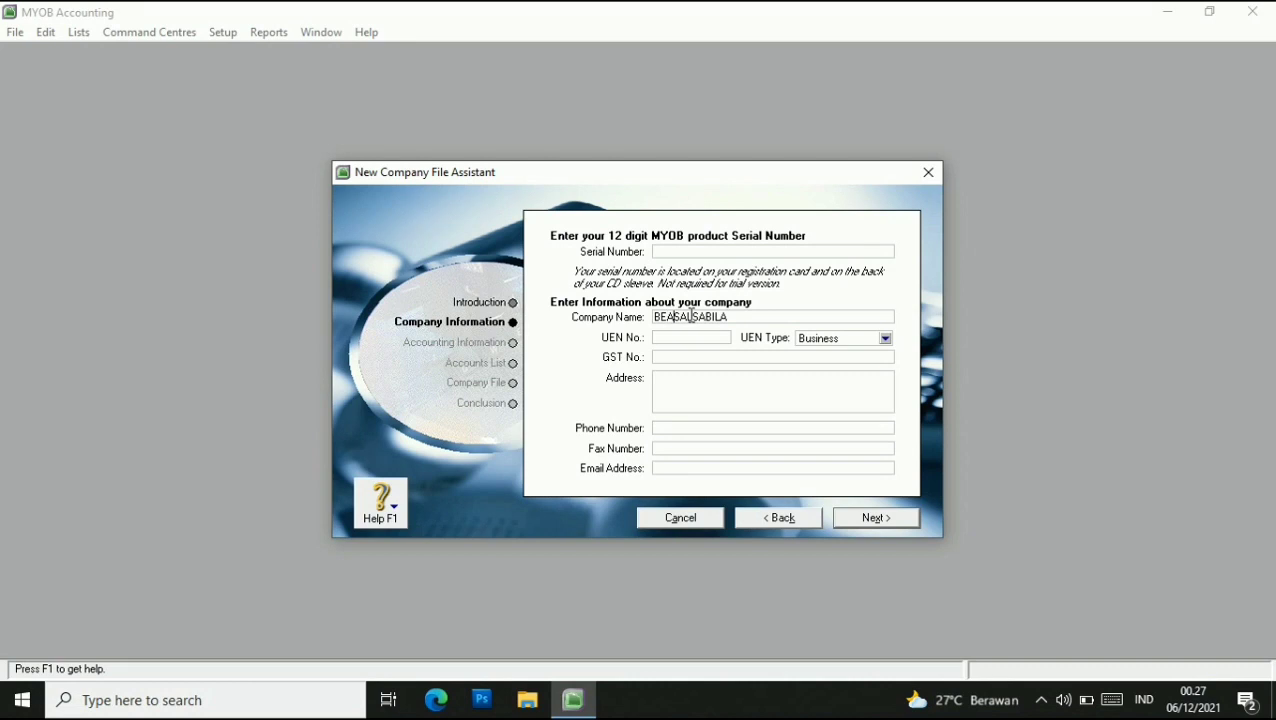
# Correct the company name to BEAUTY SALON (SALSABILA) and enter the company's street address.
pyautogui.write('9')
pyautogui.press('End')
pyautogui.write(')')
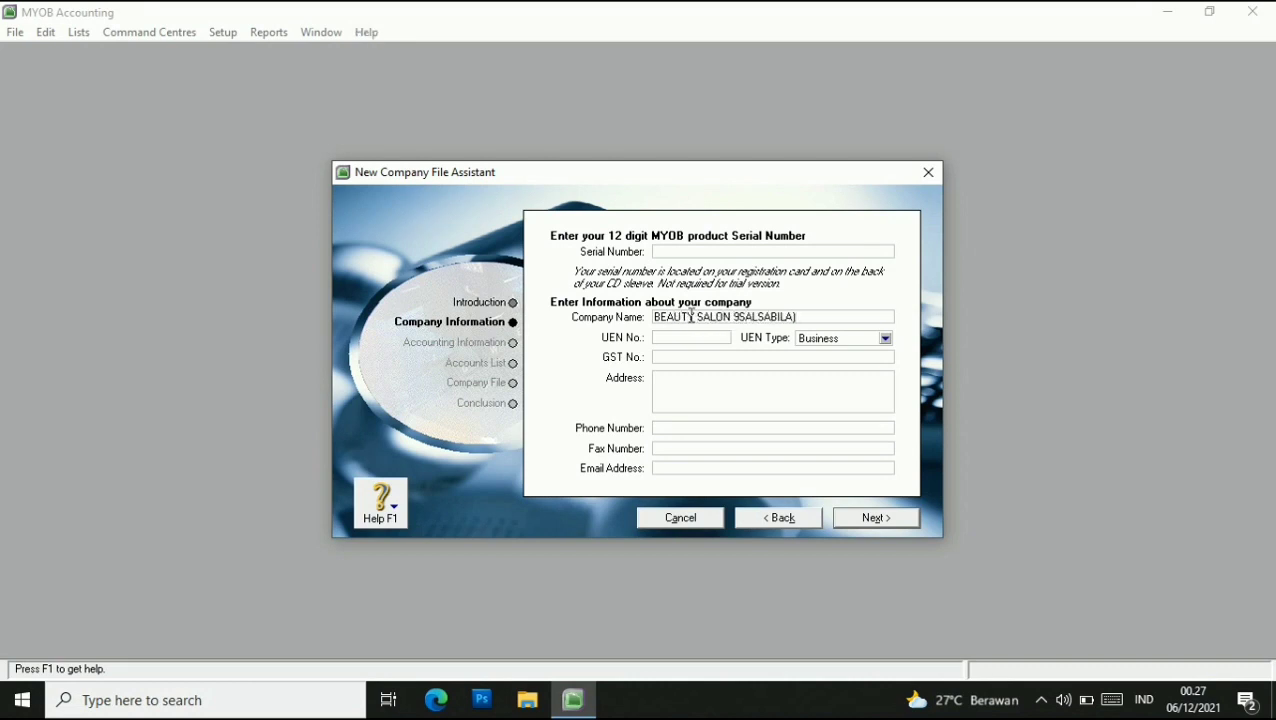
pyautogui.press('BackSpace')
pyautogui.write('(')
pyautogui.click(704, 381)
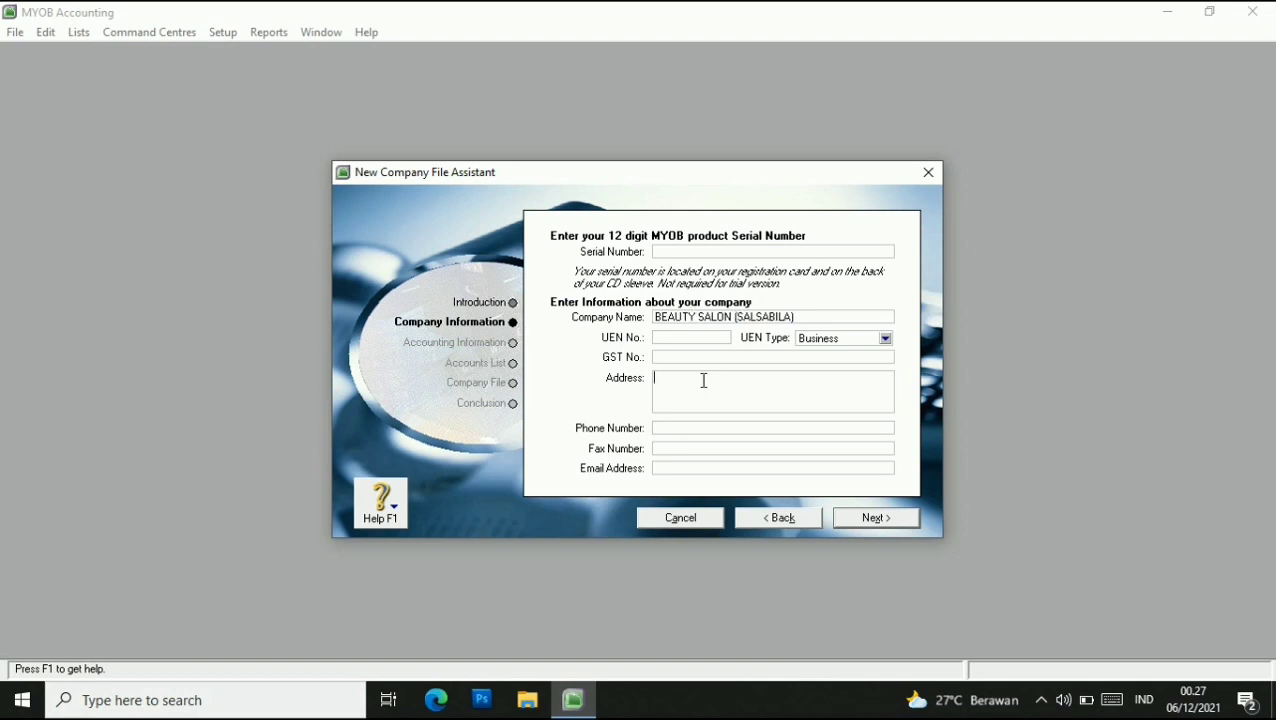
pyautogui.write('Jl. S. Parman Banjarnegara')
# Fill in the company's phone number, fax number and e-mail address, then continue.
pyautogui.click(682, 427)
pyautogui.write('02')
pyautogui.press('BackSpace')
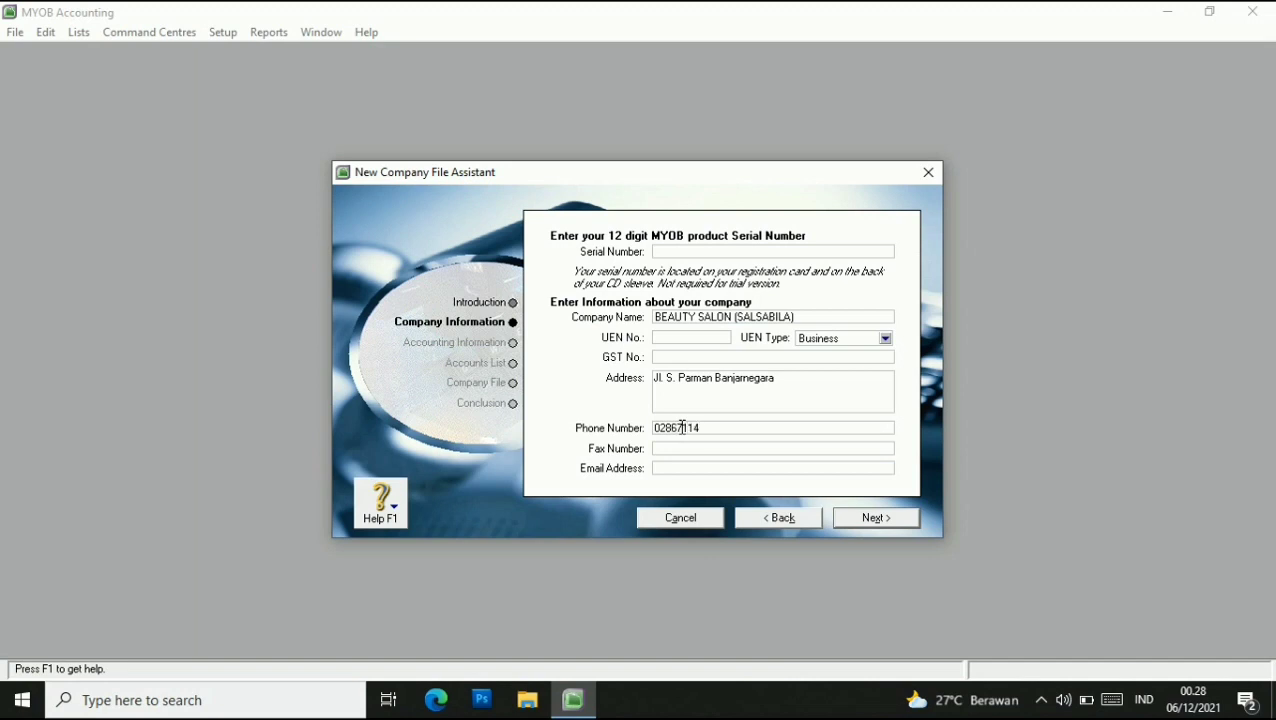
pyautogui.click(716, 446)
pyautogui.click(708, 469)
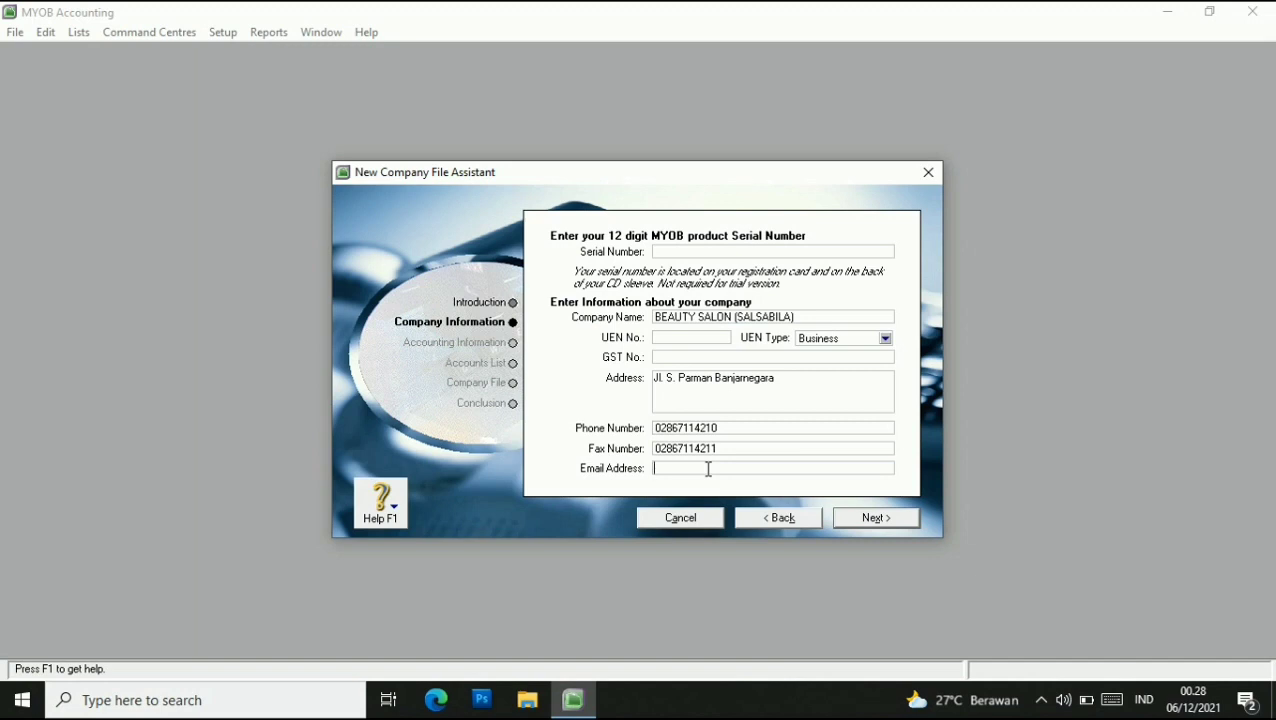
pyautogui.click(870, 517)
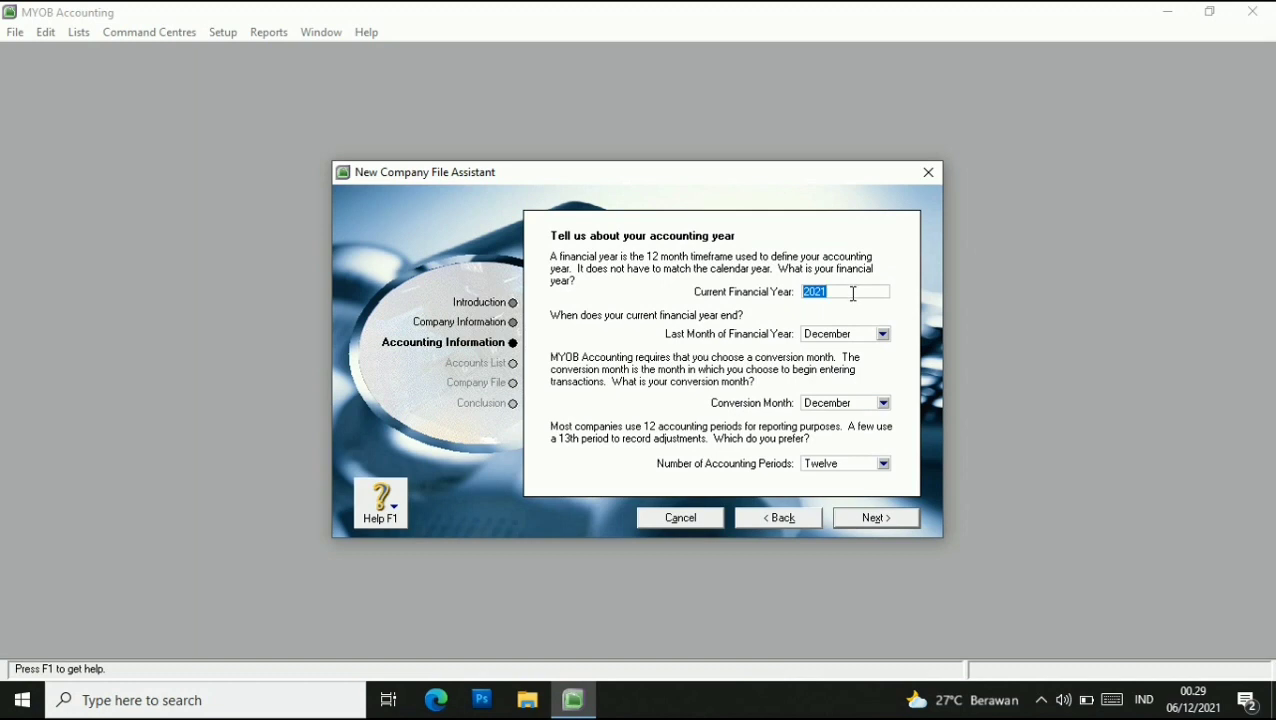
# Set financial year 2016 ending December, conversion month January and thirteen accounting periods, then confirm.
pyautogui.click(841, 293)
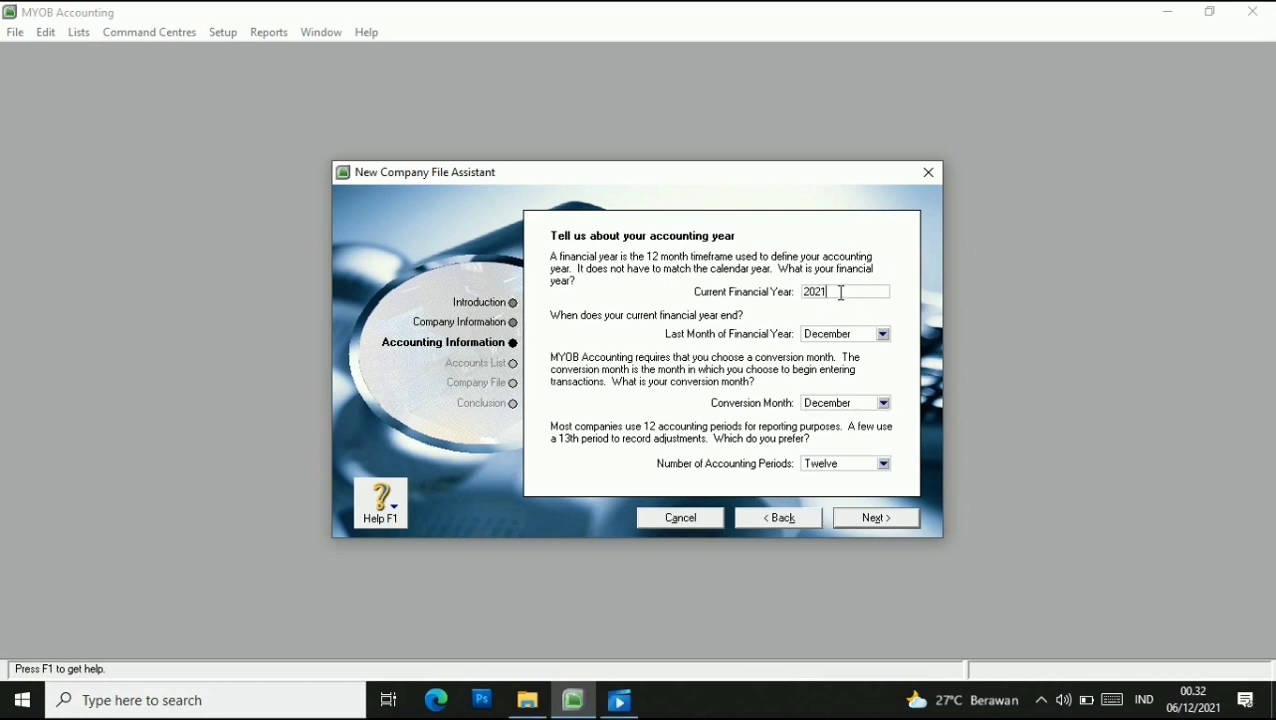
pyautogui.press('BackSpace')
pyautogui.write('16')
pyautogui.click(883, 338)
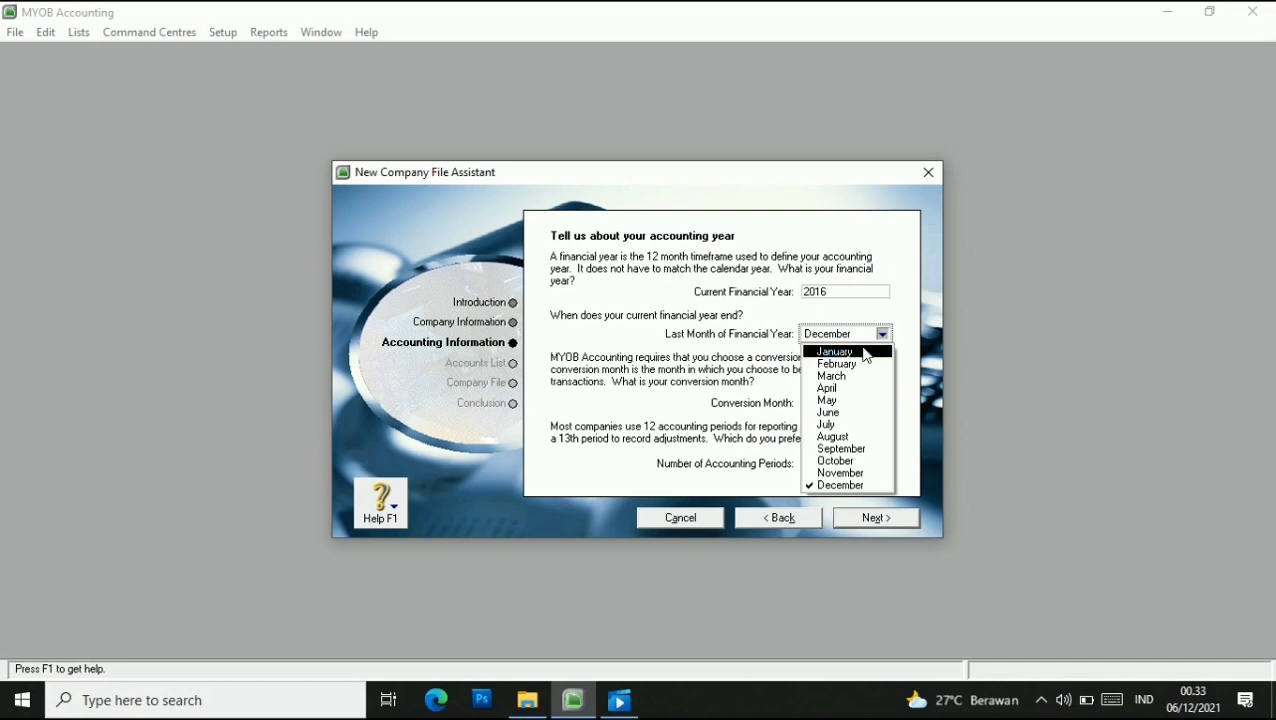
pyautogui.click(883, 333)
pyautogui.click(883, 403)
pyautogui.click(869, 421)
pyautogui.click(884, 465)
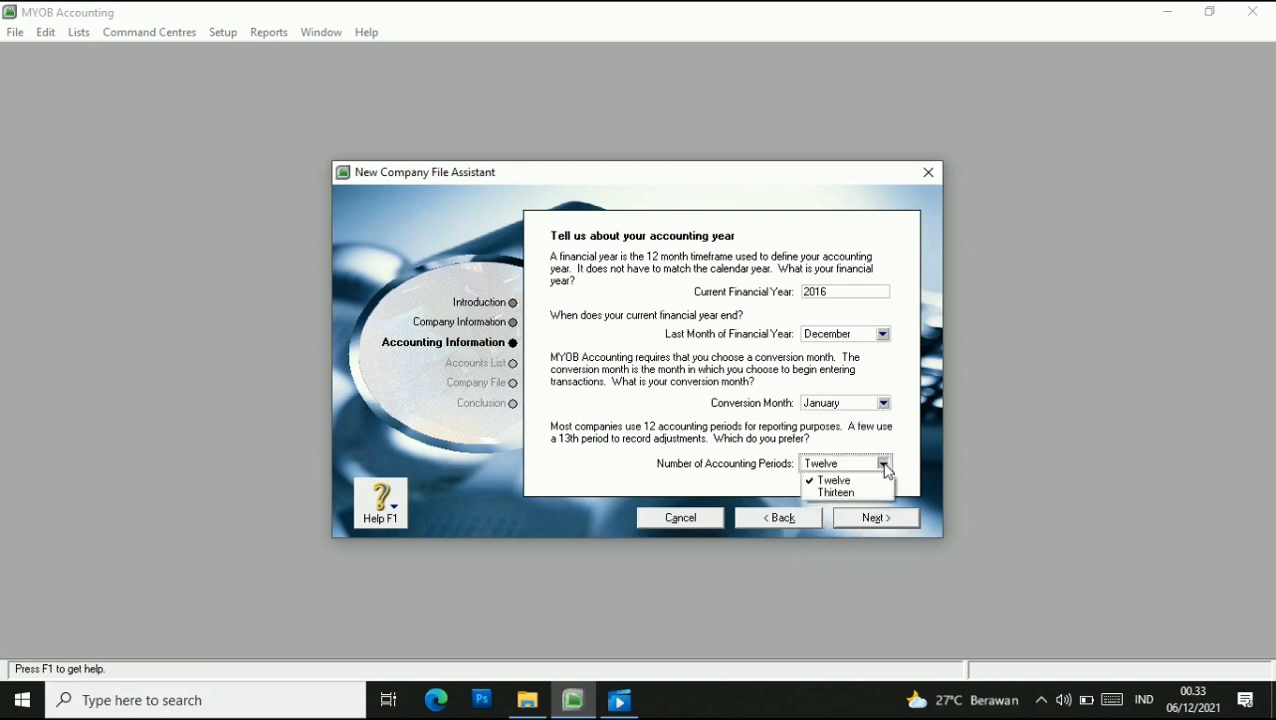
pyautogui.click(846, 492)
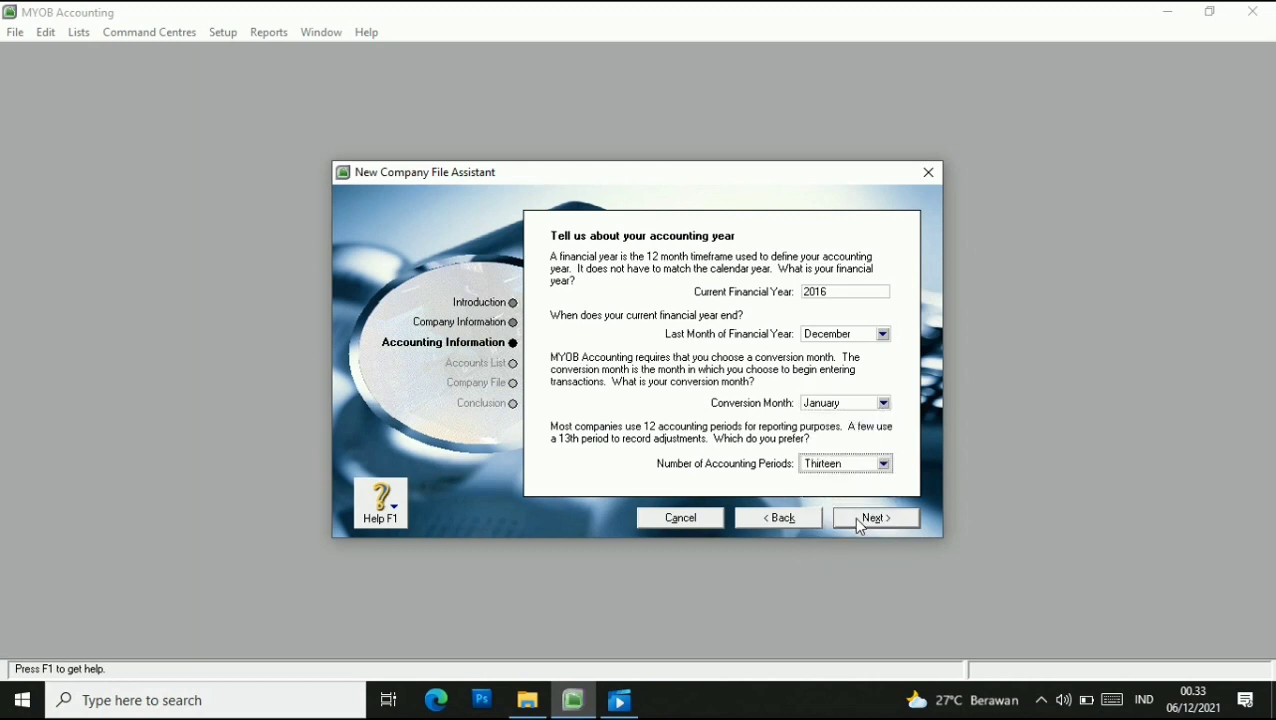
pyautogui.click(860, 520)
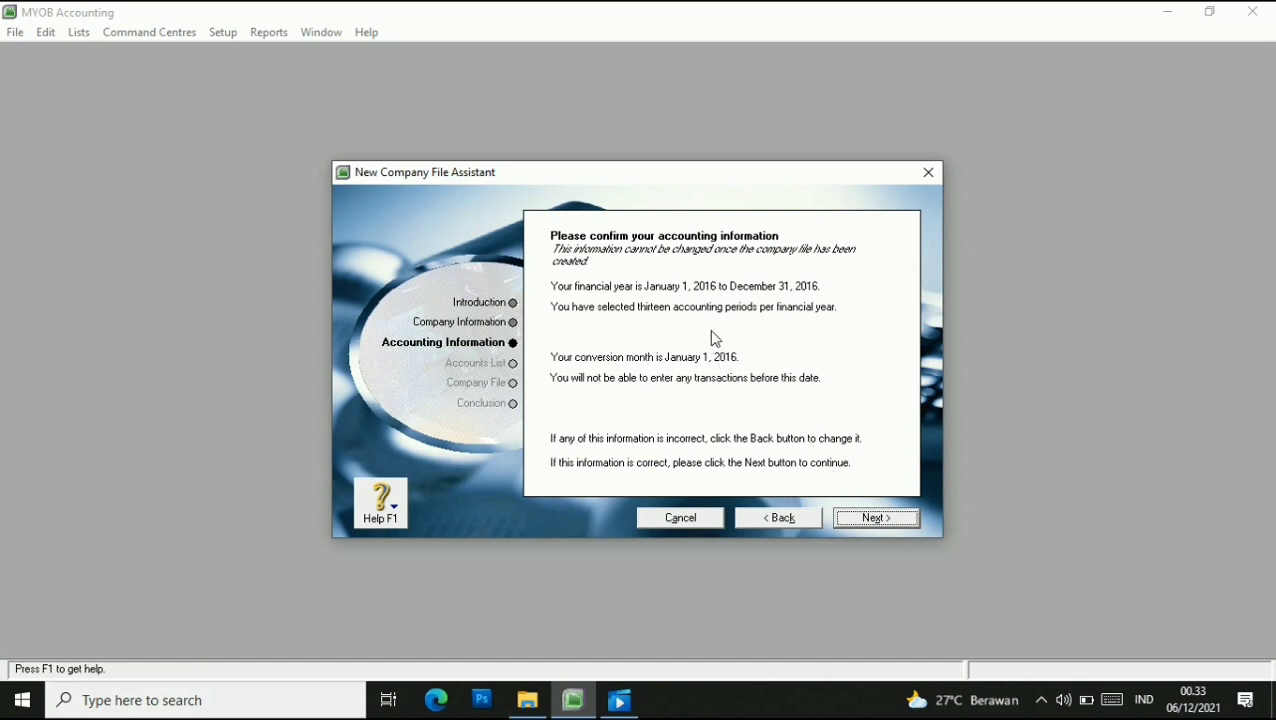
pyautogui.click(879, 516)
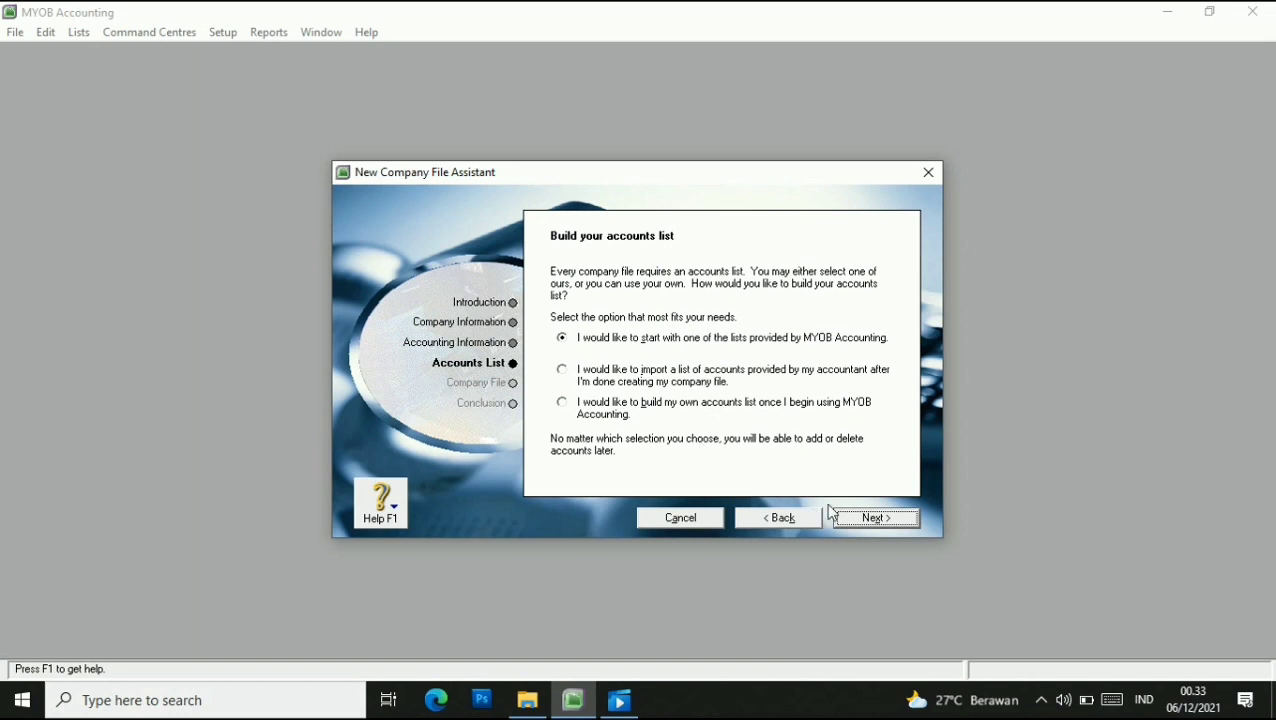
# Choose an MYOB-provided accounts list and show business types from all industries.
pyautogui.click(879, 517)
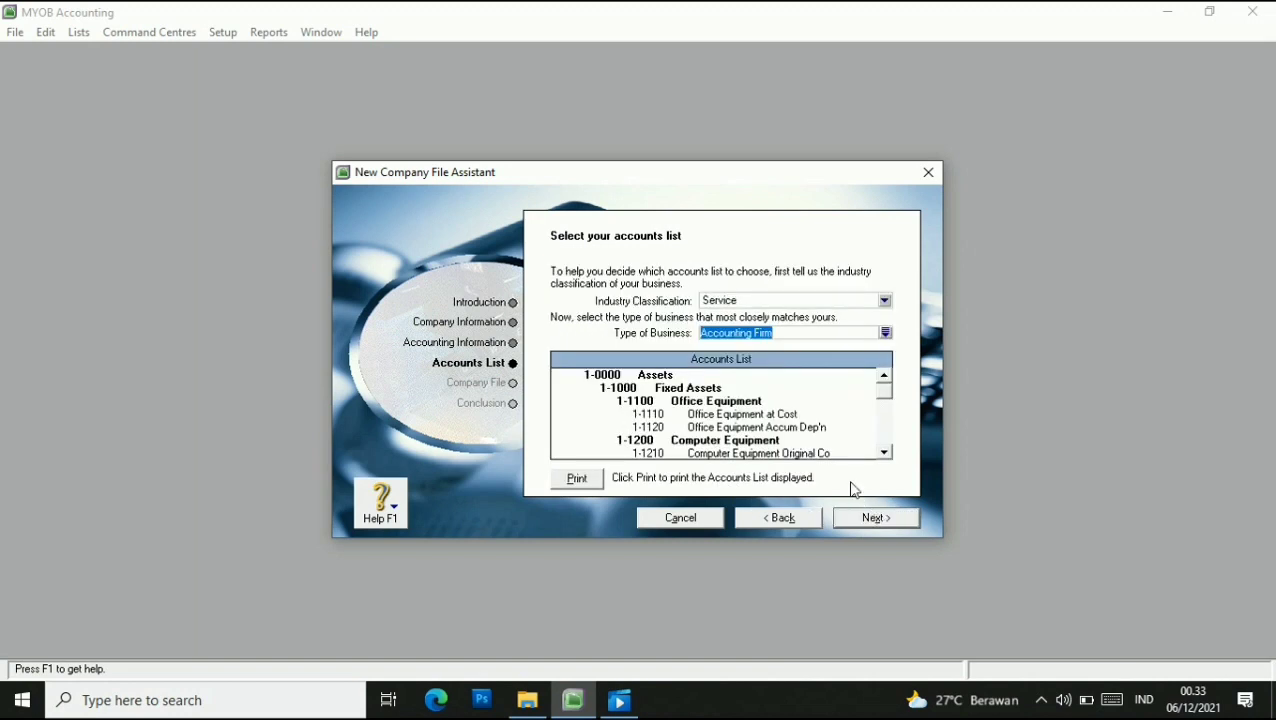
pyautogui.click(885, 302)
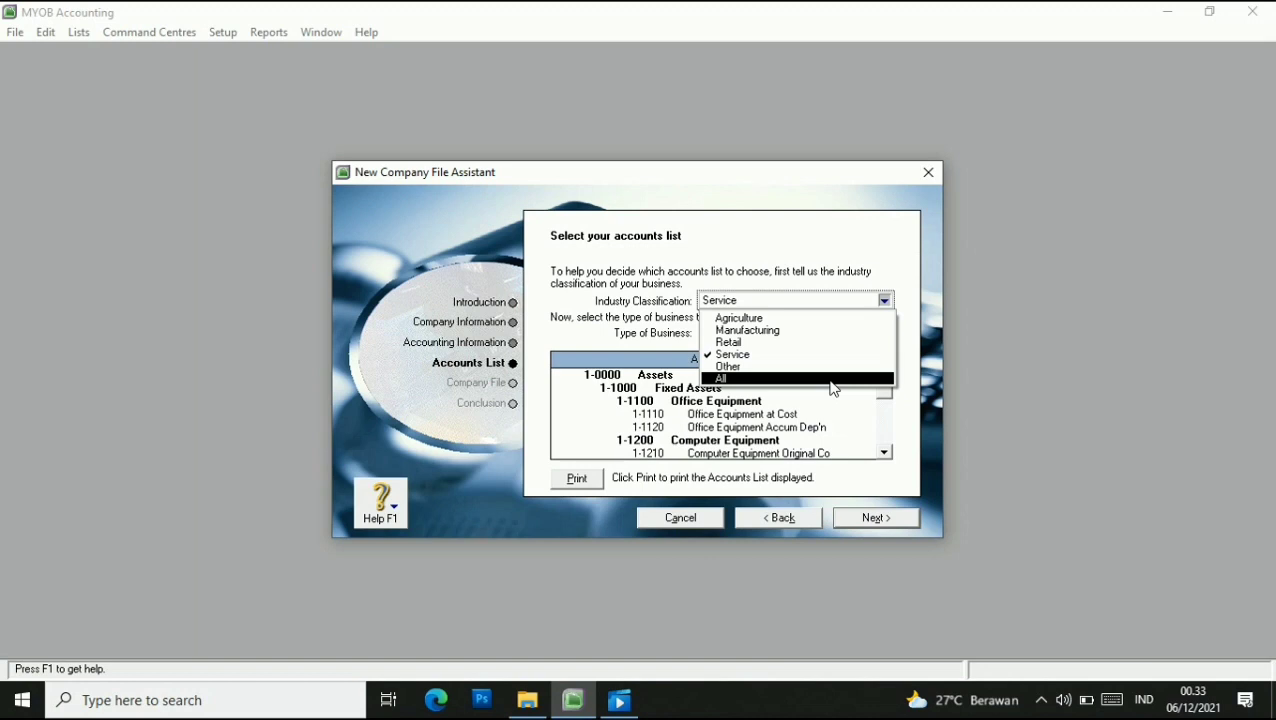
pyautogui.click(833, 382)
# Select and apply Hairdresser as the business type, then continue.
pyautogui.click(888, 334)
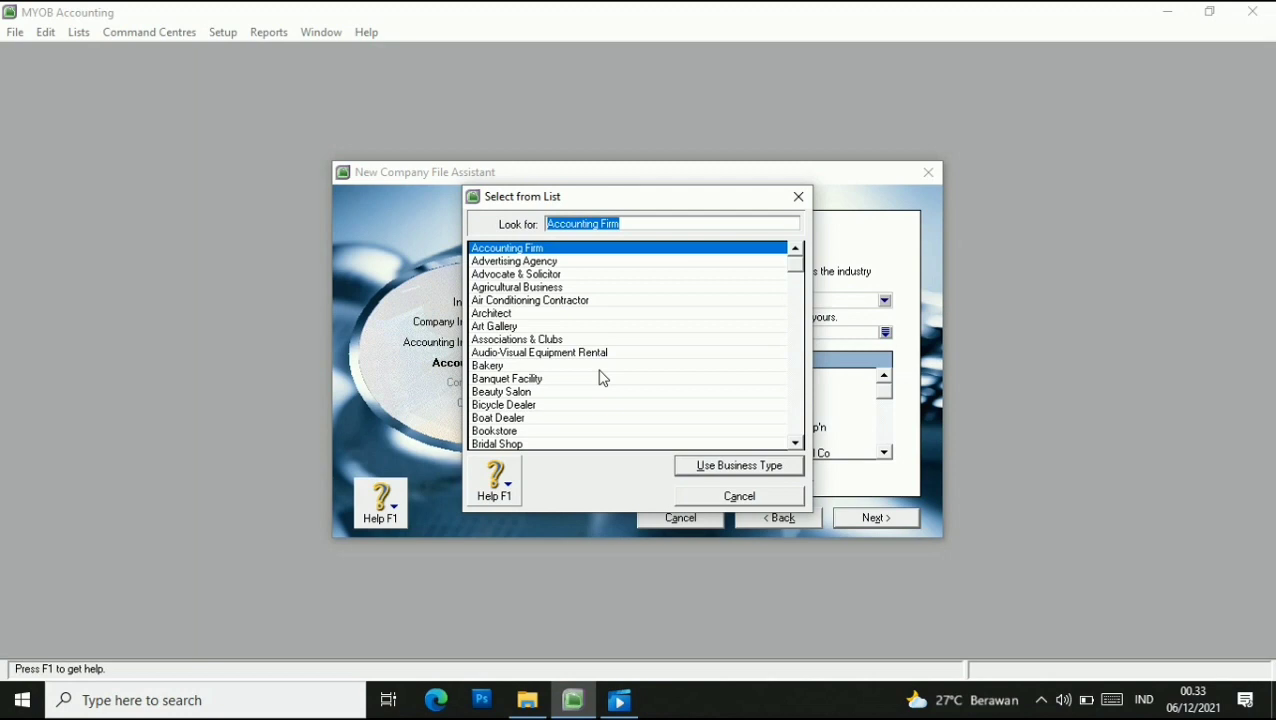
pyautogui.scroll(-1, 601, 377)
pyautogui.scroll(-1, 601, 377)
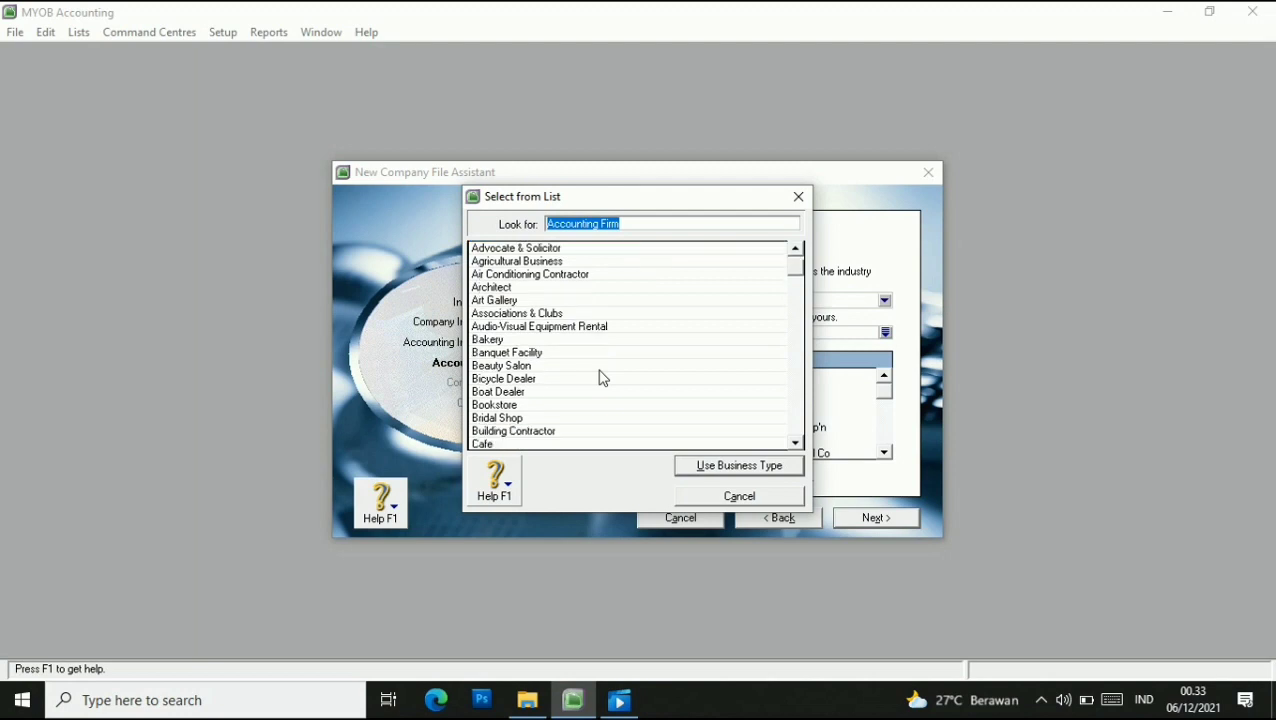
pyautogui.scroll(-9, 601, 377)
pyautogui.scroll(-20, 603, 378)
pyautogui.scroll(-12, 603, 378)
pyautogui.scroll(-2, 603, 378)
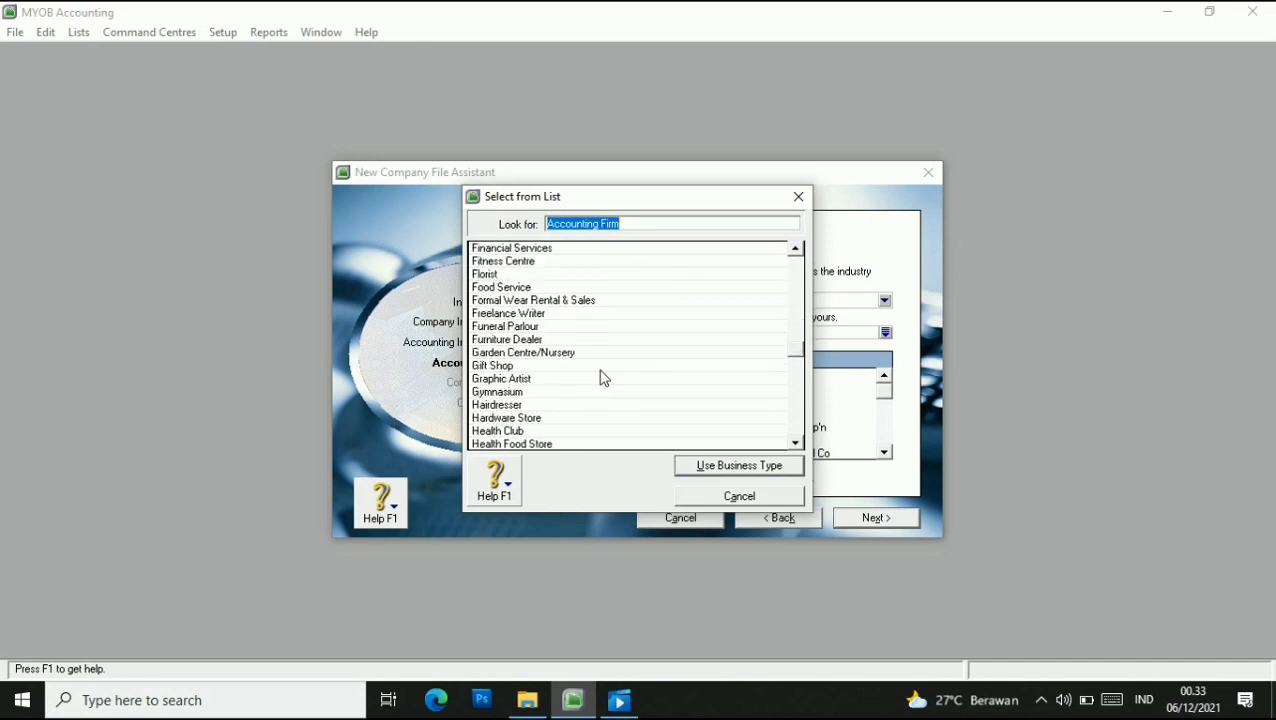
pyautogui.click(517, 405)
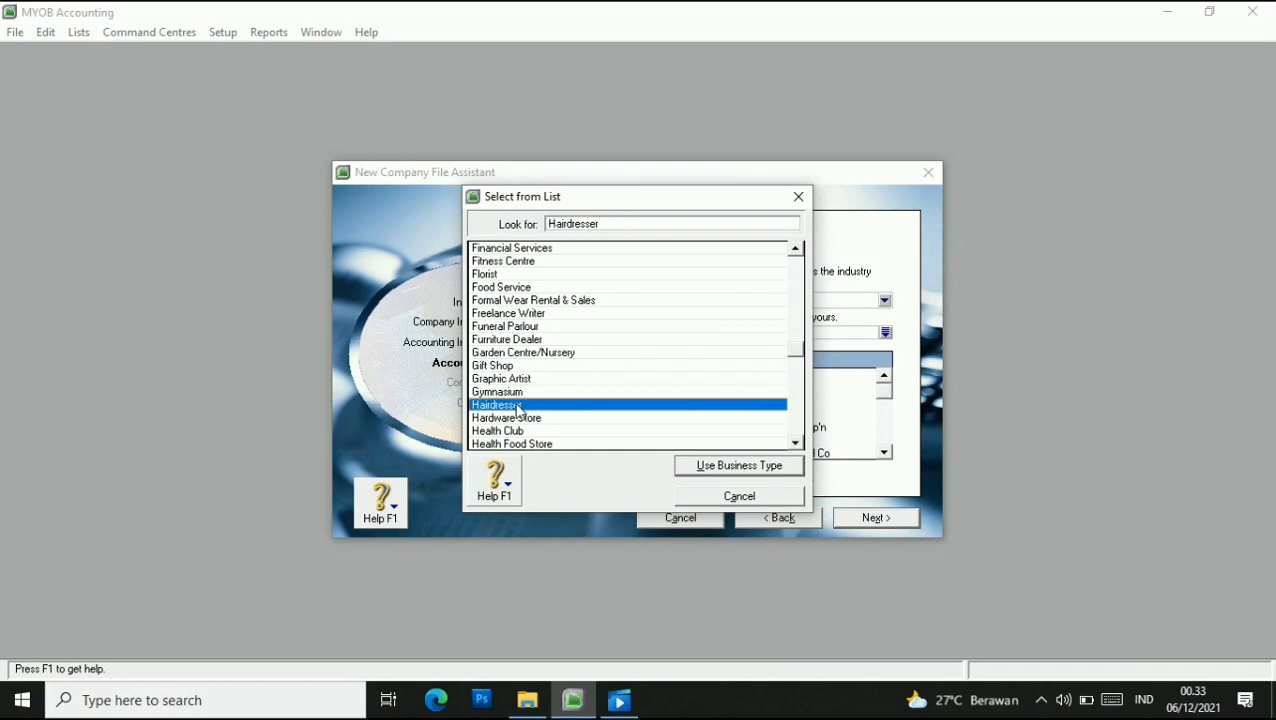
pyautogui.click(760, 466)
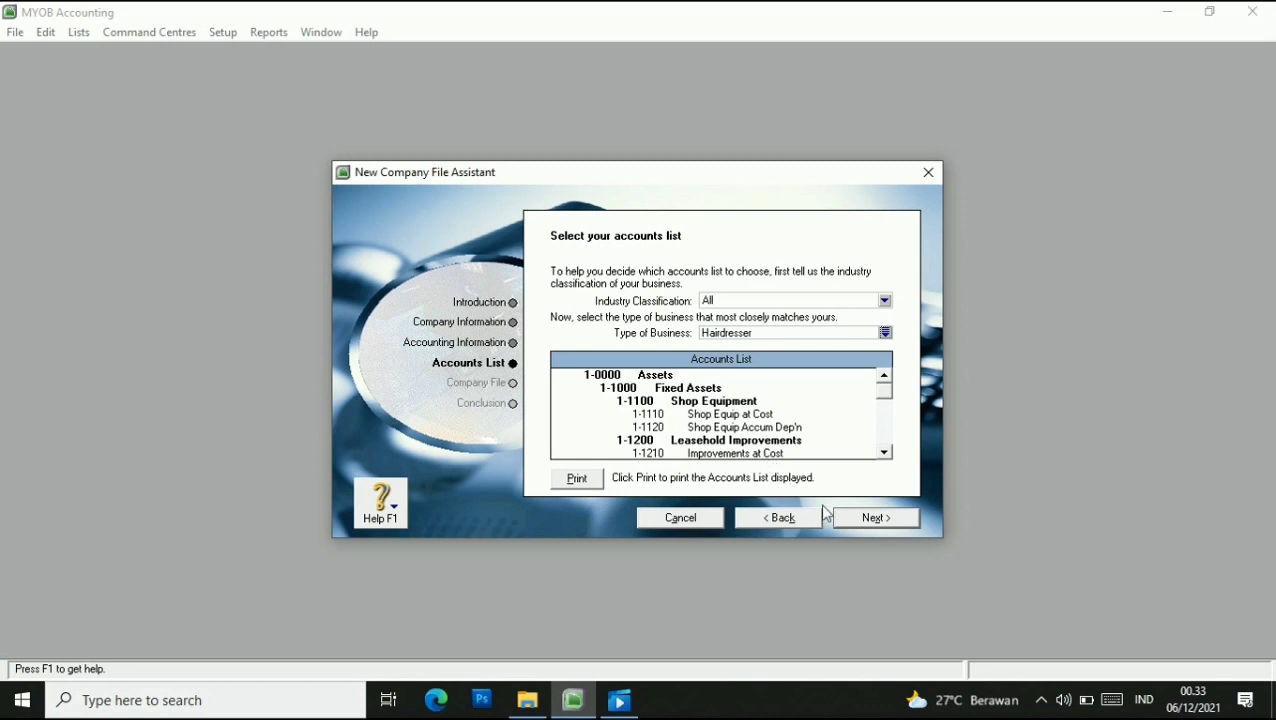
pyautogui.click(884, 520)
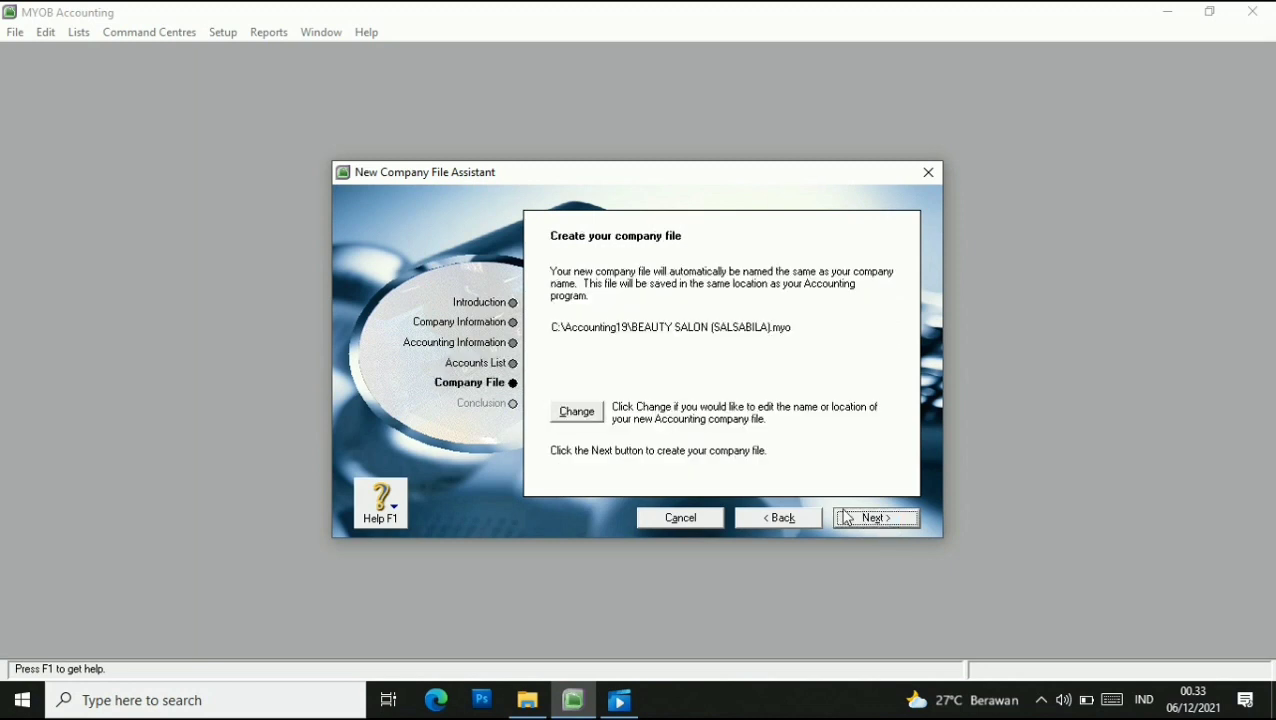
# Save BEAUTY SALON (SALSABILA).myo in NERAKA SEMS 5 > akuntansi > video tugas and create the file.
pyautogui.click(578, 412)
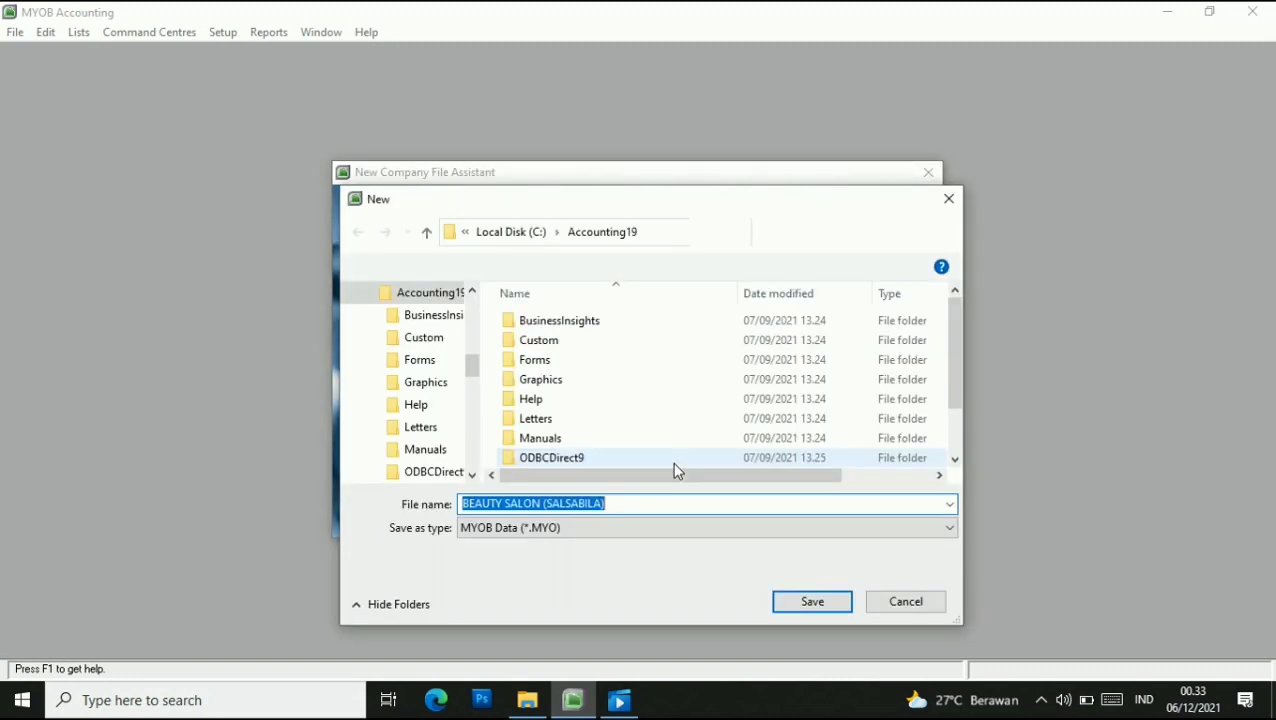
pyautogui.scroll(-3, 419, 467)
pyautogui.click(420, 295)
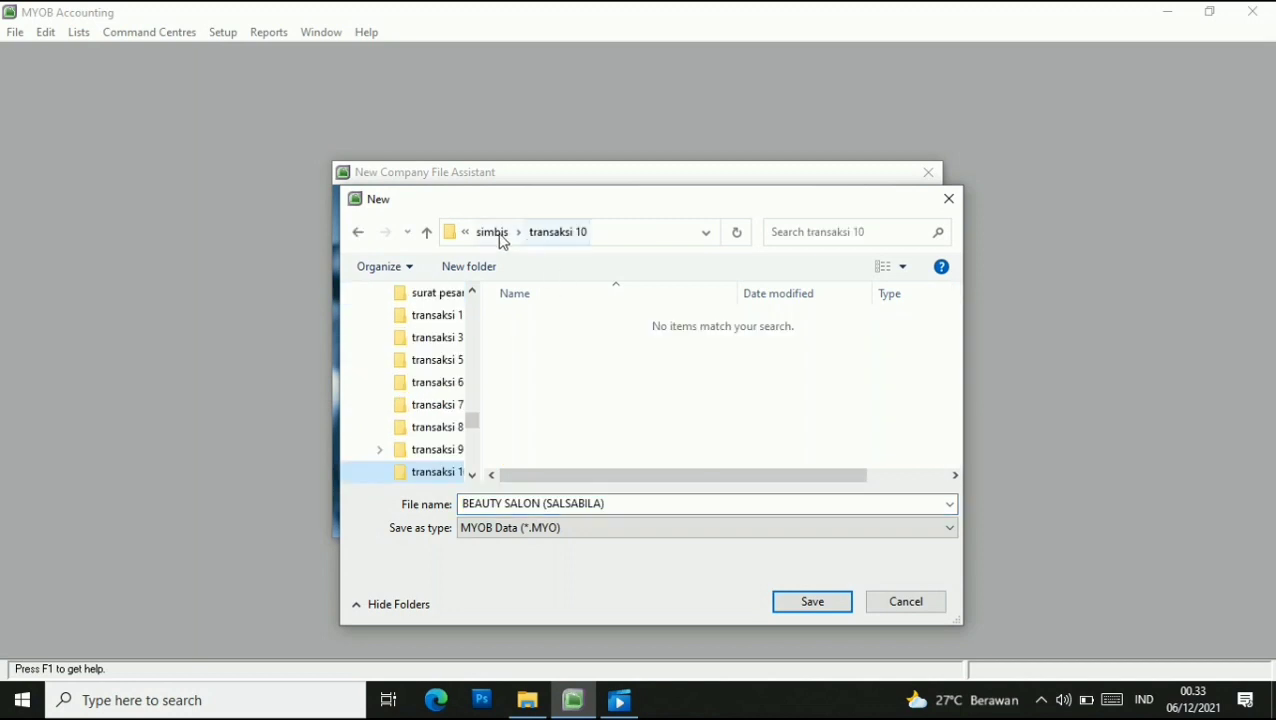
pyautogui.click(497, 234)
pyautogui.click(514, 235)
pyautogui.click(680, 363)
pyautogui.doubleClick(680, 365)
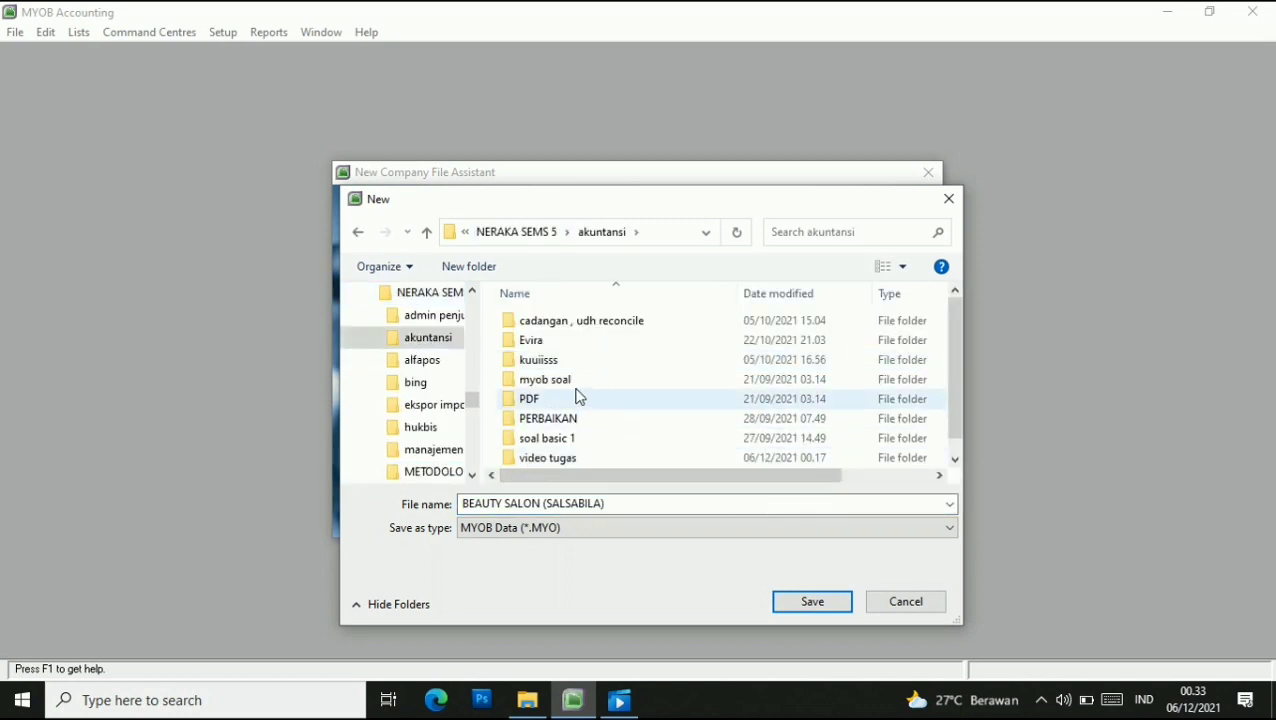
pyautogui.doubleClick(578, 456)
pyautogui.click(812, 603)
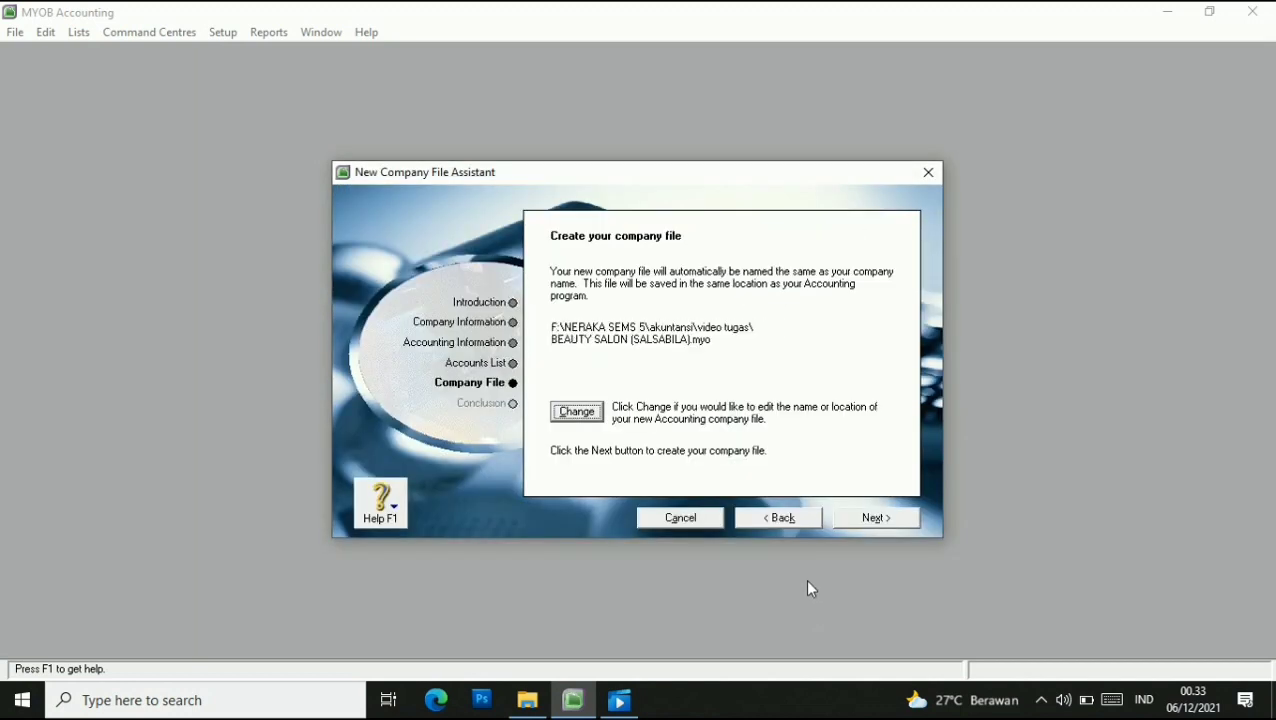
pyautogui.click(876, 528)
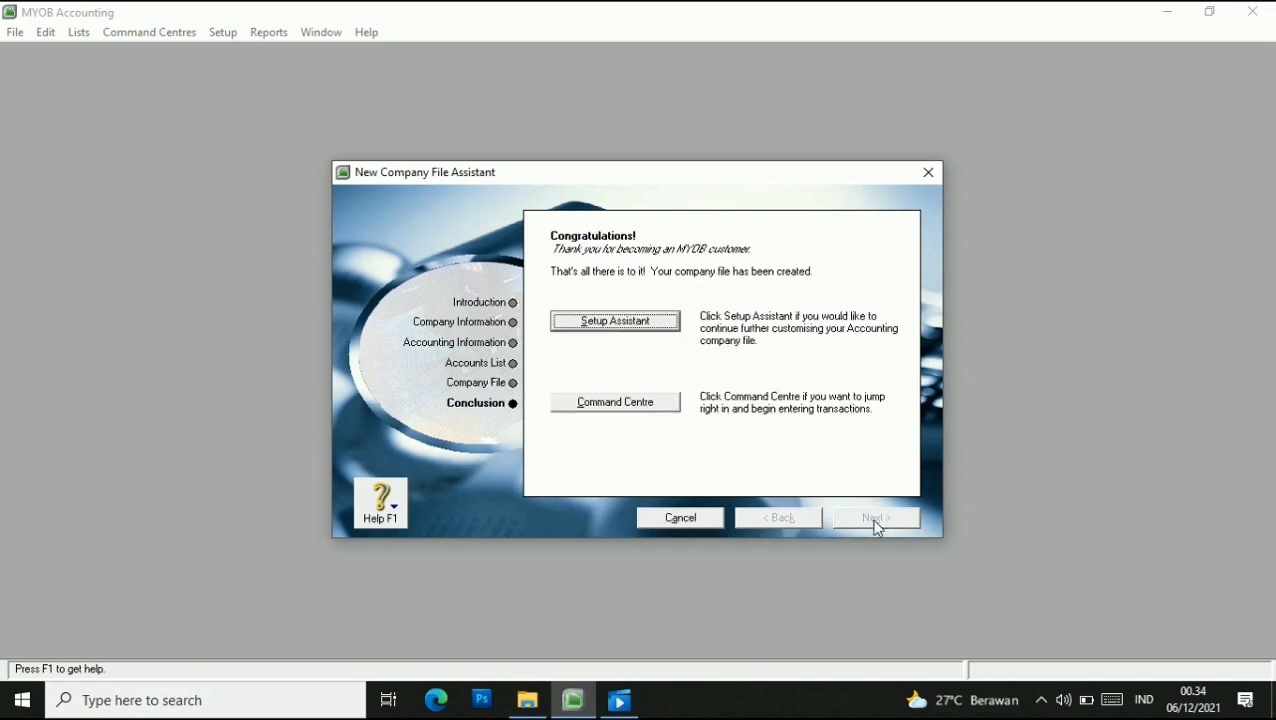
pyautogui.click(660, 328)
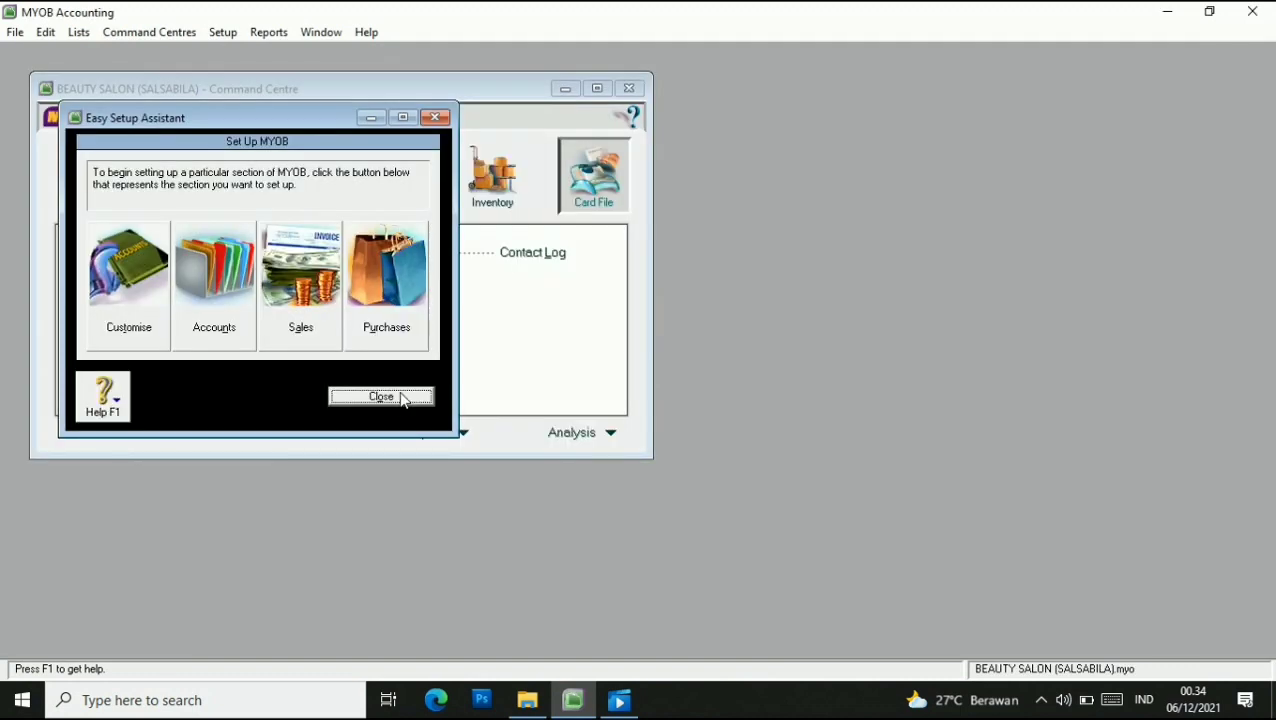
# Dismiss the Easy Setup Assistant and enable warnings for transactions without jobs in Preferences.
pyautogui.click(405, 397)
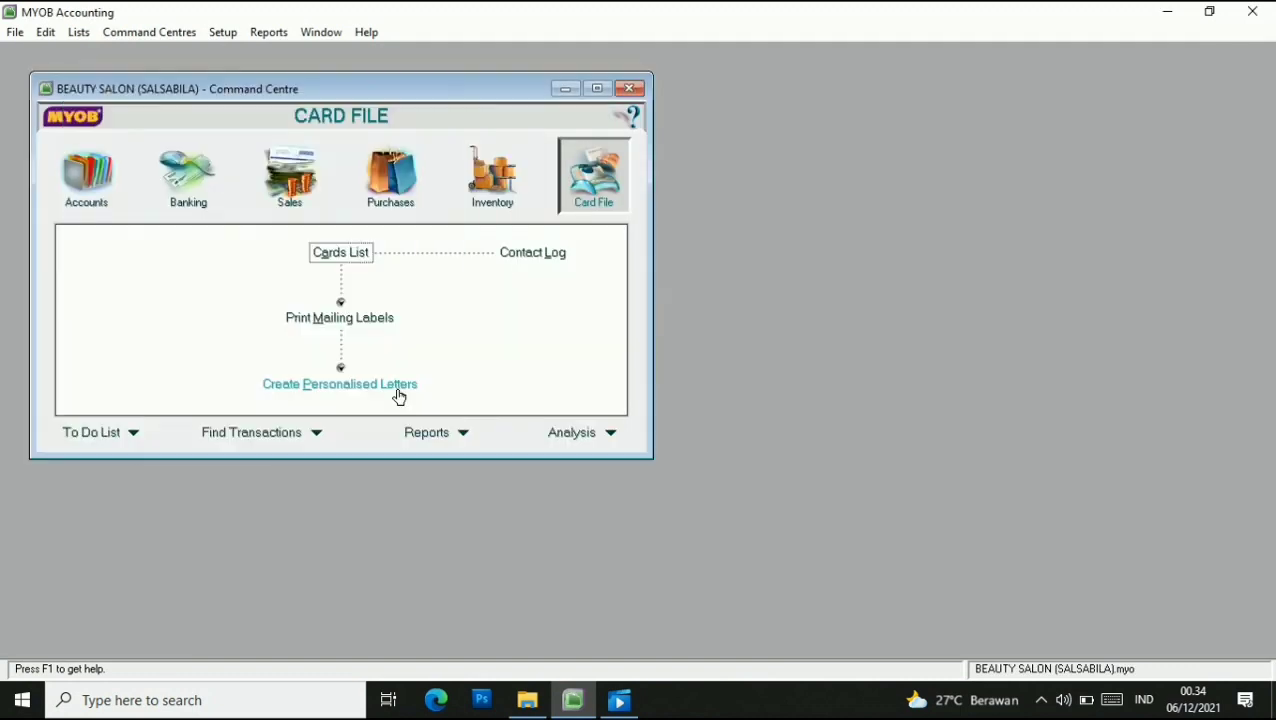
pyautogui.click(223, 35)
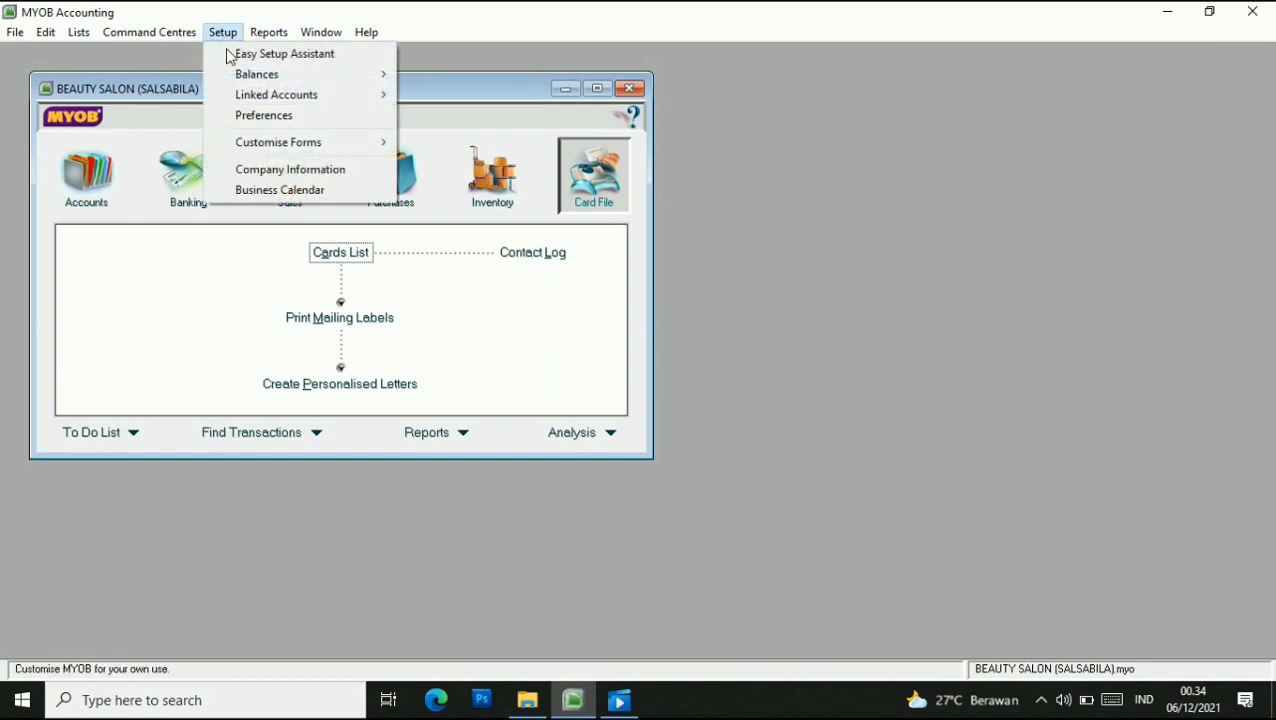
pyautogui.click(287, 117)
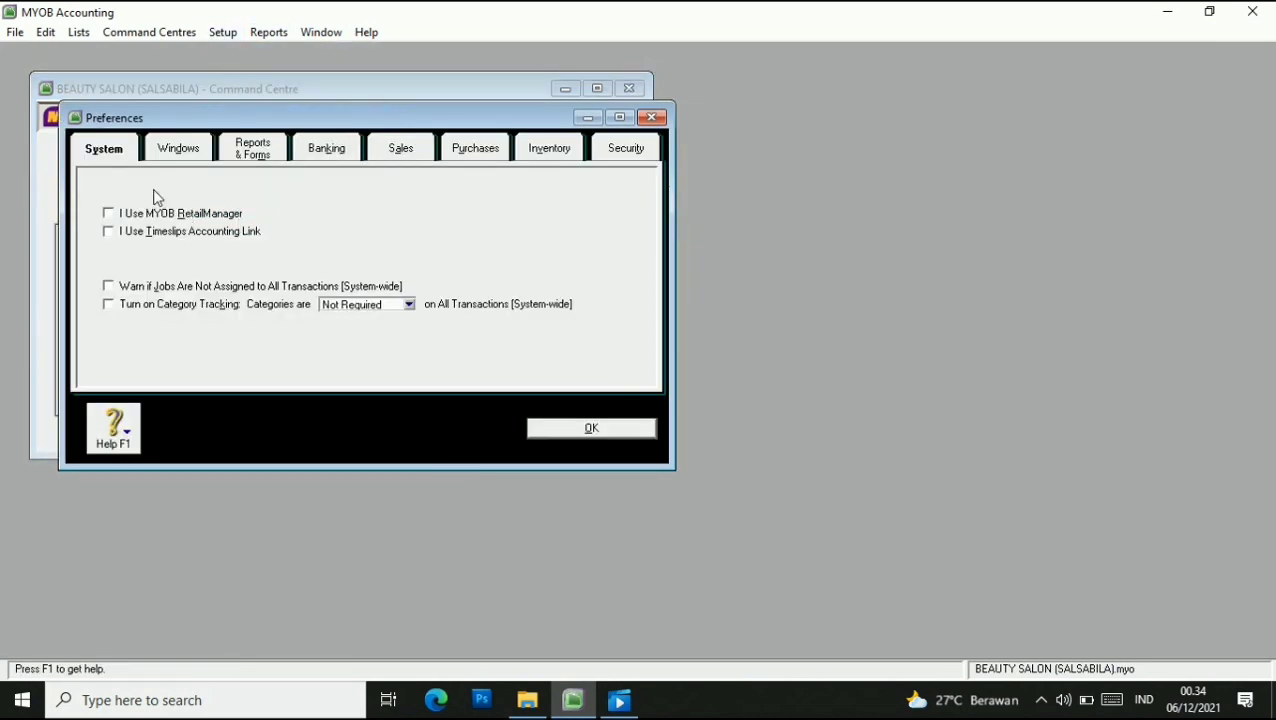
pyautogui.click(115, 152)
pyautogui.click(109, 287)
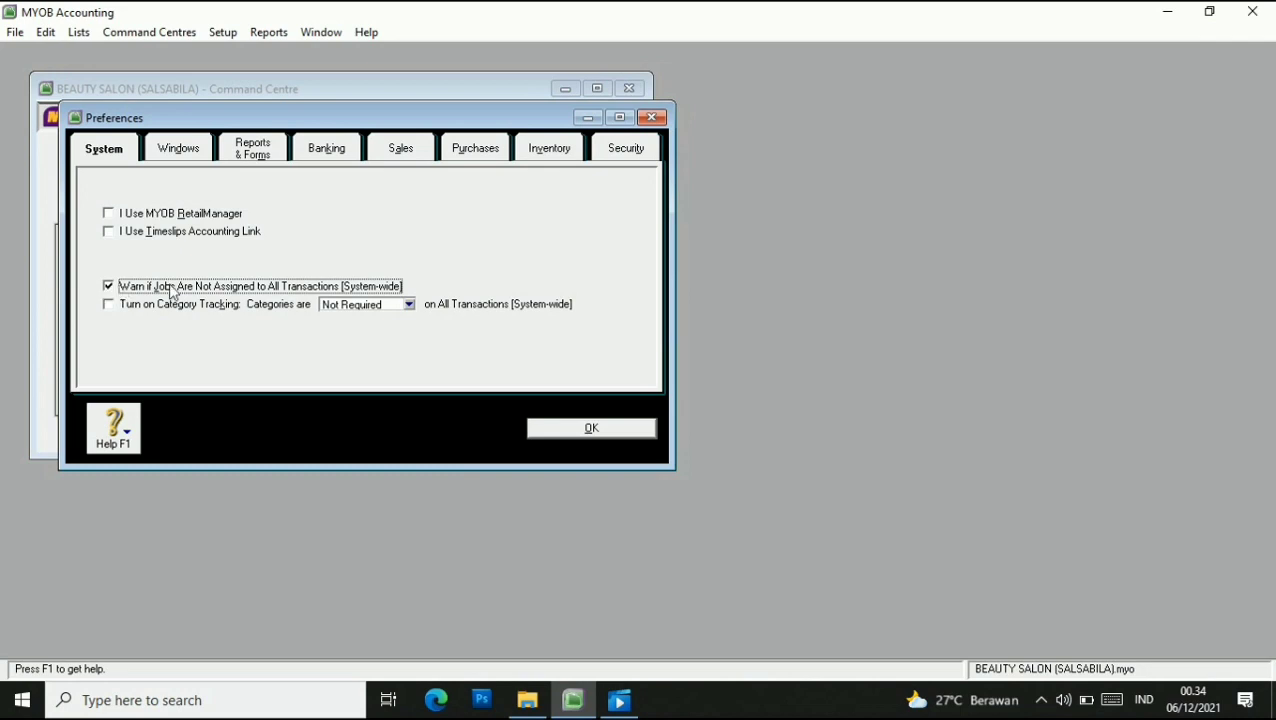
# Turn off automatic spell-checking and enable duplicate-number warnings for sales invoices and purchase orders.
pyautogui.click(184, 156)
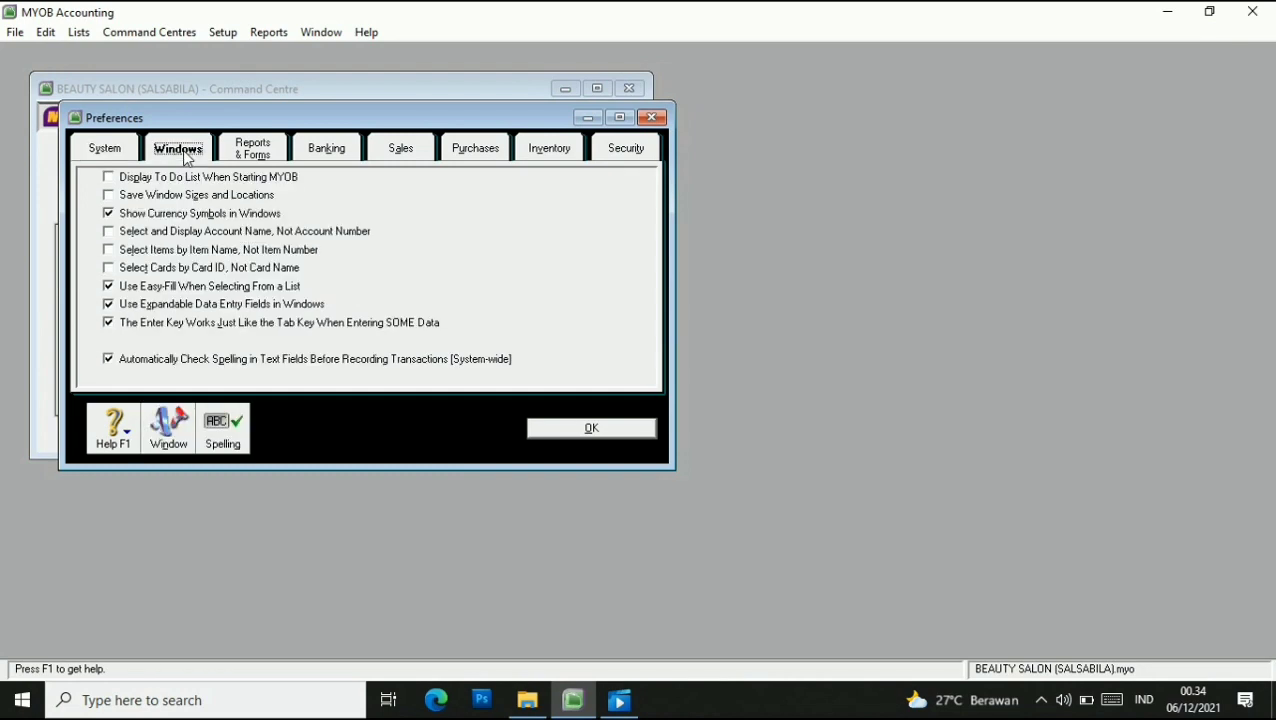
pyautogui.click(109, 361)
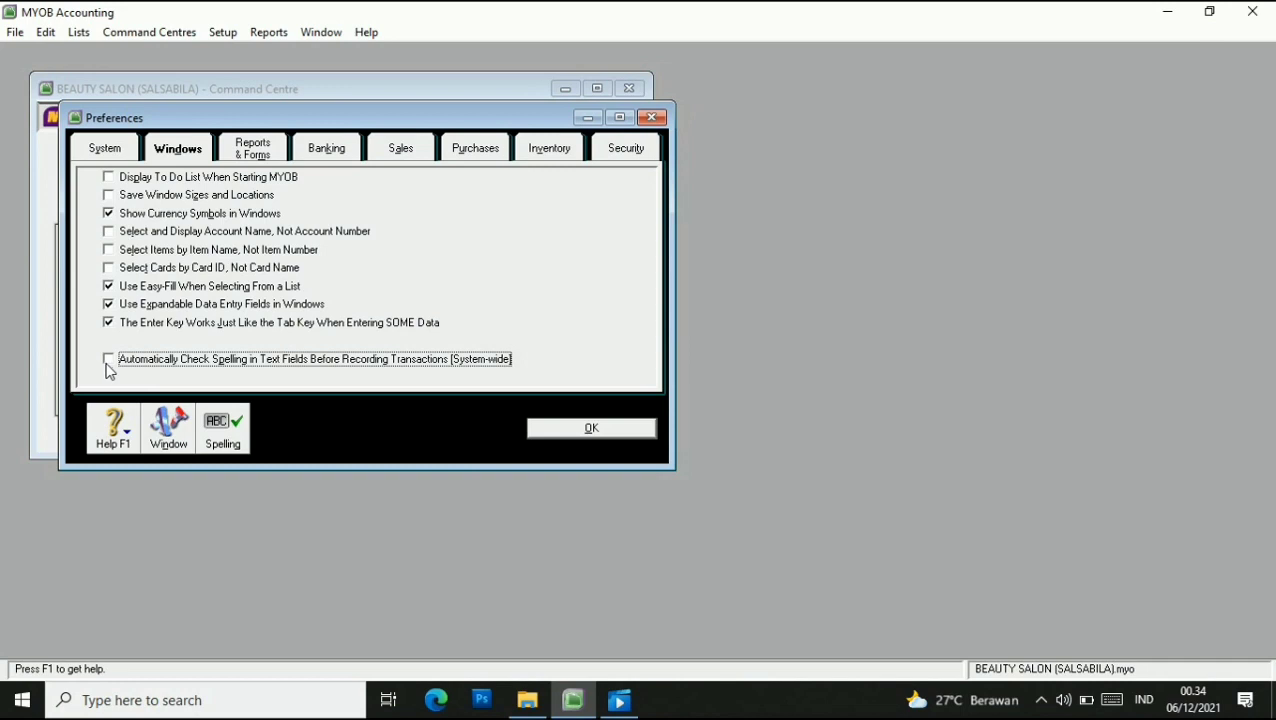
pyautogui.click(403, 150)
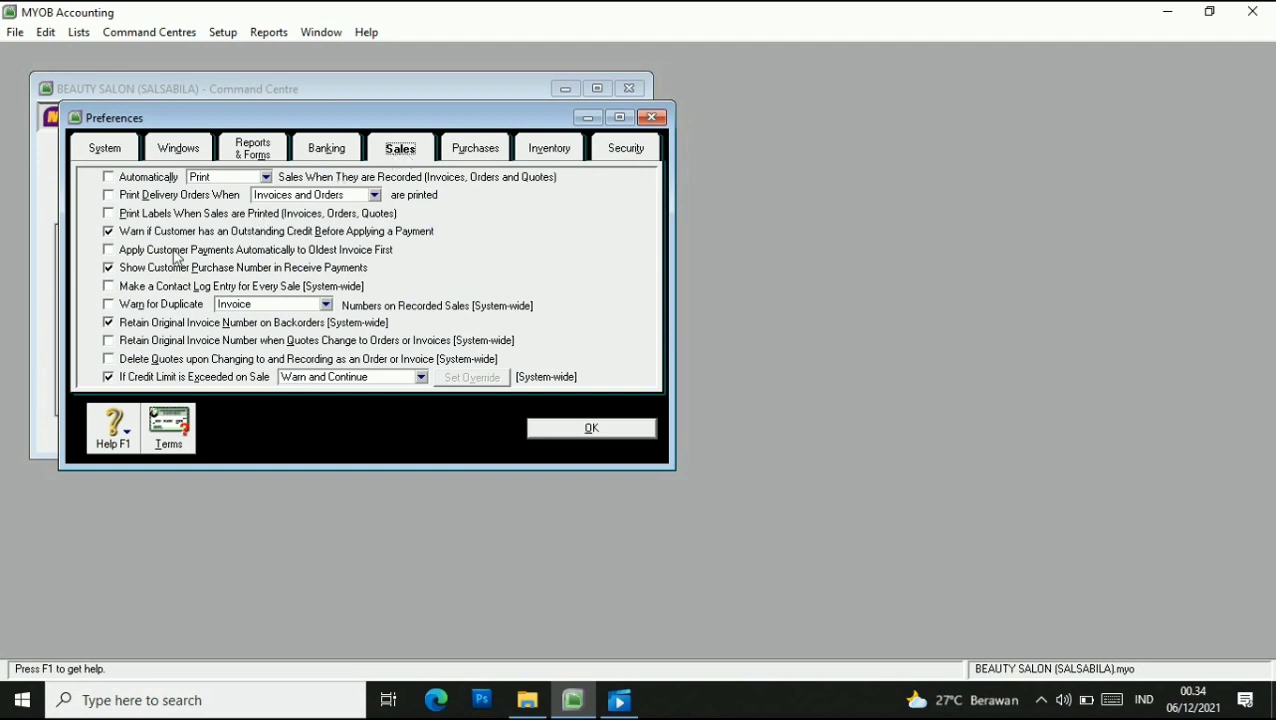
pyautogui.click(109, 305)
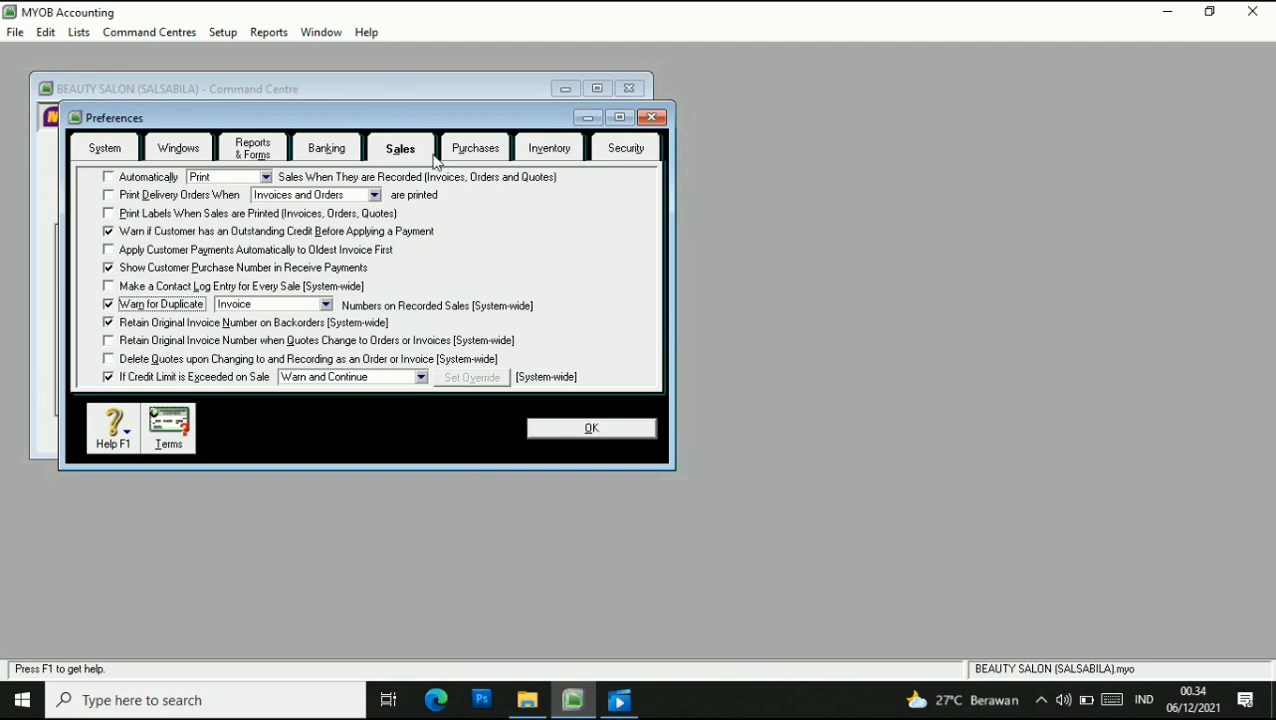
pyautogui.click(474, 160)
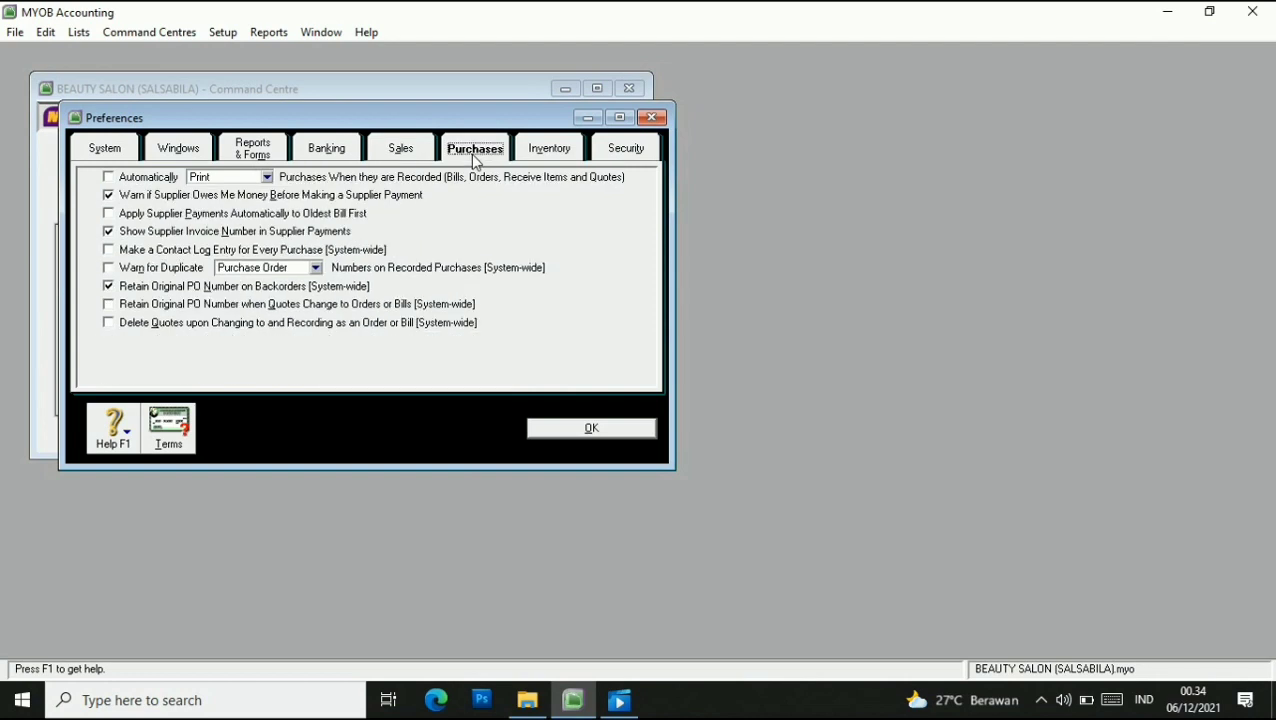
pyautogui.click(114, 271)
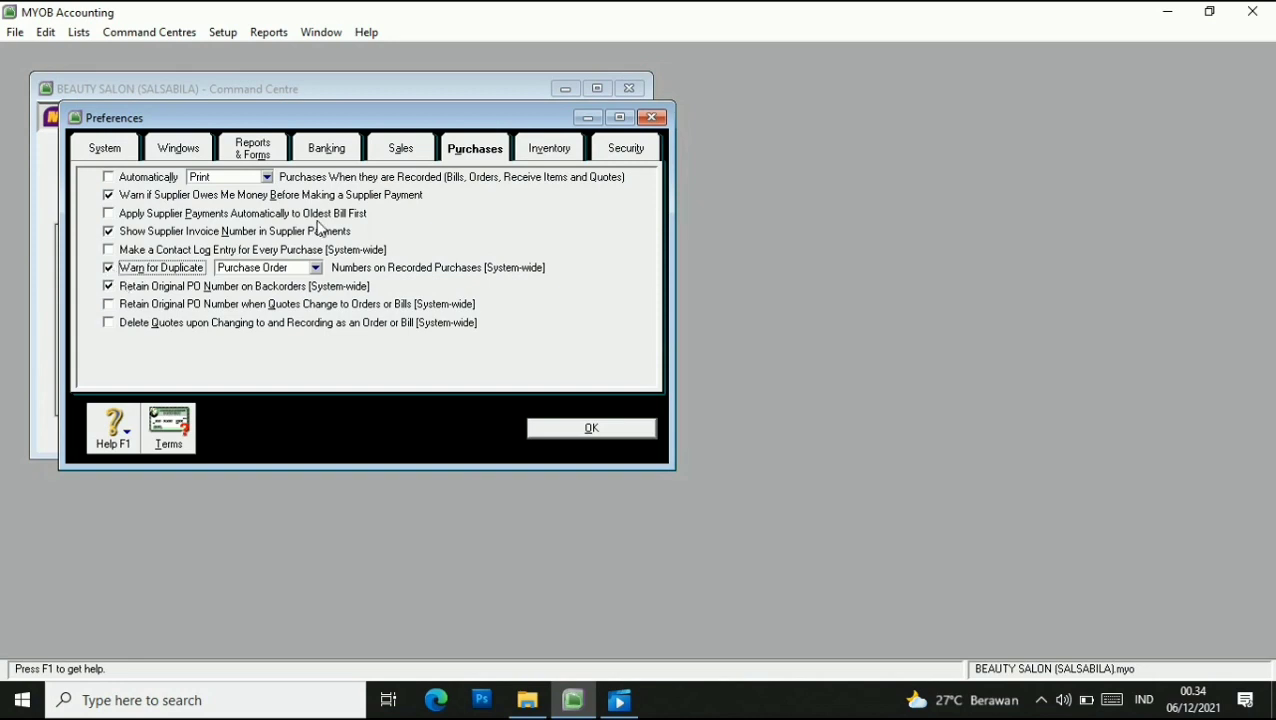
pyautogui.click(624, 149)
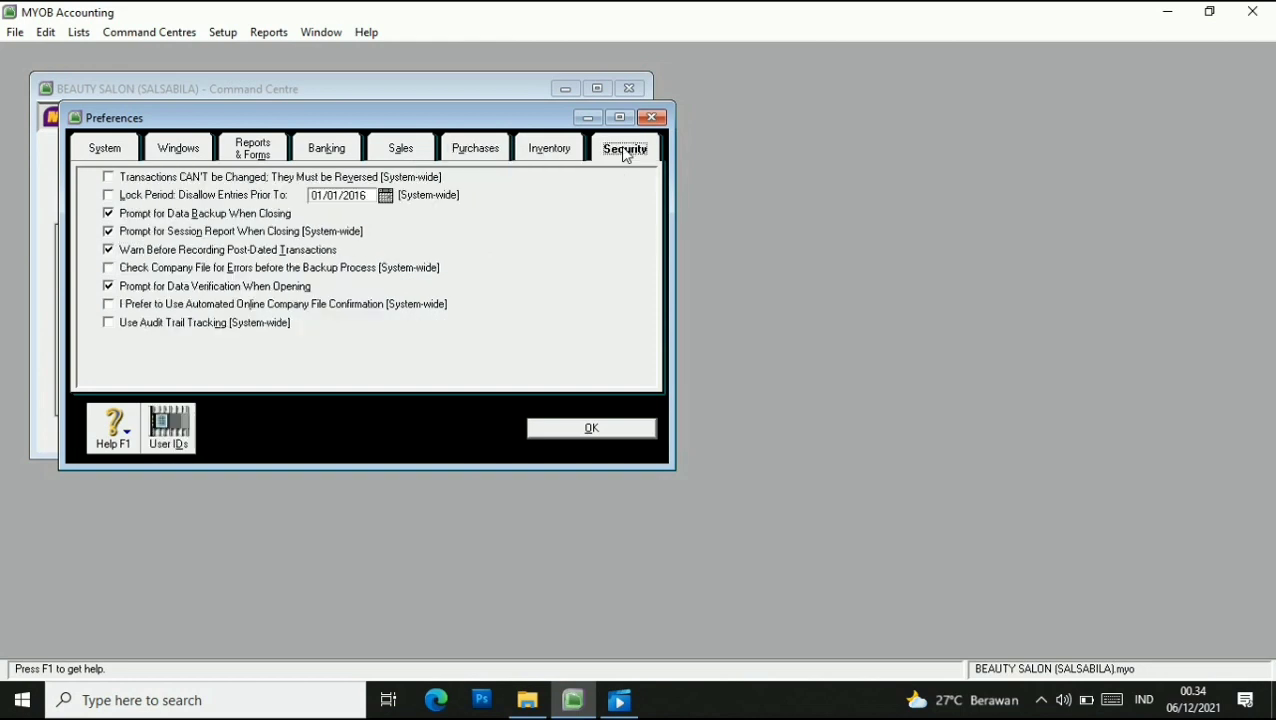
# Create a new user ID with a confirmed password, accept User Access and close Preferences.
pyautogui.click(170, 430)
pyautogui.click(533, 492)
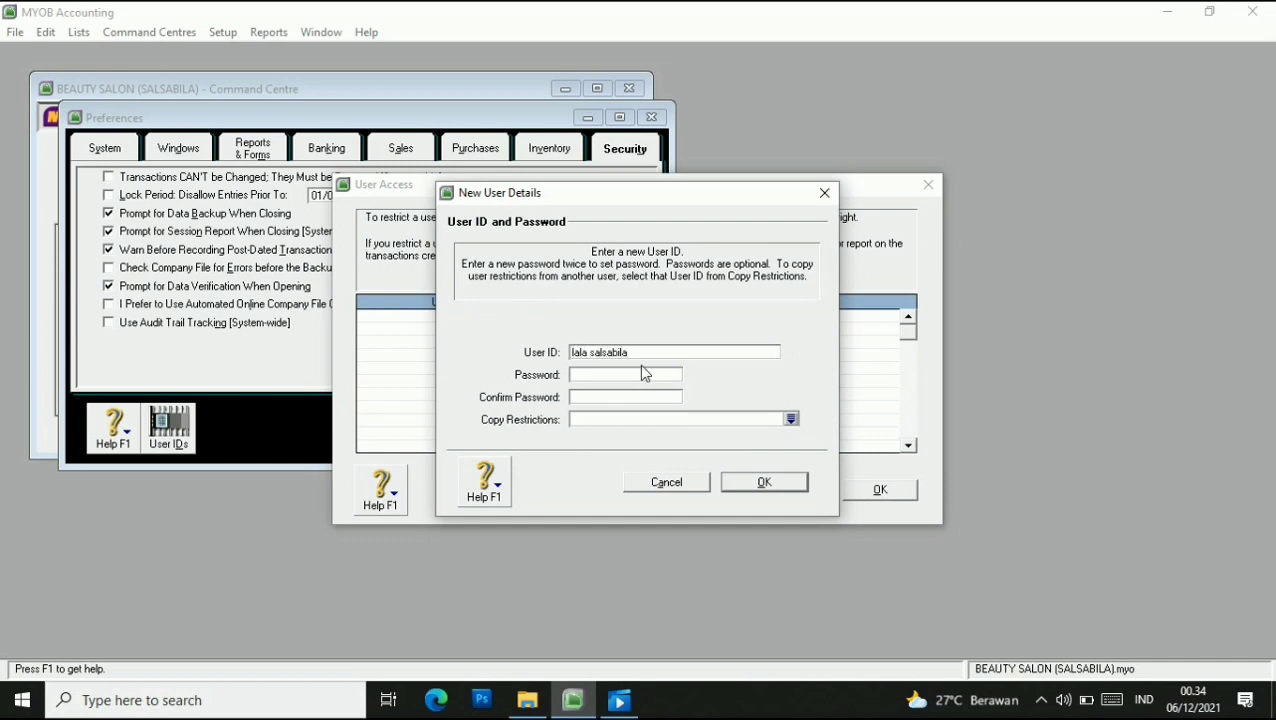
pyautogui.click(631, 373)
pyautogui.click(617, 397)
pyautogui.write('****')
pyautogui.click(746, 484)
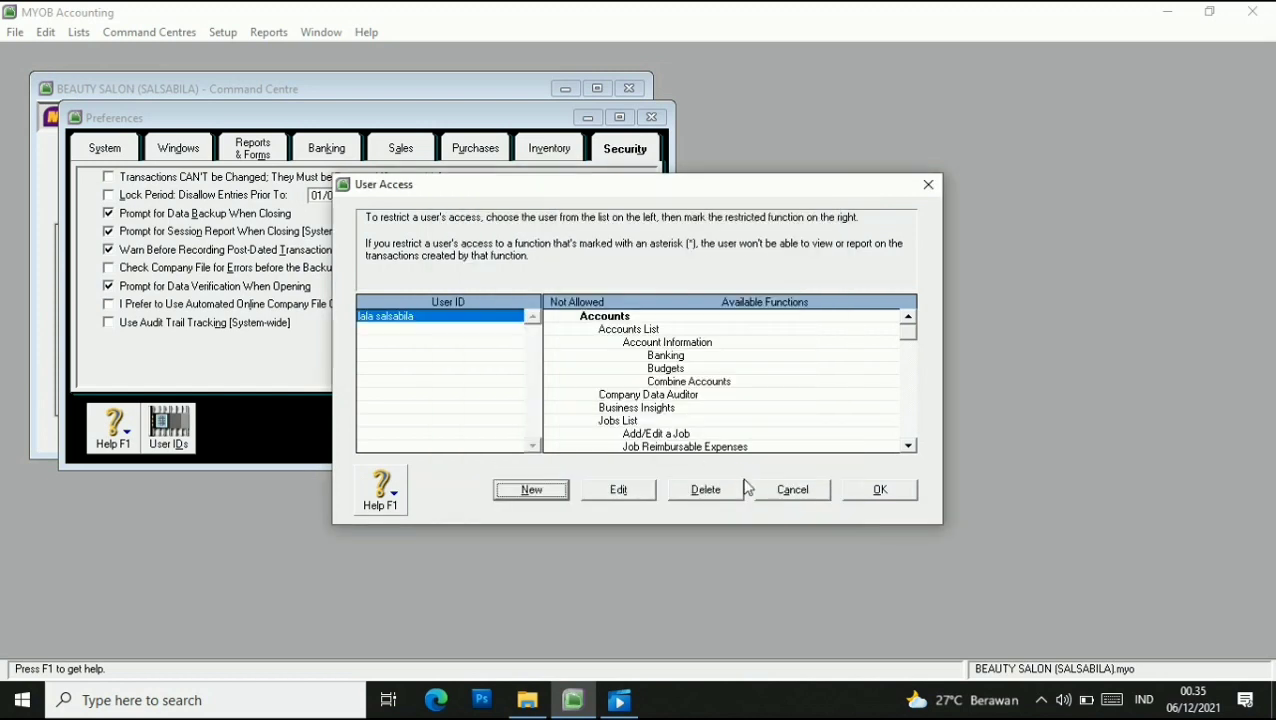
pyautogui.click(881, 488)
pyautogui.click(637, 432)
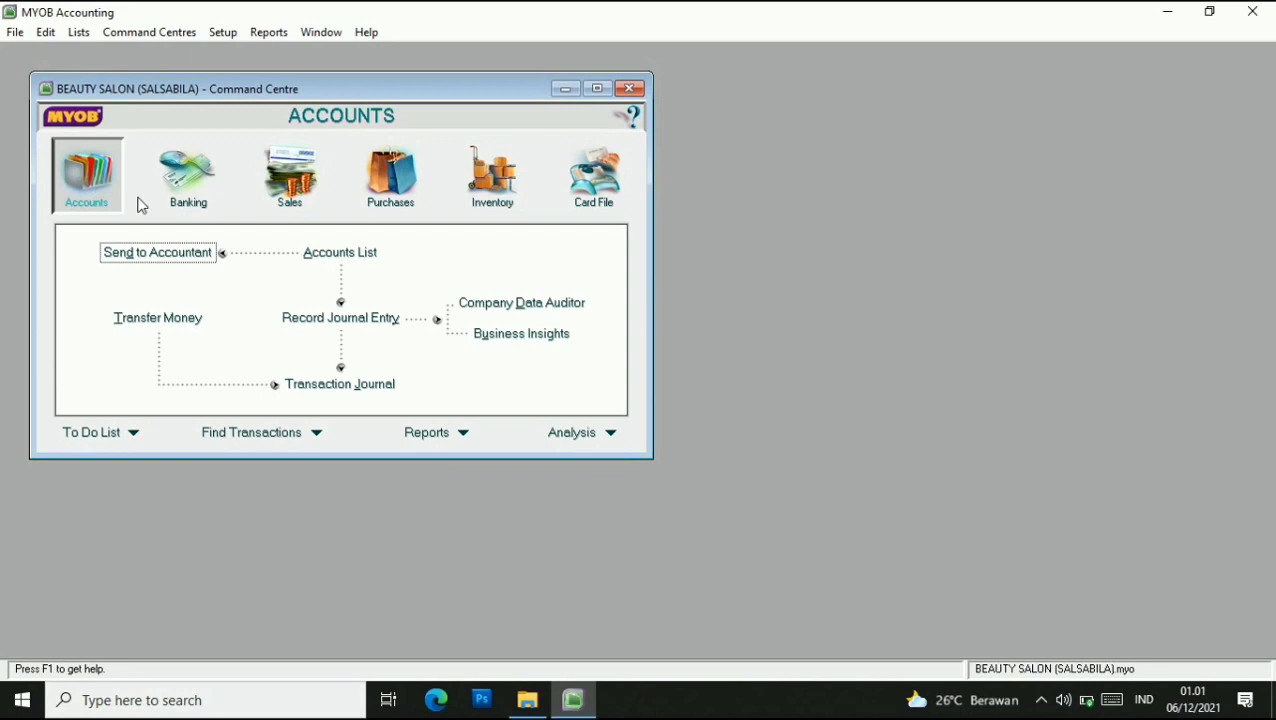
pyautogui.click(330, 254)
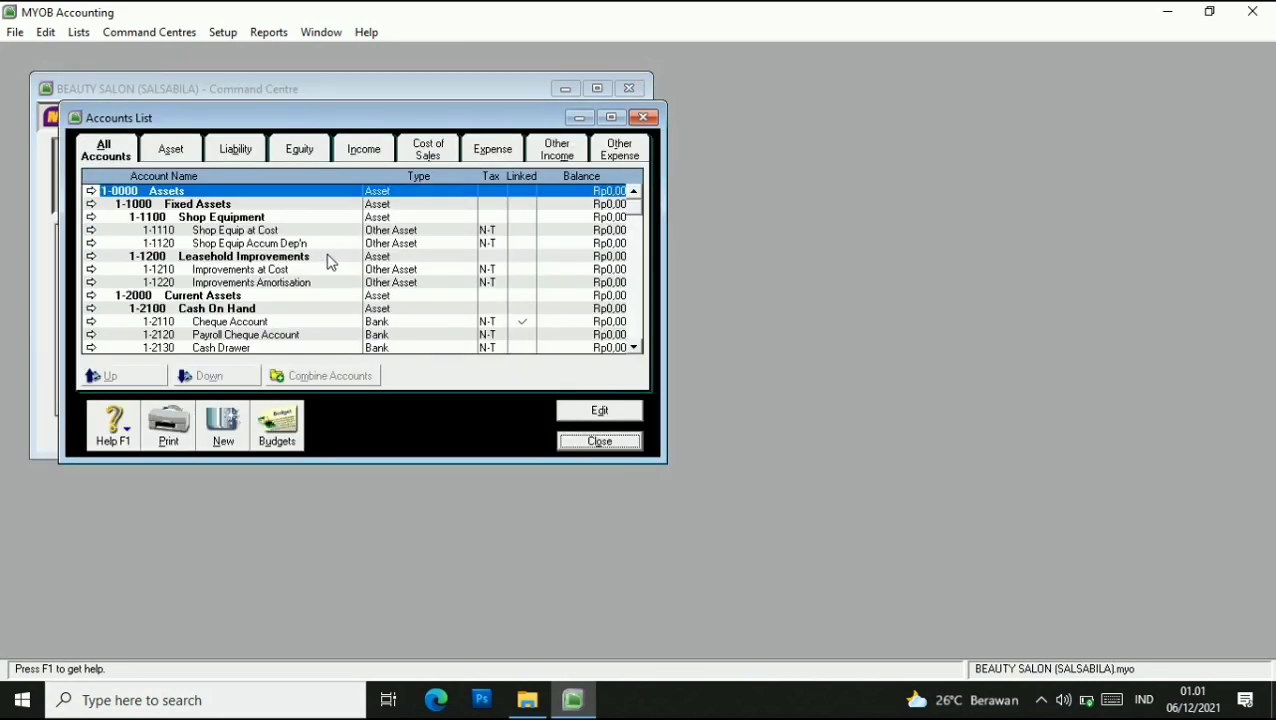
# Delete the Payroll Cheque Account, Cash Drawer and Less Prov'n for Doubtful Debts accounts.
pyautogui.click(611, 117)
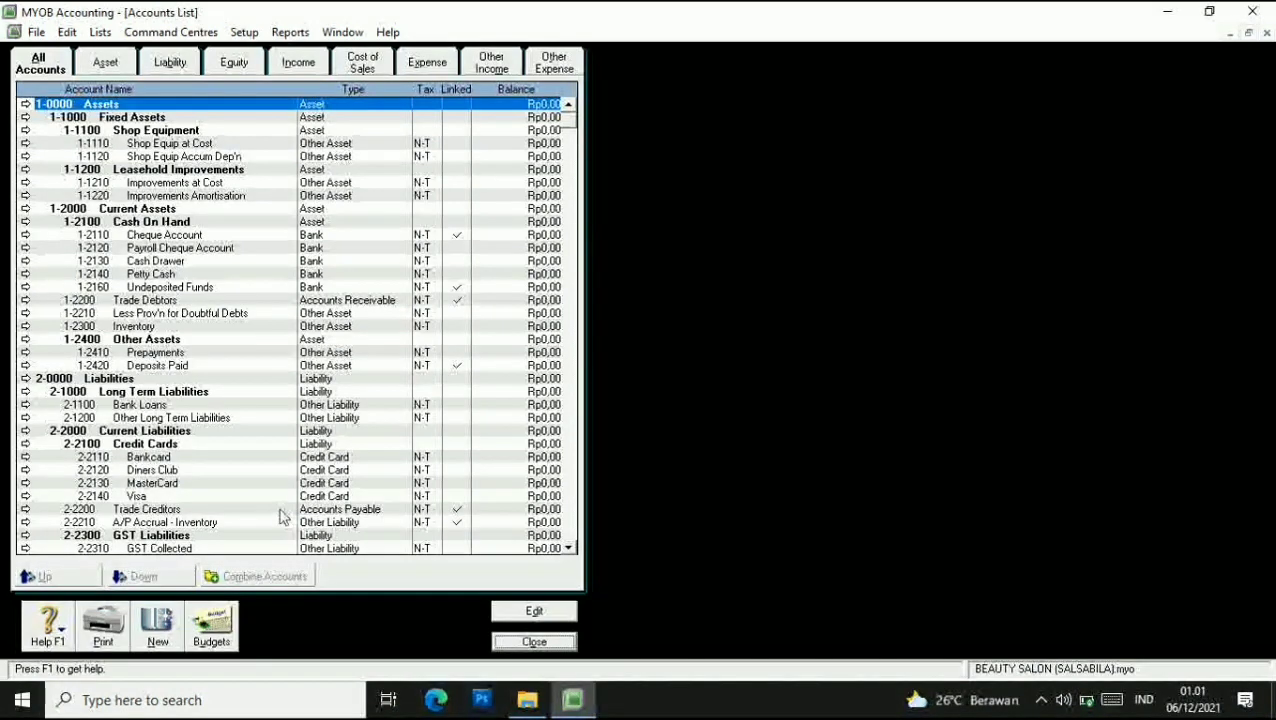
pyautogui.click(160, 313)
pyautogui.click(114, 250)
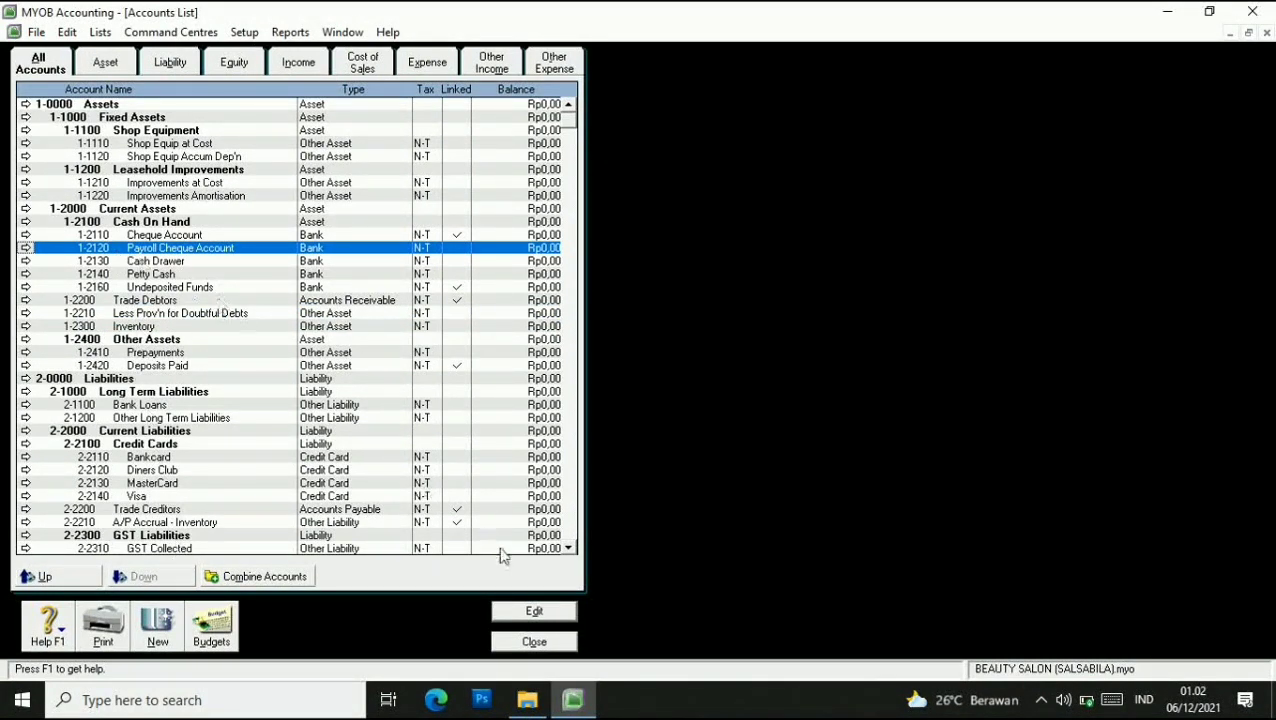
pyautogui.click(531, 611)
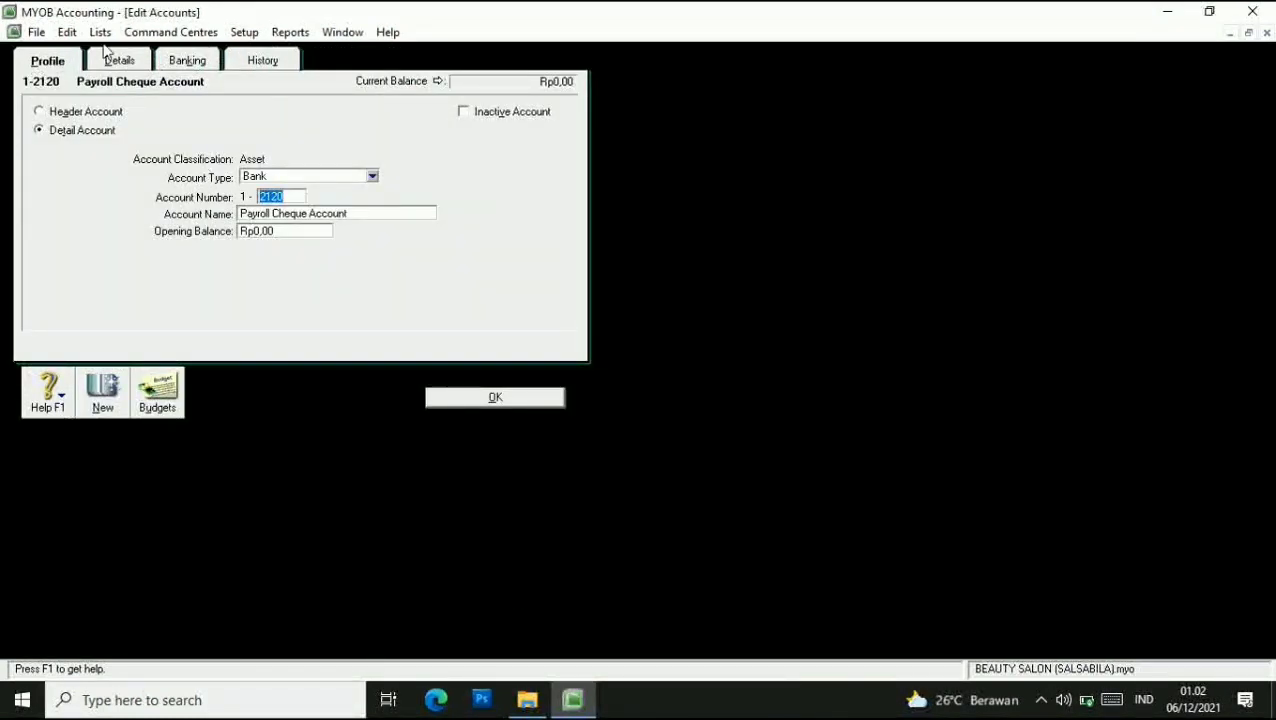
pyautogui.click(67, 33)
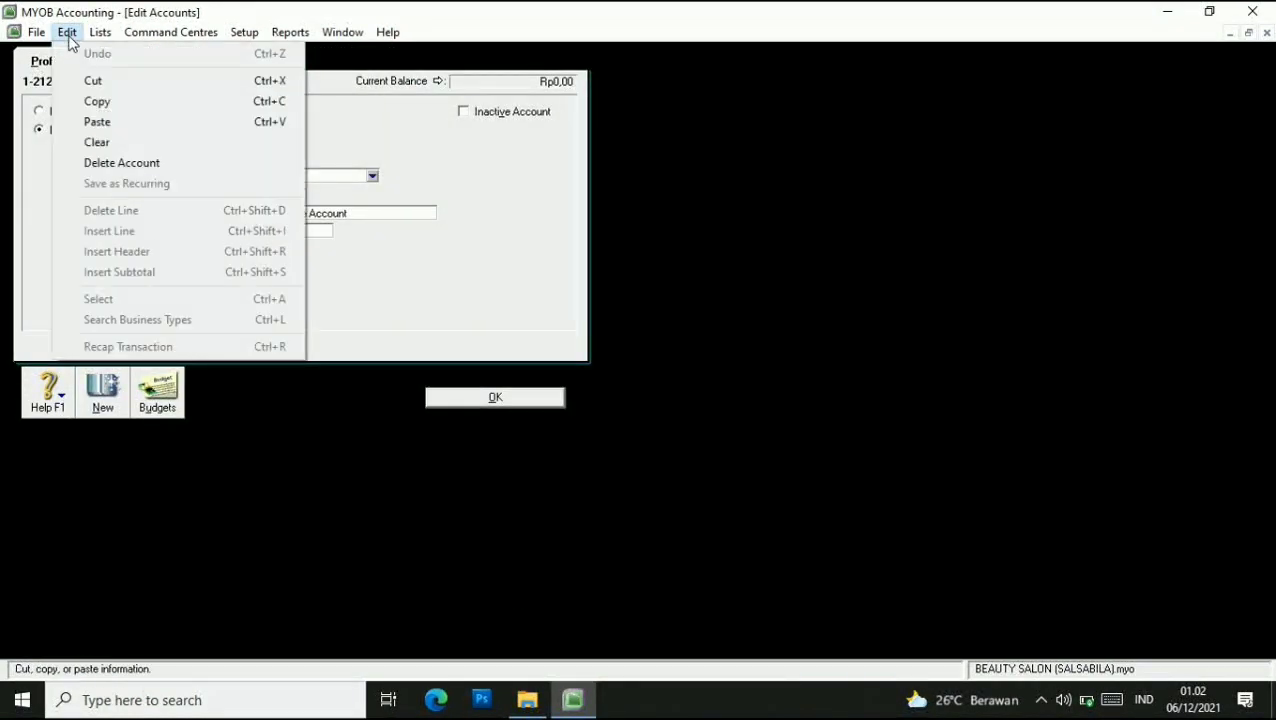
pyautogui.click(121, 162)
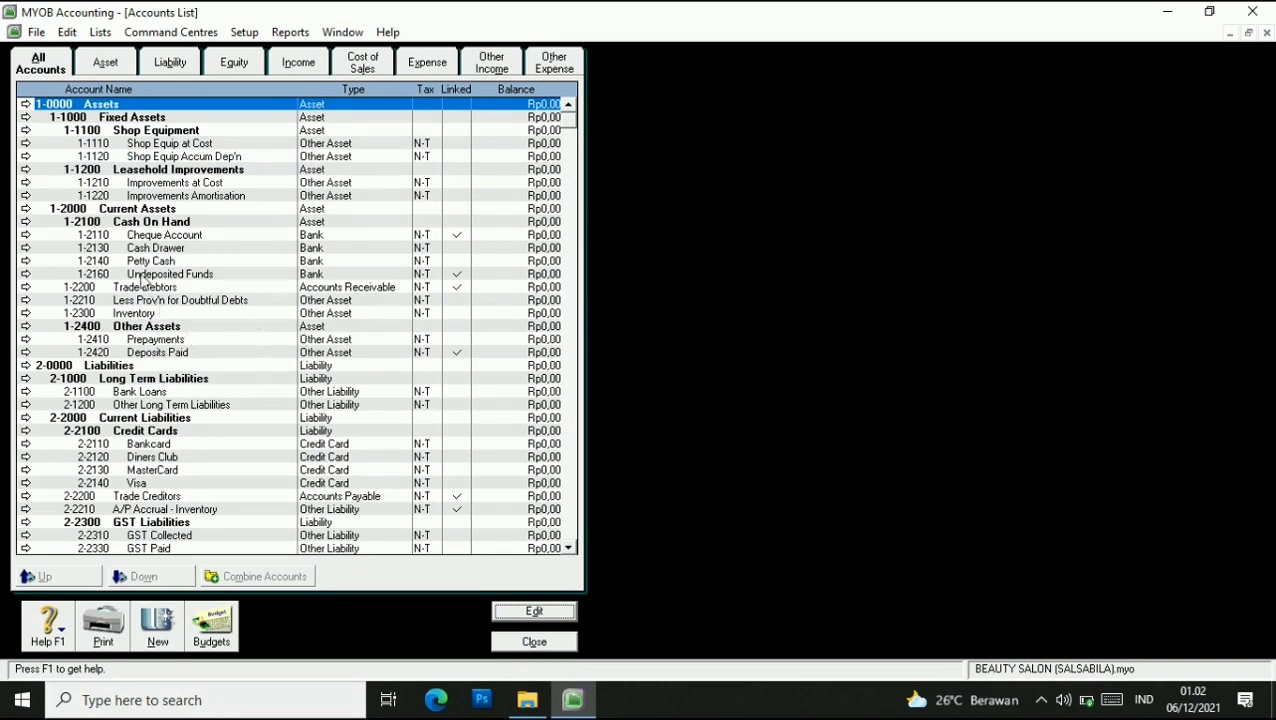
pyautogui.click(126, 250)
pyautogui.press('Return')
pyautogui.click(67, 36)
pyautogui.click(135, 162)
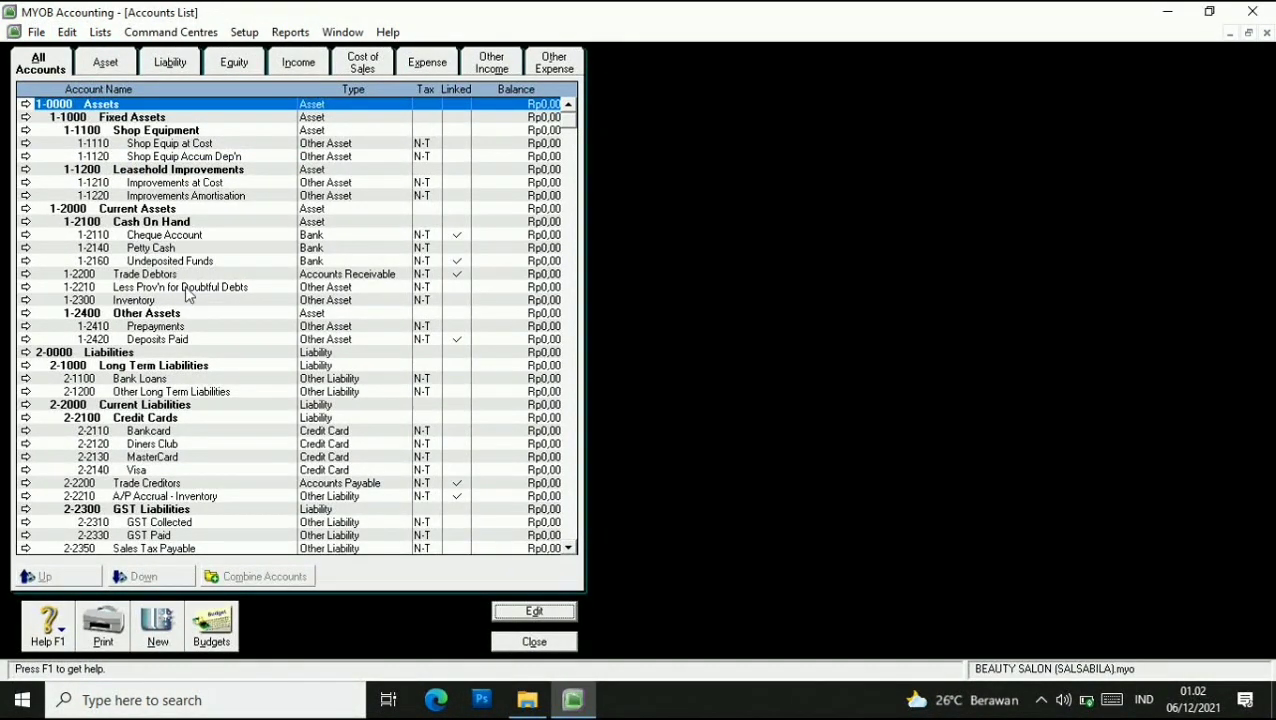
pyautogui.click(107, 287)
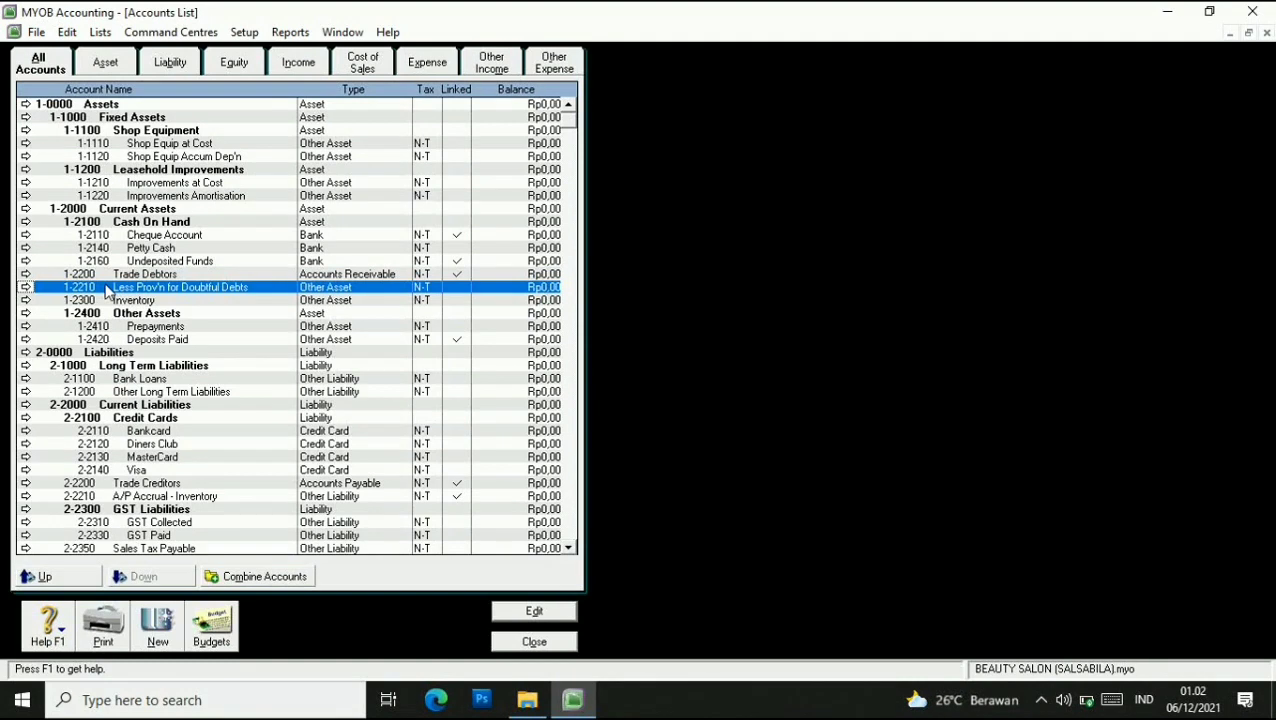
pyautogui.press('Return')
pyautogui.click(67, 32)
pyautogui.click(122, 161)
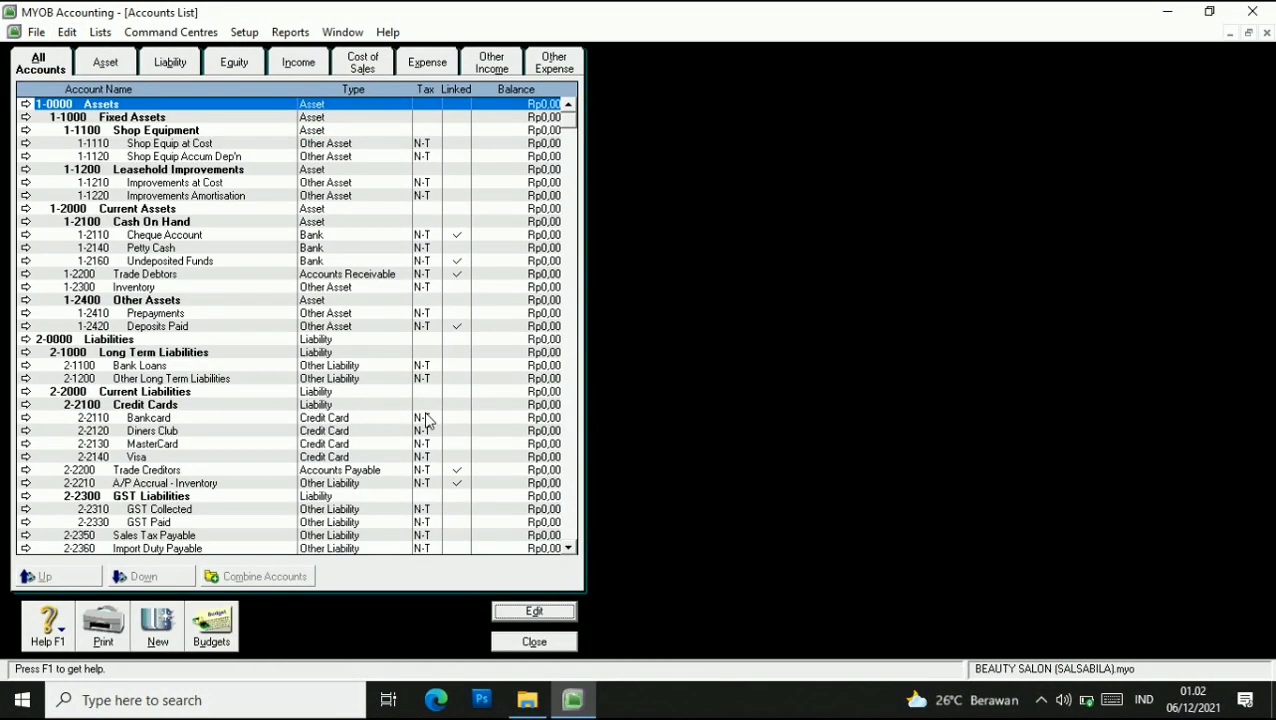
# Renumber the Petty Cash account to 1-2120.
pyautogui.click(140, 249)
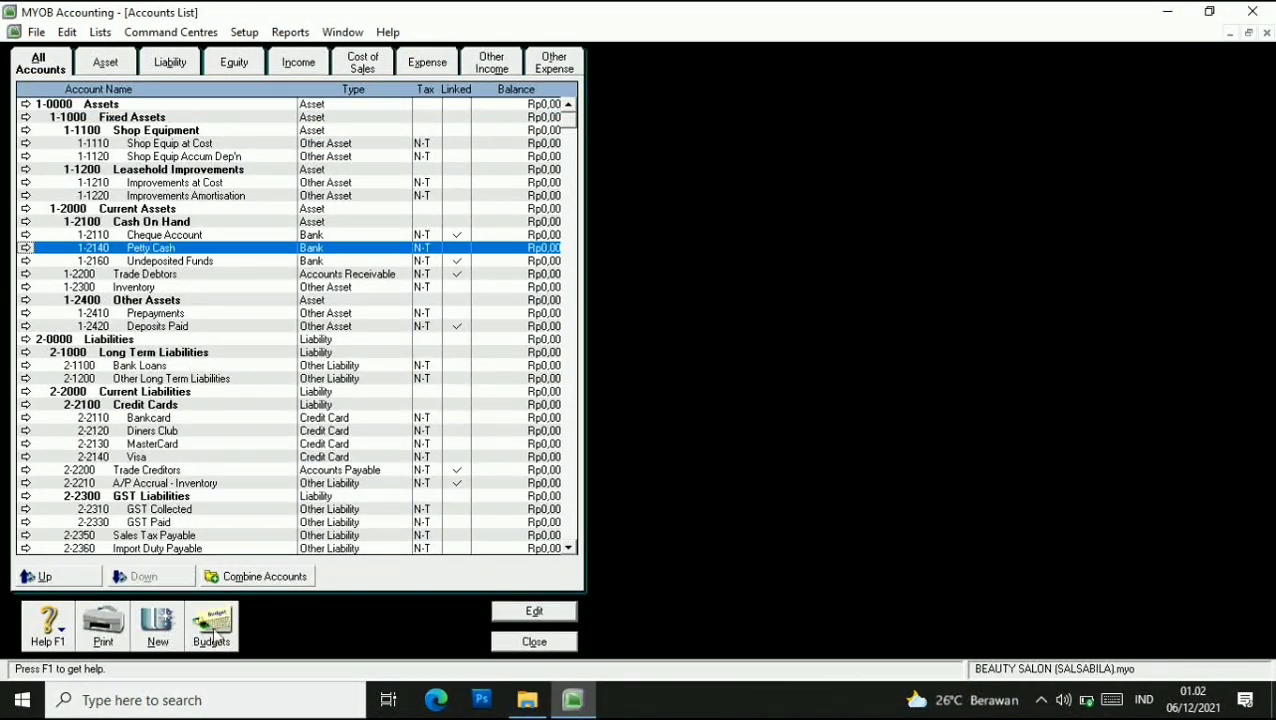
pyautogui.click(510, 614)
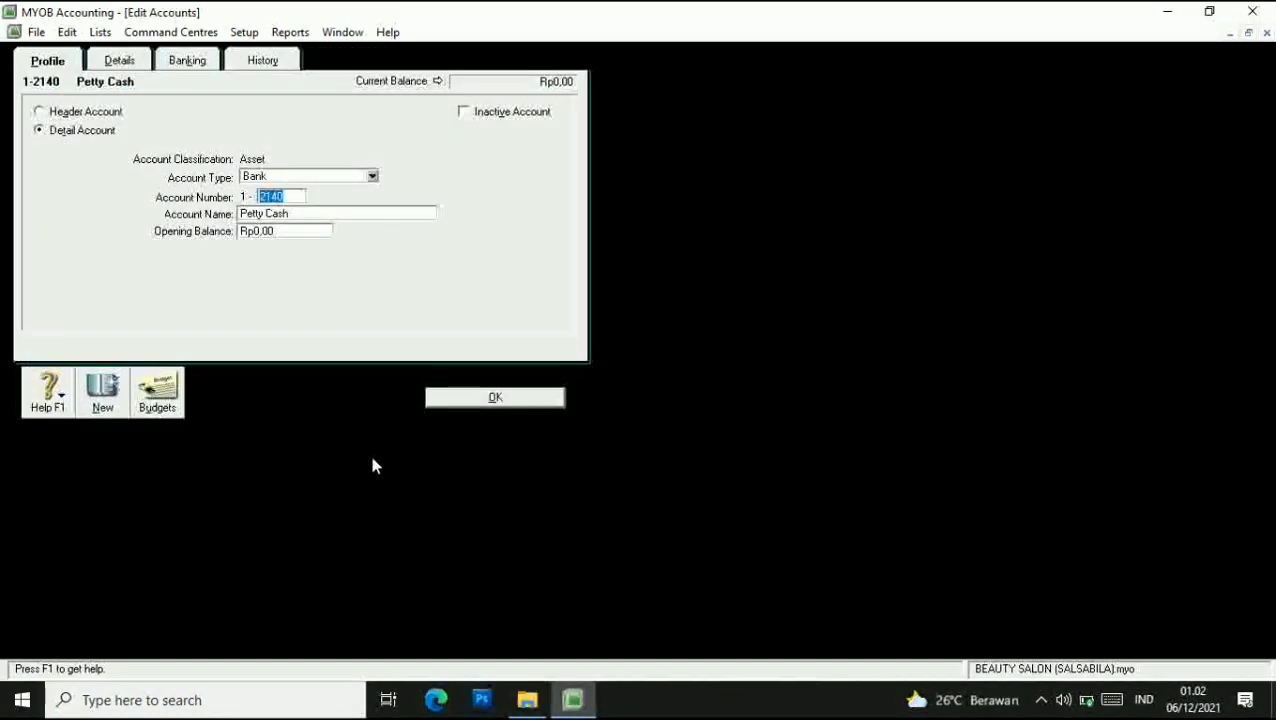
pyautogui.click(271, 196)
pyautogui.press('Delete')
pyautogui.write('2')
pyautogui.click(481, 398)
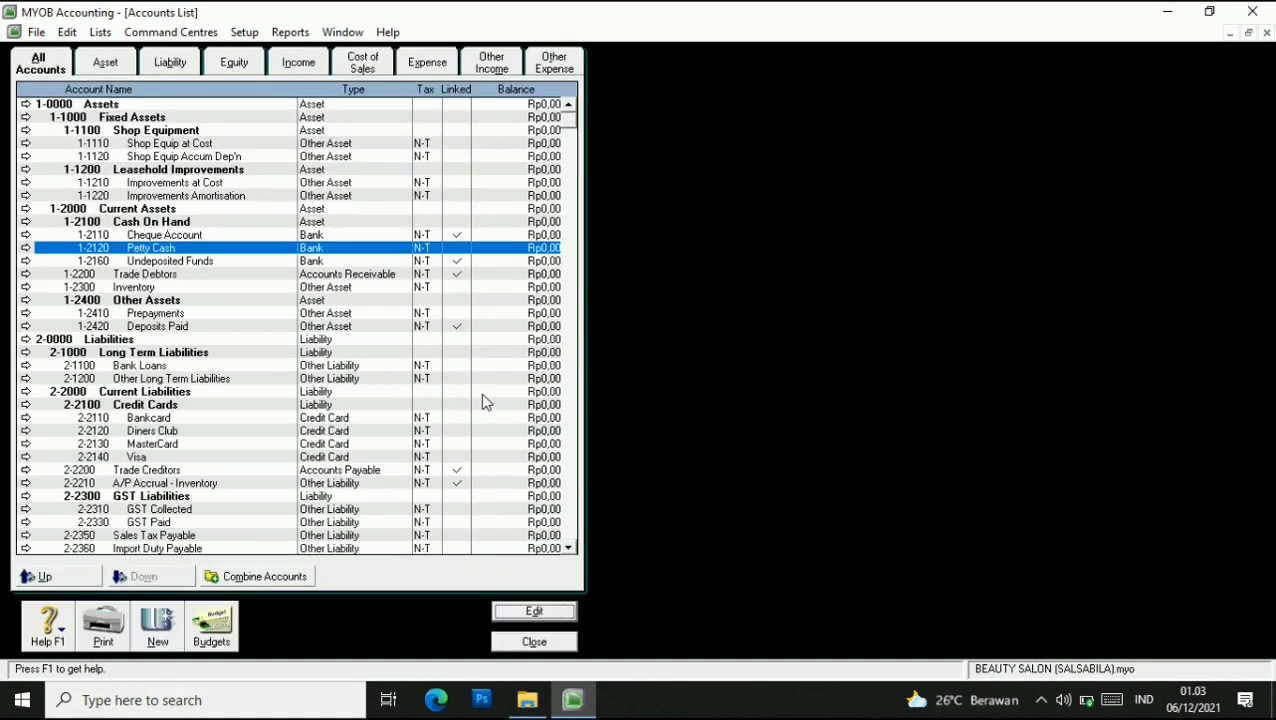
pyautogui.click(112, 68)
# Rename the GST Liabilities header account to VAT Liabilities.
pyautogui.click(167, 68)
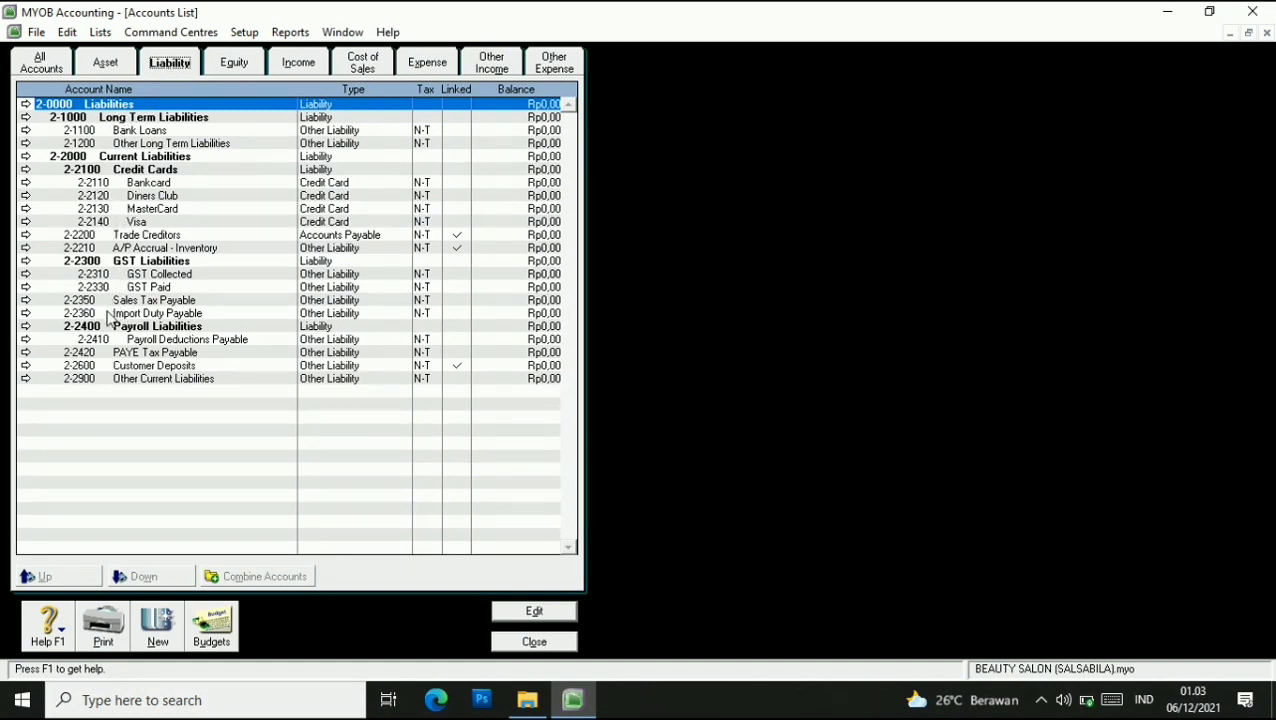
pyautogui.click(110, 262)
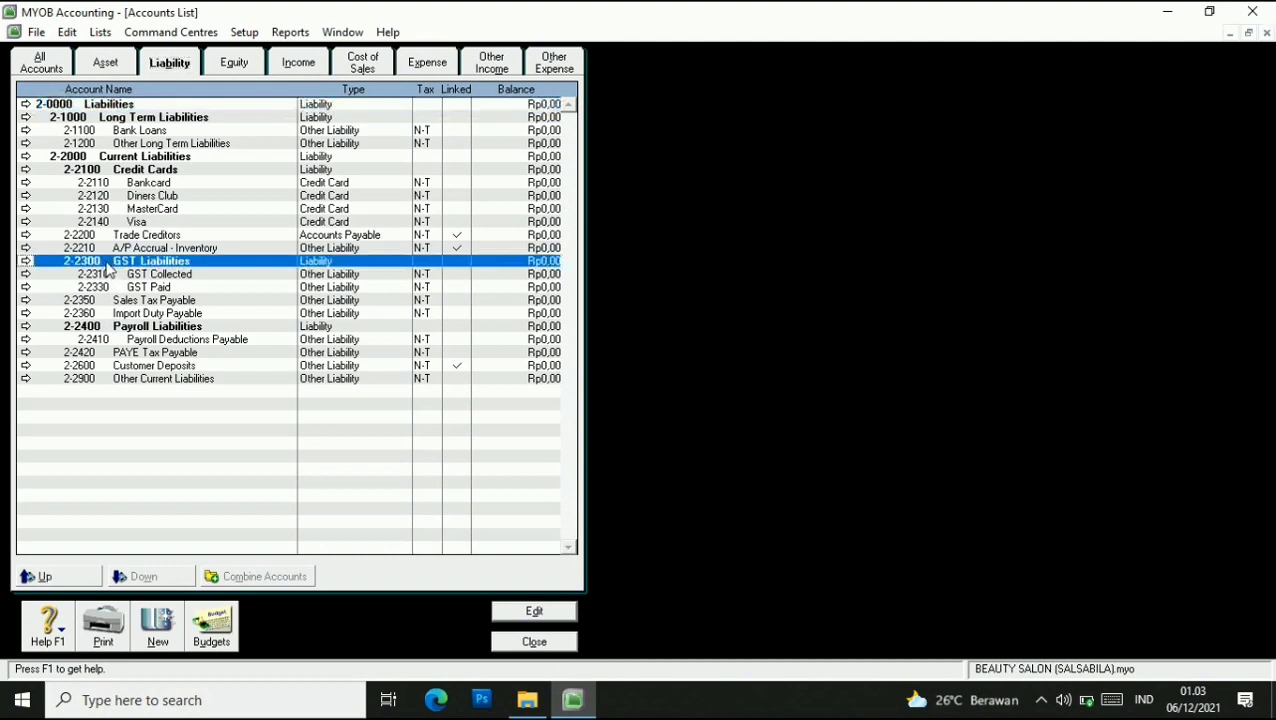
pyautogui.click(530, 614)
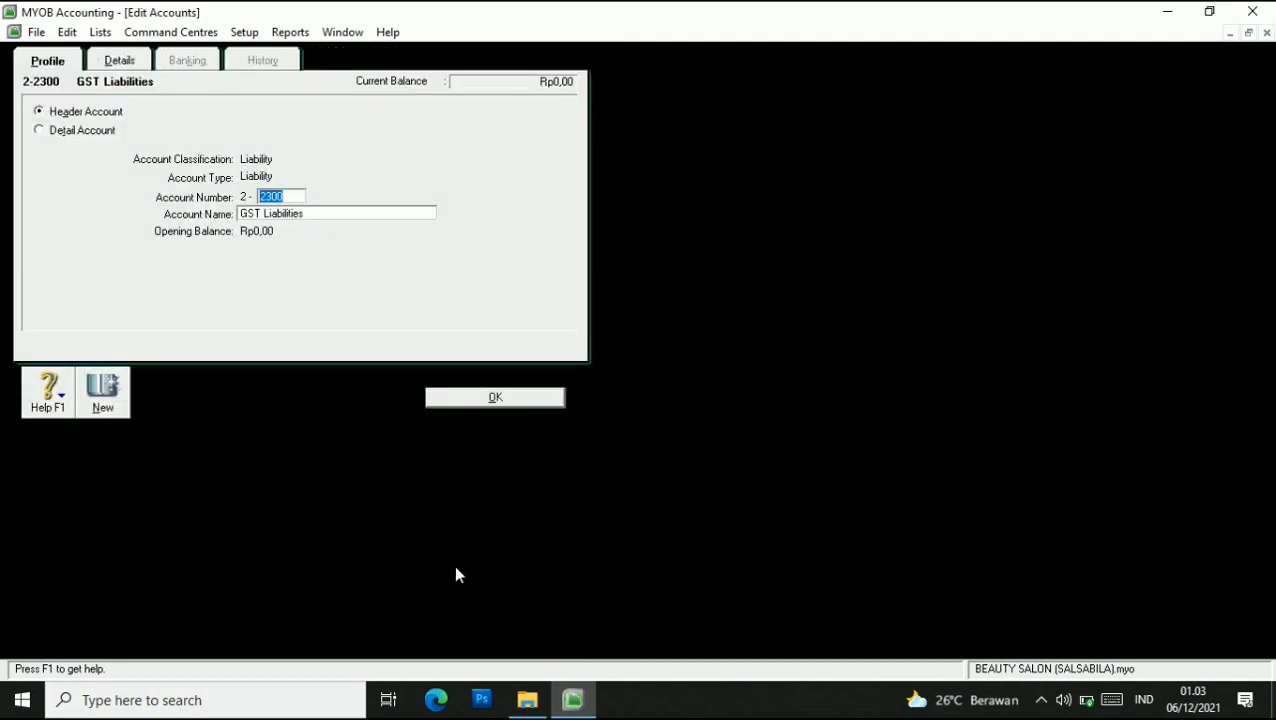
pyautogui.click(301, 215)
pyautogui.click(262, 213)
pyautogui.press('BackSpace')
pyautogui.press('BackSpace')
pyautogui.press('BackSpace')
pyautogui.press('BackSpace')
pyautogui.write('VAT')
pyautogui.click(373, 217)
pyautogui.click(504, 402)
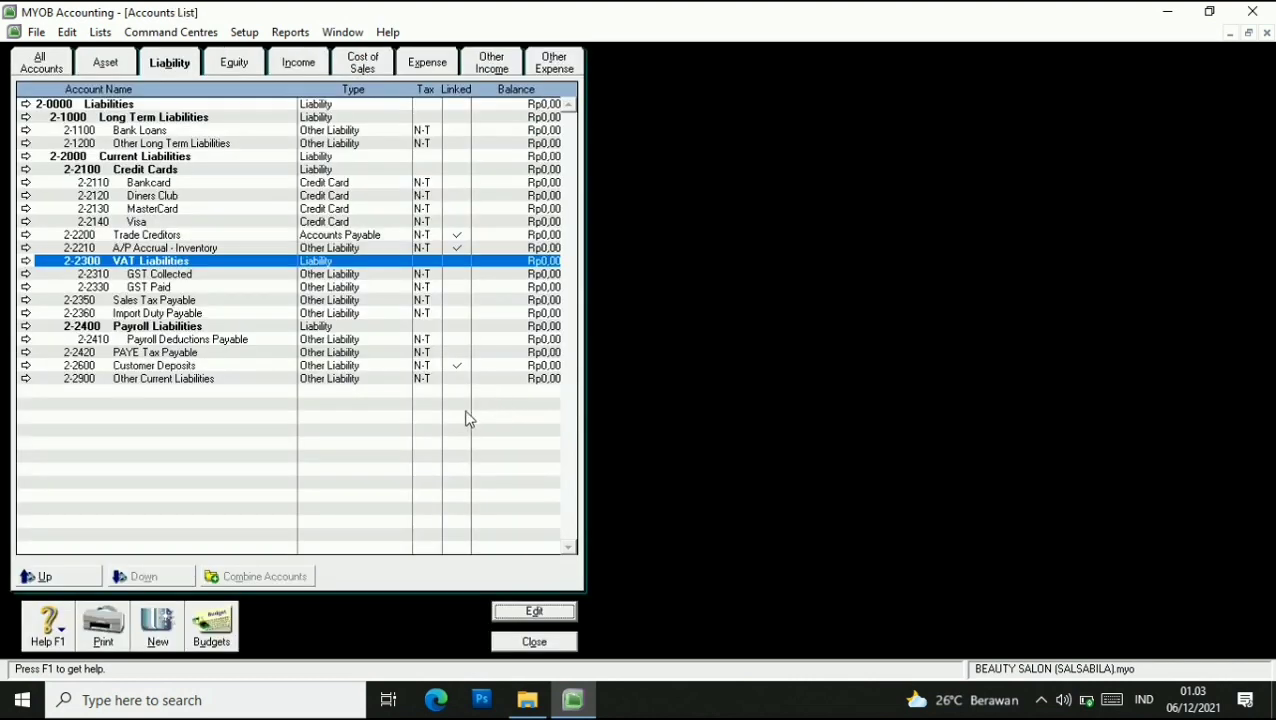
# Rename account 2-2310 from GST Collected to VAT Collected.
pyautogui.click(133, 275)
pyautogui.click(530, 609)
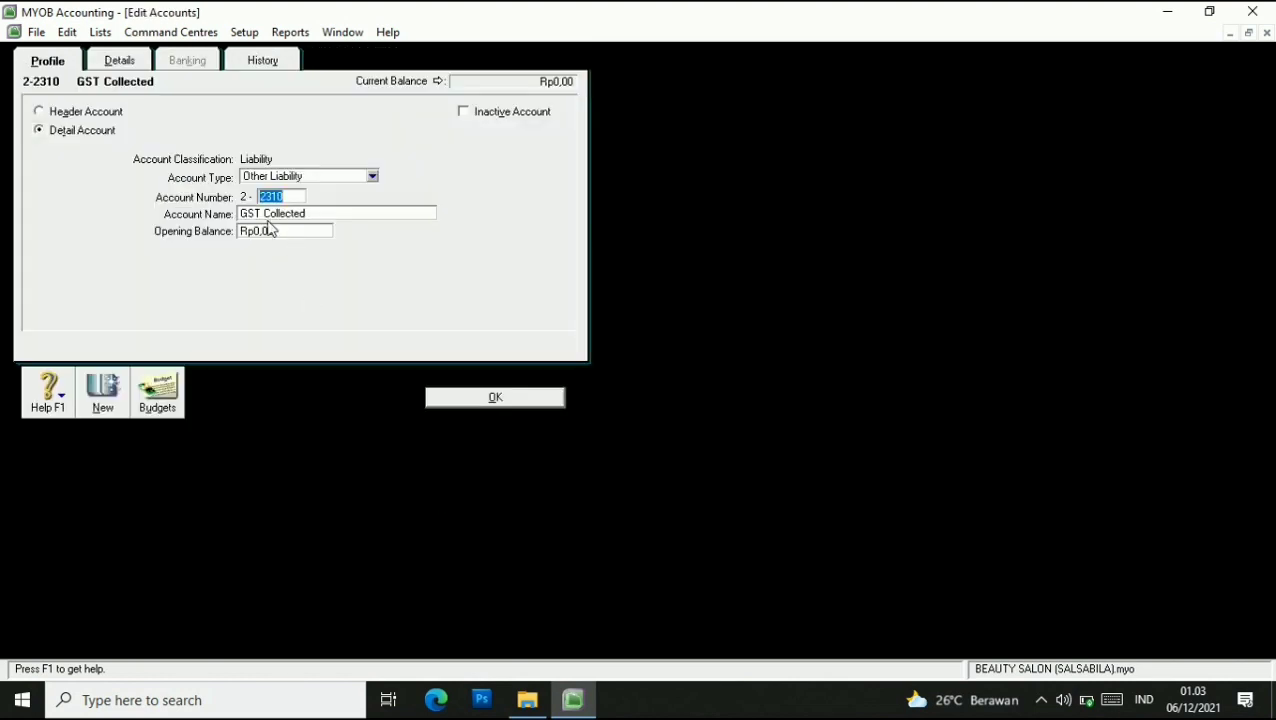
pyautogui.press('Tab')
pyautogui.press('Home')
pyautogui.press('Delete')
pyautogui.press('Delete')
pyautogui.press('Delete')
pyautogui.write('VAT')
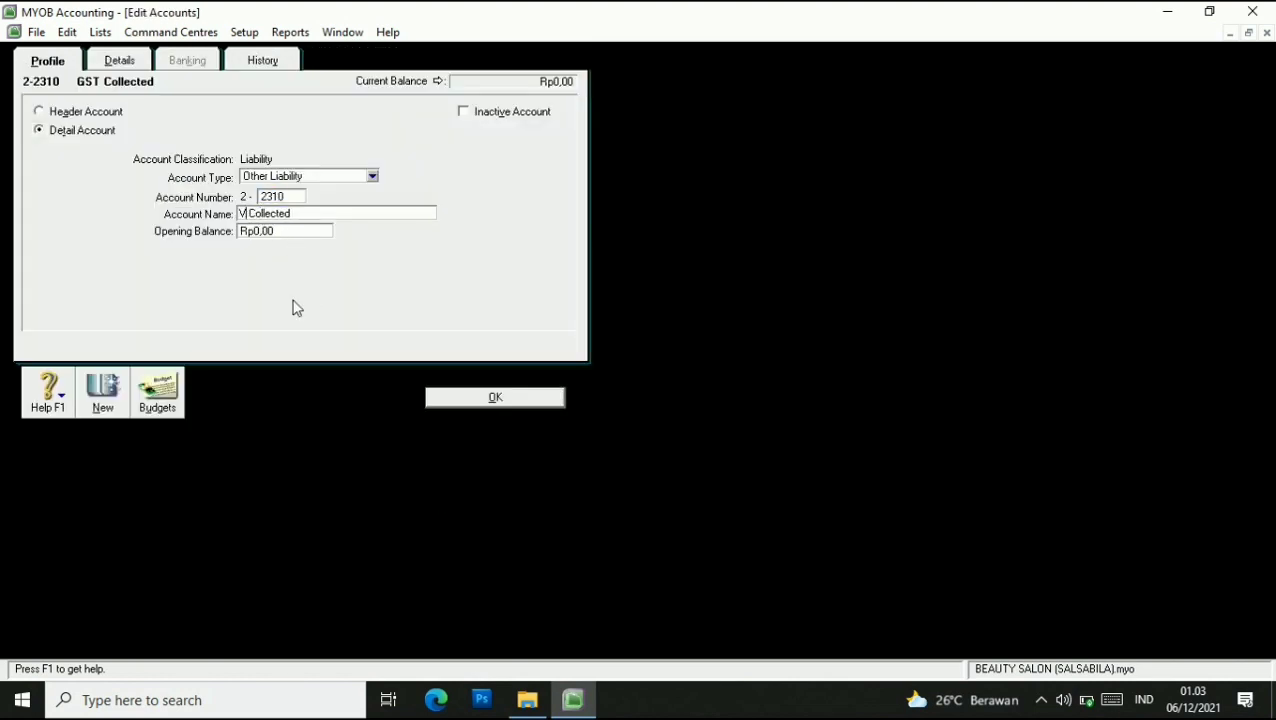
pyautogui.click(438, 399)
# Rename account 2-2330 from GST Paid to VAT Paid.
pyautogui.click(137, 287)
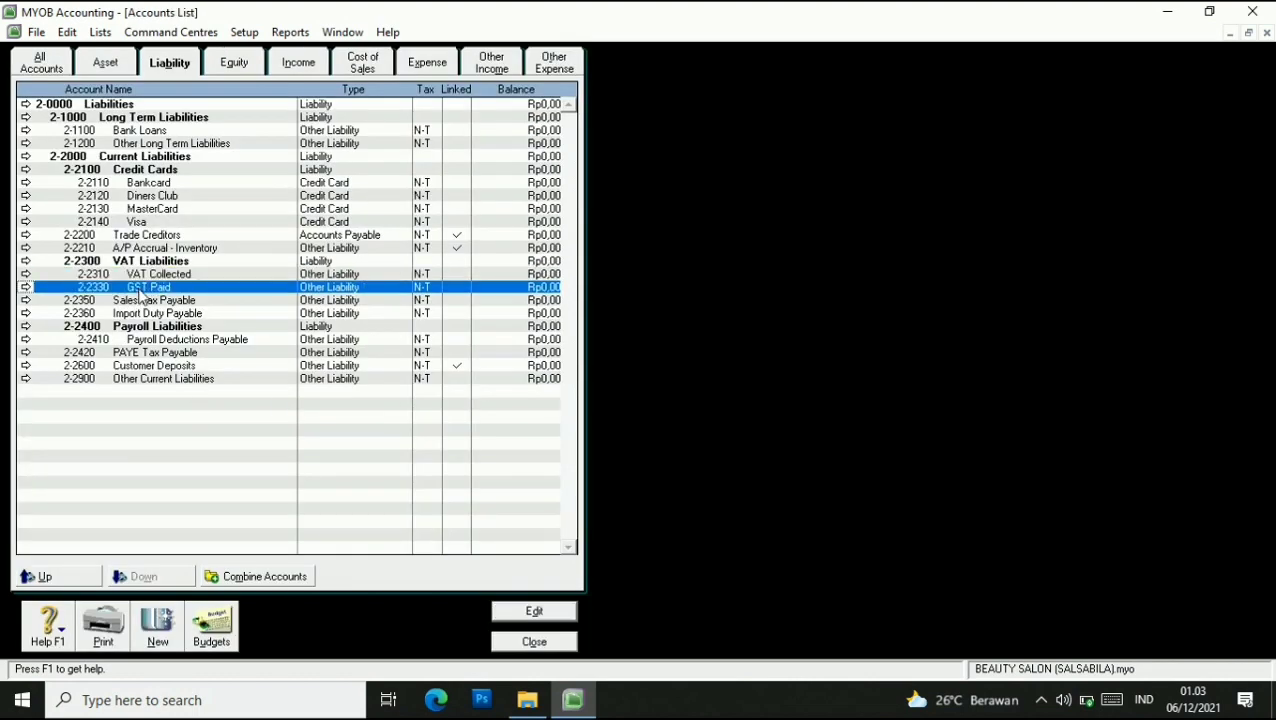
pyautogui.click(510, 612)
pyautogui.click(263, 208)
pyautogui.press('Home')
pyautogui.press('Delete')
pyautogui.press('Delete')
pyautogui.press('Delete')
pyautogui.write('VAT')
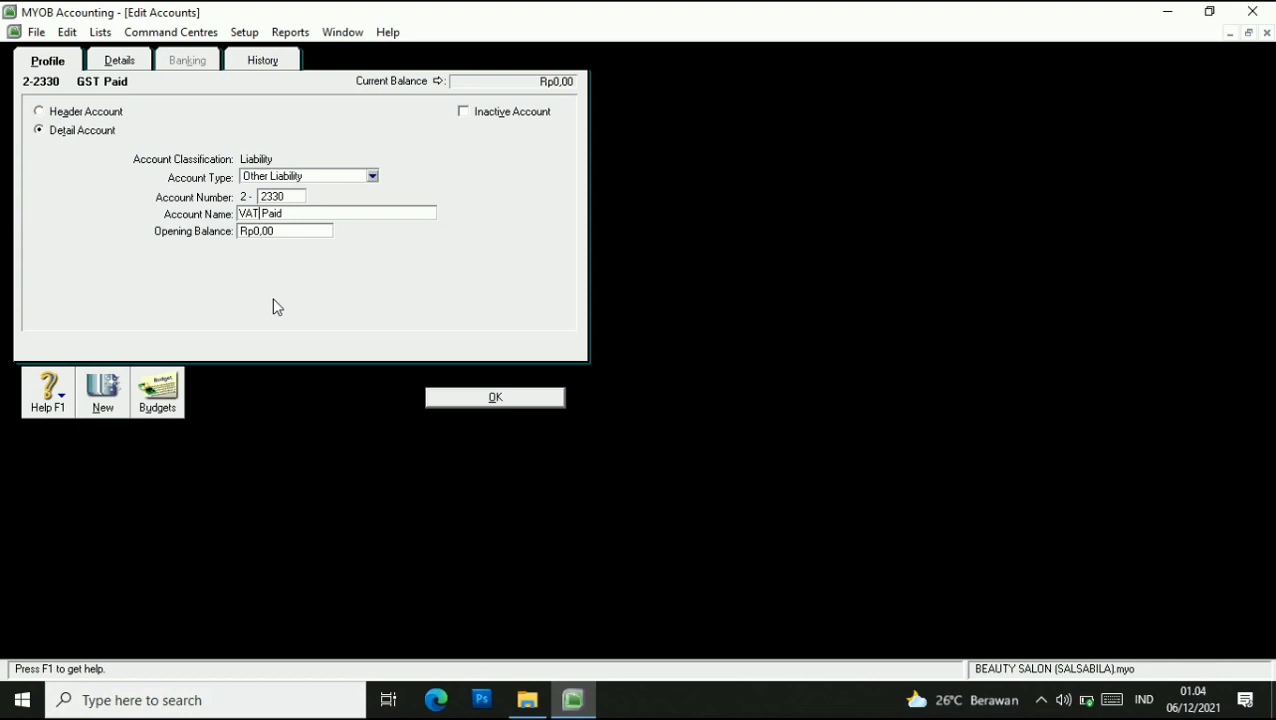
pyautogui.click(440, 397)
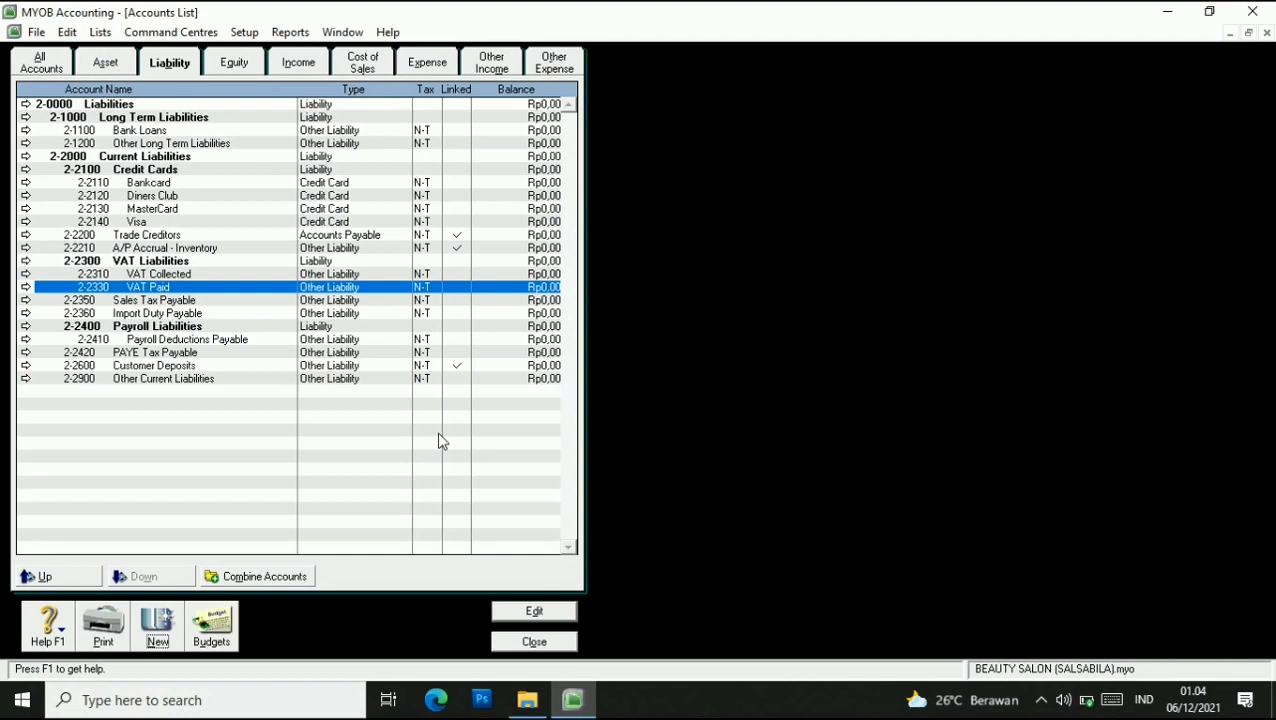
# Create liability account 2-2340 named VAT Clearing, then close the Accounts List.
pyautogui.click(158, 640)
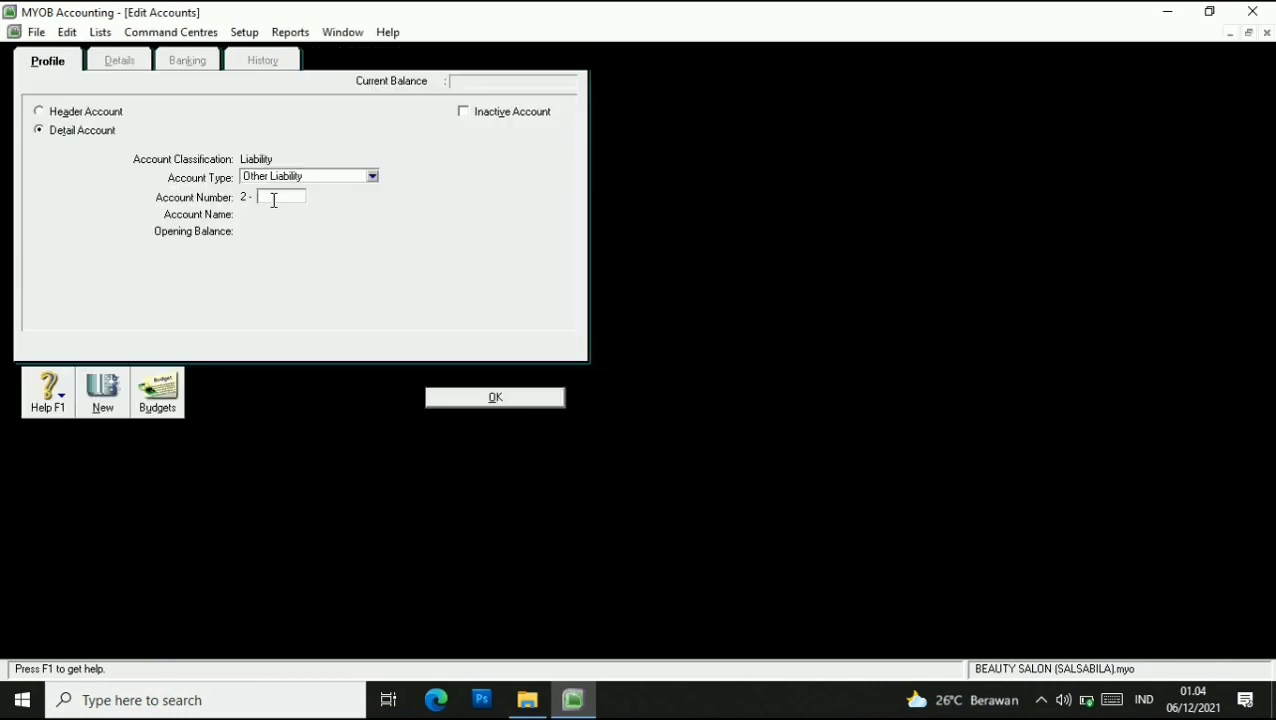
pyautogui.write('2340')
pyautogui.press('Tab')
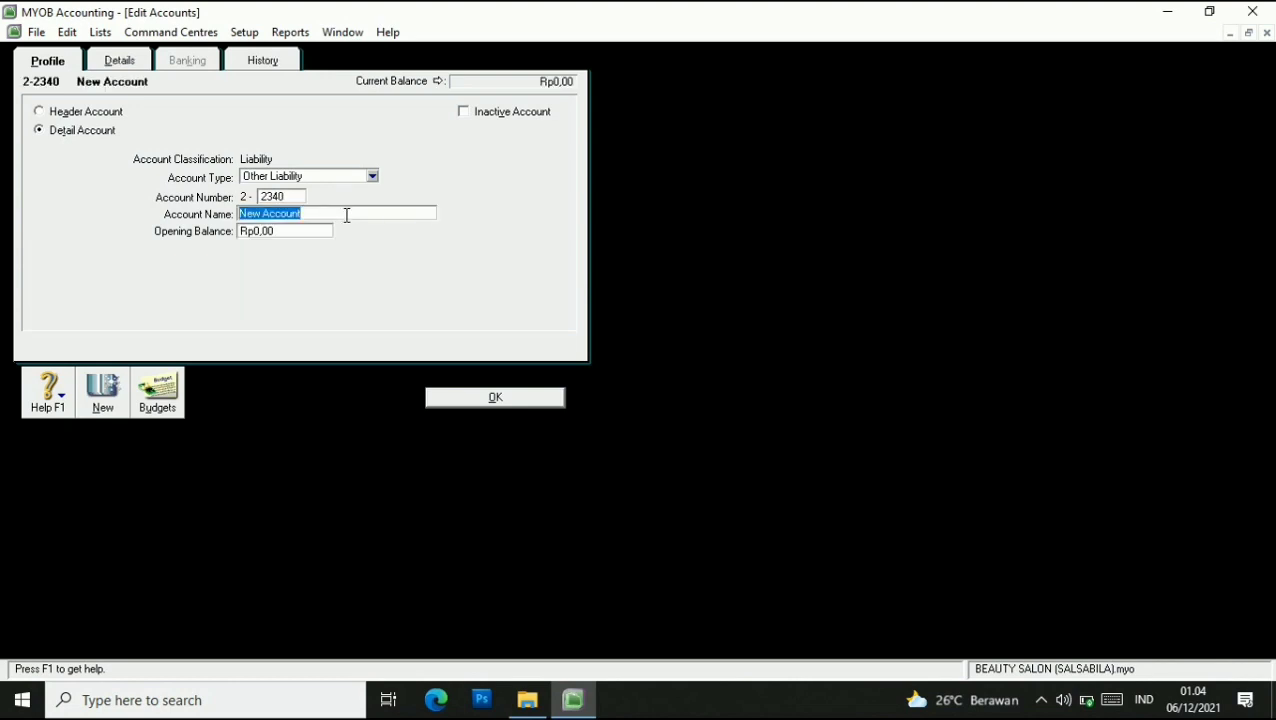
pyautogui.press('BackSpace')
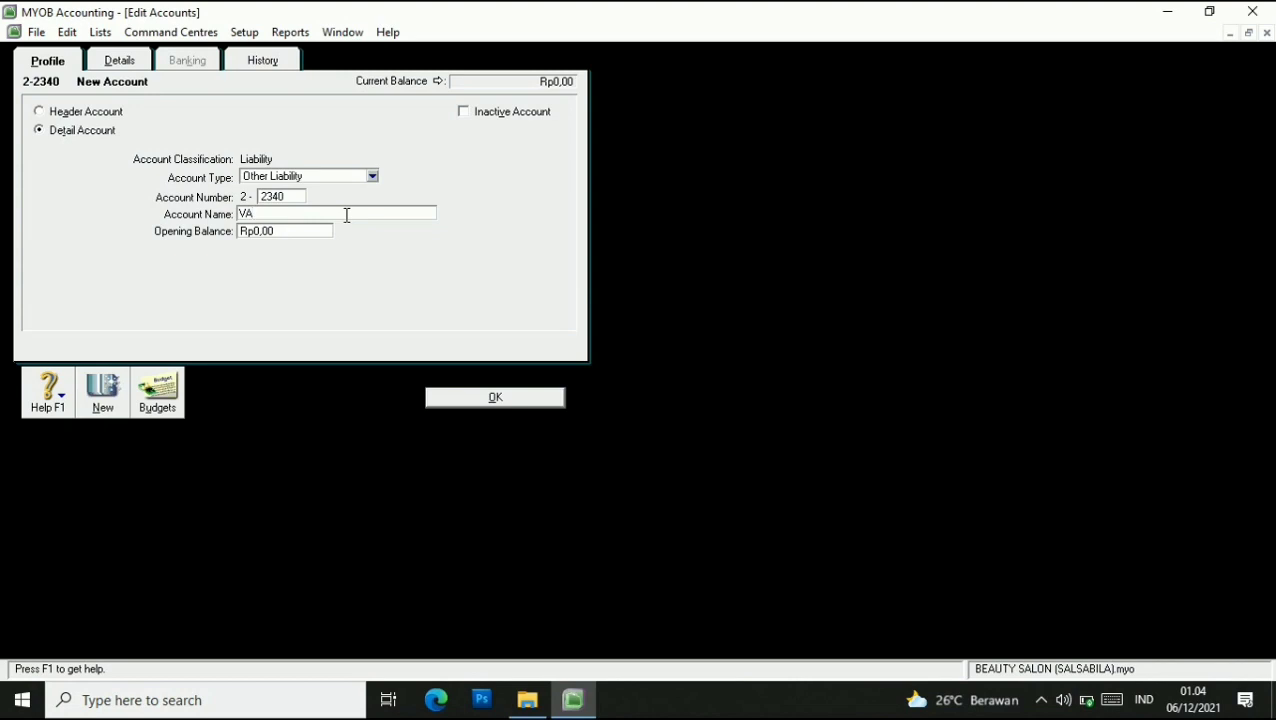
pyautogui.write('VAT Clearing')
pyautogui.click(464, 396)
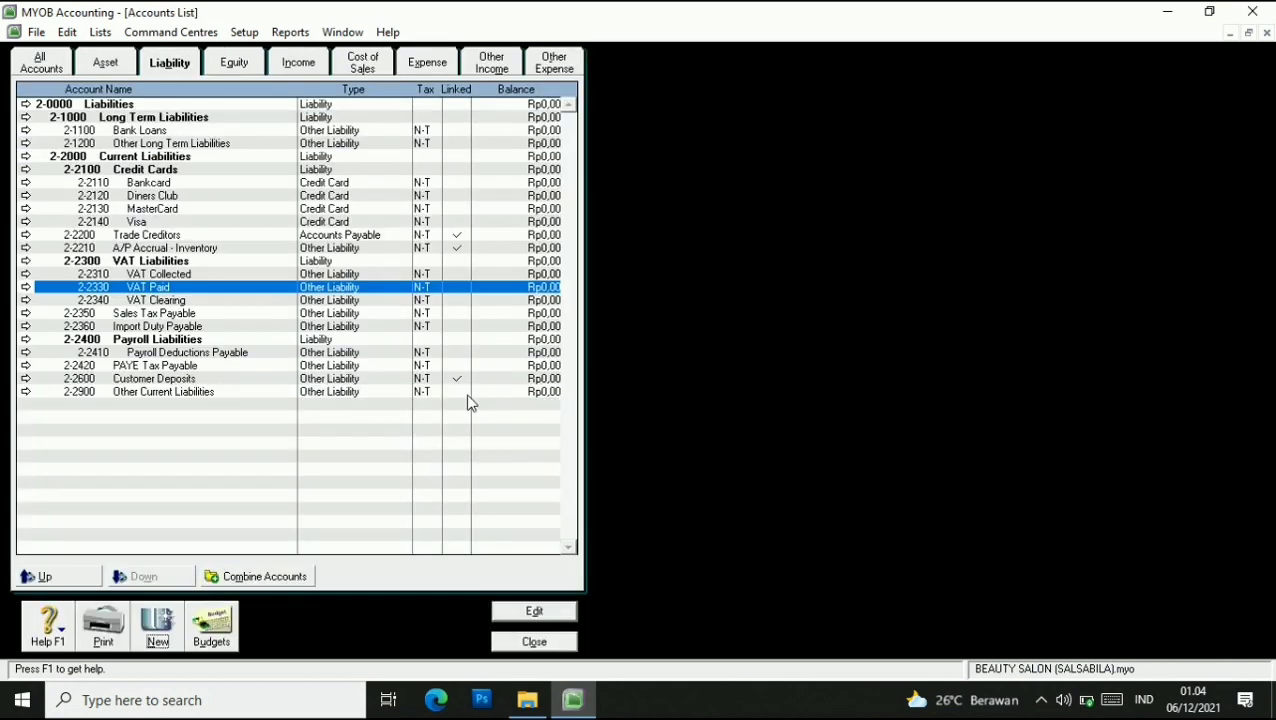
pyautogui.click(170, 300)
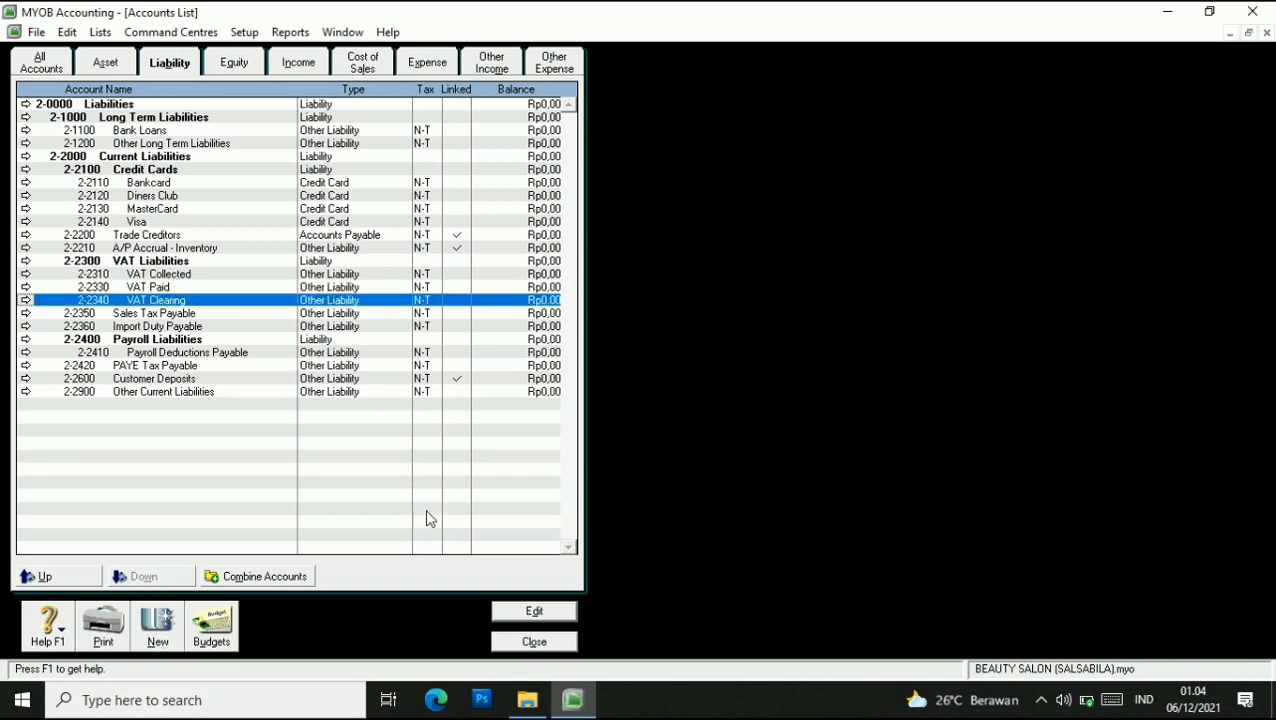
pyautogui.click(532, 642)
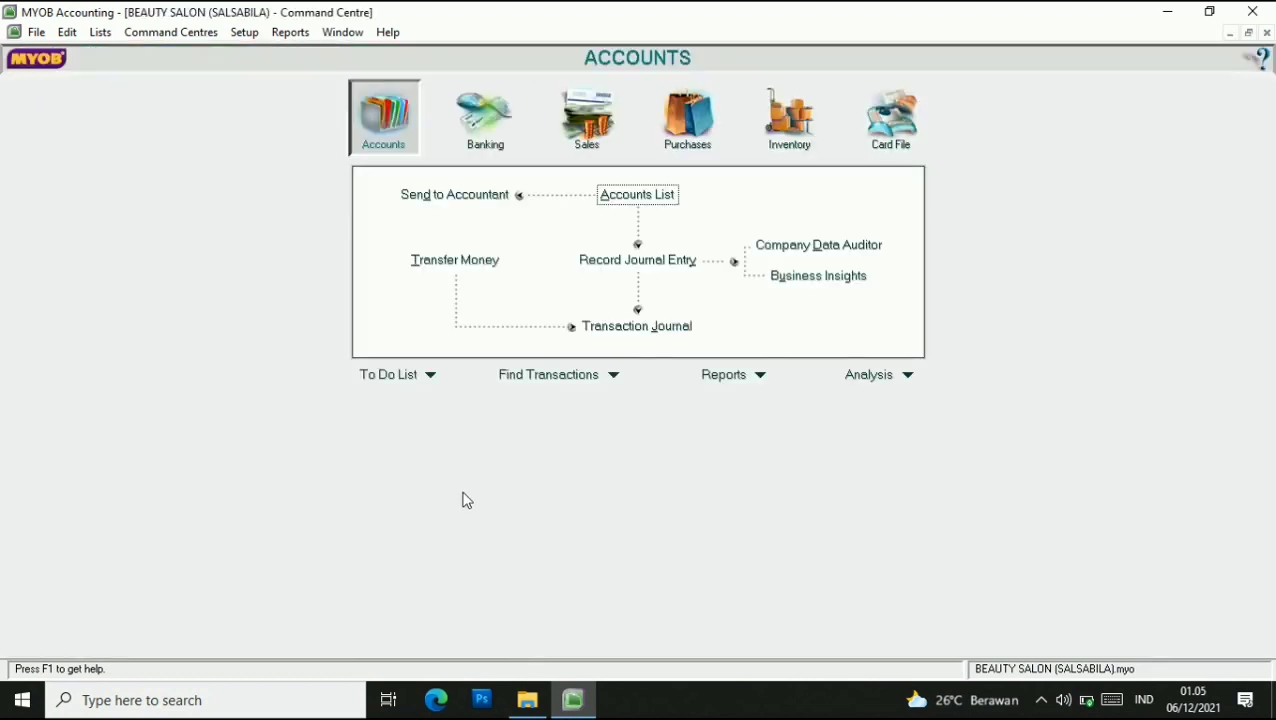
# Open the Tax Code List and delete tax codes BL, DS and E33.
pyautogui.click(100, 32)
pyautogui.click(158, 162)
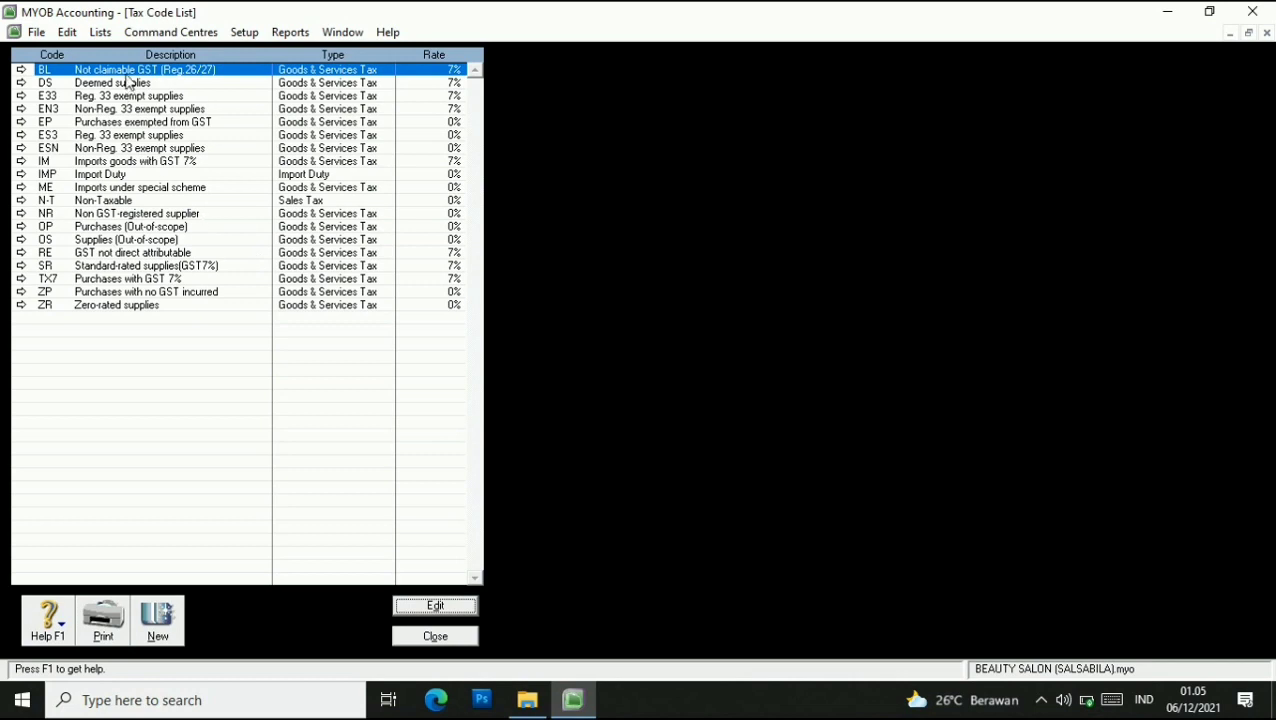
pyautogui.rightClick(127, 77)
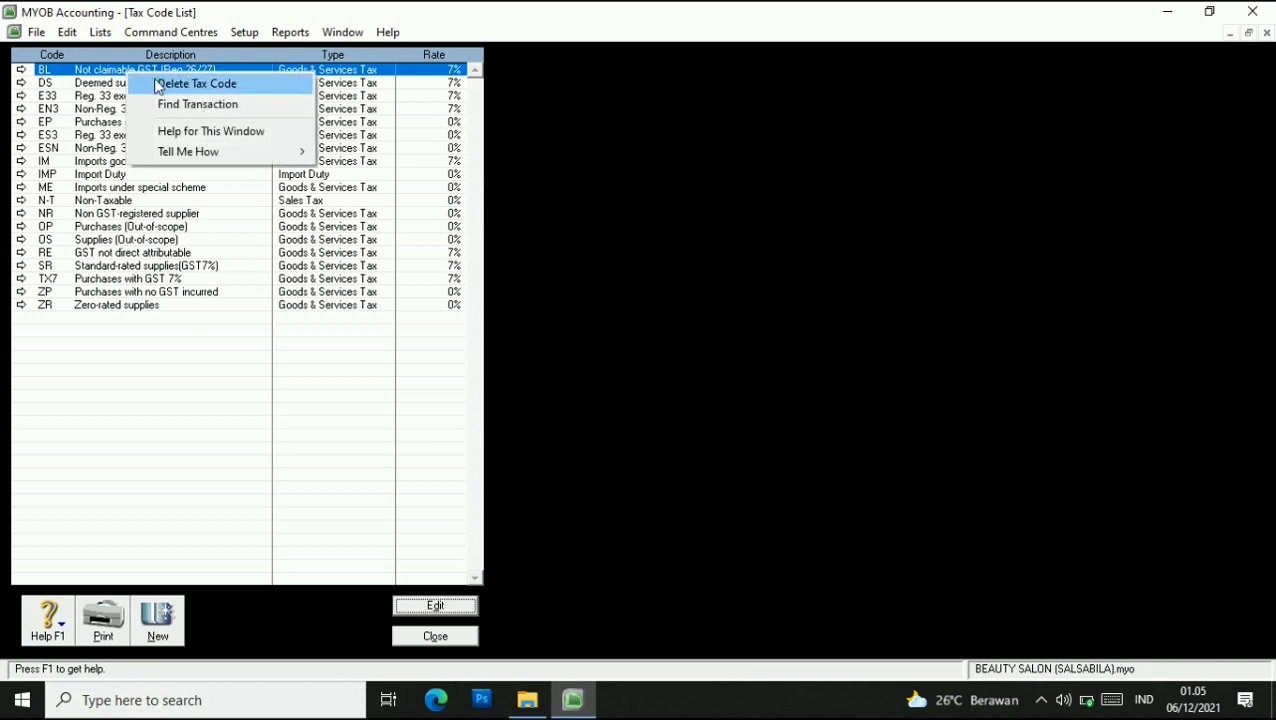
pyautogui.click(162, 83)
pyautogui.rightClick(113, 77)
pyautogui.click(131, 84)
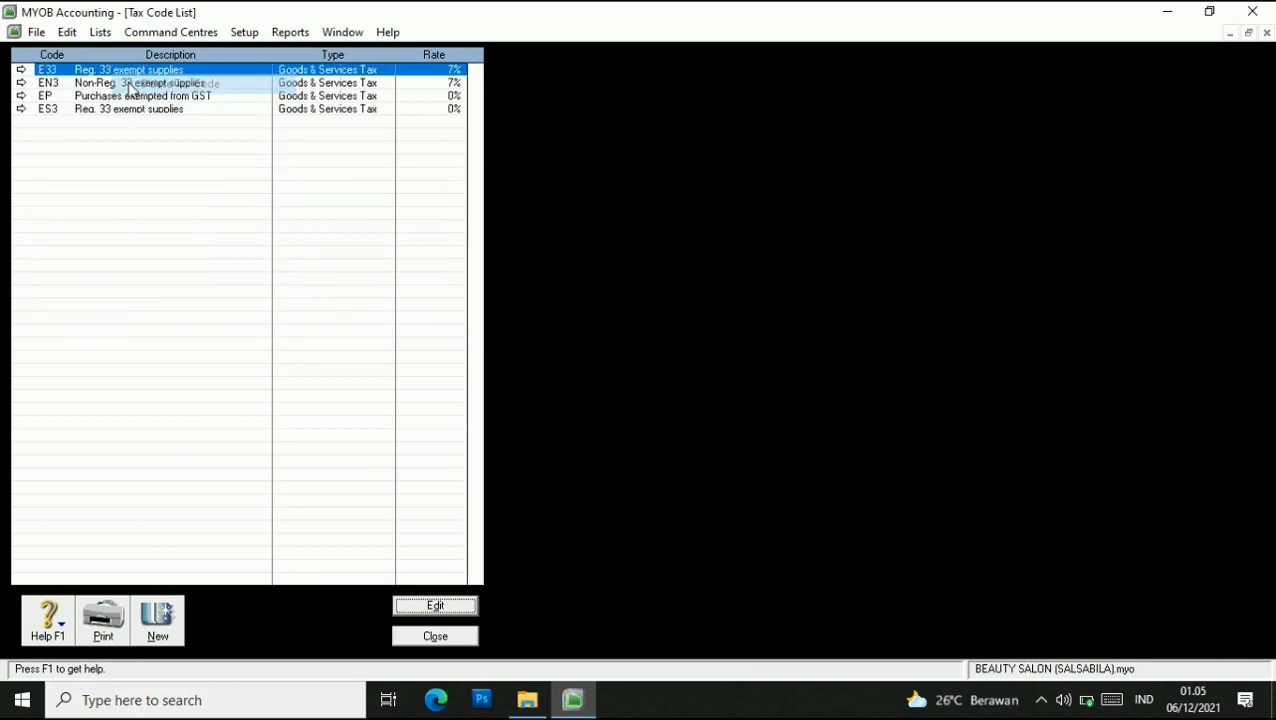
pyautogui.rightClick(128, 80)
pyautogui.click(160, 82)
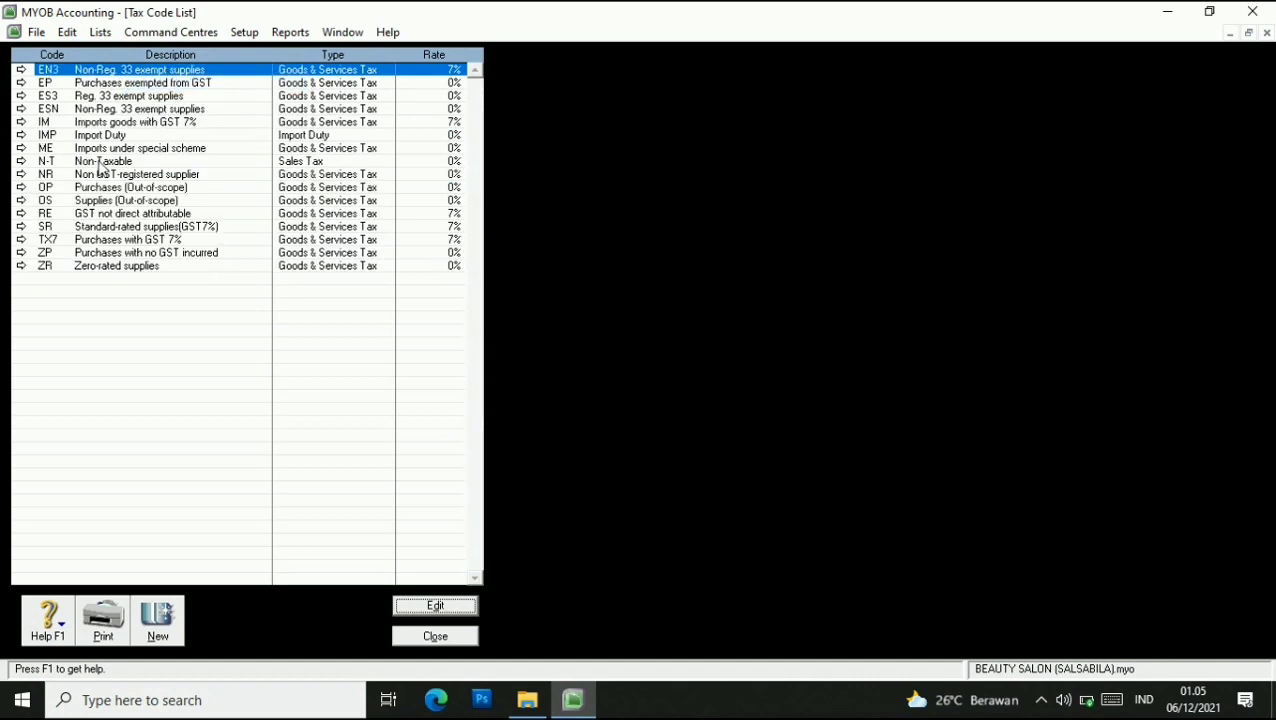
pyautogui.click(85, 244)
pyautogui.click(80, 229)
pyautogui.click(93, 164)
# Delete tax codes EN3, EP, ES3, ESN, IM, IMP and ME.
pyautogui.rightClick(103, 67)
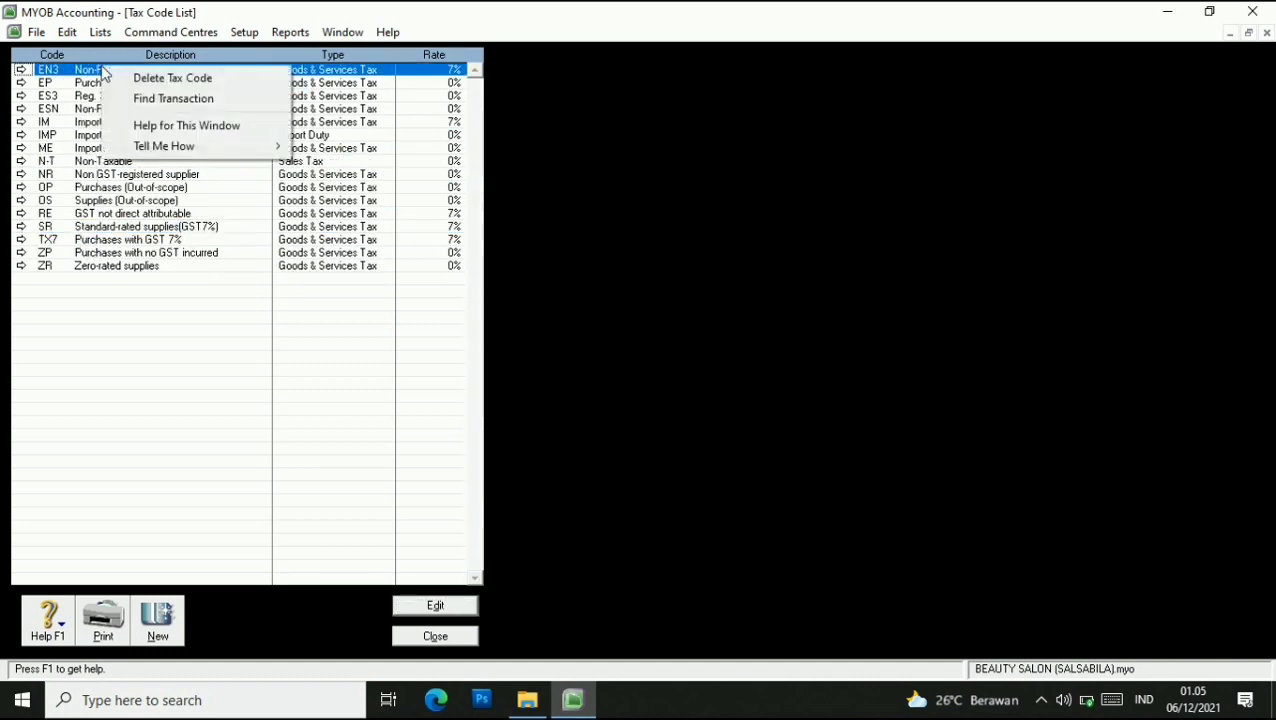
pyautogui.click(112, 79)
pyautogui.rightClick(102, 75)
pyautogui.click(112, 86)
pyautogui.rightClick(103, 75)
pyautogui.click(116, 86)
pyautogui.rightClick(104, 68)
pyautogui.click(118, 84)
pyautogui.rightClick(110, 72)
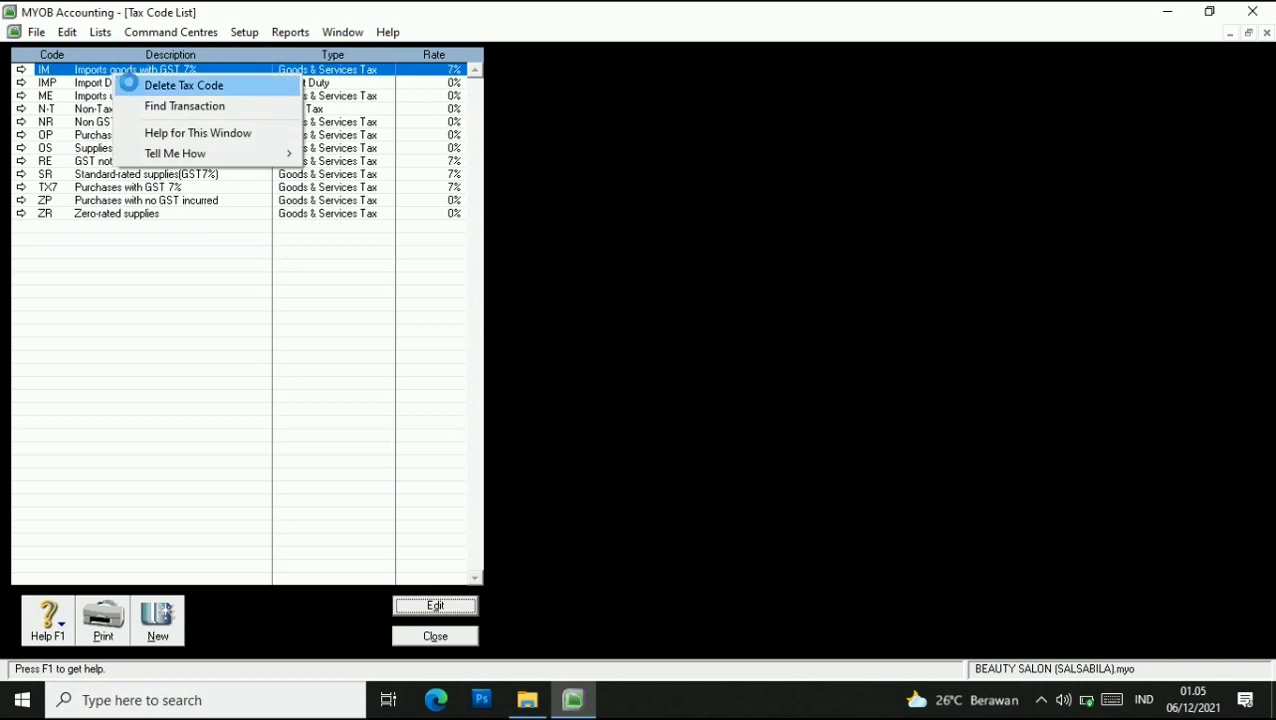
pyautogui.click(126, 83)
pyautogui.rightClick(116, 72)
pyautogui.click(136, 86)
pyautogui.rightClick(122, 71)
pyautogui.click(143, 86)
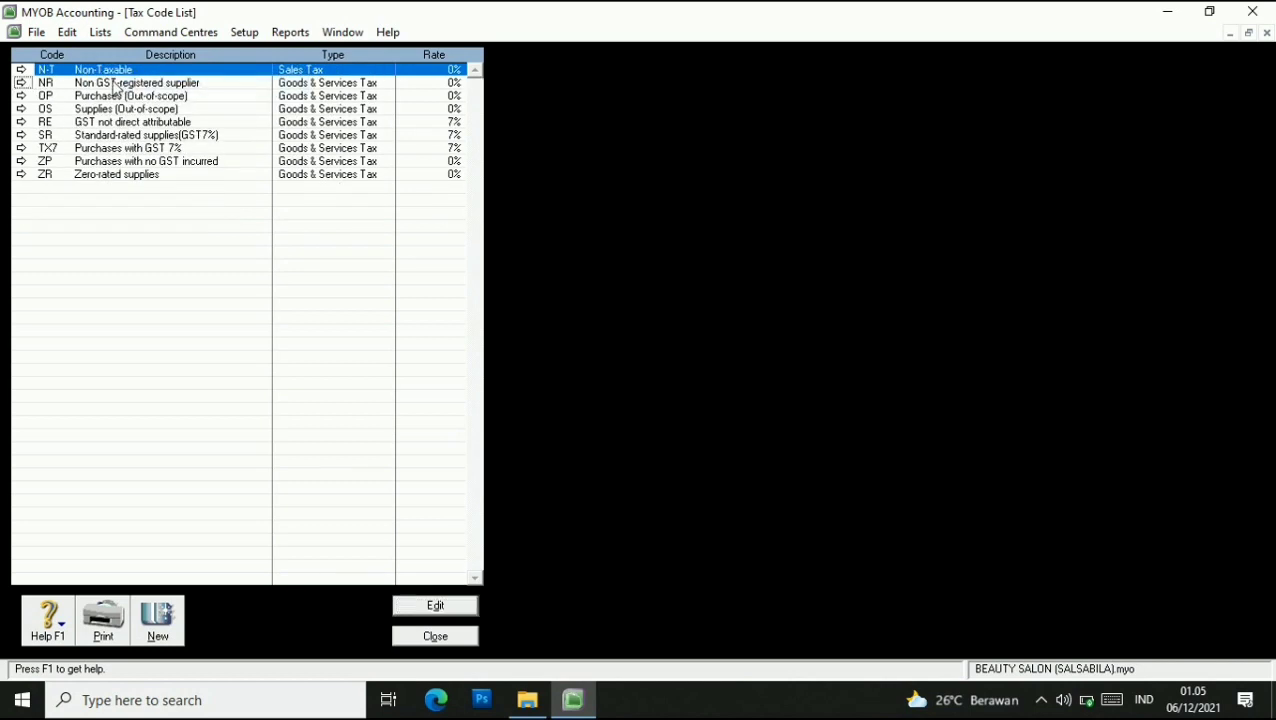
# Delete NR, OP, OS, RE, ZP and ZR, leaving only N-T, SR and TX7.
pyautogui.rightClick(115, 82)
pyautogui.click(139, 97)
pyautogui.rightClick(116, 86)
pyautogui.click(140, 95)
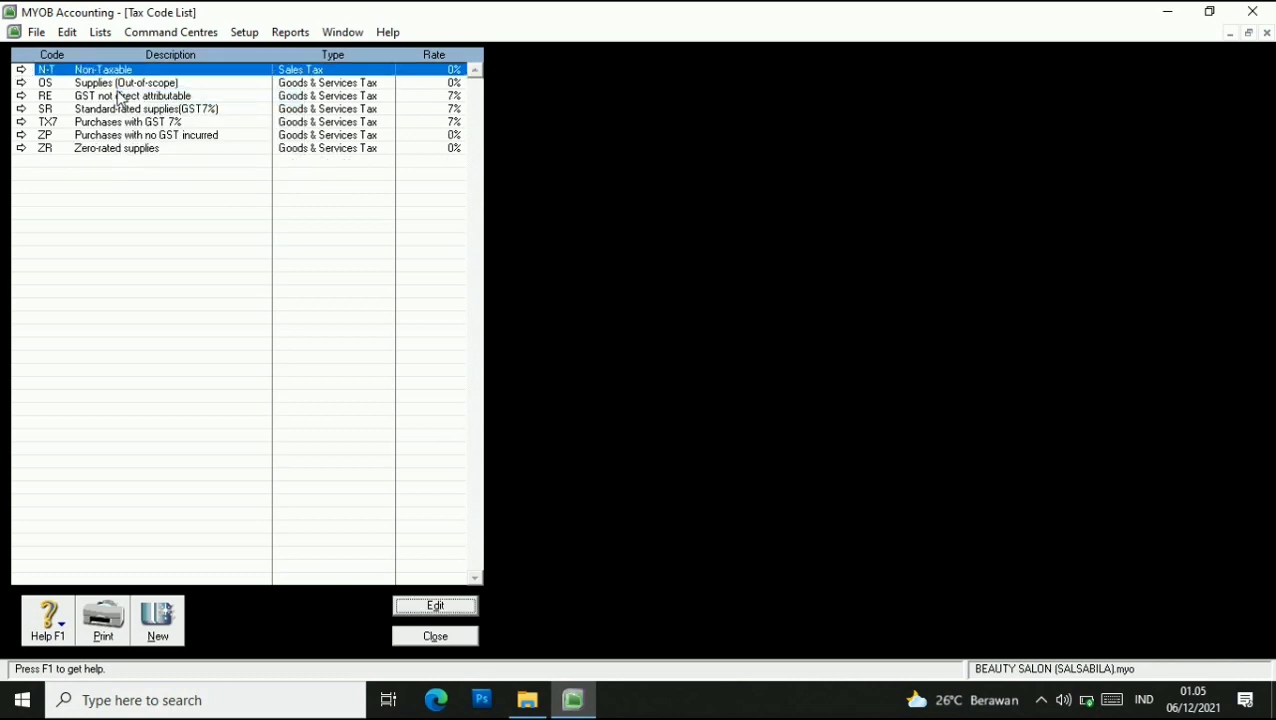
pyautogui.rightClick(116, 87)
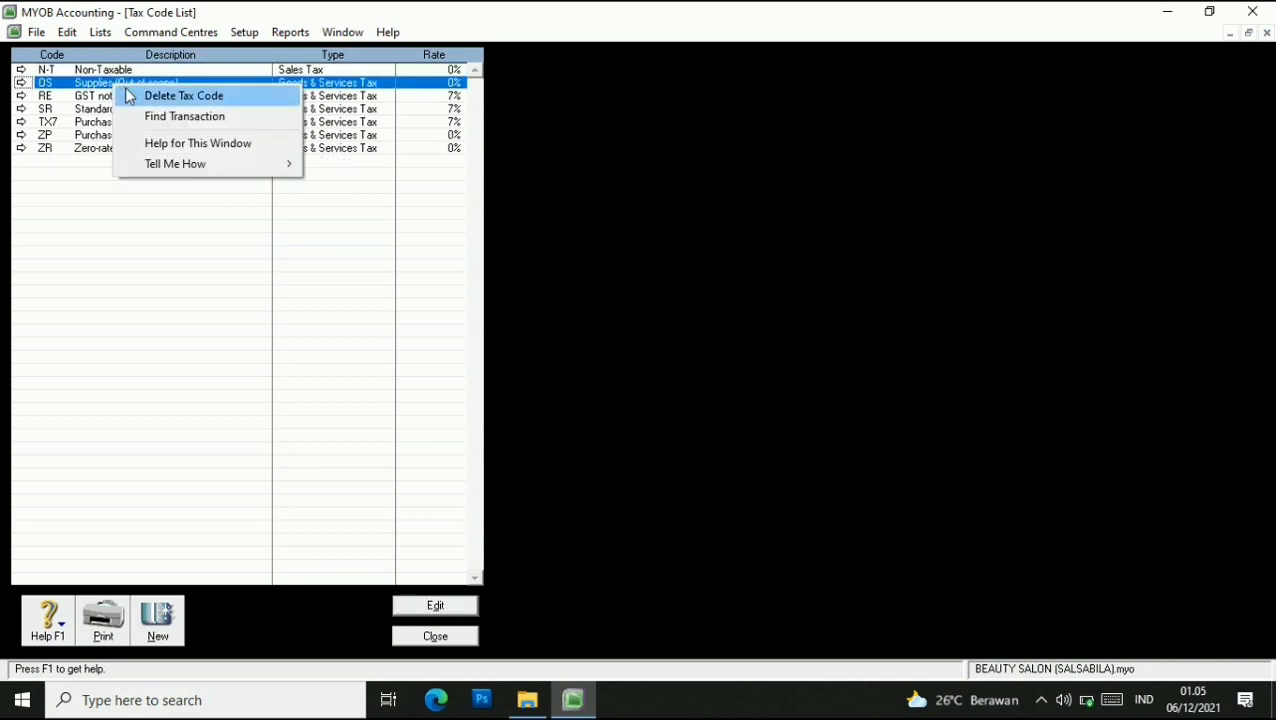
pyautogui.click(129, 96)
pyautogui.rightClick(113, 85)
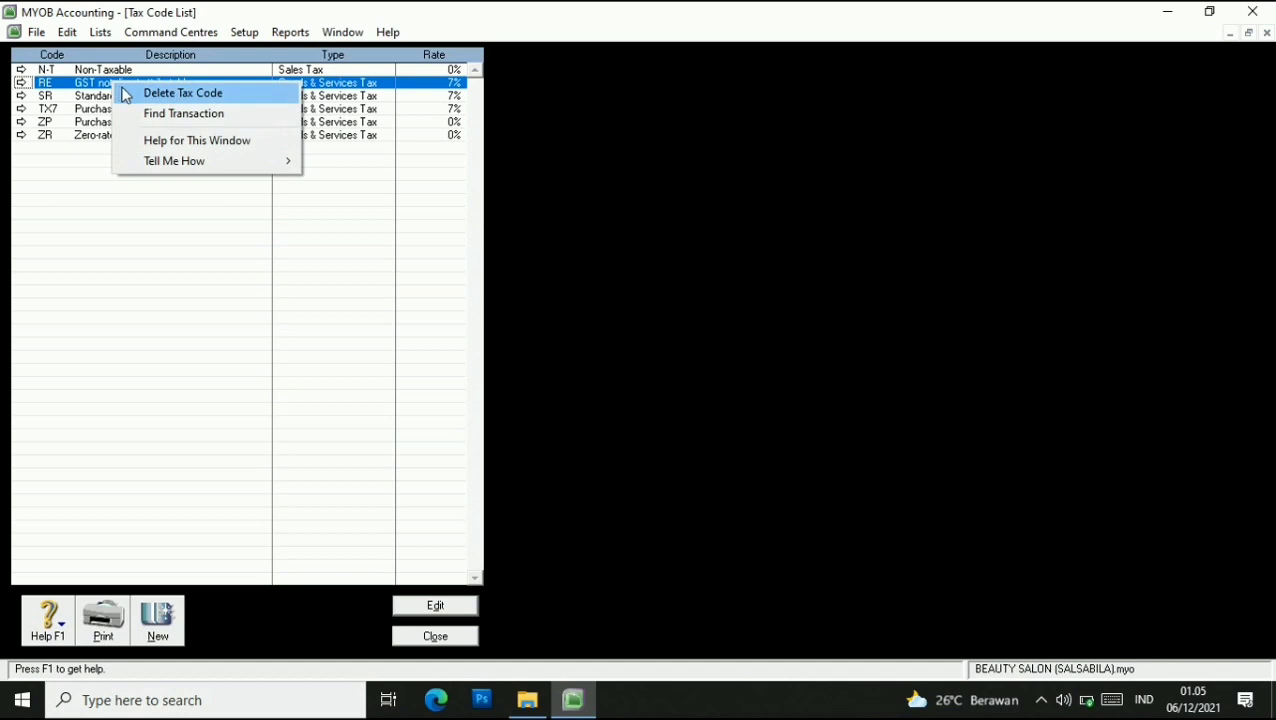
pyautogui.click(125, 95)
pyautogui.rightClick(80, 112)
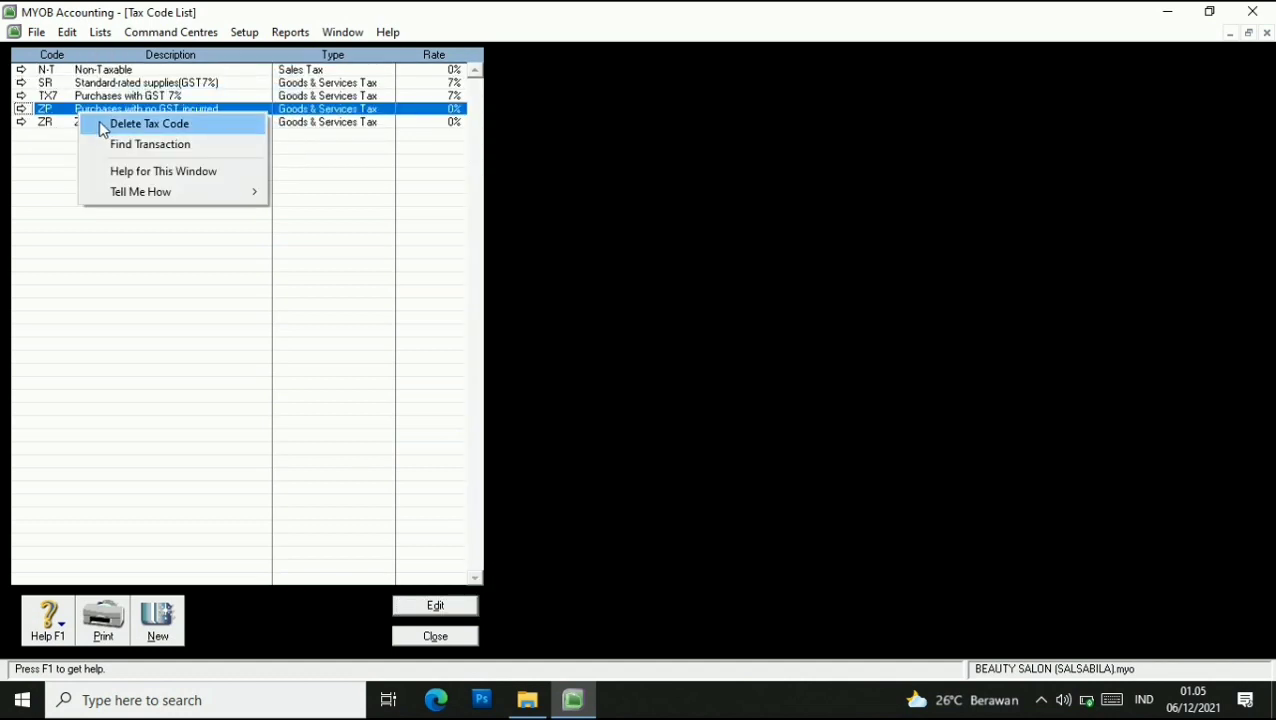
pyautogui.click(99, 124)
pyautogui.rightClick(92, 112)
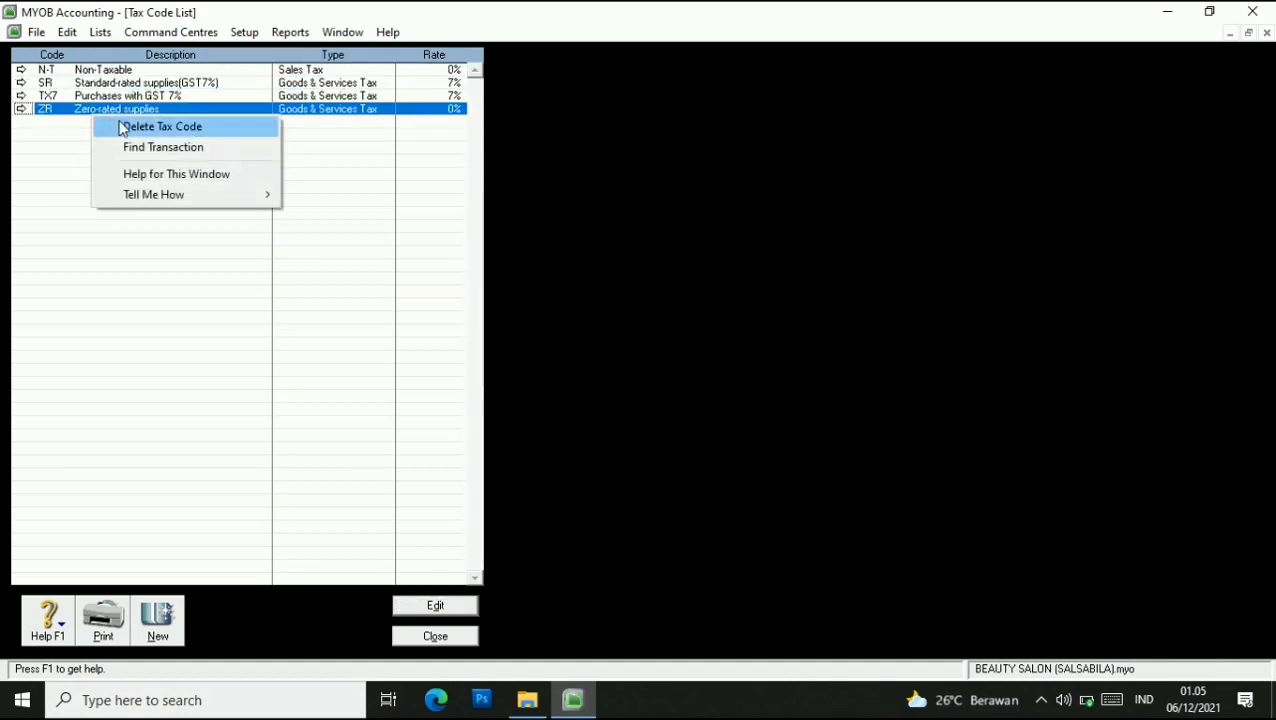
pyautogui.click(120, 127)
pyautogui.click(112, 100)
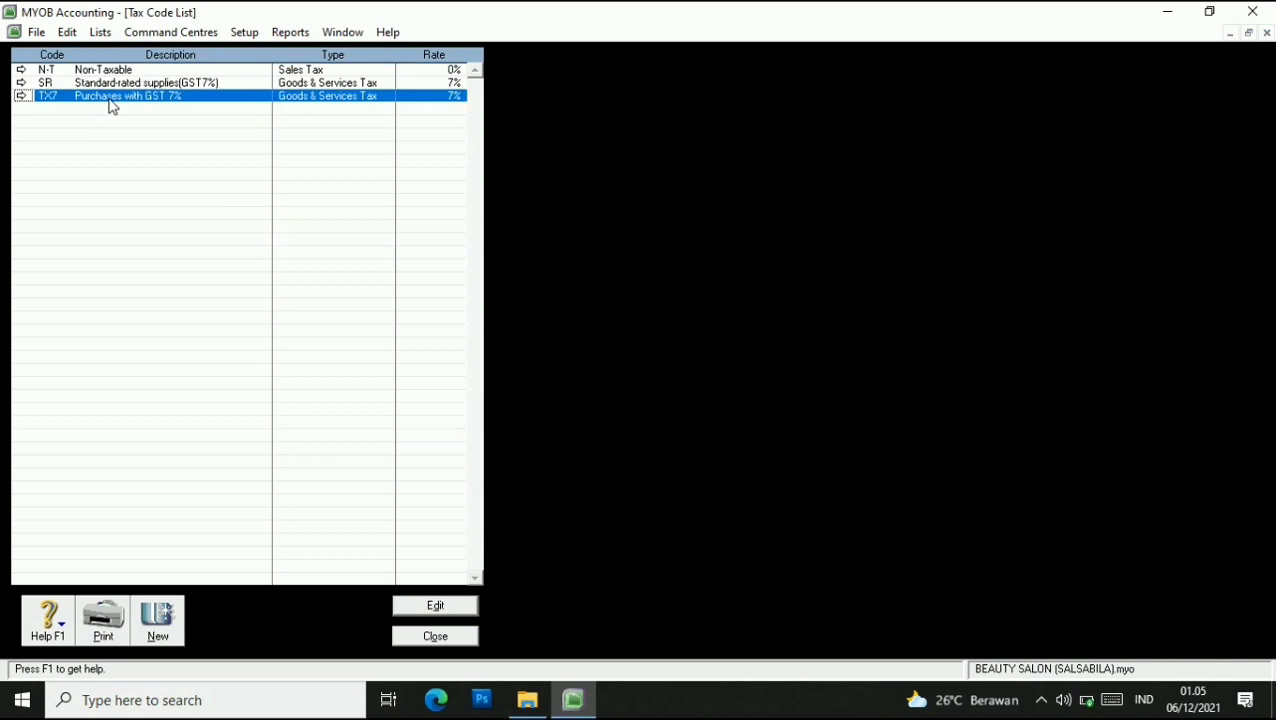
# Change TX7 to code VAT, description VALUE ADDED TAX, rate 10%, and close the list.
pyautogui.click(436, 606)
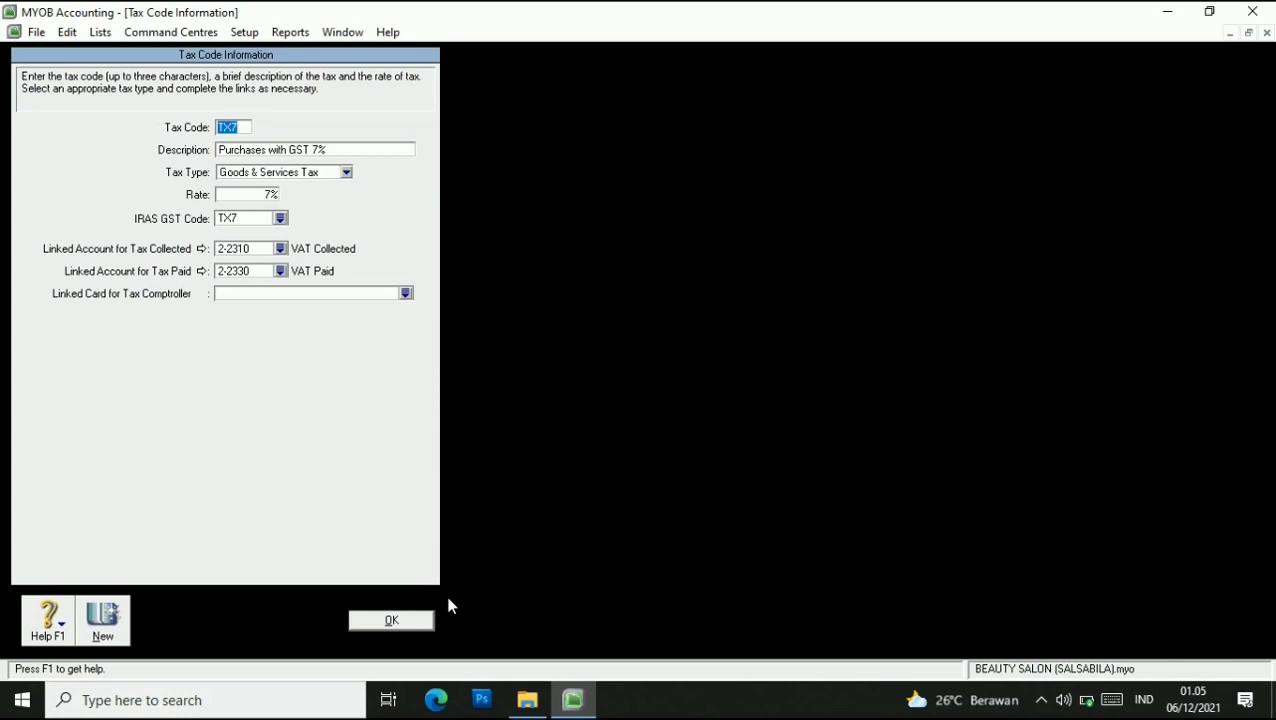
pyautogui.write('VAT')
pyautogui.press('Tab')
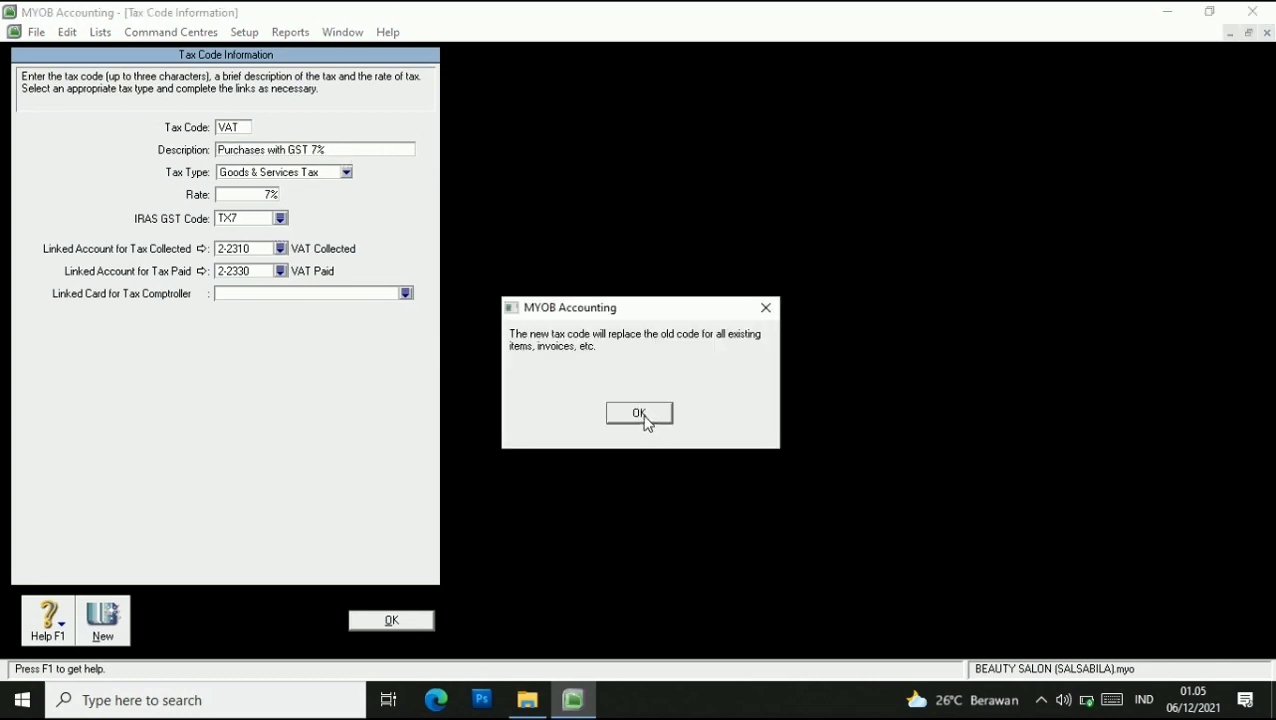
pyautogui.click(640, 414)
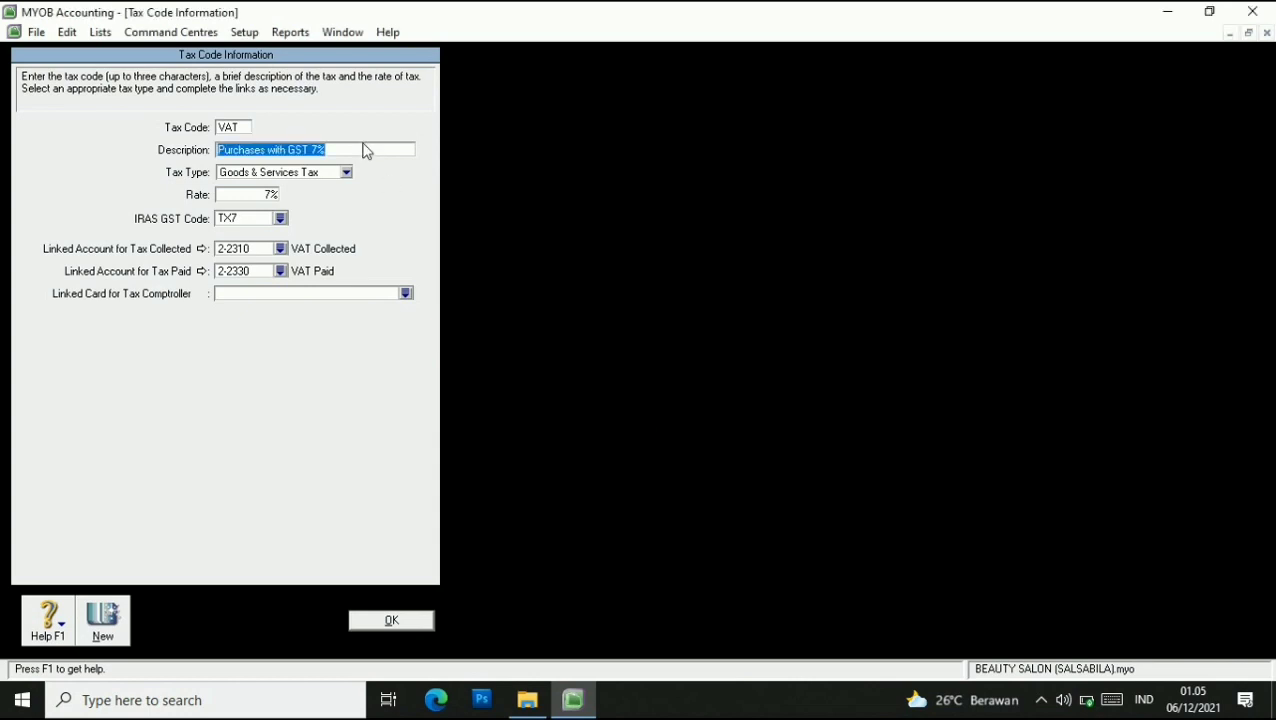
pyautogui.write('value')
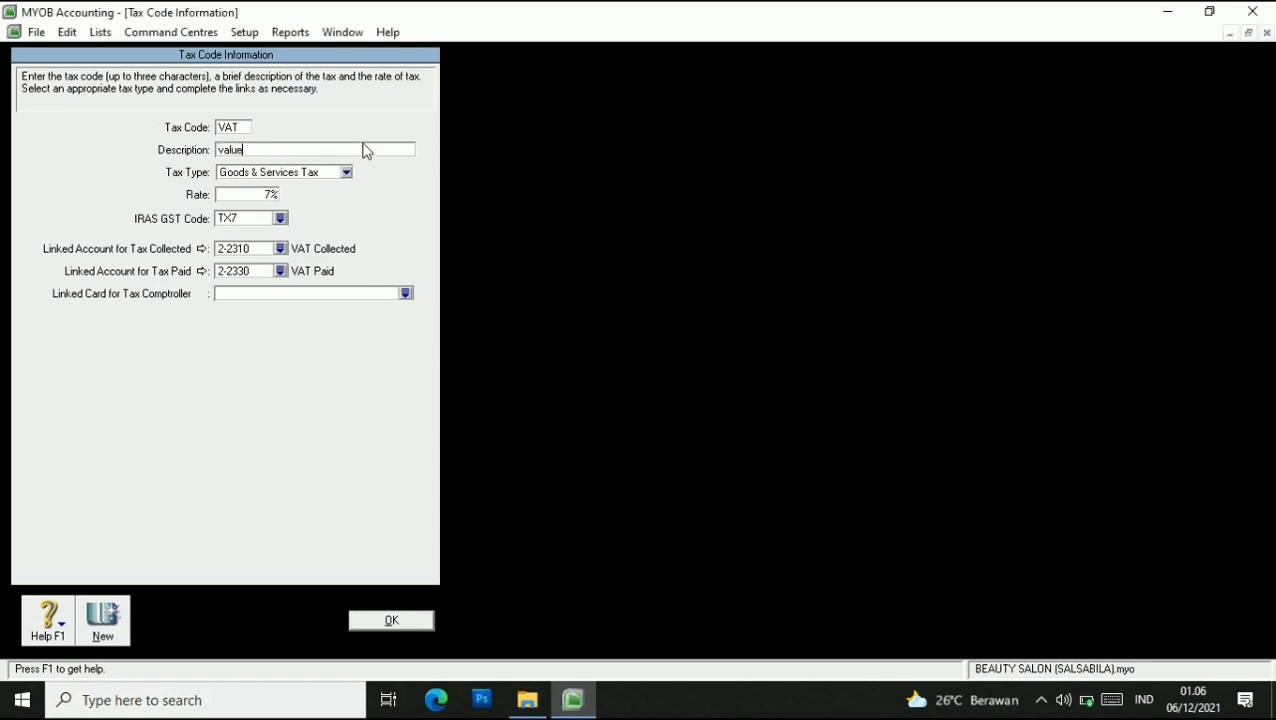
pyautogui.press('BackSpace')
pyautogui.press('BackSpace')
pyautogui.press('BackSpace')
pyautogui.press('BackSpace')
pyautogui.write('VALUE ADDED TA')
pyautogui.click(271, 194)
pyautogui.click(271, 195)
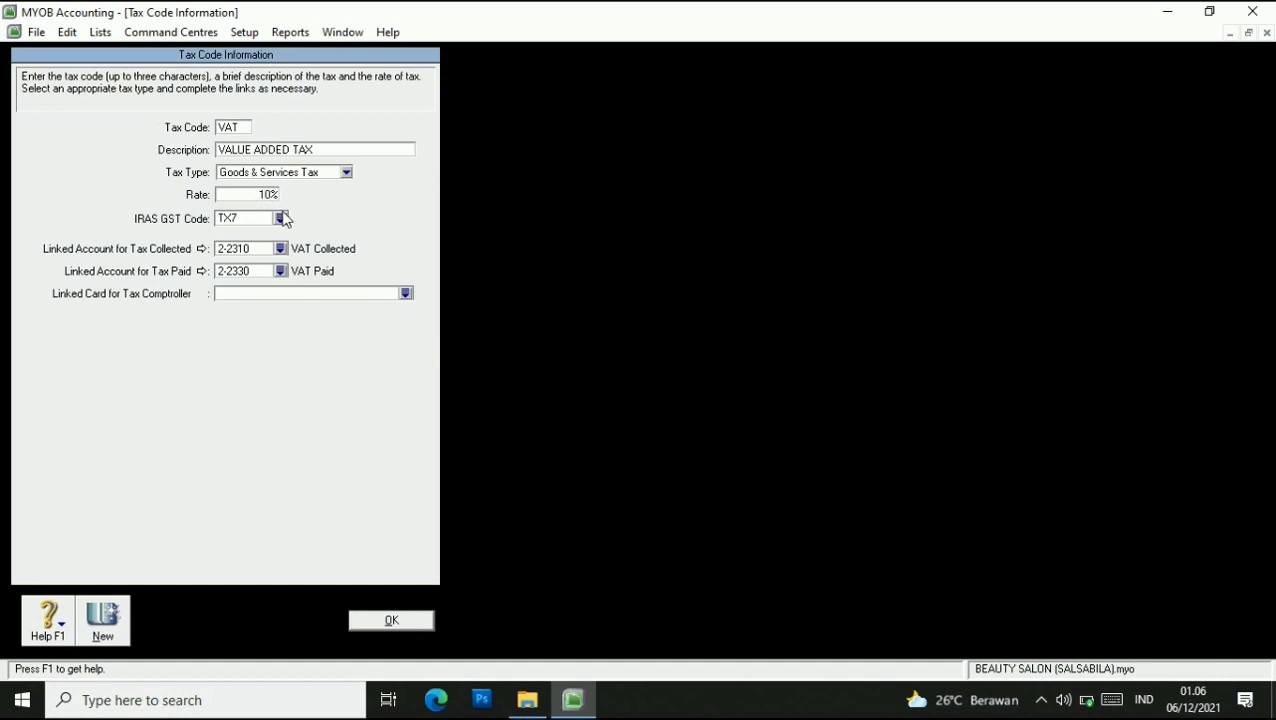
pyautogui.press('Tab')
pyautogui.click(402, 618)
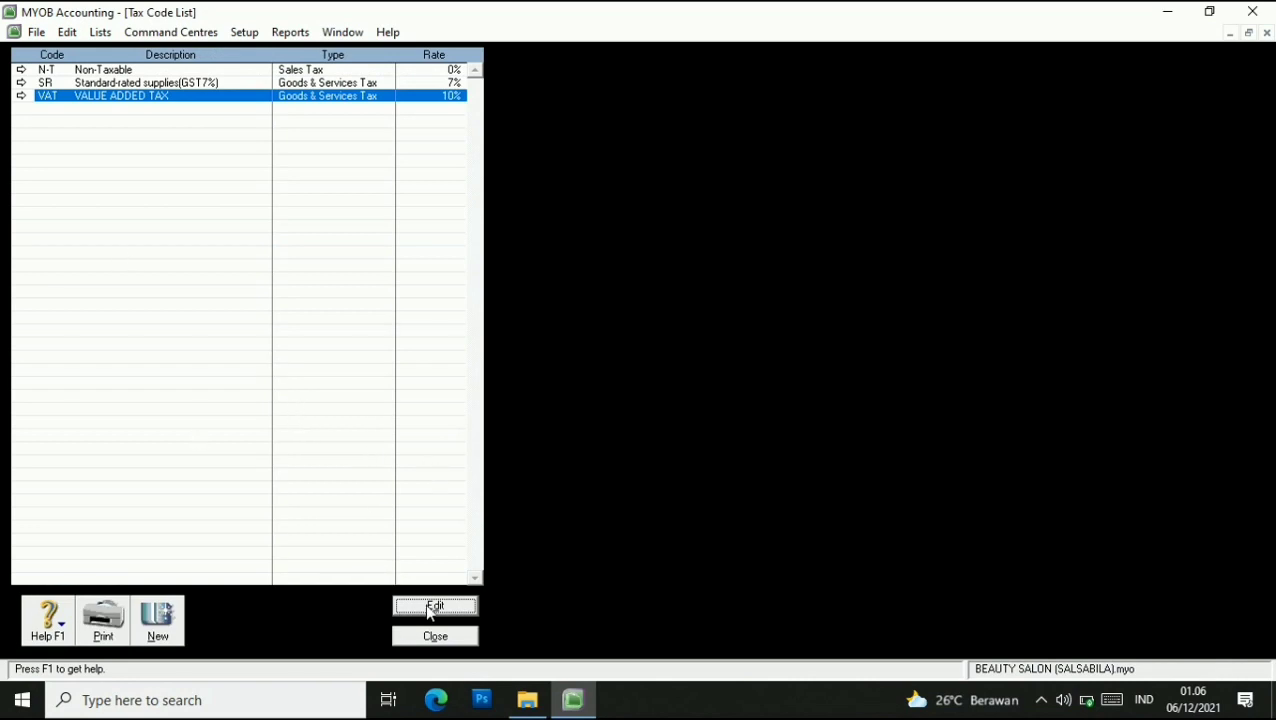
pyautogui.click(435, 636)
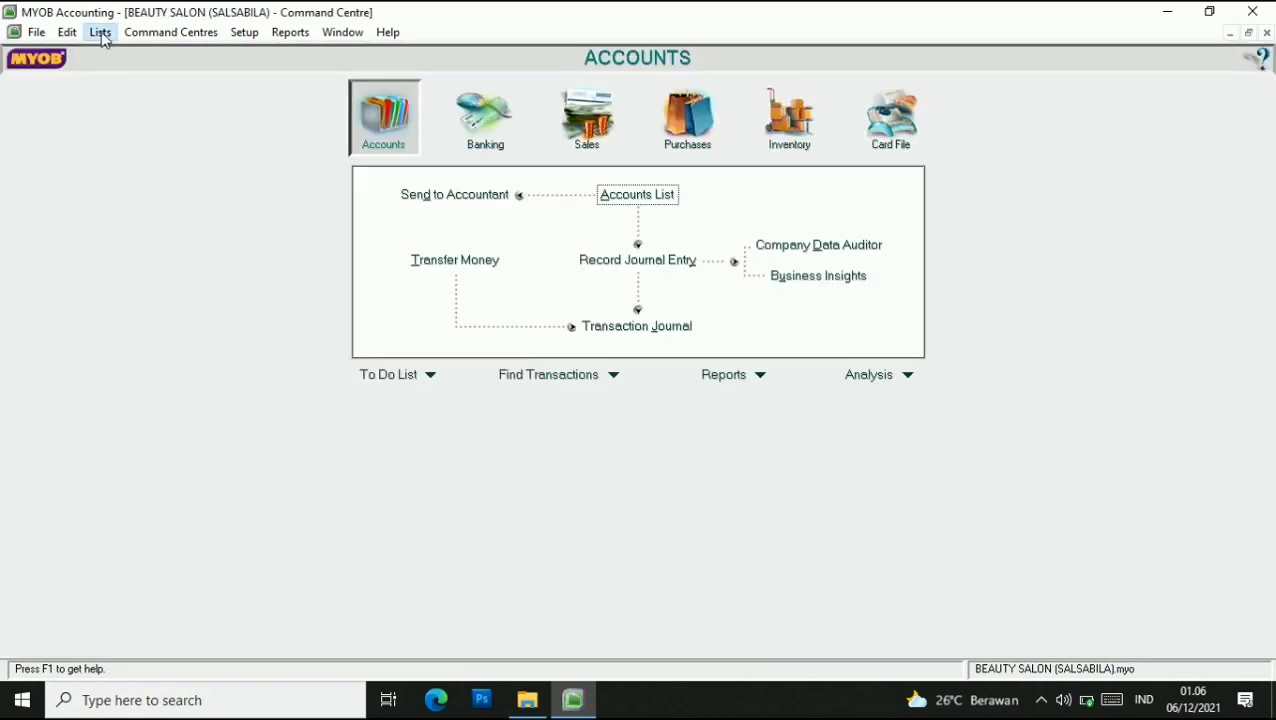
# Open the Jobs List and create job number P named Product.
pyautogui.click(100, 32)
pyautogui.click(143, 120)
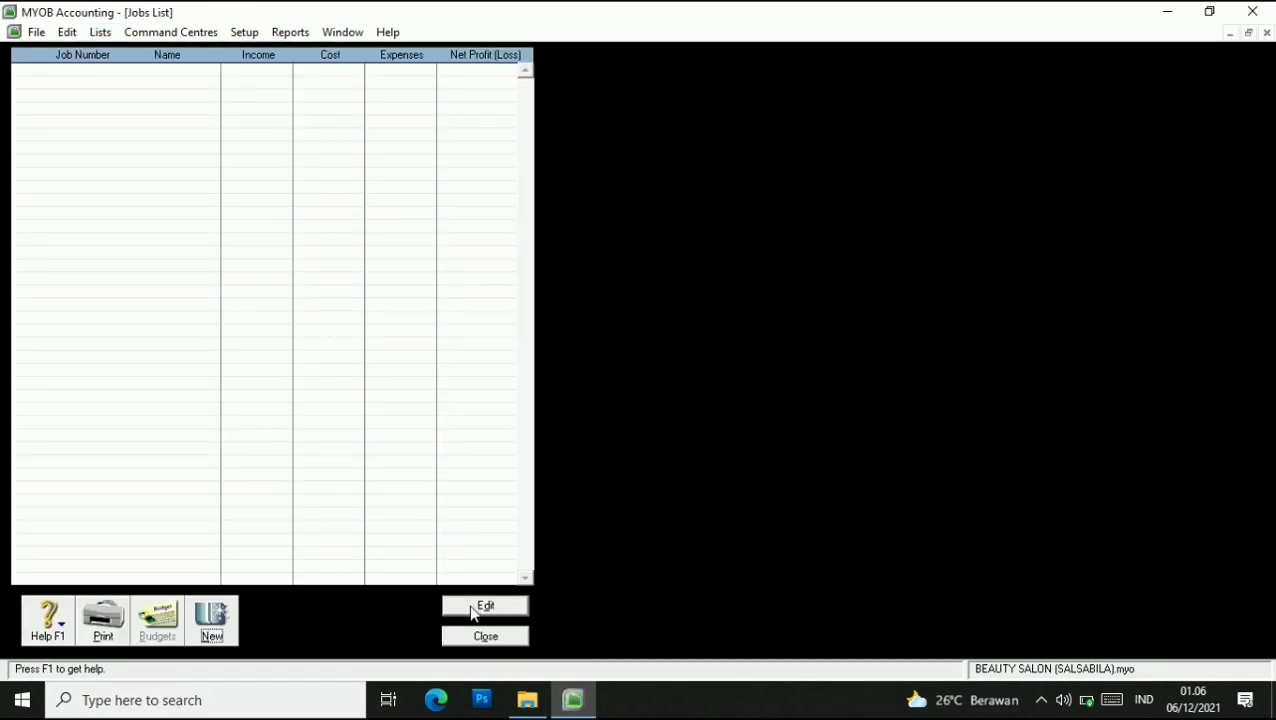
pyautogui.click(213, 620)
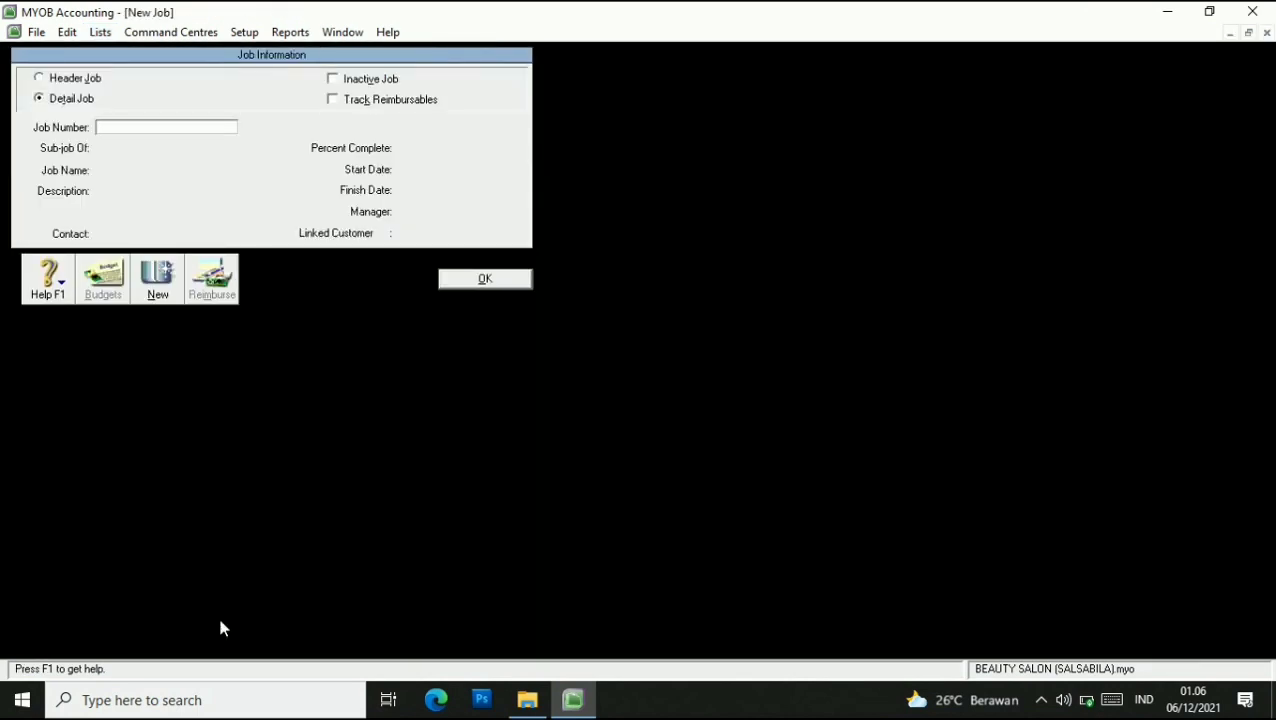
pyautogui.click(116, 128)
pyautogui.write('P')
pyautogui.click(152, 167)
pyautogui.write('Product')
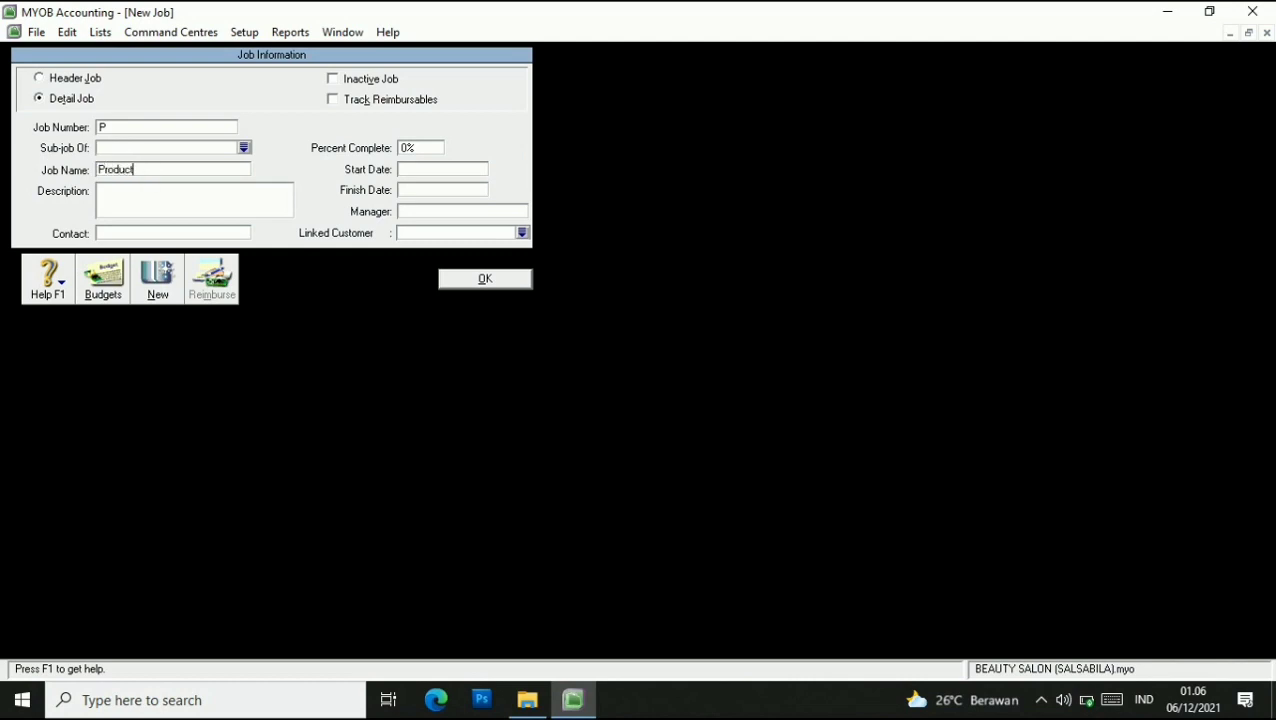
pyautogui.click(484, 281)
# Create job number S named Service and close the Jobs List.
pyautogui.click(231, 628)
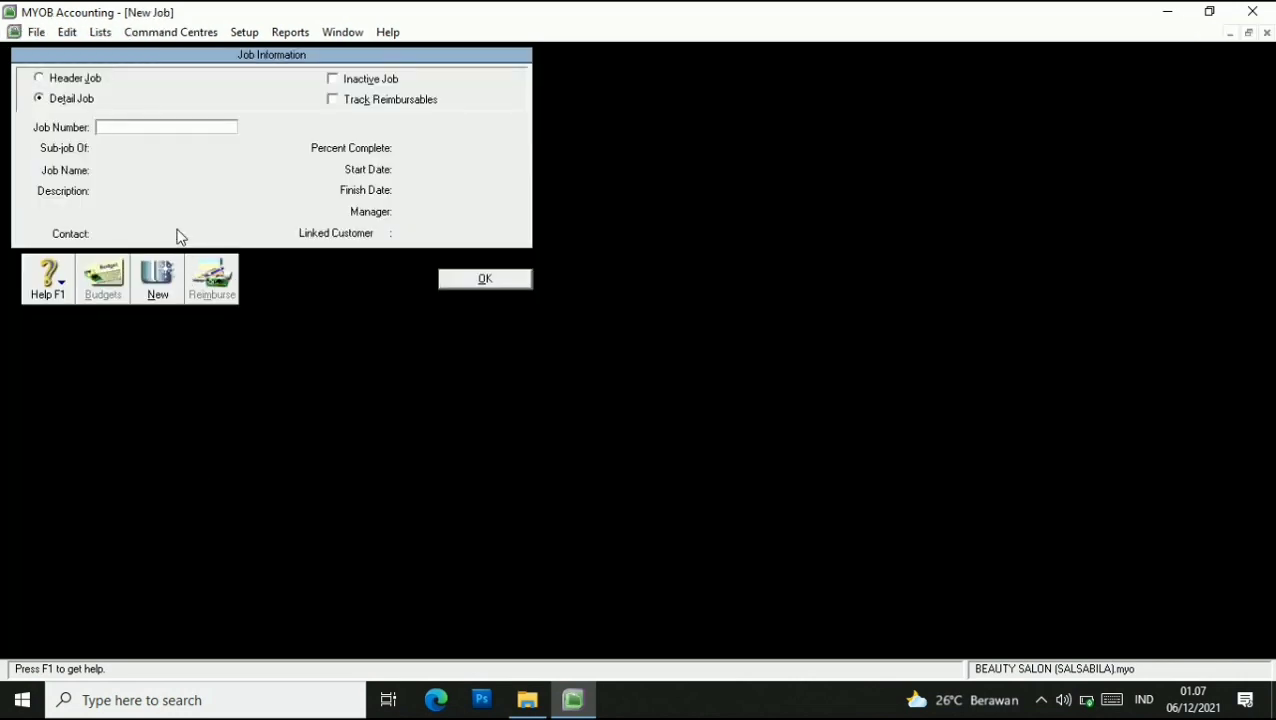
pyautogui.write('S')
pyautogui.click(151, 171)
pyautogui.write('S')
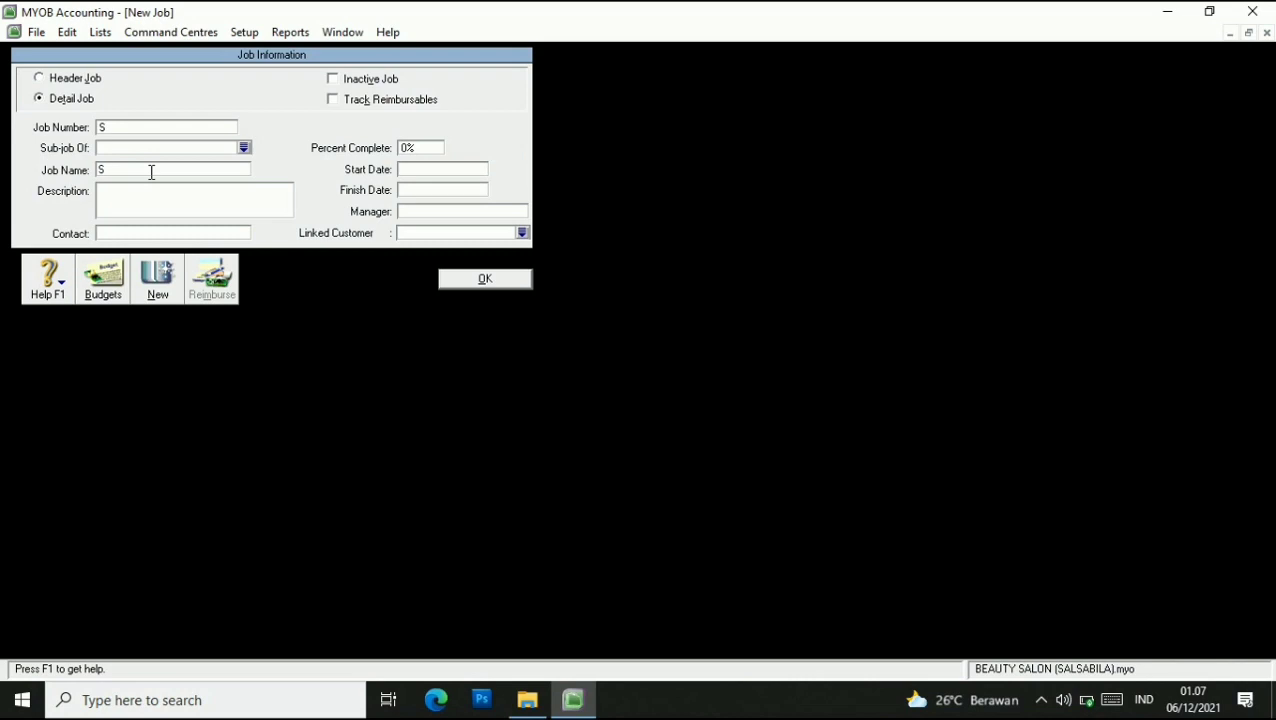
pyautogui.write('ervice')
pyautogui.click(471, 289)
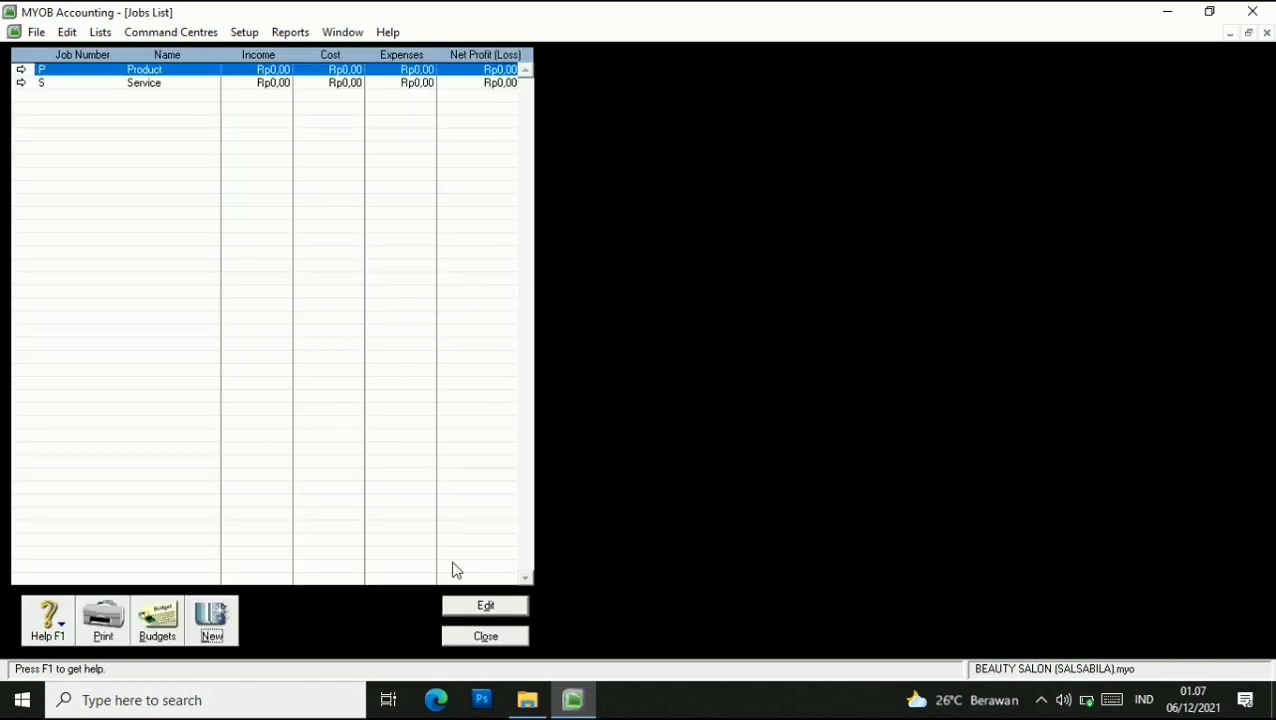
pyautogui.click(494, 637)
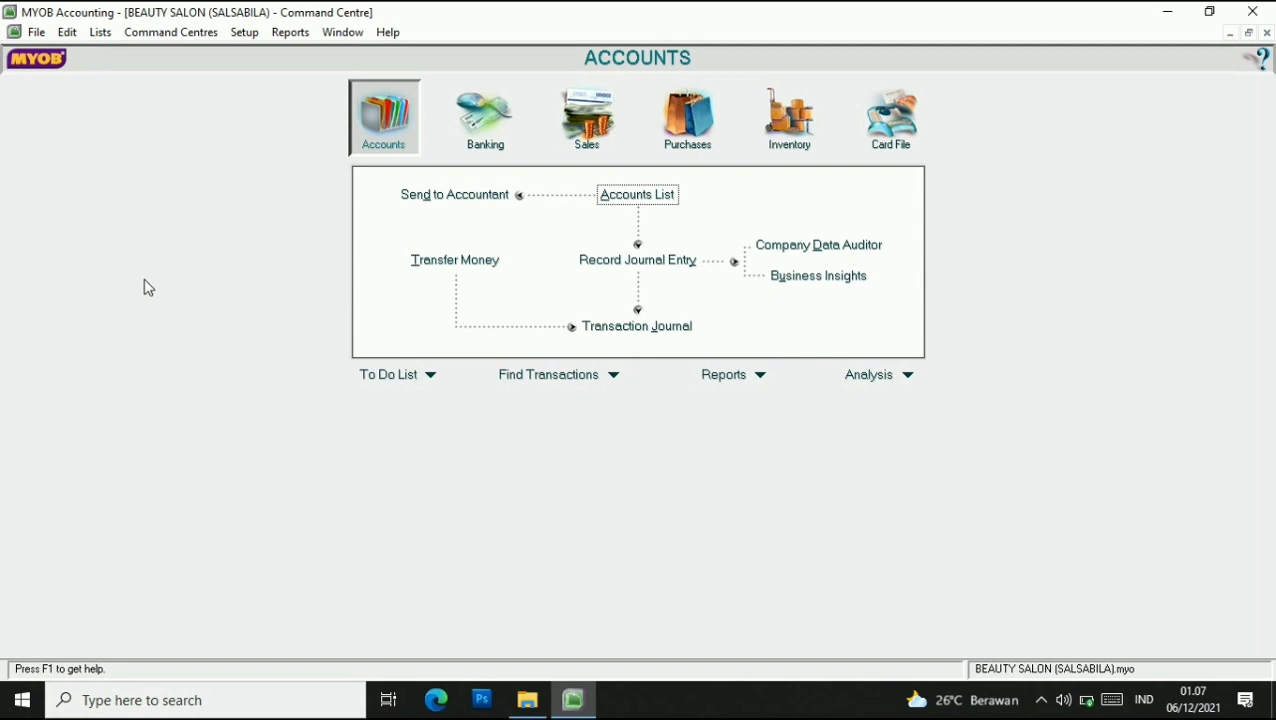
# Open the Categories list and add category CLP named CILACAP.
pyautogui.click(100, 33)
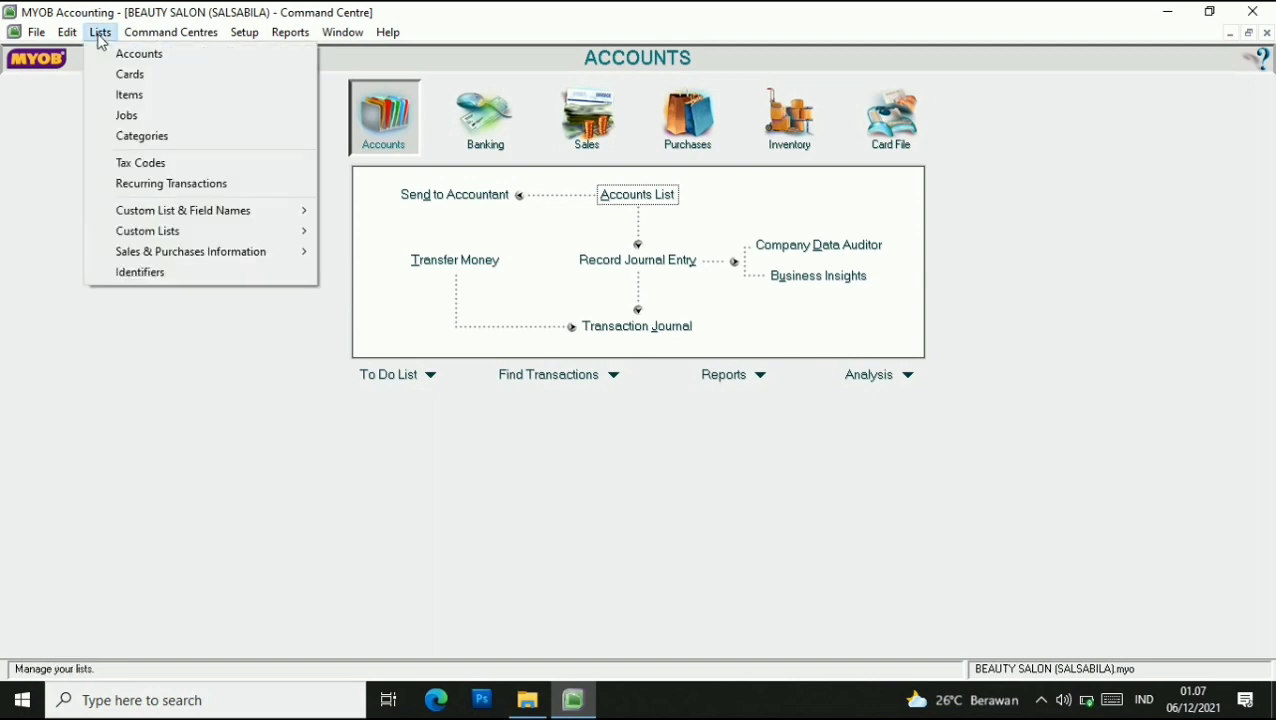
pyautogui.click(146, 137)
pyautogui.click(155, 628)
pyautogui.write('CLP')
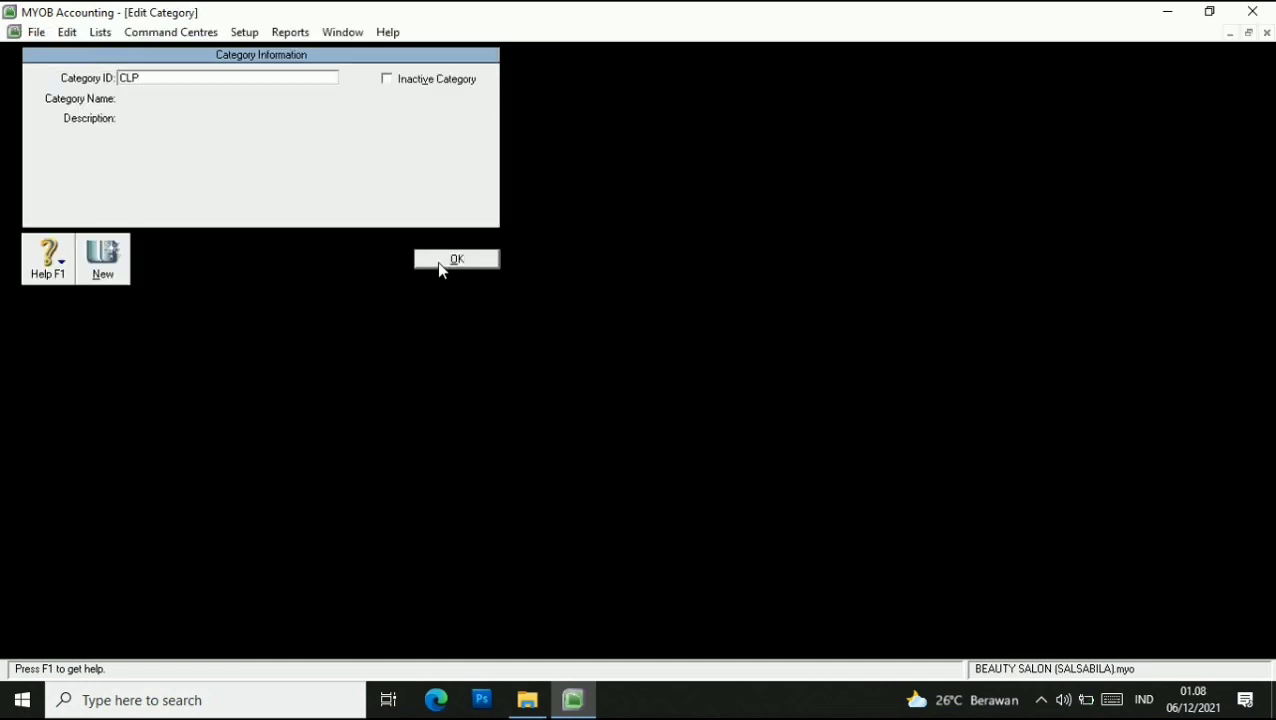
pyautogui.press('Tab')
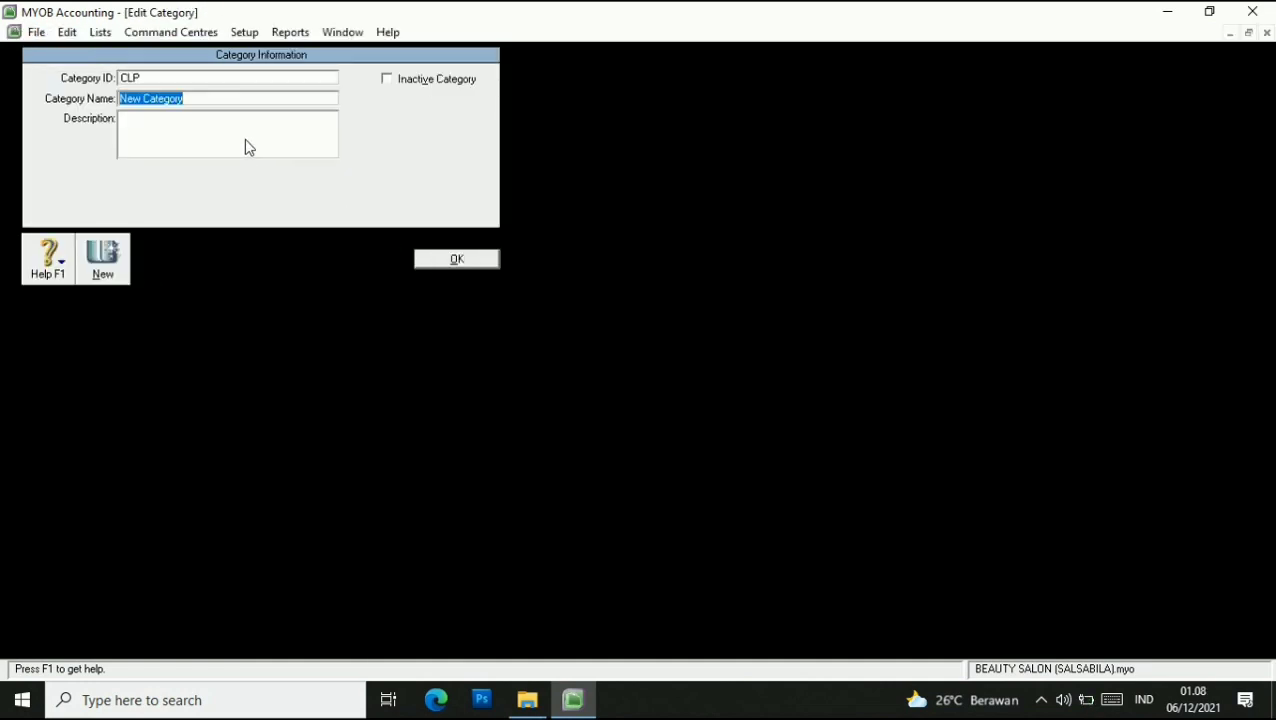
pyautogui.write('ClLACAP')
pyautogui.click(103, 258)
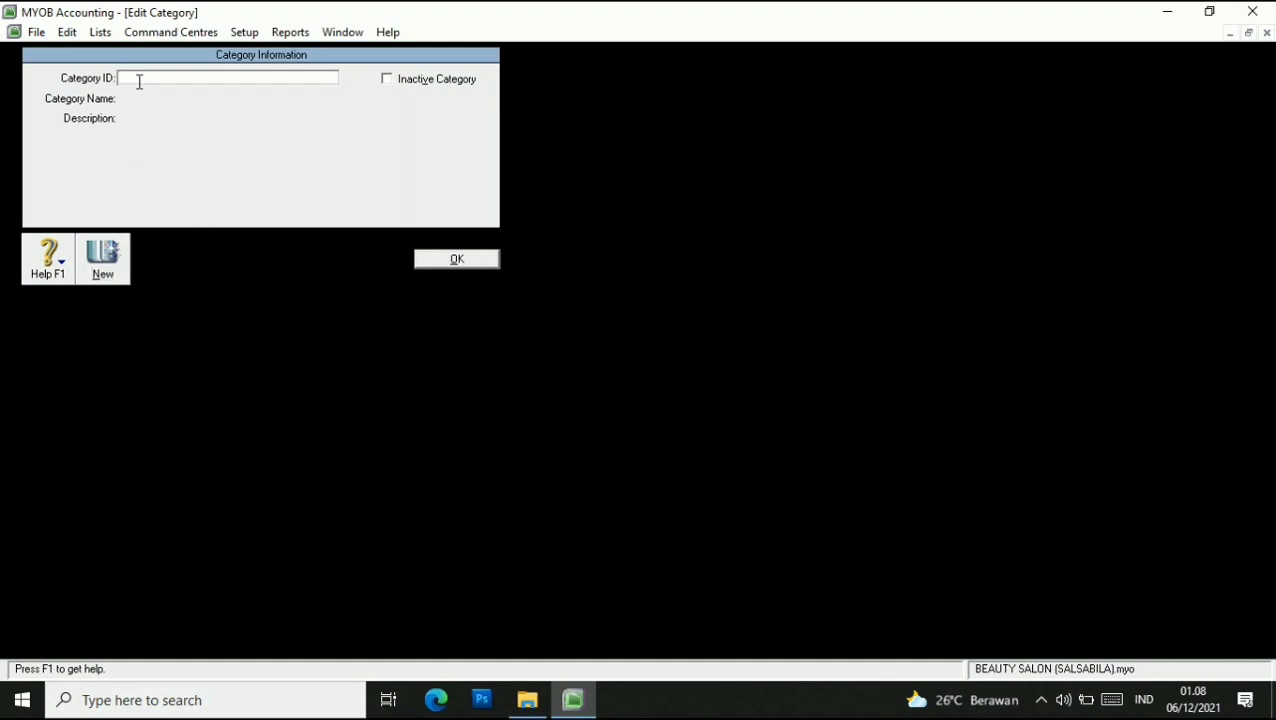
# Add categories BJR BANJARNEGARA and PWT PURWOKERTO, then close the Categories list.
pyautogui.write('BJR')
pyautogui.press('Tab')
pyautogui.write('BANJARNE')
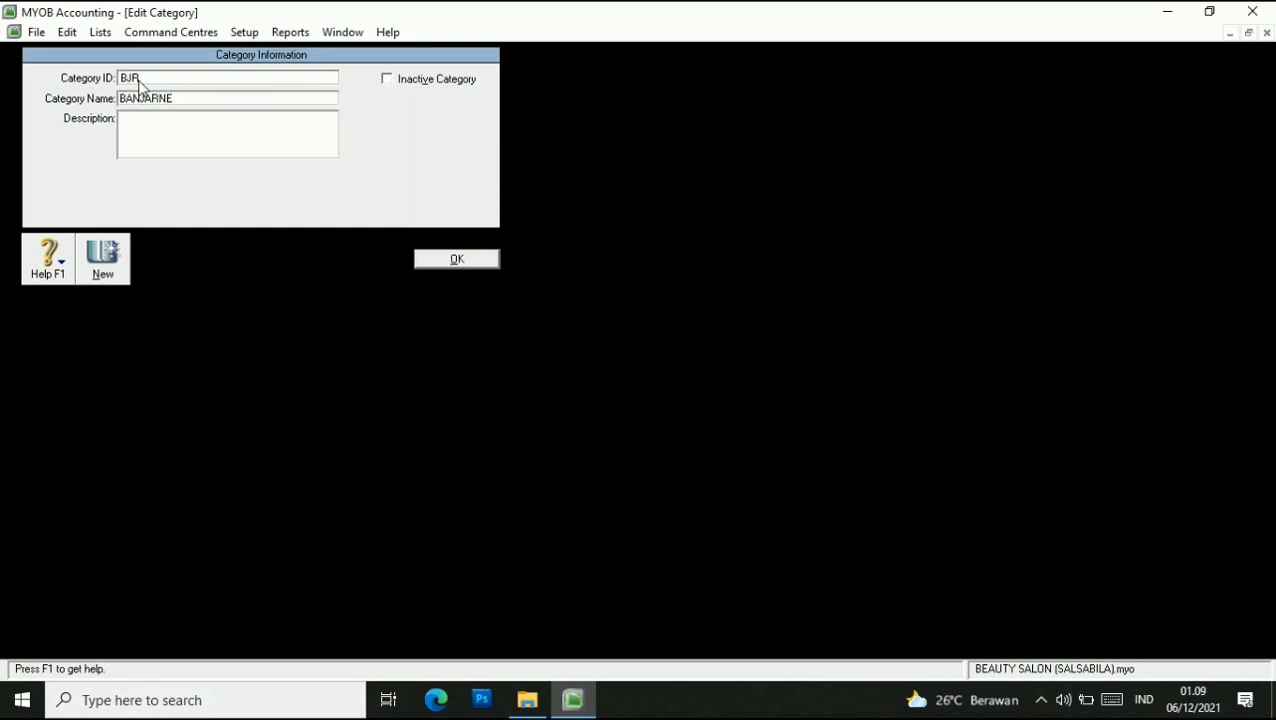
pyautogui.write('GARA')
pyautogui.click(112, 266)
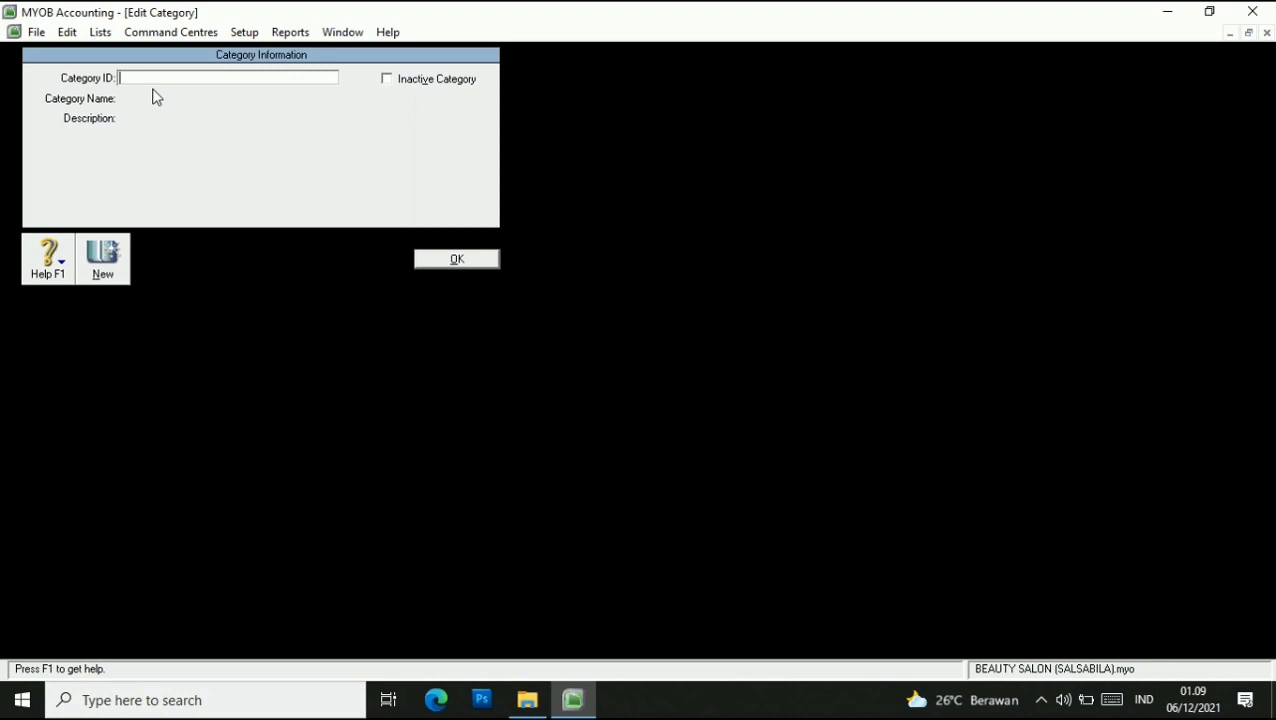
pyautogui.write('PWT')
pyautogui.press('Tab')
pyautogui.write('P')
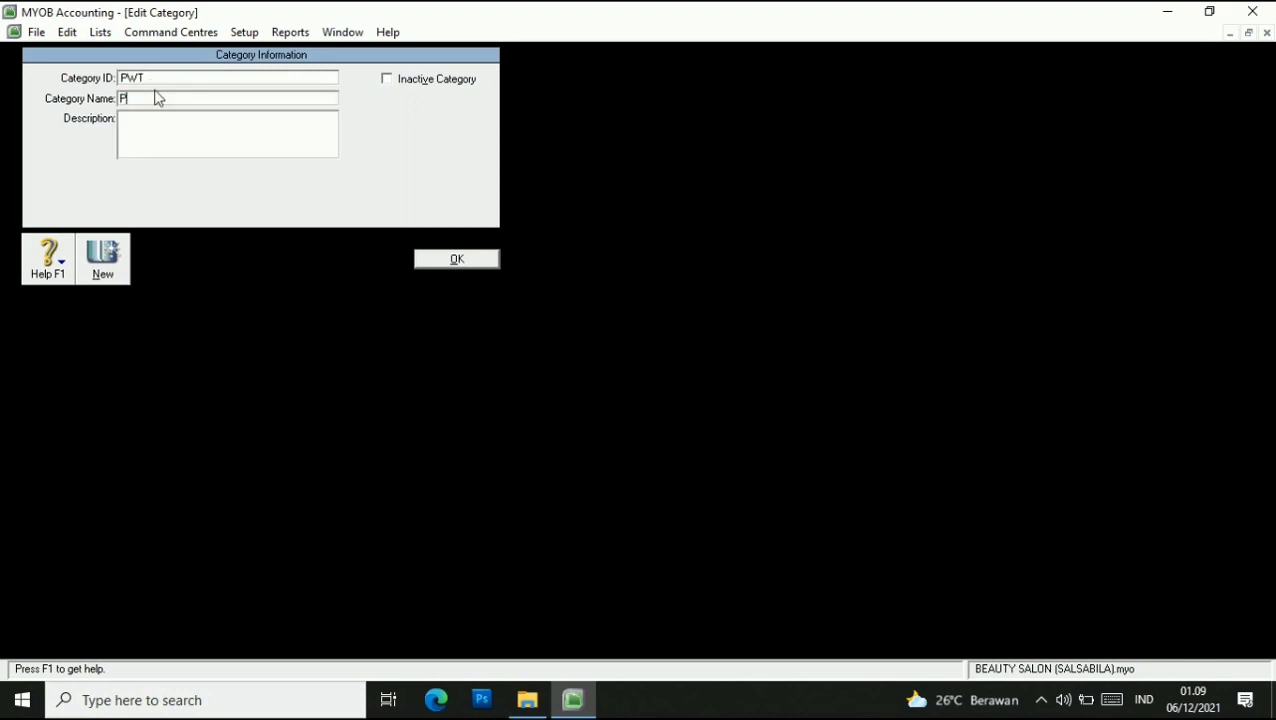
pyautogui.write('URWOKERTO')
pyautogui.click(466, 261)
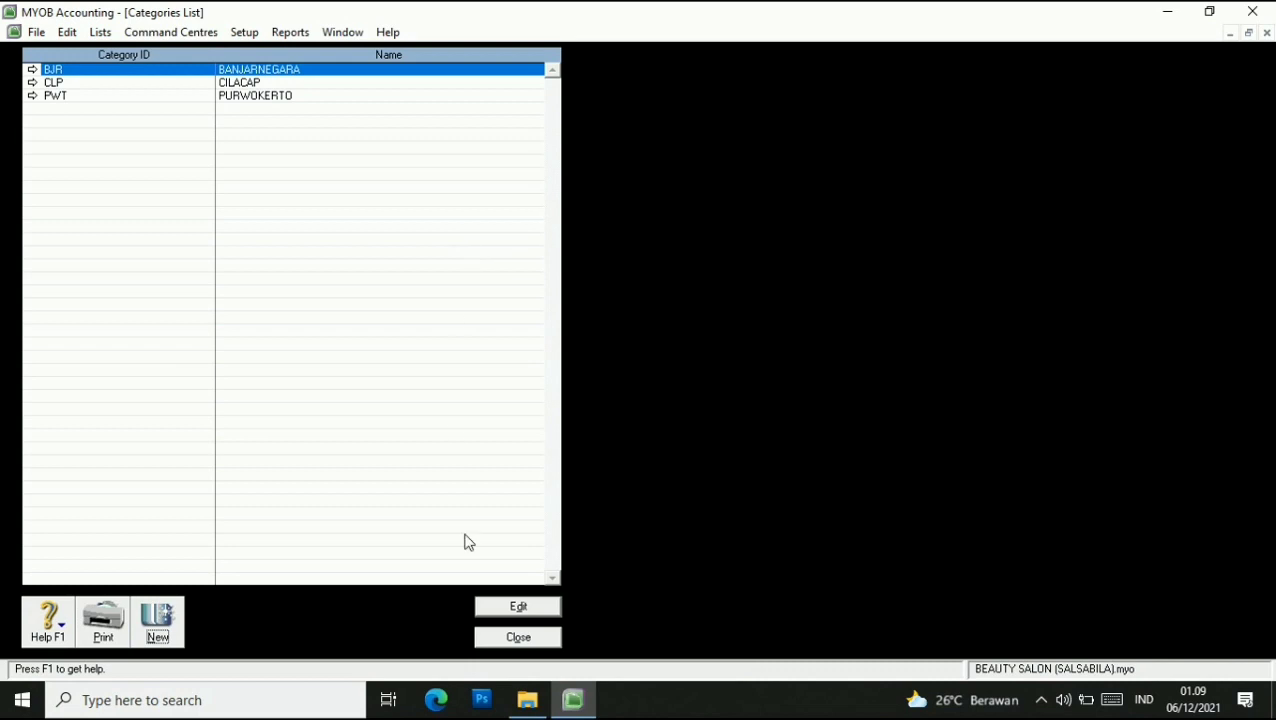
pyautogui.click(519, 640)
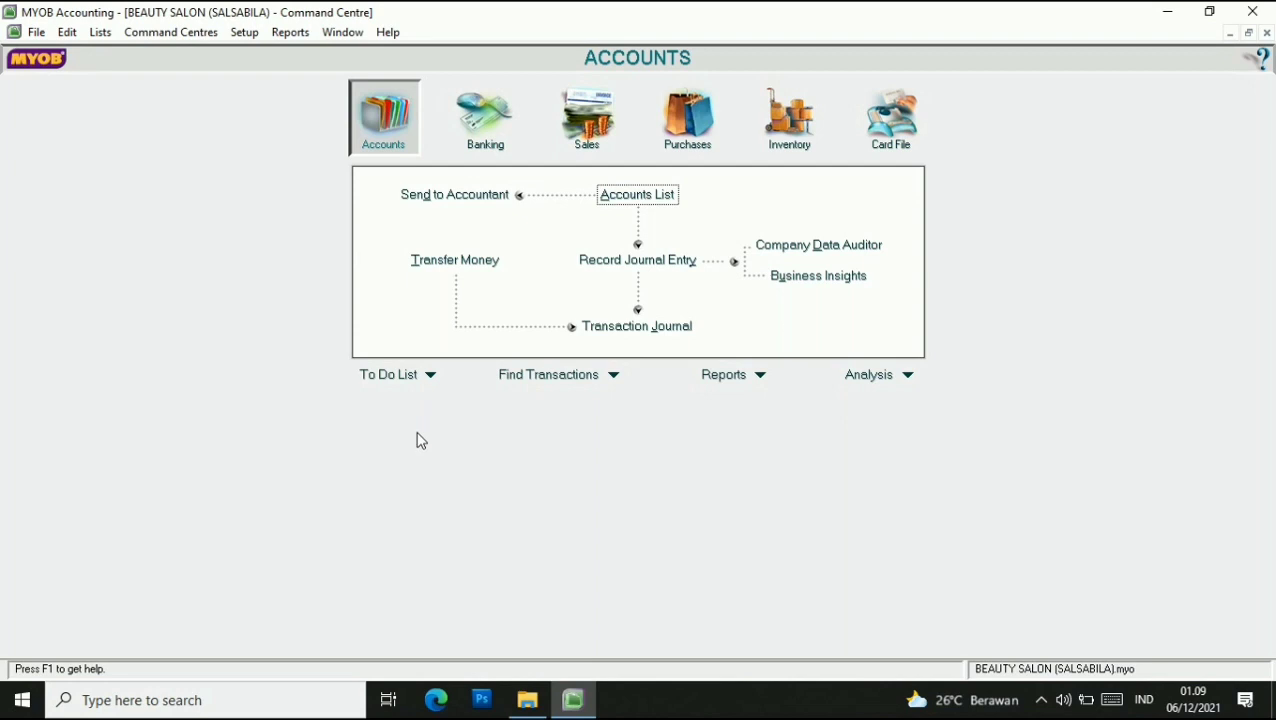
# Open the Cards List and add cards WELLA, TIG and SEXY HAIR.
pyautogui.click(100, 32)
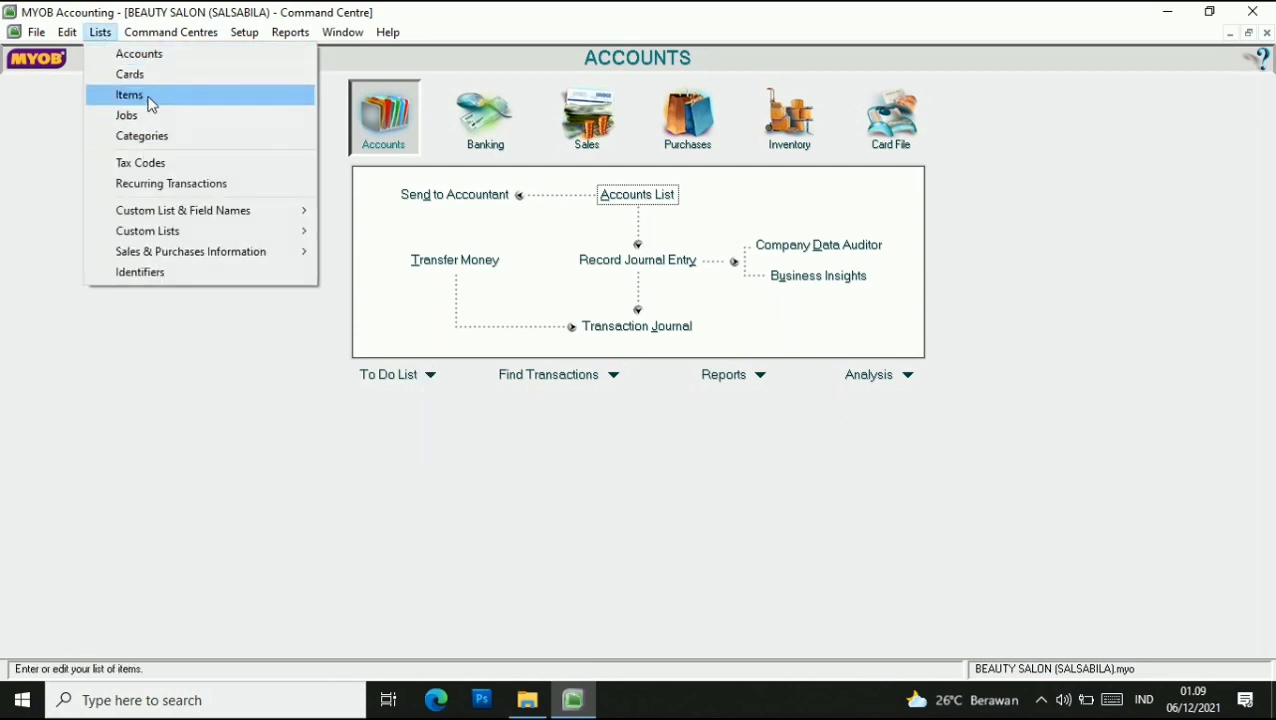
pyautogui.click(145, 74)
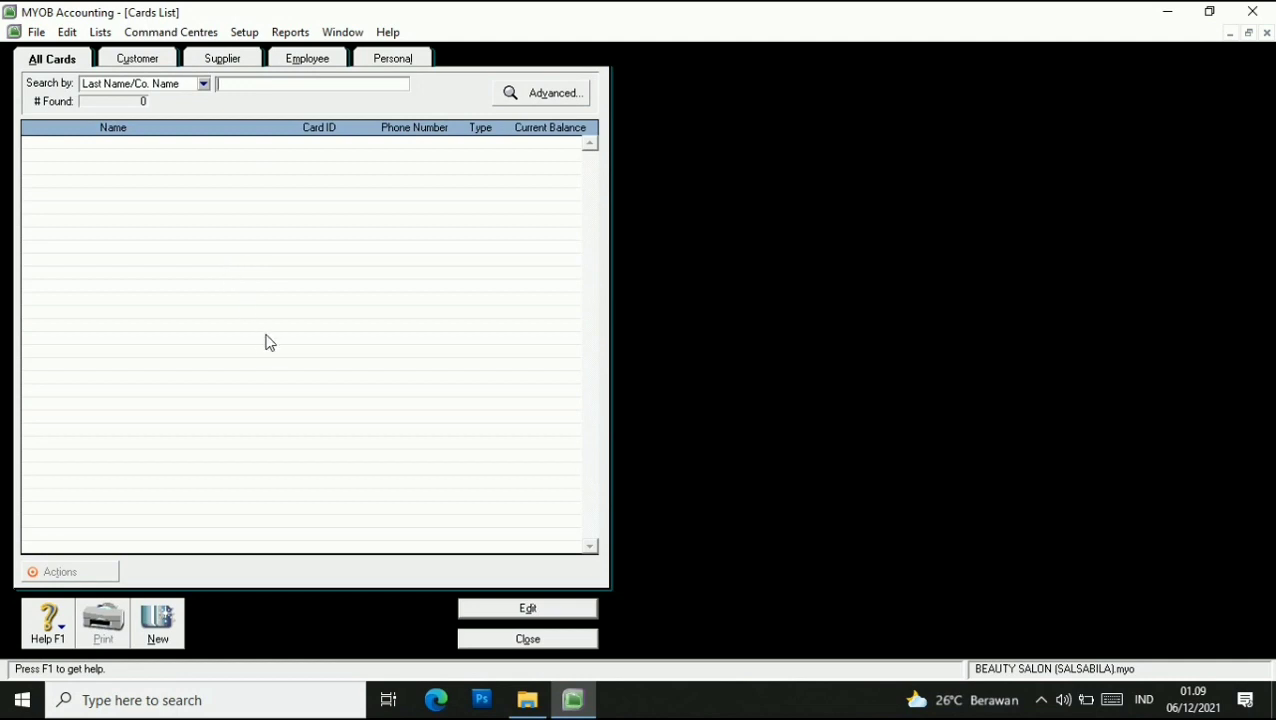
pyautogui.click(160, 625)
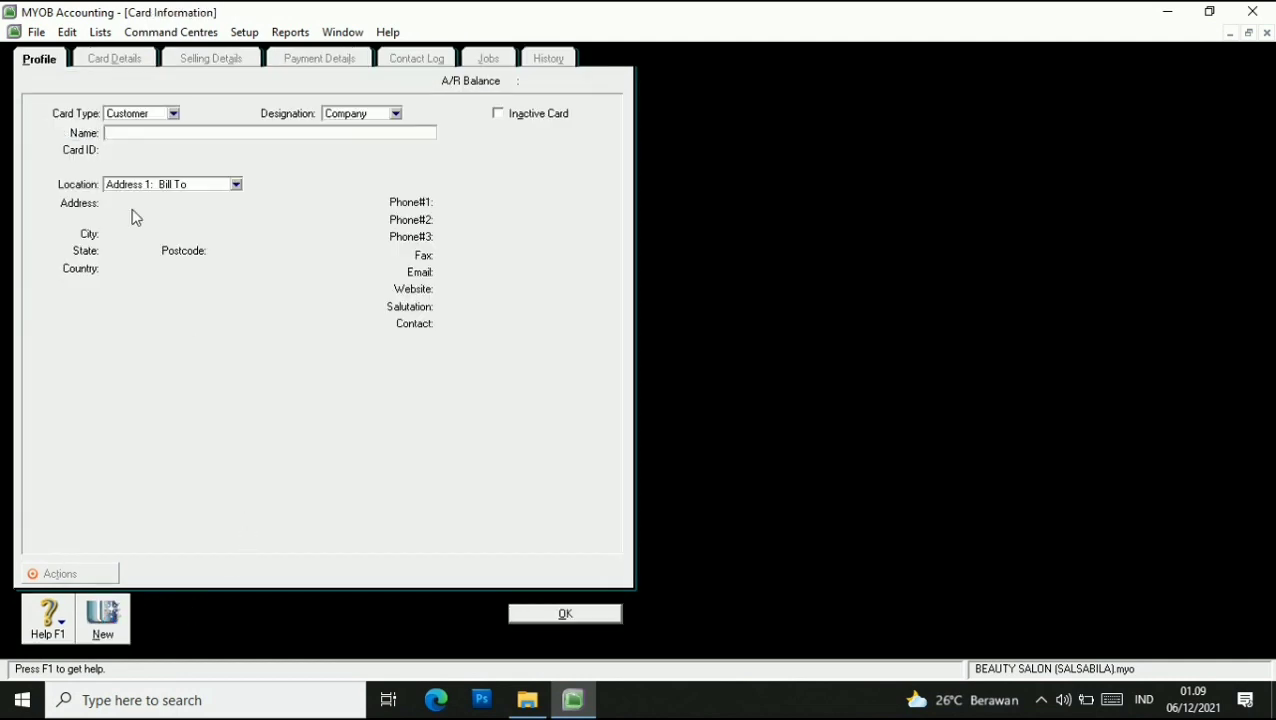
pyautogui.write('WELLA')
pyautogui.click(105, 616)
pyautogui.write('TIGI')
pyautogui.click(104, 630)
pyautogui.write('SEXY HAIR')
pyautogui.click(110, 618)
# Add supplier cards REDKEN, KENRA and MOROCCANOIL.
pyautogui.click(173, 113)
pyautogui.click(163, 146)
pyautogui.write('REDJ')
pyautogui.press('BackSpace')
pyautogui.write('KEN')
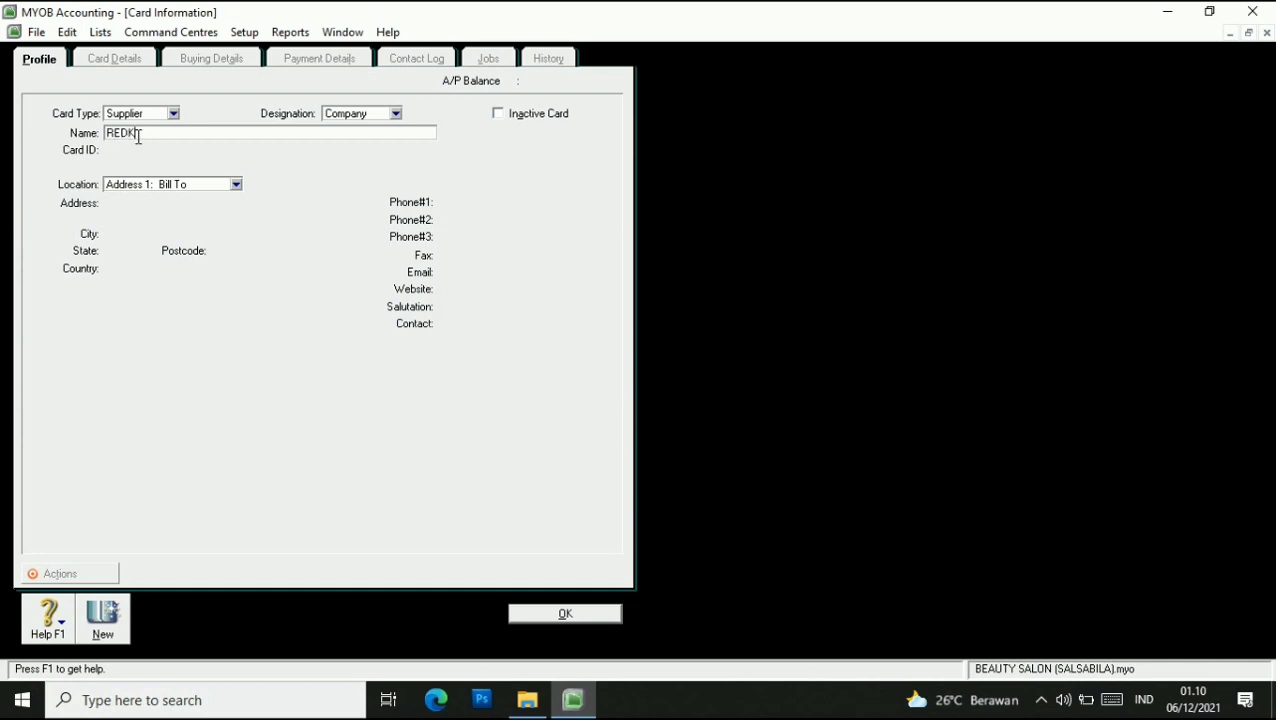
pyautogui.click(101, 625)
pyautogui.write('KENRA')
pyautogui.click(115, 606)
pyautogui.write('MORR')
pyautogui.press('BackSpace')
pyautogui.write('OCCANOIL')
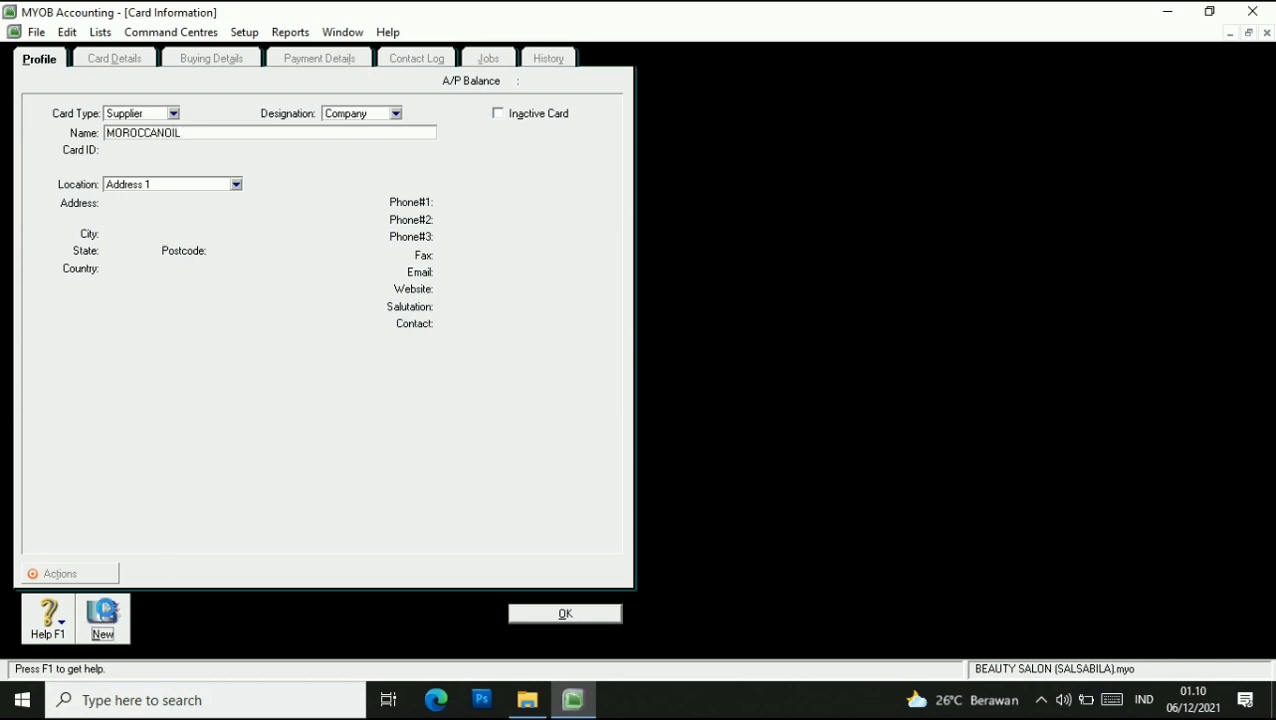
pyautogui.click(104, 612)
# Add two employee cards, entering each employee's last name, and close the Cards List.
pyautogui.click(175, 114)
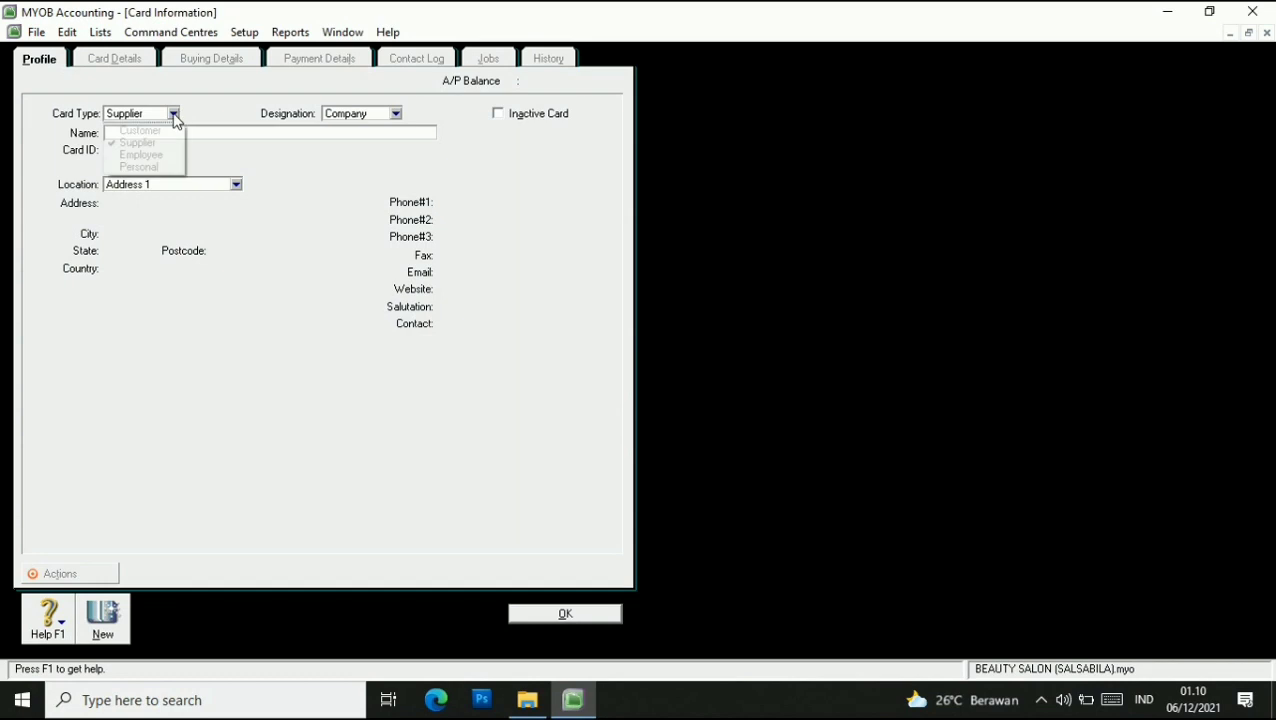
pyautogui.click(160, 152)
pyautogui.click(163, 133)
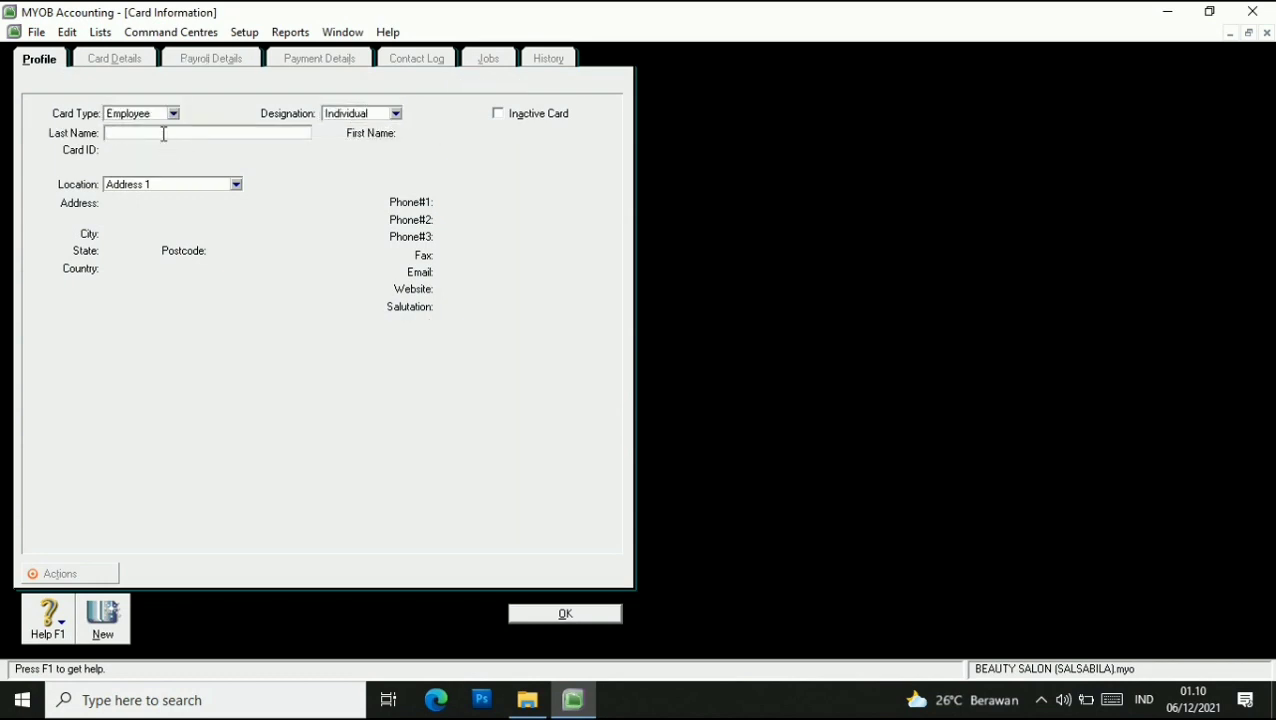
pyautogui.write('BAYU')
pyautogui.click(119, 604)
pyautogui.write('AIRA')
pyautogui.click(584, 614)
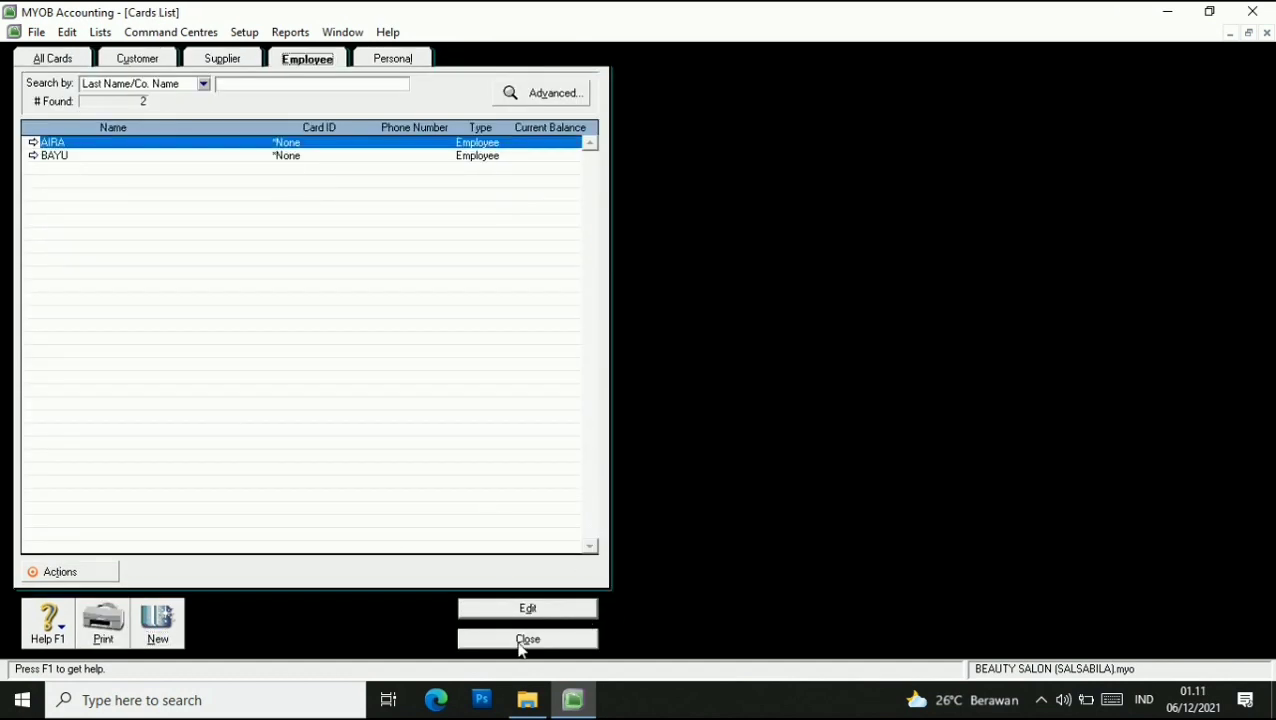
pyautogui.click(519, 640)
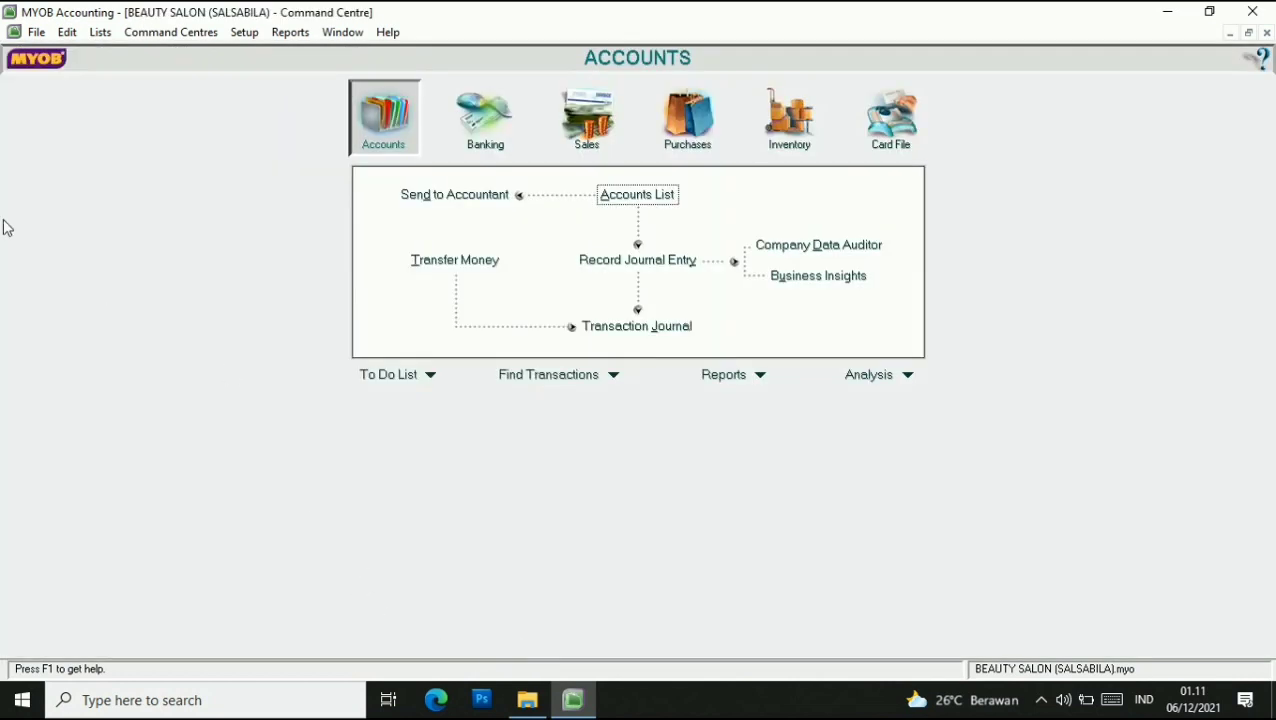
pyautogui.click(100, 33)
# Open the Items List and start a new item SH named SHAMPO.
pyautogui.click(133, 98)
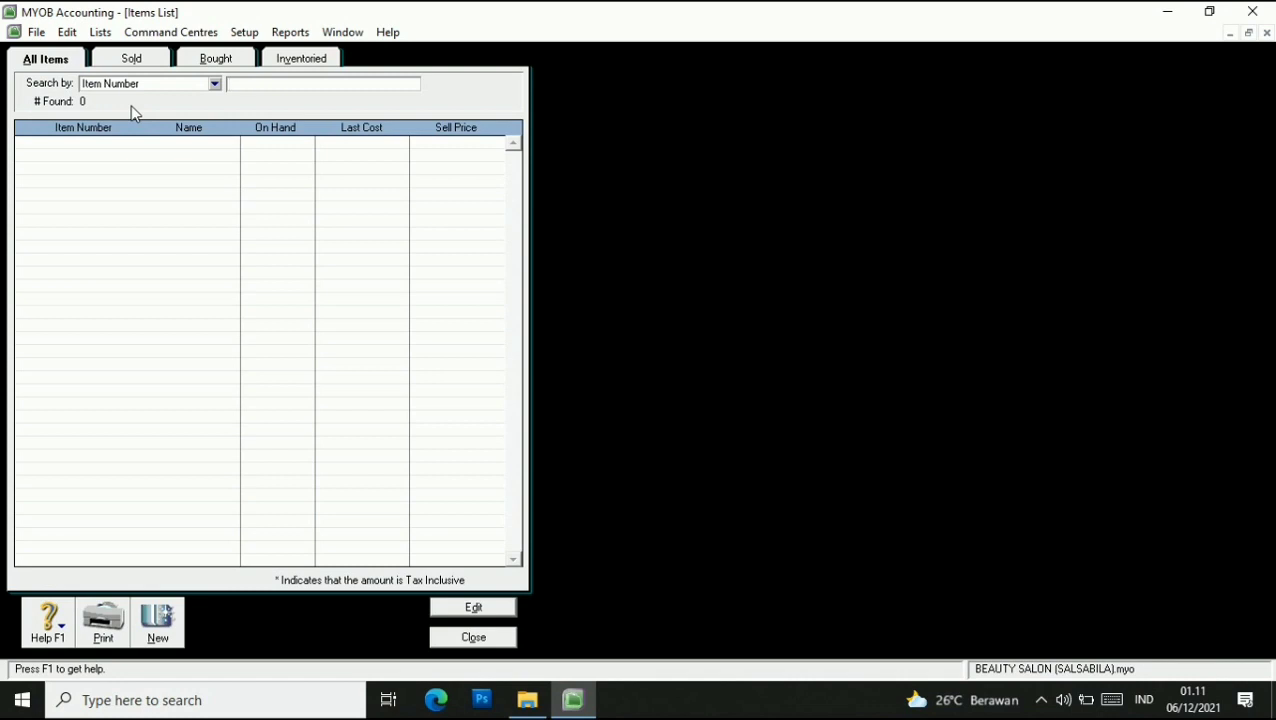
pyautogui.click(170, 624)
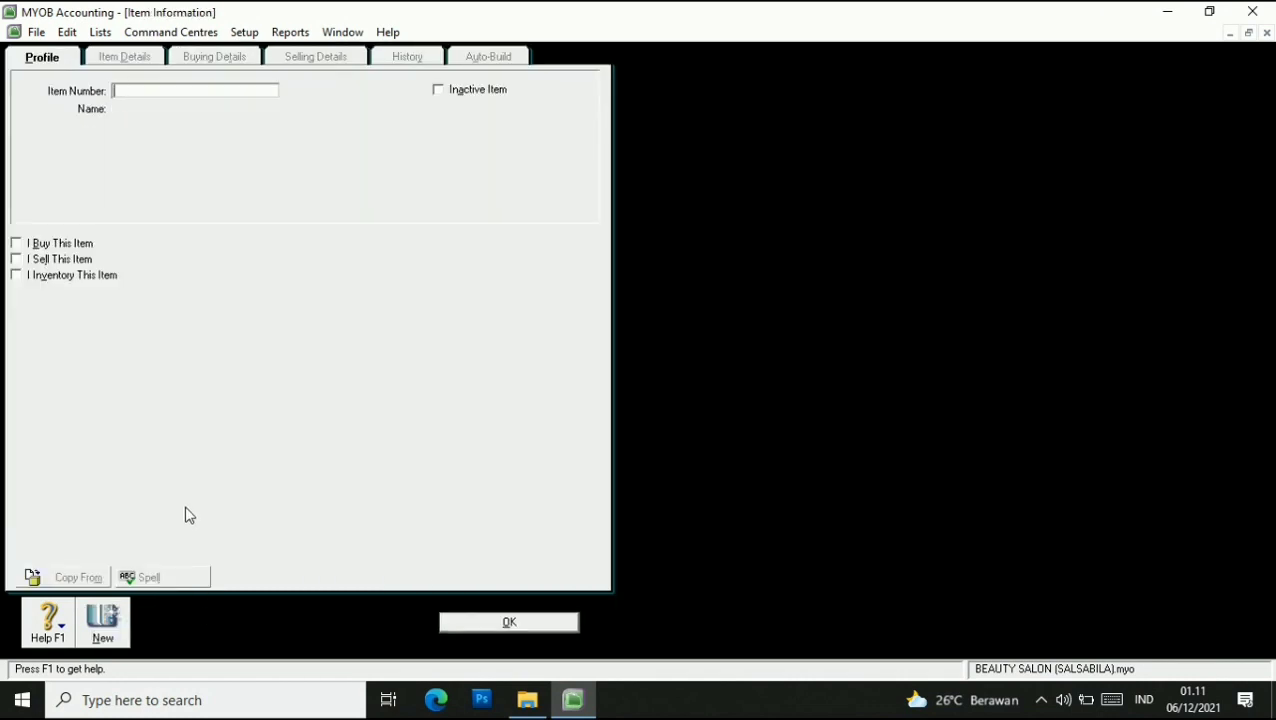
pyautogui.write('SH')
pyautogui.press('Tab')
pyautogui.write('SHAMO')
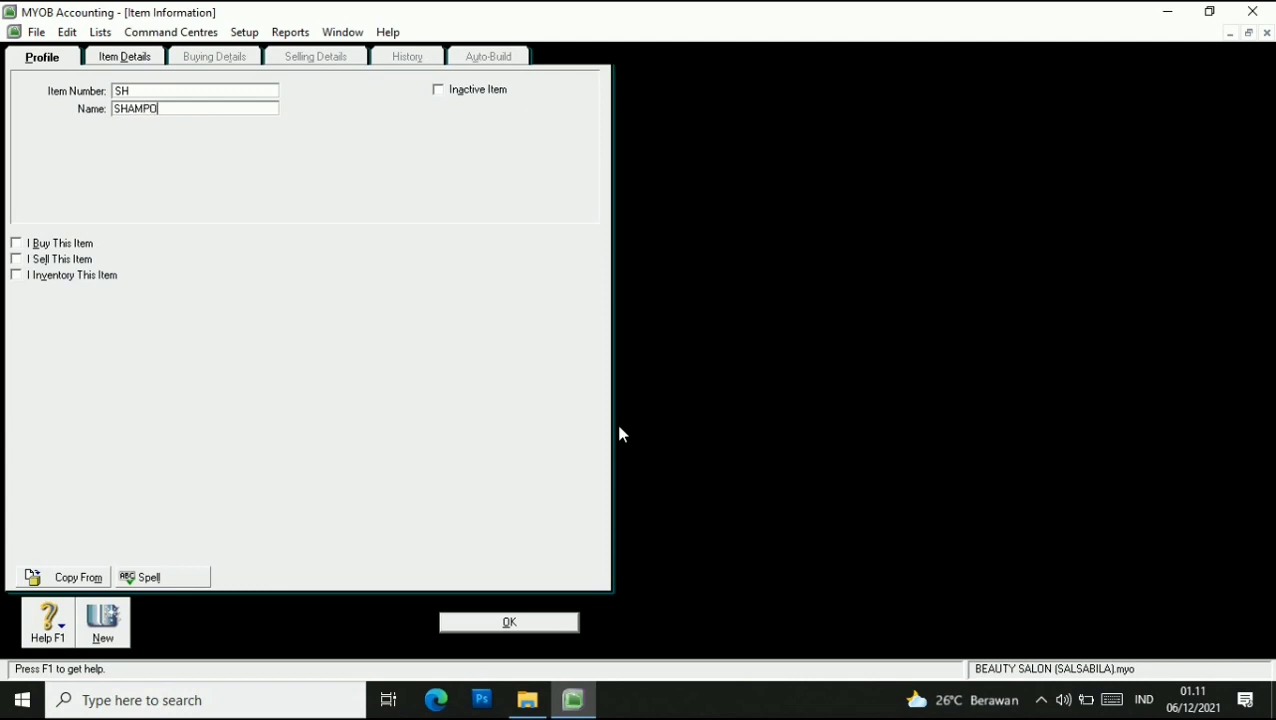
pyautogui.press('Tab')
# Mark SHAMPO bought via 5-1000 Supplies - Purchase and sold via 4-1150 Shampoos.
pyautogui.click(16, 244)
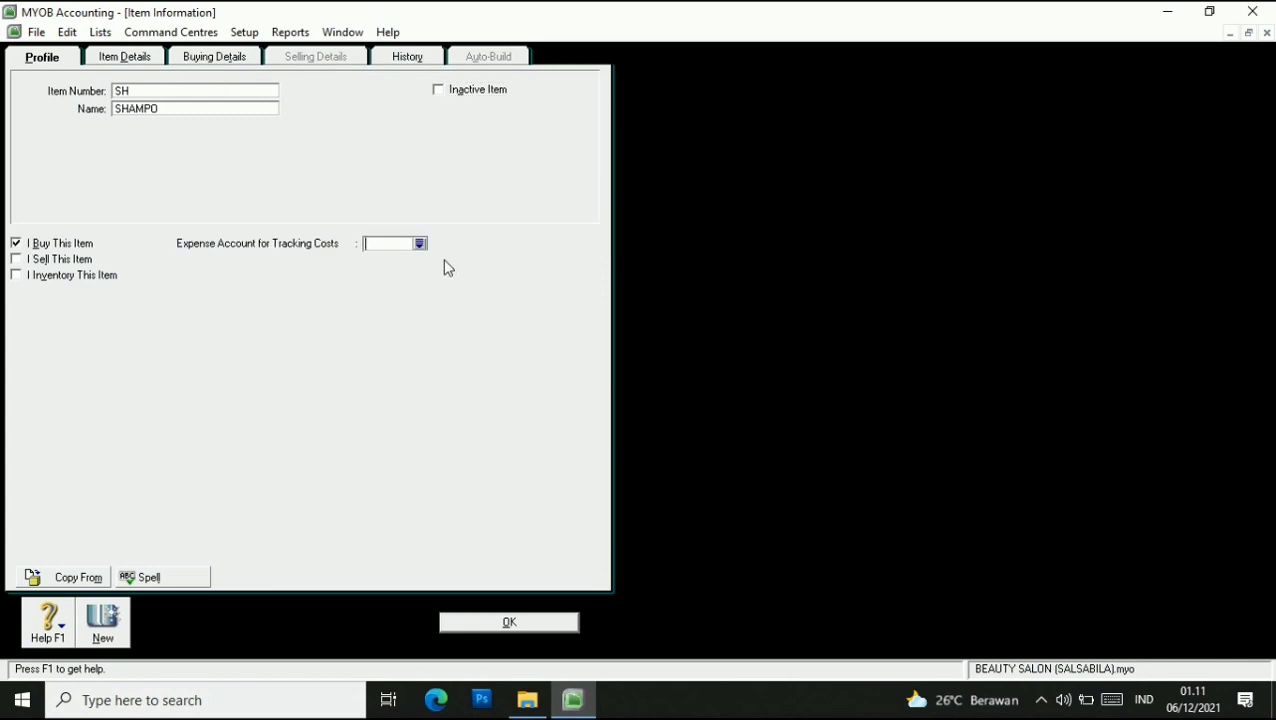
pyautogui.click(420, 243)
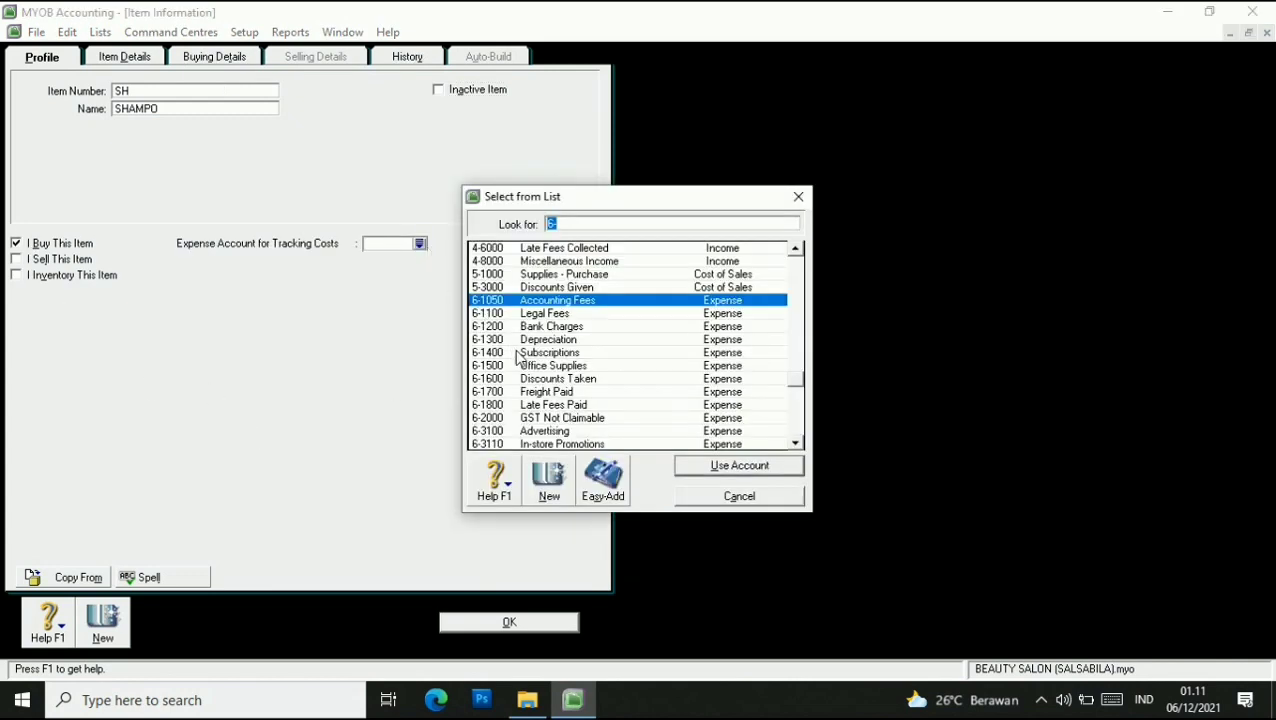
pyautogui.click(507, 277)
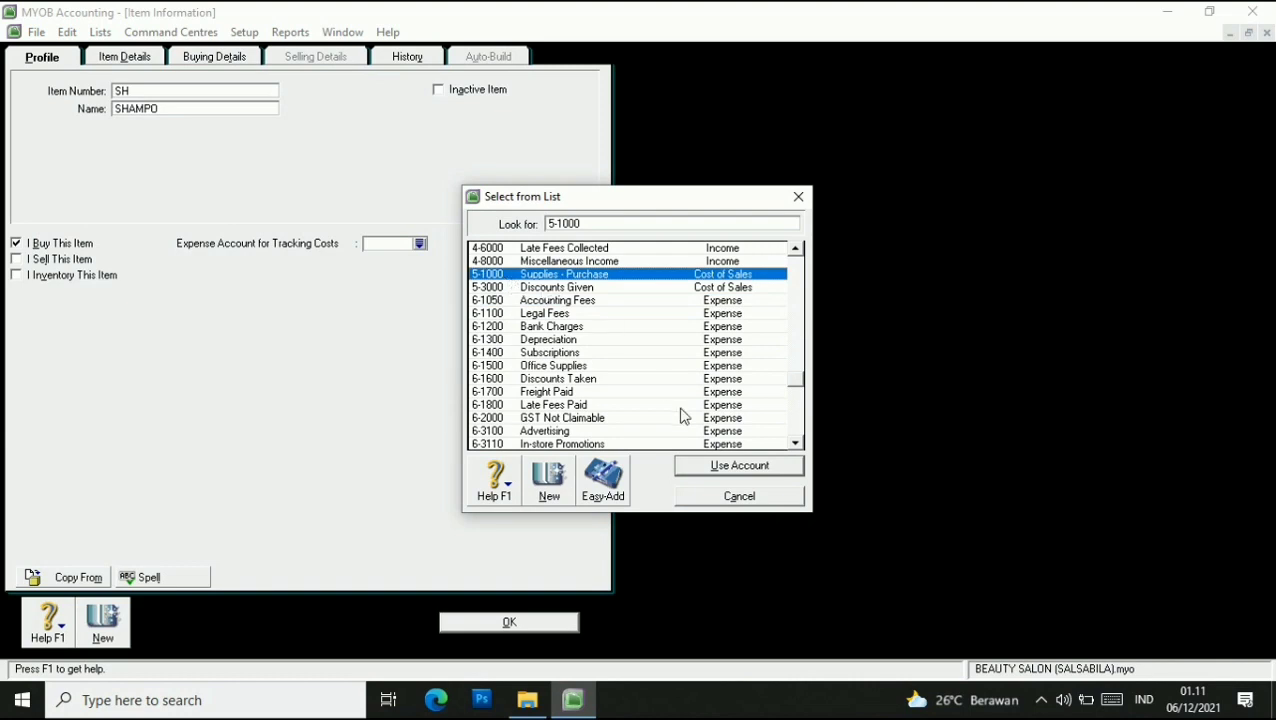
pyautogui.click(720, 468)
pyautogui.click(17, 259)
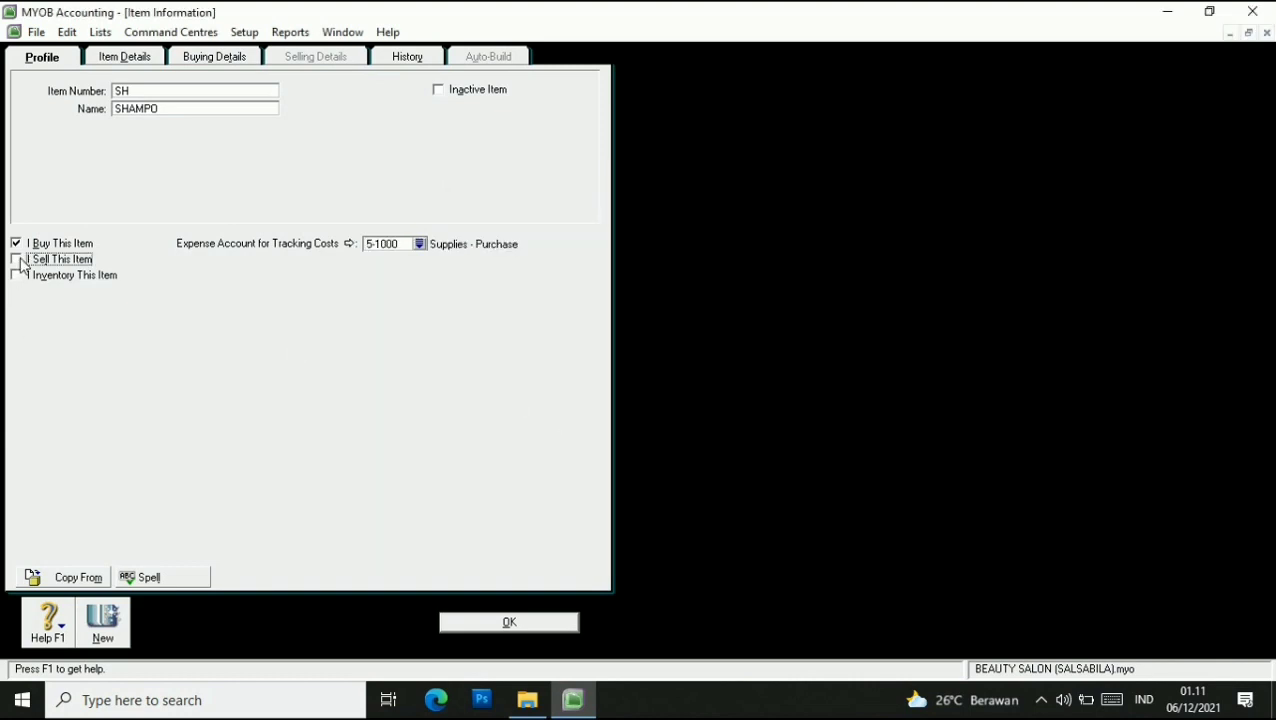
pyautogui.click(420, 260)
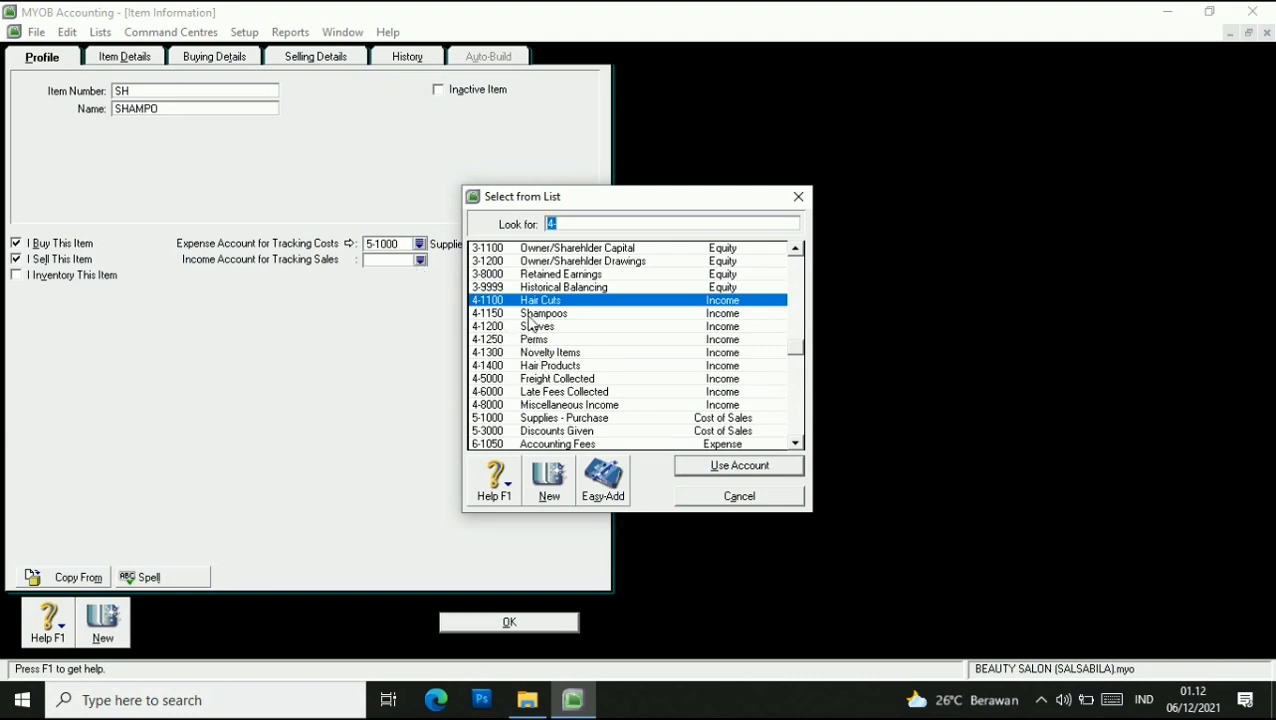
pyautogui.click(530, 315)
pyautogui.click(740, 463)
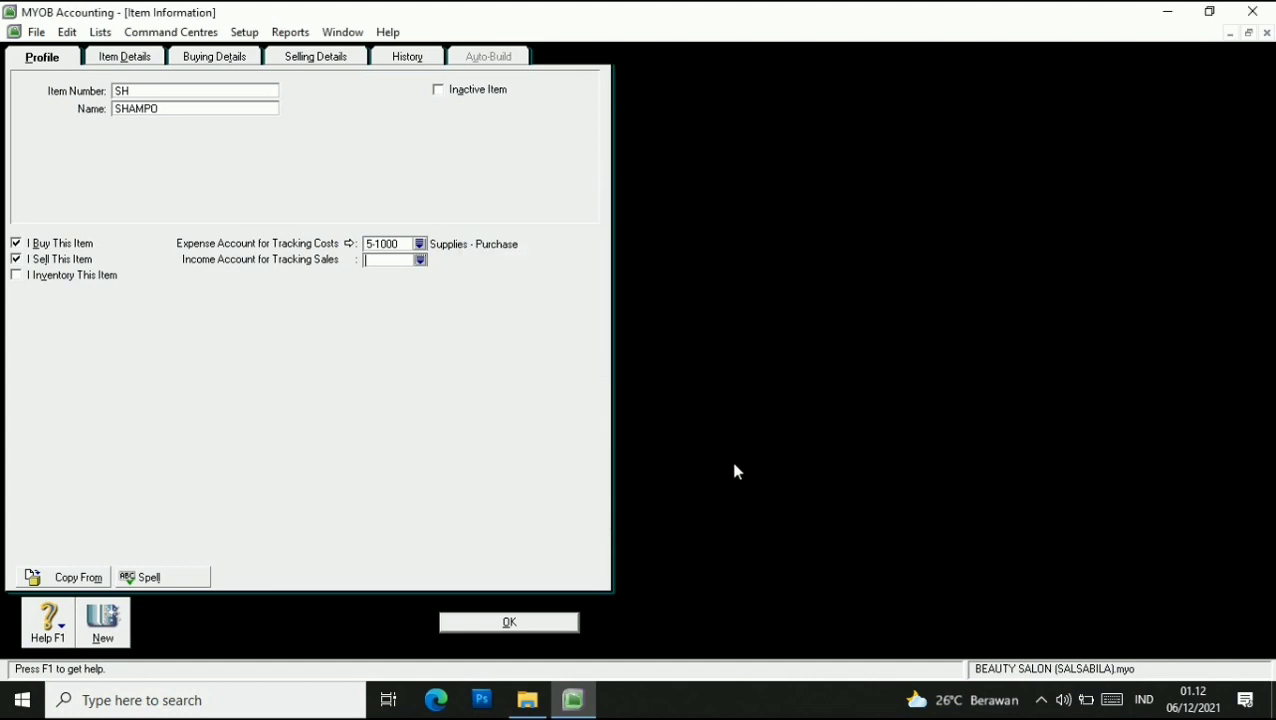
# Mark SHAMPO inventoried with asset 1-2300 Inventory and cost of sales 5-1000.
pyautogui.click(16, 275)
pyautogui.click(421, 276)
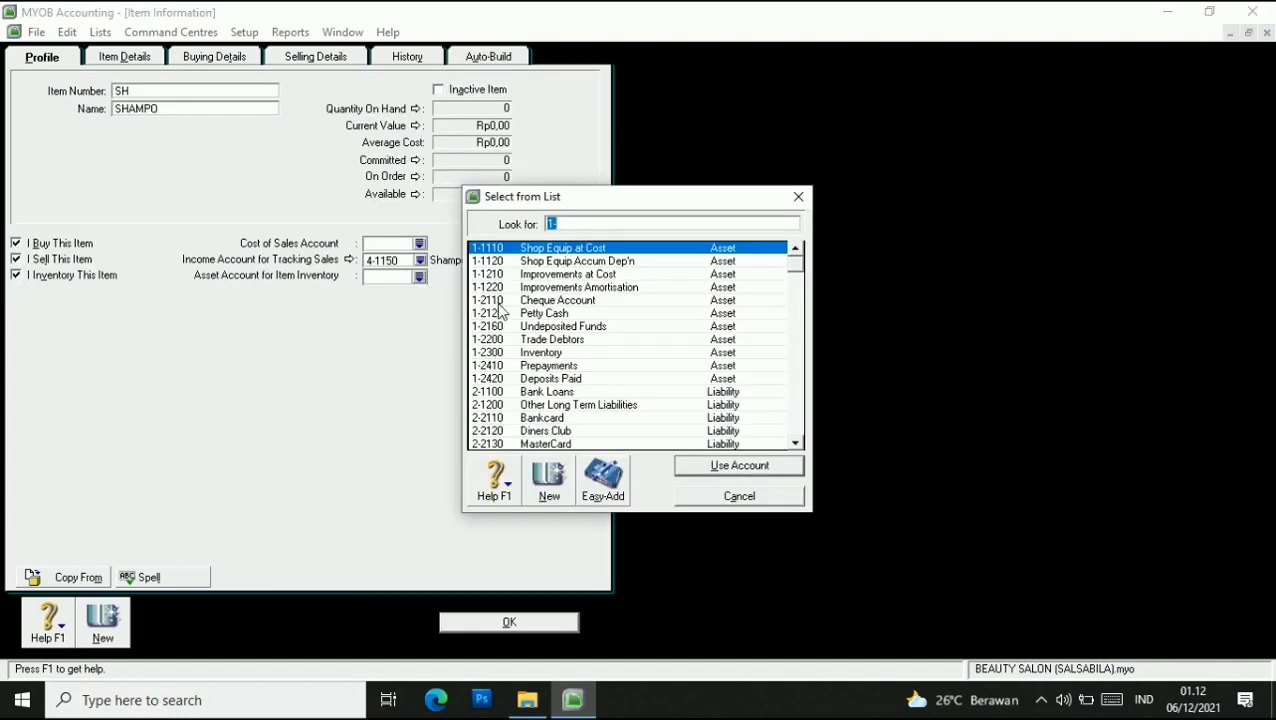
pyautogui.click(500, 354)
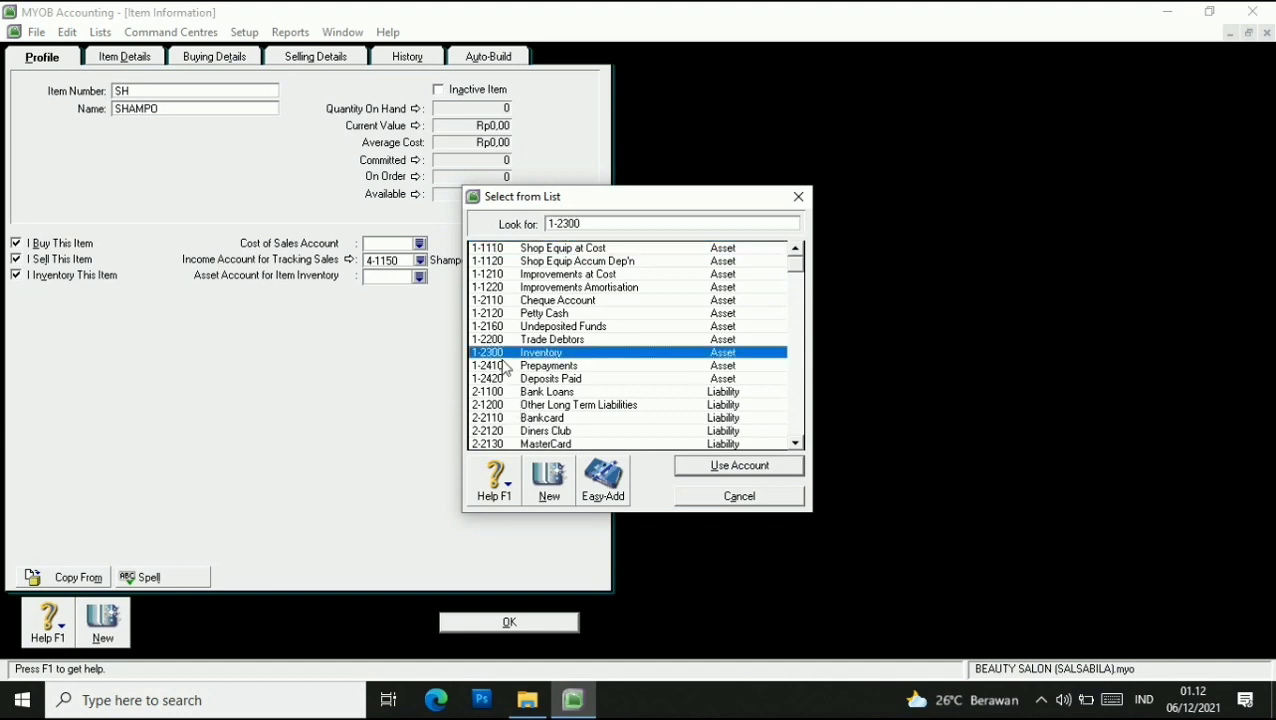
pyautogui.click(703, 464)
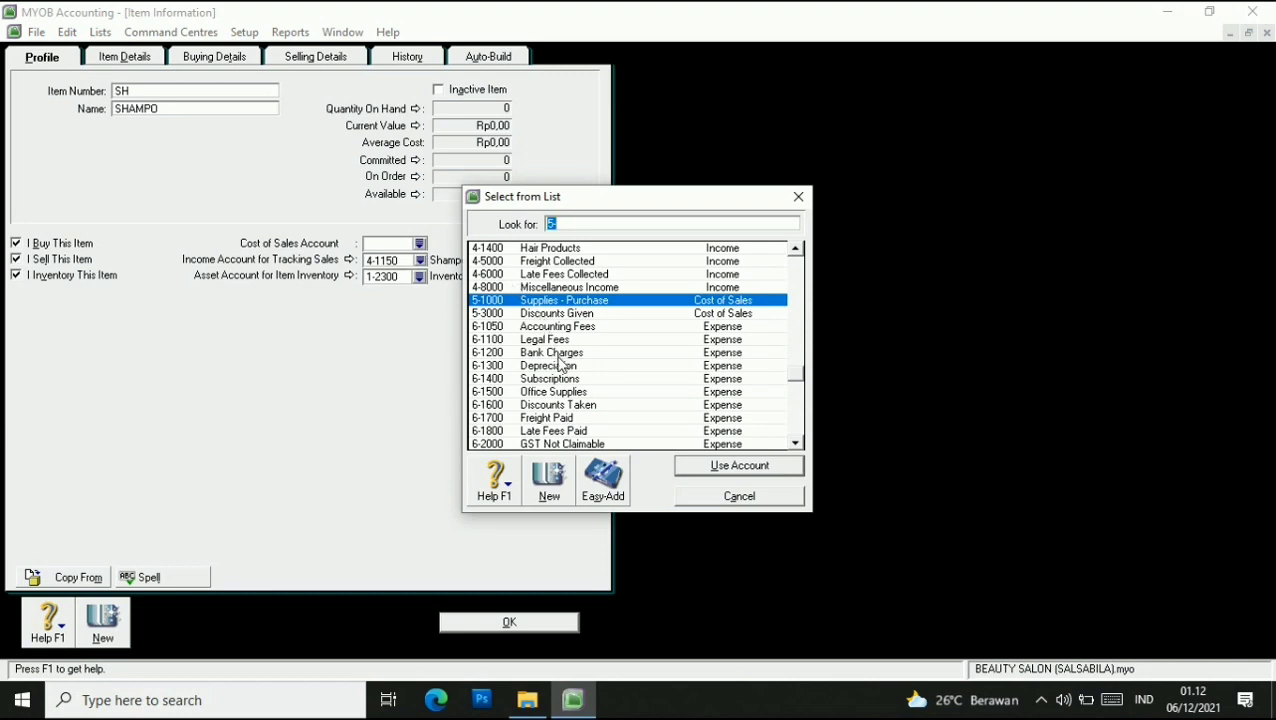
pyautogui.click(498, 303)
pyautogui.click(738, 466)
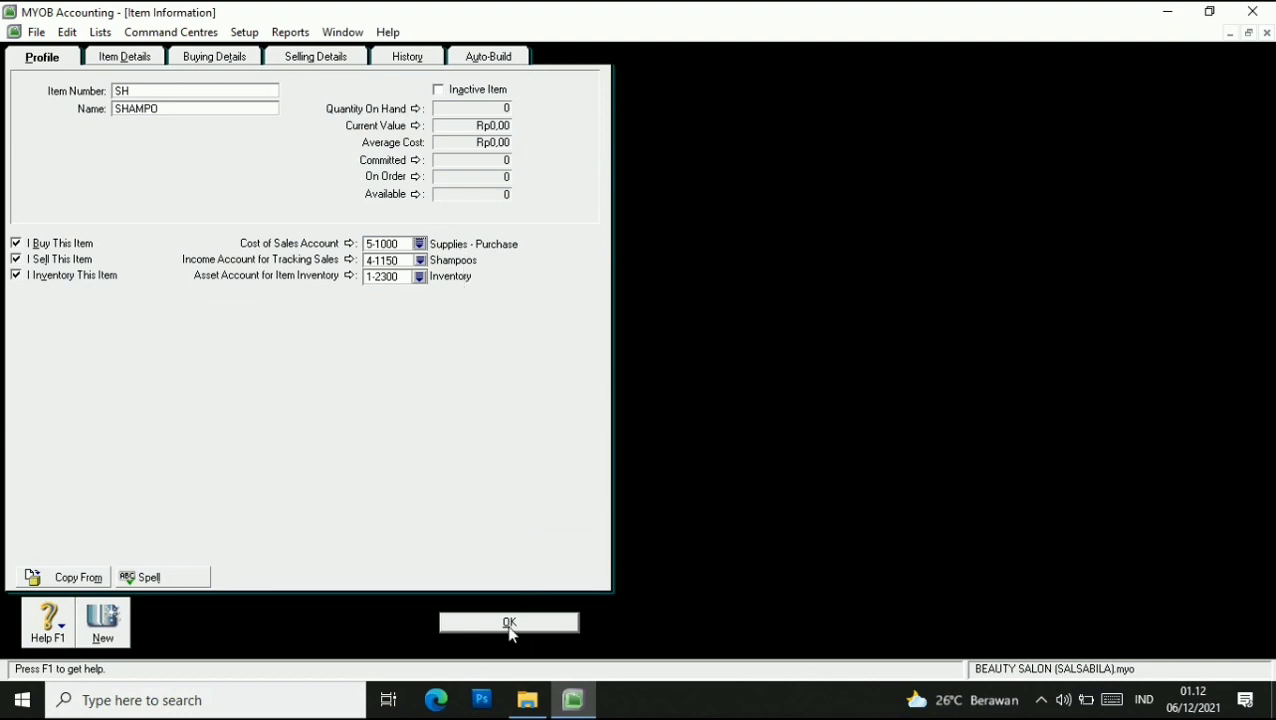
pyautogui.click(215, 56)
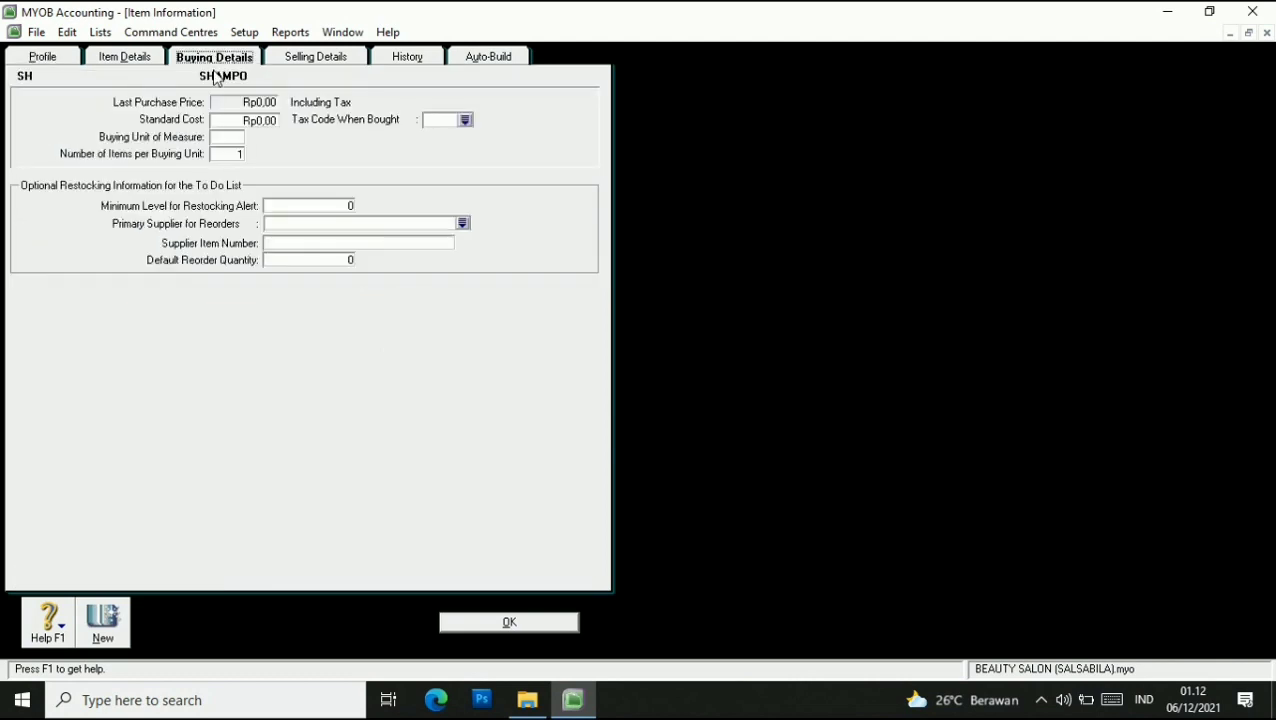
# Set SHAMPO's buying unit to UNIT and its tax code when bought to N-T Non-Taxable.
pyautogui.click(236, 154)
pyautogui.press('BackSpace')
pyautogui.write('UNIT')
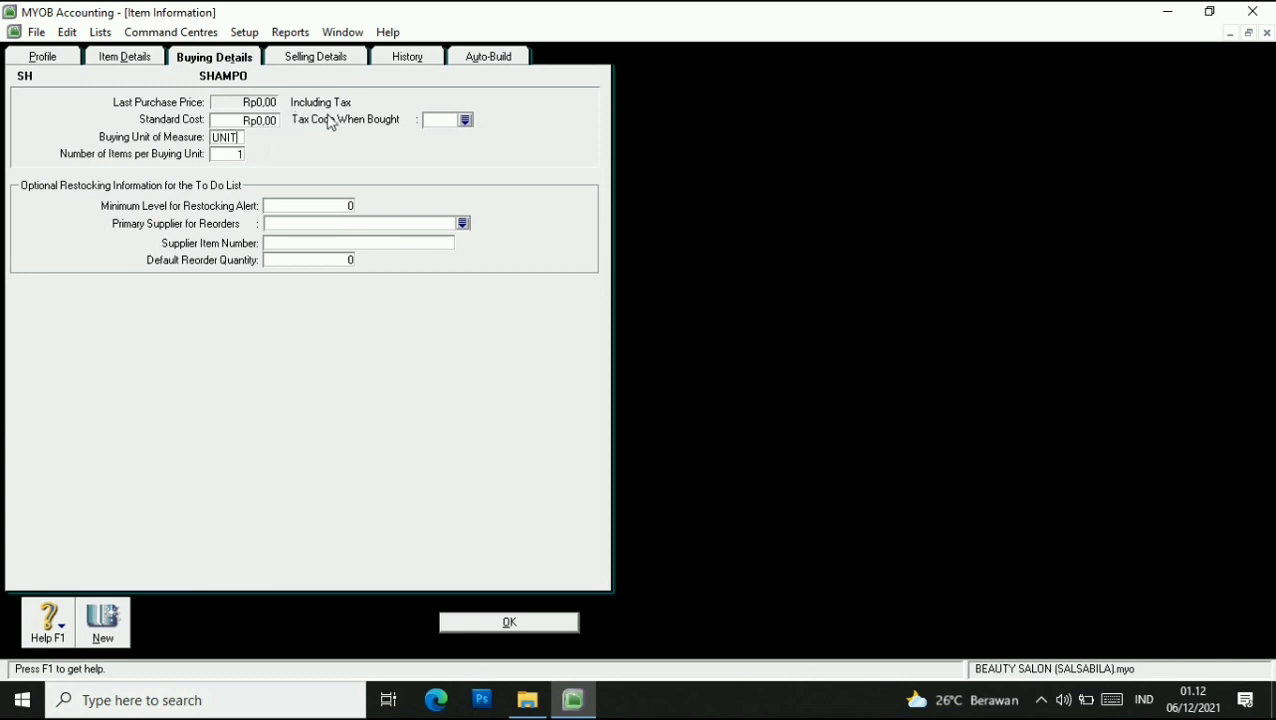
pyautogui.click(466, 120)
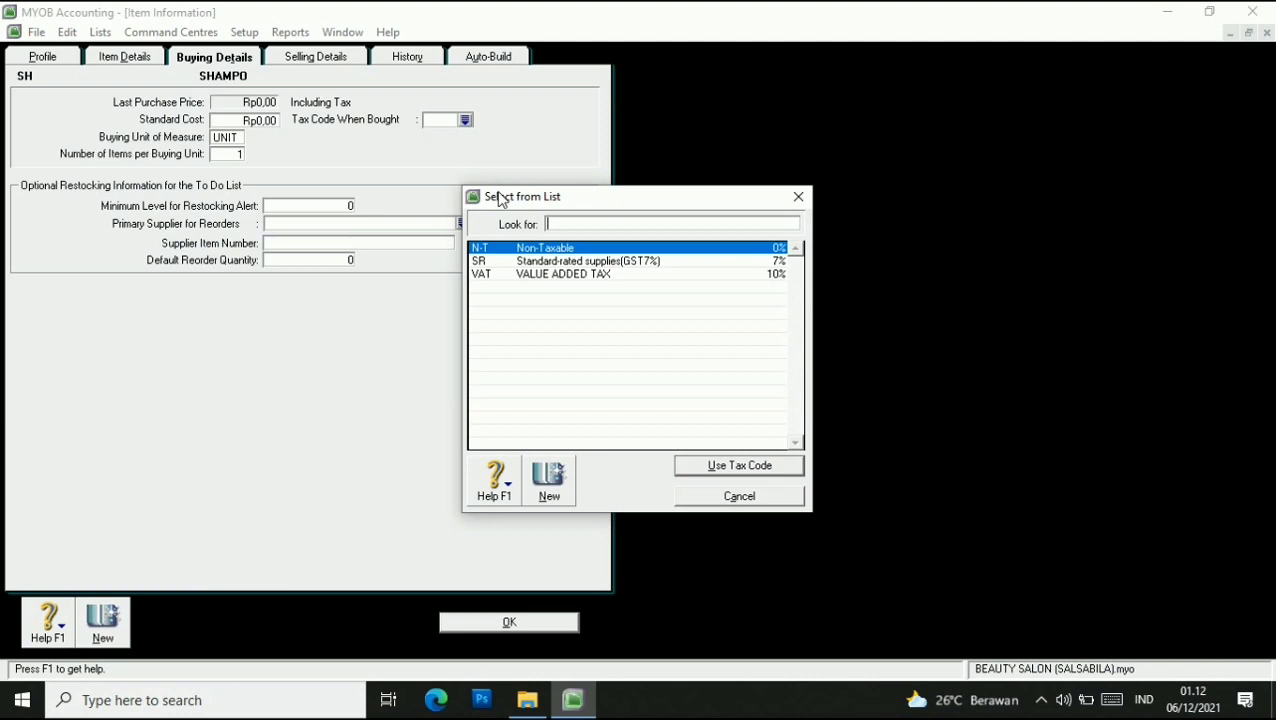
pyautogui.click(508, 252)
pyautogui.click(723, 468)
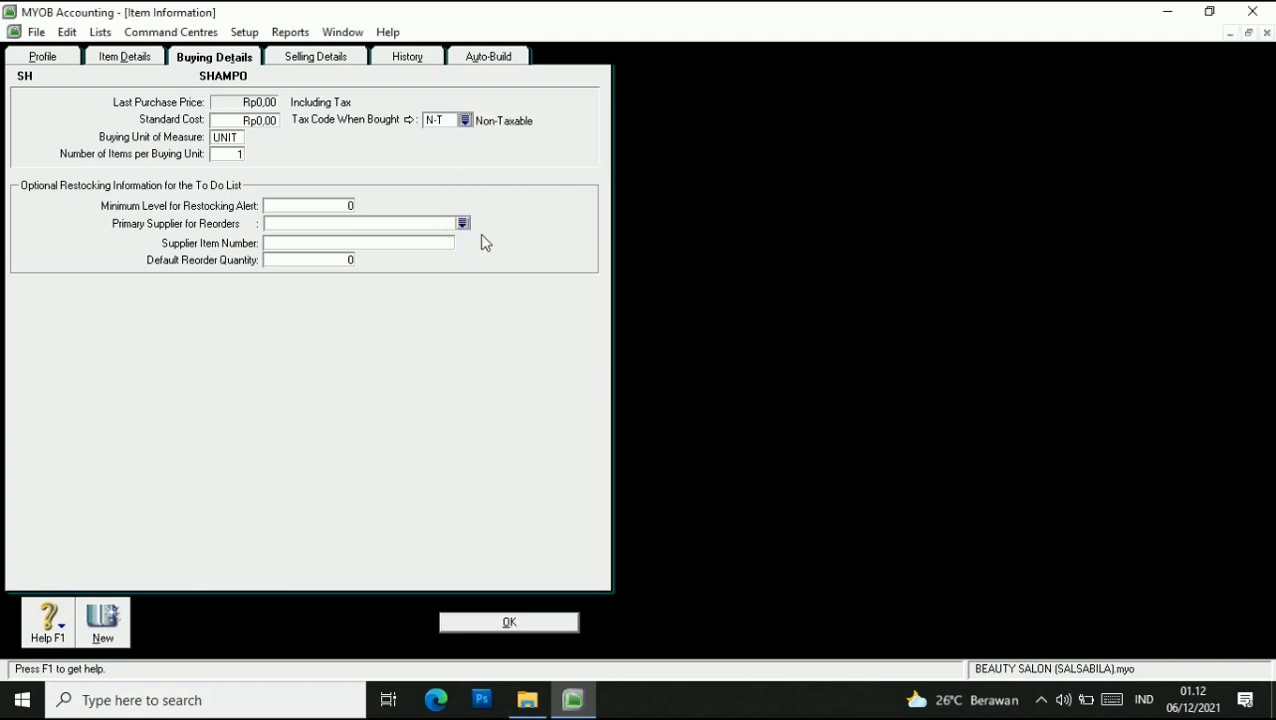
# Set SHAMPO's tax code when sold to N-T Non-Taxable.
pyautogui.click(311, 62)
pyautogui.click(209, 111)
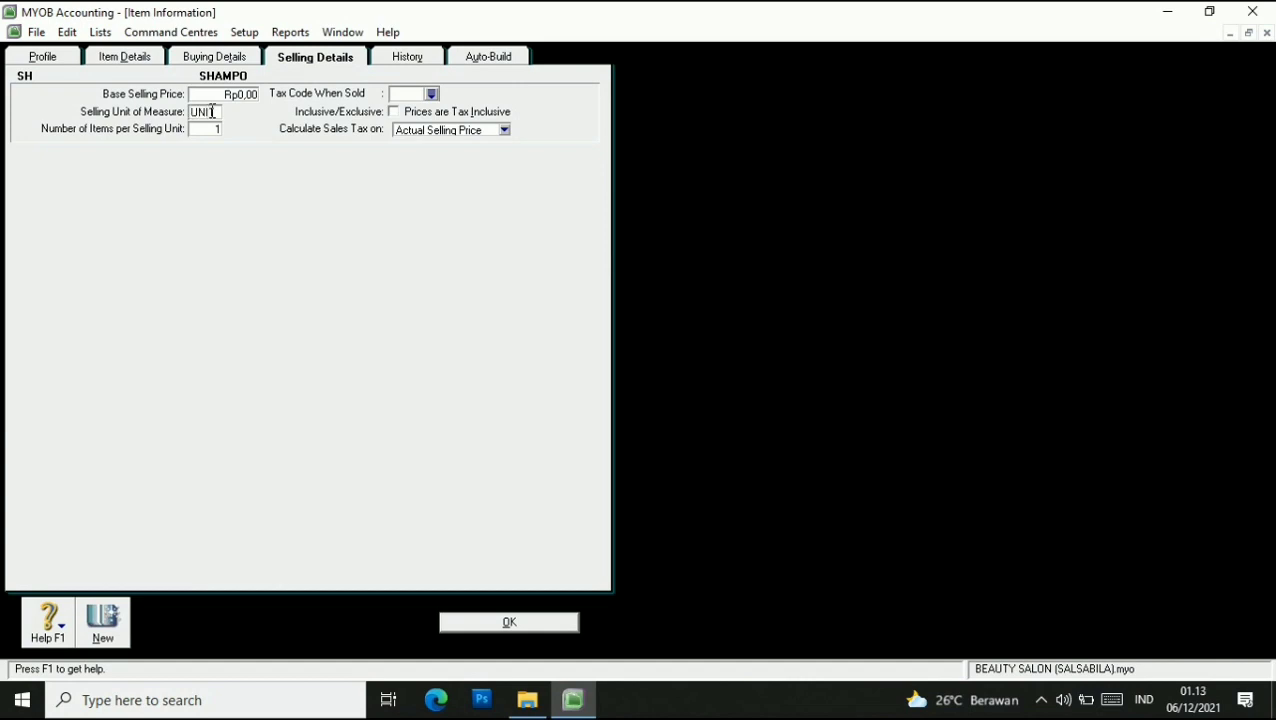
pyautogui.click(433, 95)
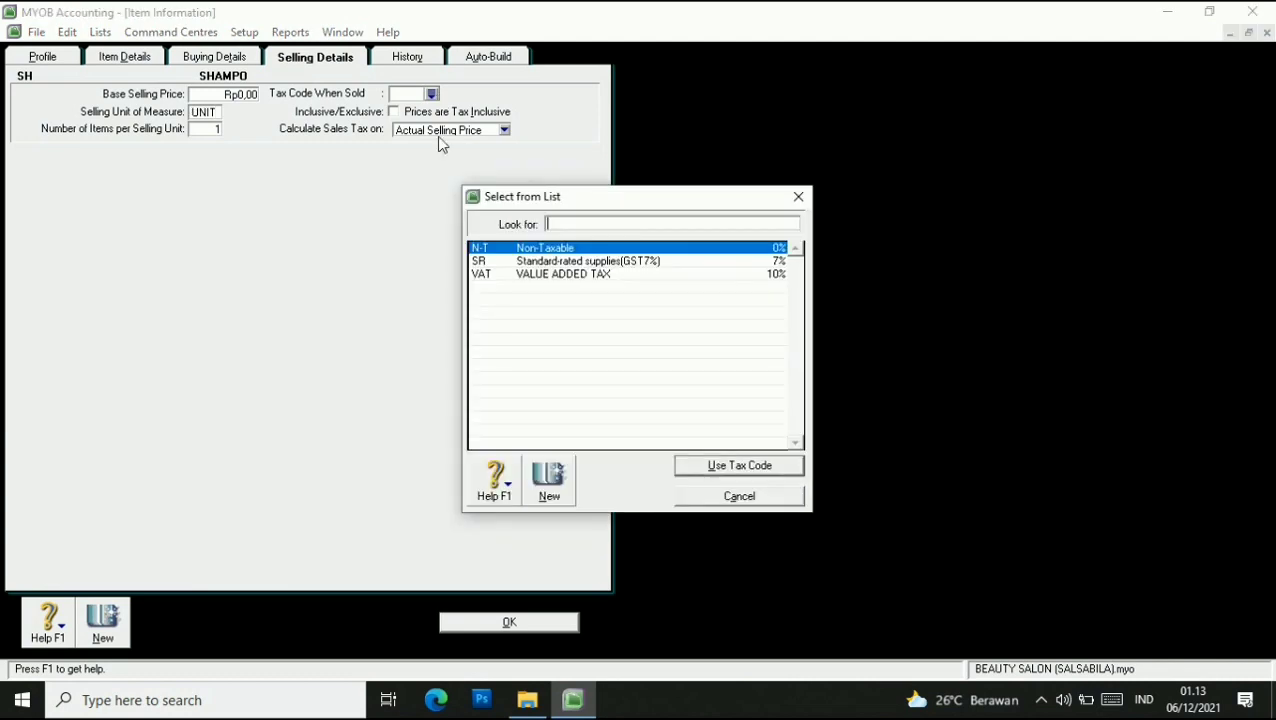
pyautogui.click(498, 251)
pyautogui.click(729, 470)
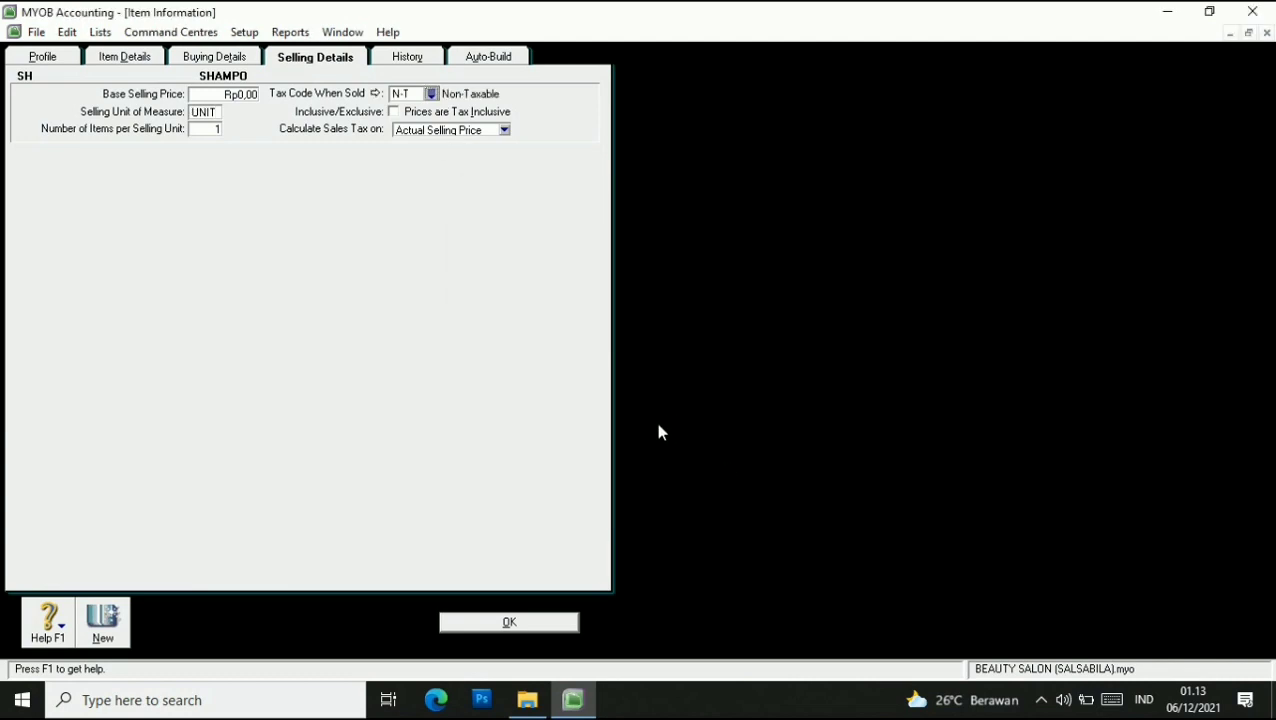
# Create item OS 'OIL SER' as bought, sold and inventoried, with income account 4-1400 Hair Products.
pyautogui.click(548, 620)
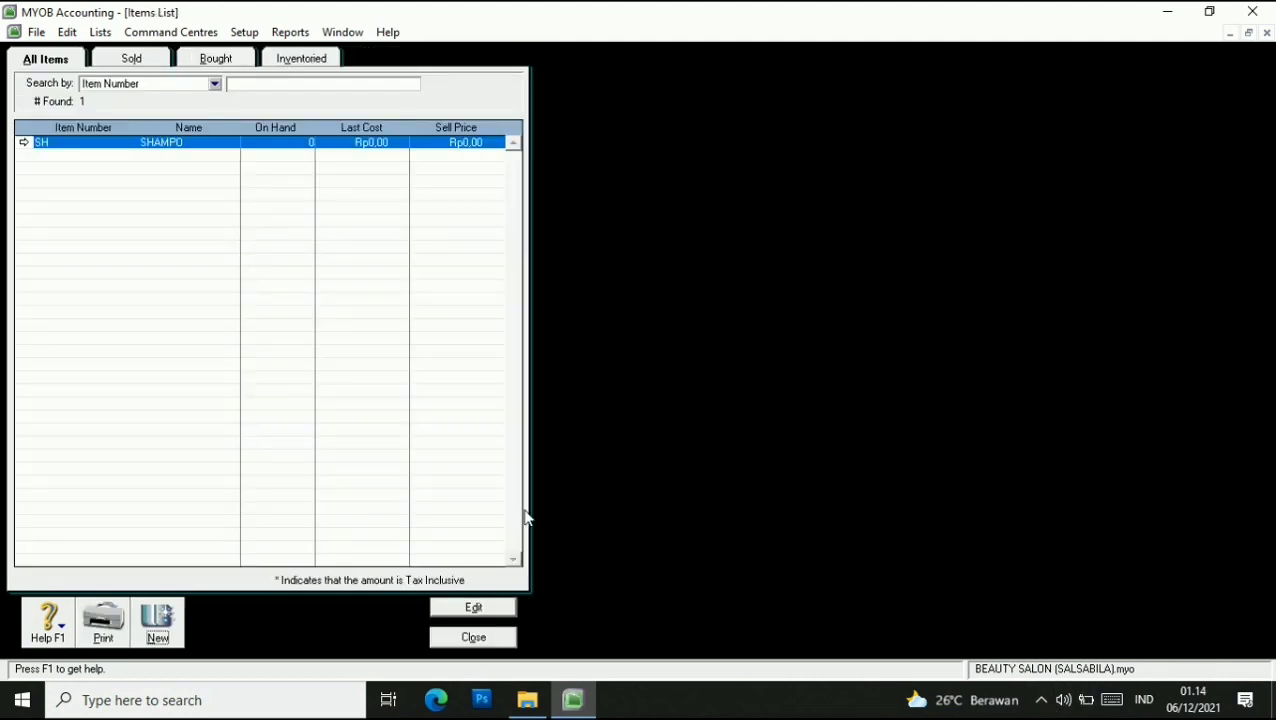
pyautogui.click(155, 620)
pyautogui.write('OS')
pyautogui.press('Tab')
pyautogui.write('OIL SER')
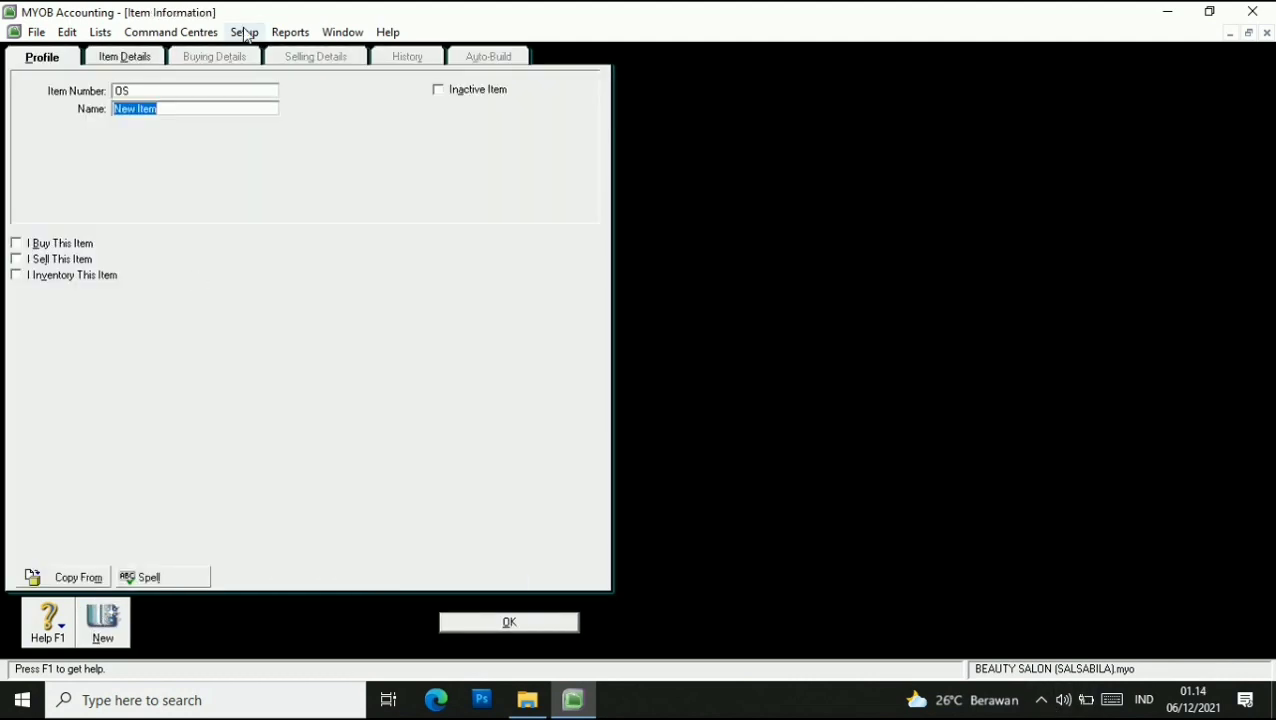
pyautogui.press('Tab')
pyautogui.click(24, 242)
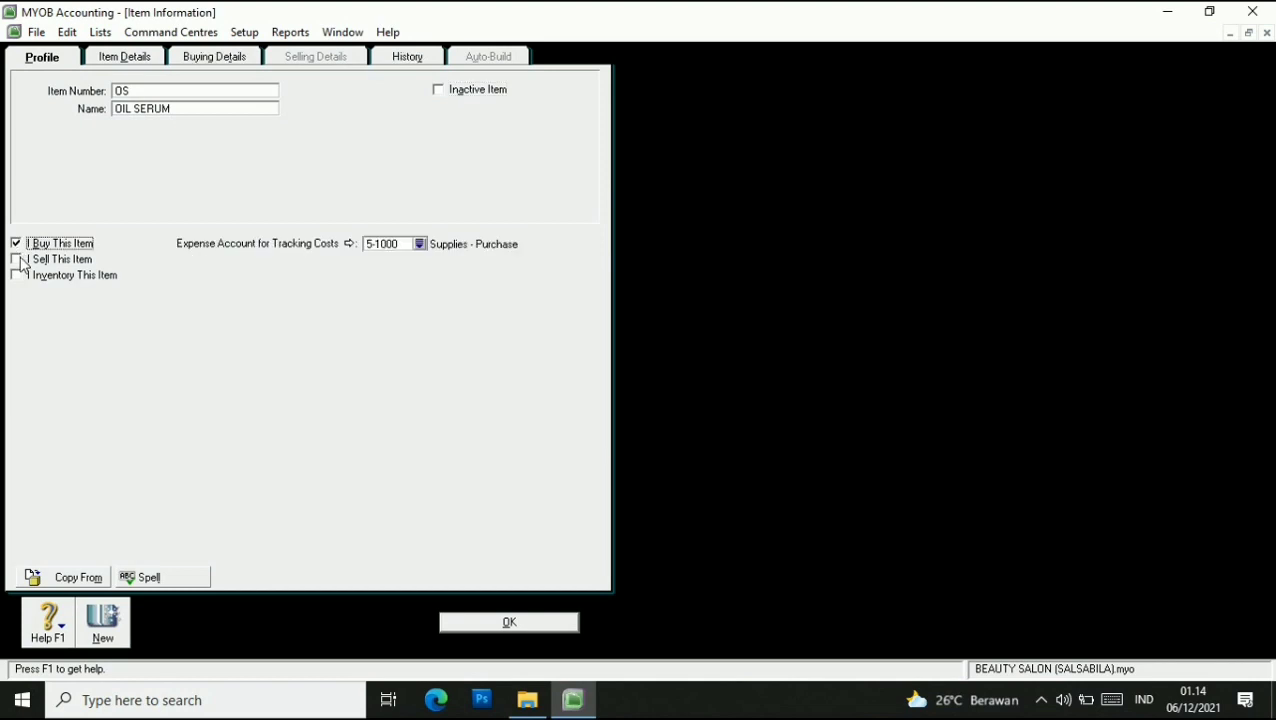
pyautogui.click(19, 259)
pyautogui.click(19, 275)
pyautogui.click(421, 260)
pyautogui.click(503, 355)
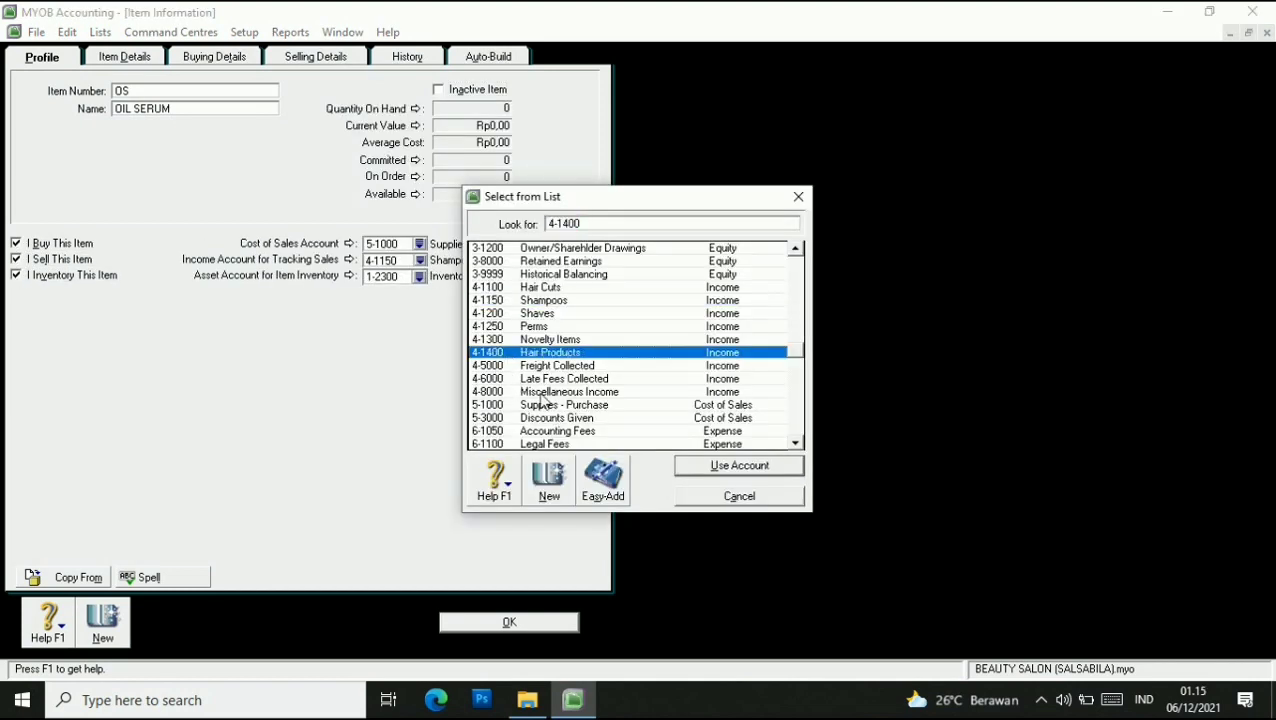
pyautogui.click(708, 468)
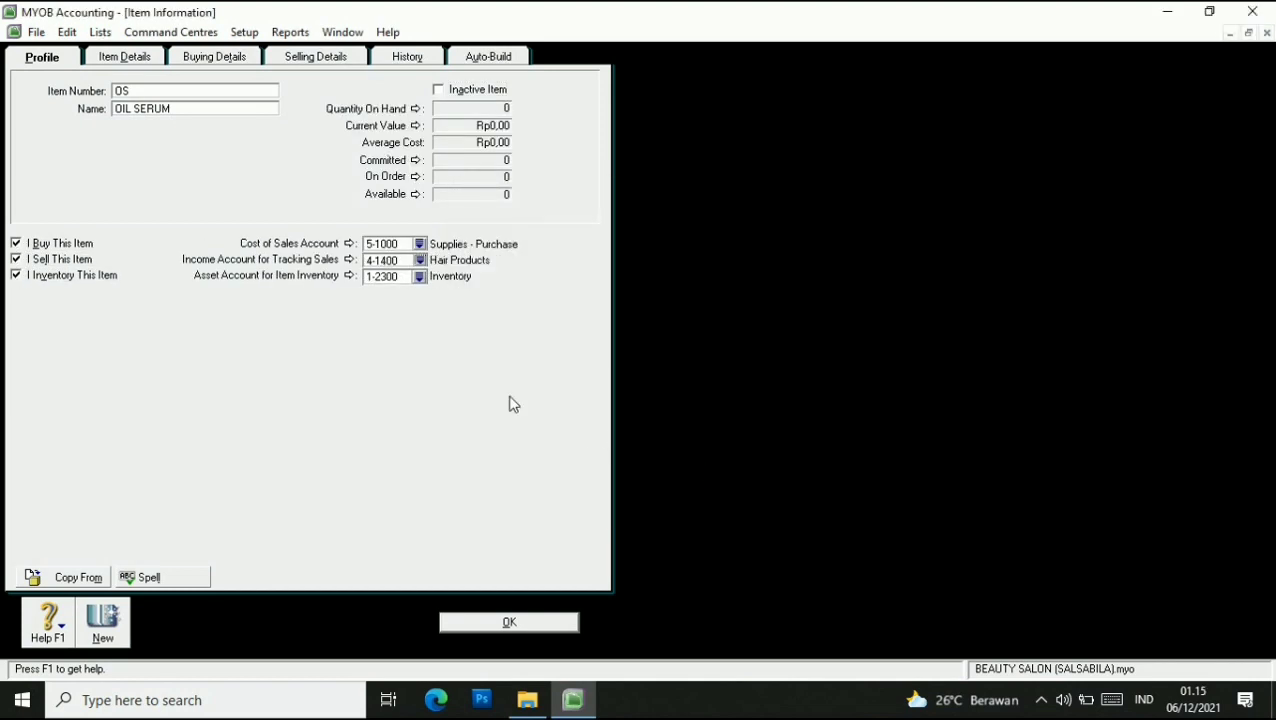
# Enter 80 as OIL SERUM's base selling price and save the item.
pyautogui.click(218, 58)
pyautogui.click(318, 58)
pyautogui.click(216, 60)
pyautogui.click(238, 137)
pyautogui.click(318, 58)
pyautogui.click(251, 93)
pyautogui.write('80')
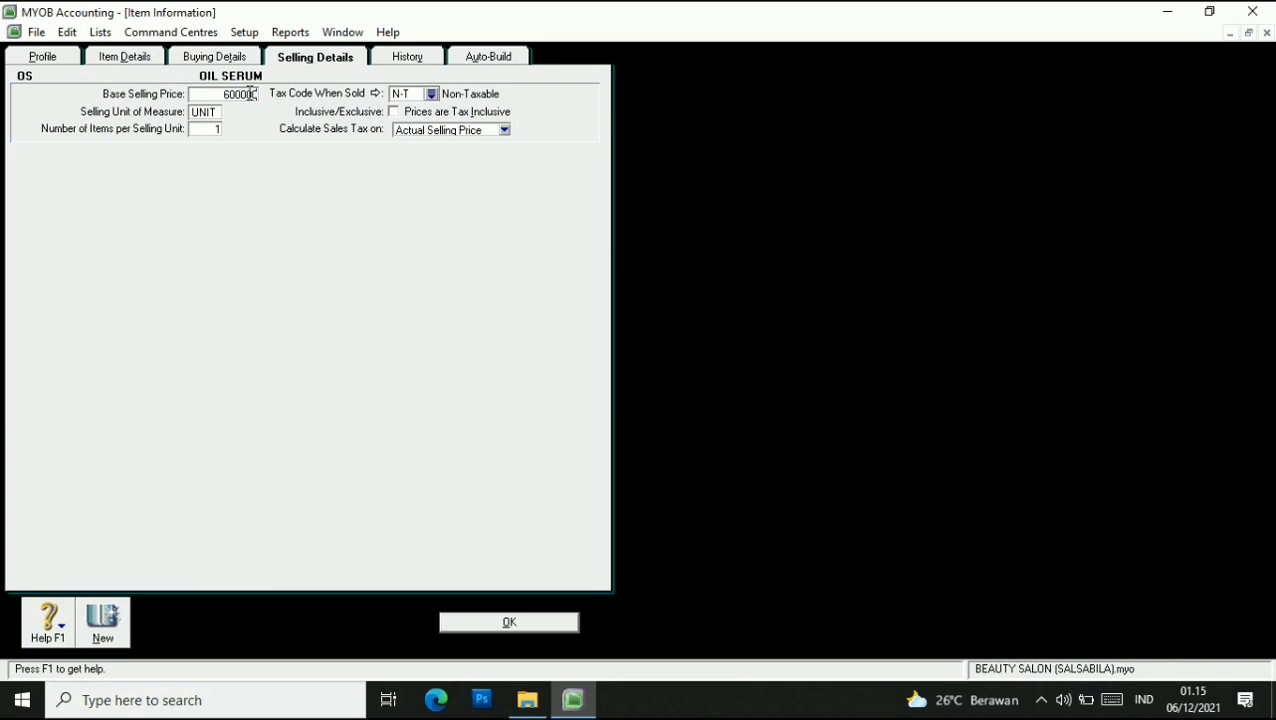
pyautogui.press('Tab')
pyautogui.click(512, 625)
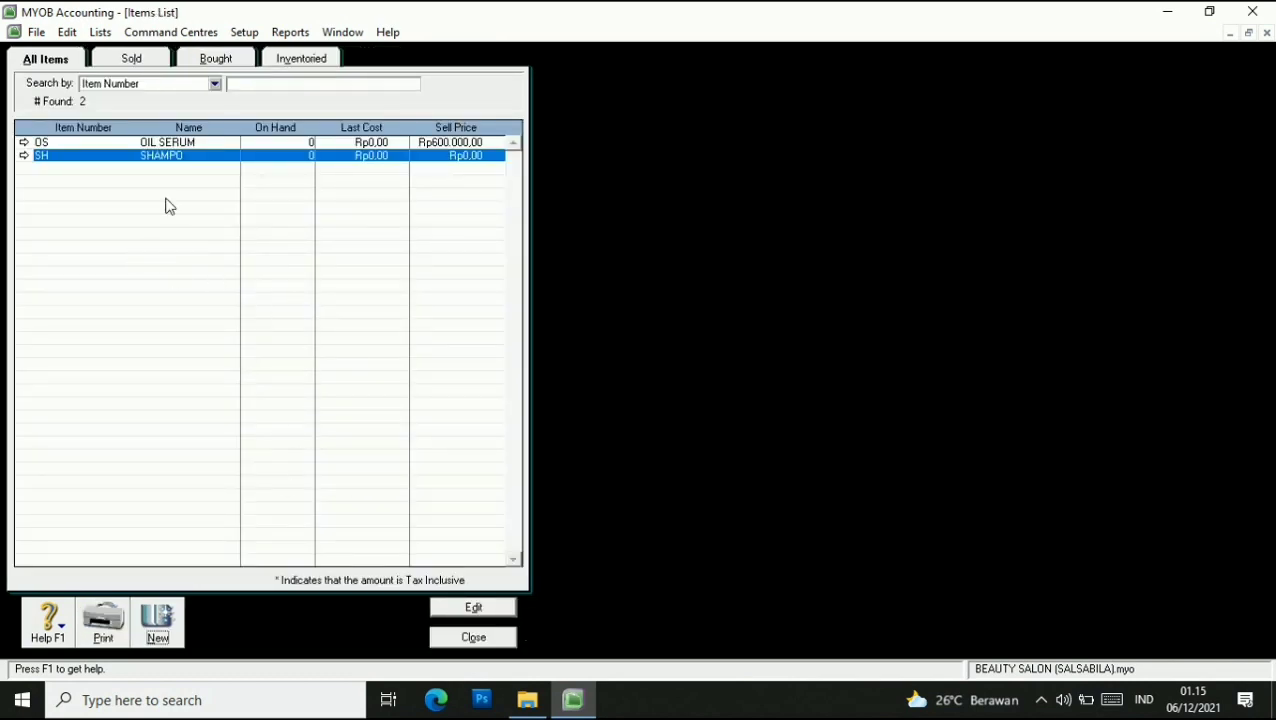
# Change SHAMPO's base selling price to Rp250.000.
pyautogui.doubleClick(169, 156)
pyautogui.click(312, 58)
pyautogui.click(253, 94)
pyautogui.press('BackSpace')
pyautogui.write('250000')
pyautogui.press('Tab')
pyautogui.press('Return')
# Add a new bought, sold and inventoried item named THERMAL SPRAY.
pyautogui.click(158, 621)
pyautogui.click(38, 243)
pyautogui.click(38, 259)
pyautogui.click(38, 275)
pyautogui.click(170, 110)
pyautogui.click(173, 110)
pyautogui.press('BackSpace')
pyautogui.press('BackSpace')
pyautogui.press('BackSpace')
pyautogui.press('BackSpace')
pyautogui.press('BackSpace')
pyautogui.press('BackSpace')
pyautogui.press('BackSpace')
pyautogui.press('BackSpace')
pyautogui.write('THERMAL SPRAY')
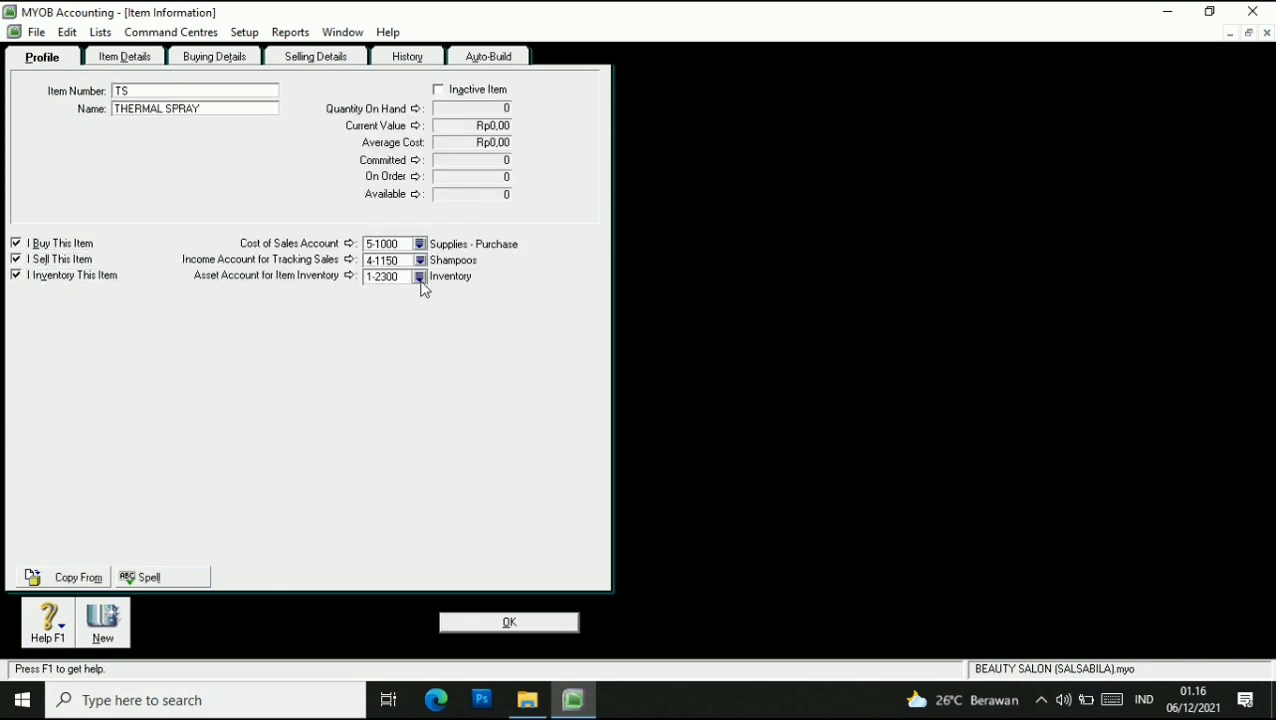
# Give THERMAL SPRAY income account 4-1400 and selling price Rp400.000, then close the Items List.
pyautogui.click(419, 260)
pyautogui.write('4-1400')
pyautogui.press('Return')
pyautogui.click(214, 56)
pyautogui.click(315, 56)
pyautogui.write('400000')
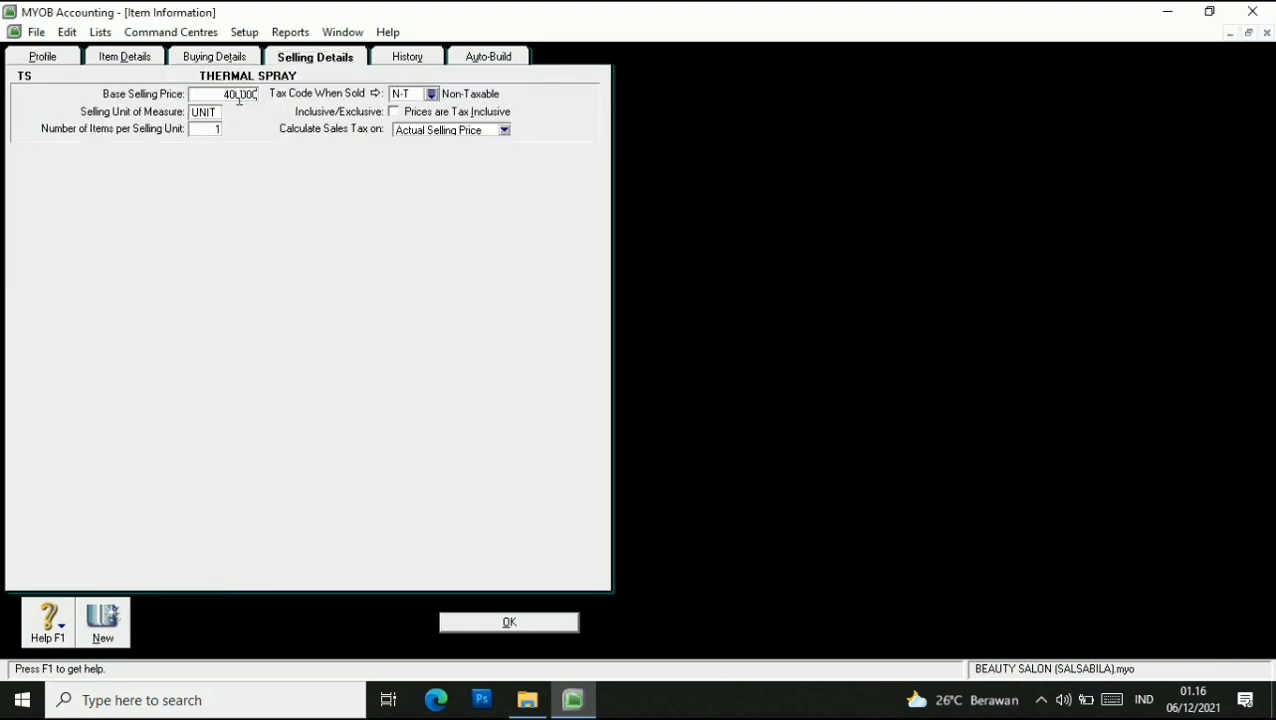
pyautogui.click(480, 621)
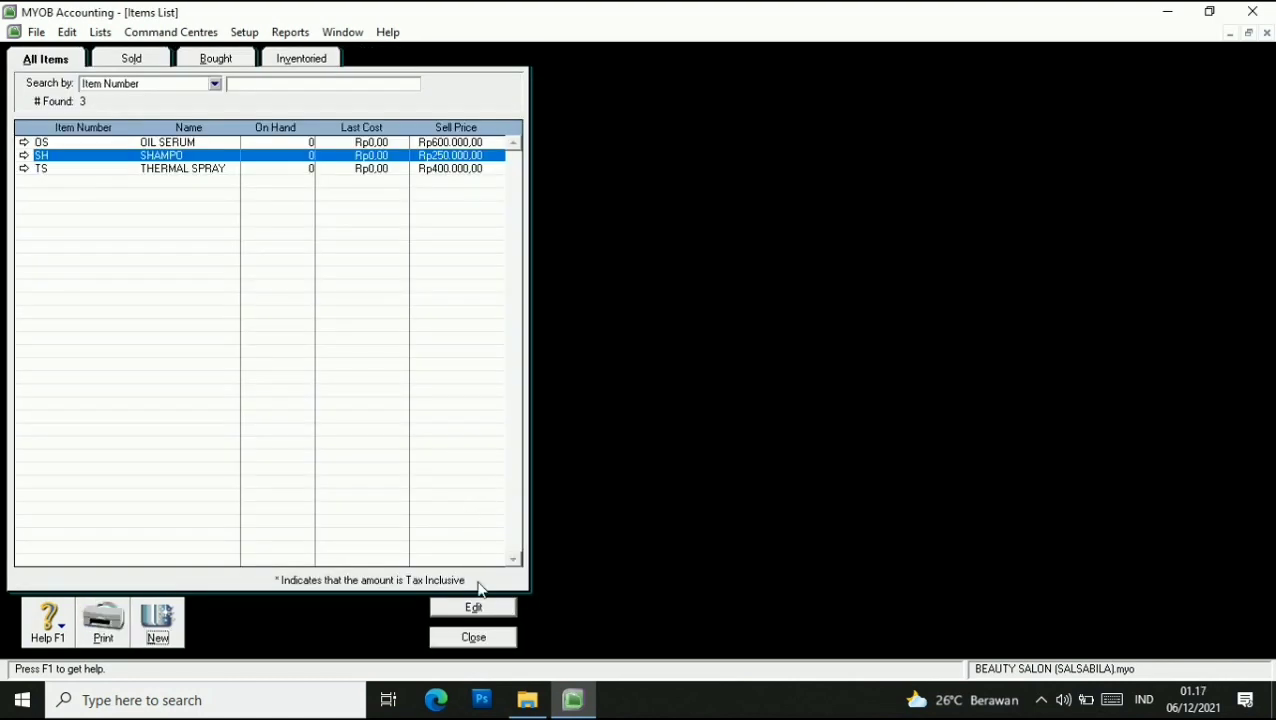
pyautogui.click(484, 639)
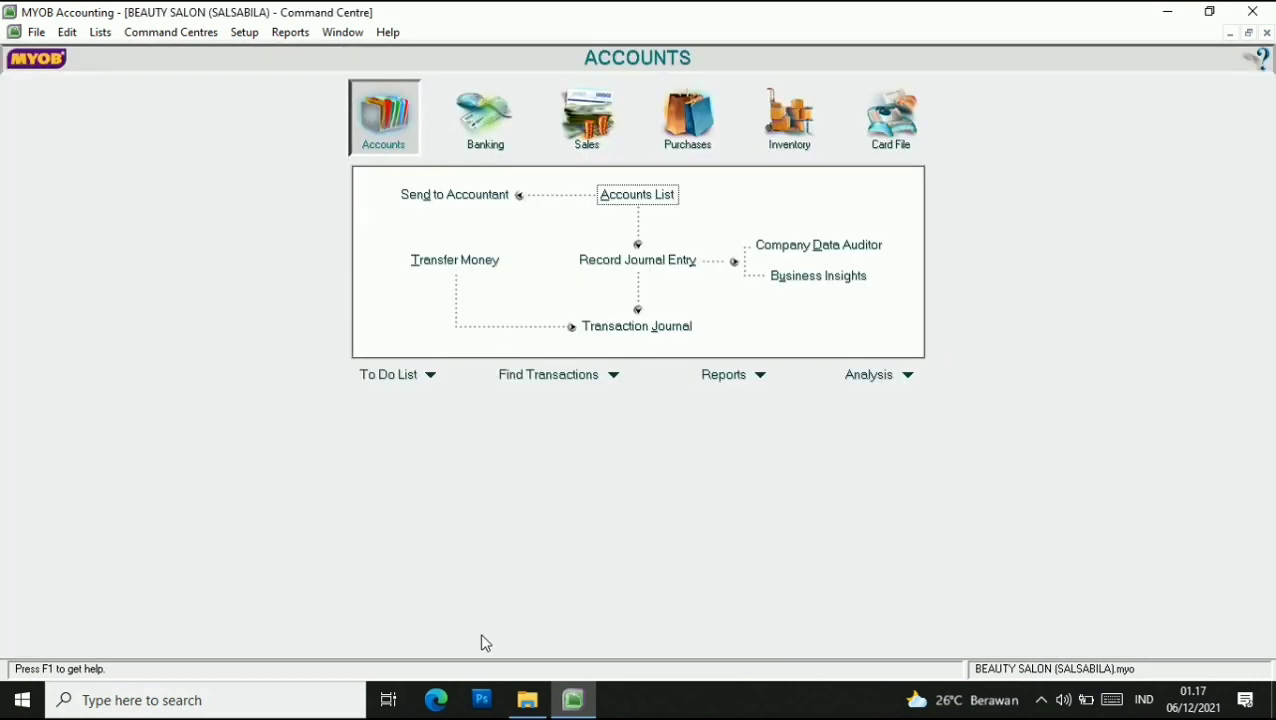
# In Account Opening Balances, enter Shop Equip at Cost as 180.000.000.
pyautogui.click(244, 32)
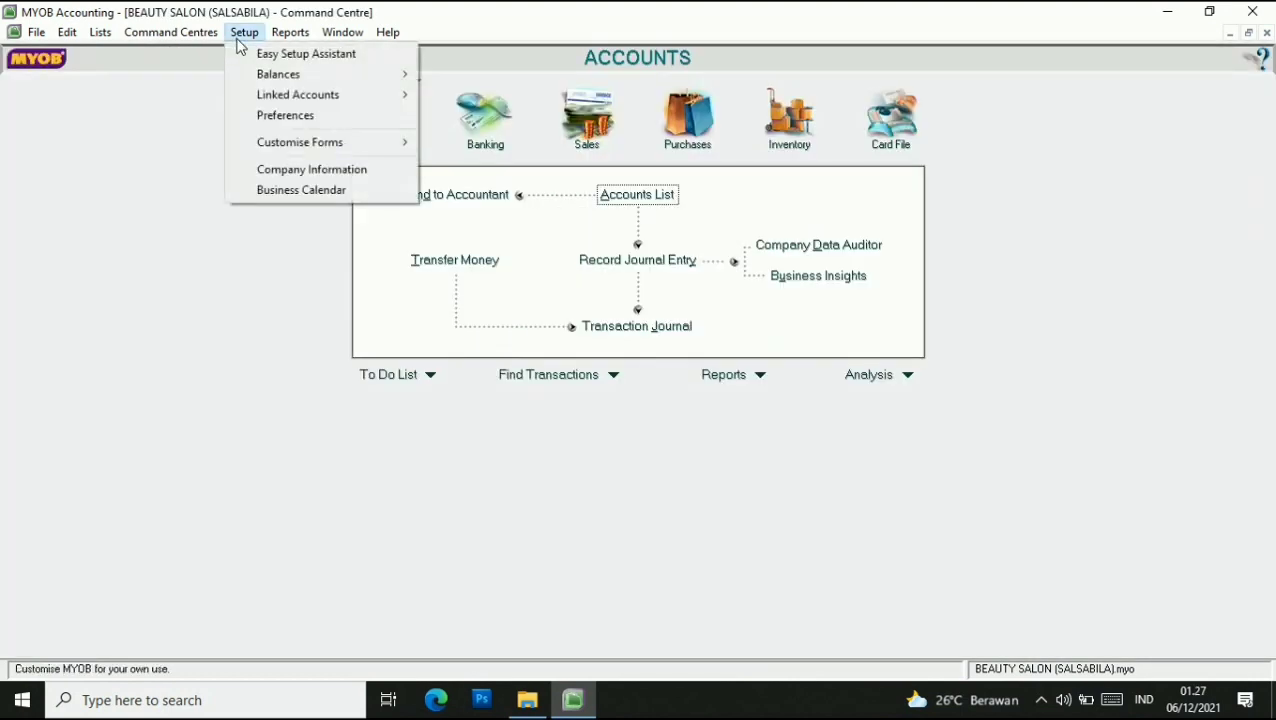
pyautogui.moveTo(333, 75)
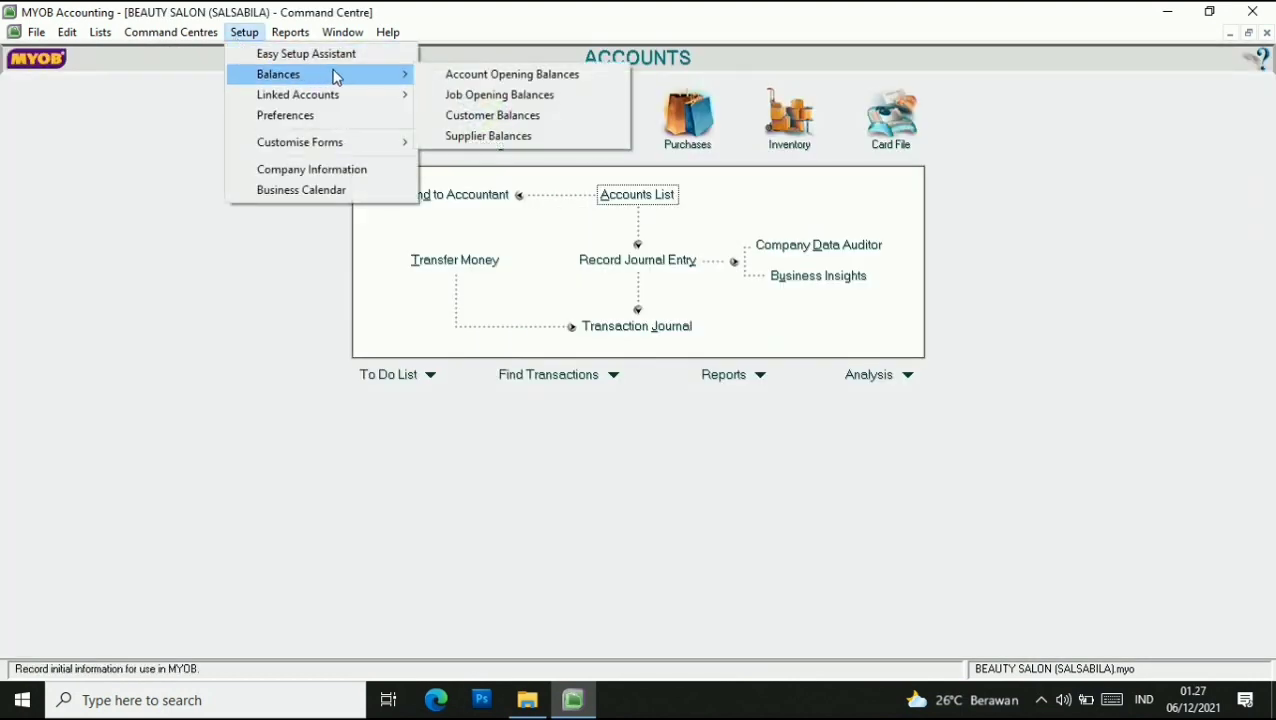
pyautogui.click(447, 75)
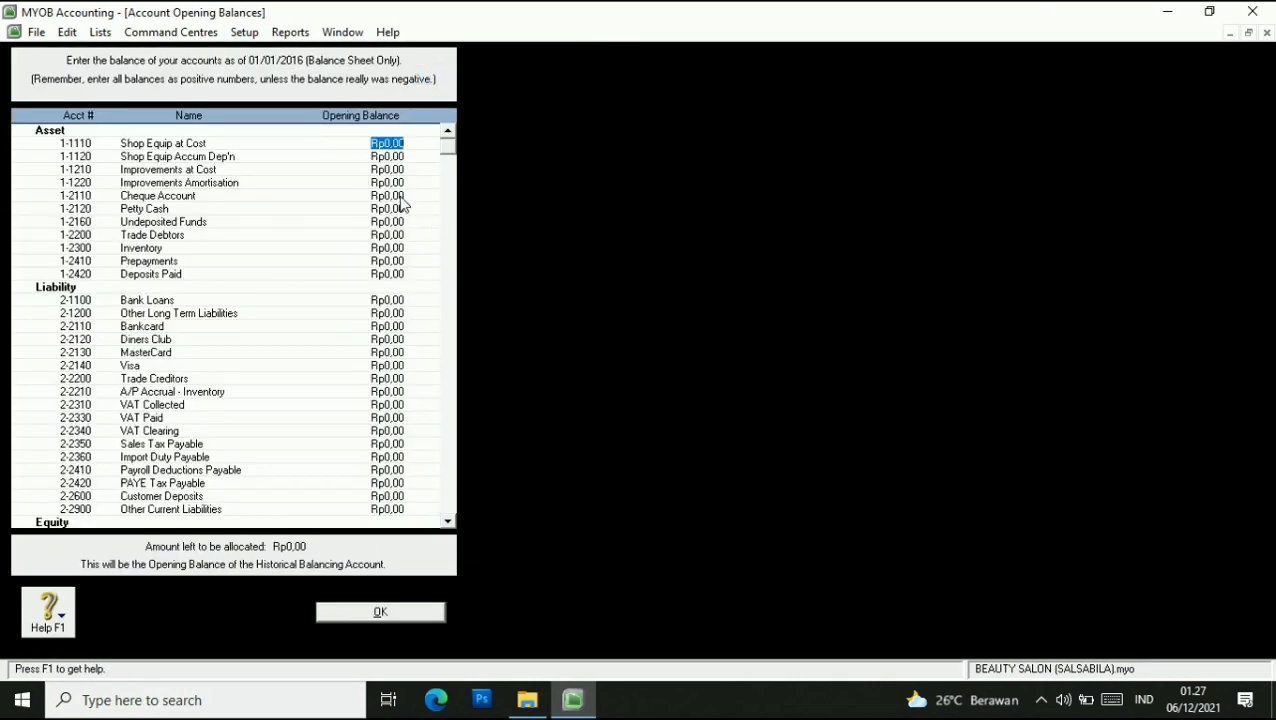
pyautogui.click(322, 182)
pyautogui.click(338, 144)
pyautogui.write('18000000')
pyautogui.press('Tab')
pyautogui.click(366, 143)
pyautogui.click(371, 148)
pyautogui.doubleClick(371, 148)
pyautogui.write('180000000')
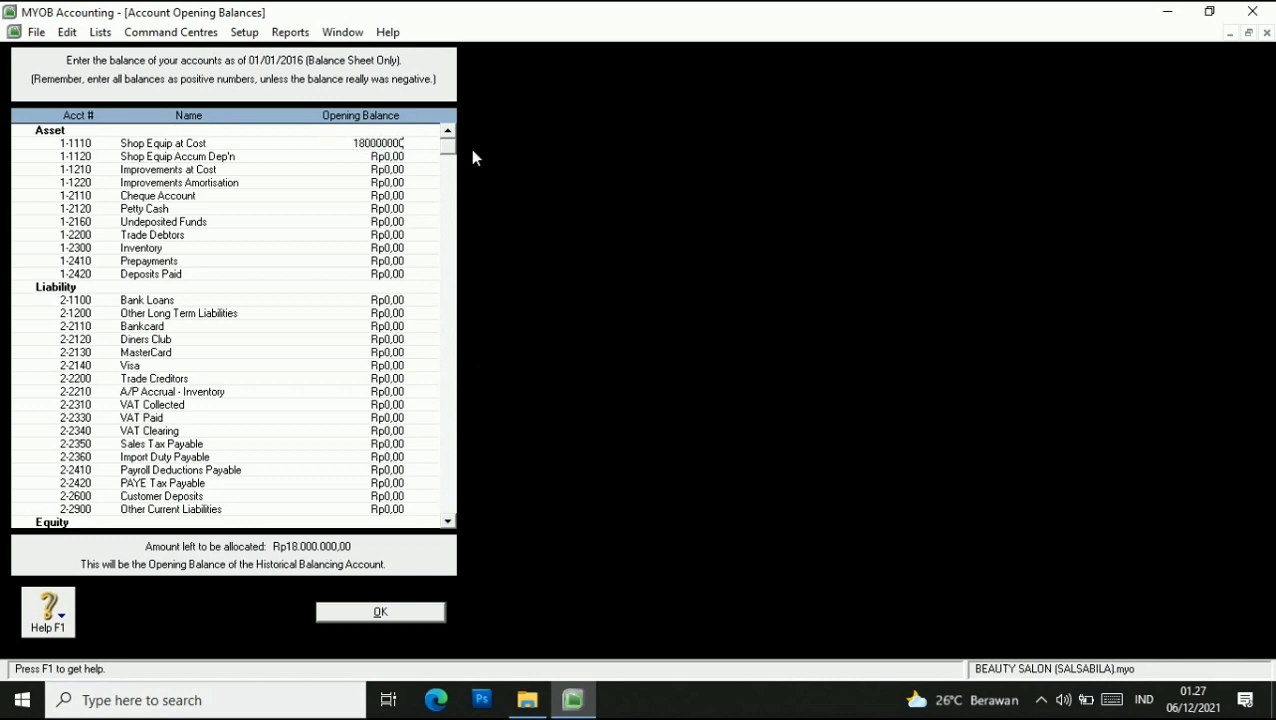
pyautogui.click(387, 157)
# Enter accumulated depreciation as a negative -Rp15.000.000.
pyautogui.write('15000000')
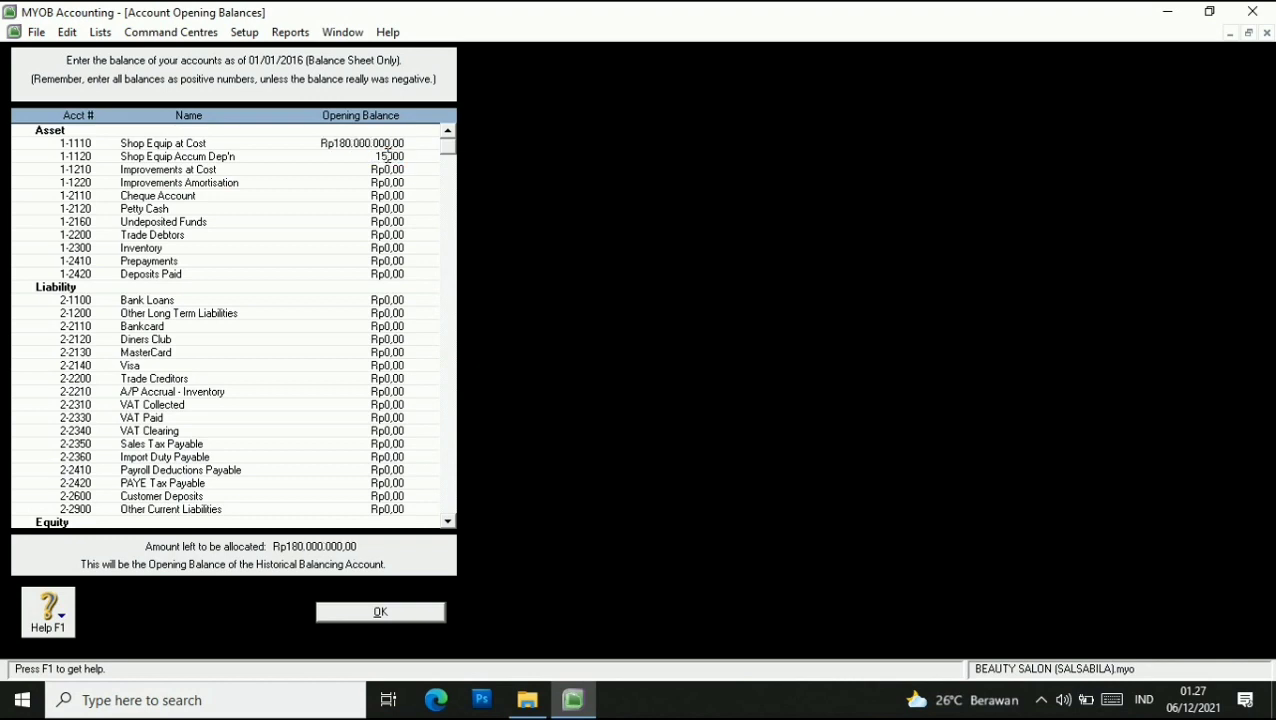
pyautogui.click(396, 170)
pyautogui.click(390, 157)
pyautogui.doubleClick(392, 157)
pyautogui.write('-Rp15.000.000')
pyautogui.click(404, 172)
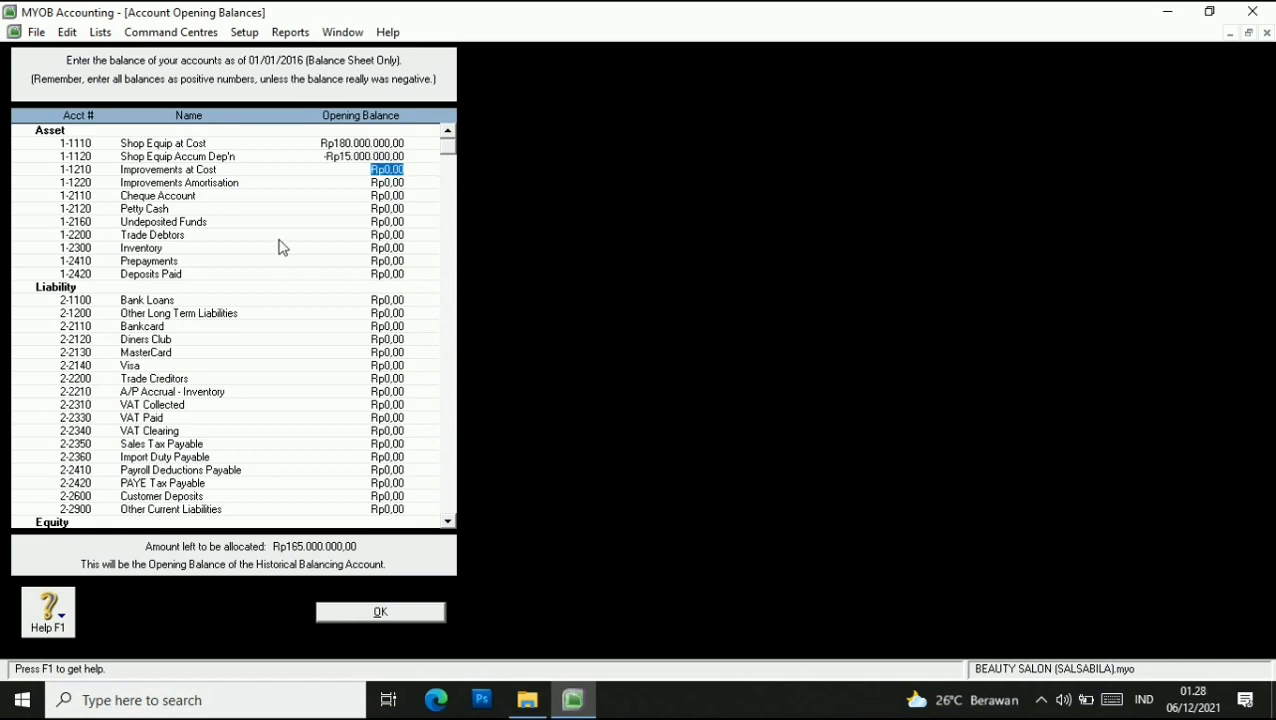
# Enter Cheque Account Rp300.000.000, Petty Cash Rp100.000.000, Trade Debtors Rp7.700.000 and Inventory Rp64.500.000.
pyautogui.click(405, 199)
pyautogui.write('30000')
pyautogui.press('Tab')
pyautogui.write('100000000')
pyautogui.press('Tab')
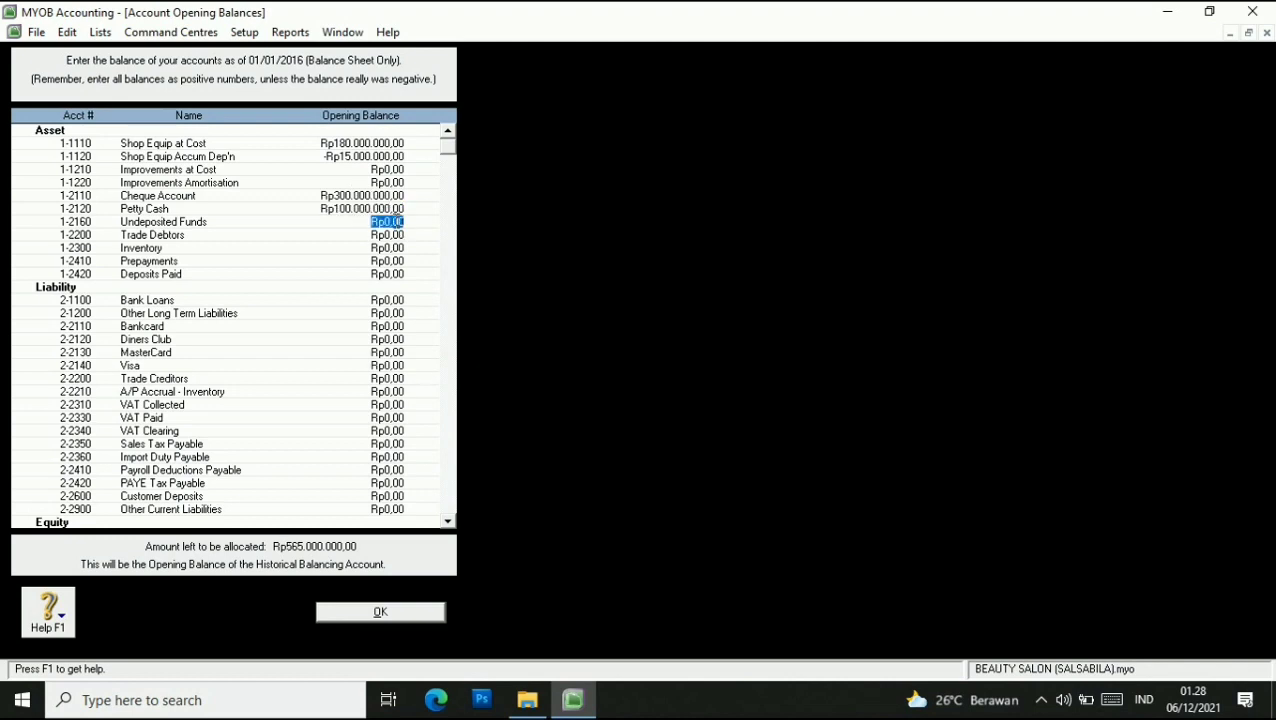
pyautogui.click(387, 236)
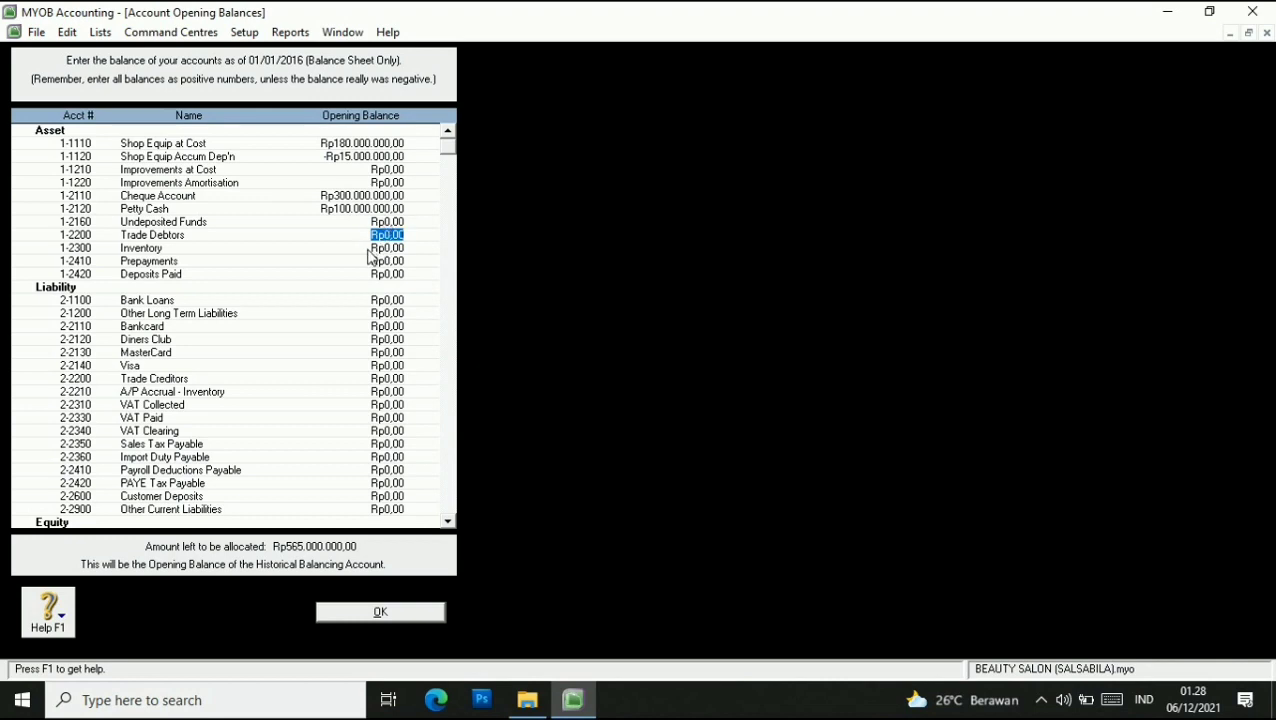
pyautogui.write('7700000')
pyautogui.press('Tab')
pyautogui.write('64500000')
pyautogui.press('Tab')
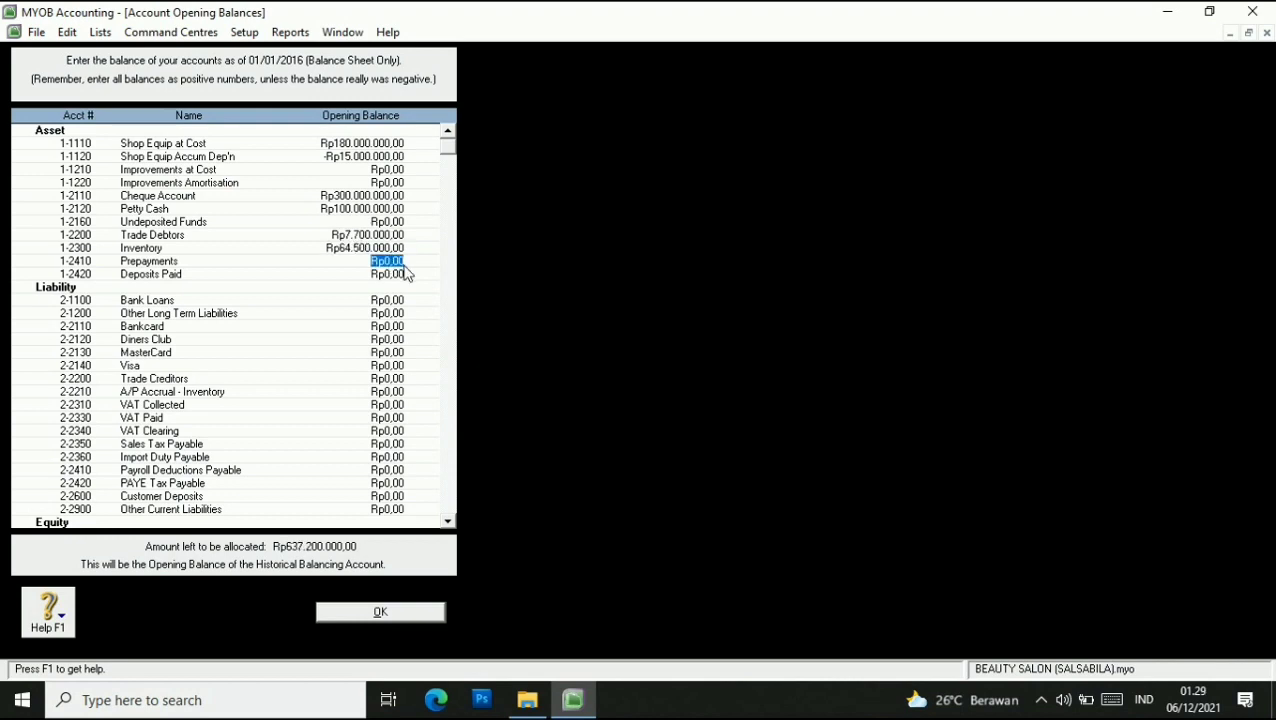
# Enter Trade Creditors 99000, VAT Collected 700000 and VAT Paid -900000 opening balances.
pyautogui.click(396, 380)
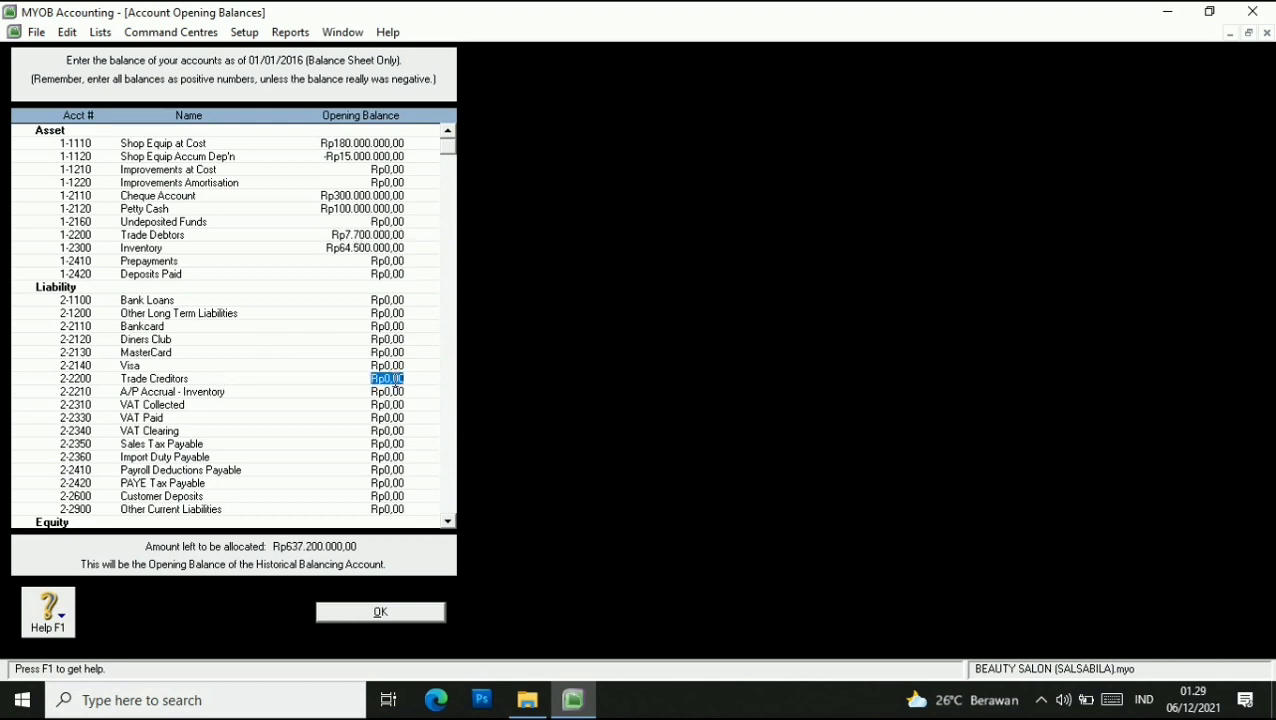
pyautogui.write('99000')
pyautogui.press('Tab')
pyautogui.click(374, 404)
pyautogui.write('700000')
pyautogui.press('Tab')
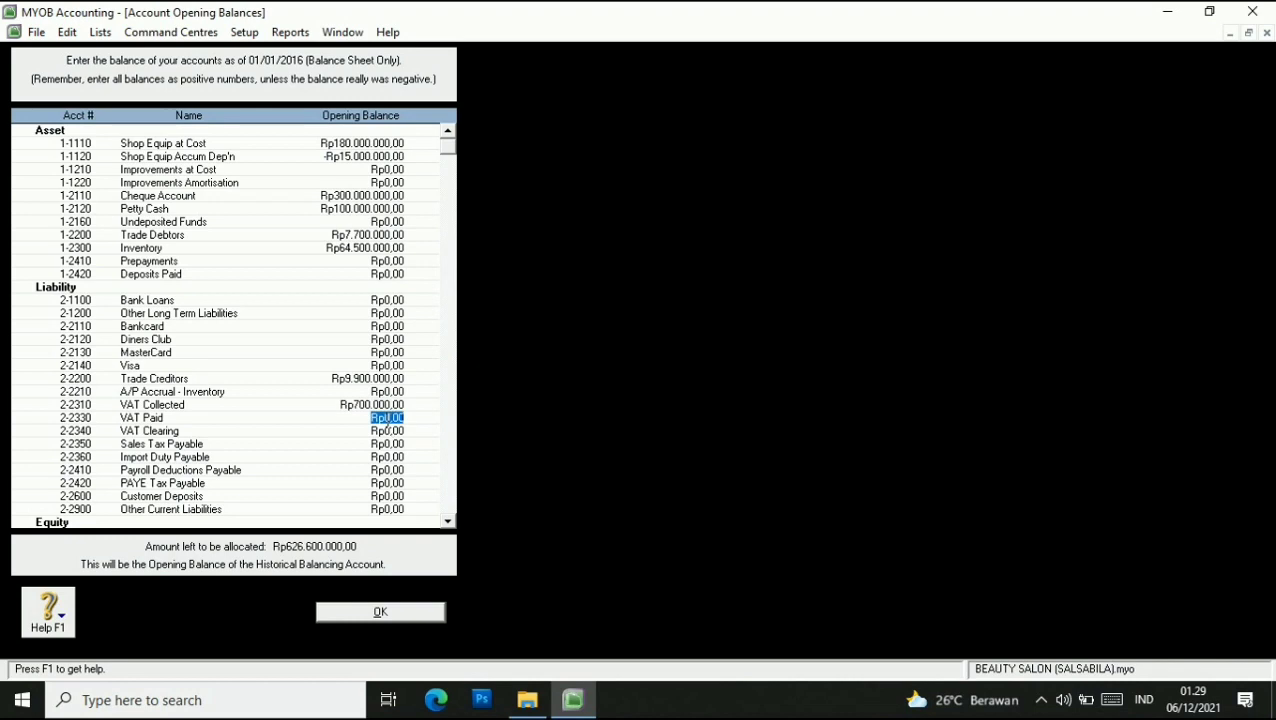
pyautogui.write('-900000')
pyautogui.press('Tab')
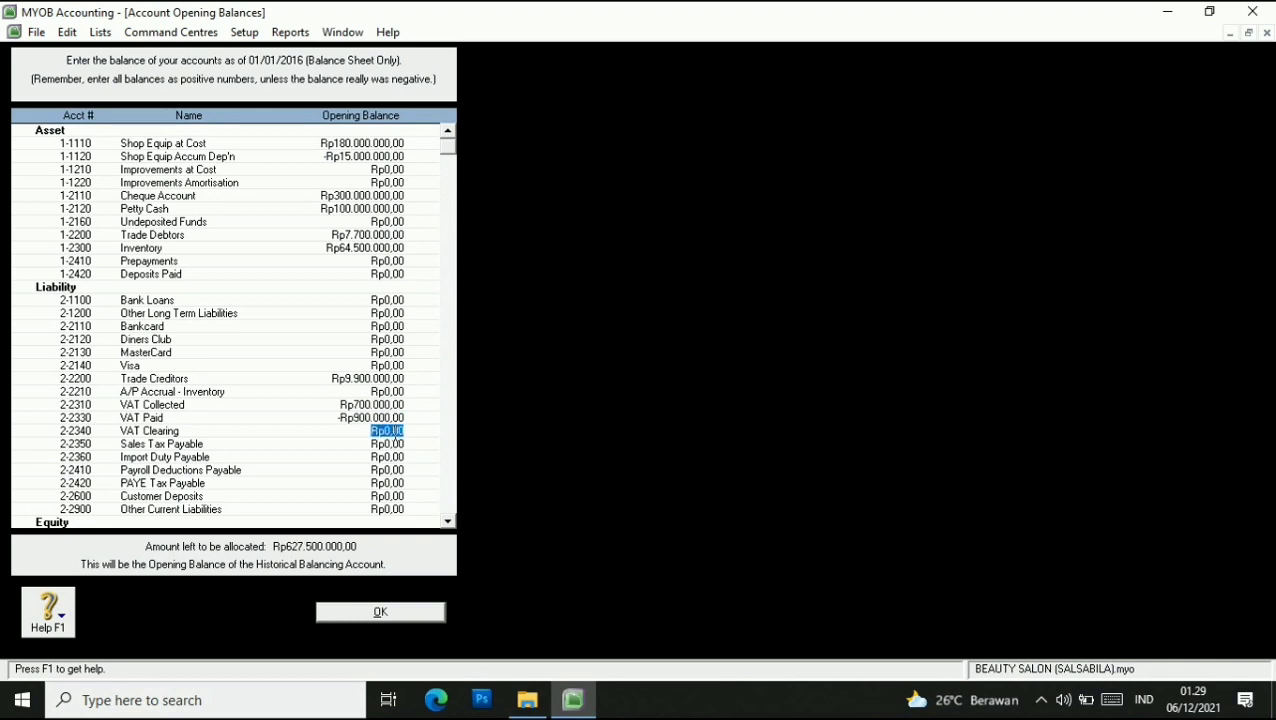
# Enter Capital Rp550.000.000 and Retained Earnings Rp77.500.000, then save the opening balances.
pyautogui.scroll(-1, 332, 415)
pyautogui.click(383, 496)
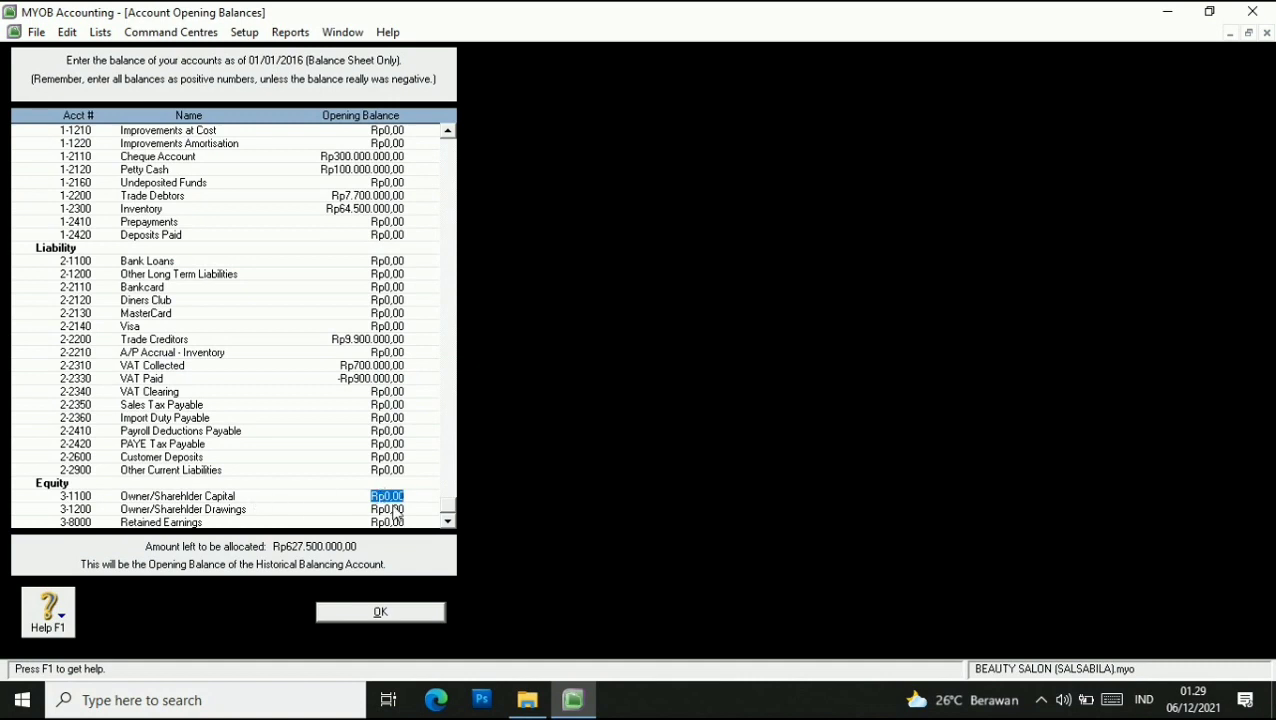
pyautogui.write('550000000')
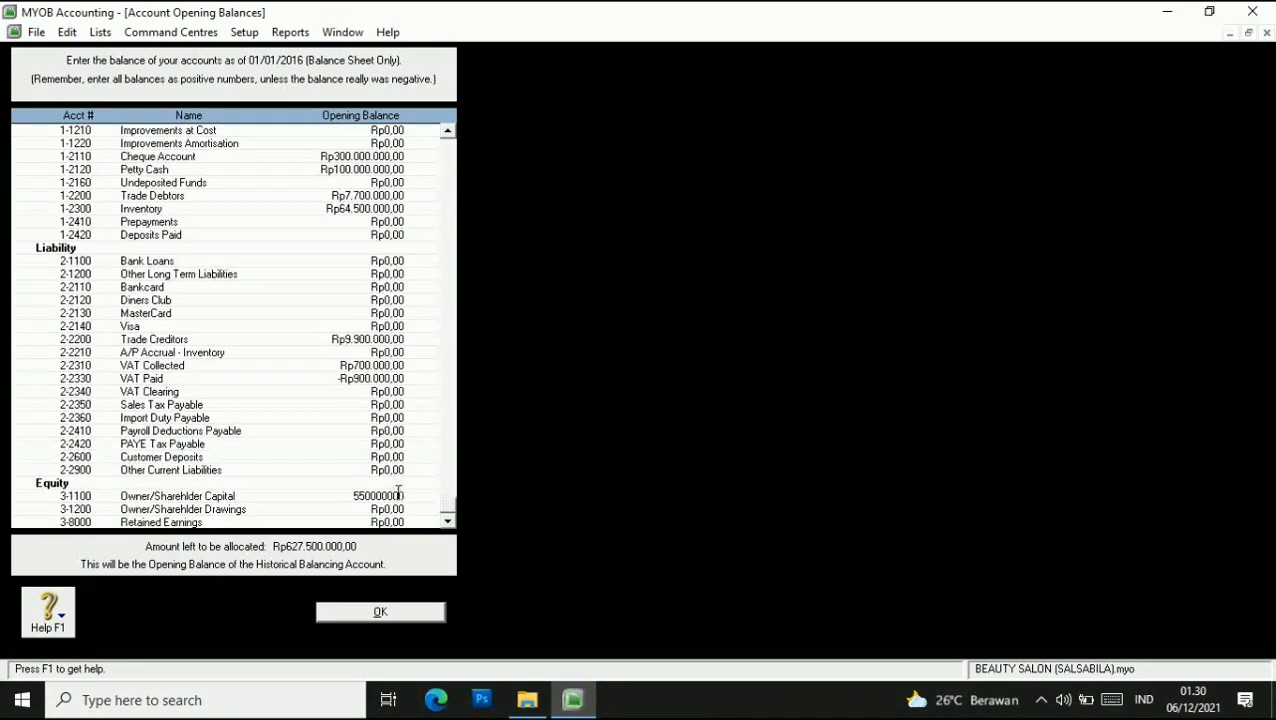
pyautogui.click(390, 523)
pyautogui.write('77500000')
pyautogui.click(393, 510)
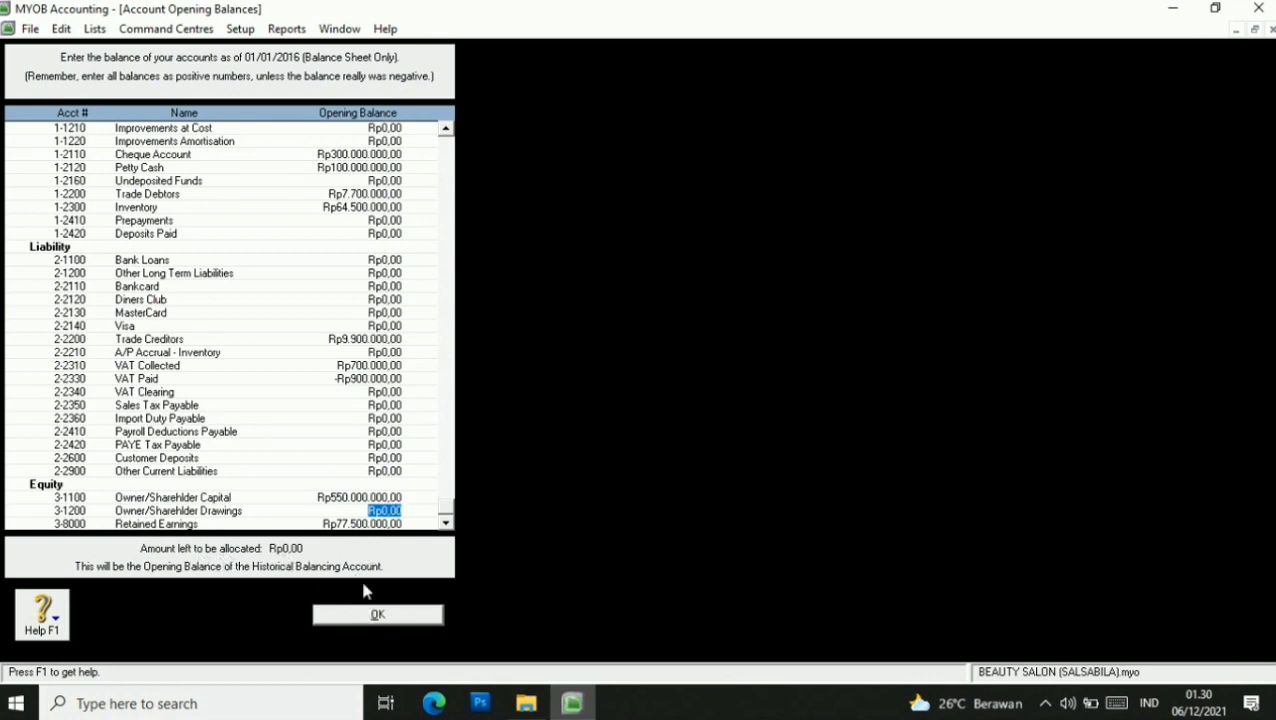
pyautogui.click(378, 615)
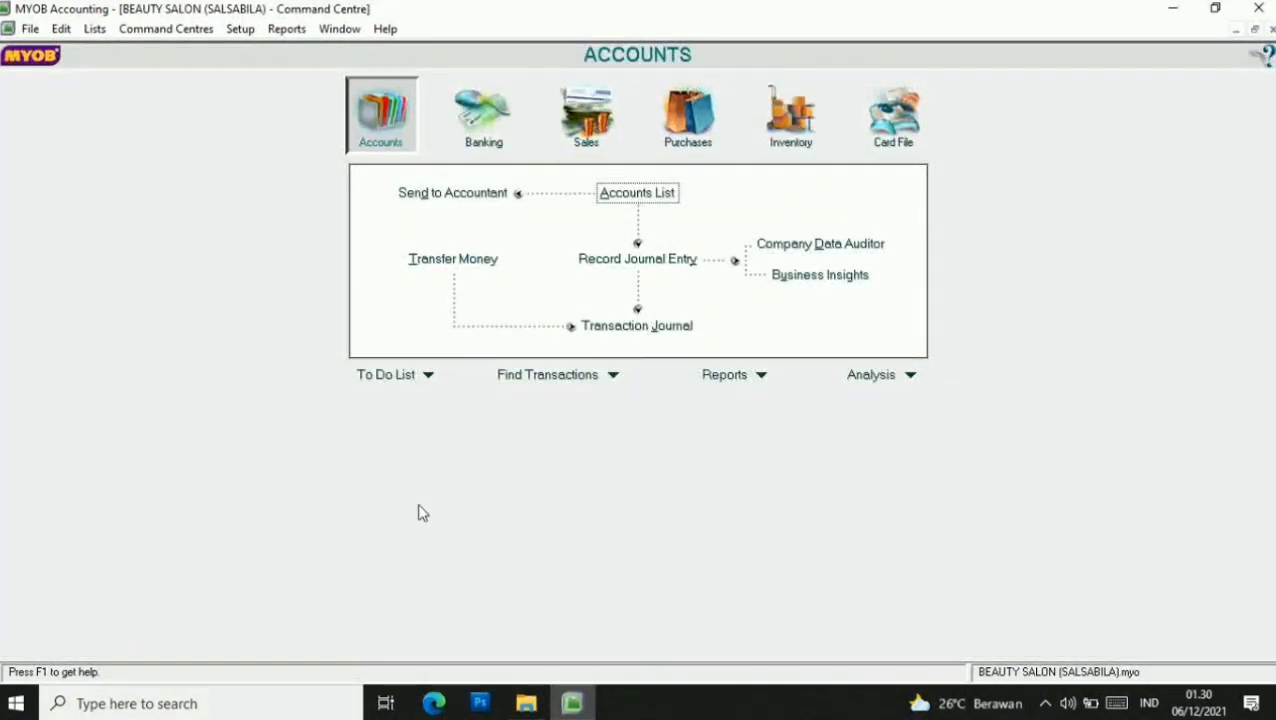
# From Setup > Balances > Customer Balances, open WELLA's customer detail and start a historical sale.
pyautogui.click(240, 28)
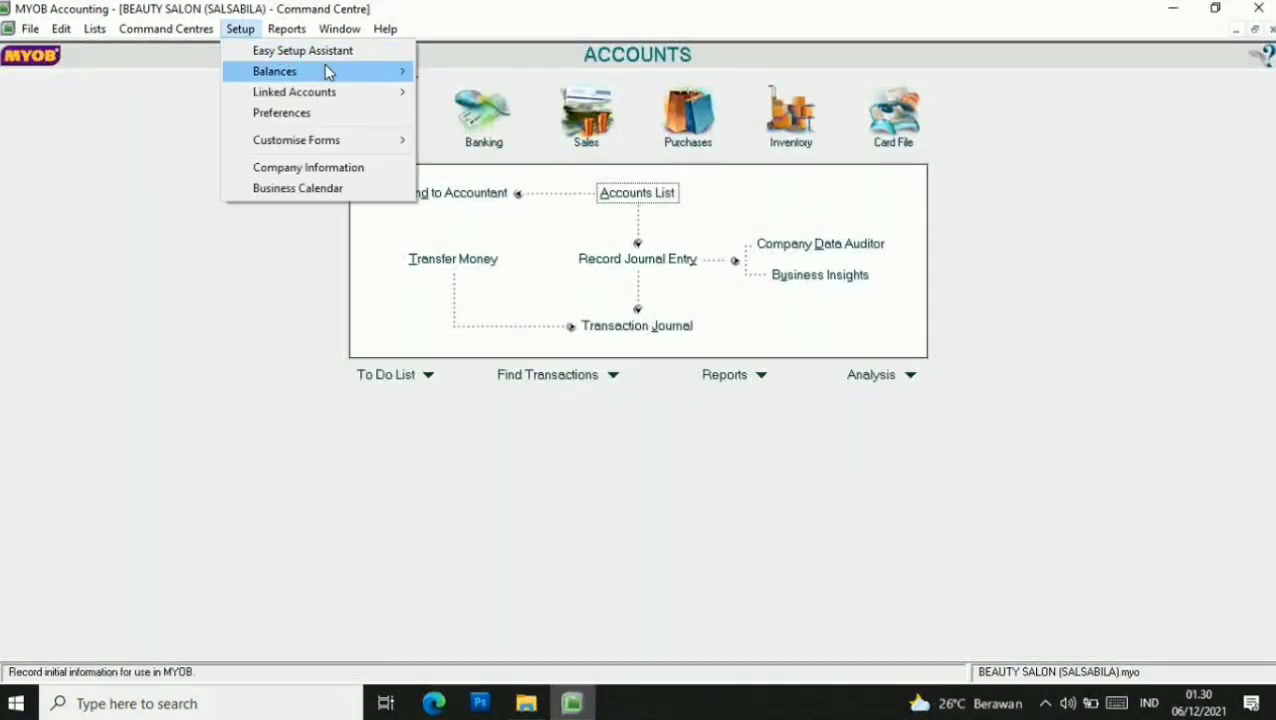
pyautogui.moveTo(337, 69)
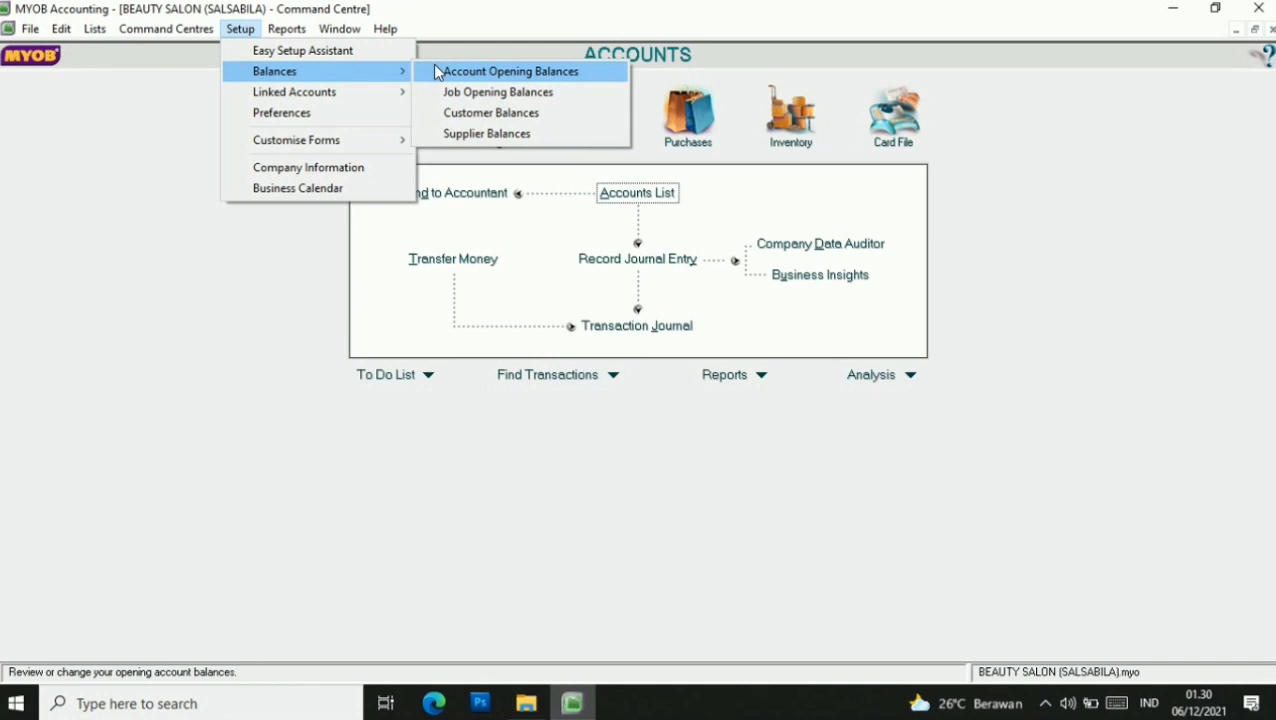
pyautogui.click(468, 113)
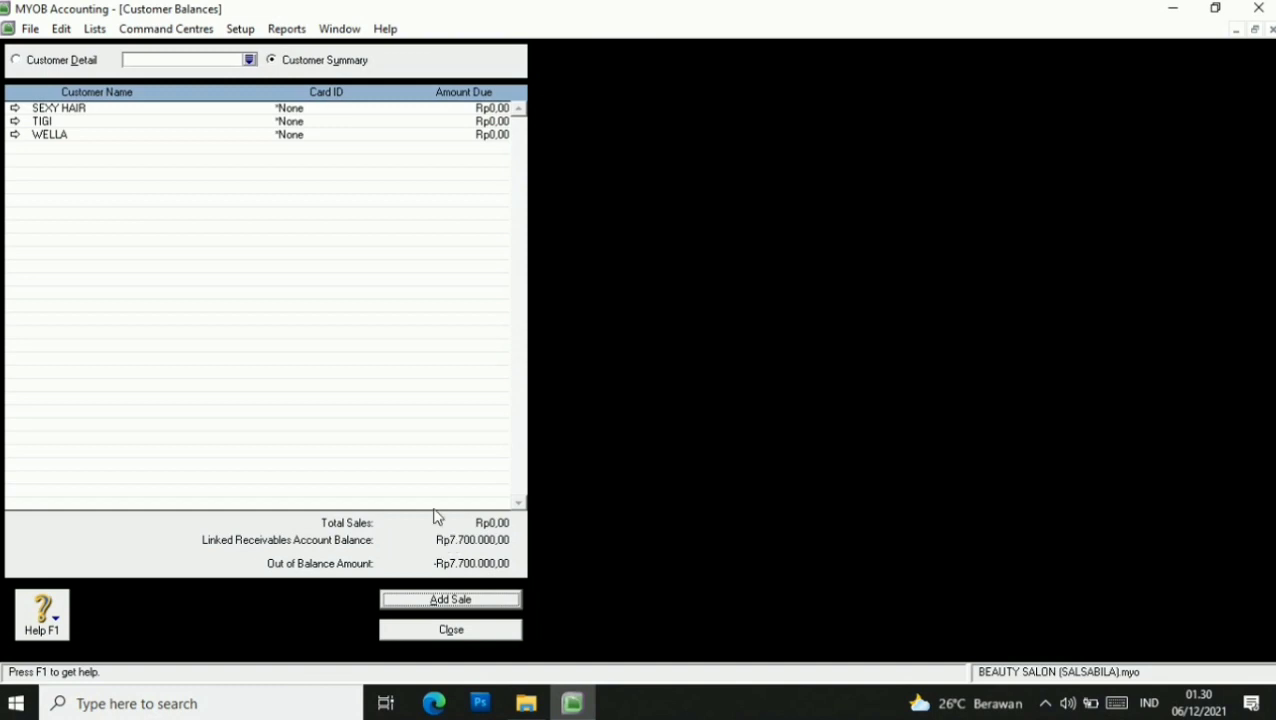
pyautogui.click(249, 62)
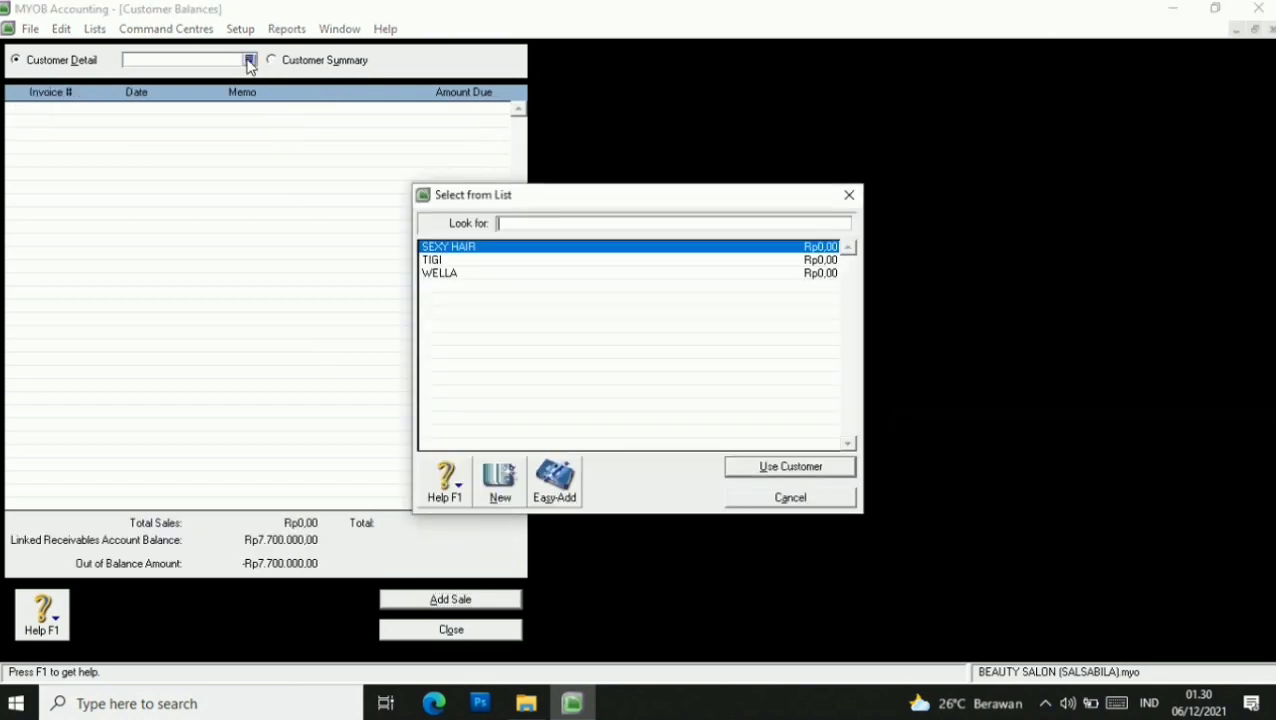
pyautogui.click(460, 279)
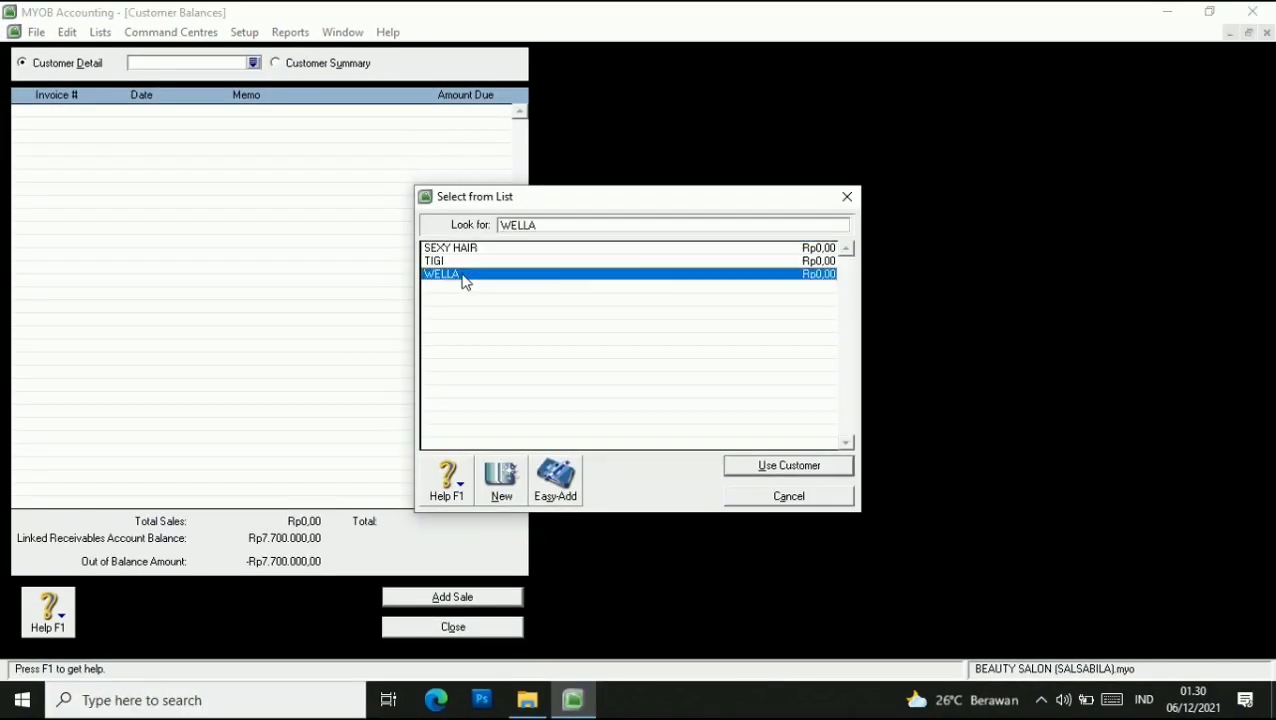
pyautogui.click(764, 472)
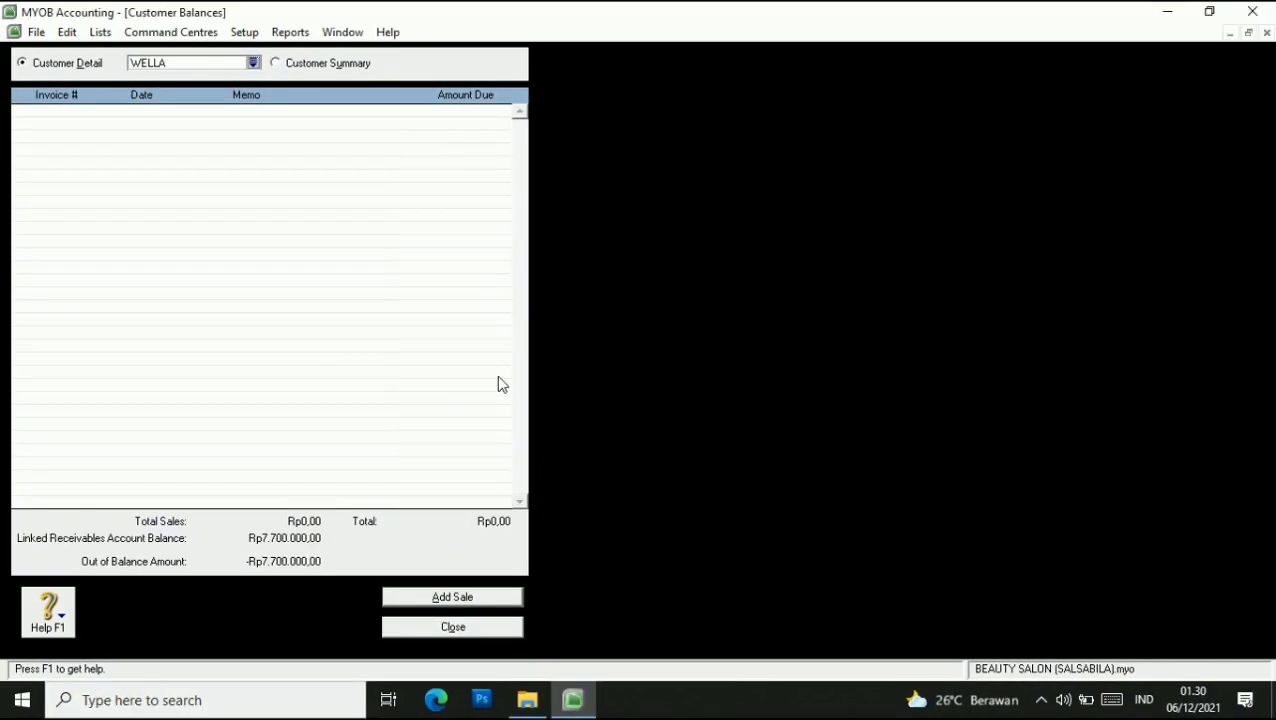
pyautogui.click(460, 599)
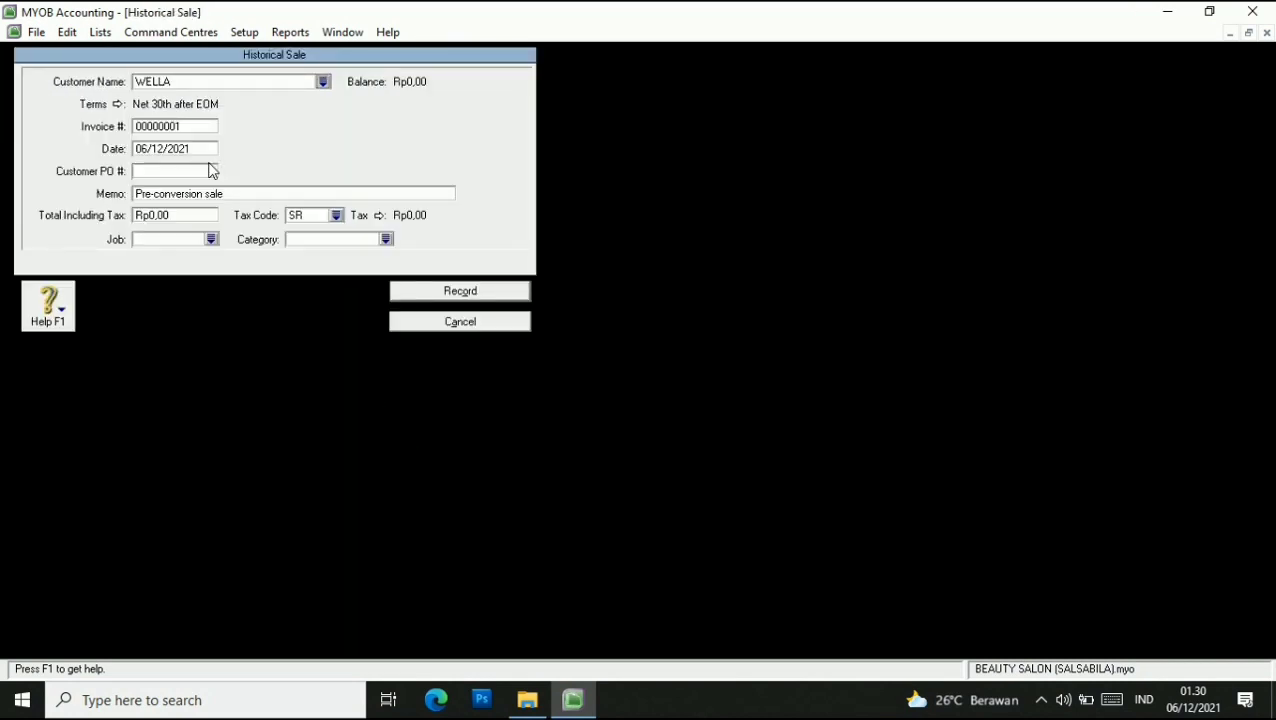
# Set invoice S-150001, date 30/12/2015 and customer PO WL-150001 on WELLA's historical sale.
pyautogui.click(191, 128)
pyautogui.write('S-150001')
pyautogui.click(199, 149)
pyautogui.write('30/12/2021')
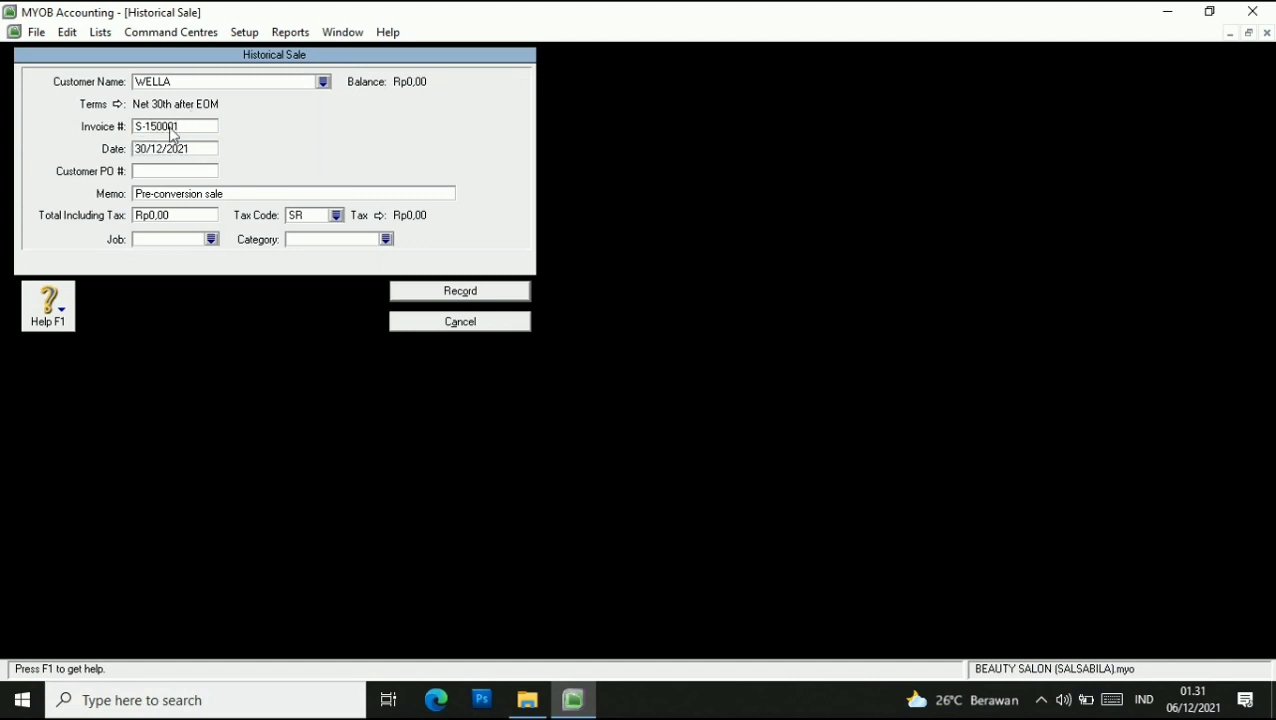
pyautogui.press('BackSpace')
pyautogui.press('BackSpace')
pyautogui.write('15')
pyautogui.click(167, 169)
pyautogui.write('WL-150001')
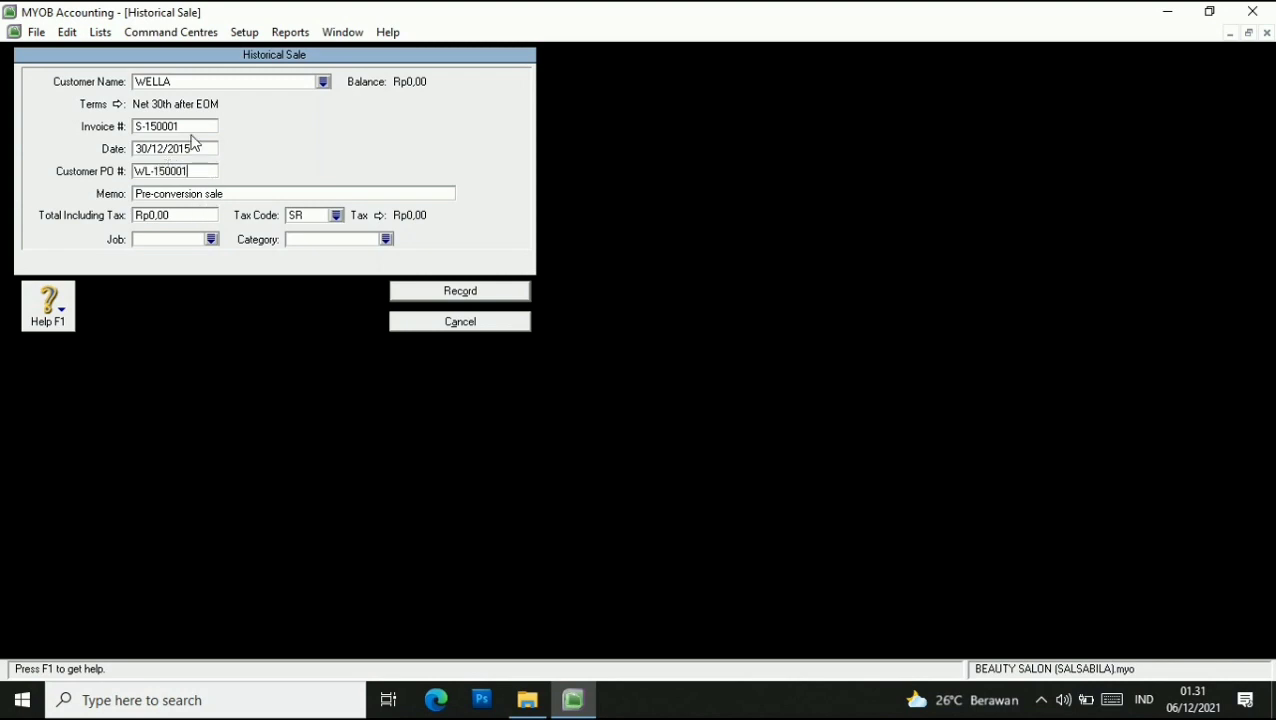
pyautogui.click(188, 127)
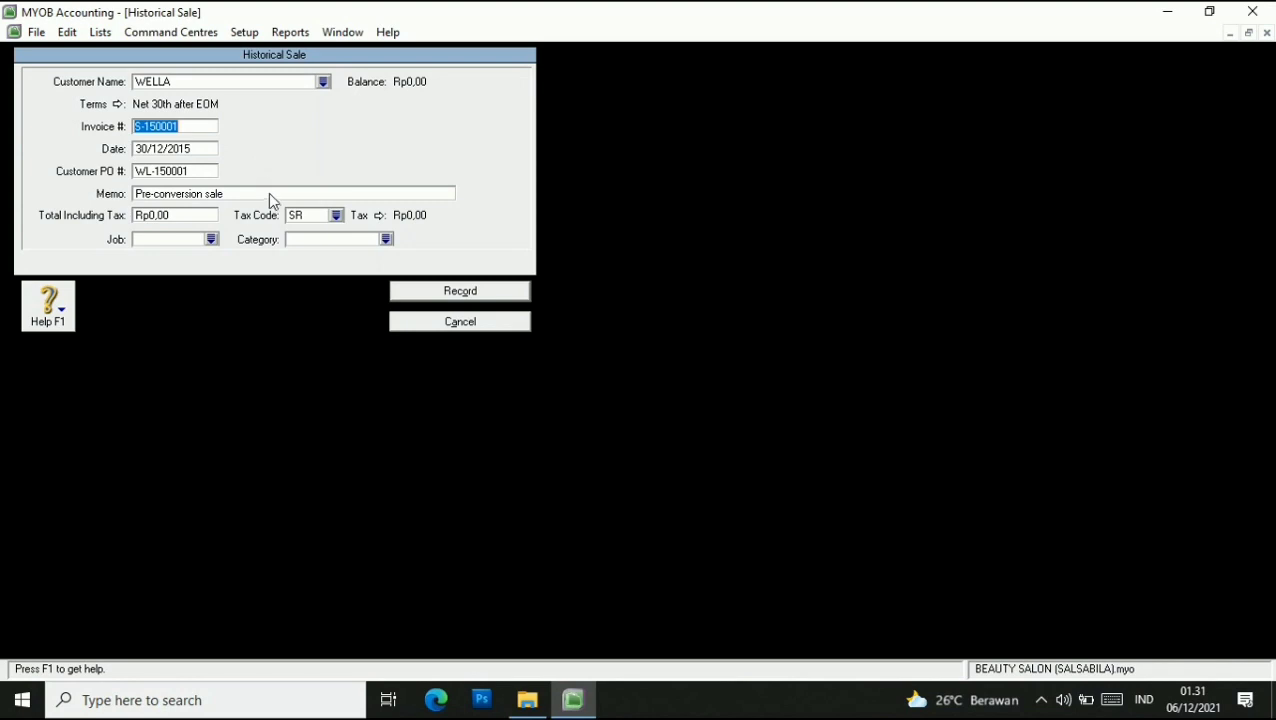
# Enter the total of Rp7.700.000 including tax, with tax code VAT and category BJR.
pyautogui.click(200, 214)
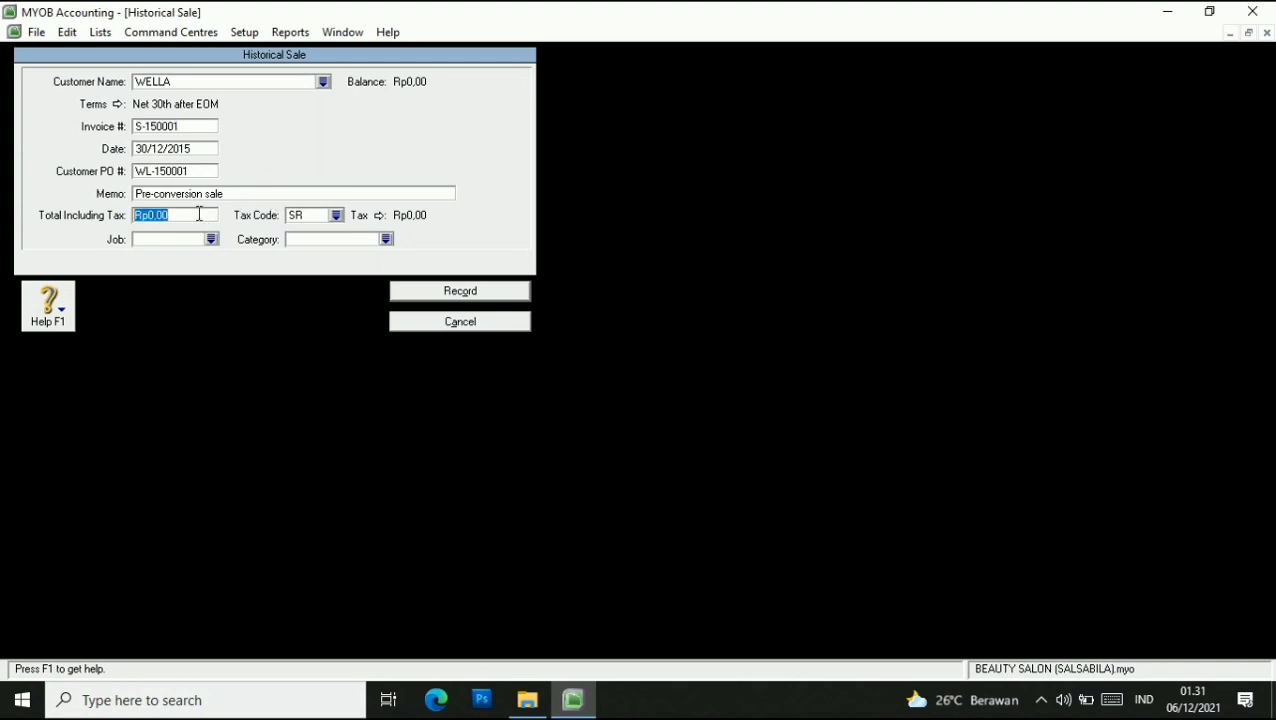
pyautogui.write('7.7')
pyautogui.write('00.00')
pyautogui.write('0')
pyautogui.click(313, 217)
pyautogui.click(337, 217)
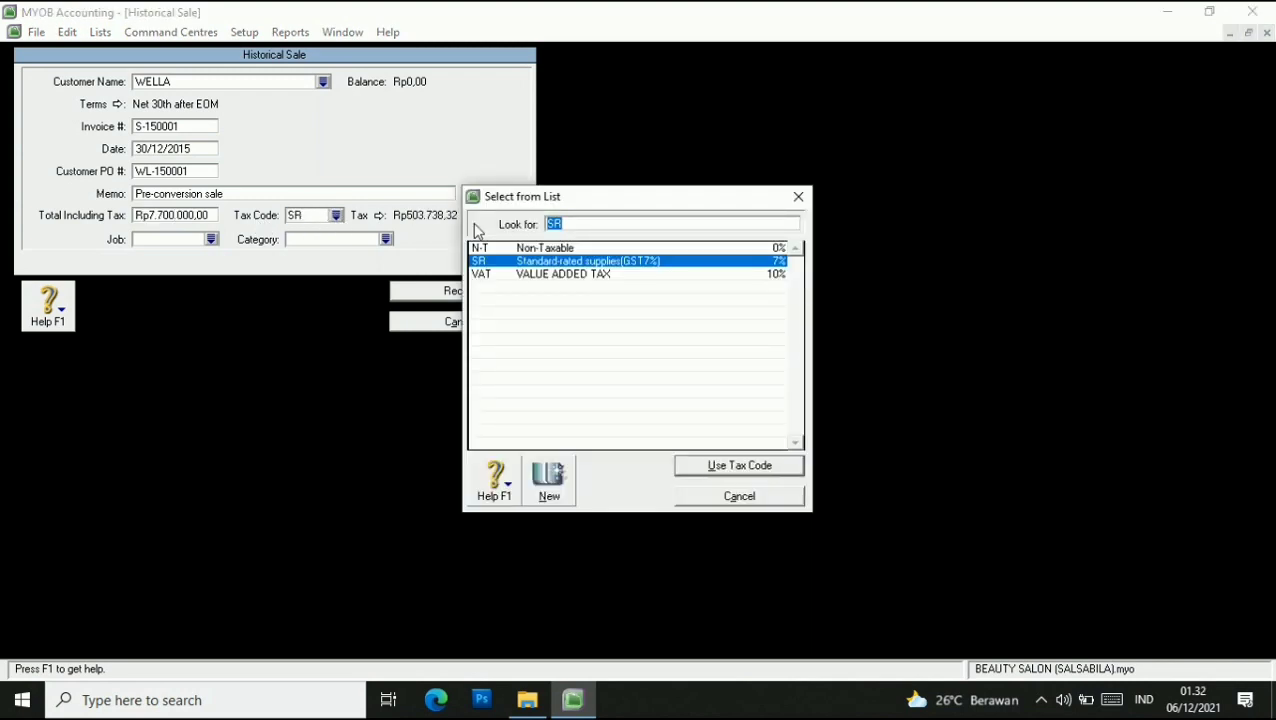
pyautogui.click(510, 278)
pyautogui.click(729, 467)
pyautogui.click(678, 433)
pyautogui.click(386, 239)
pyautogui.click(497, 257)
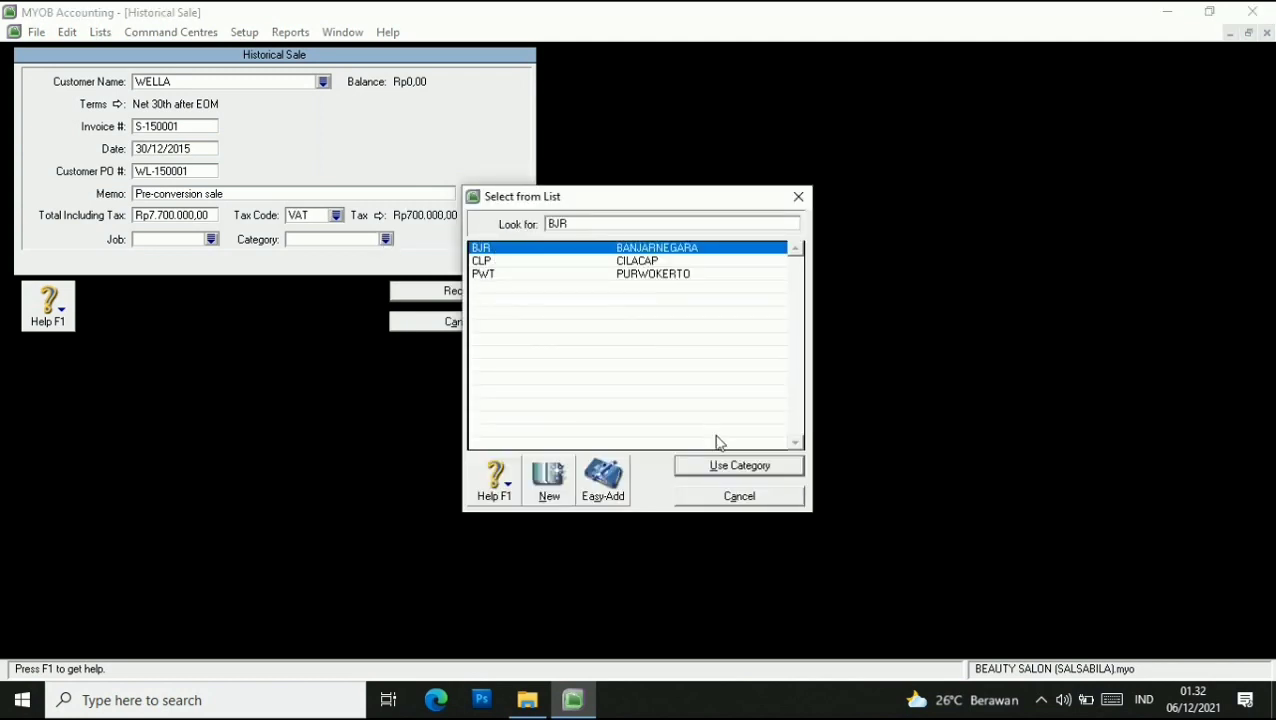
pyautogui.click(722, 463)
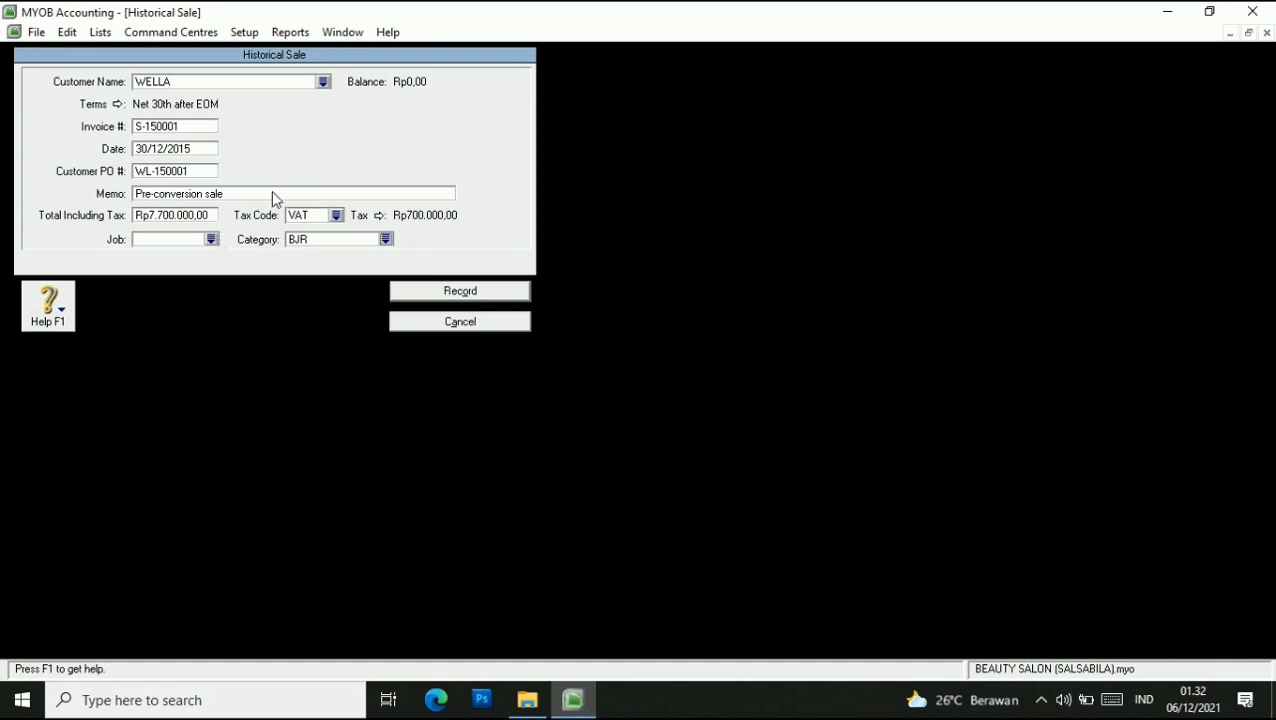
# Record WELLA's Rp7.700.000 historical sale S-150001 and confirm Rp0,00 out of balance.
pyautogui.click(1041, 700)
pyautogui.click(658, 431)
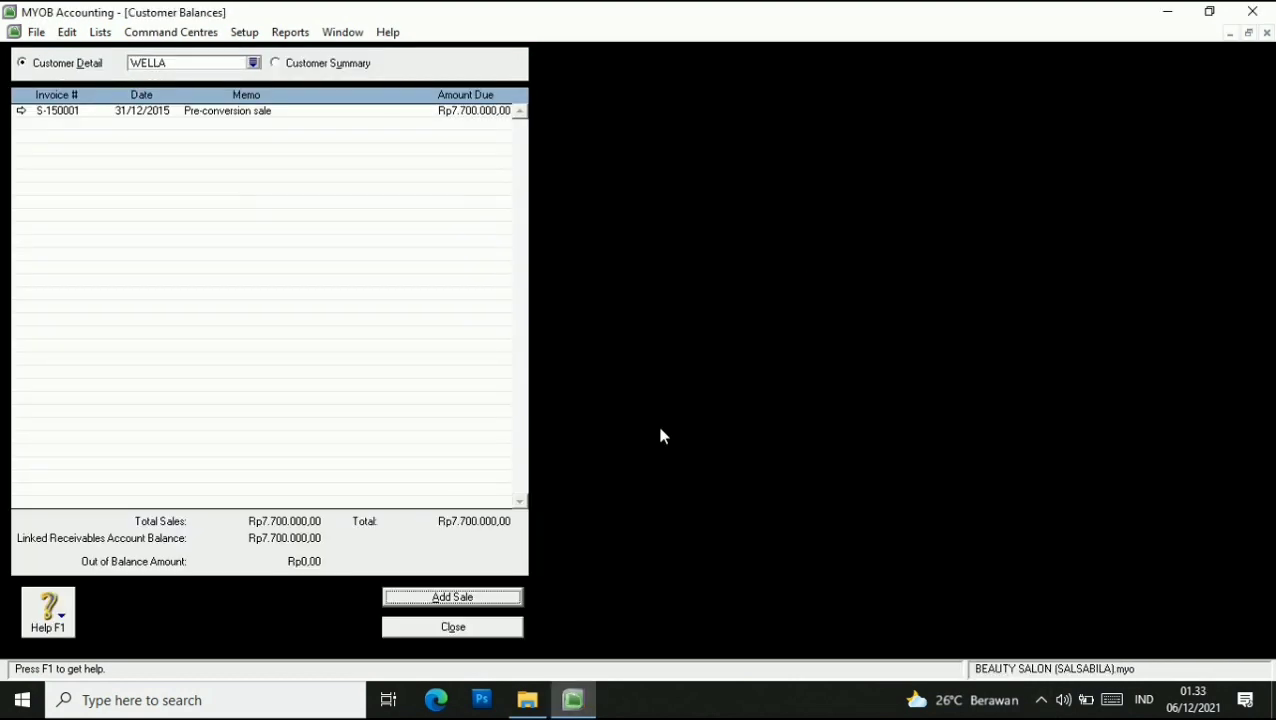
# From Setup > Balances > Supplier Balances, start a historical purchase for REDKEN.
pyautogui.click(470, 625)
pyautogui.click(250, 34)
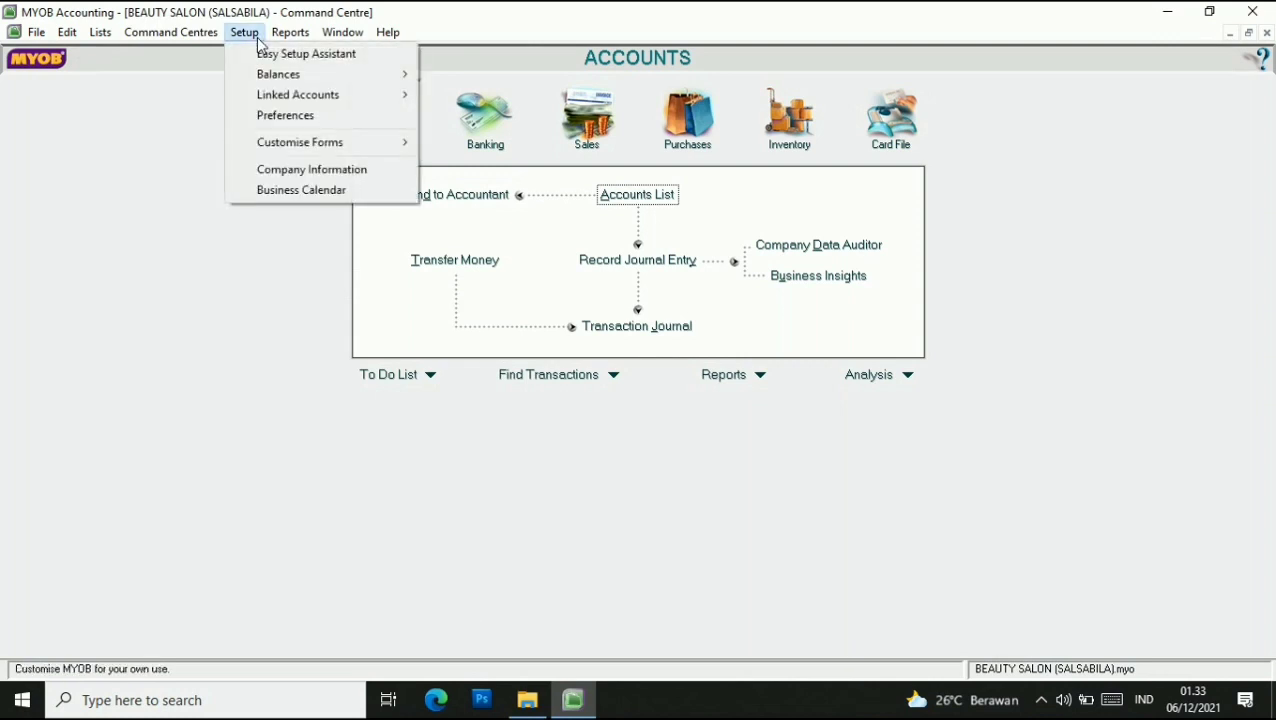
pyautogui.moveTo(280, 74)
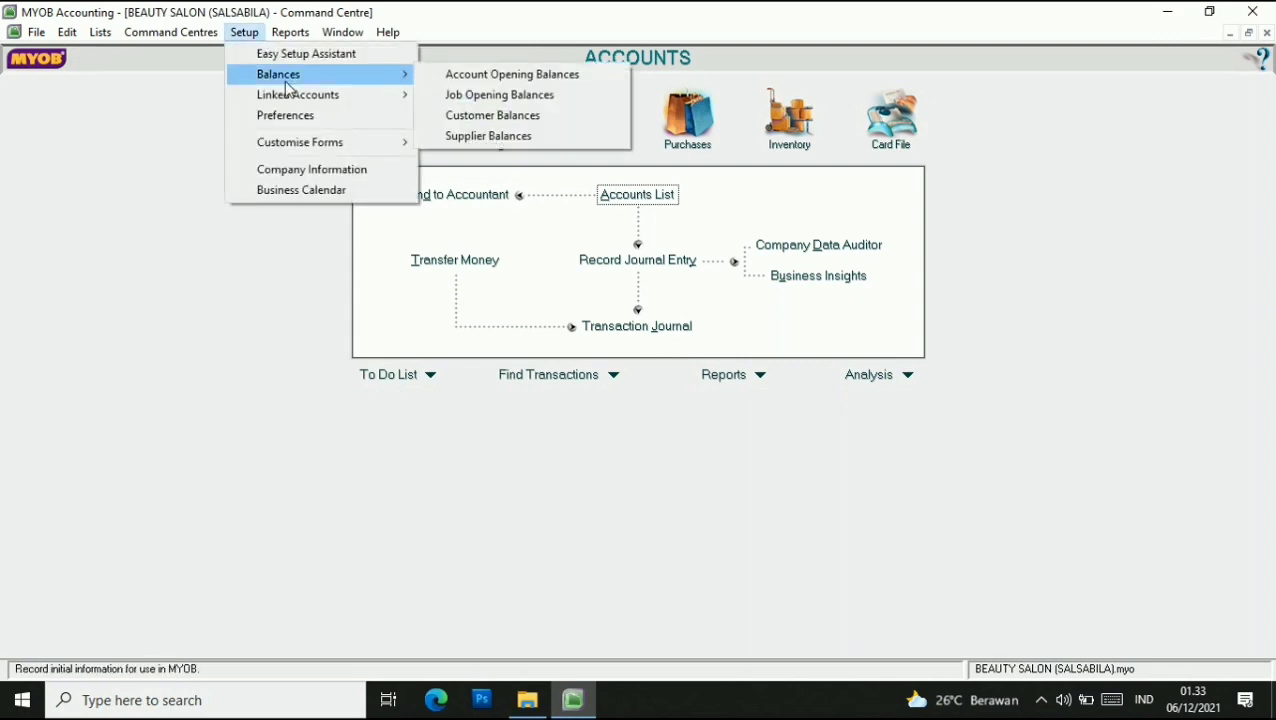
pyautogui.click(489, 137)
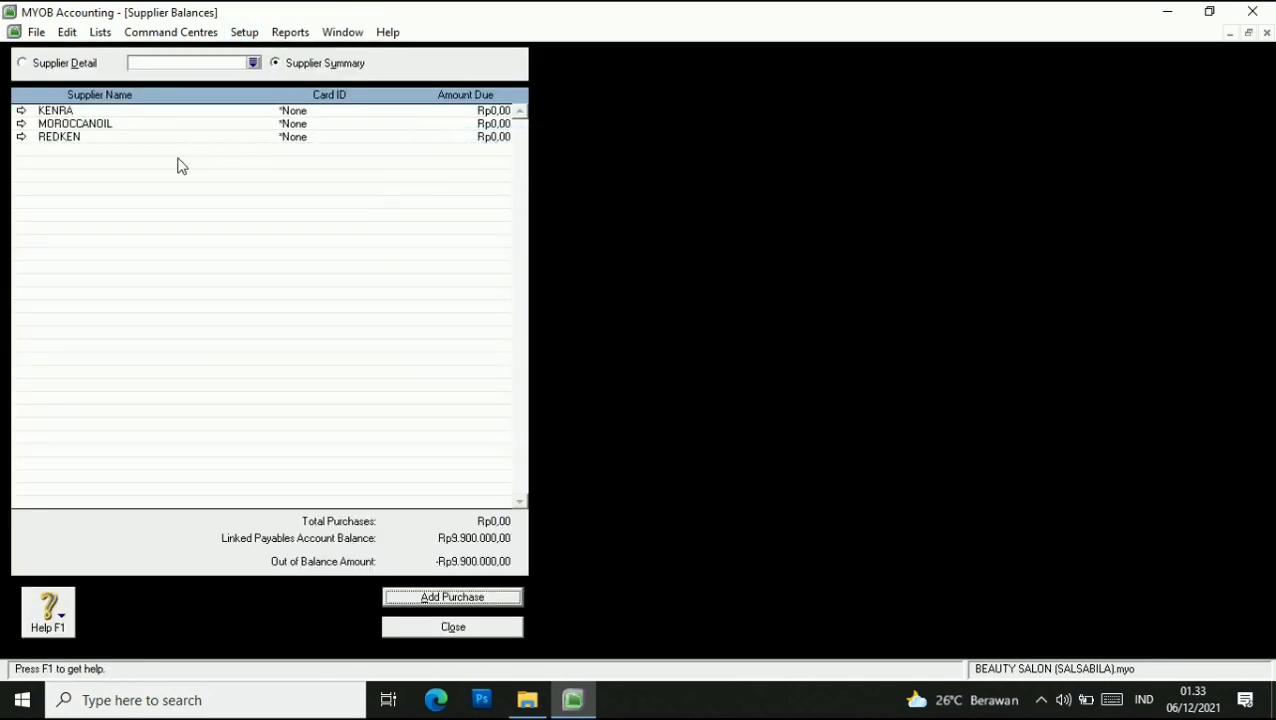
pyautogui.click(253, 62)
pyautogui.click(458, 274)
pyautogui.click(786, 466)
pyautogui.click(468, 597)
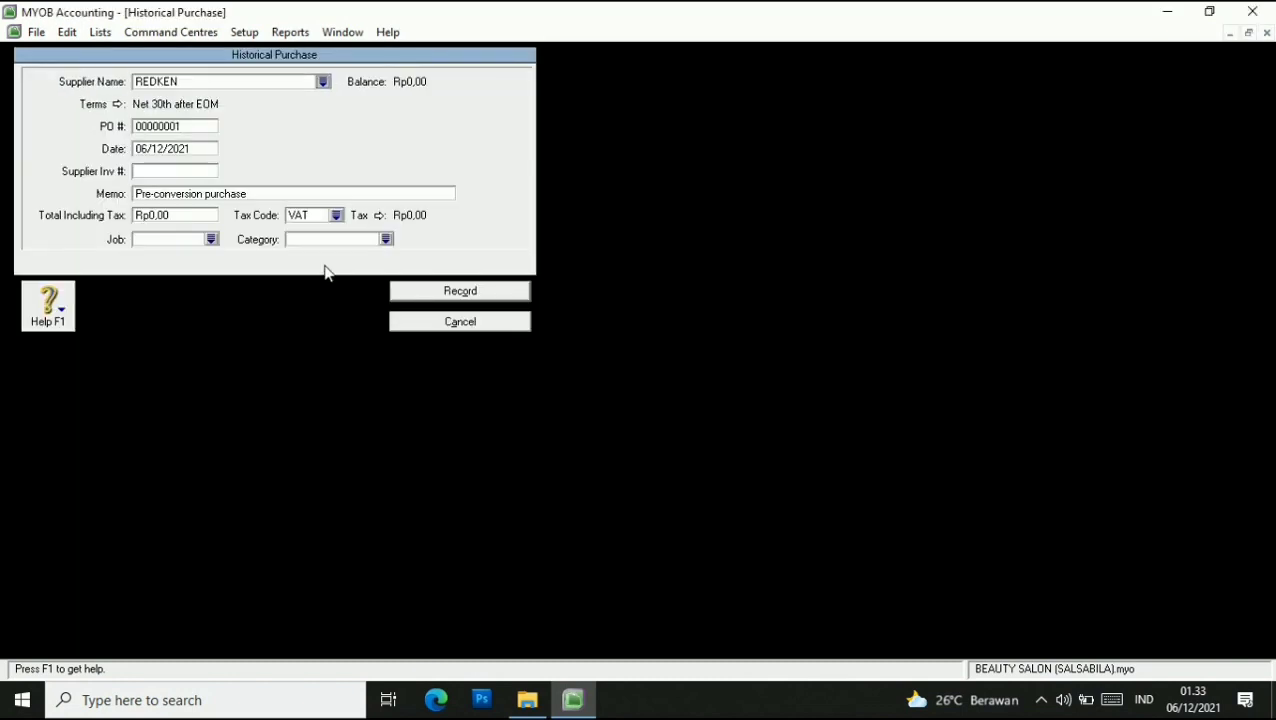
# Set purchase P-150001, date 31/12/2015 and supplier invoice RN-150001.
pyautogui.click(192, 126)
pyautogui.write('P-150001')
pyautogui.click(147, 150)
pyautogui.write('31/12/2021')
pyautogui.press('BackSpace')
pyautogui.press('BackSpace')
pyautogui.write('15')
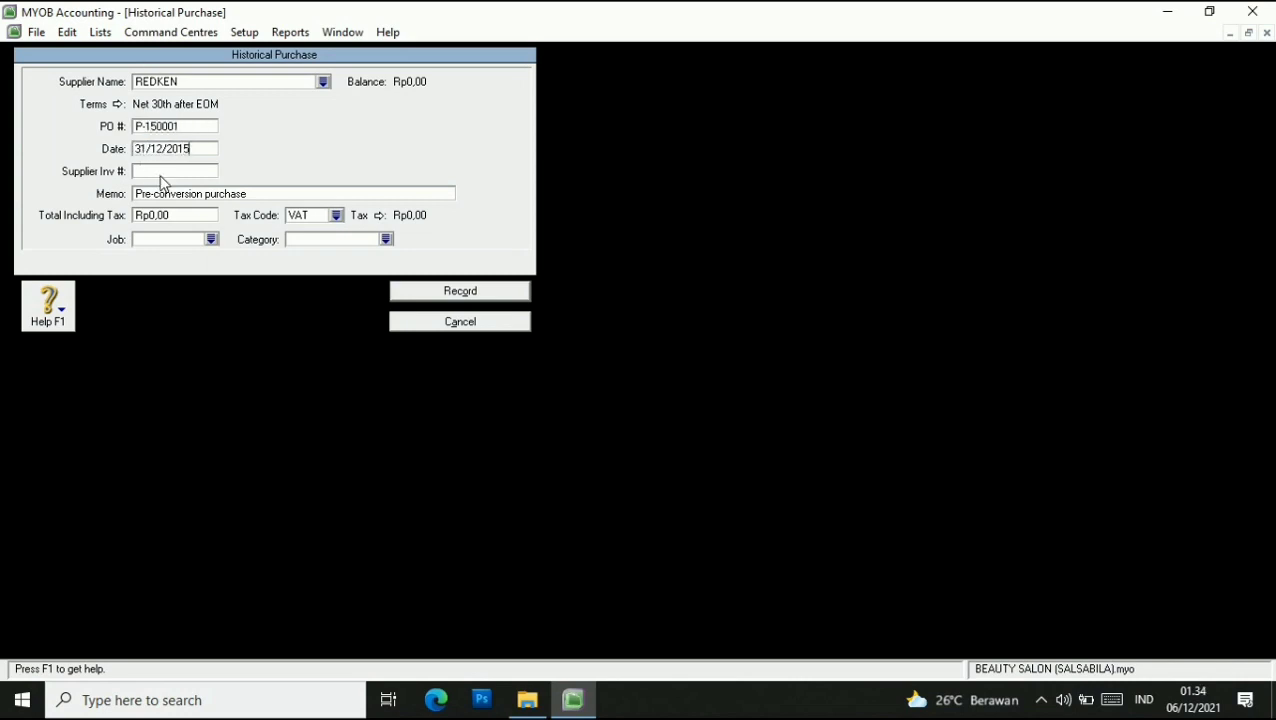
pyautogui.click(168, 172)
pyautogui.write('RN-150001')
# Enter the Rp9.900.000 total with VAT and category BJR, record it, and close supplier balances.
pyautogui.click(204, 215)
pyautogui.write('9900000')
pyautogui.click(336, 215)
pyautogui.click(737, 466)
pyautogui.click(385, 239)
pyautogui.click(729, 466)
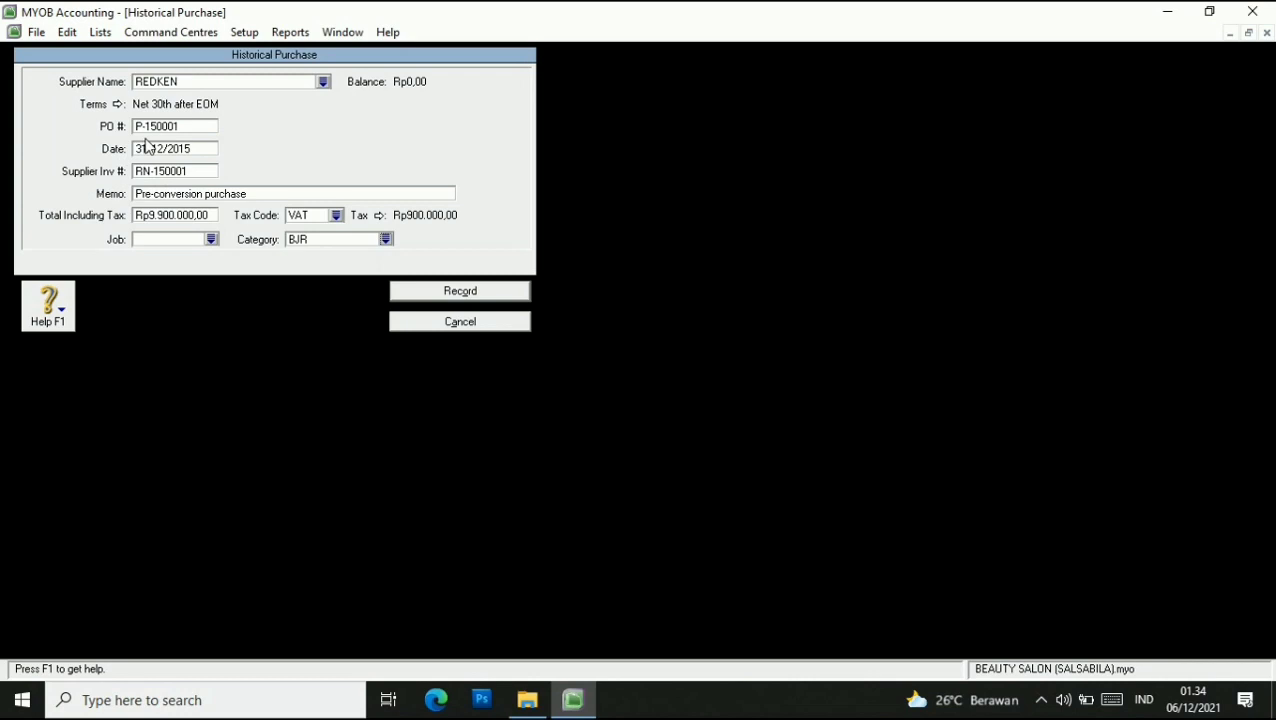
pyautogui.click(485, 296)
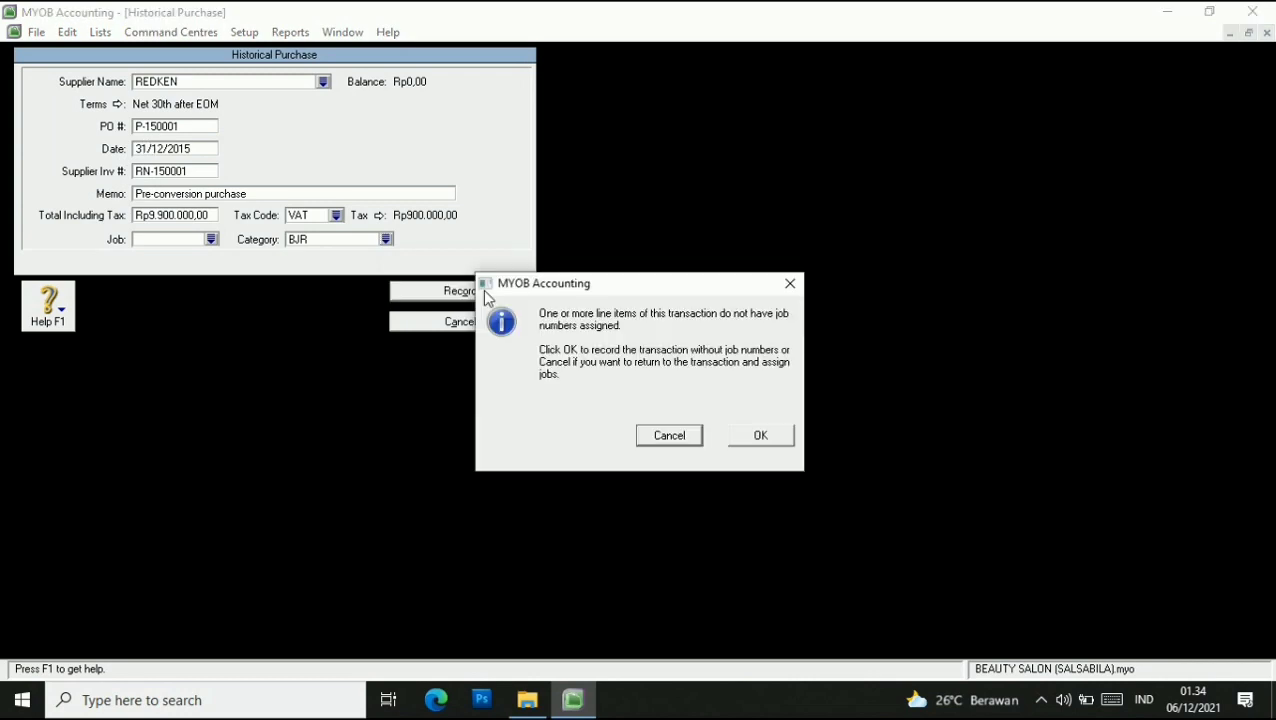
pyautogui.click(749, 432)
pyautogui.click(652, 432)
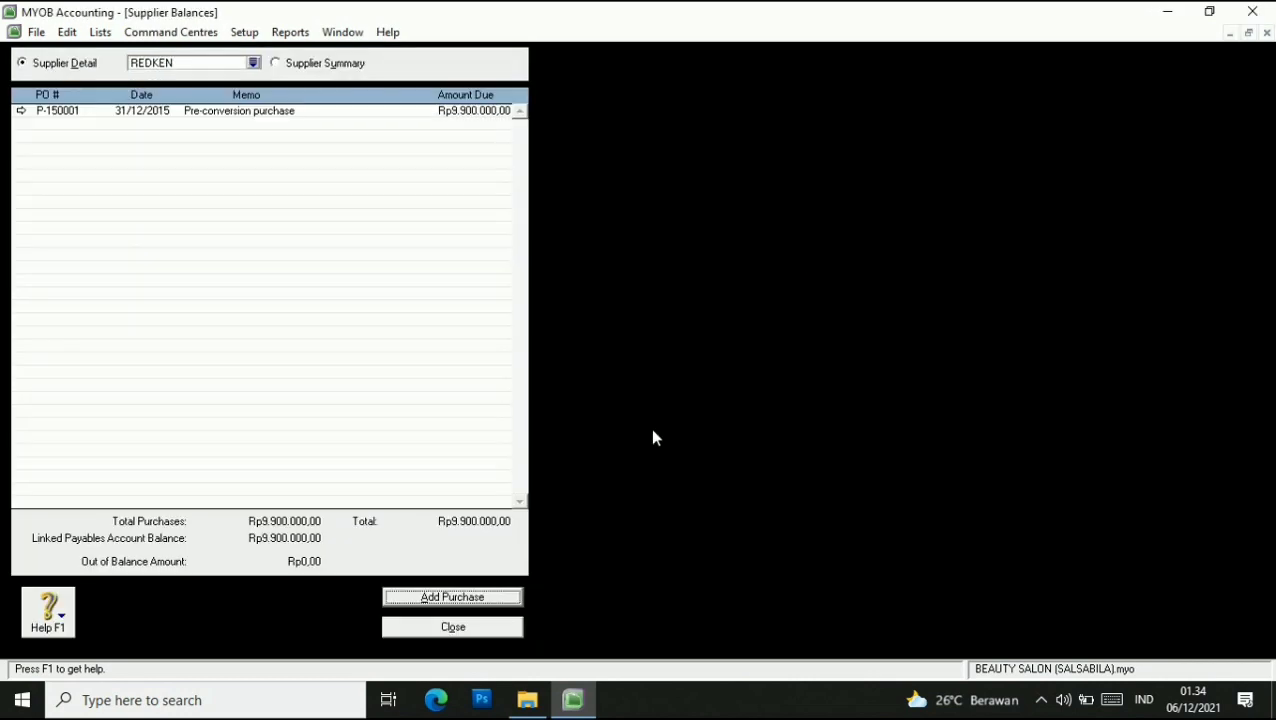
pyautogui.click(479, 628)
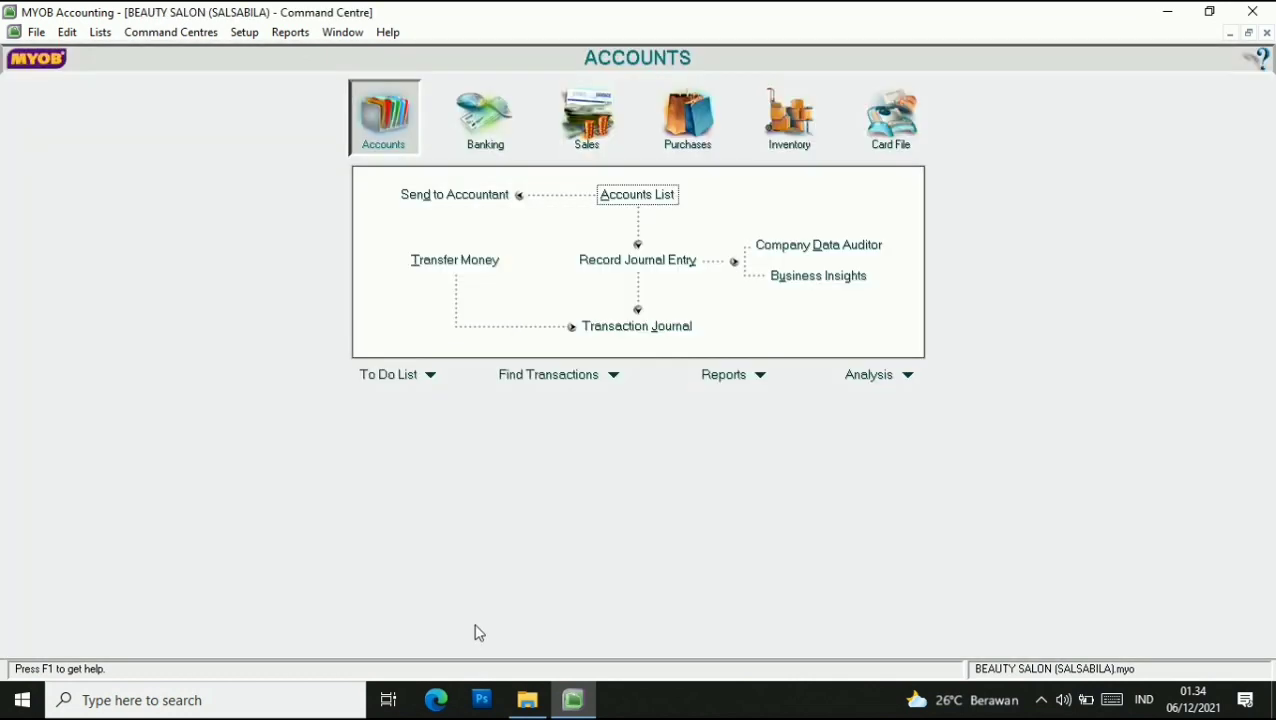
# In Count Inventory, enter counts of 75 OIL SERUM, 100 SHAMPO and 60 THERMAL SPRAY.
pyautogui.click(785, 132)
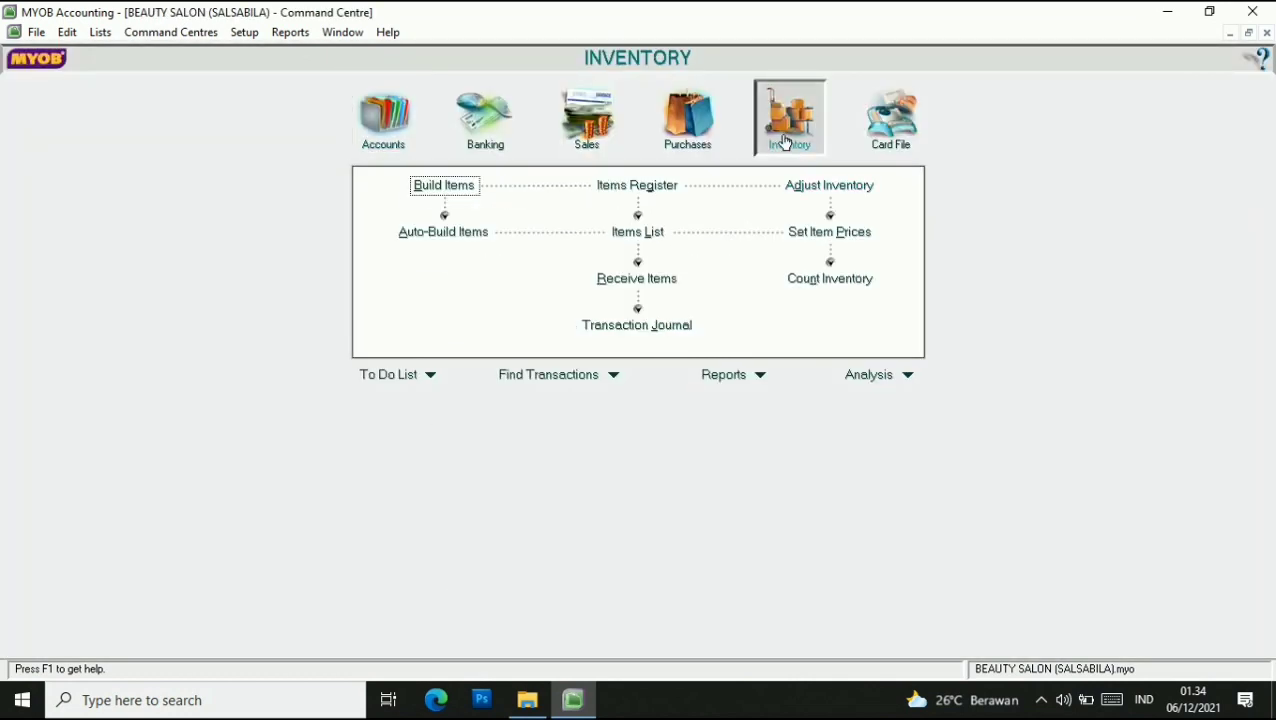
pyautogui.click(846, 290)
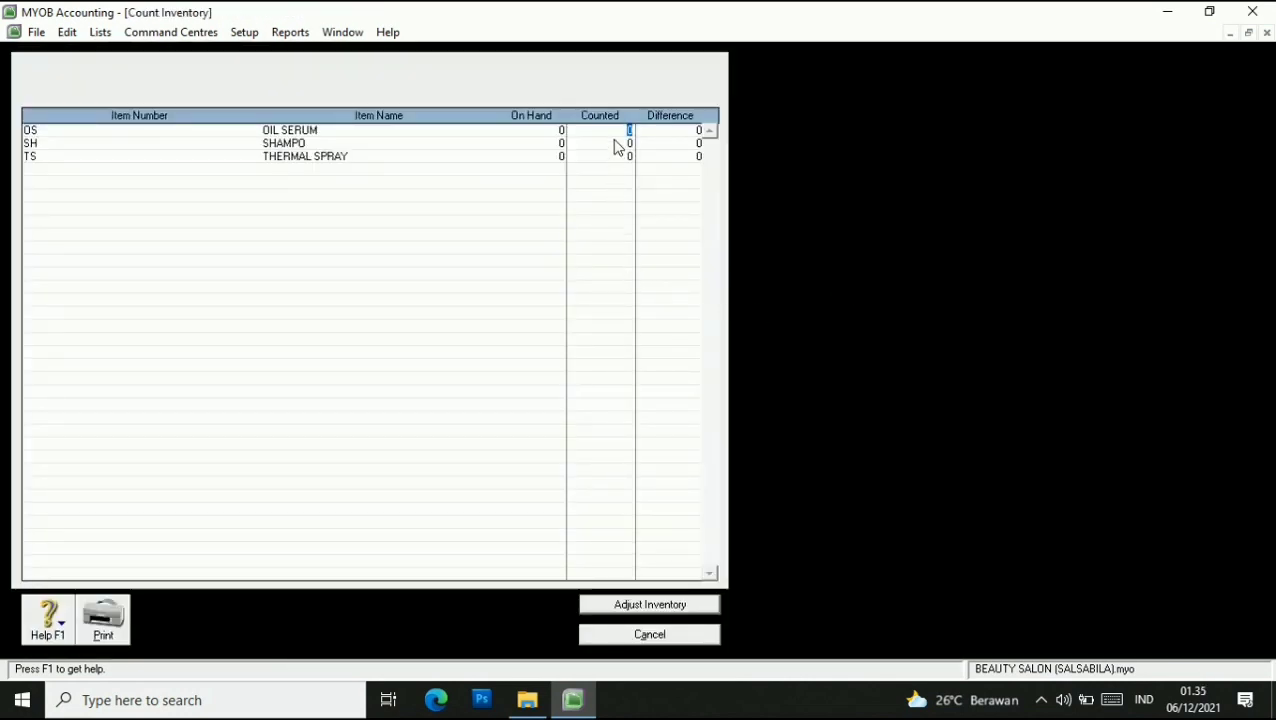
pyautogui.write('75')
pyautogui.press('Tab')
pyautogui.write('10')
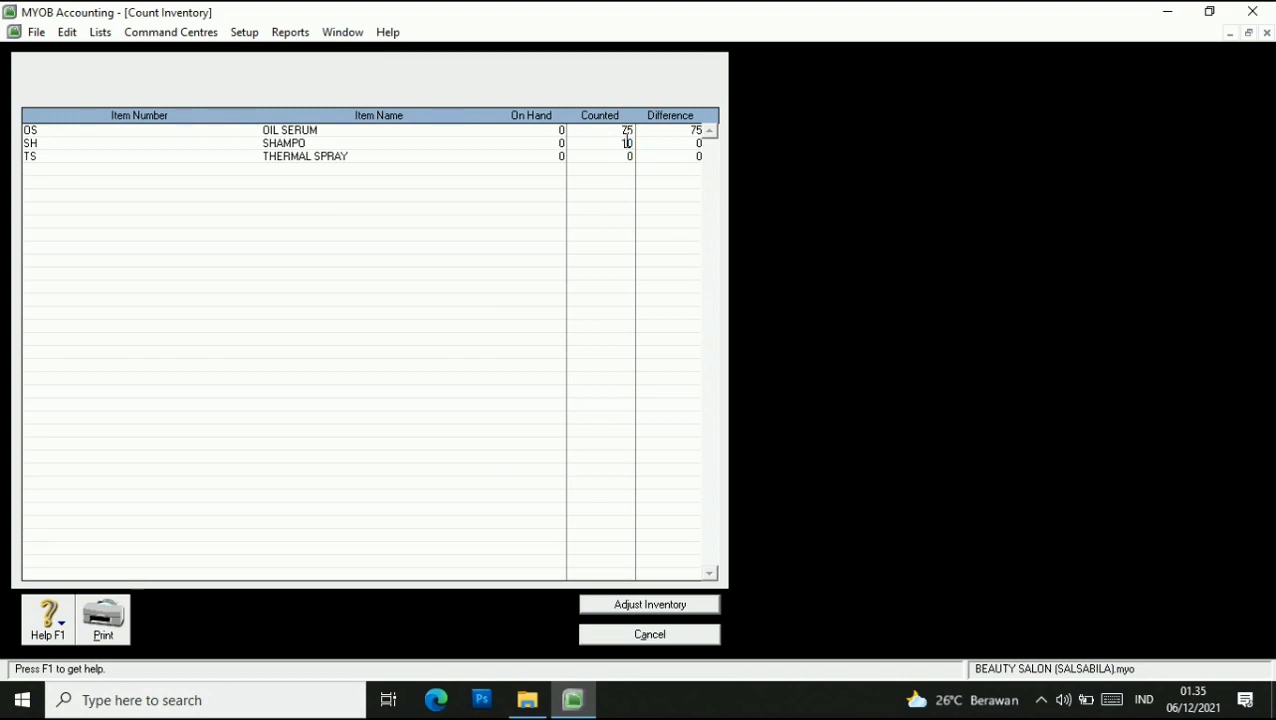
pyautogui.write('0')
pyautogui.press('Tab')
pyautogui.write('5')
pyautogui.write('0')
pyautogui.press('Tab')
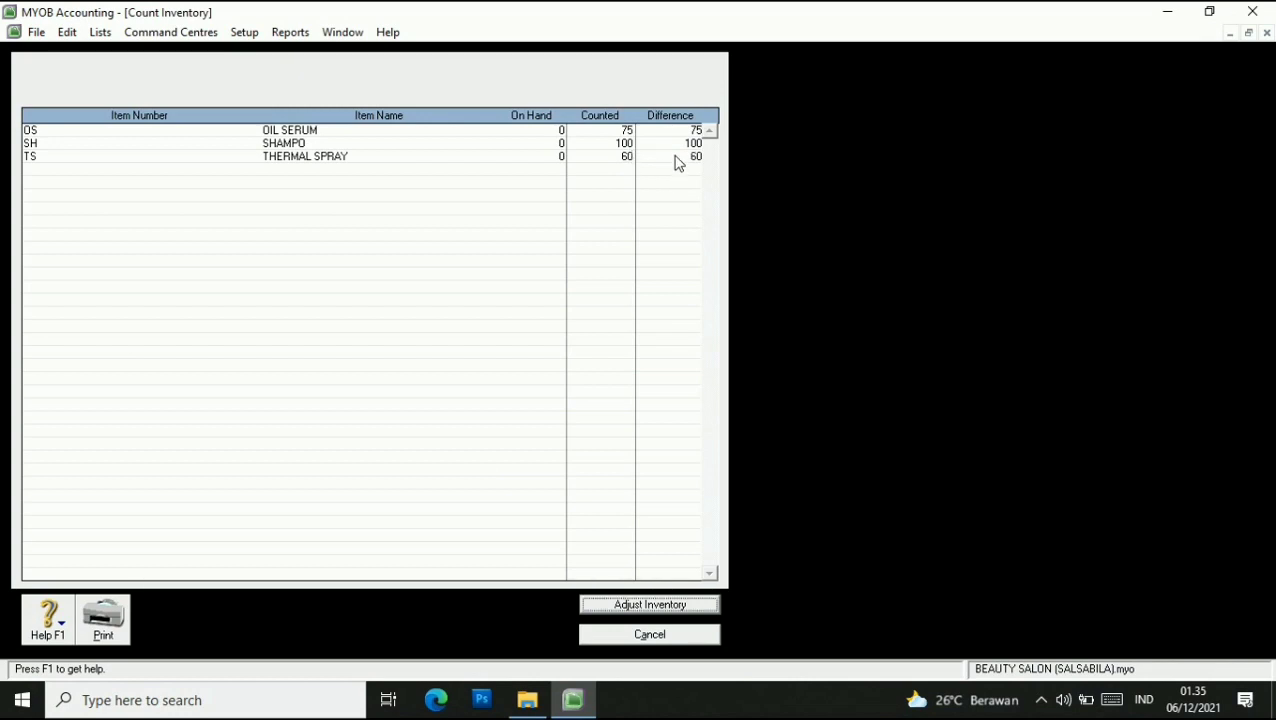
# Turn the counts into an inventory adjustment treated as opening balances.
pyautogui.click(667, 603)
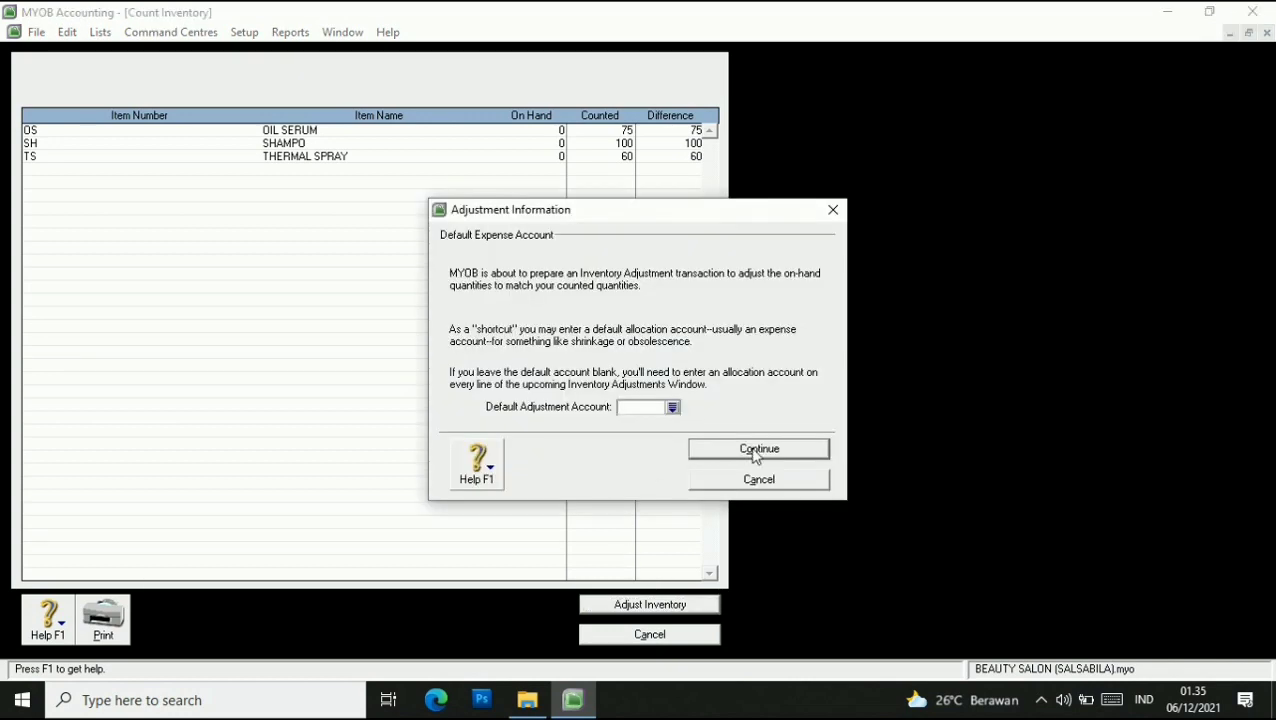
pyautogui.click(754, 457)
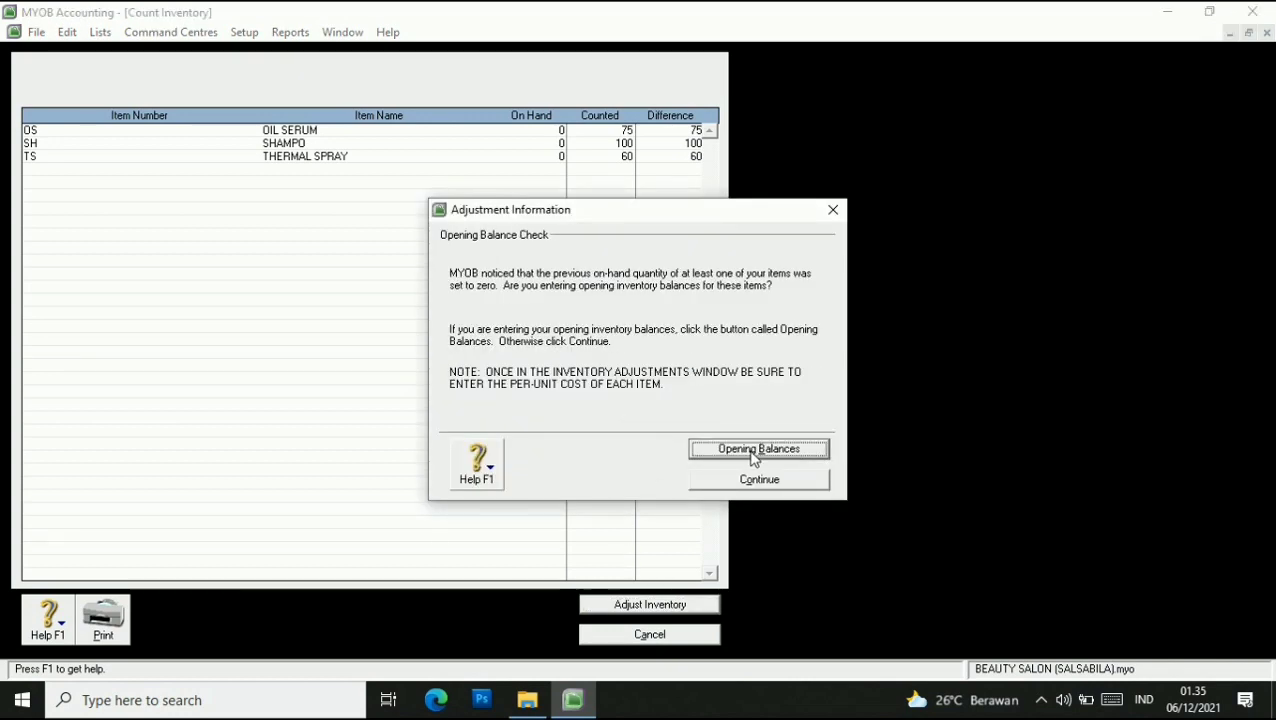
pyautogui.click(752, 453)
pyautogui.click(306, 153)
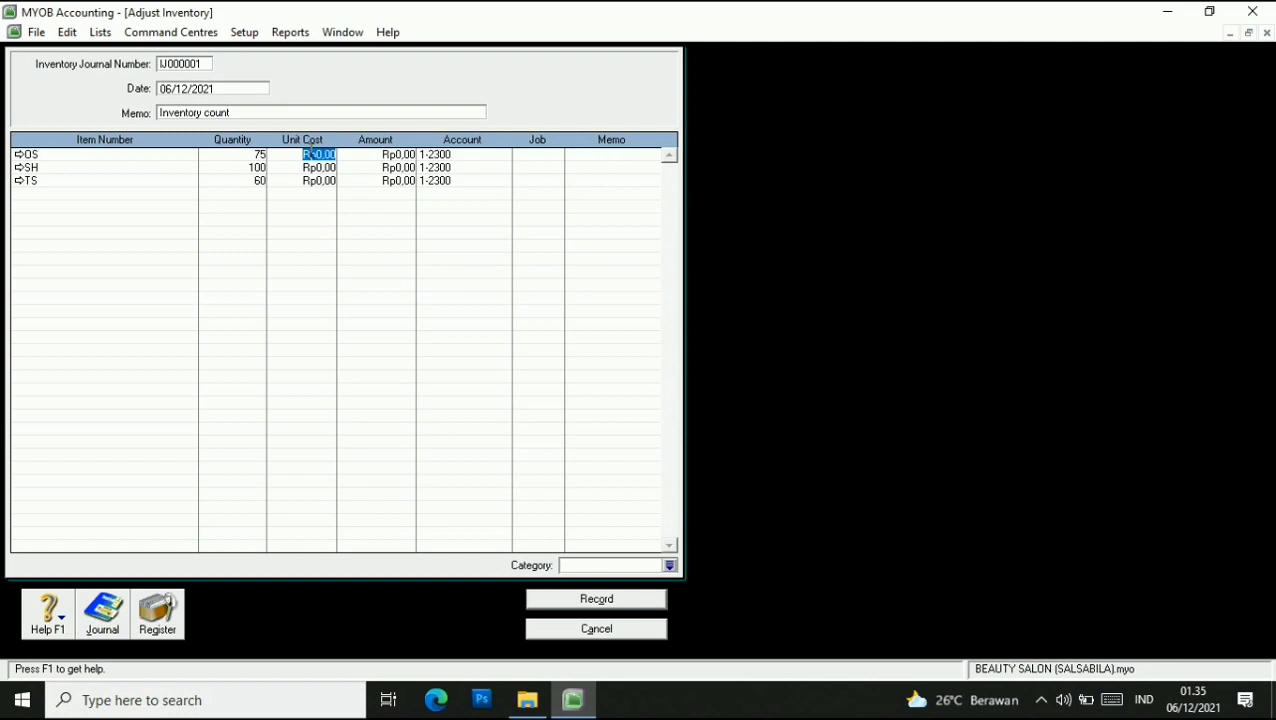
# Enter unit costs: OIL SERUM 500000, SHAMPO 120000, THERMAL SPRAY 250000.
pyautogui.write('500000')
pyautogui.click(317, 171)
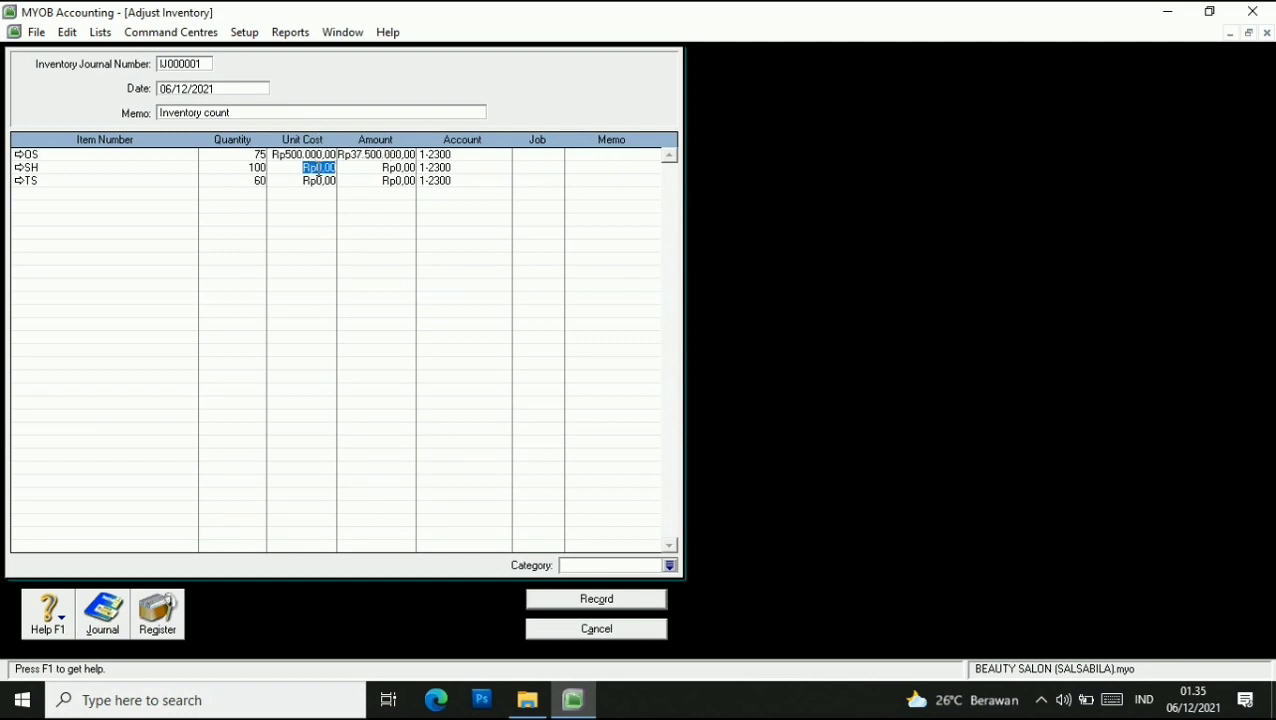
pyautogui.write('120.000')
pyautogui.click(318, 180)
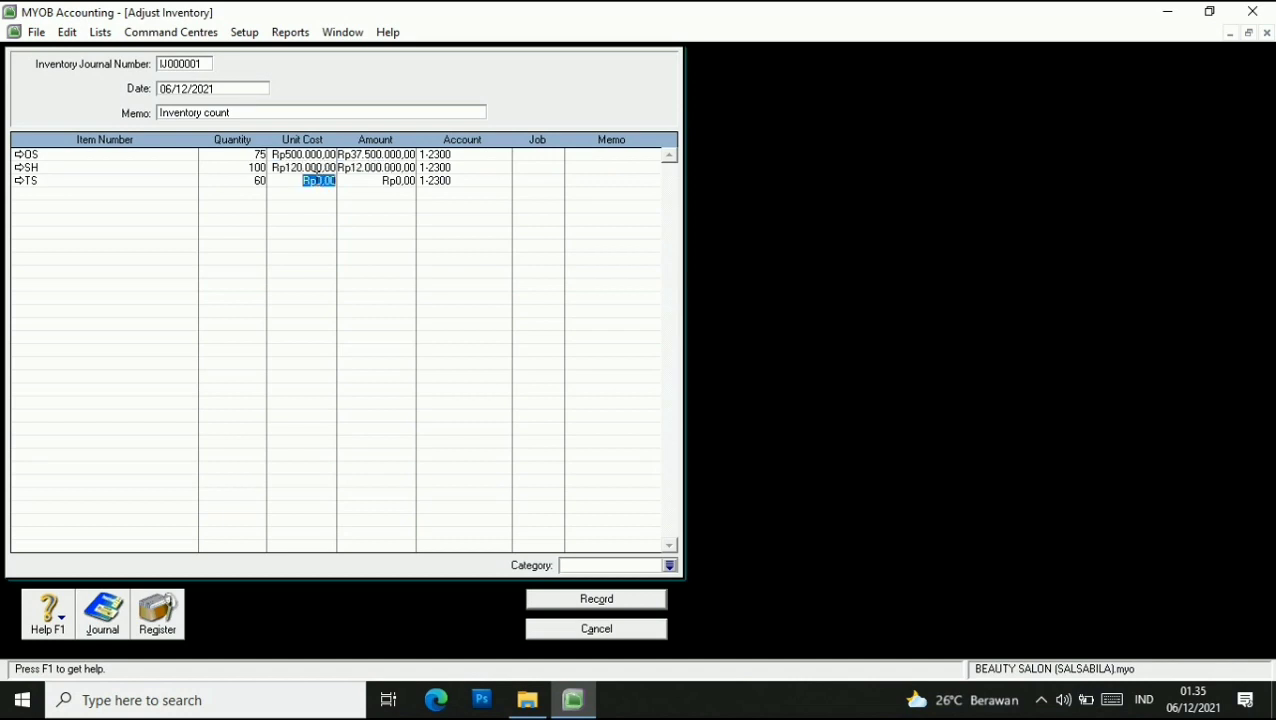
pyautogui.write('250000')
pyautogui.press('Tab')
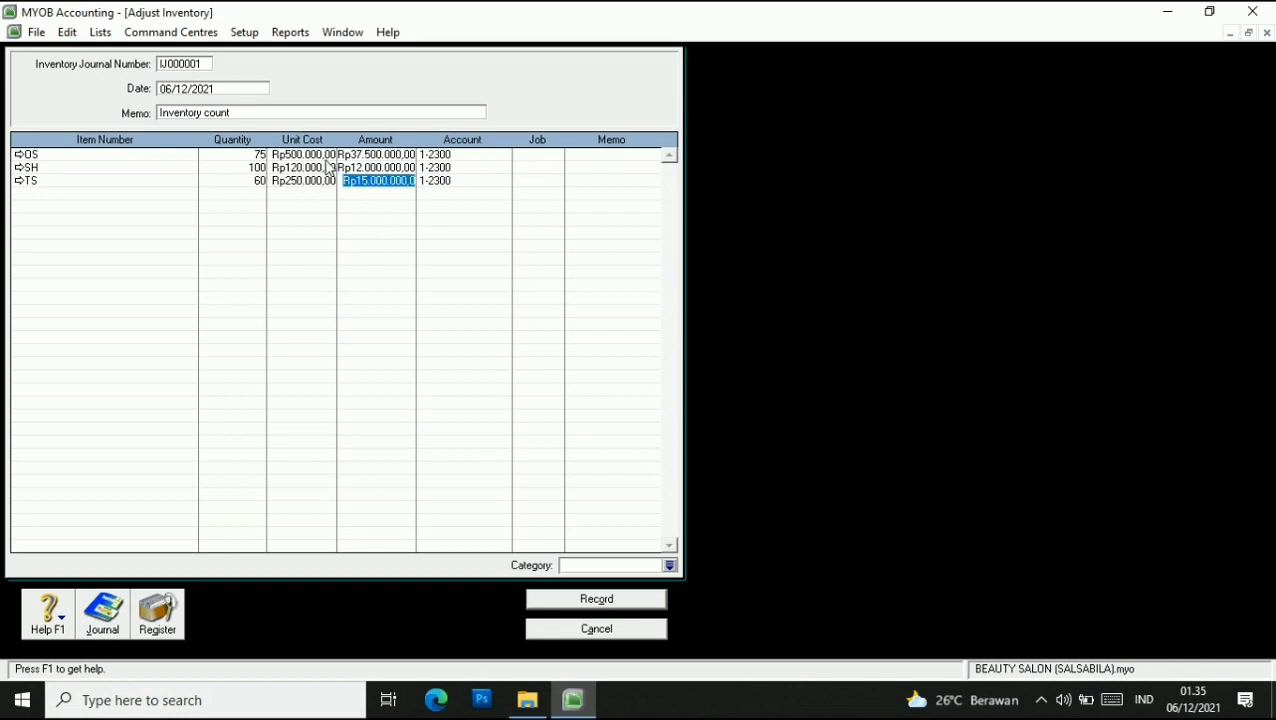
# Give the adjustment journal number I-160001 and date 01/01/2016.
pyautogui.click(614, 600)
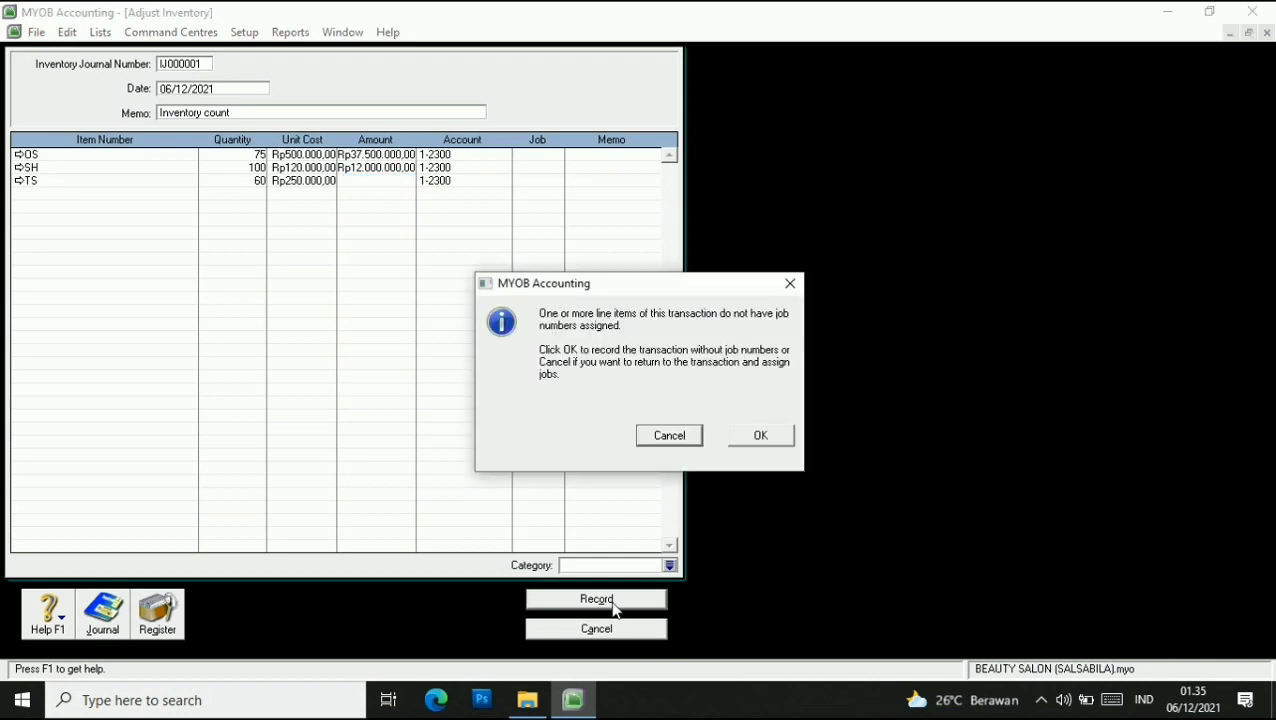
pyautogui.click(757, 436)
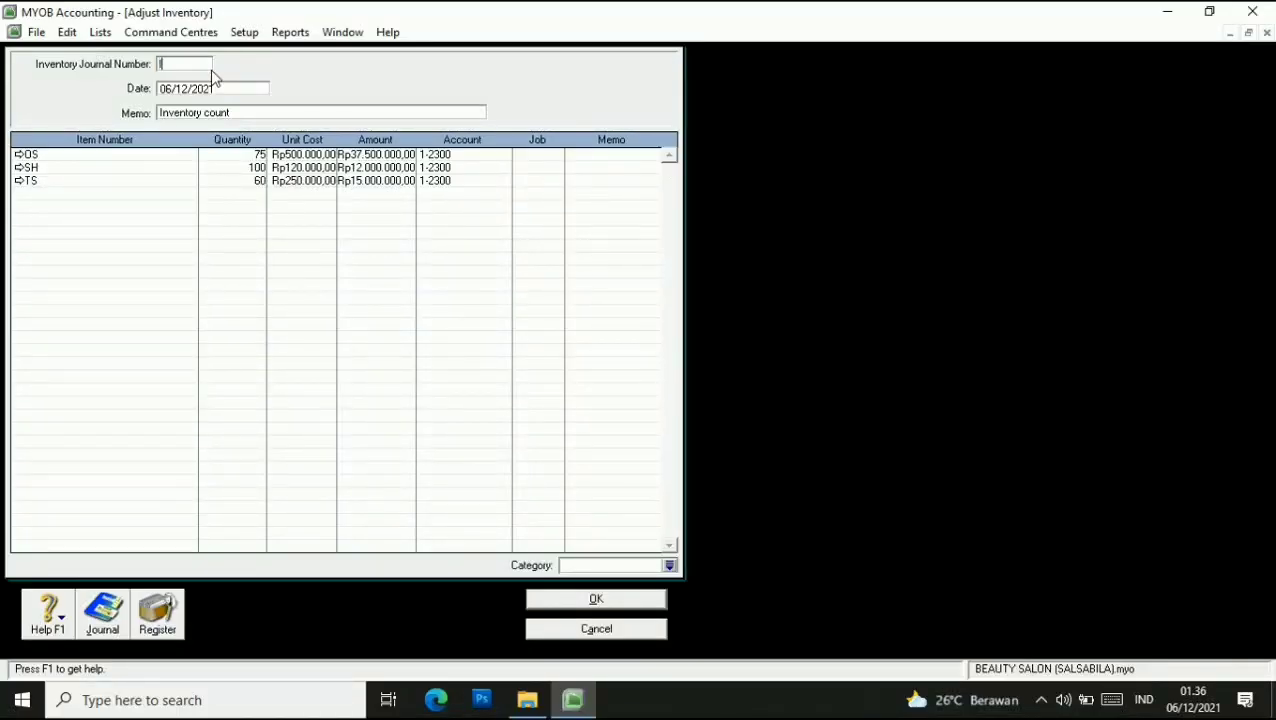
pyautogui.write('I-160001')
pyautogui.press('Tab')
pyautogui.press('BackSpace')
pyautogui.press('BackSpace')
pyautogui.write('1')
pyautogui.press('Right')
pyautogui.press('Right')
pyautogui.press('Delete')
pyautogui.write('16')
# Set category BJR and memo 'INVENTORY OPENING BALANCE', record the adjustment, and close the journal.
pyautogui.click(670, 565)
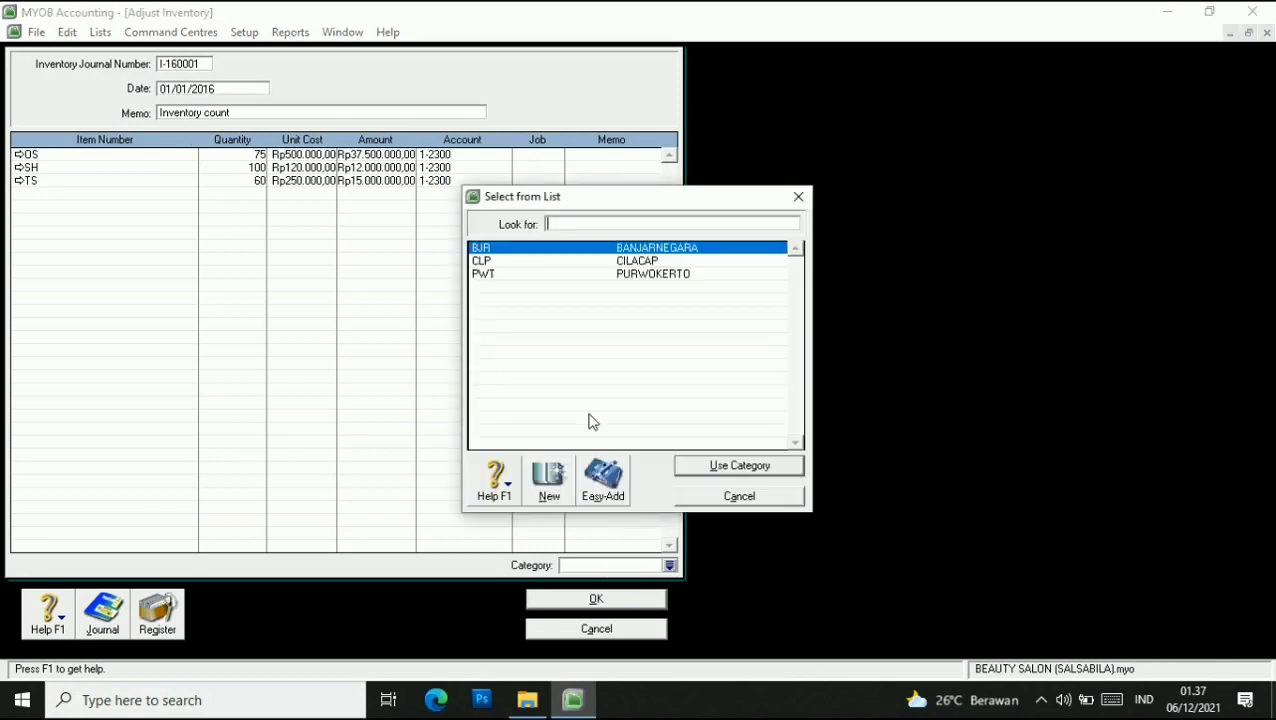
pyautogui.click(745, 466)
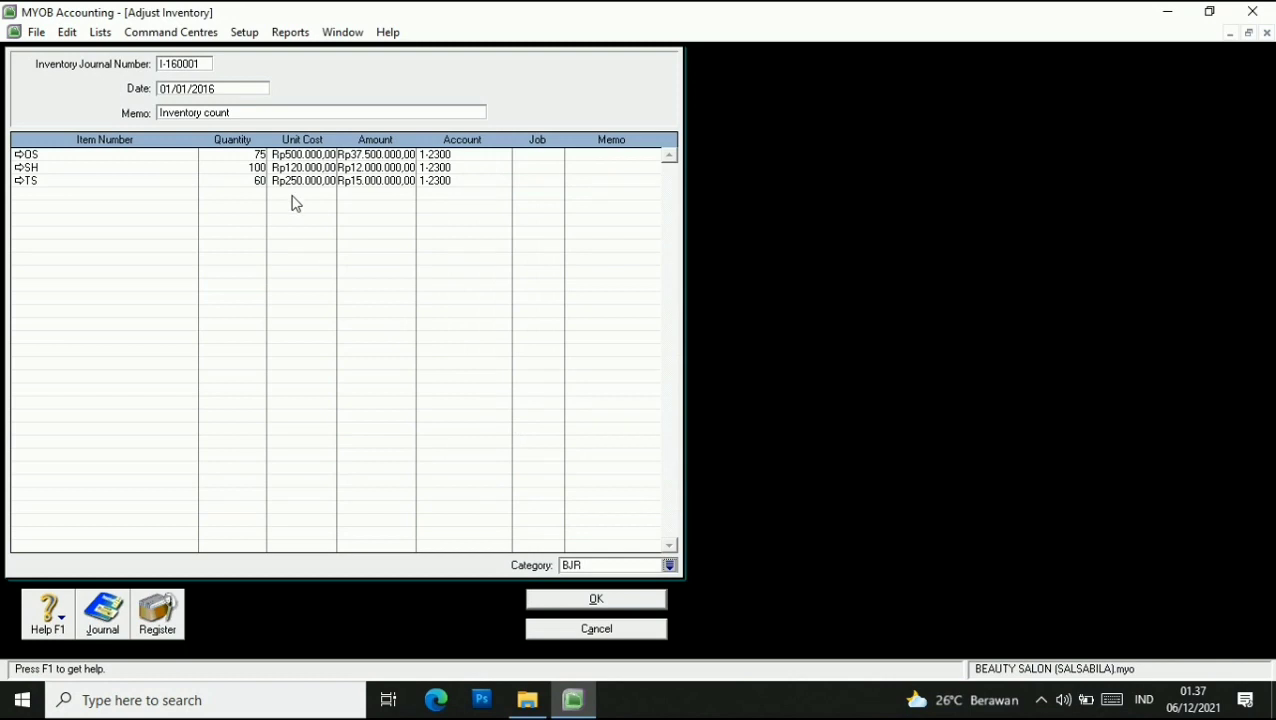
pyautogui.click(238, 113)
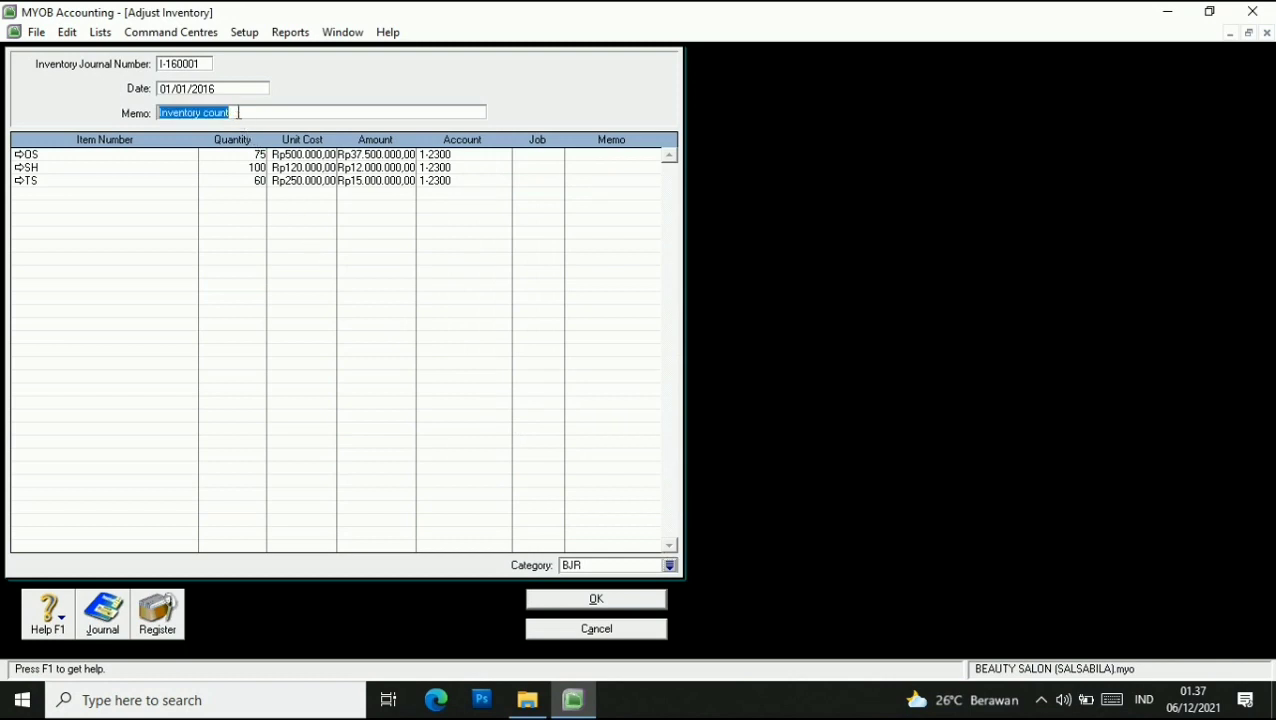
pyautogui.write('INVEN')
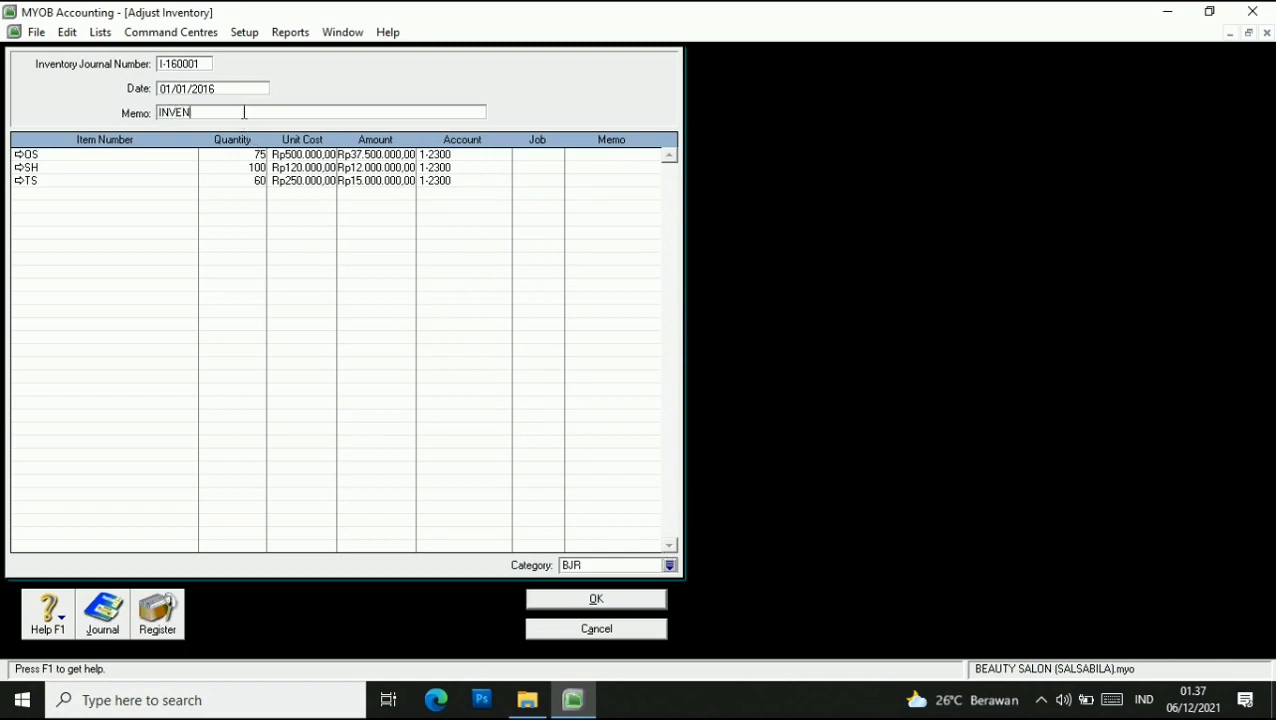
pyautogui.write('TORY OPENING BALANCE')
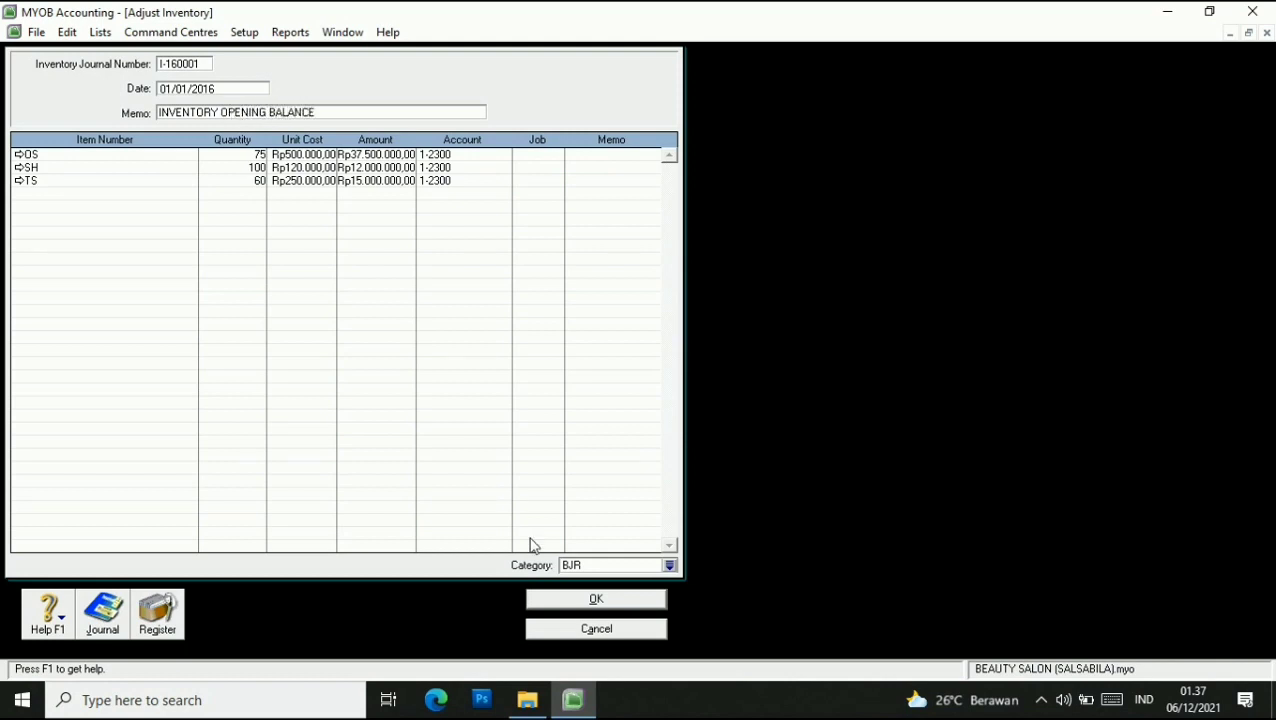
pyautogui.click(580, 603)
pyautogui.click(740, 440)
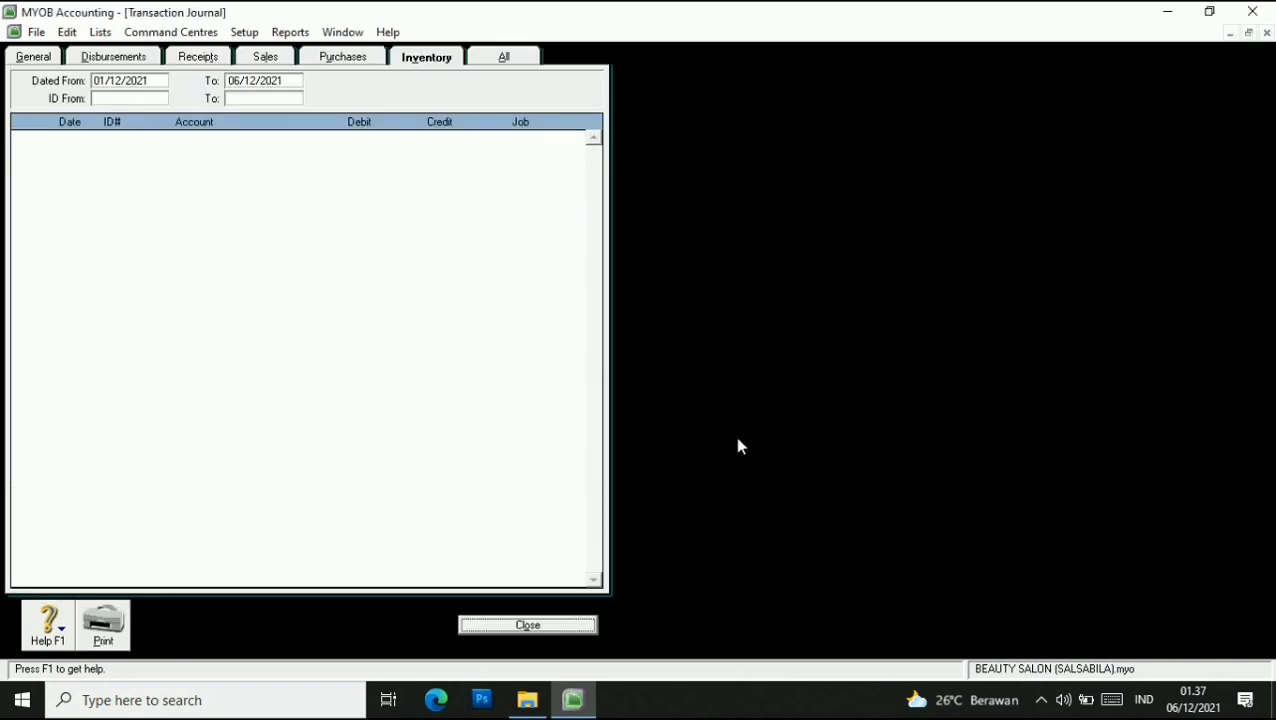
pyautogui.click(565, 624)
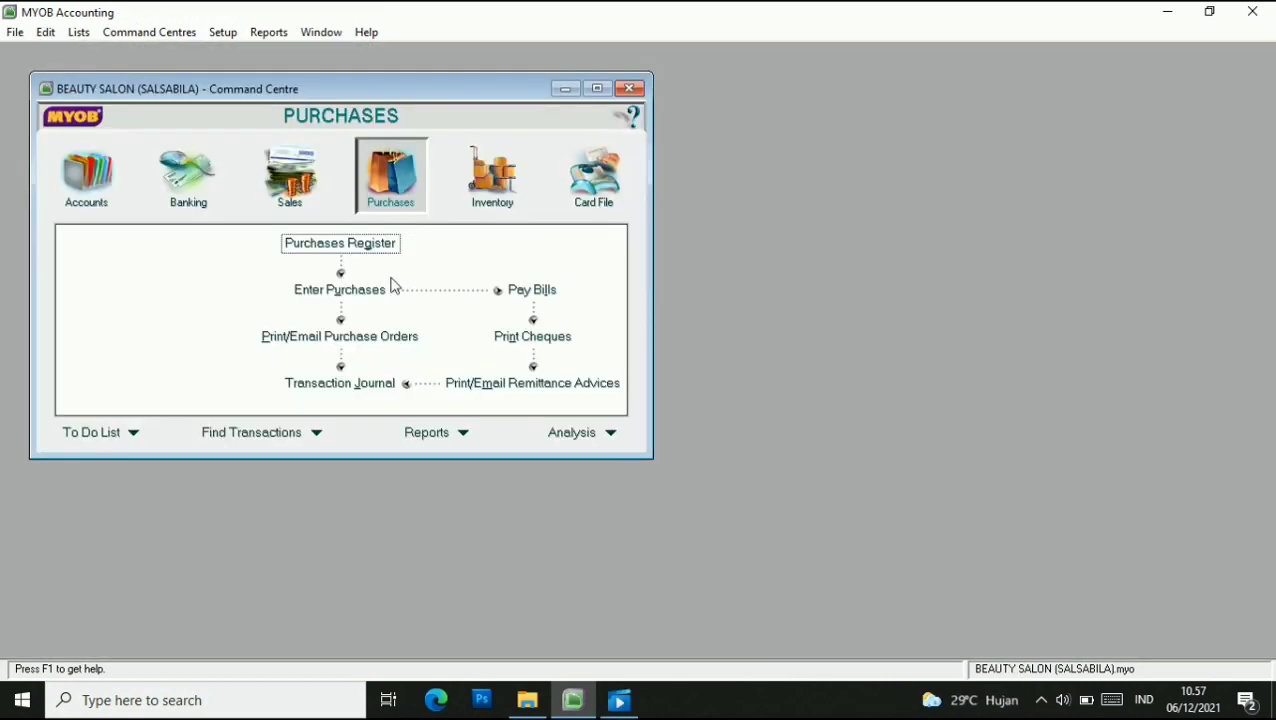
pyautogui.click(363, 291)
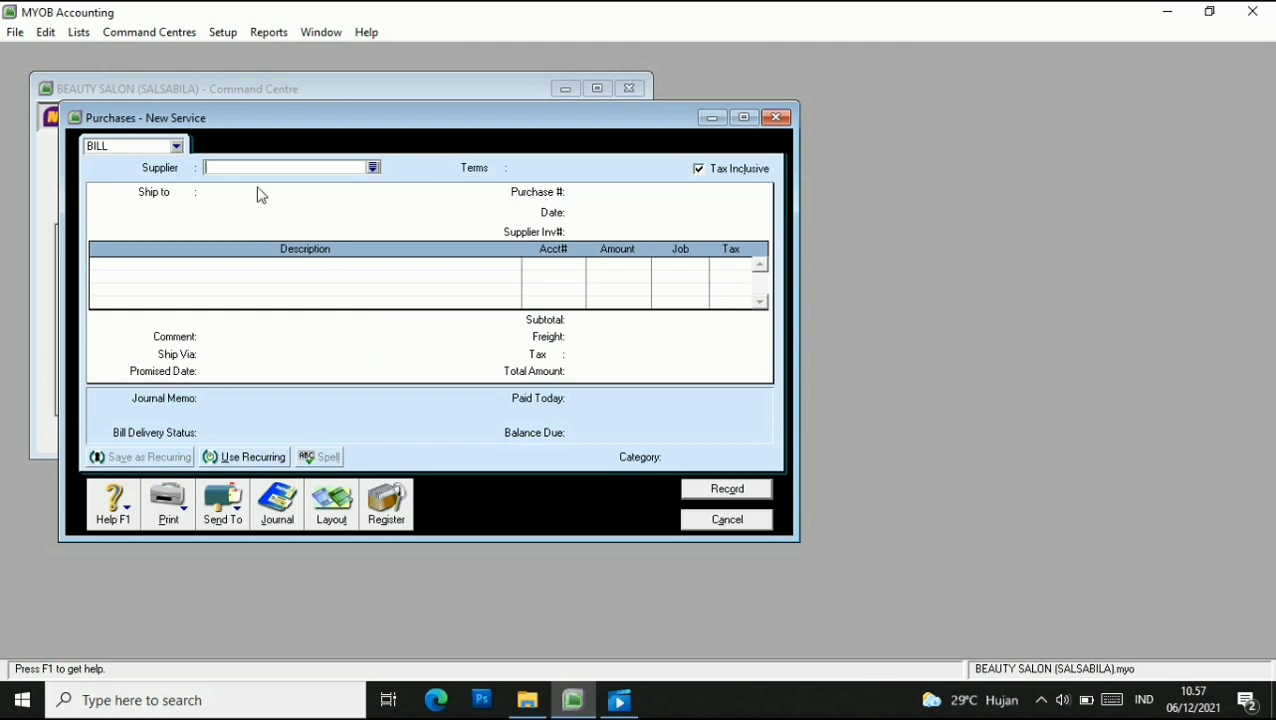
# Make REDKEN the bill's supplier and turn off tax-inclusive pricing.
pyautogui.click(373, 168)
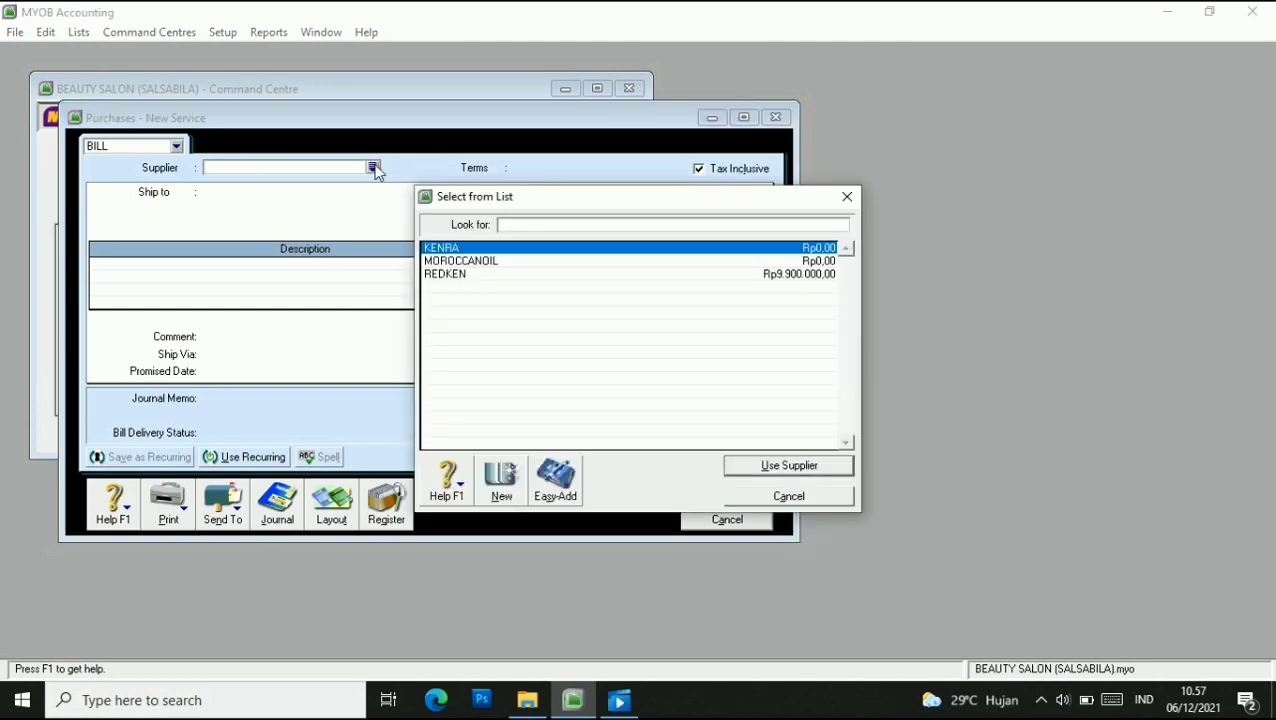
pyautogui.click(461, 276)
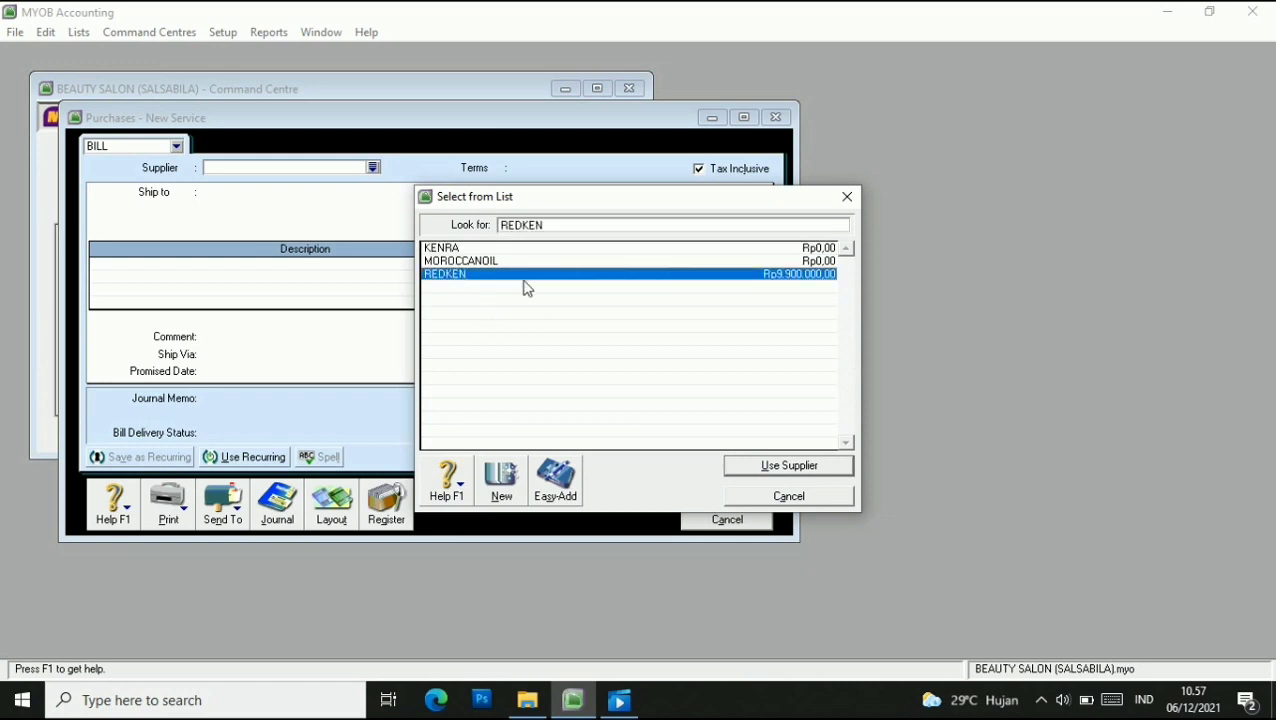
pyautogui.click(752, 466)
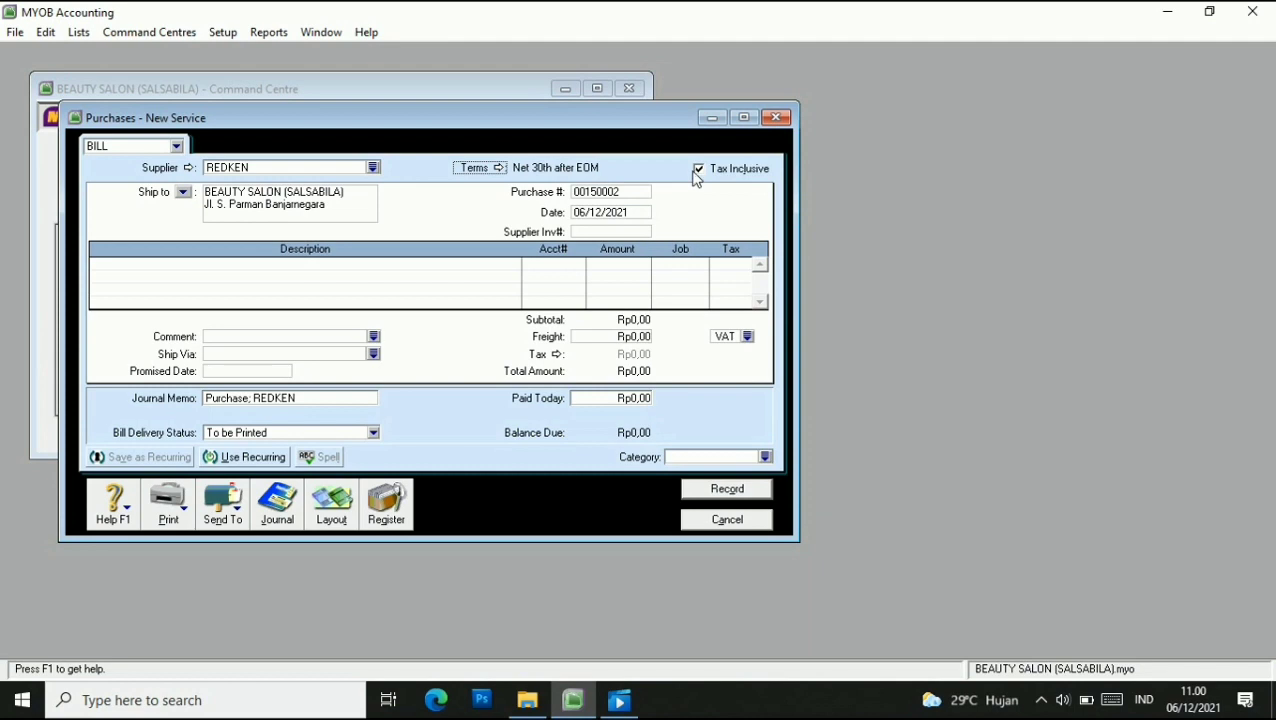
pyautogui.click(698, 170)
# Number the bill P-160001.
pyautogui.click(635, 191)
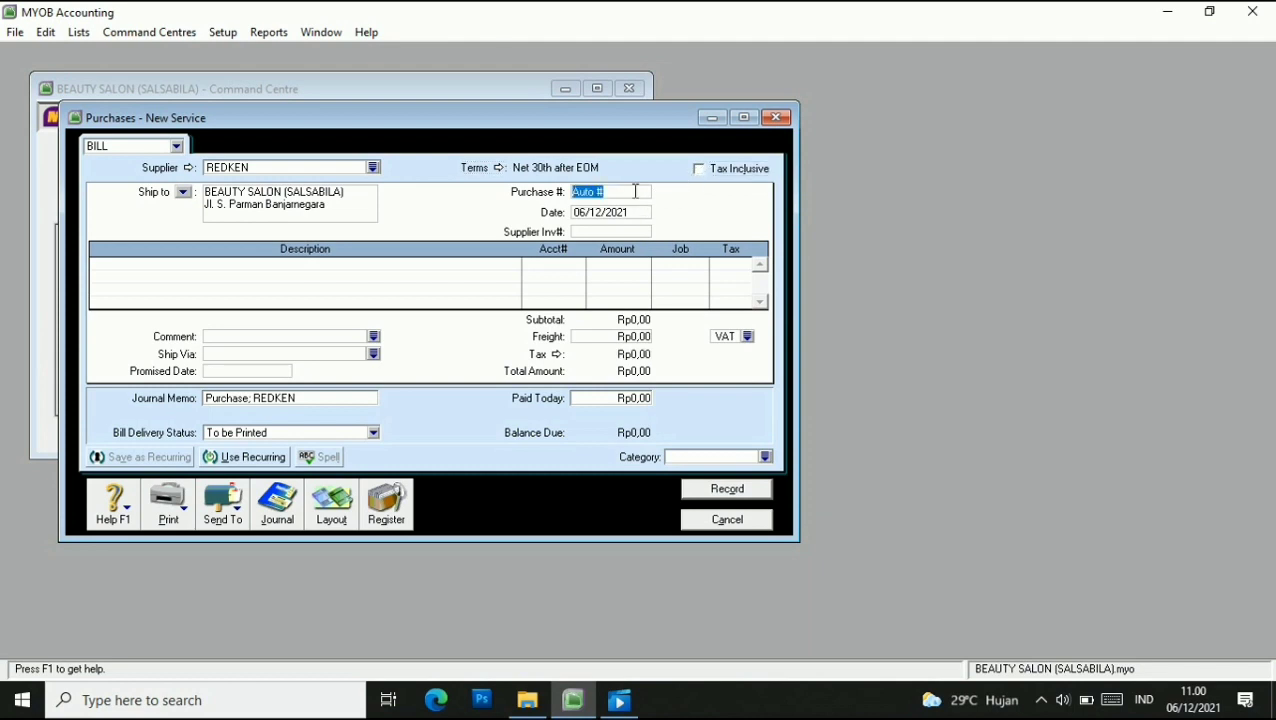
pyautogui.click(609, 193)
pyautogui.press('BackSpace')
pyautogui.press('BackSpace')
pyautogui.press('BackSpace')
pyautogui.press('BackSpace')
pyautogui.press('BackSpace')
pyautogui.press('BackSpace')
pyautogui.write('P-160001')
# Date the bill 03/01/2016 and enter supplier invoice RN-160001.
pyautogui.click(584, 212)
pyautogui.click(585, 212)
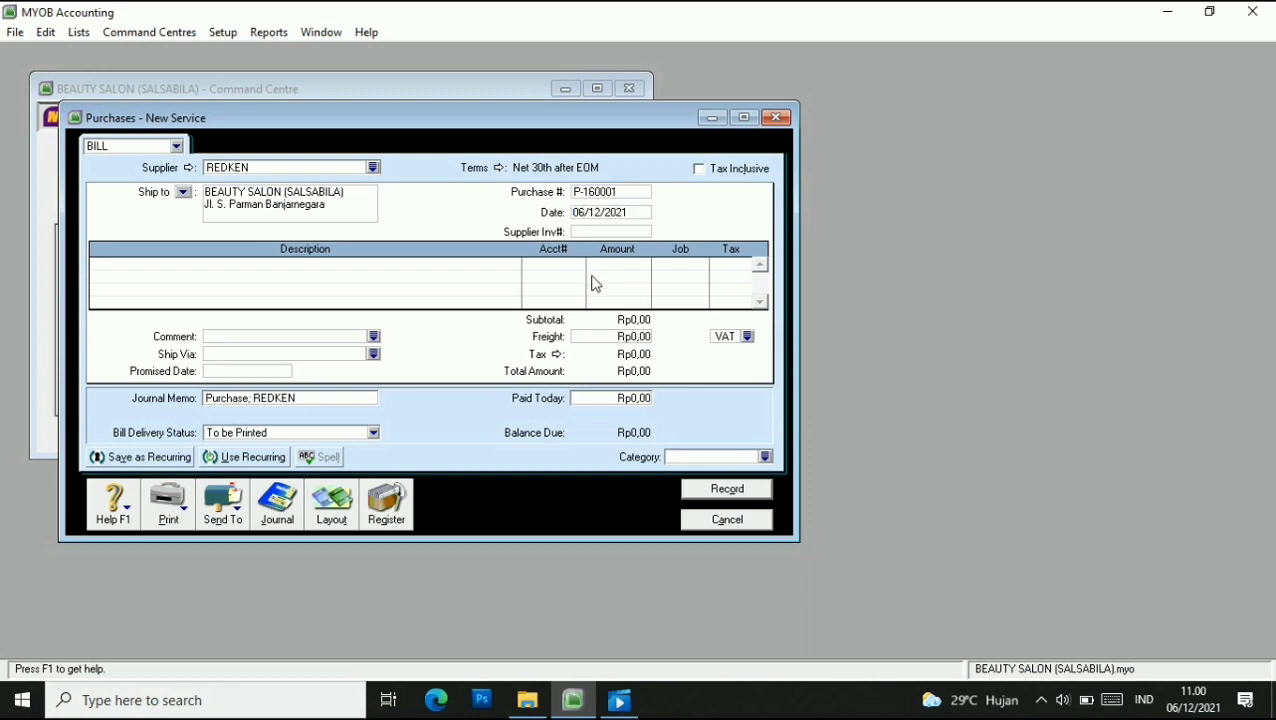
pyautogui.press('BackSpace')
pyautogui.press('BackSpace')
pyautogui.write('3')
pyautogui.press('BackSpace')
pyautogui.press('BackSpace')
pyautogui.press('Right')
pyautogui.press('Right')
pyautogui.press('Right')
pyautogui.press('BackSpace')
pyautogui.press('BackSpace')
pyautogui.click(606, 231)
pyautogui.write('RN-')
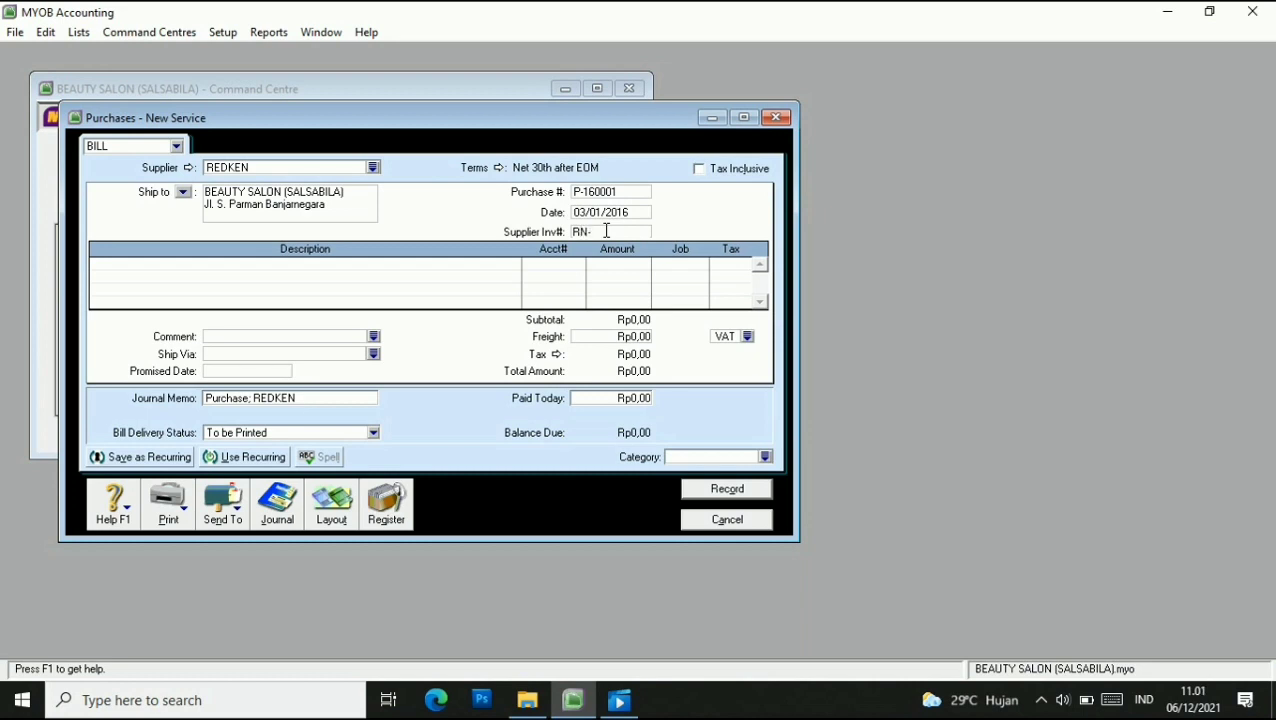
pyautogui.write('160001')
pyautogui.click(339, 518)
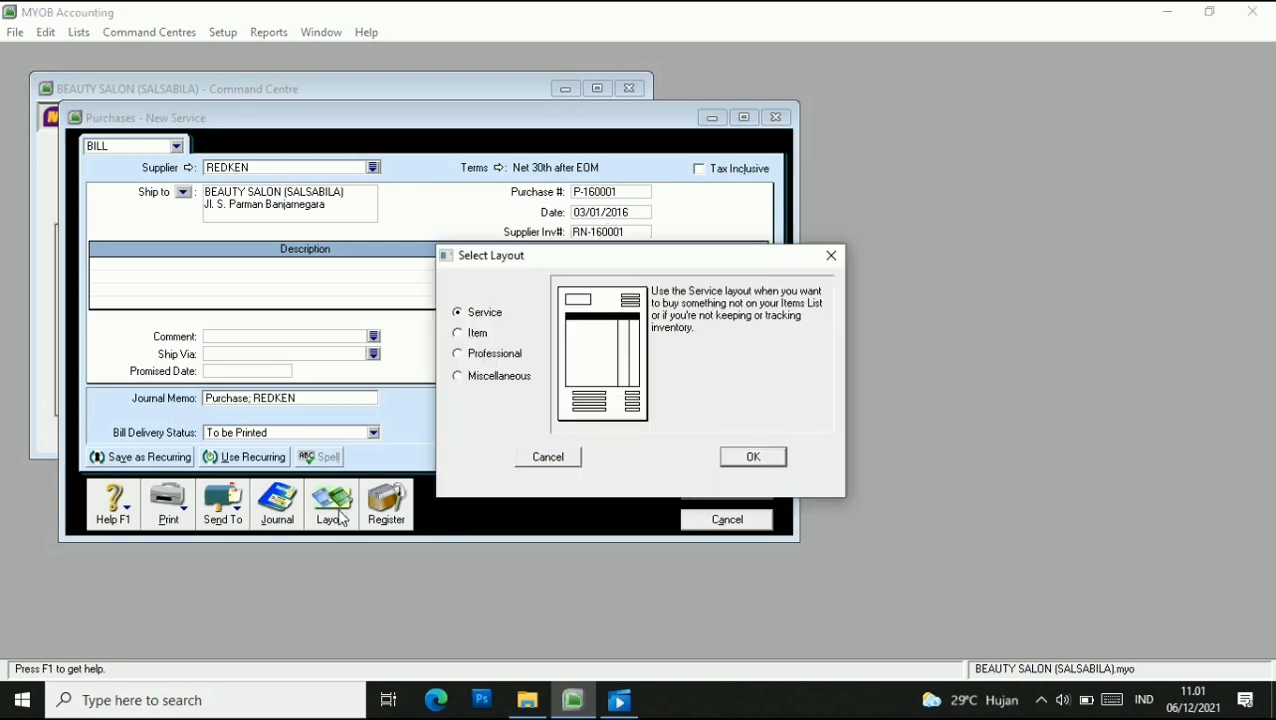
# Switch the bill to the Item layout and re-enter supplier invoice RN-160001.
pyautogui.click(457, 333)
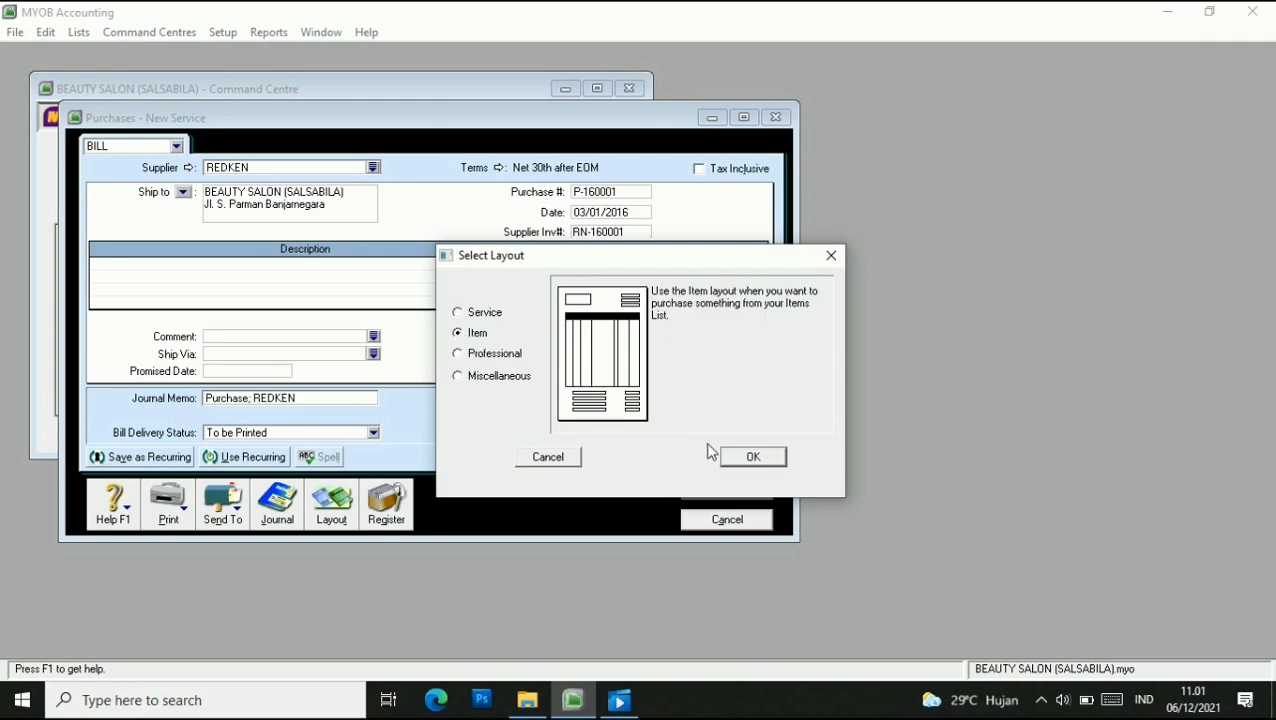
pyautogui.click(750, 456)
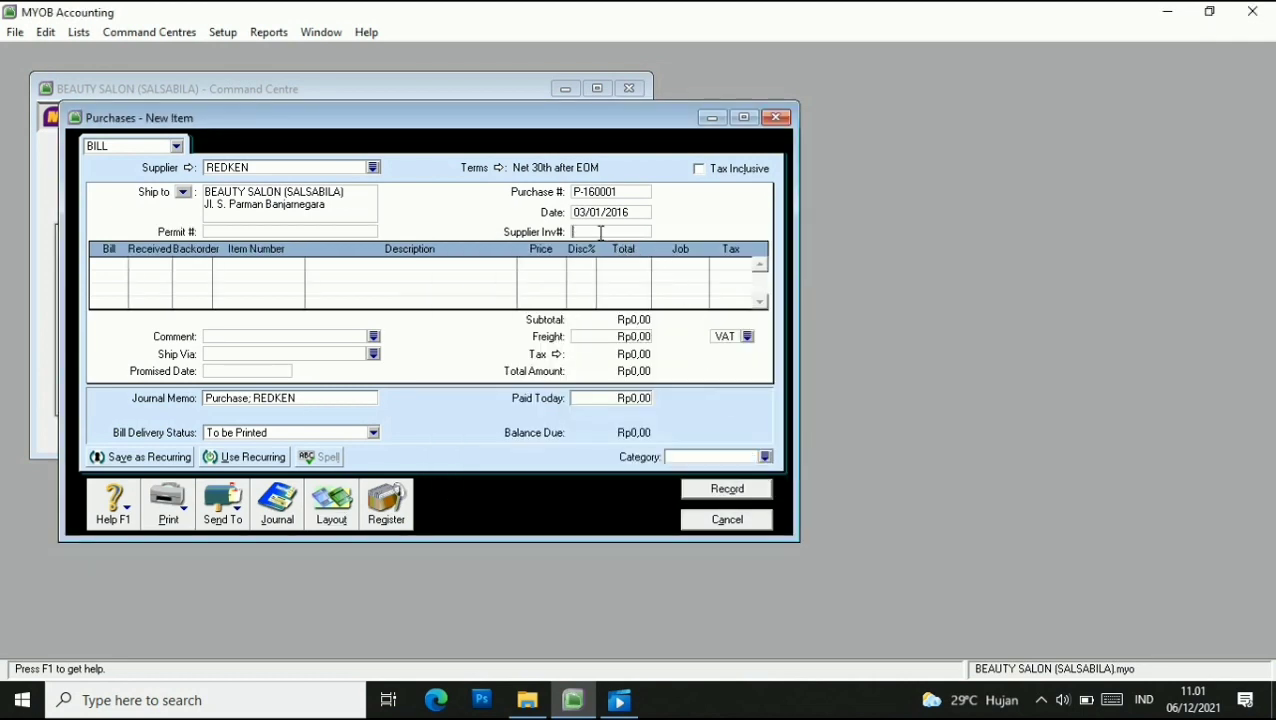
pyautogui.click(601, 232)
pyautogui.write('RN-160001')
# Add 40 OIL SERUM at 500000 with job P and tax code VAT.
pyautogui.click(111, 265)
pyautogui.write('40')
pyautogui.press('Tab')
pyautogui.press('Tab')
pyautogui.write('05')
pyautogui.press('Tab')
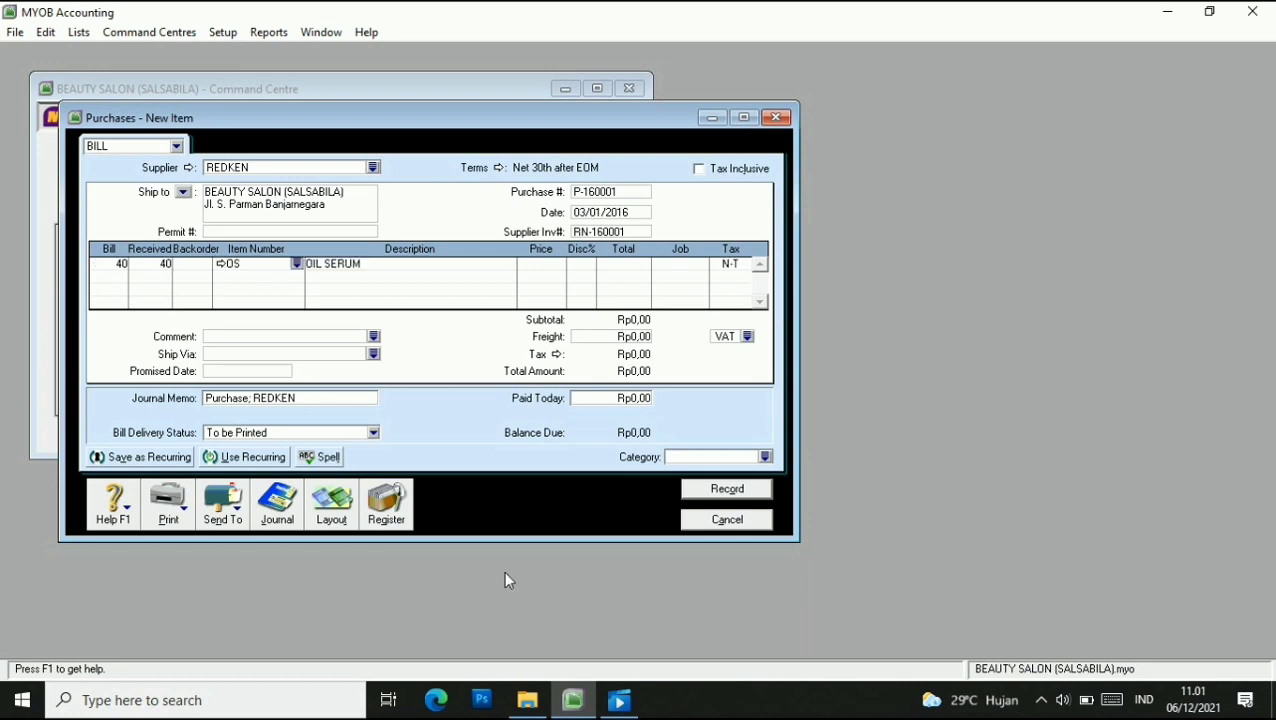
pyautogui.click(535, 266)
pyautogui.write('500000')
# Add 20 THERMAL SPRAY at 250000 with job P and tax code VAT.
pyautogui.press('Tab')
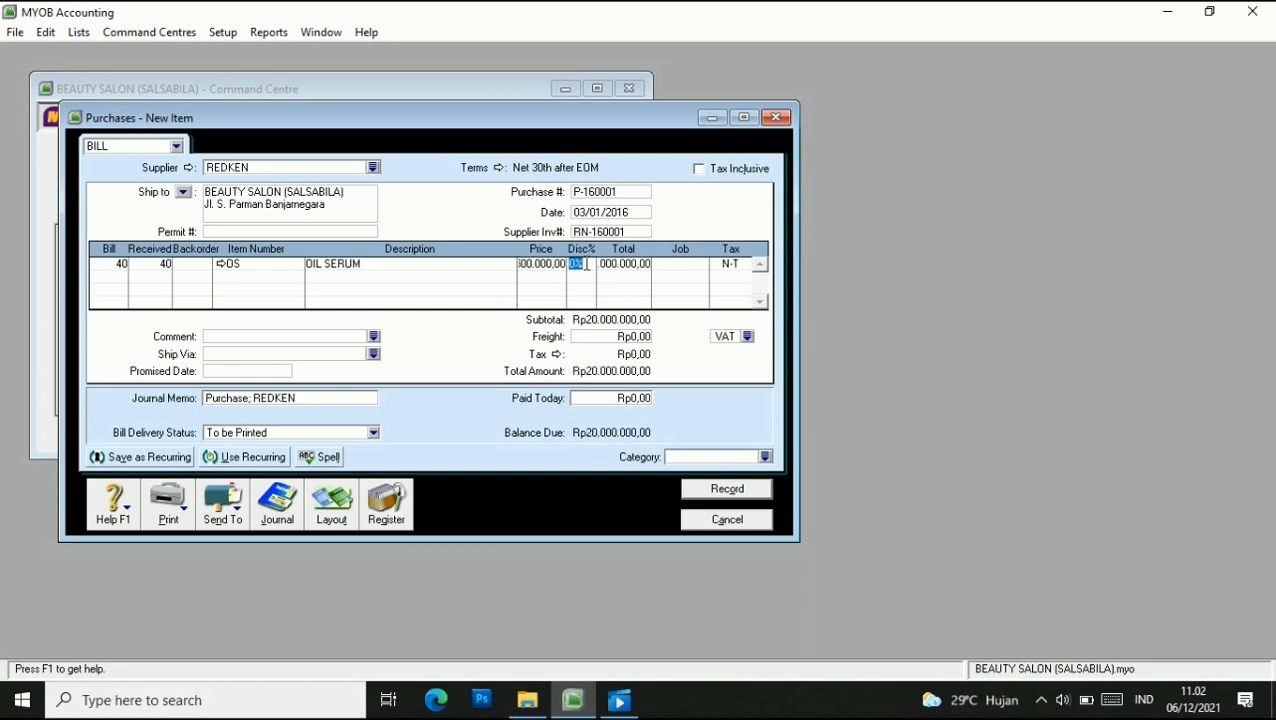
pyautogui.click(690, 265)
pyautogui.click(701, 264)
pyautogui.click(727, 470)
pyautogui.click(740, 267)
pyautogui.click(745, 265)
pyautogui.click(545, 276)
pyautogui.click(726, 465)
pyautogui.click(127, 274)
pyautogui.write('20')
pyautogui.press('Tab')
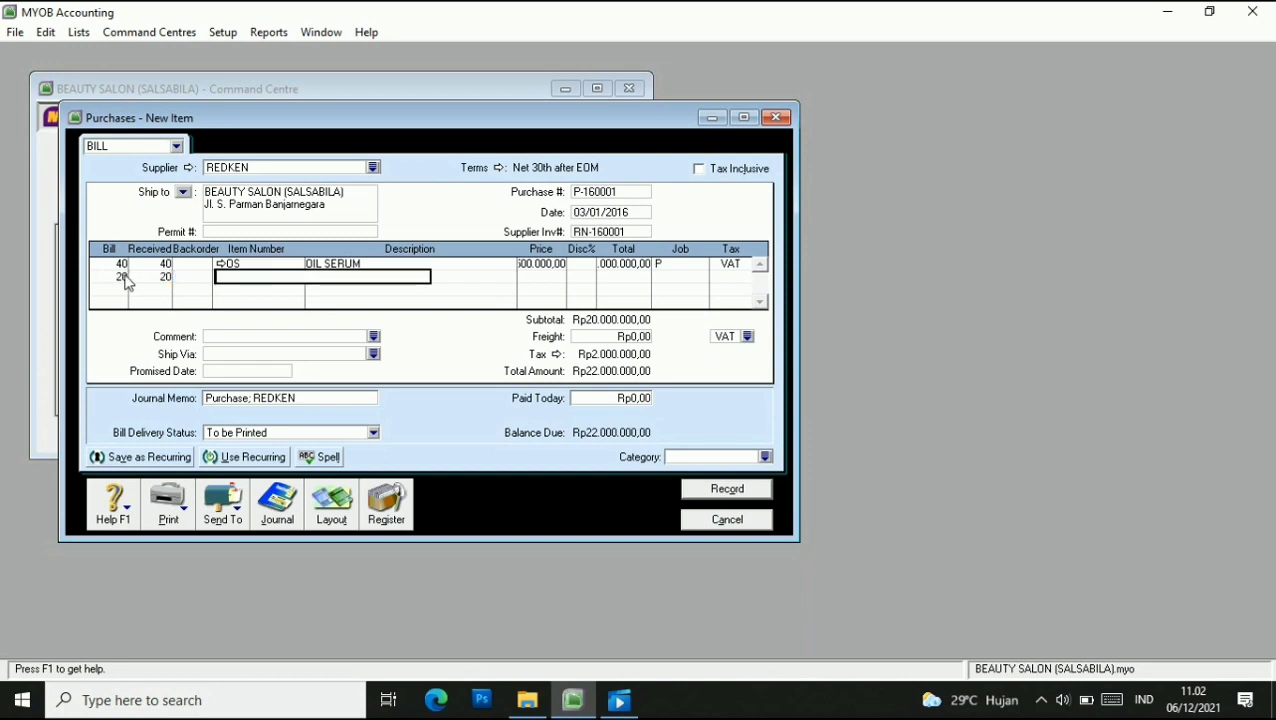
pyautogui.write('TS')
pyautogui.press('Tab')
pyautogui.press('Tab')
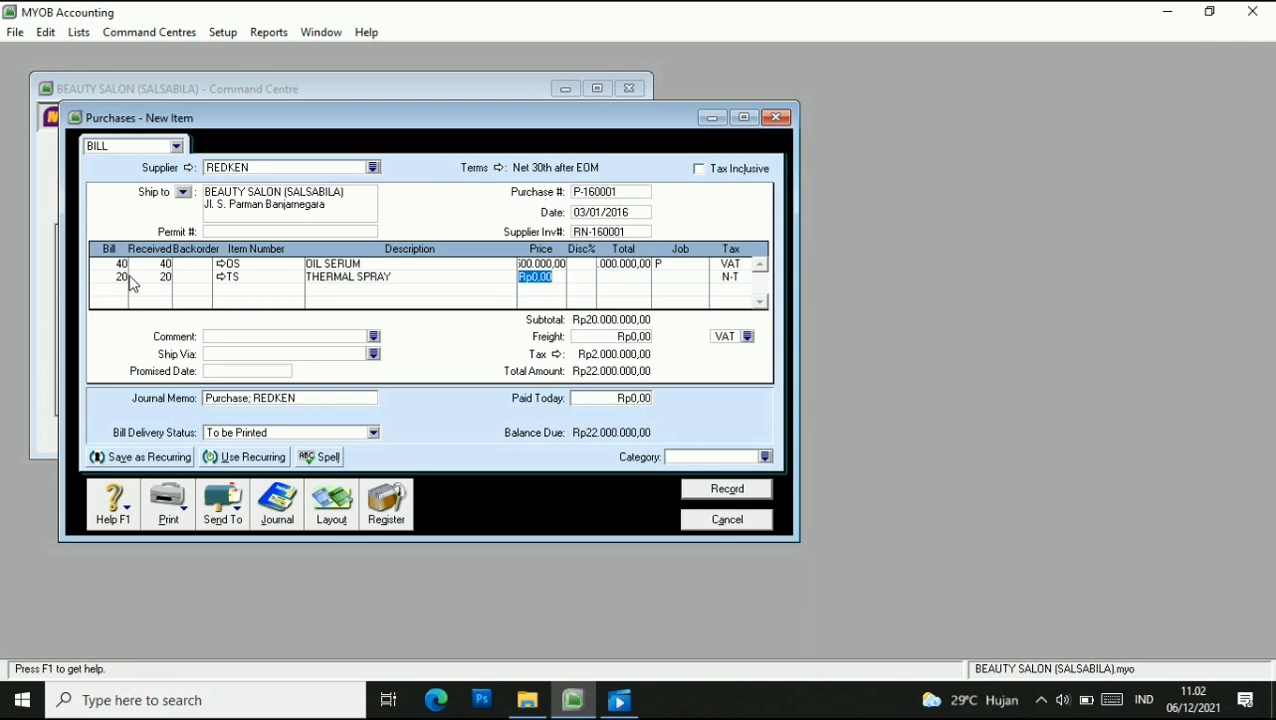
pyautogui.write('250000')
pyautogui.press('Tab')
pyautogui.click(664, 278)
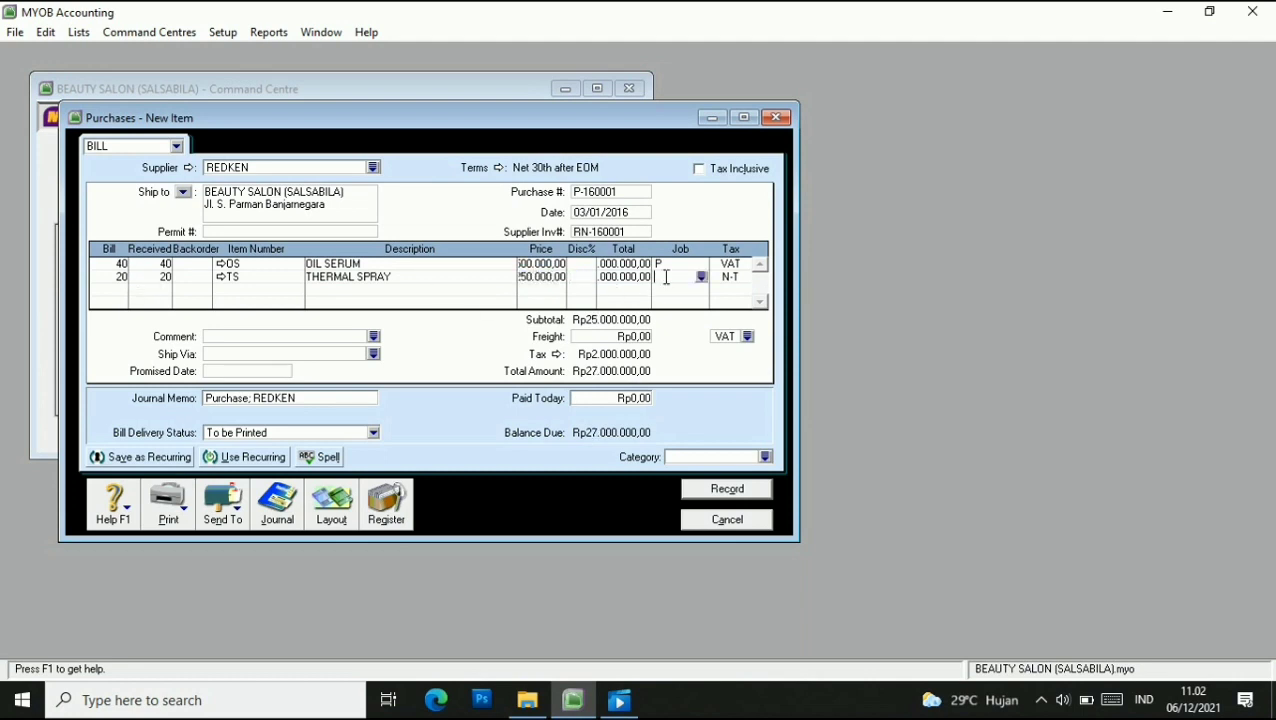
pyautogui.click(700, 278)
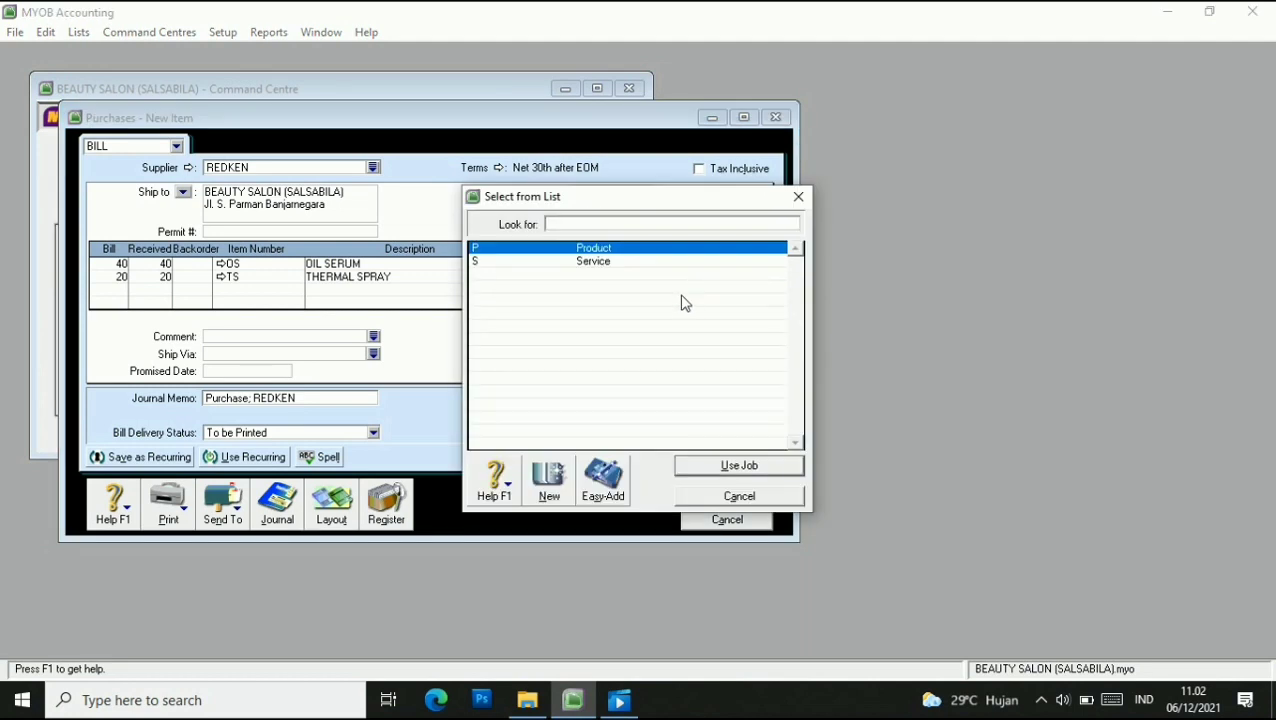
pyautogui.click(700, 465)
pyautogui.click(746, 280)
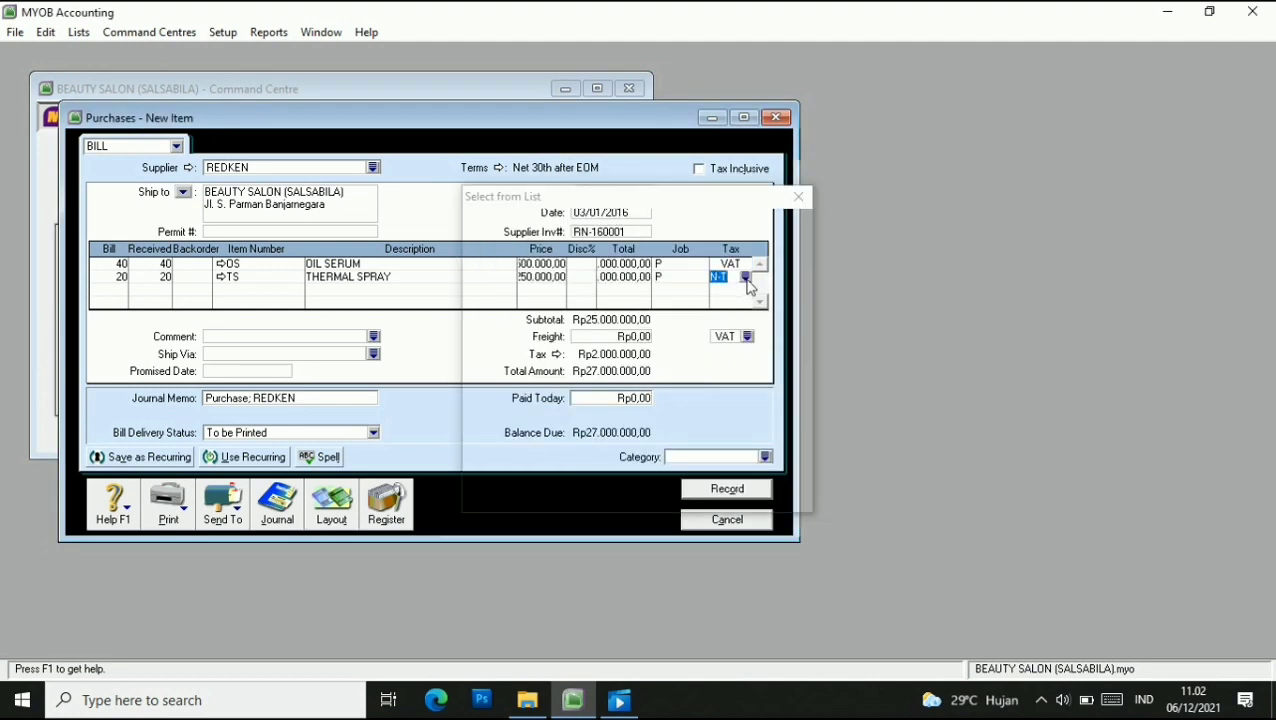
pyautogui.click(537, 274)
pyautogui.click(716, 464)
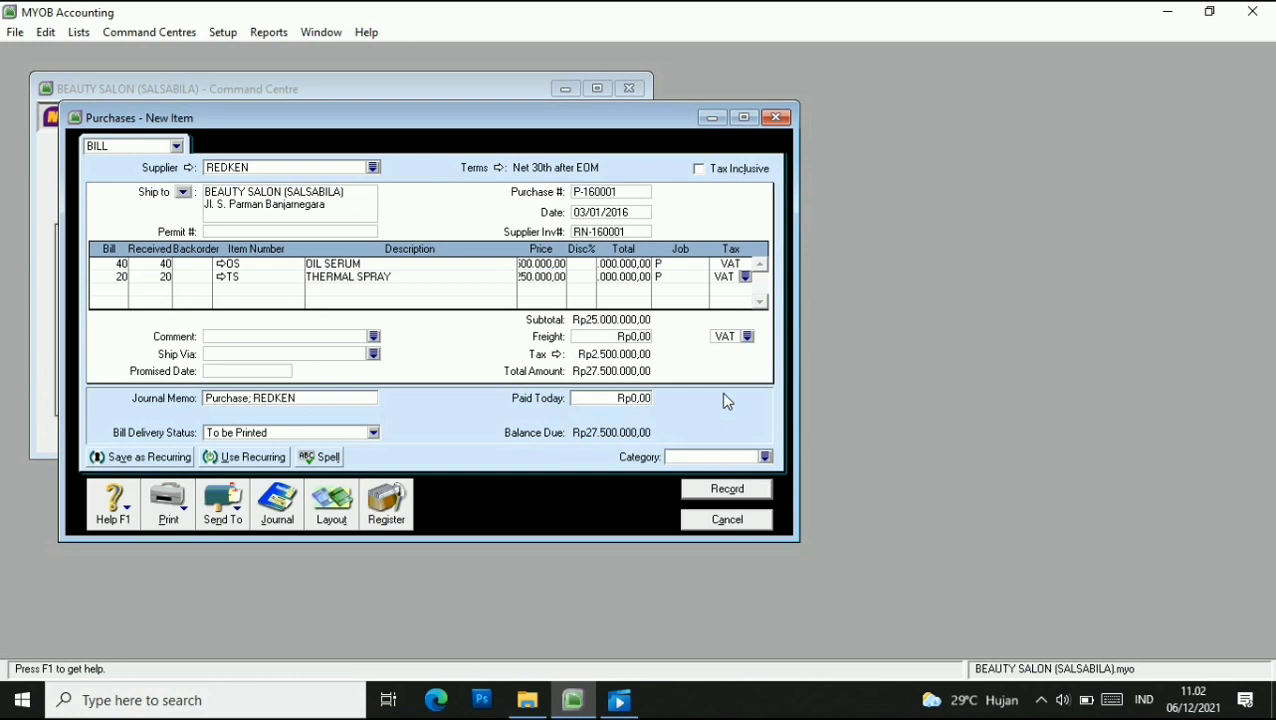
# Keep VAT on freight, set category BJR, and record the Rp27.500.000 bill.
pyautogui.click(747, 337)
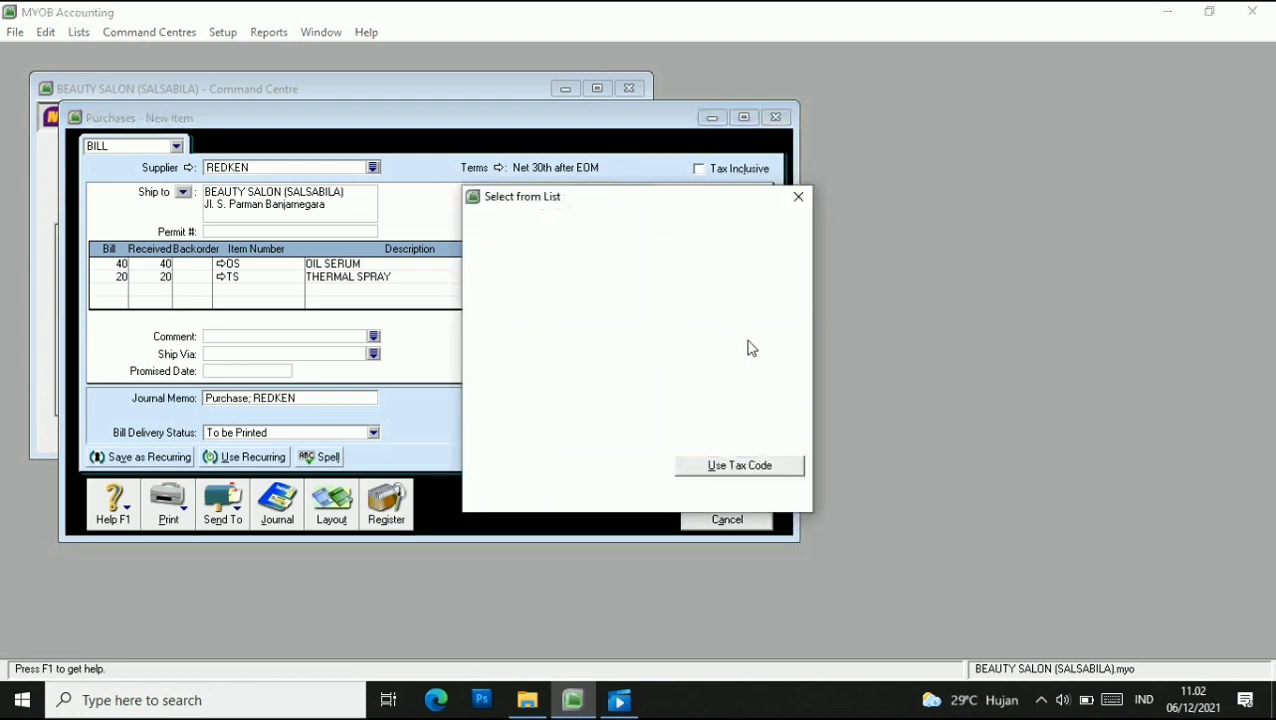
pyautogui.click(738, 465)
pyautogui.click(735, 460)
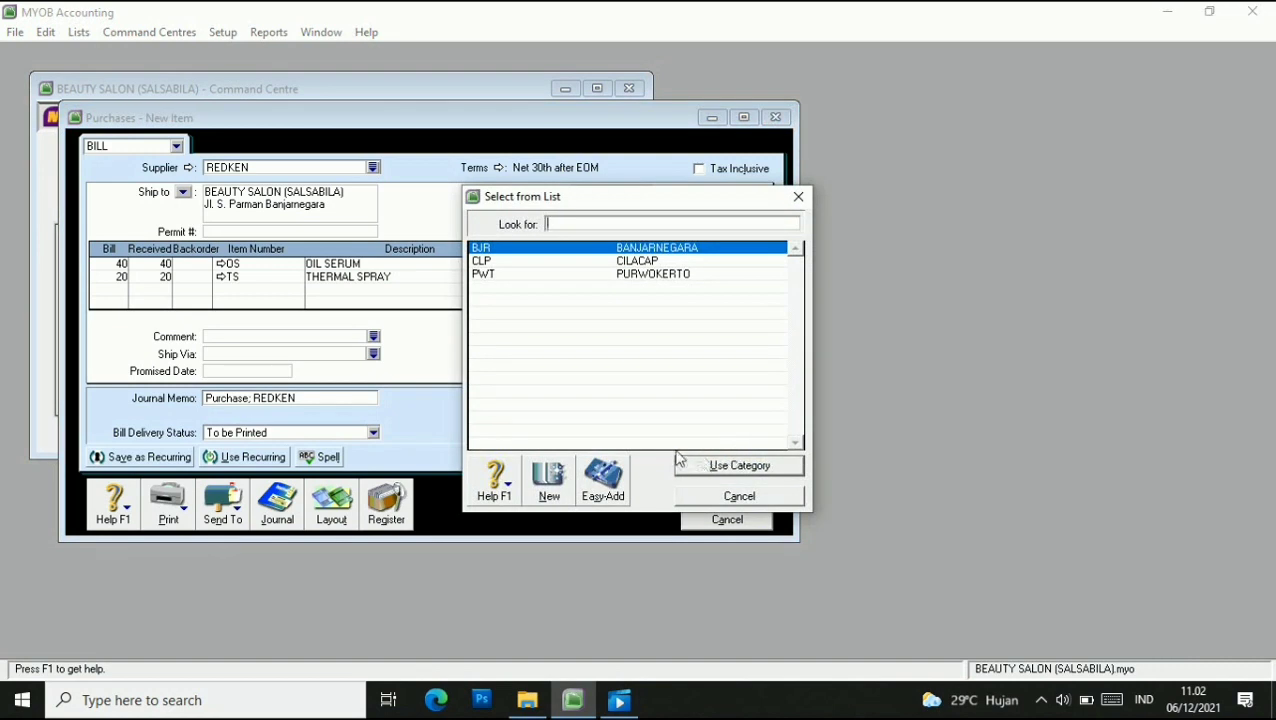
pyautogui.click(713, 467)
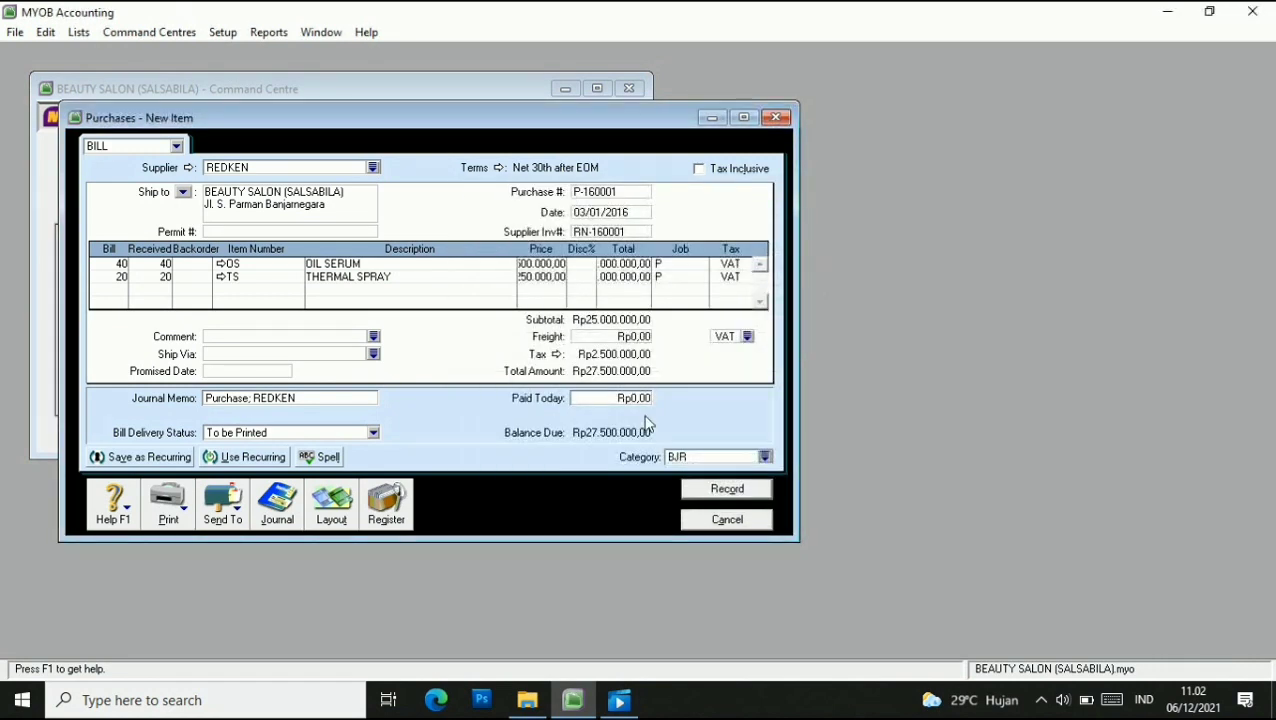
pyautogui.click(722, 494)
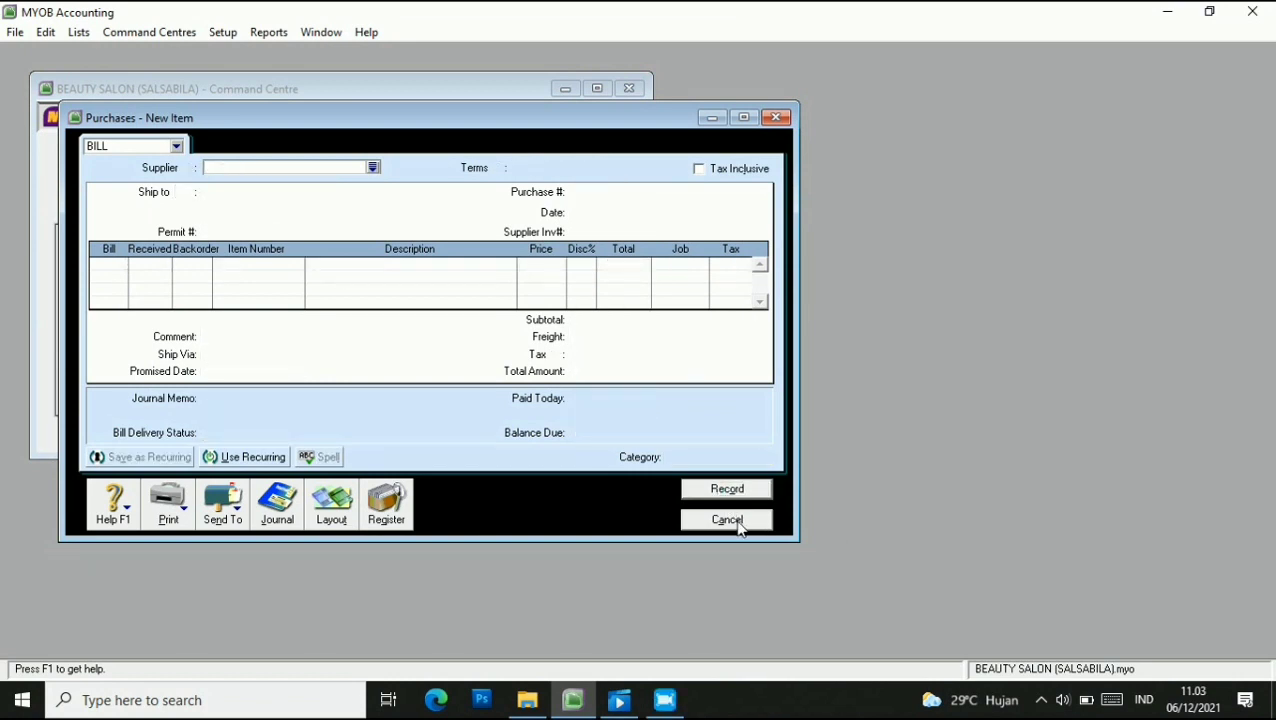
pyautogui.click(727, 520)
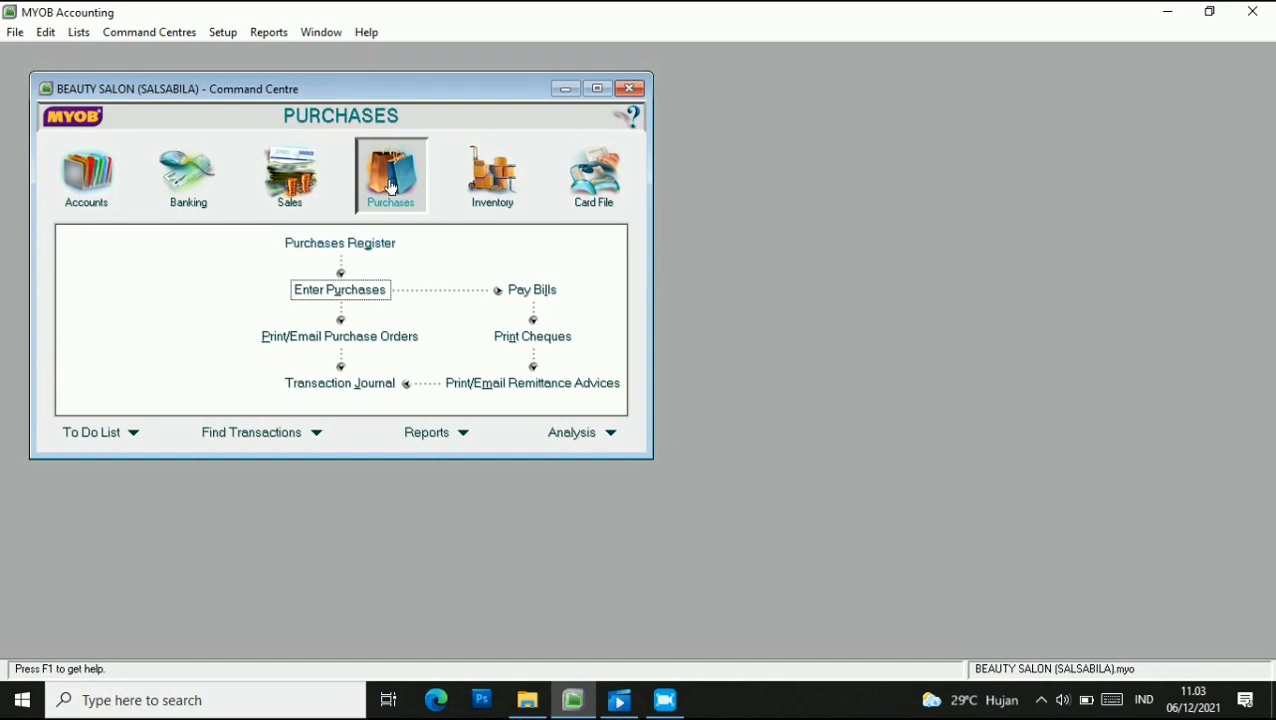
# Start a new tax-inclusive bill from supplier MOROCCANOIL.
pyautogui.click(356, 290)
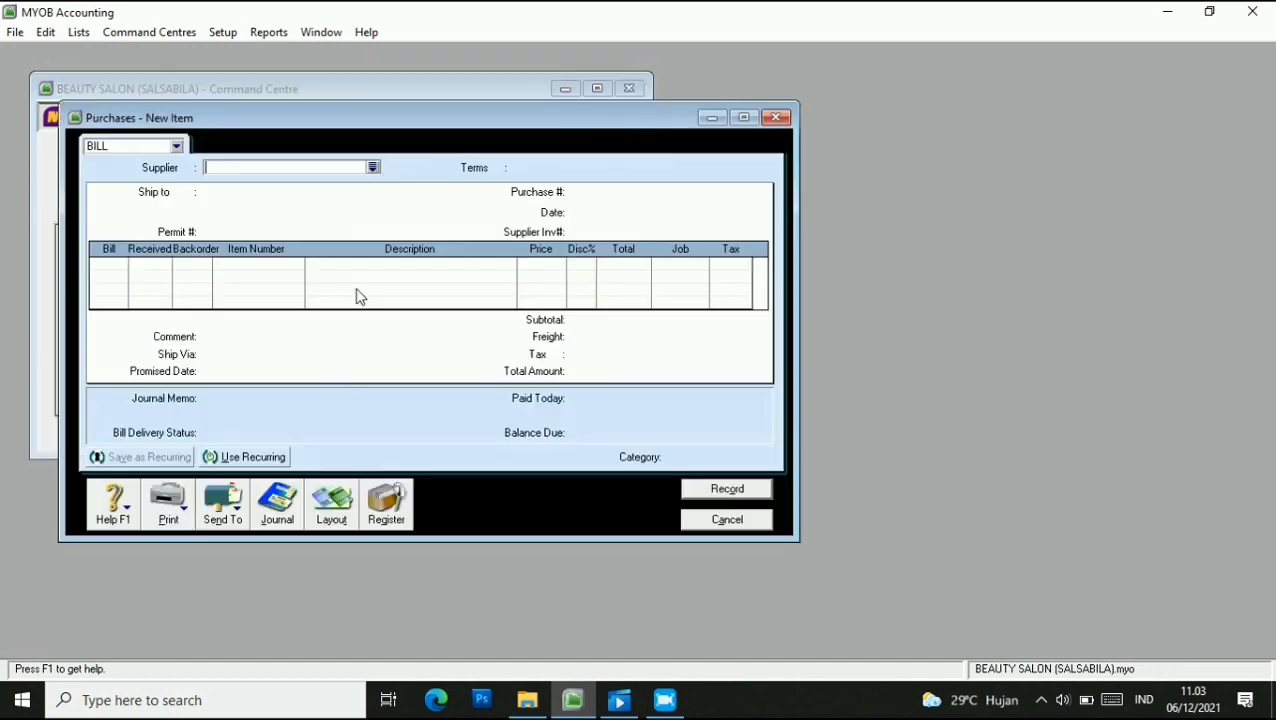
pyautogui.click(373, 169)
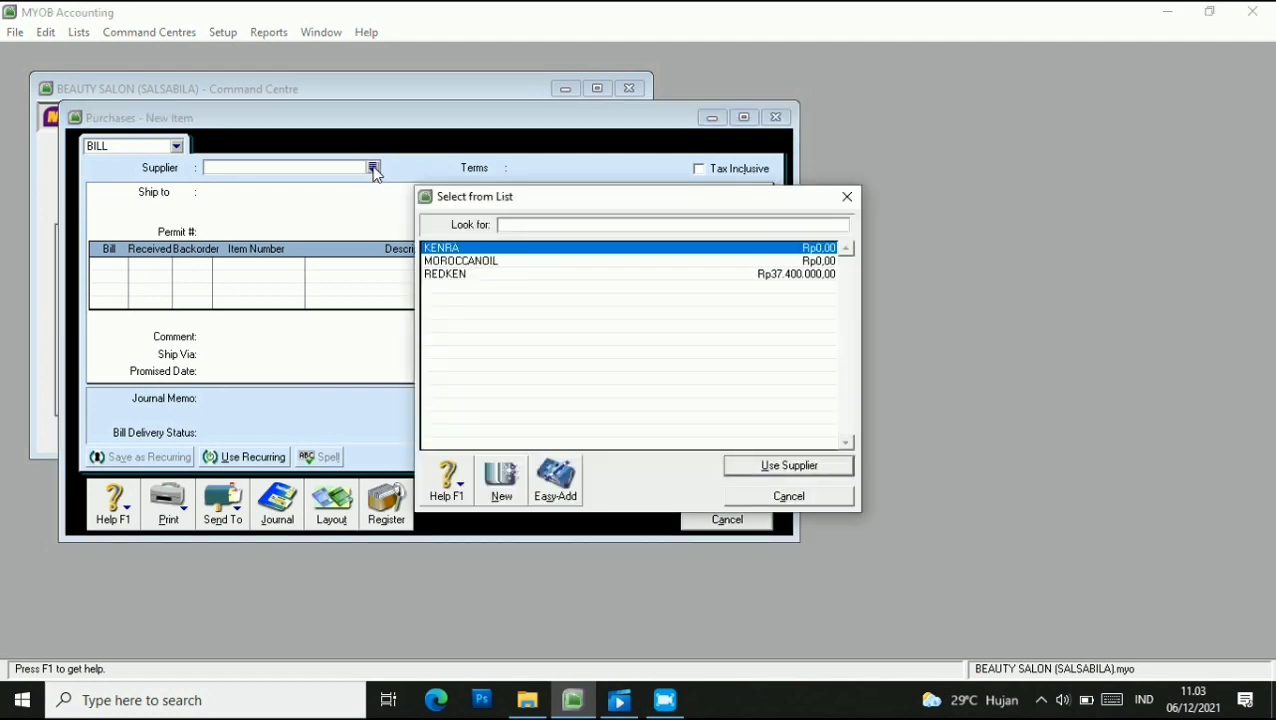
pyautogui.click(516, 261)
pyautogui.click(790, 467)
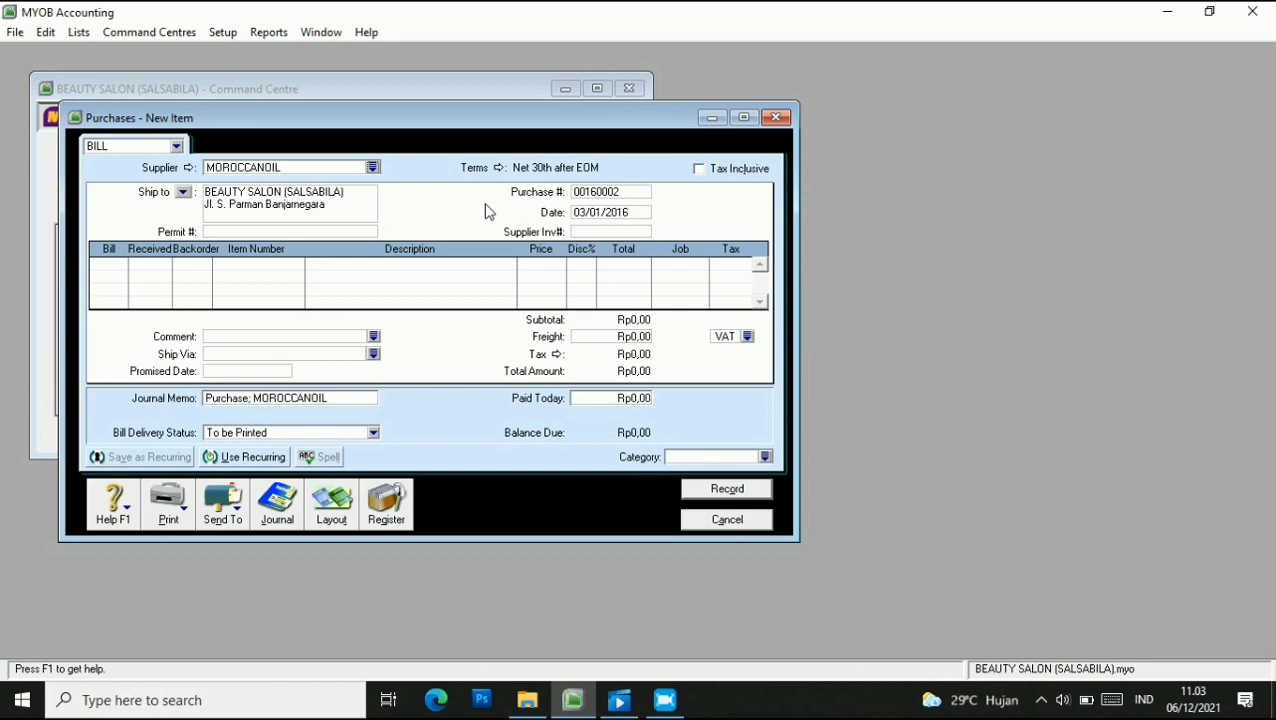
pyautogui.click(699, 170)
# Enter purchase number P-160002, date 05/01/2016 and supplier invoice MC-160001.
pyautogui.click(632, 193)
pyautogui.write('P-160')
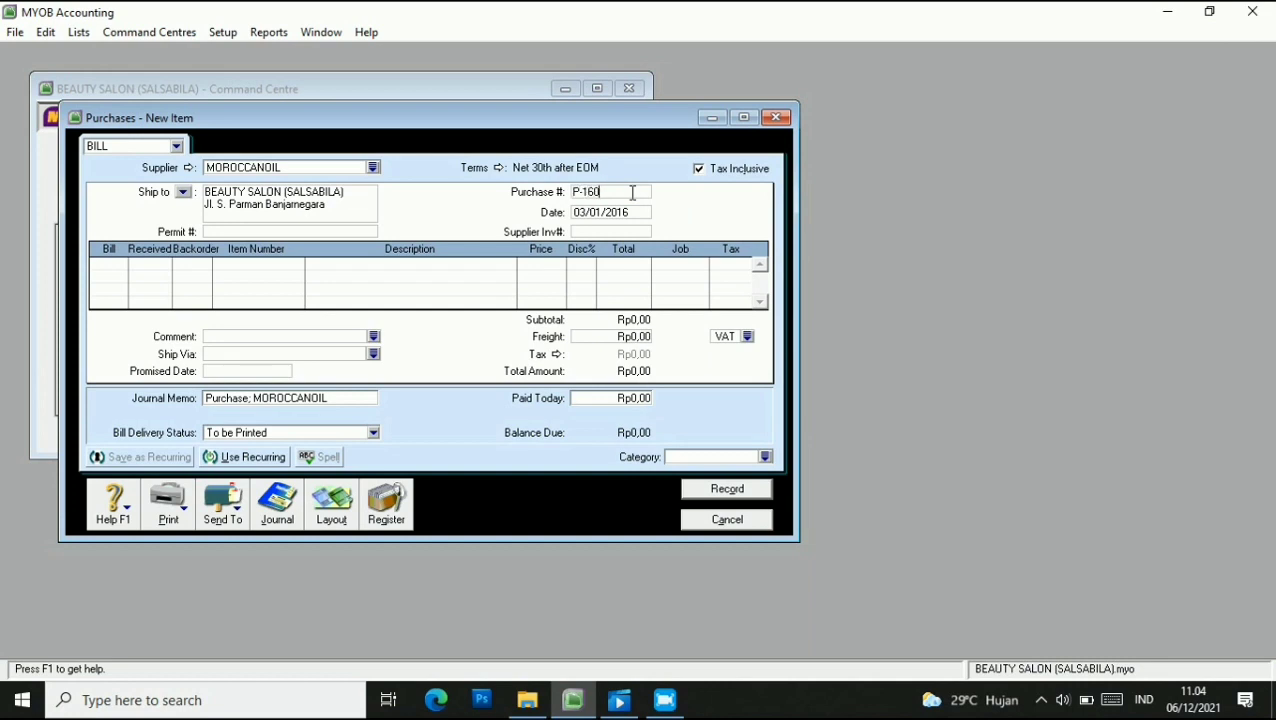
pyautogui.write('002')
pyautogui.click(630, 215)
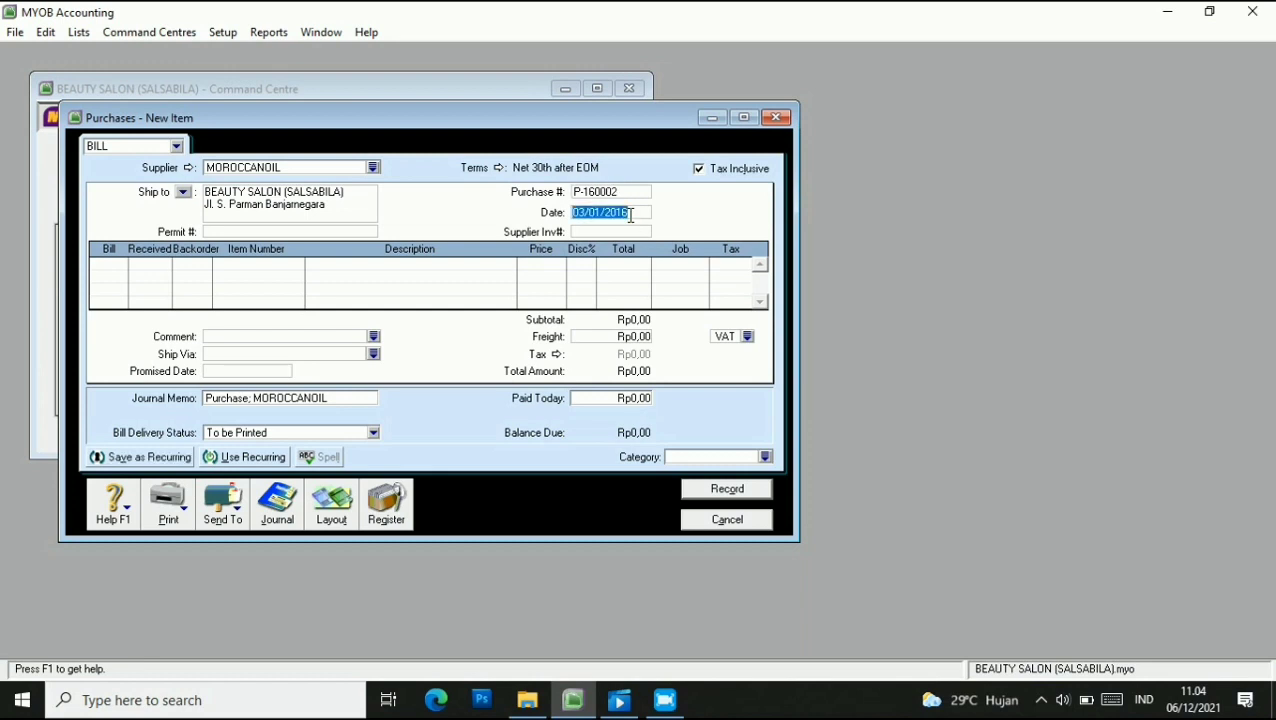
pyautogui.write('5')
pyautogui.press('BackSpace')
pyautogui.write('5')
pyautogui.hotkey('ctrl', 'z')
pyautogui.press('BackSpace')
pyautogui.write('0')
pyautogui.press('BackSpace')
pyautogui.write('5/01/20')
pyautogui.click(607, 232)
pyautogui.write('M')
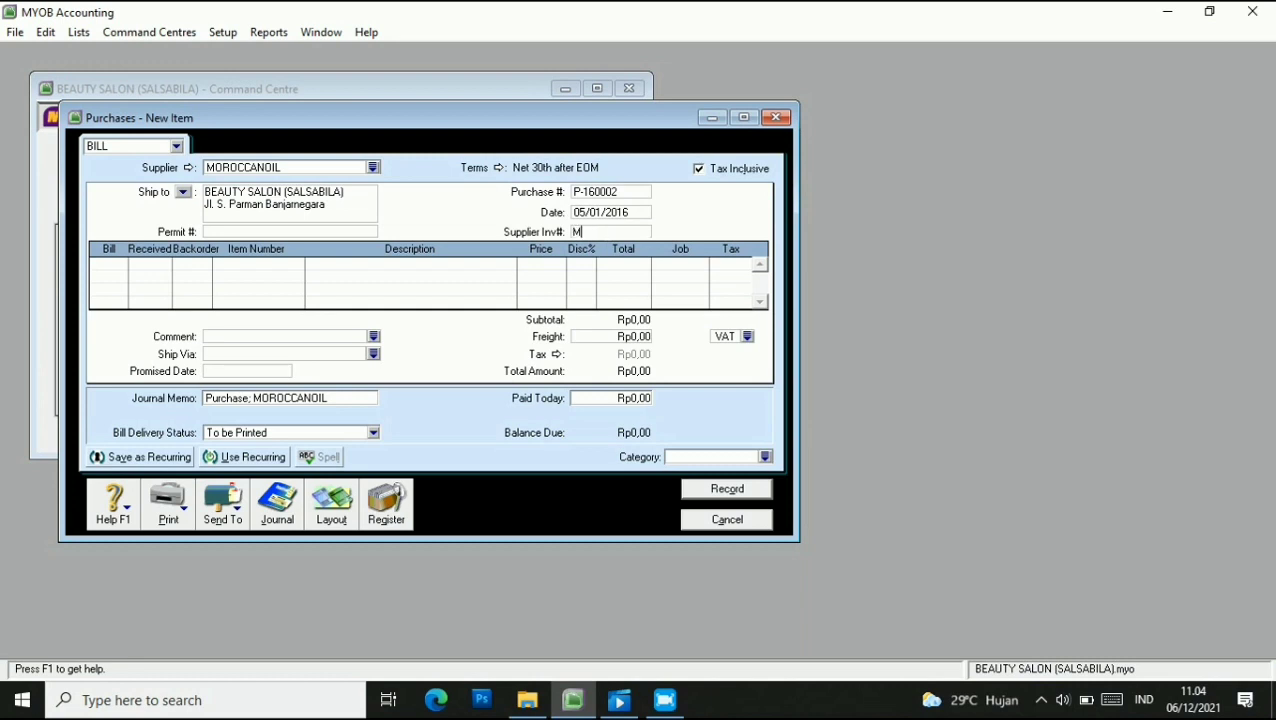
pyautogui.write('C-160001')
# Switch the bill to the Service layout.
pyautogui.click(115, 265)
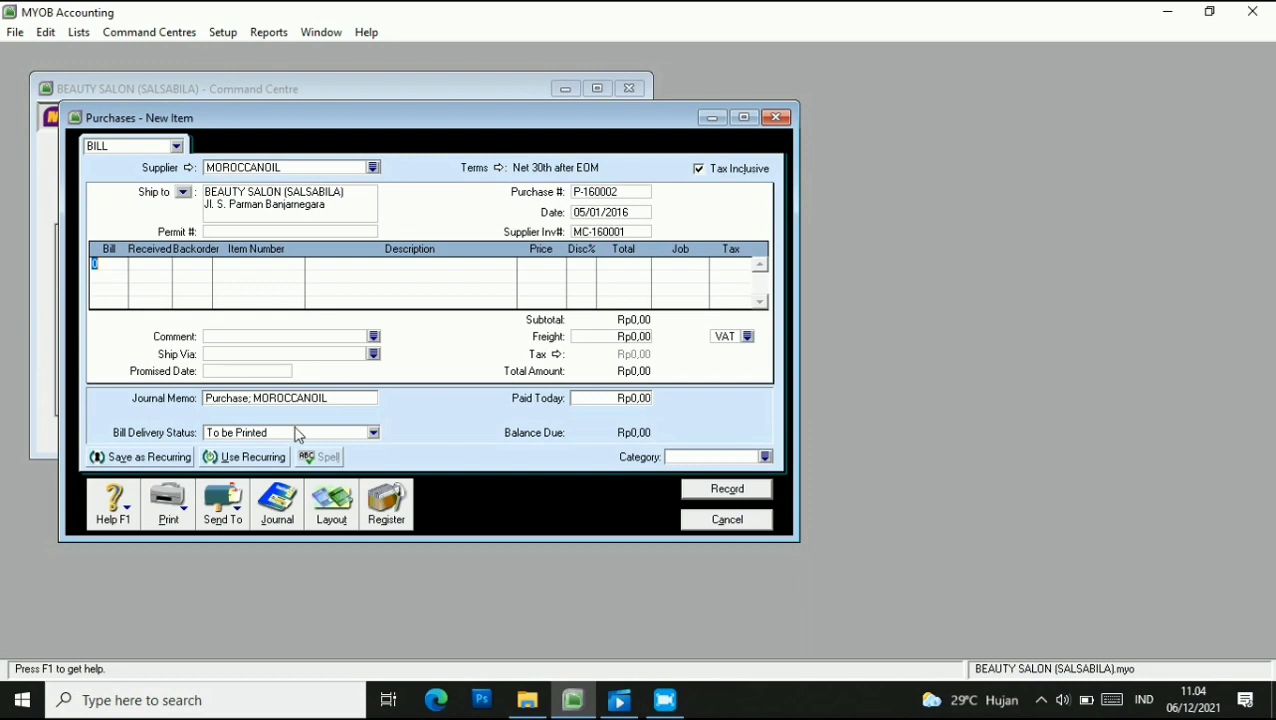
pyautogui.click(331, 503)
pyautogui.click(476, 312)
pyautogui.click(755, 457)
pyautogui.click(217, 265)
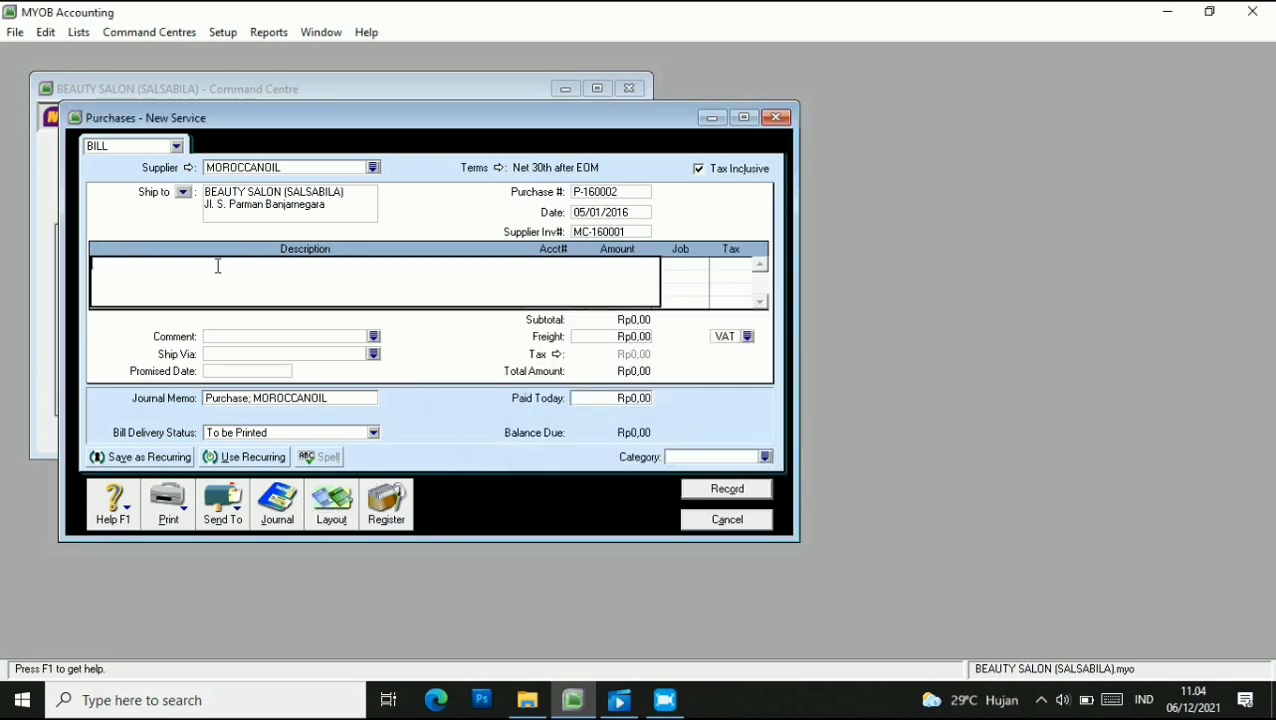
# Charge the first line to account 6-1500 Office Supplies for Rp3.300.000,00.
pyautogui.press('Tab')
pyautogui.write('6')
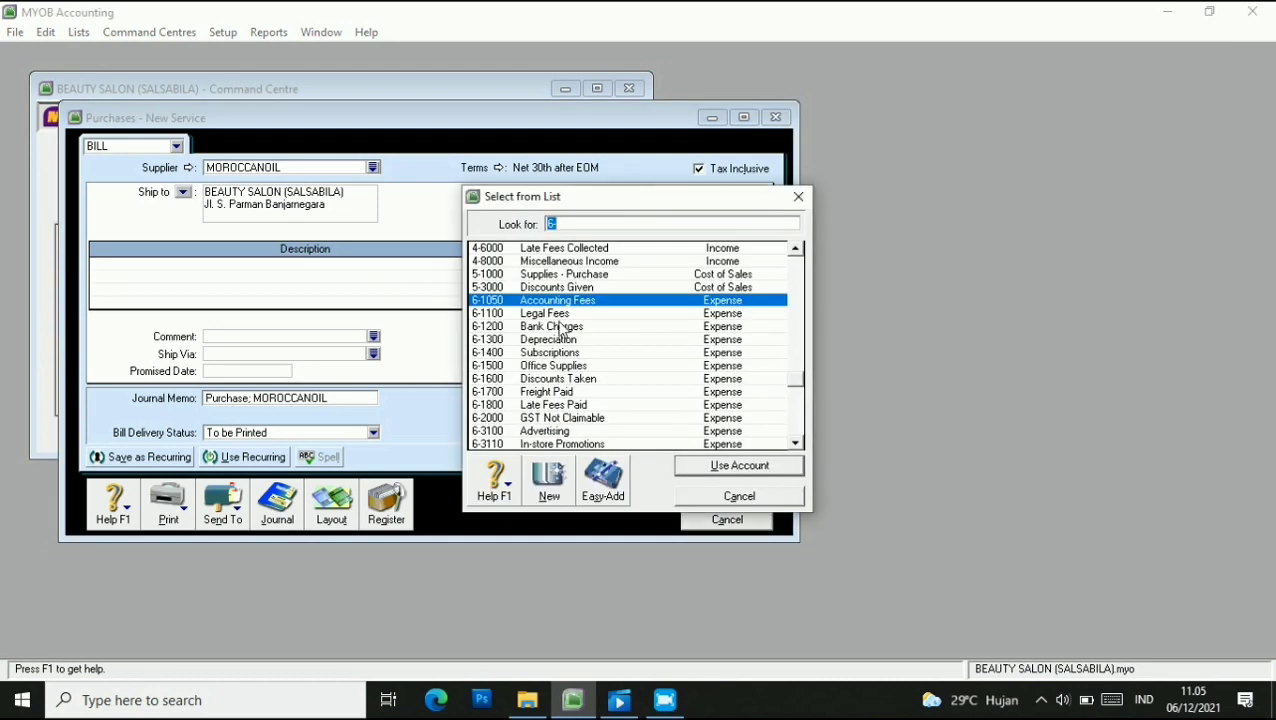
pyautogui.click(590, 365)
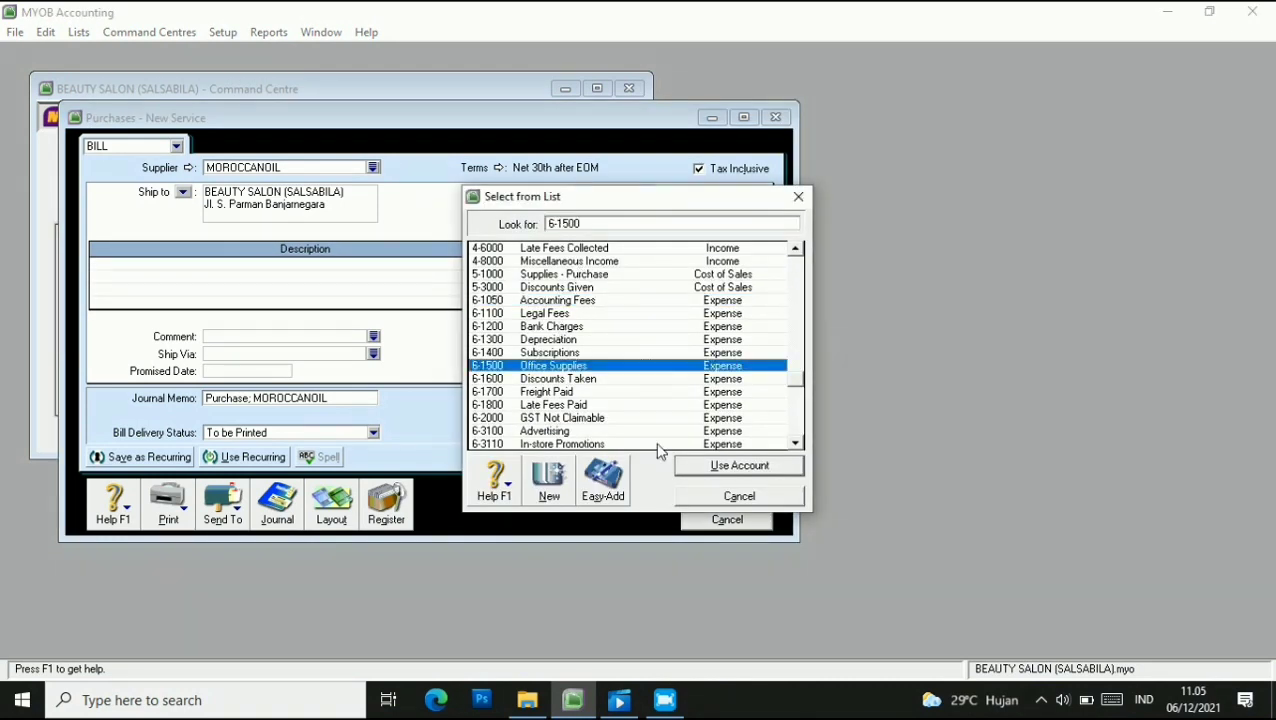
pyautogui.click(737, 467)
pyautogui.click(614, 266)
pyautogui.write('330000')
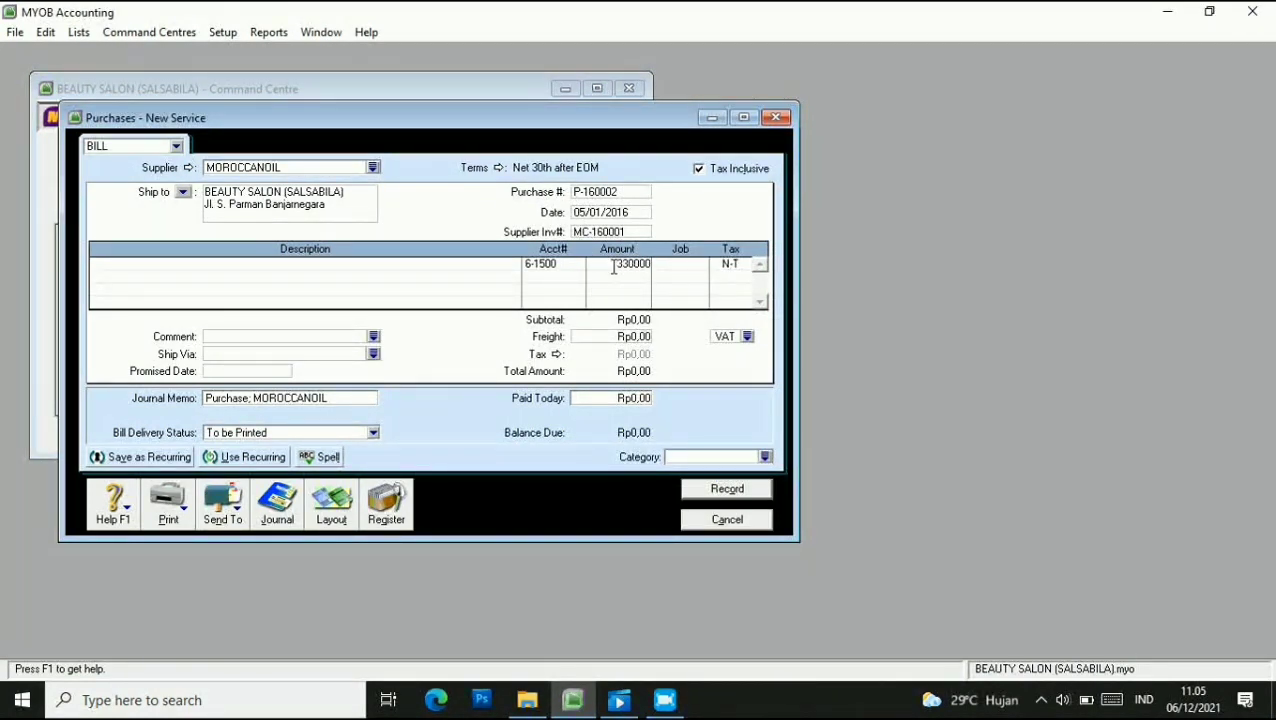
pyautogui.click(684, 266)
# Give the line job S, tax code VAT and description PURCHASE SERVICE.
pyautogui.click(703, 265)
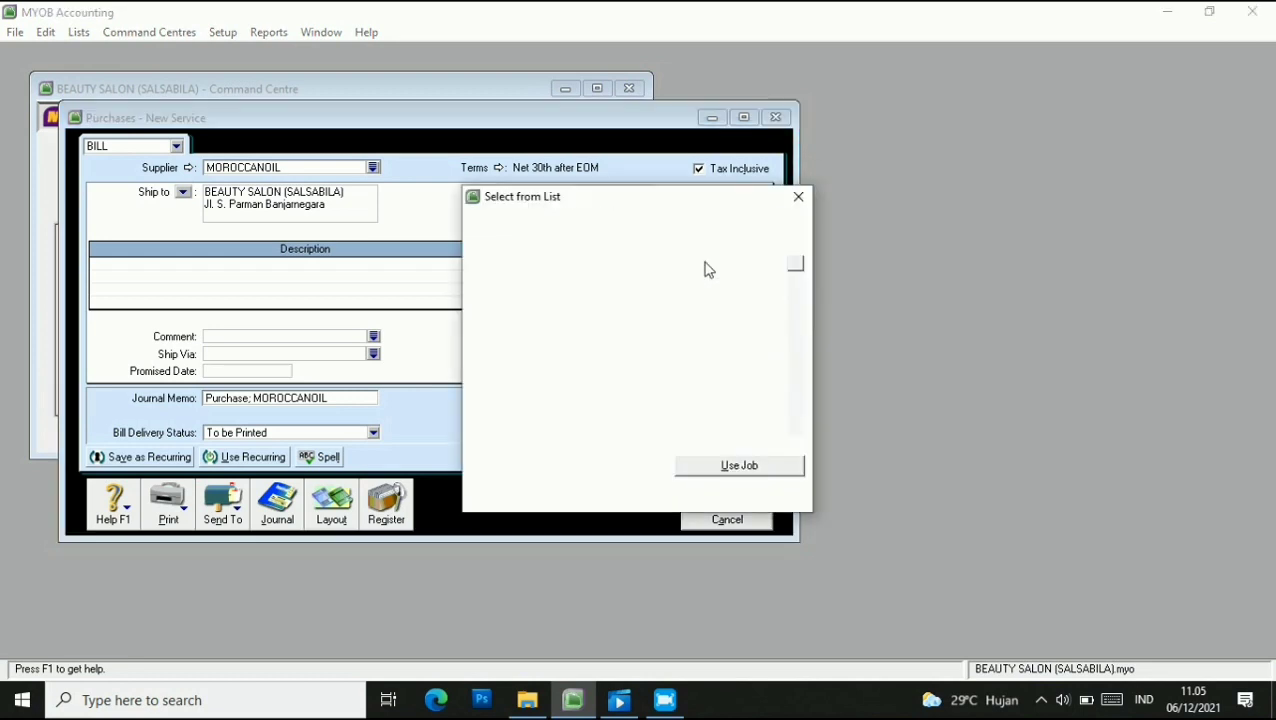
pyautogui.write('S')
pyautogui.click(719, 466)
pyautogui.click(745, 266)
pyautogui.click(745, 270)
pyautogui.click(550, 274)
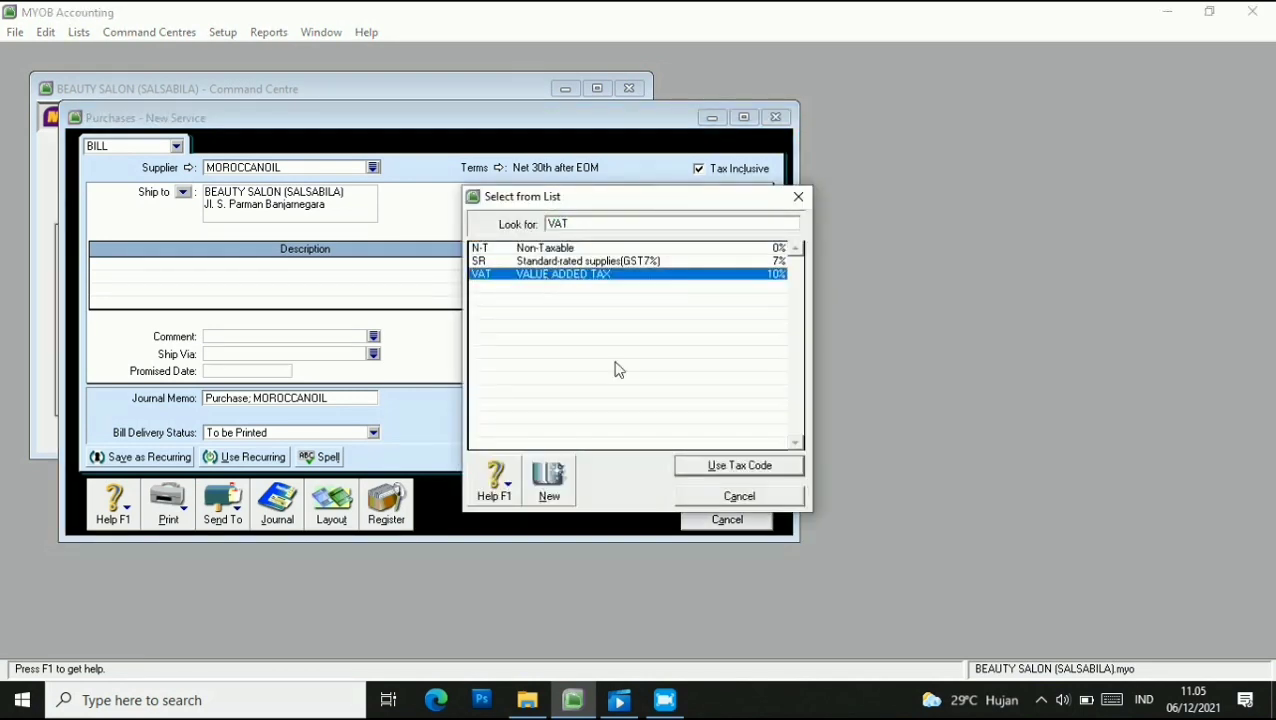
pyautogui.click(714, 466)
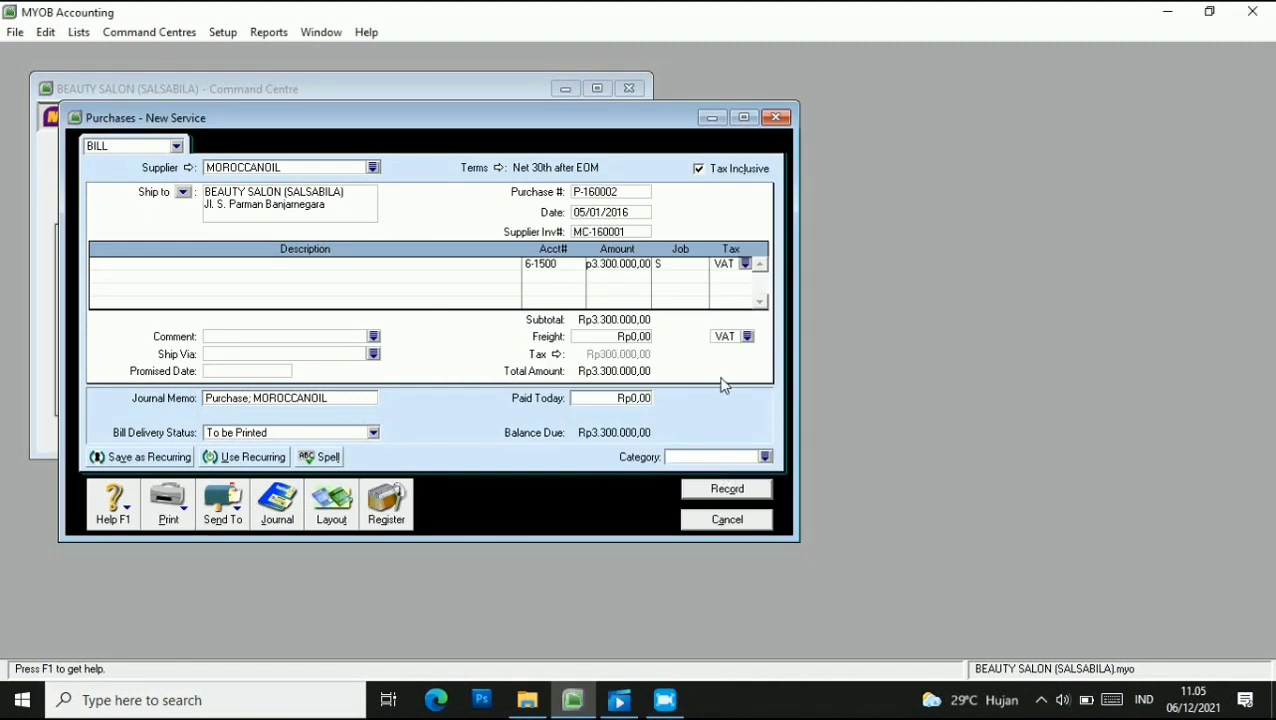
pyautogui.click(321, 268)
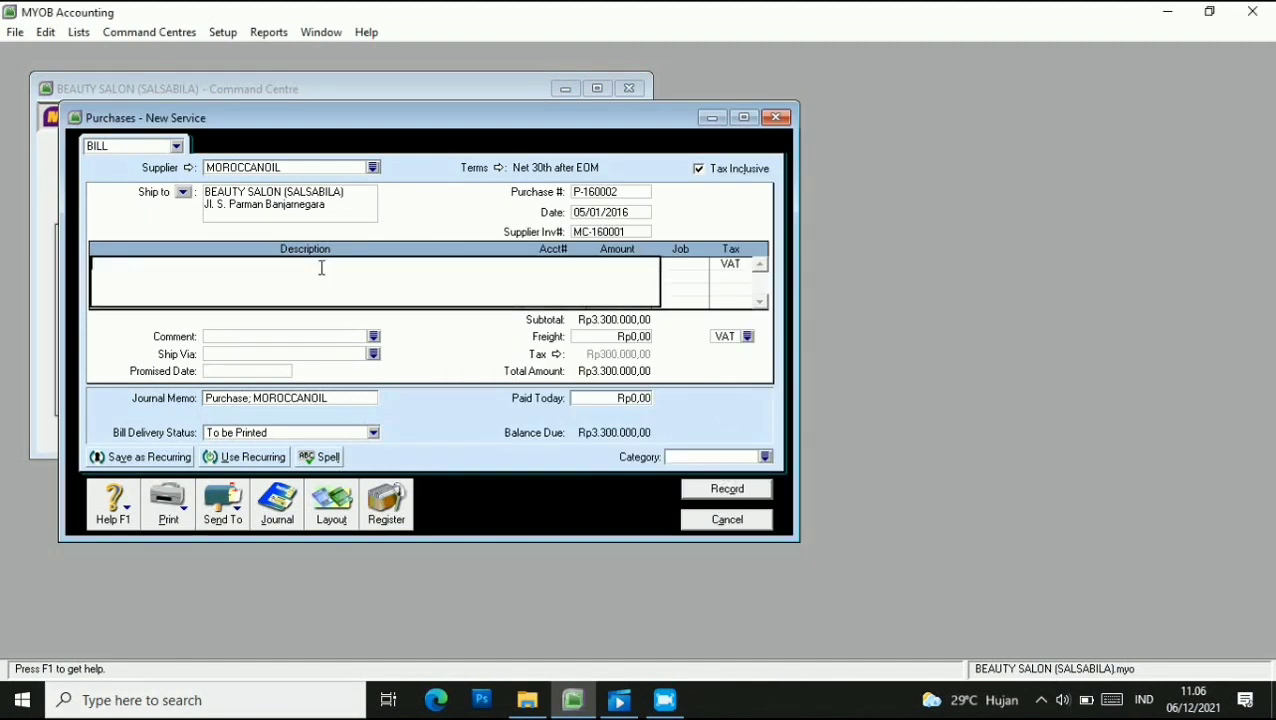
pyautogui.write('PURCHASE SERVICE')
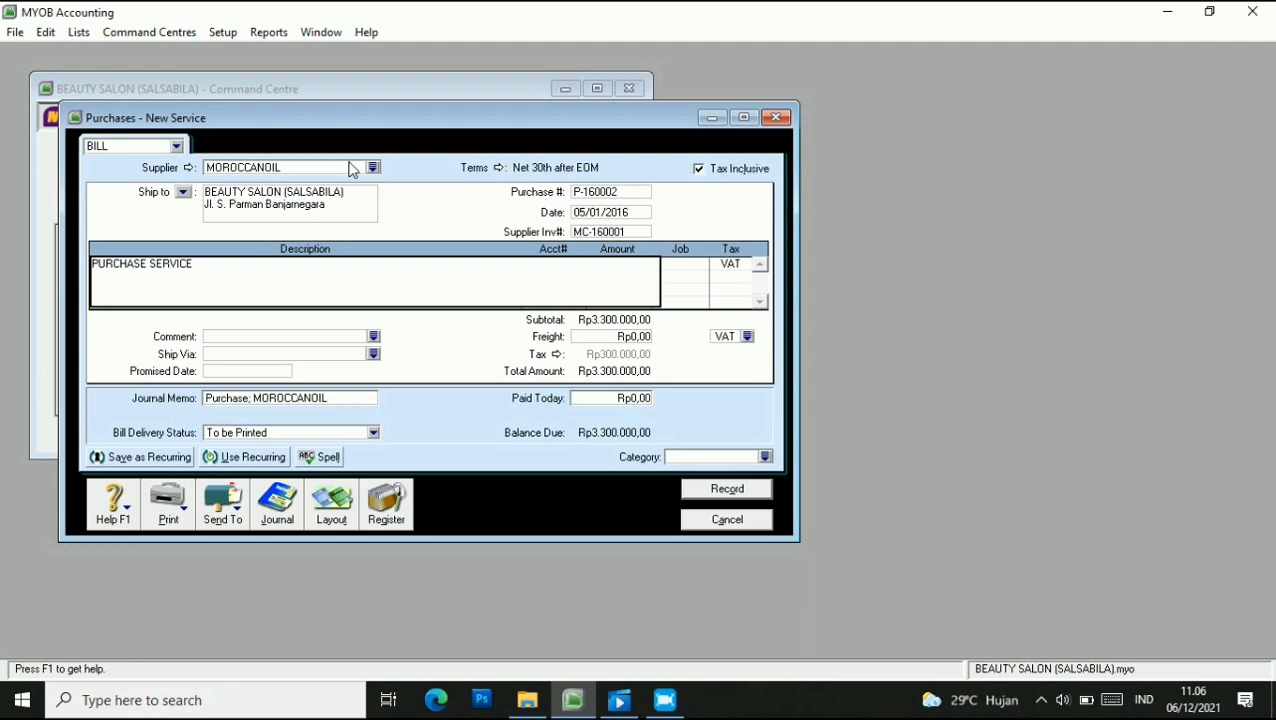
# Set the bill's category to CLP and record it.
pyautogui.click(697, 454)
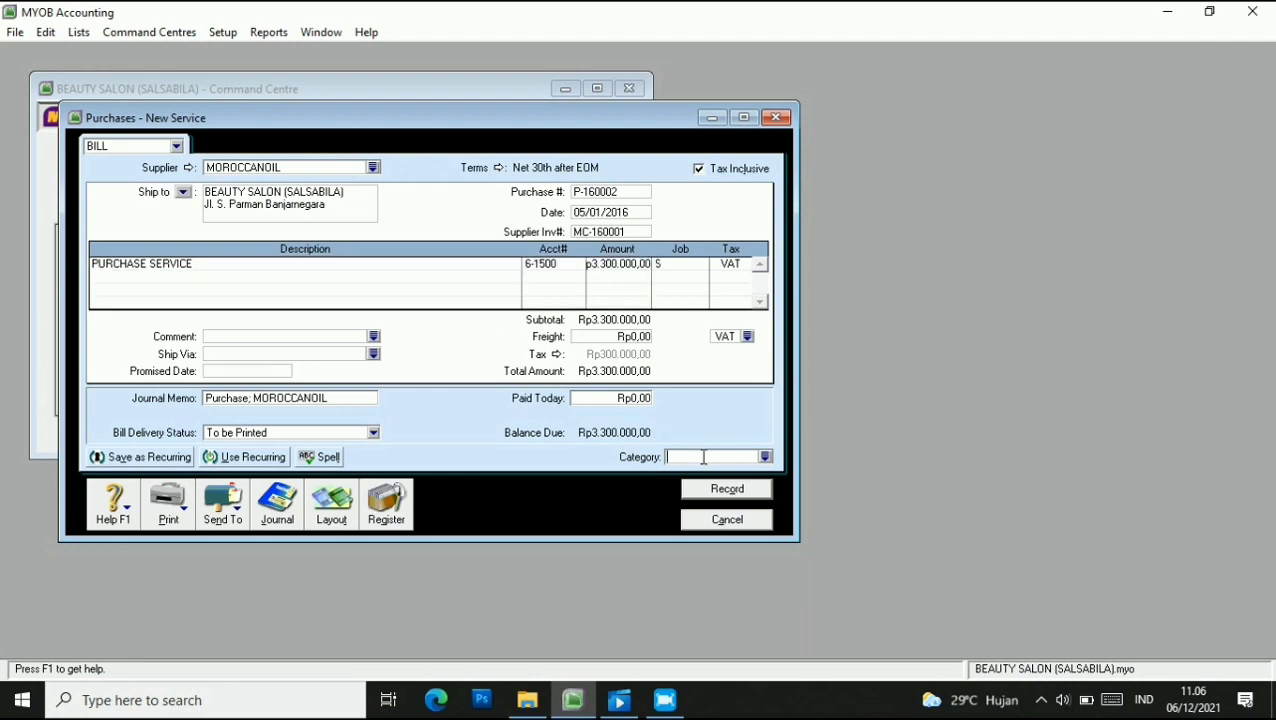
pyautogui.click(765, 457)
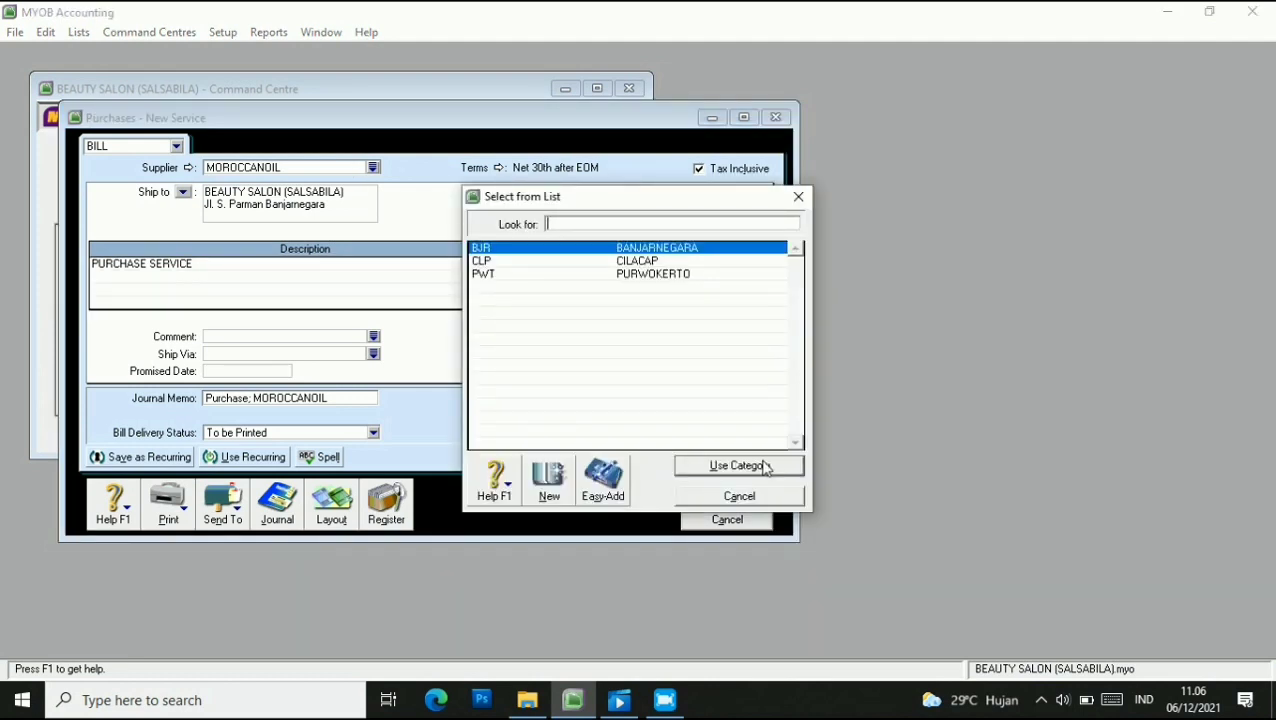
pyautogui.click(637, 262)
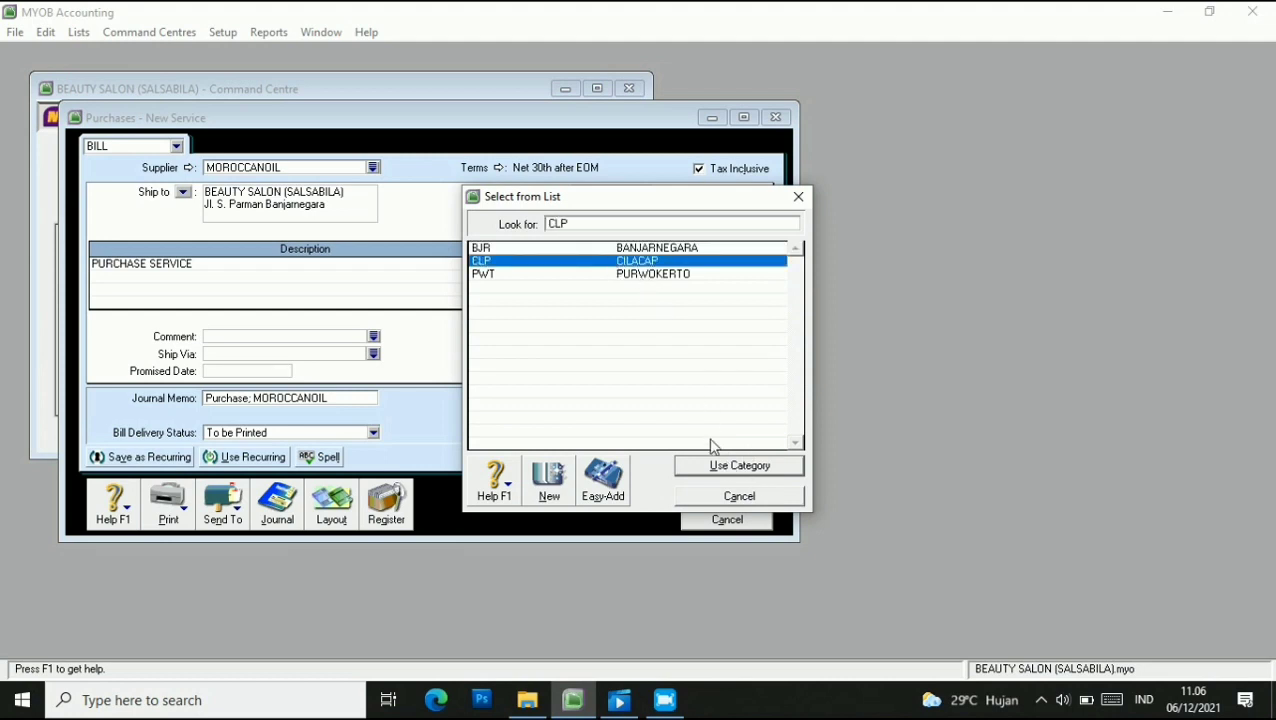
pyautogui.click(708, 466)
pyautogui.click(727, 488)
pyautogui.click(724, 519)
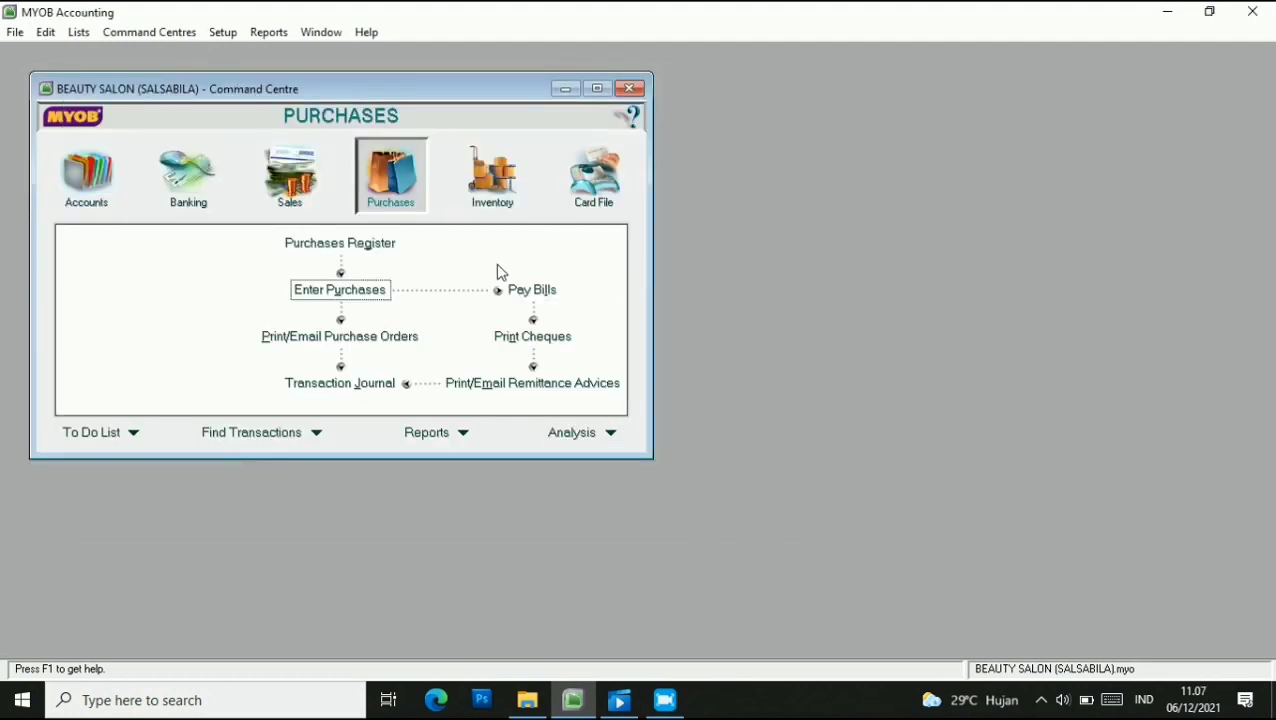
# Start a bill payment from Petty Cash (1-2120) to MOROCCANOIL.
pyautogui.click(522, 290)
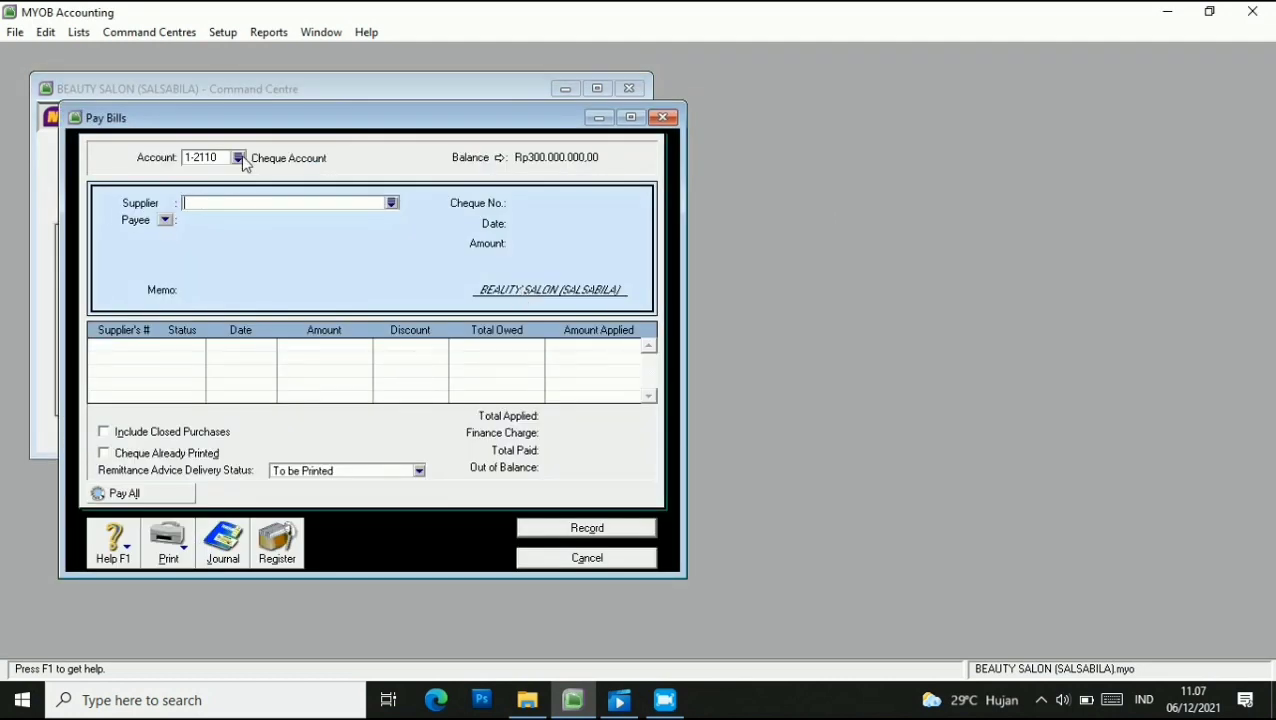
pyautogui.click(239, 158)
pyautogui.click(555, 261)
pyautogui.click(700, 465)
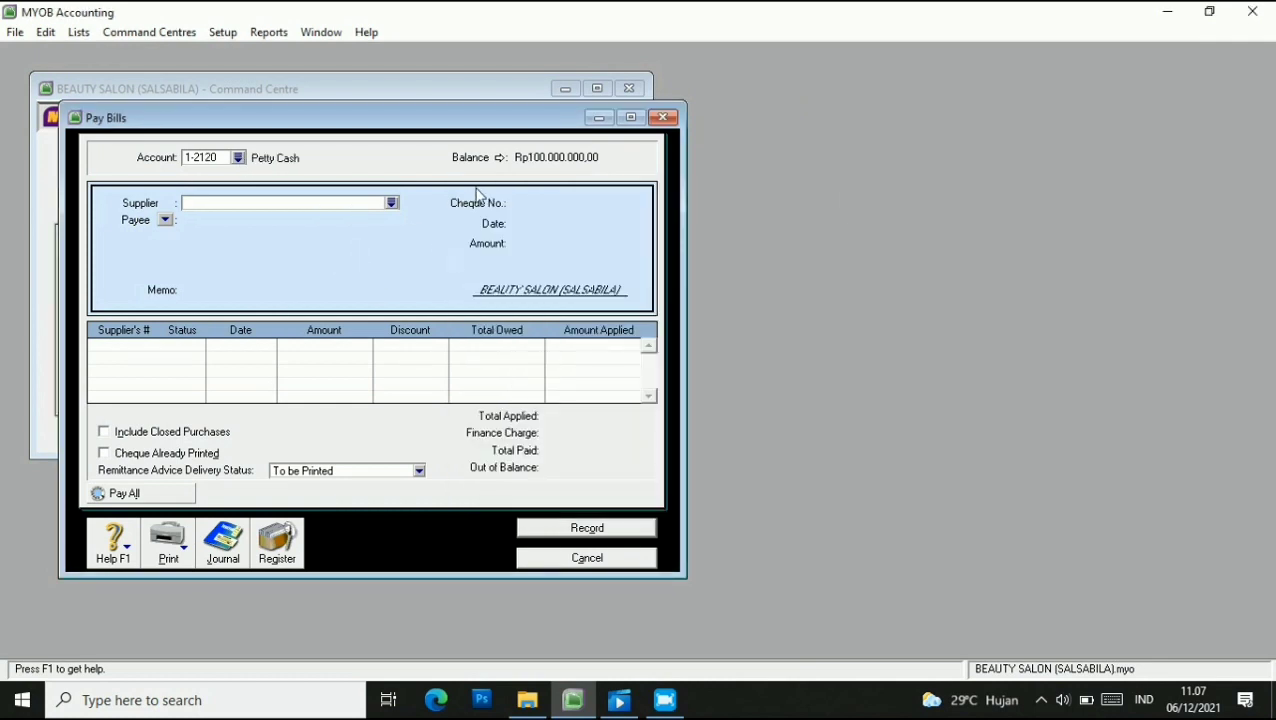
pyautogui.click(392, 203)
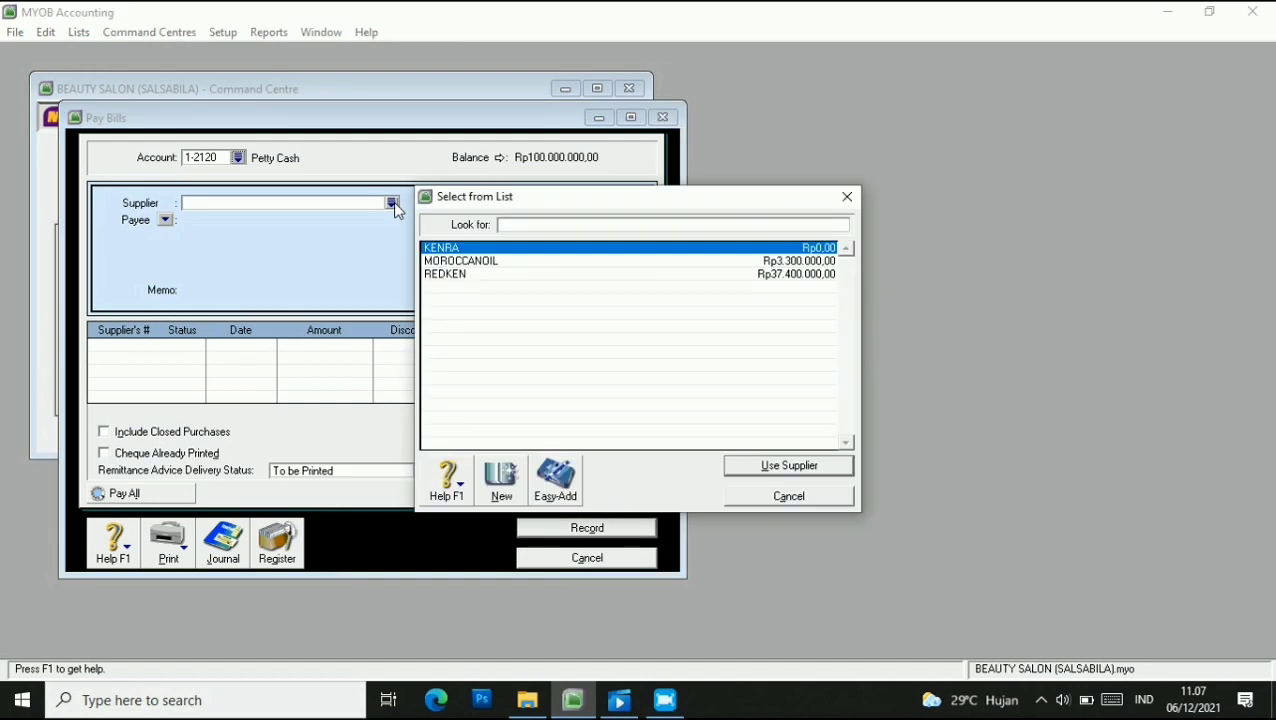
pyautogui.click(478, 261)
pyautogui.click(774, 472)
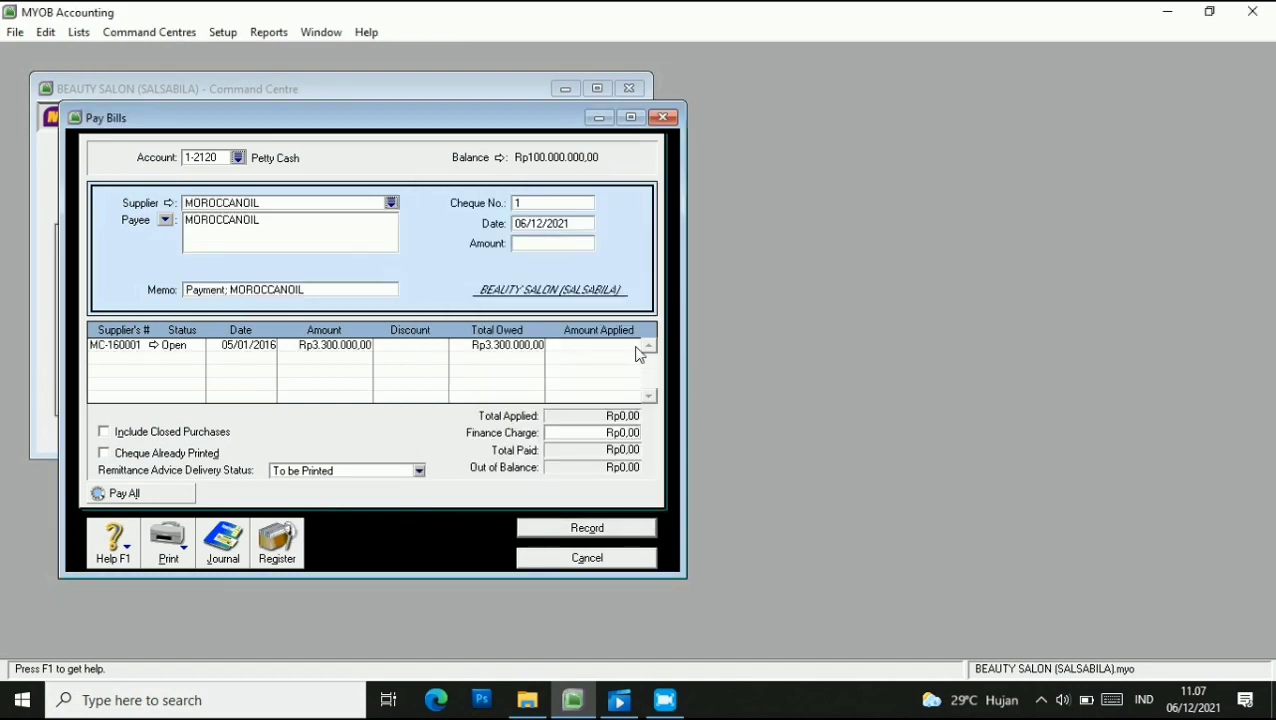
# Enter cheque D-160001, date 05/01/2016 and amount 3.300.000.
pyautogui.click(538, 205)
pyautogui.write('D-160001')
pyautogui.press('Tab')
pyautogui.click(525, 226)
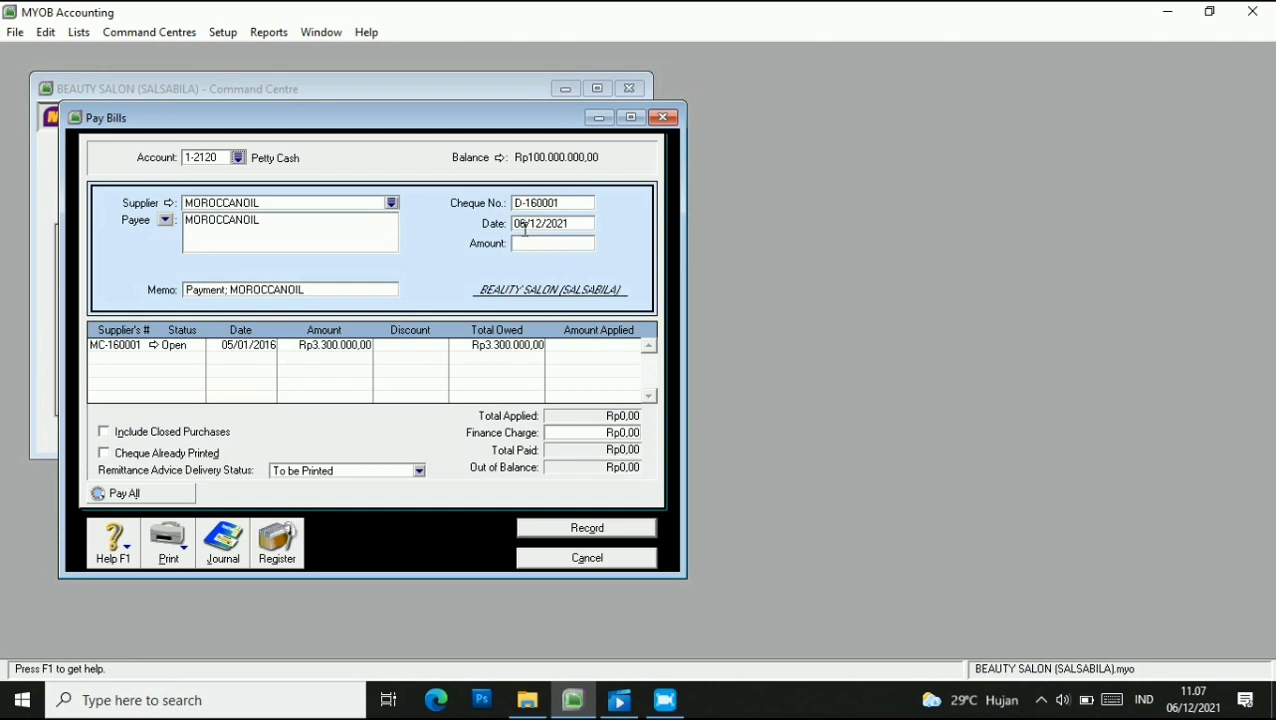
pyautogui.press('BackSpace')
pyautogui.press('BackSpace')
pyautogui.write('5')
pyautogui.press('Delete')
pyautogui.press('End')
pyautogui.press('BackSpace')
pyautogui.press('BackSpace')
pyautogui.write('16')
pyautogui.click(527, 246)
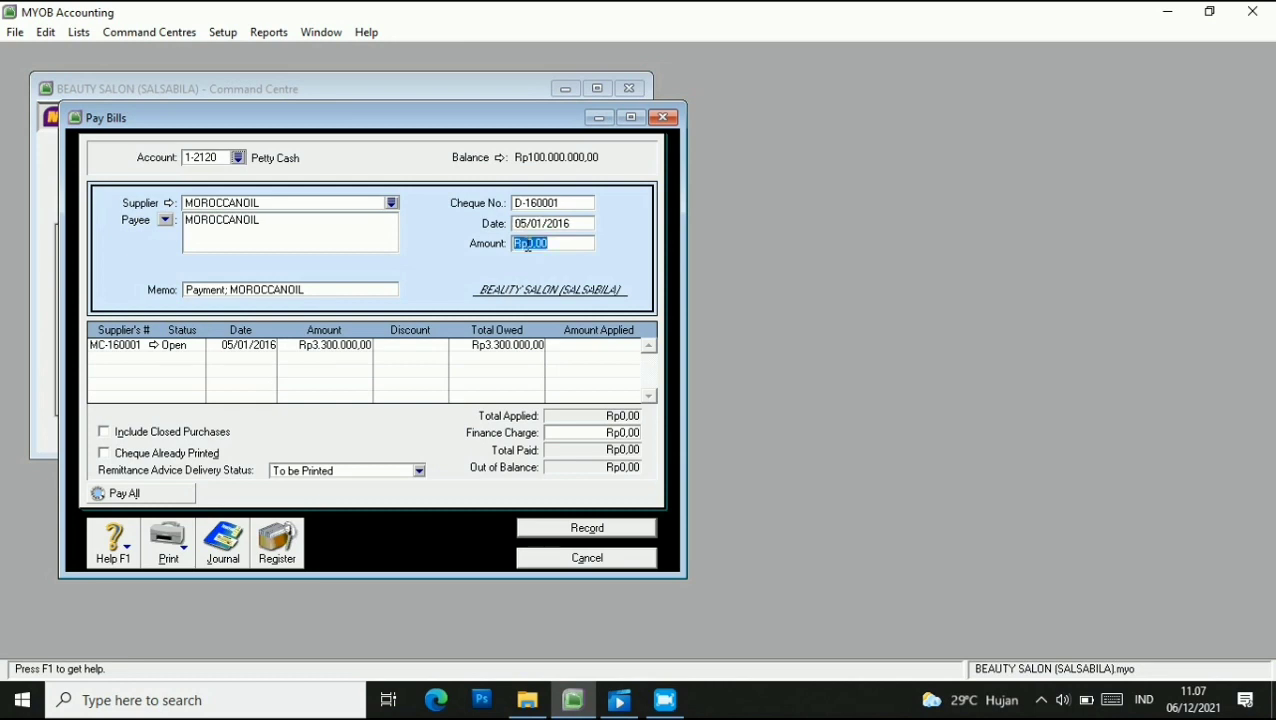
pyautogui.write('3300000')
pyautogui.press('Tab')
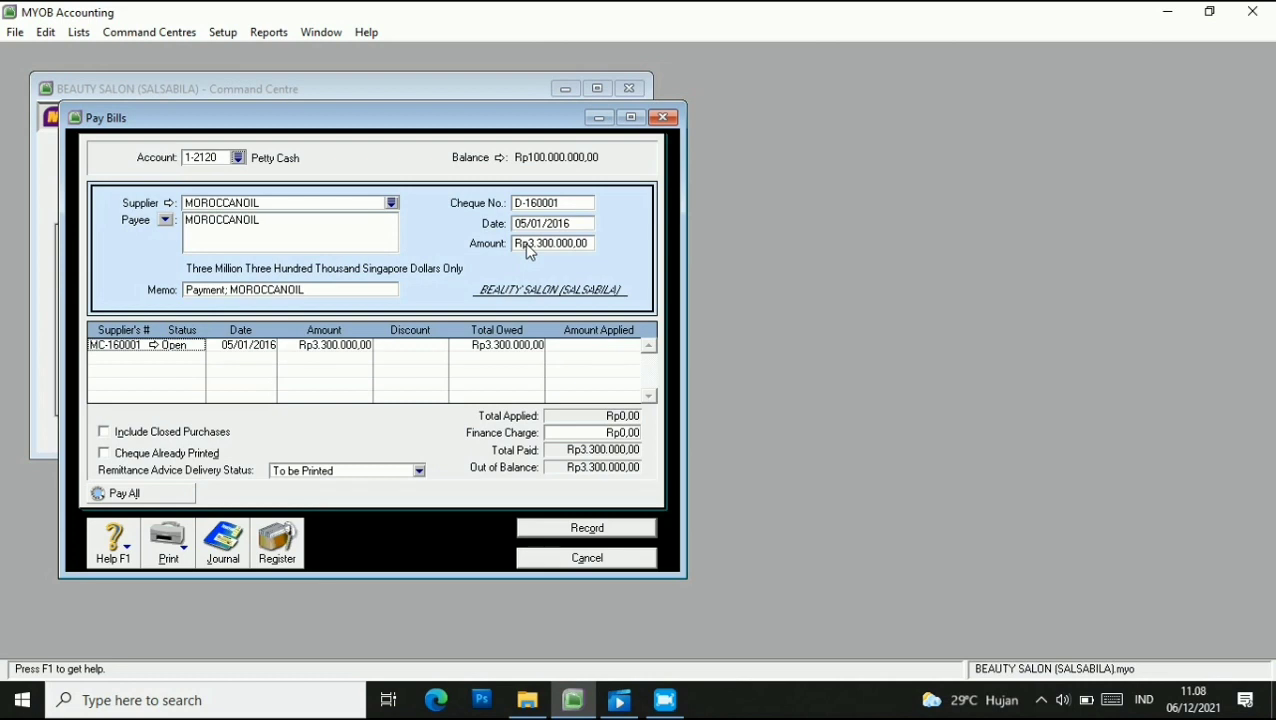
# Apply the payment to bill MC-160001 and record it.
pyautogui.click(588, 346)
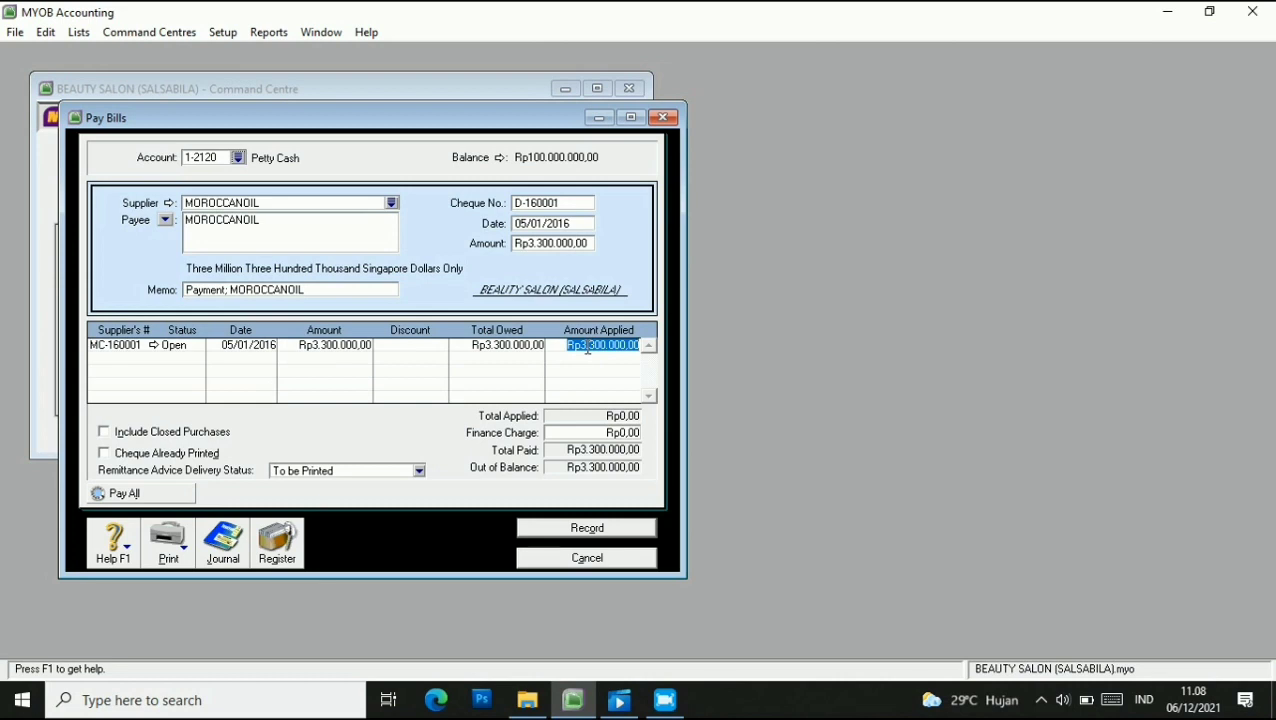
pyautogui.press('Tab')
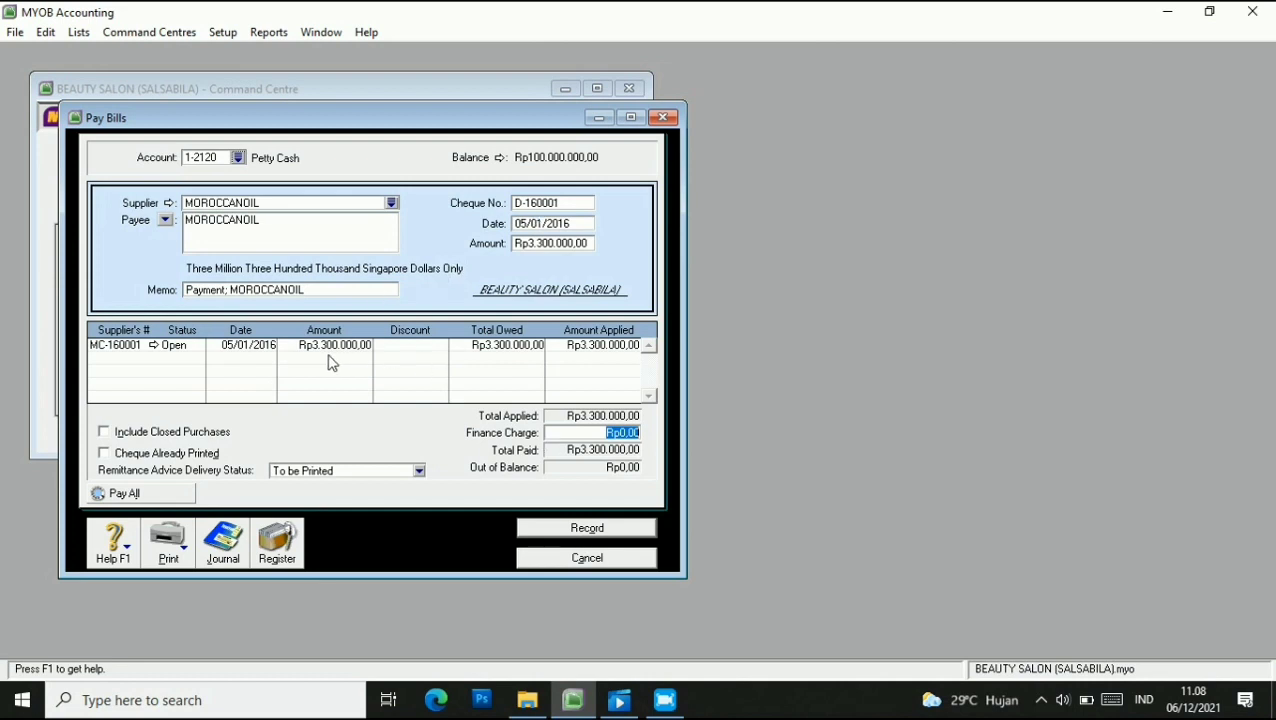
pyautogui.click(588, 528)
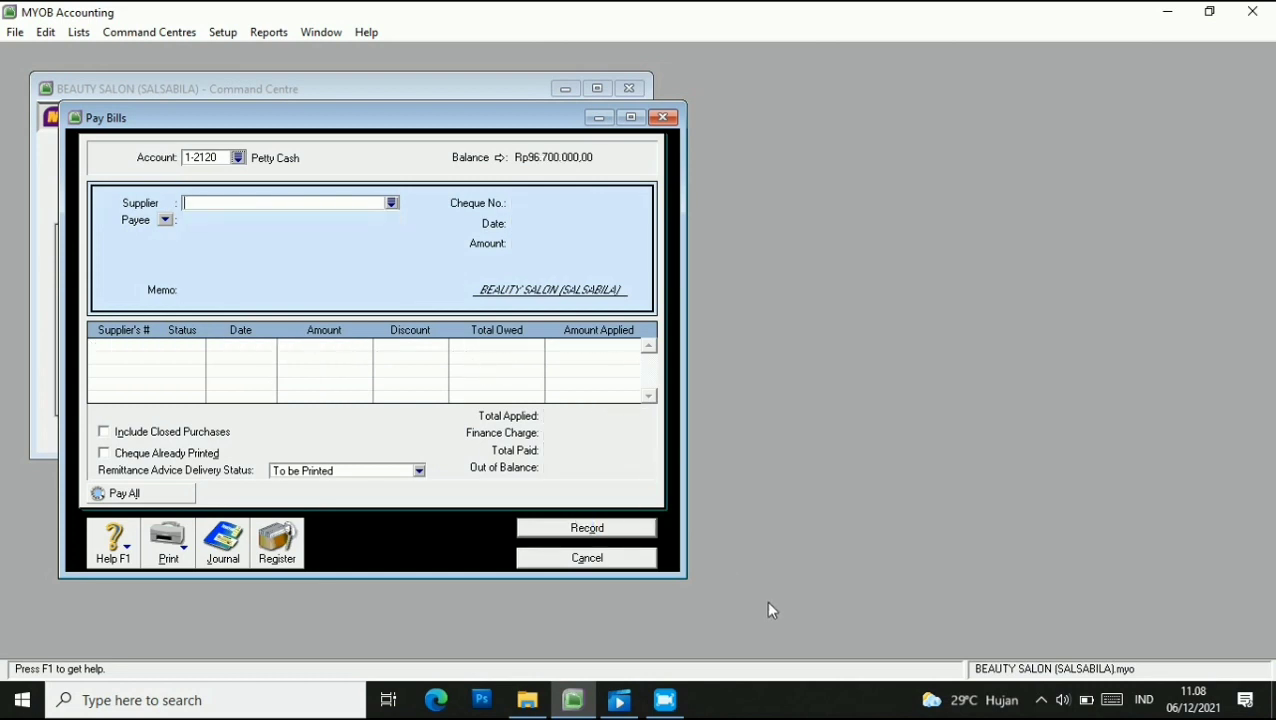
pyautogui.click(555, 559)
# Start a new REDKEN bill with tax-inclusive pricing turned off.
pyautogui.click(340, 290)
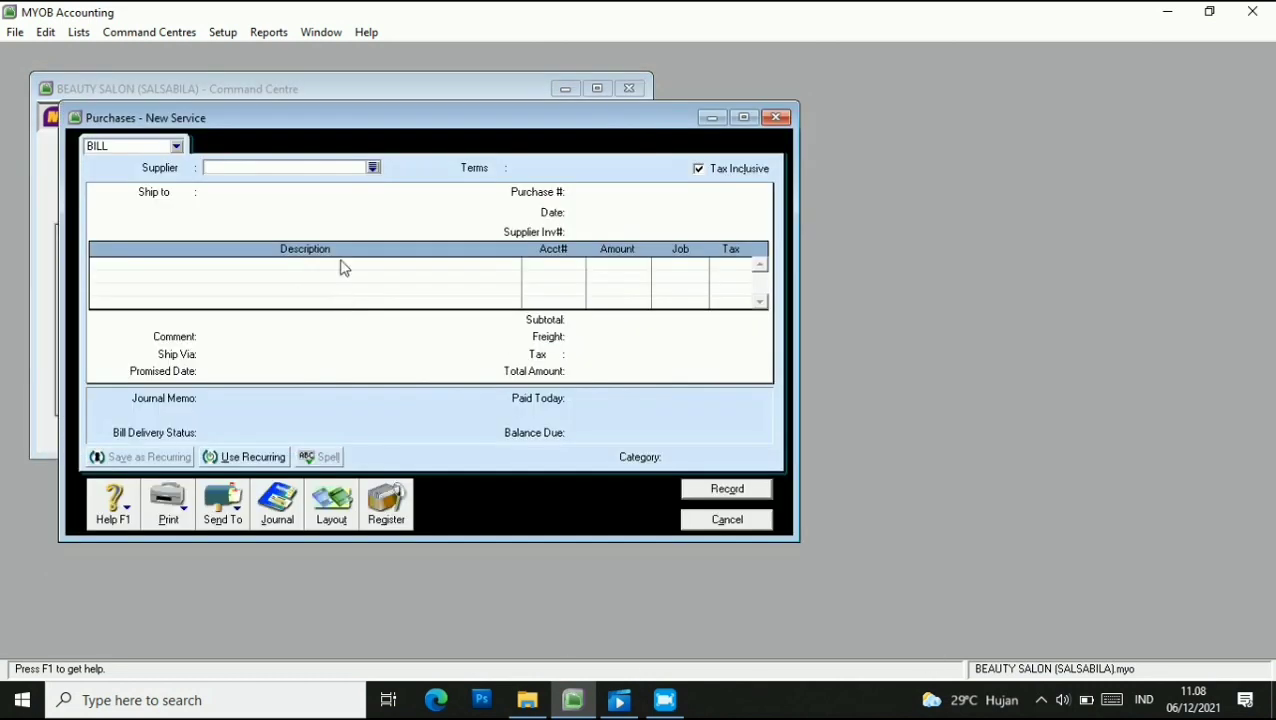
pyautogui.click(372, 168)
pyautogui.click(462, 273)
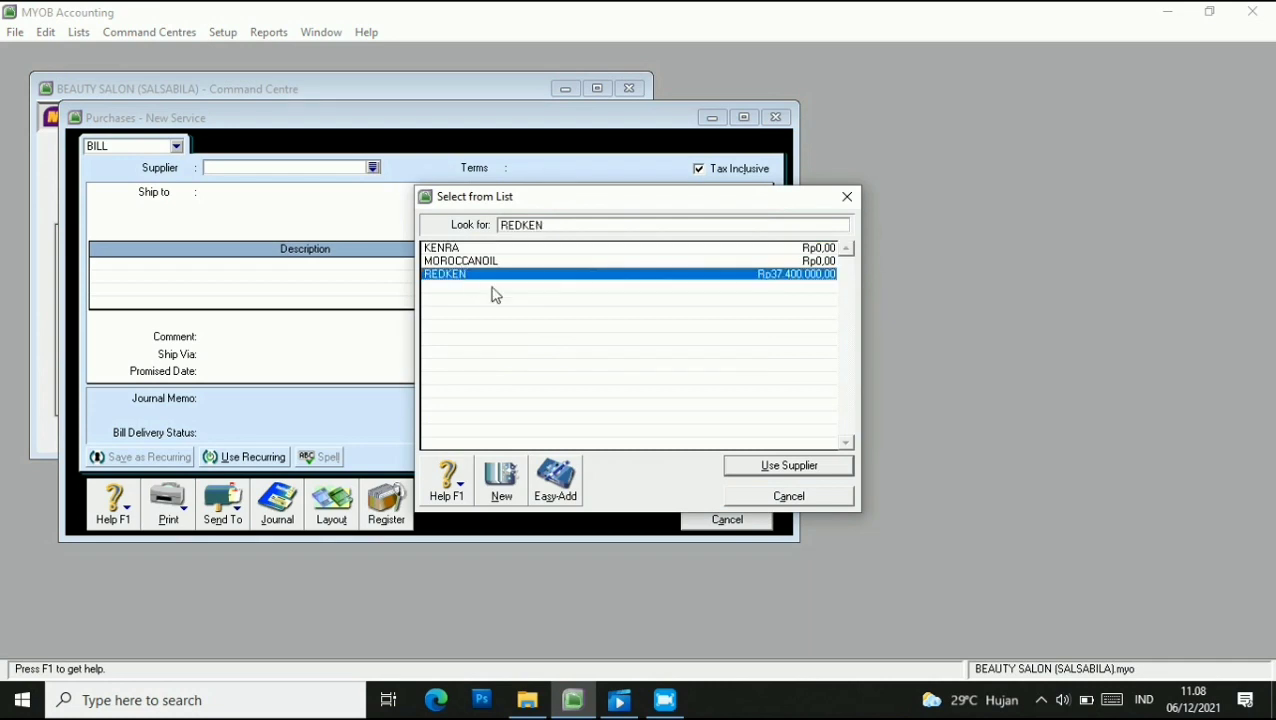
pyautogui.click(776, 468)
pyautogui.click(698, 170)
# Enter purchase number P-160003, date 08/01/2016 and supplier invoice RN-160001.
pyautogui.click(636, 192)
pyautogui.write('P-160003')
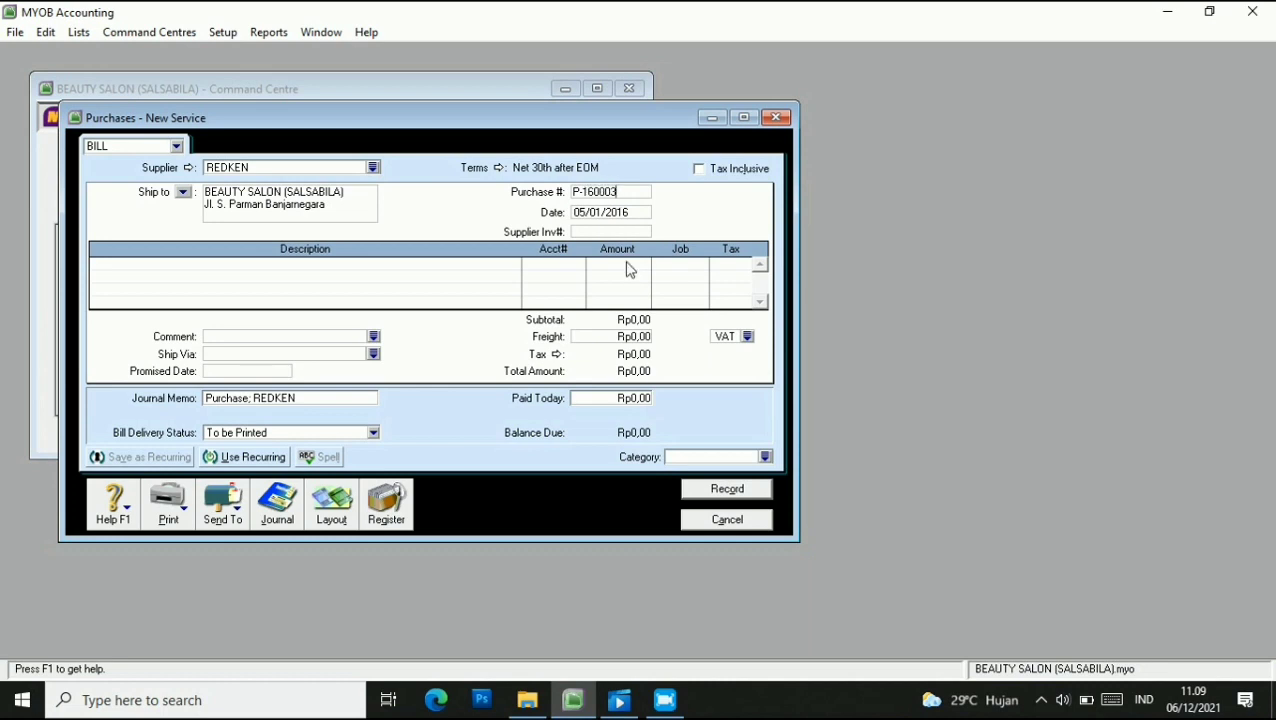
pyautogui.click(588, 213)
pyautogui.write('08/01/2016')
pyautogui.press('Right')
pyautogui.press('Right')
pyautogui.press('Right')
pyautogui.press('Right')
pyautogui.press('Right')
pyautogui.press('Right')
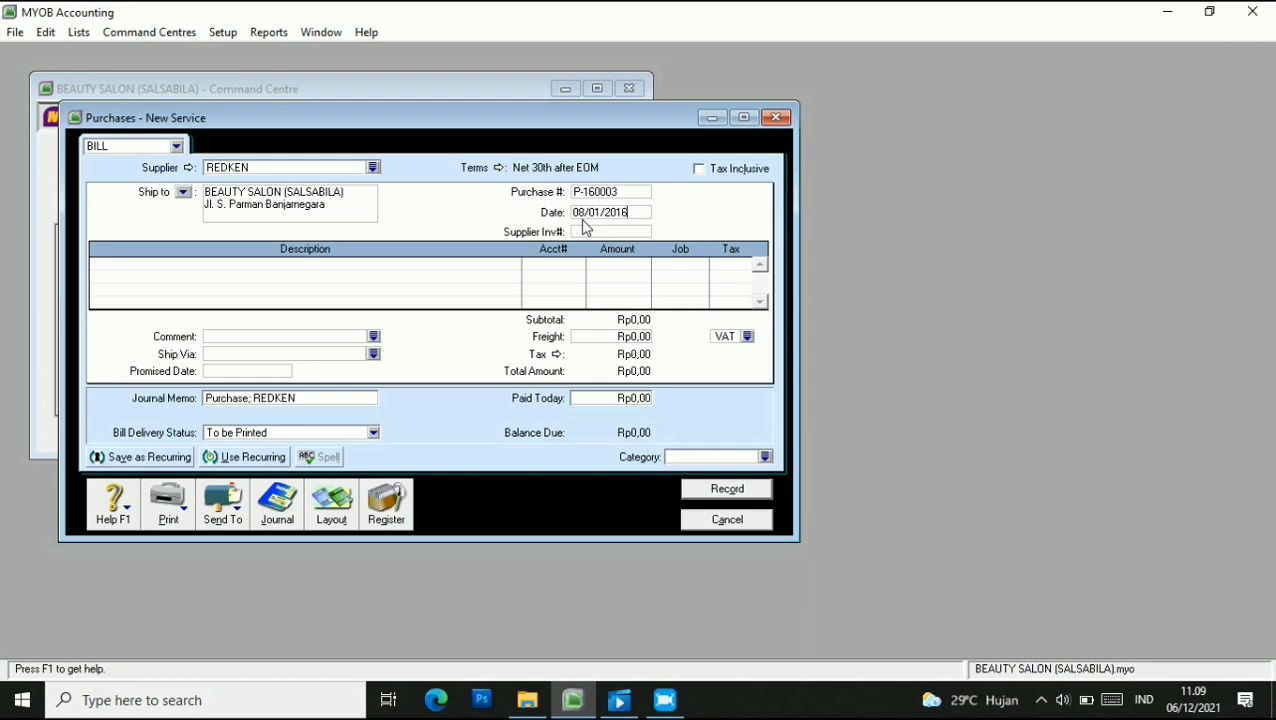
pyautogui.click(602, 232)
pyautogui.write('RN-160001')
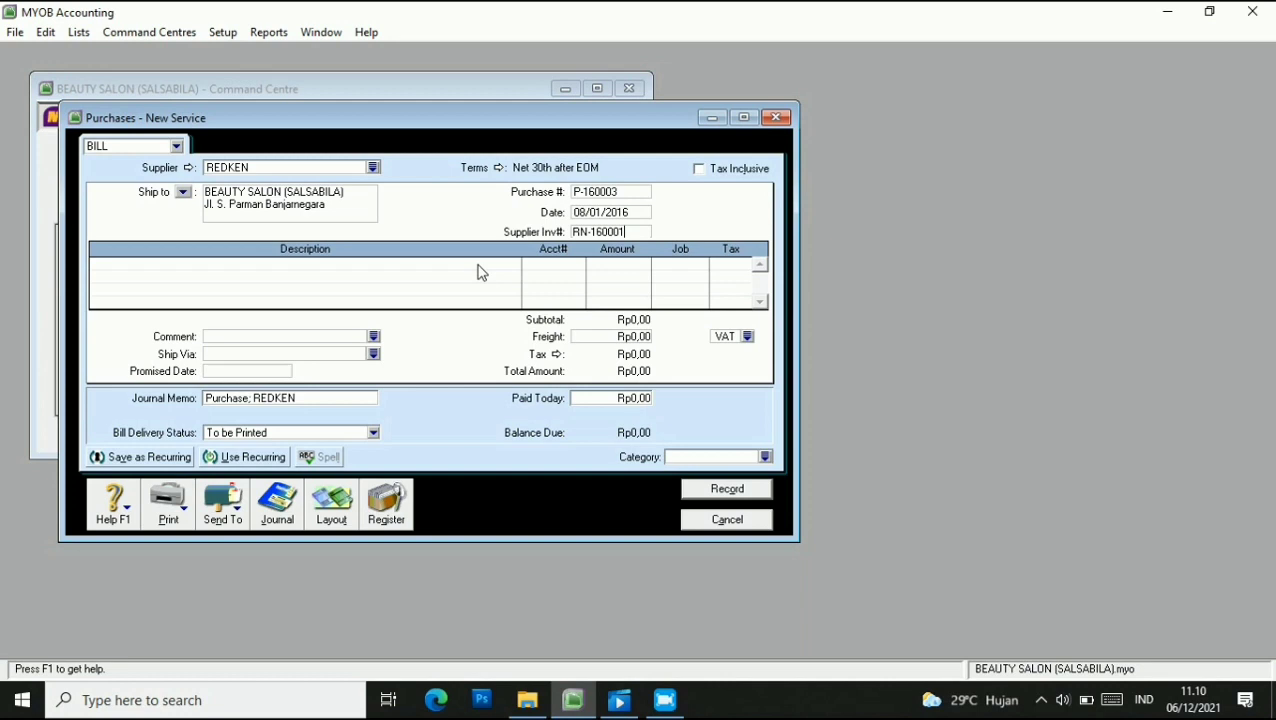
# Switch the bill to the Item layout.
pyautogui.click(329, 512)
pyautogui.click(457, 332)
pyautogui.click(760, 459)
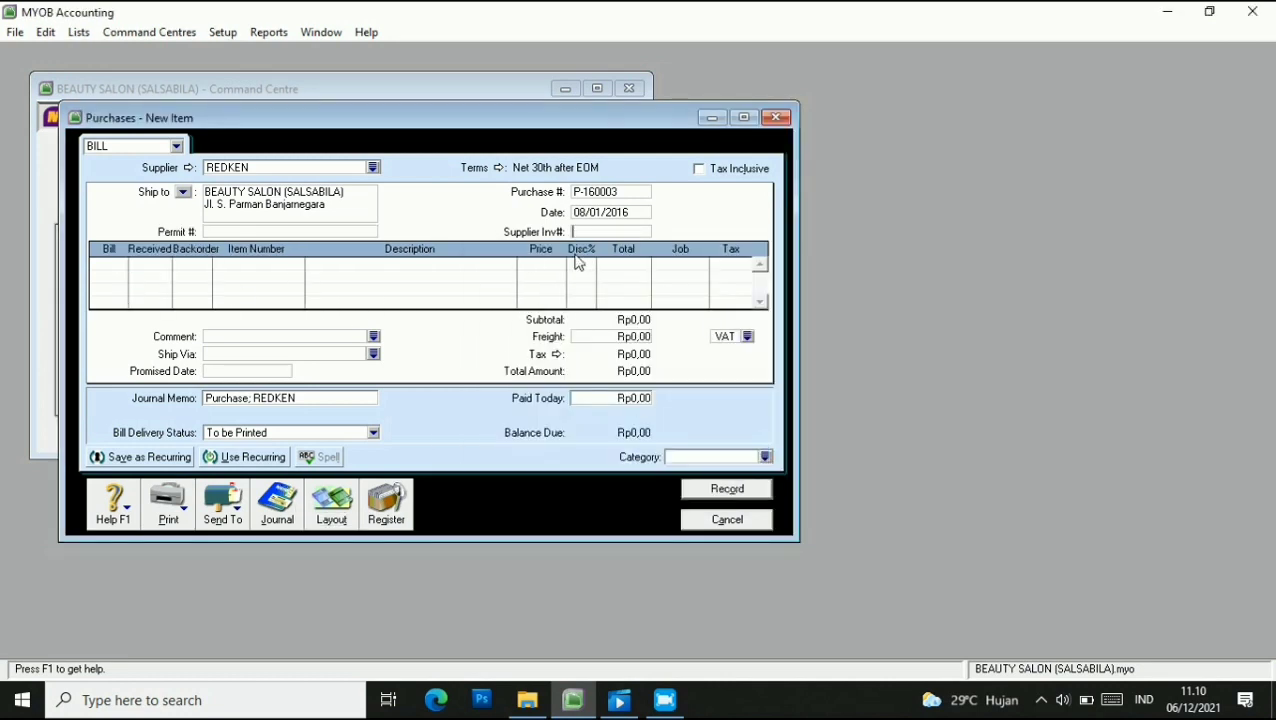
# Bill -15 of item OS (OIL SERUM) at 500.000,00 each, supplier invoice RN-160001.
pyautogui.write('RN-160001')
pyautogui.click(114, 266)
pyautogui.write('-15')
pyautogui.press('Tab')
pyautogui.press('Tab')
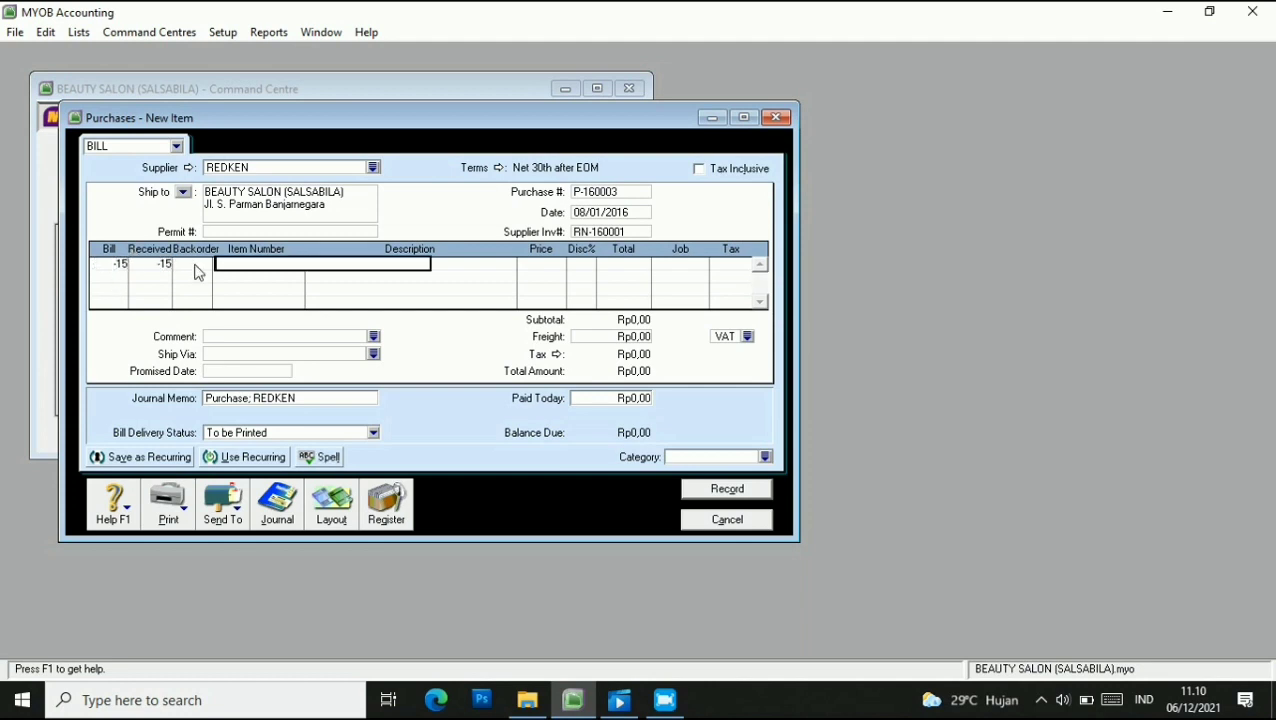
pyautogui.write('OS')
pyautogui.press('Tab')
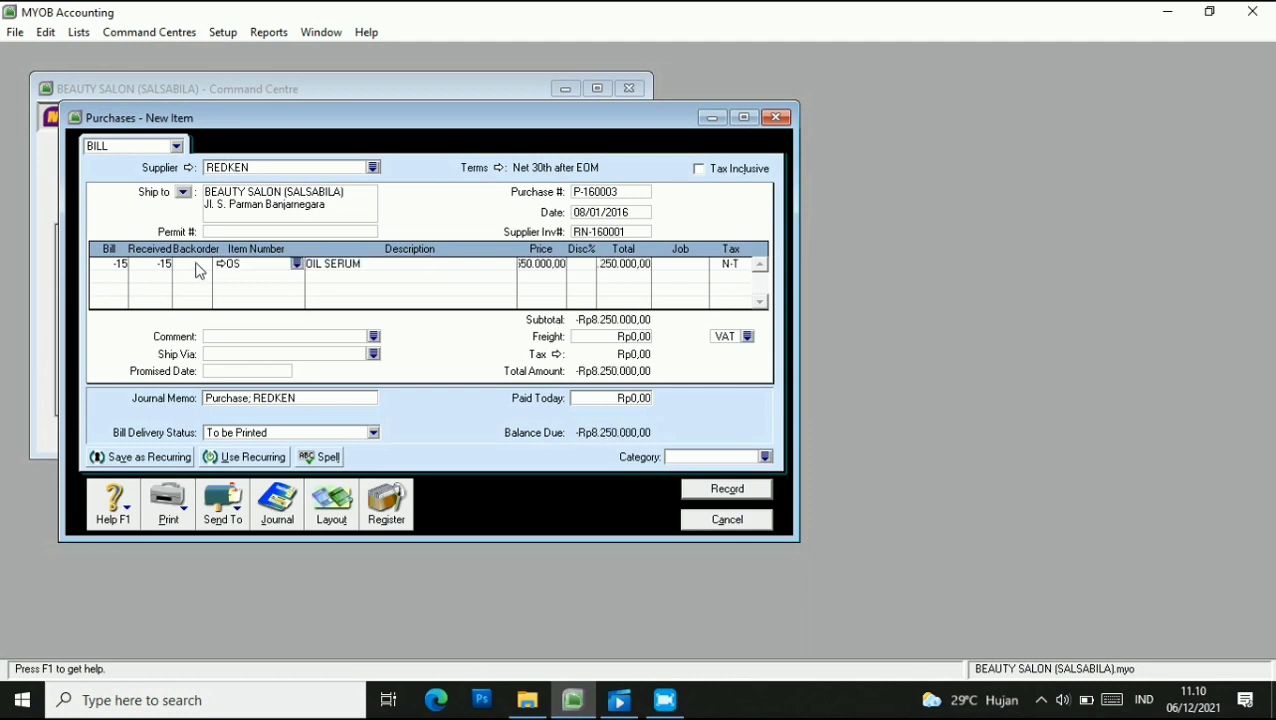
pyautogui.click(545, 268)
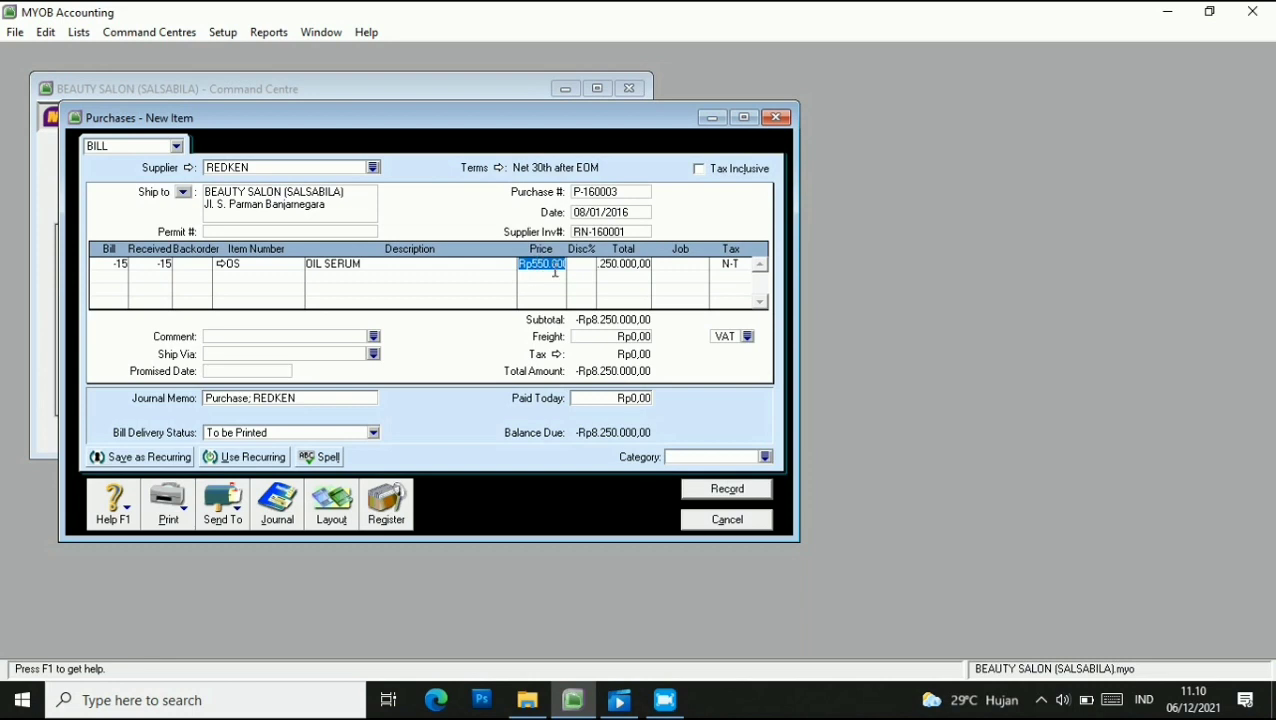
pyautogui.write('500000')
pyautogui.press('Tab')
pyautogui.press('Tab')
# Give the return line the Product job and VAT tax code.
pyautogui.click(676, 269)
pyautogui.click(701, 265)
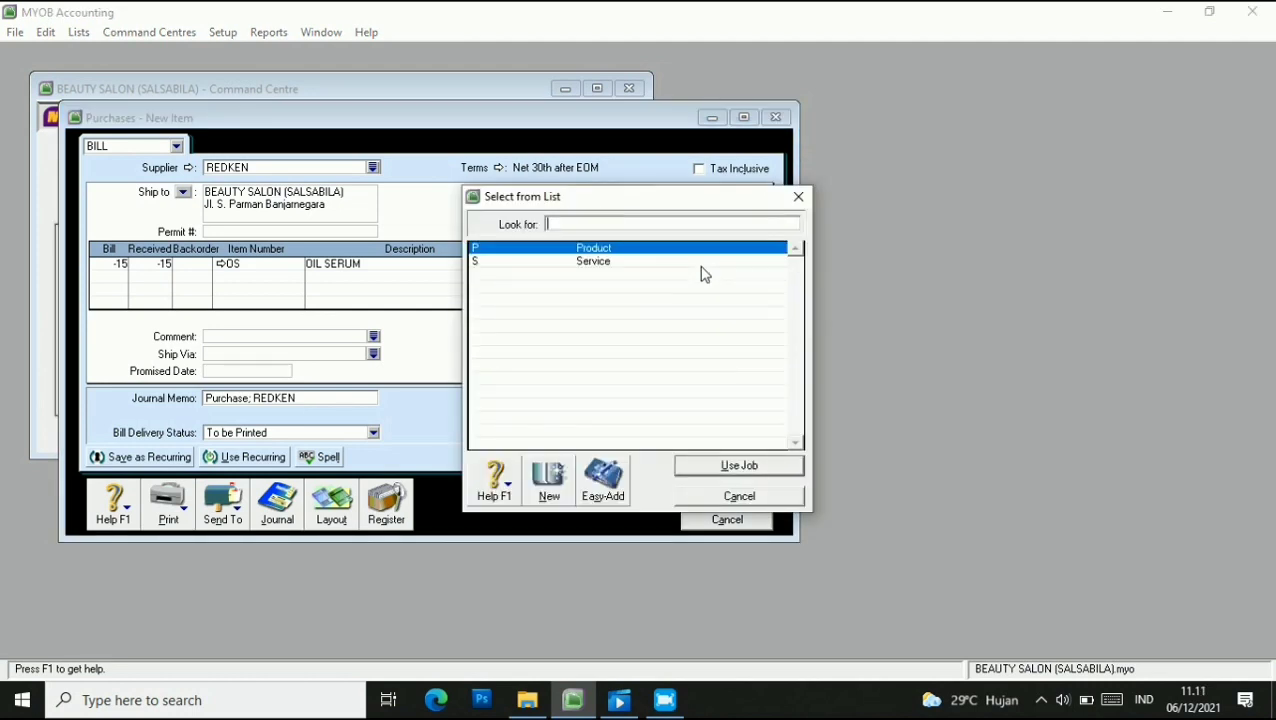
pyautogui.click(736, 467)
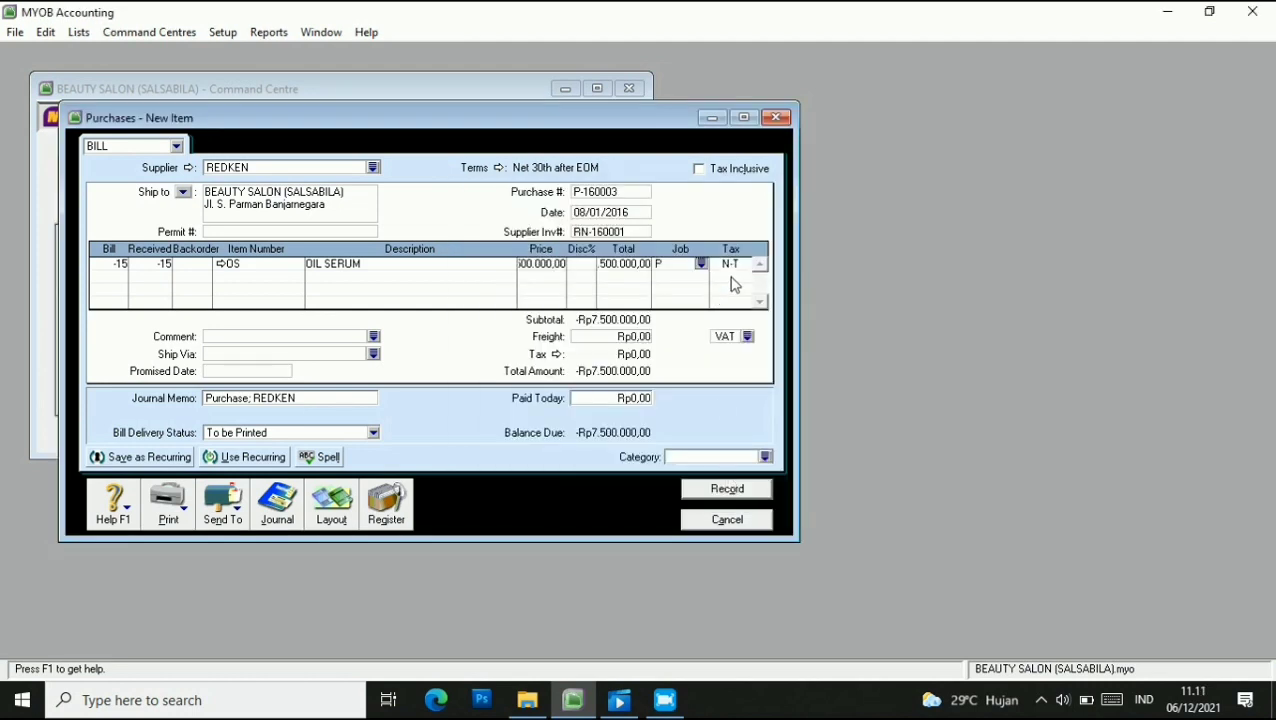
pyautogui.click(740, 265)
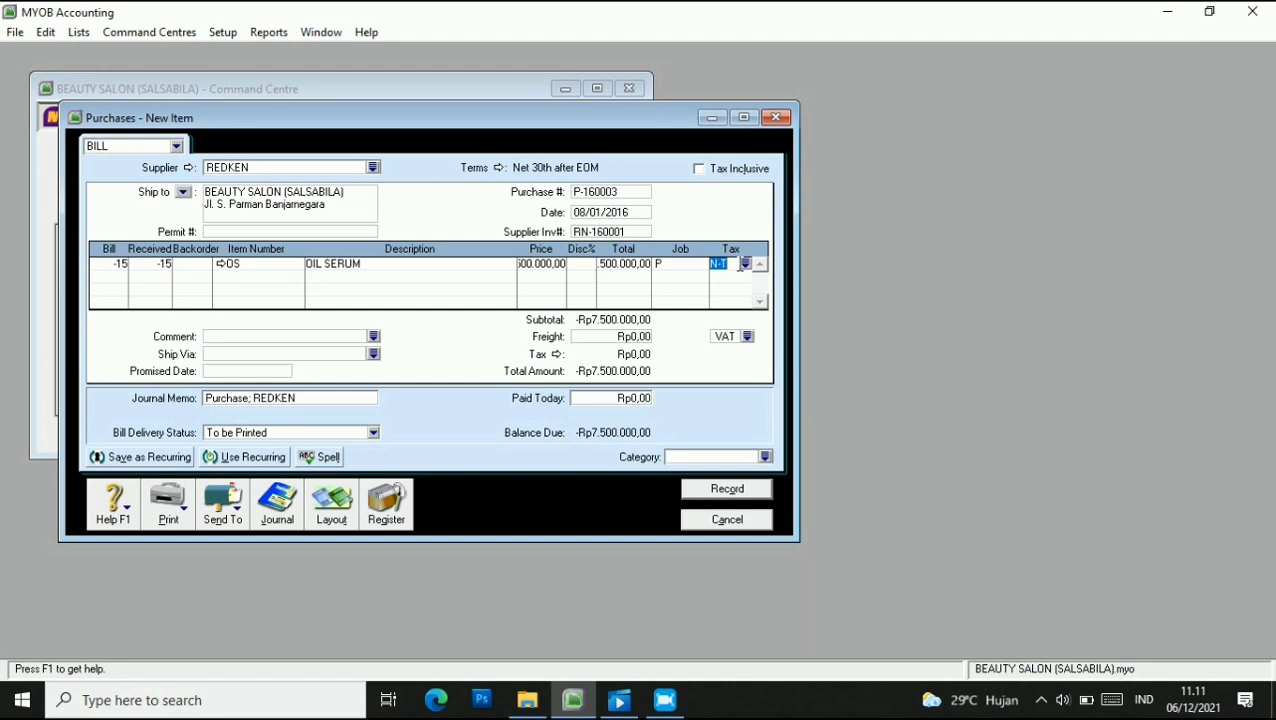
pyautogui.click(745, 263)
pyautogui.click(556, 280)
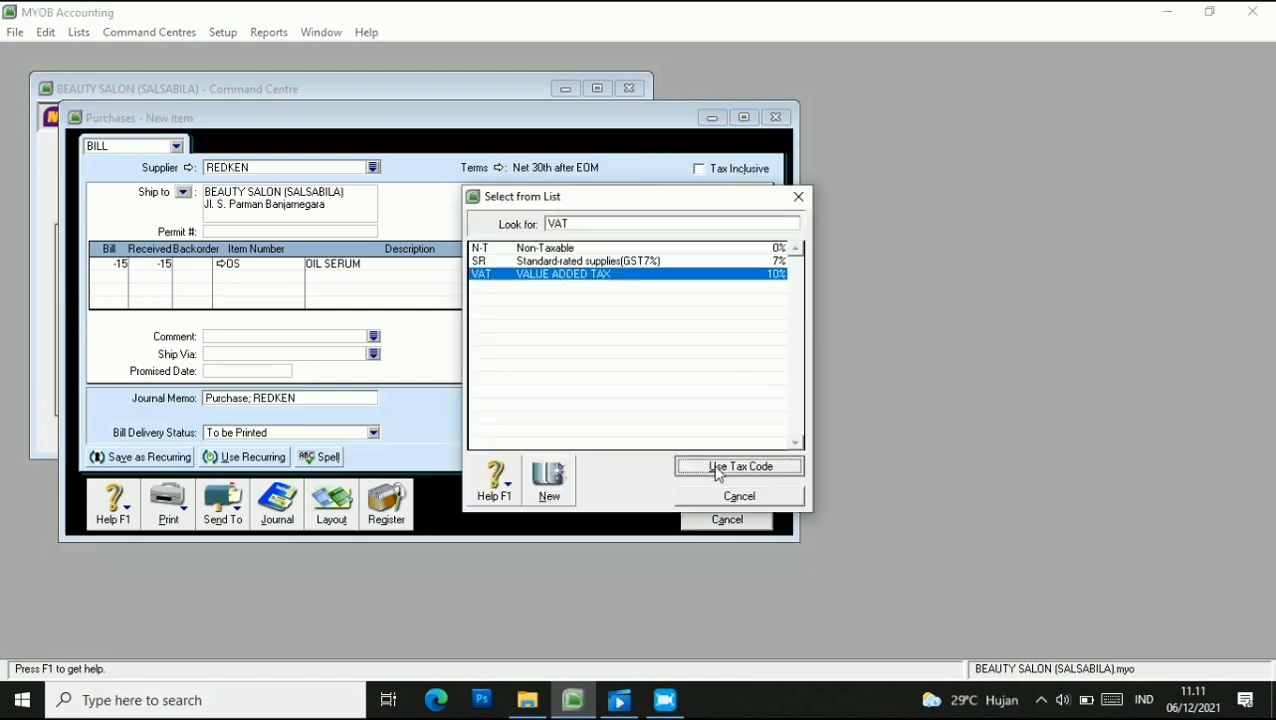
pyautogui.click(716, 468)
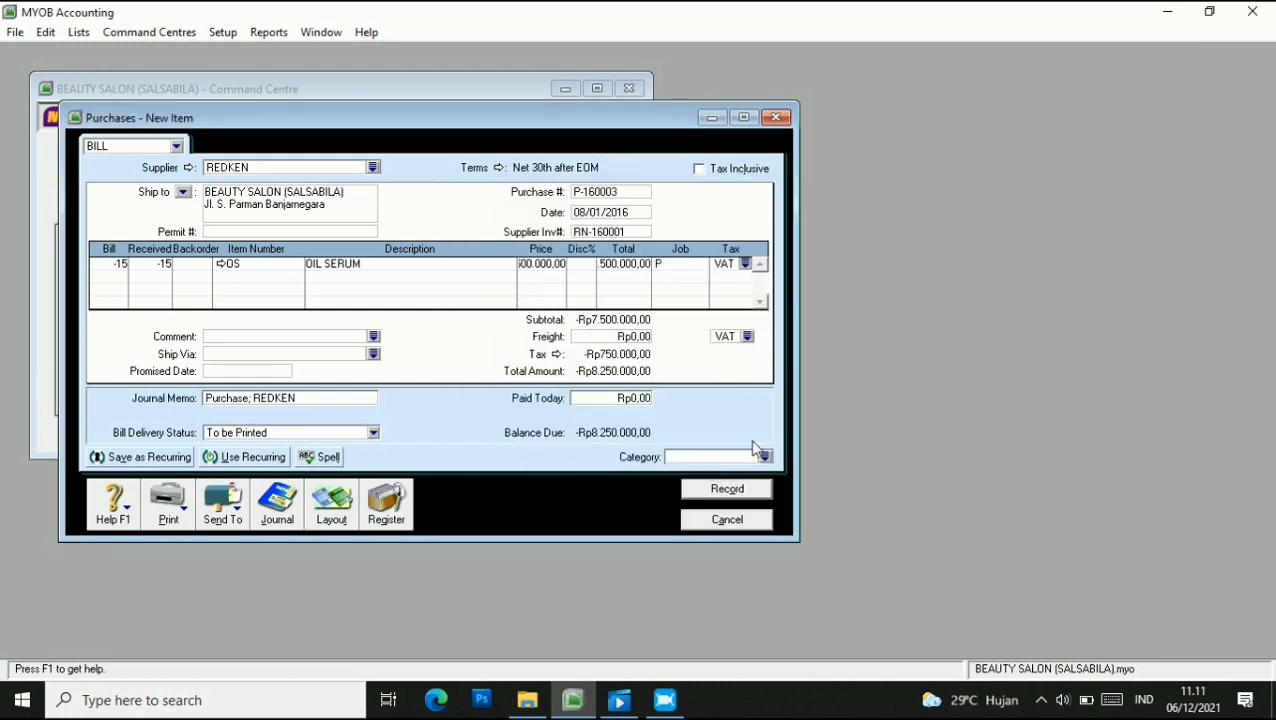
# Set category BJR, change the memo to 'Purchase RETURN : REDKEN', and record.
pyautogui.click(764, 457)
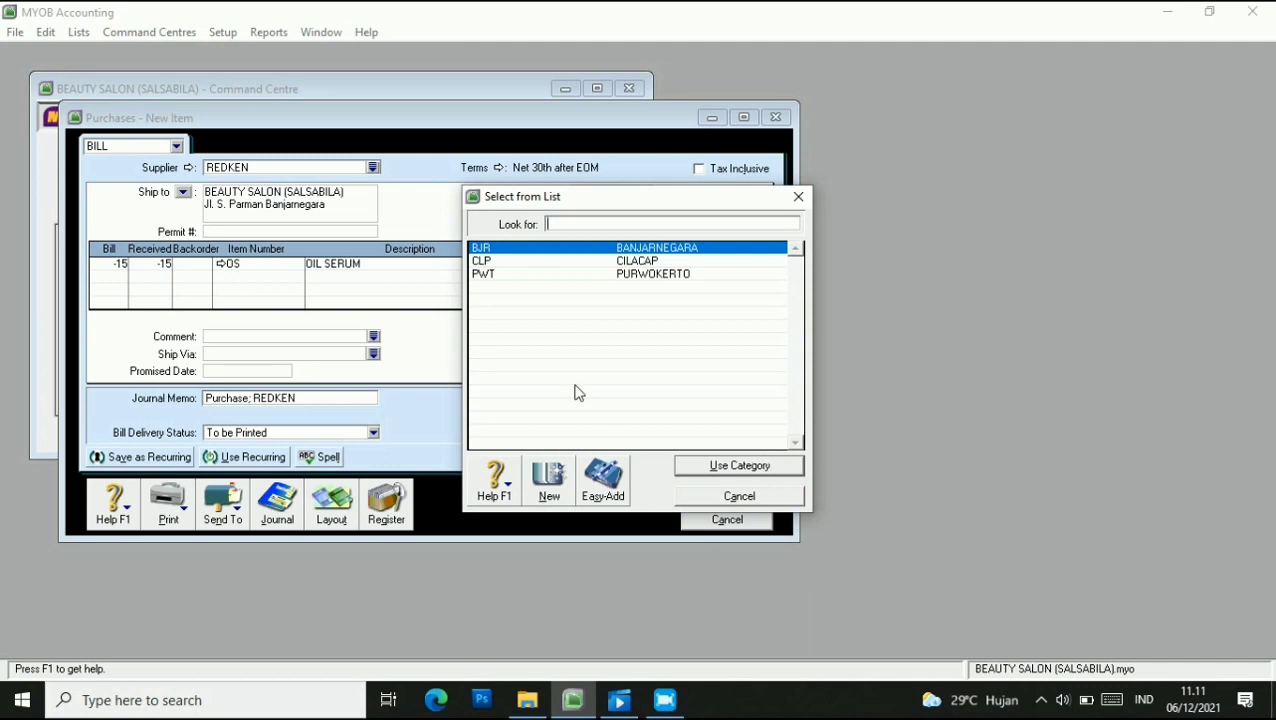
pyautogui.click(725, 464)
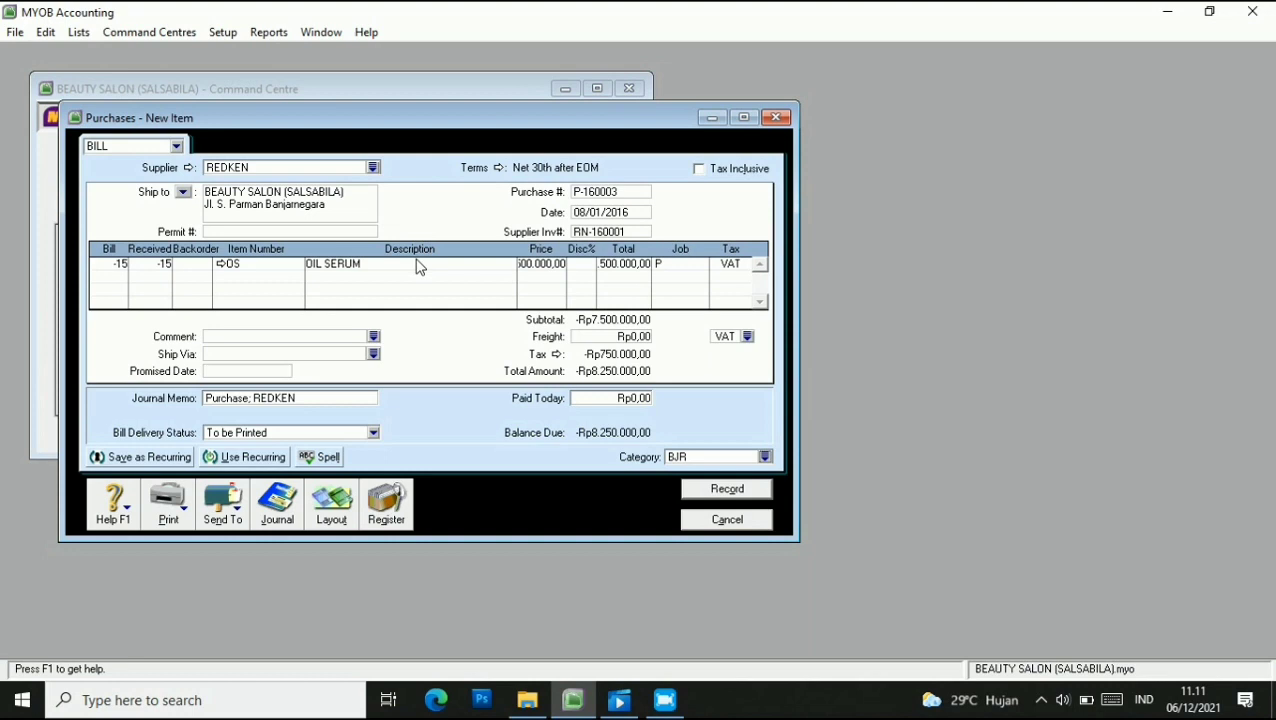
pyautogui.click(323, 397)
pyautogui.click(326, 397)
pyautogui.press('BackSpace')
pyautogui.press('BackSpace')
pyautogui.press('BackSpace')
pyautogui.press('BackSpace')
pyautogui.press('BackSpace')
pyautogui.press('BackSpace')
pyautogui.press('BackSpace')
pyautogui.press('BackSpace')
pyautogui.write('RETURN : REDKEN')
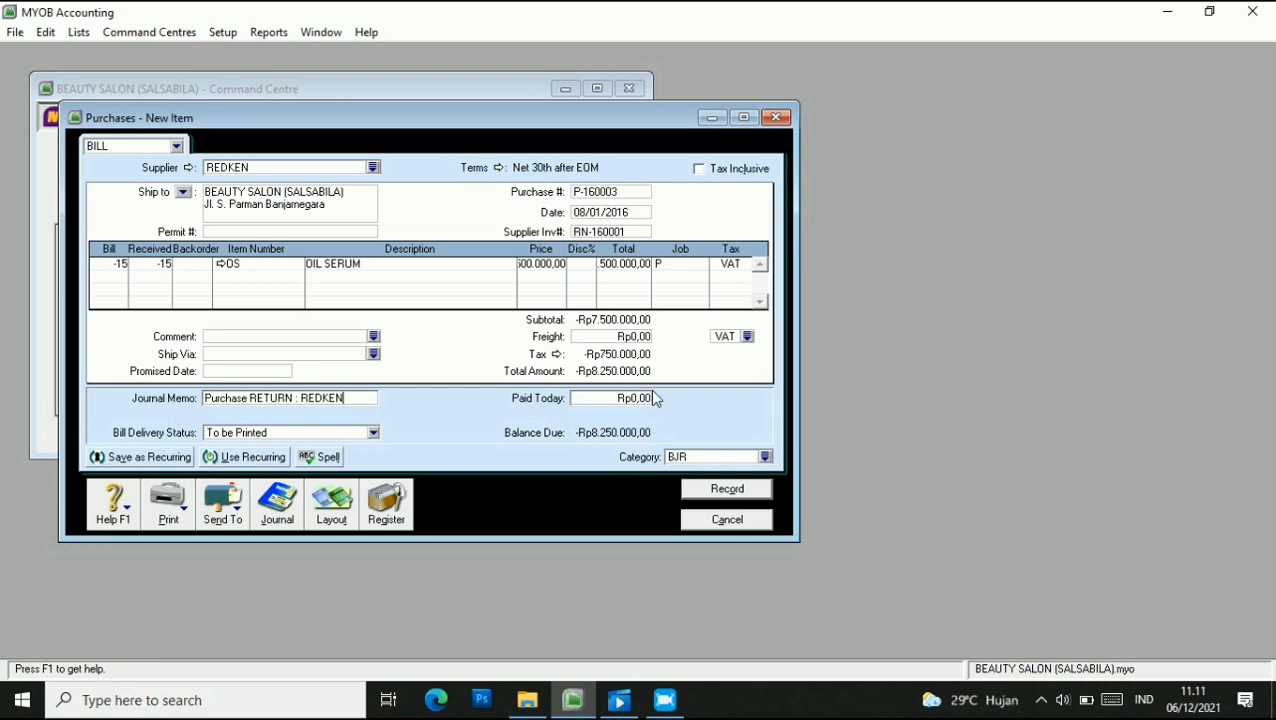
pyautogui.click(716, 498)
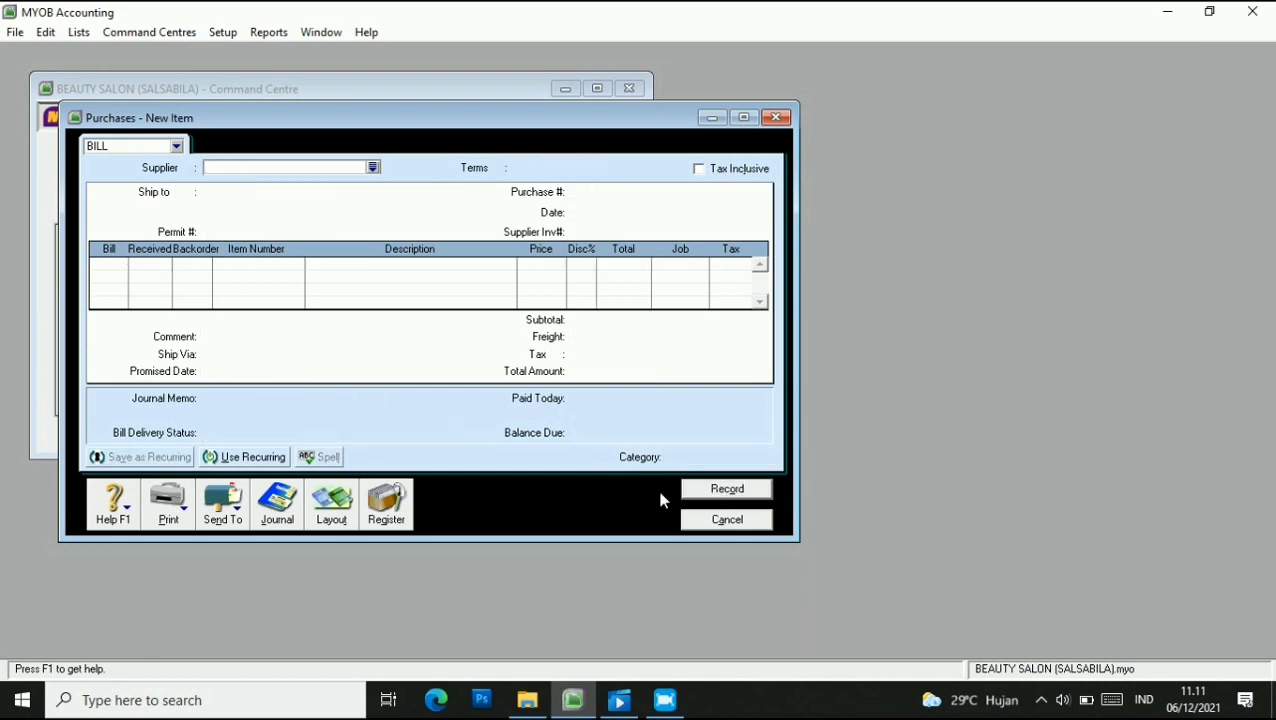
pyautogui.click(725, 520)
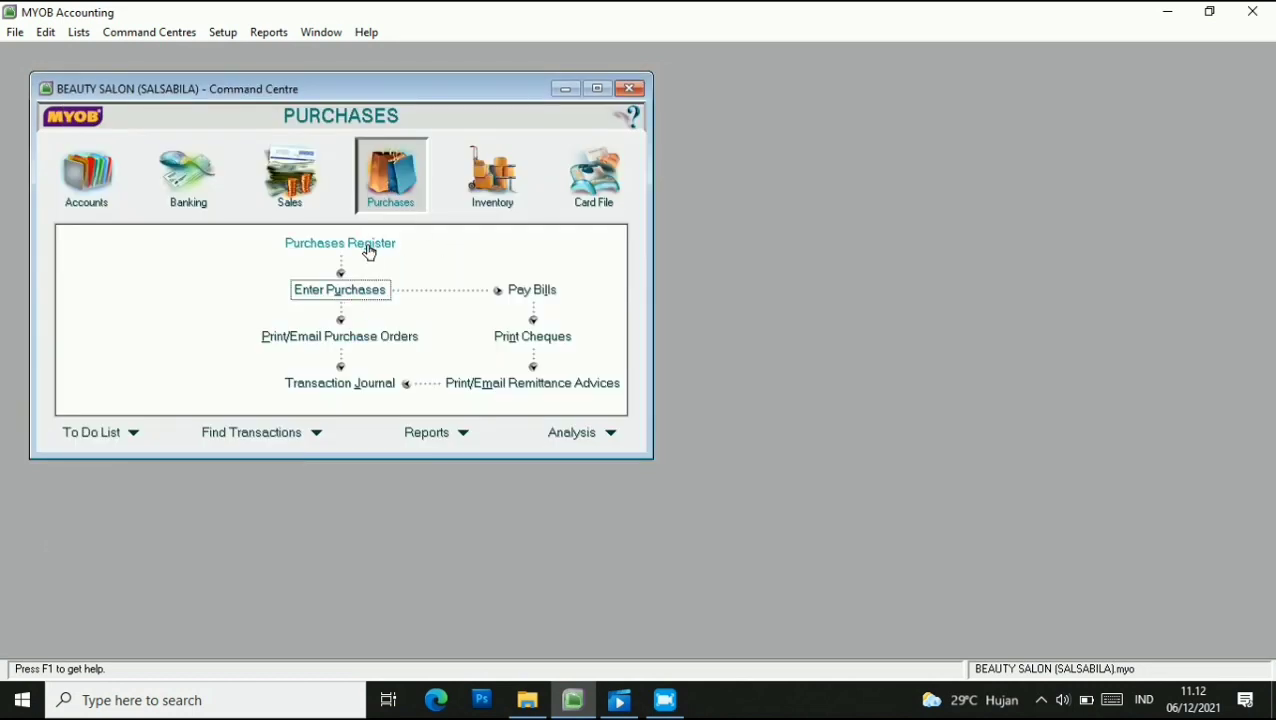
# Open REDKEN's debit under Returns & Debits to apply it to a purchase.
pyautogui.click(369, 251)
pyautogui.click(455, 155)
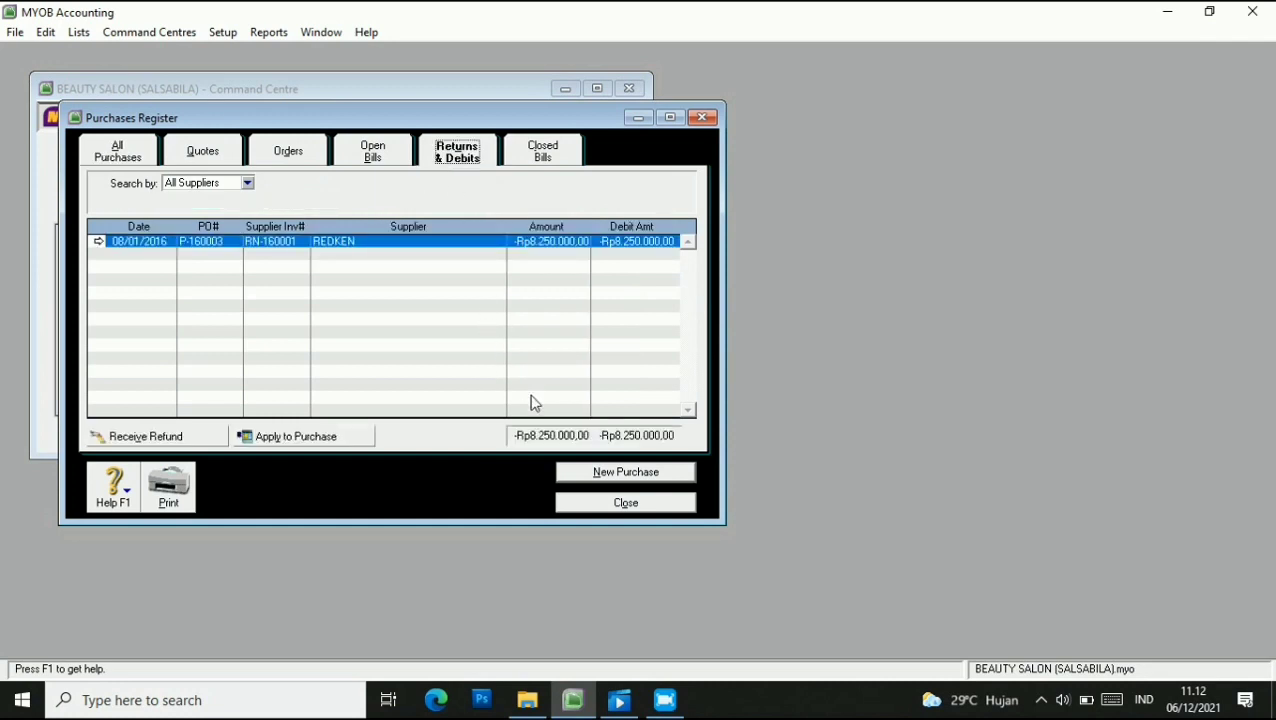
pyautogui.click(318, 438)
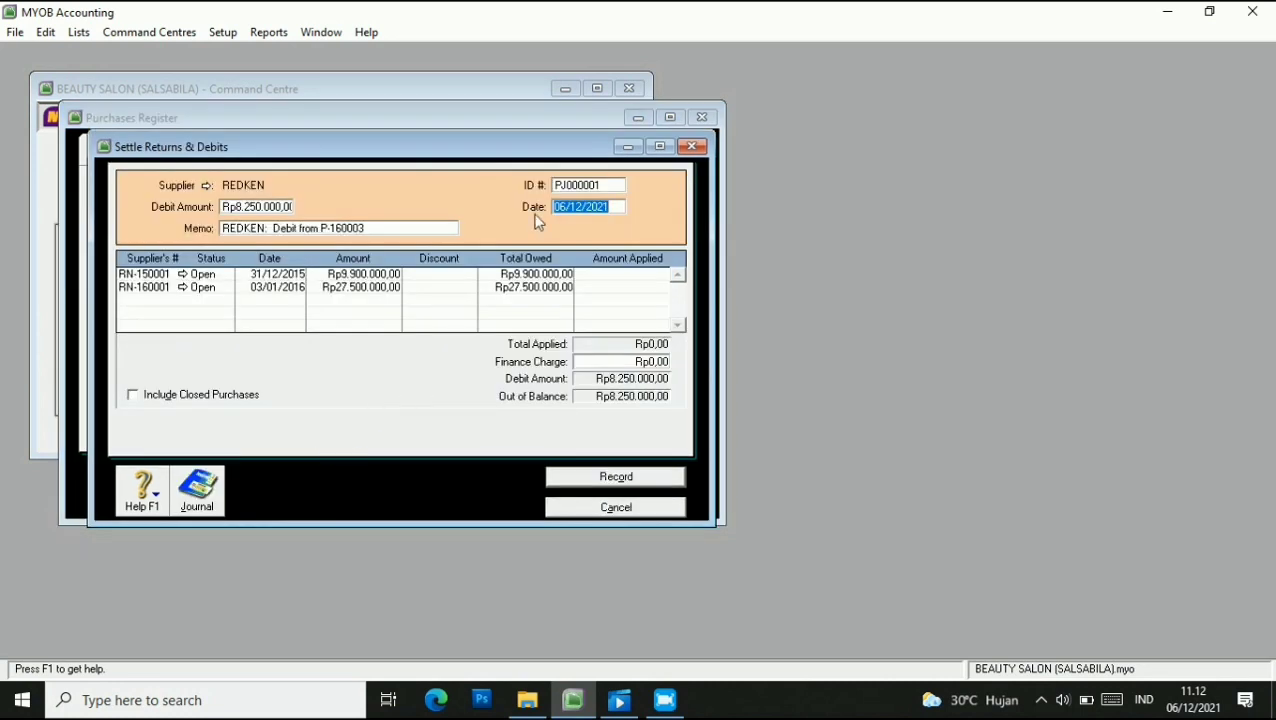
# Set the settlement ID to P-160003 and the date to 08/01/2016.
pyautogui.hotkey('shift', 'Tab')
pyautogui.write('P-')
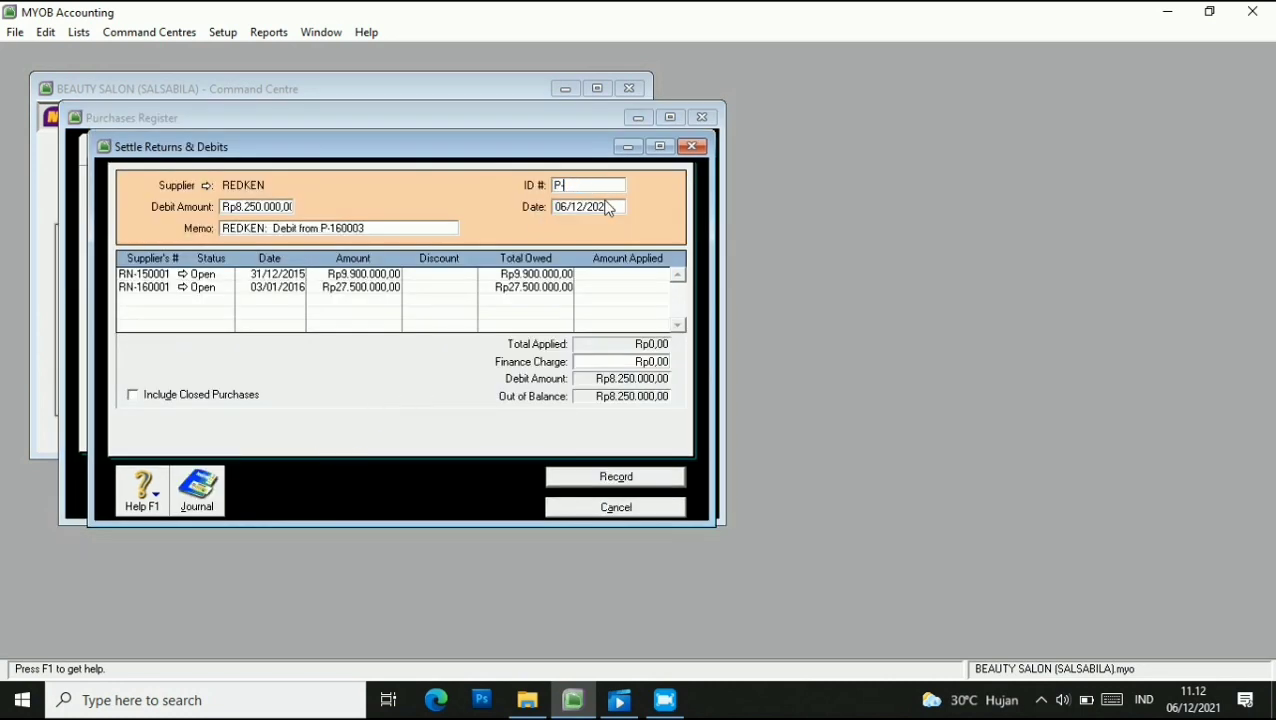
pyautogui.write('160003')
pyautogui.click(558, 204)
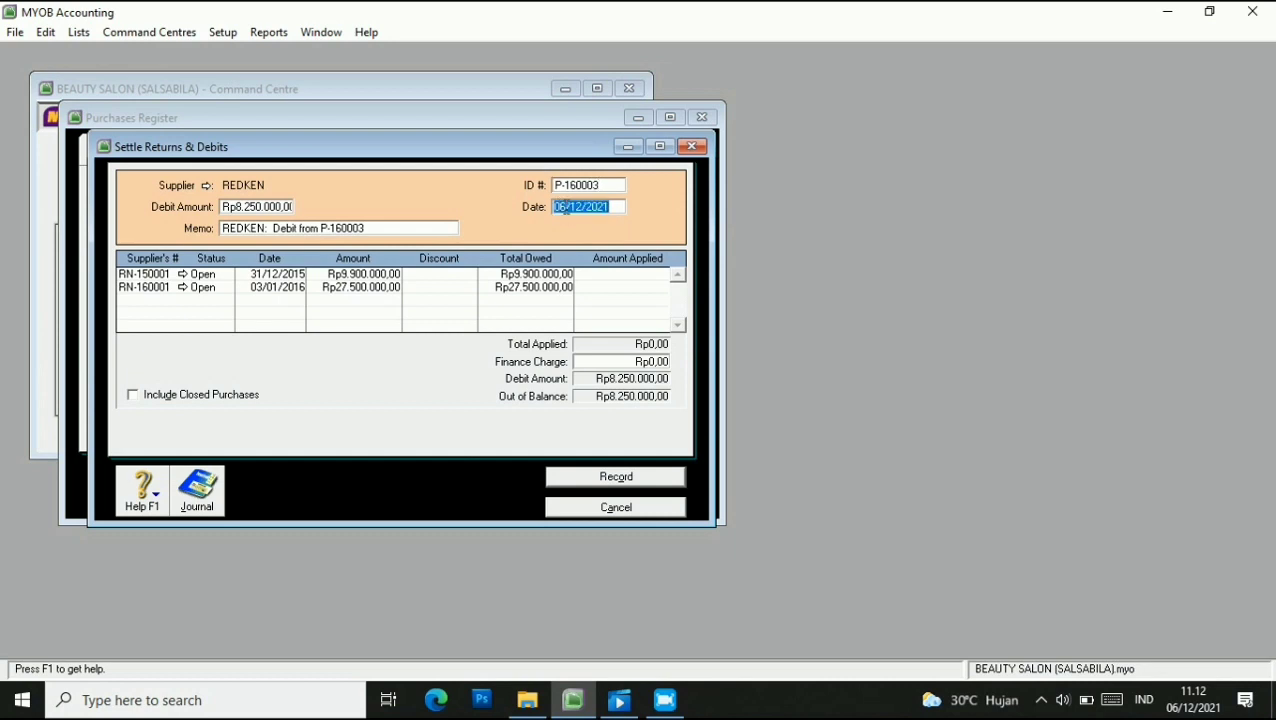
pyautogui.click(588, 302)
pyautogui.press('BackSpace')
pyautogui.write('8')
pyautogui.press('Right')
pyautogui.press('Right')
pyautogui.press('Delete')
pyautogui.press('Right')
pyautogui.press('Right')
pyautogui.press('Right')
pyautogui.press('Right')
pyautogui.press('Right')
pyautogui.press('BackSpace')
pyautogui.press('BackSpace')
pyautogui.write('16')
pyautogui.press('Tab')
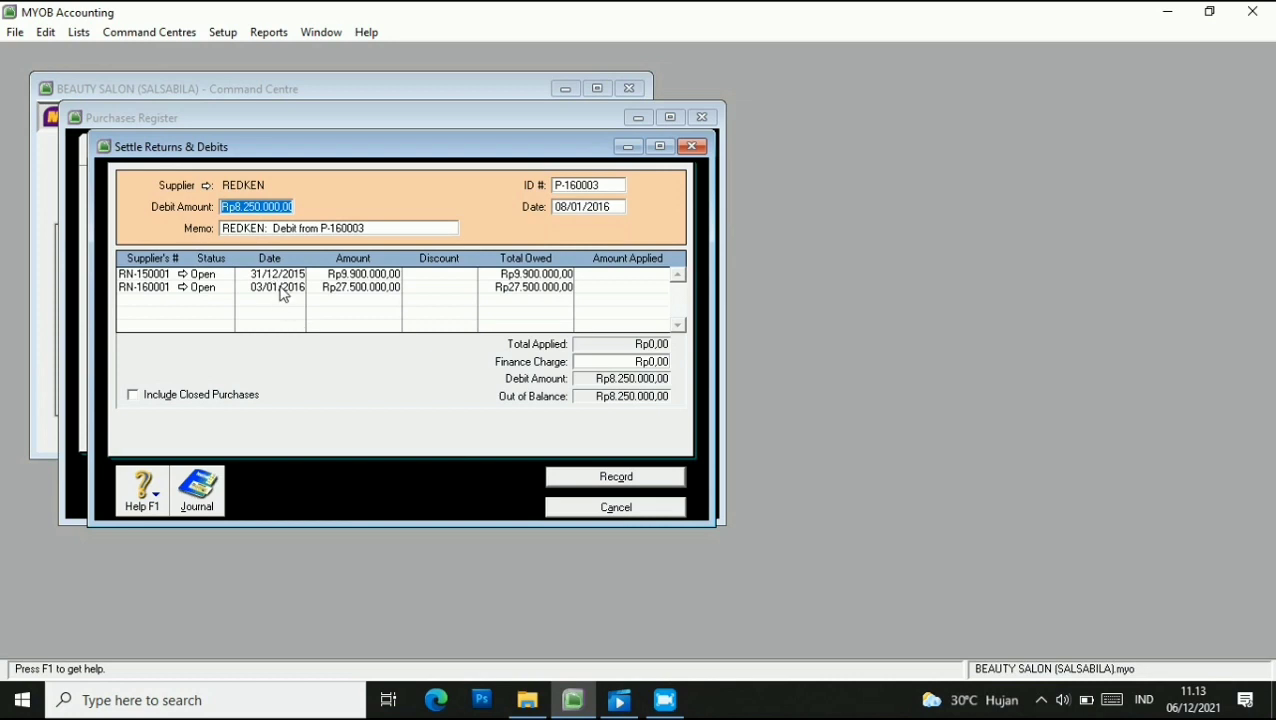
# Apply the Rp8.250.000,00 debit to bill RN-160001 and record it.
pyautogui.click(595, 287)
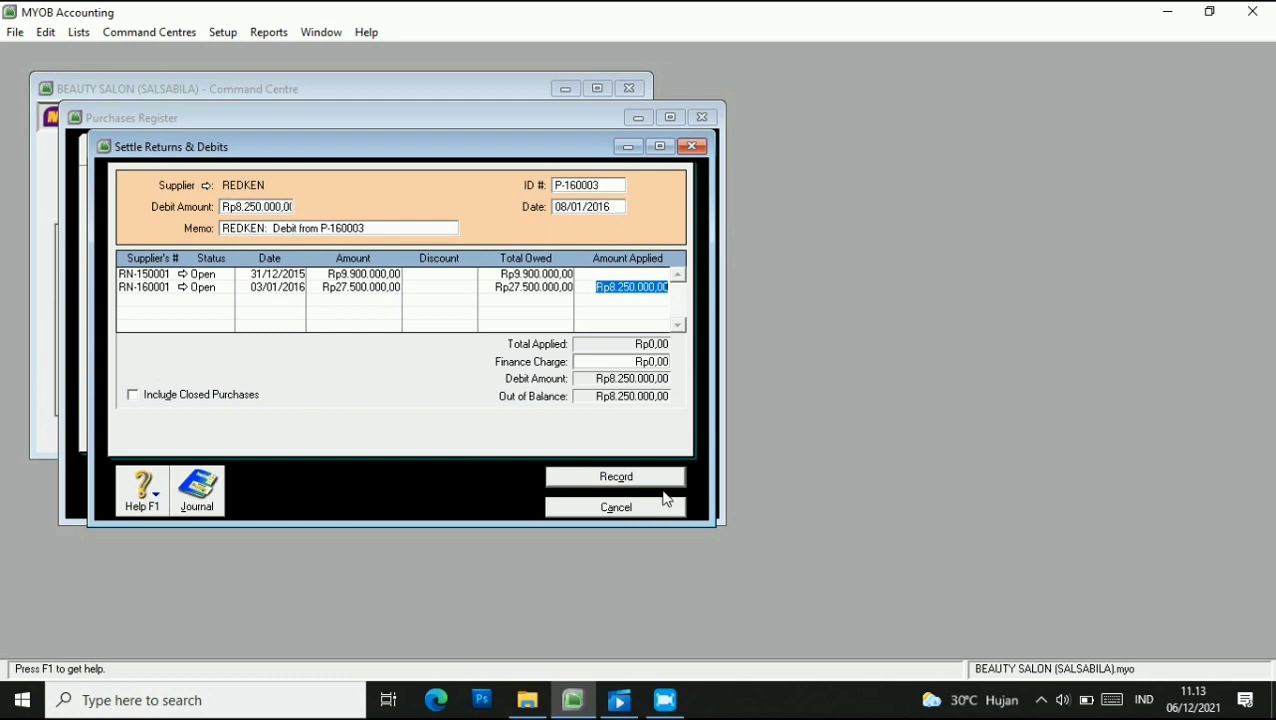
pyautogui.press('Tab')
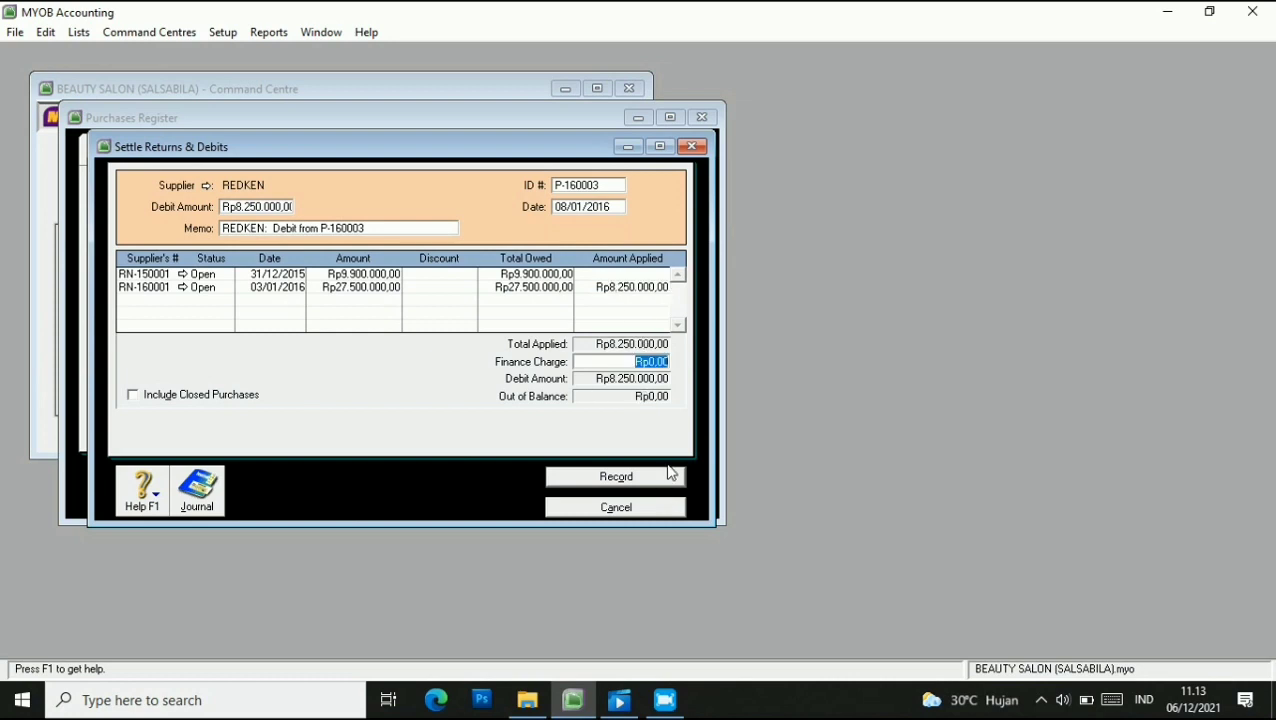
pyautogui.click(645, 480)
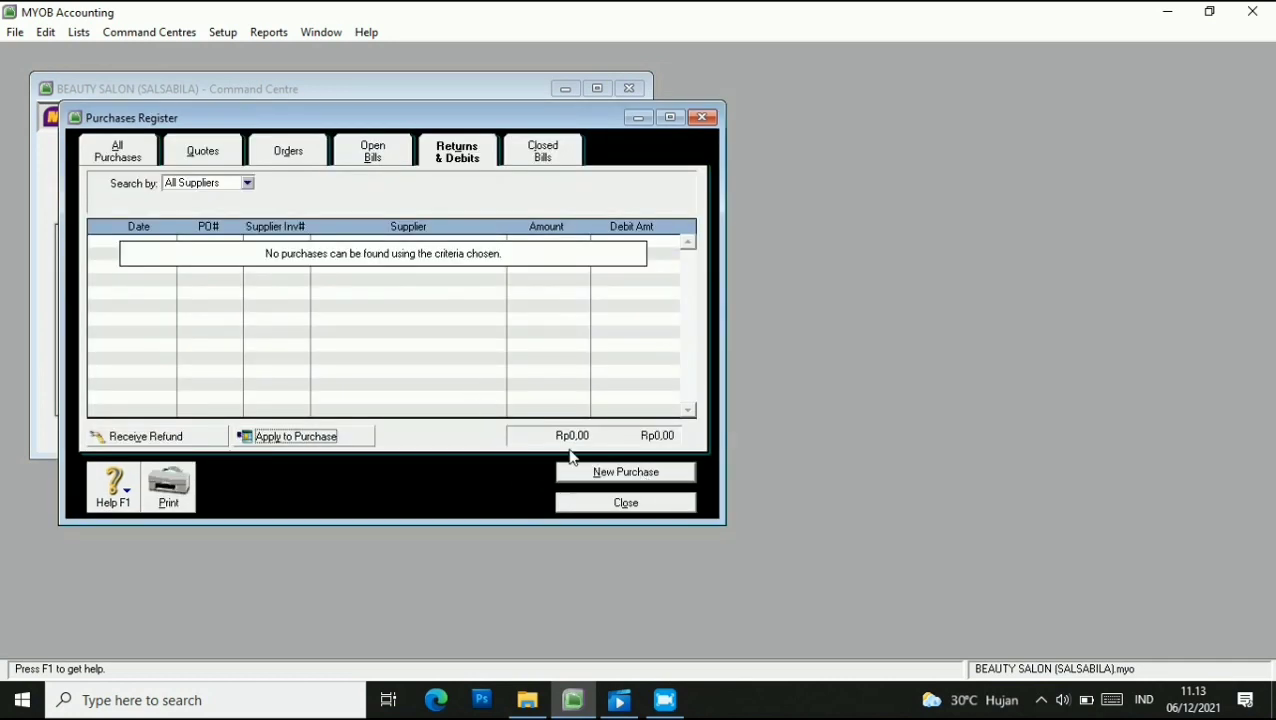
pyautogui.click(614, 502)
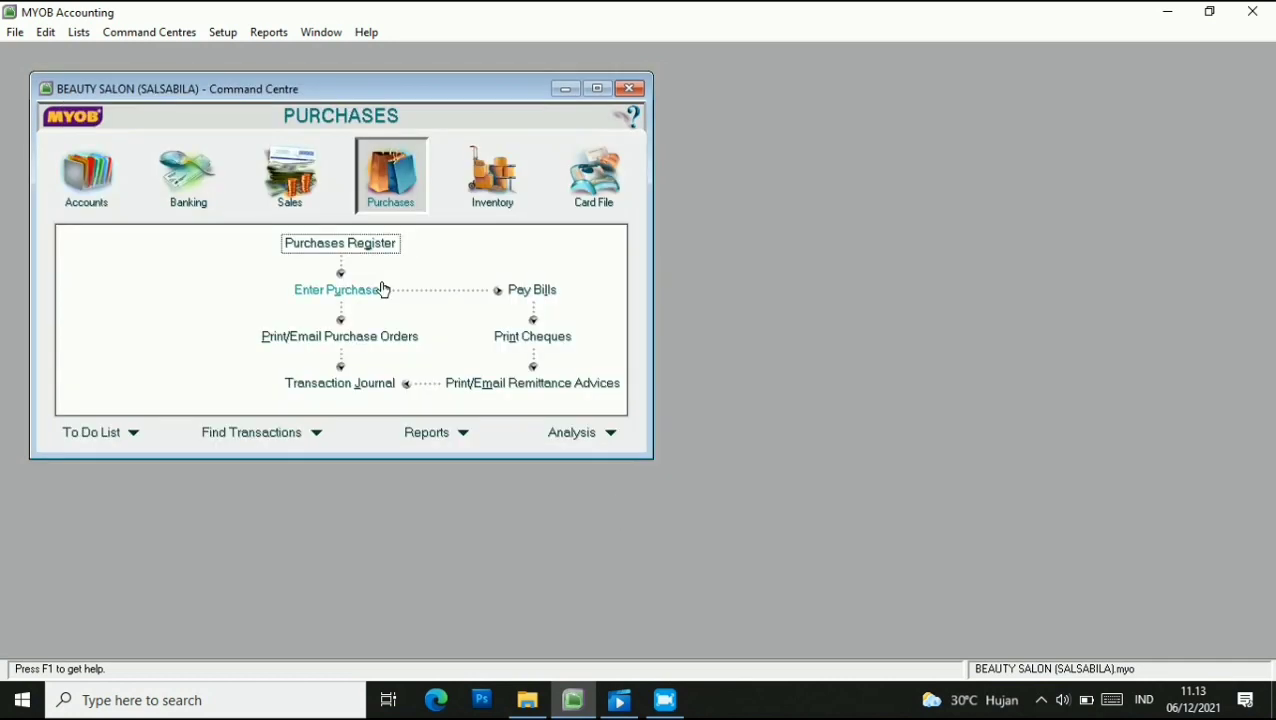
# Start a new sales invoice for customer TIGI.
pyautogui.click(316, 206)
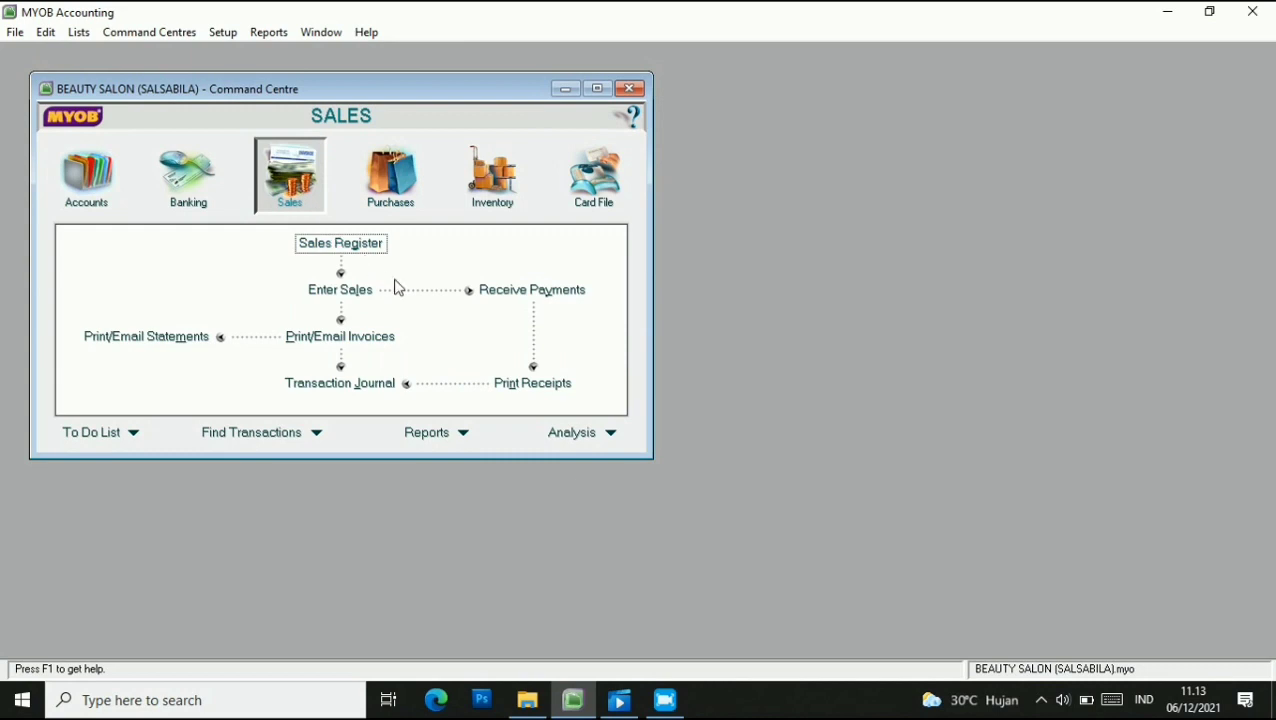
pyautogui.click(357, 292)
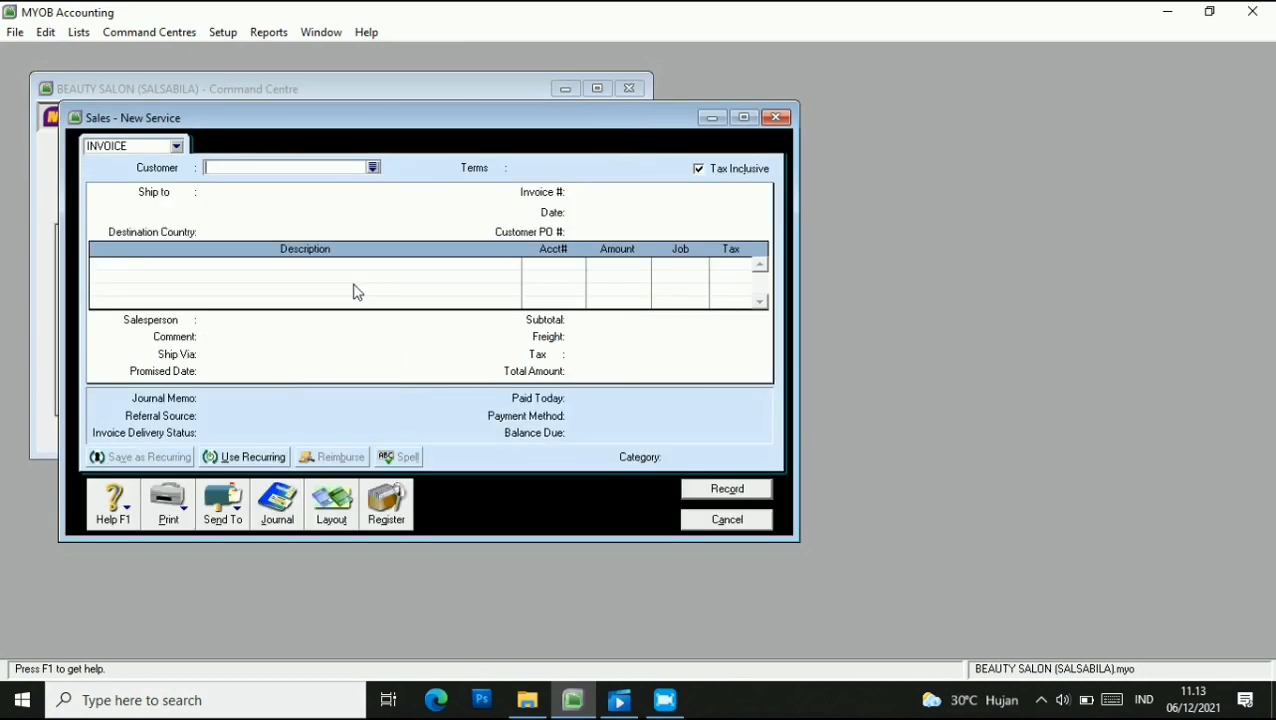
pyautogui.click(373, 168)
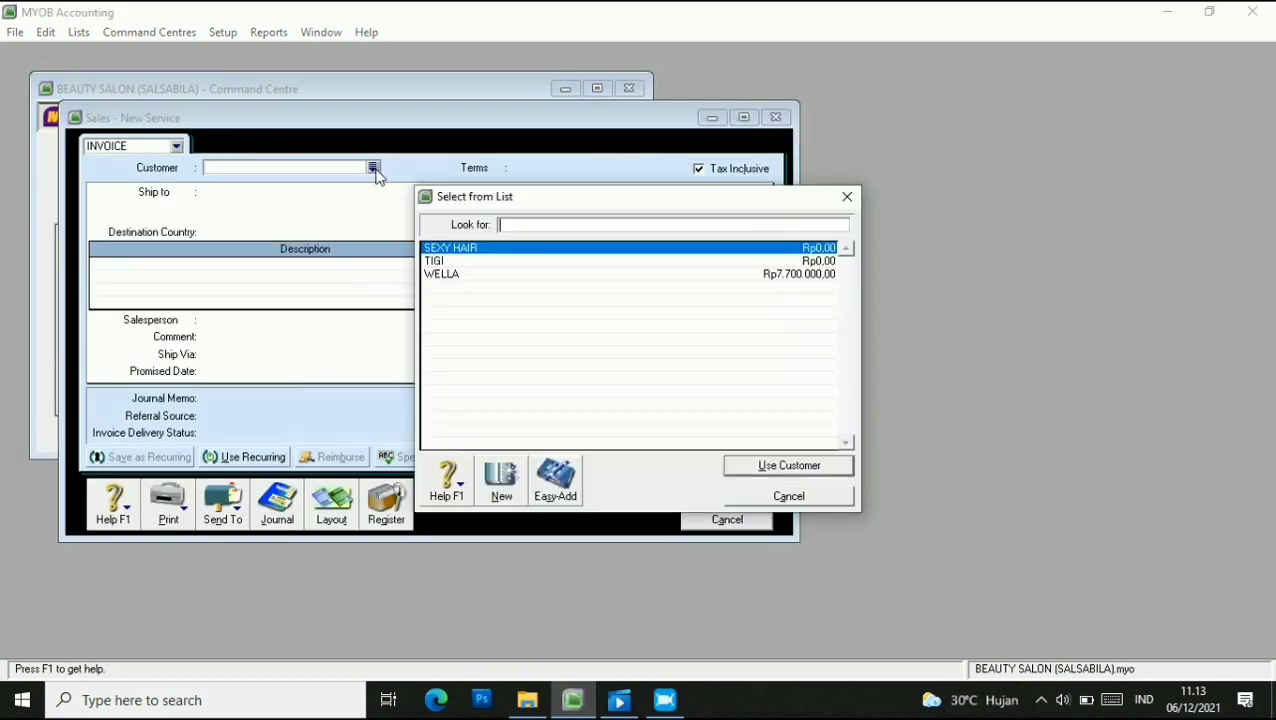
pyautogui.click(455, 261)
pyautogui.click(785, 463)
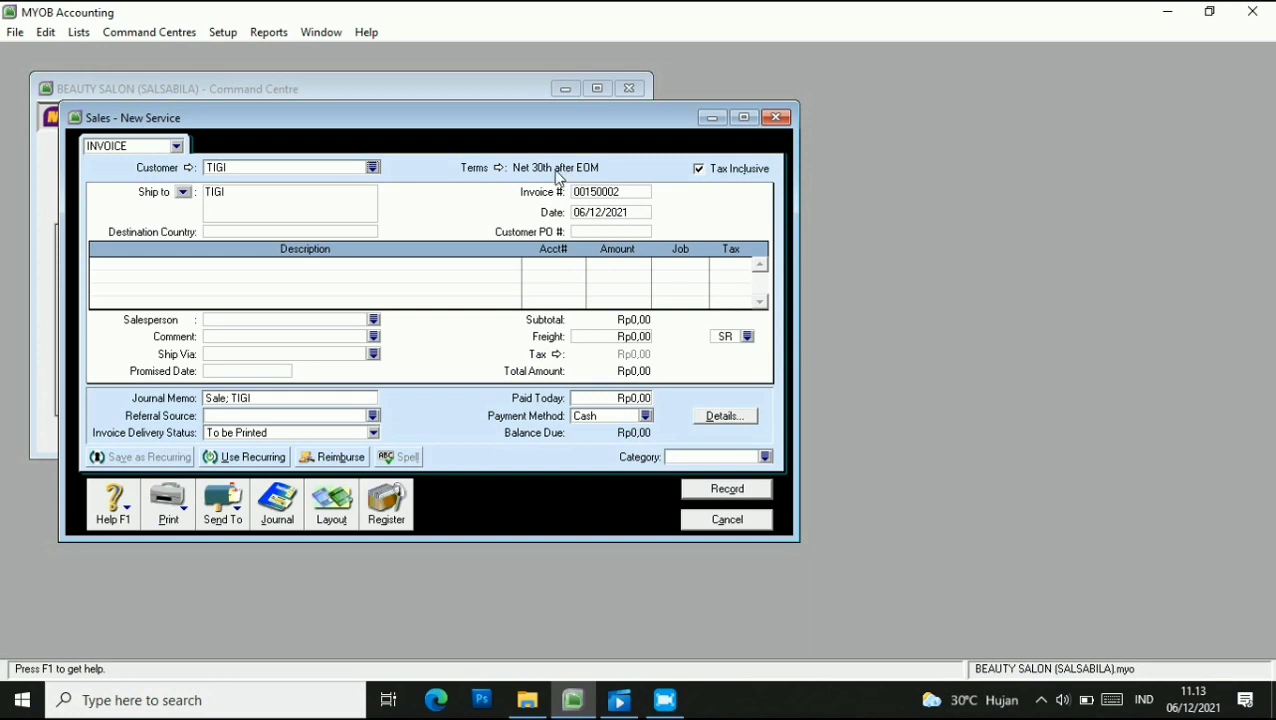
# Set the invoice number to S-160001 and the date to 11/01/2016.
pyautogui.click(620, 193)
pyautogui.write('S-160001')
pyautogui.click(622, 213)
pyautogui.click(585, 212)
pyautogui.press('BackSpace')
pyautogui.press('BackSpace')
pyautogui.write('11')
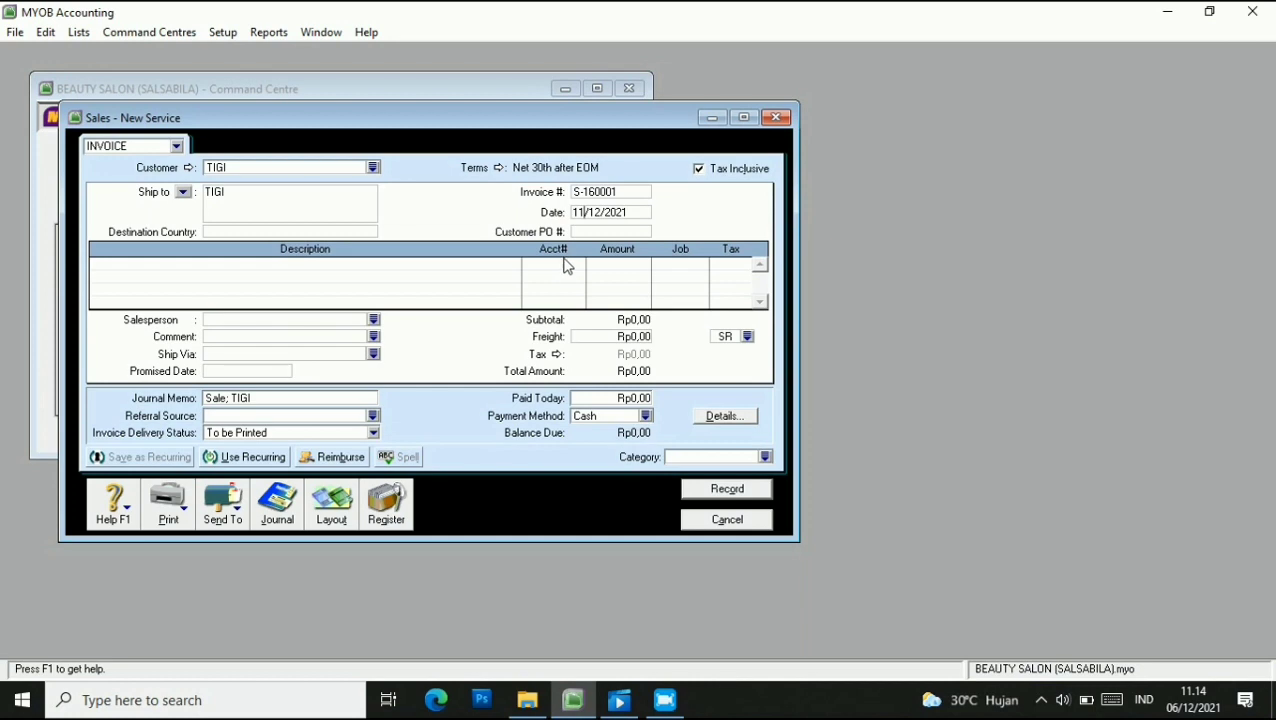
pyautogui.press('BackSpace')
# Enter customer PO TG-160001, make prices tax-exclusive, and choose the Item layout.
pyautogui.click(588, 228)
pyautogui.write('TG-160001')
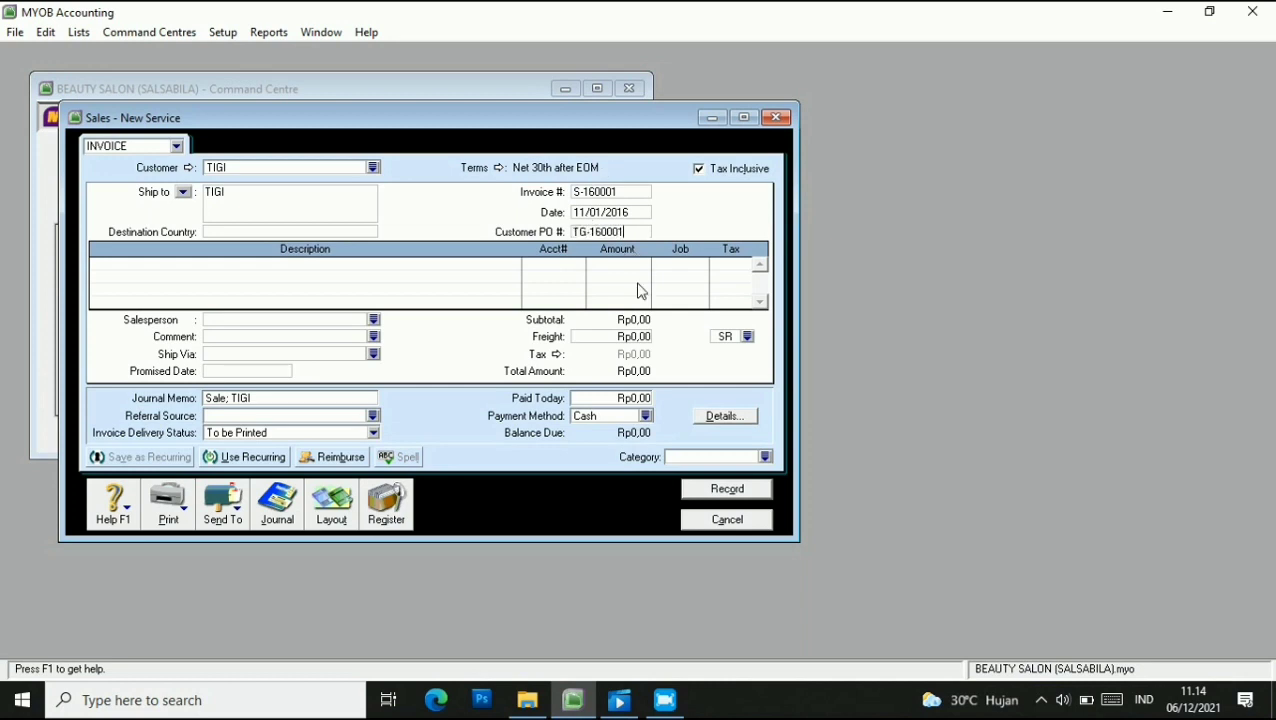
pyautogui.click(698, 169)
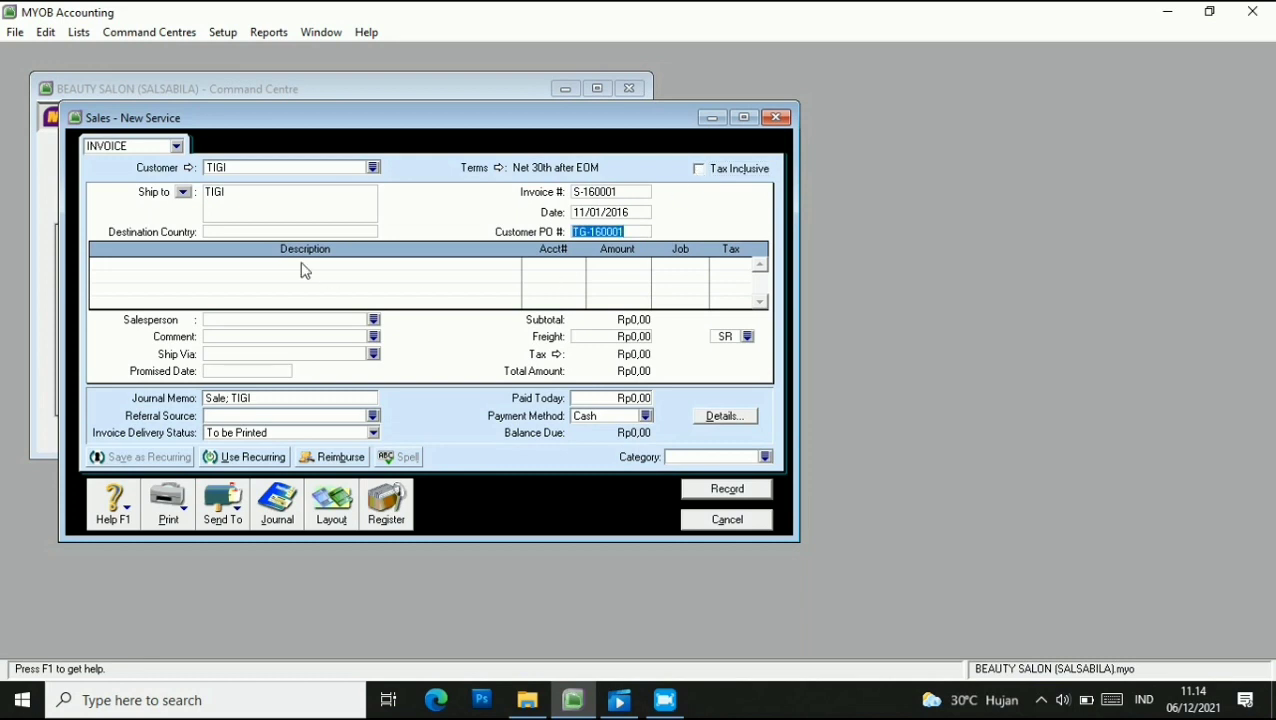
pyautogui.click(335, 505)
pyautogui.click(478, 333)
# Add a first line shipping 35 Oil Serum (OS) with job P and VAT tax code.
pyautogui.click(755, 462)
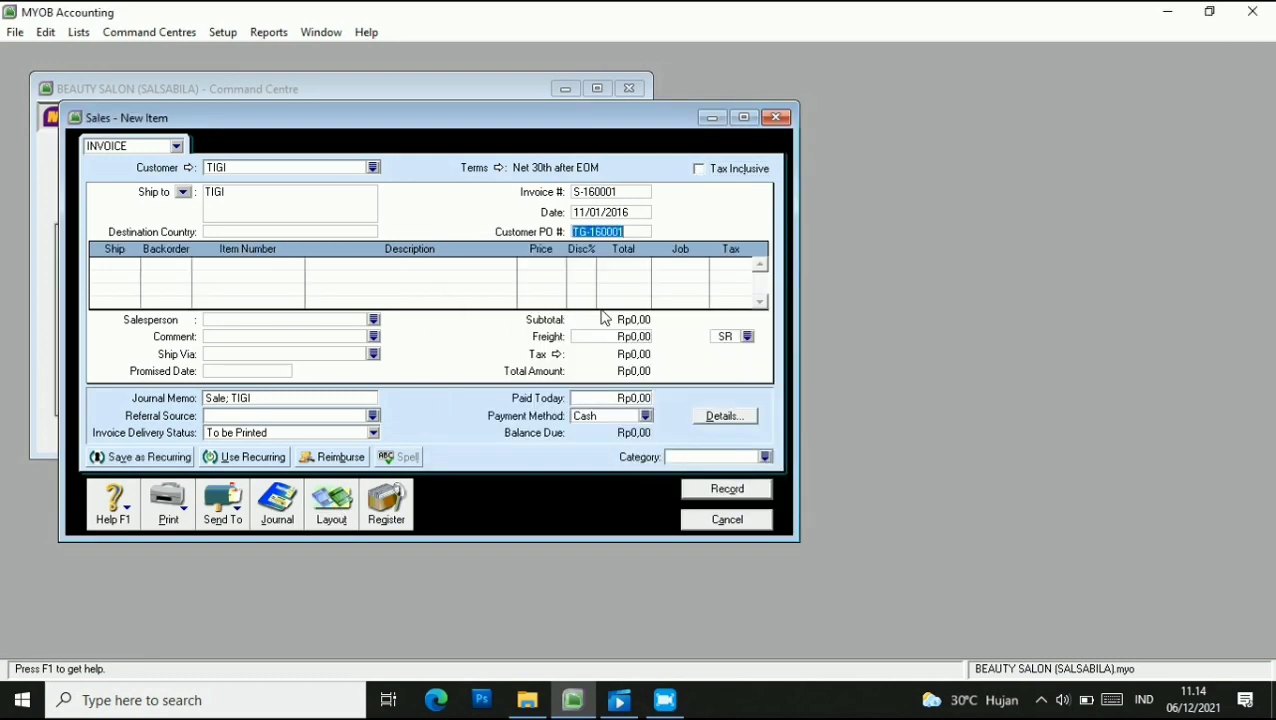
pyautogui.click(135, 264)
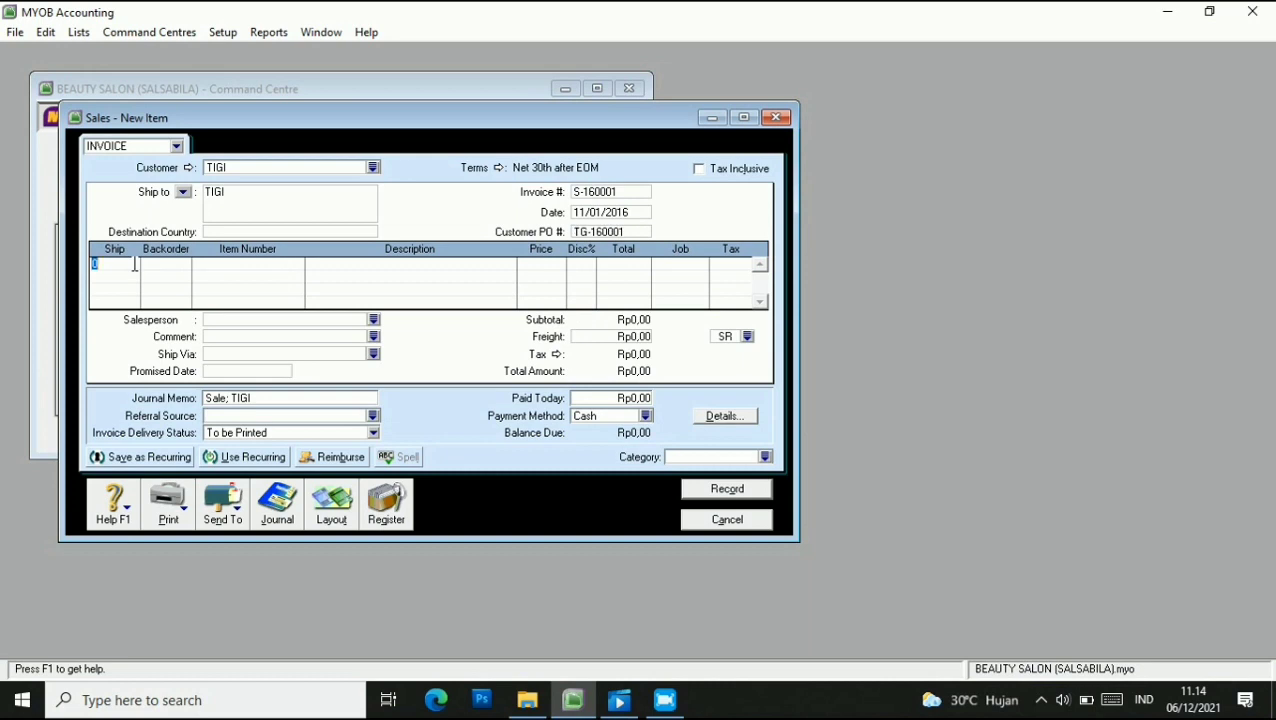
pyautogui.write('35')
pyautogui.click(245, 266)
pyautogui.write('05')
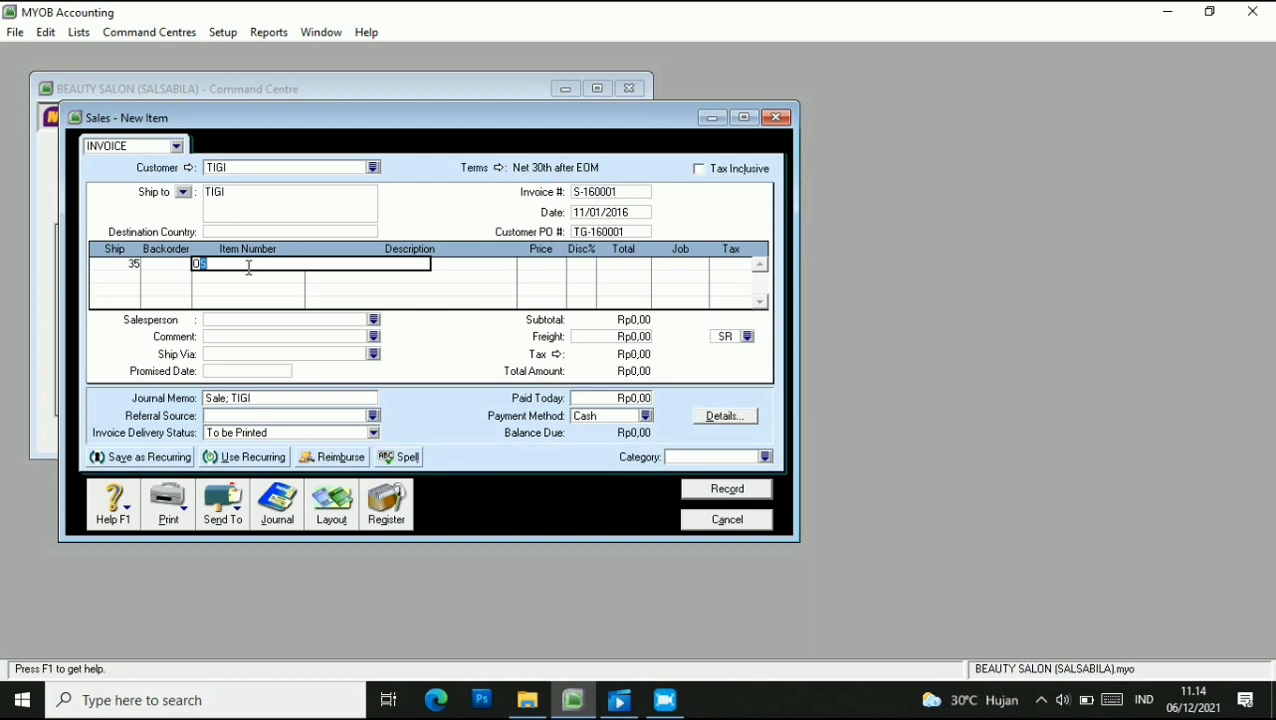
pyautogui.press('Tab')
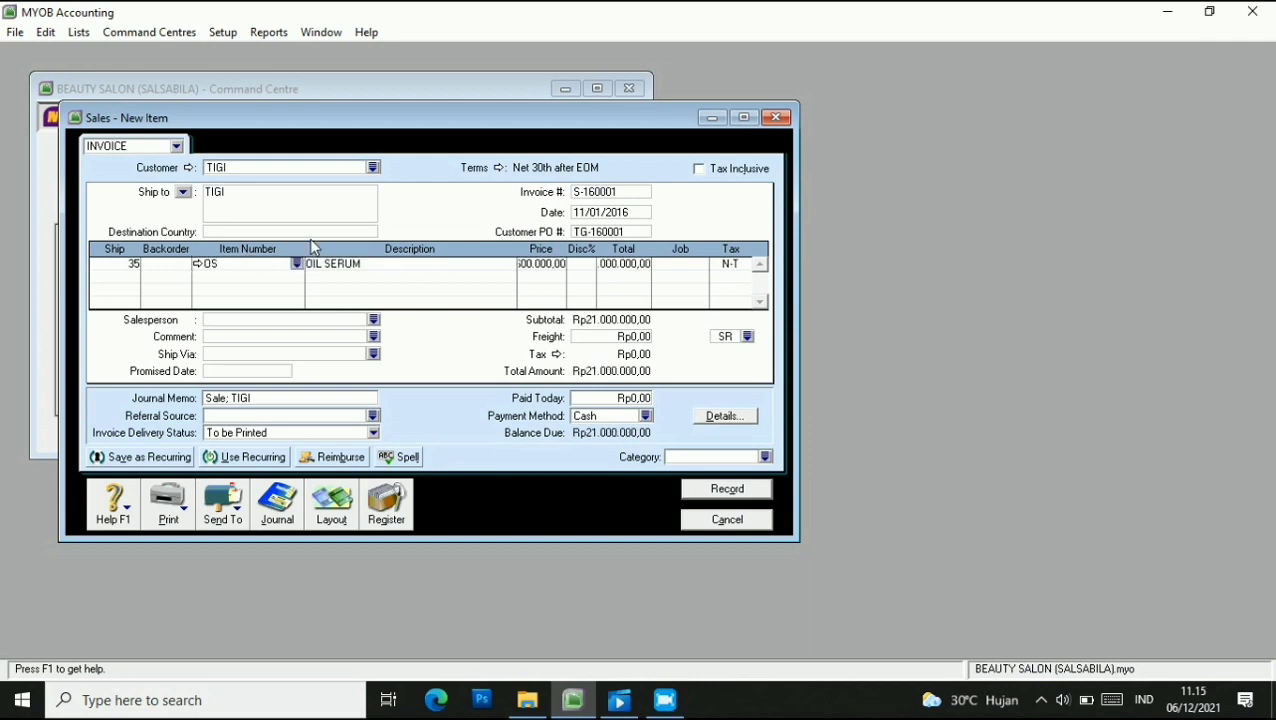
pyautogui.click(541, 264)
pyautogui.click(667, 264)
pyautogui.click(701, 265)
pyautogui.click(700, 464)
pyautogui.click(736, 266)
pyautogui.click(746, 265)
pyautogui.click(533, 273)
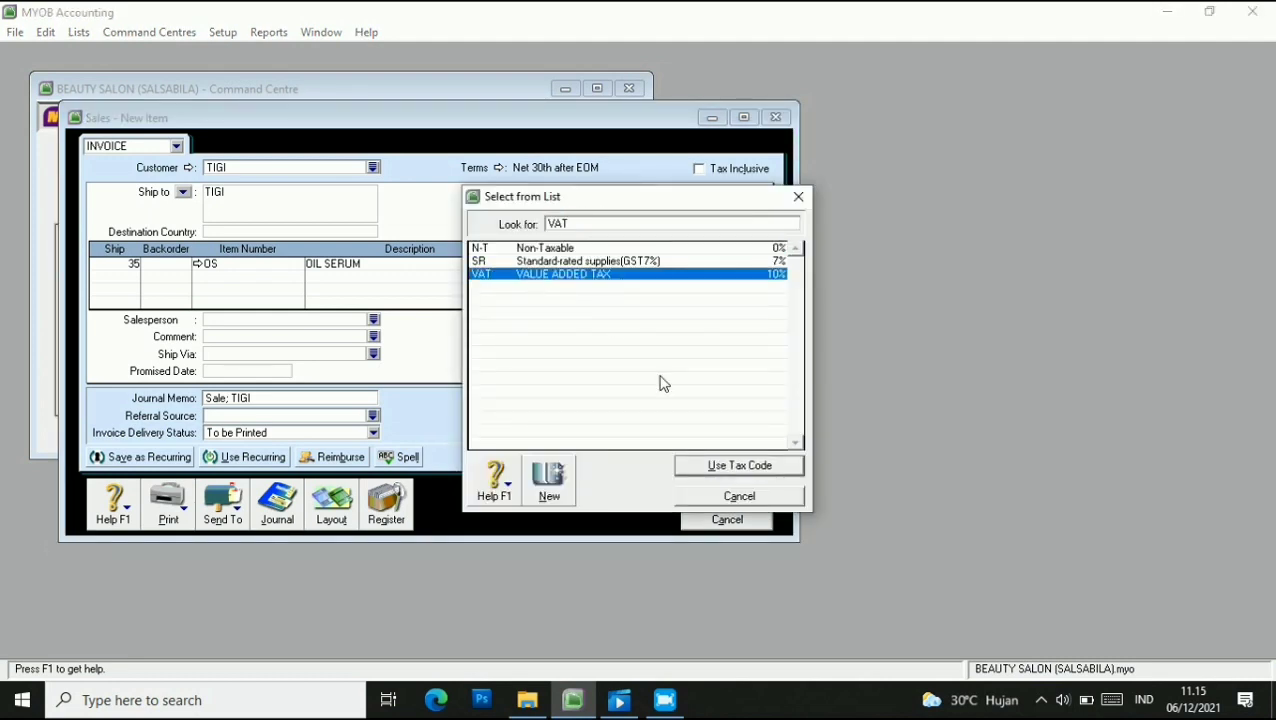
pyautogui.click(712, 466)
pyautogui.click(681, 433)
# Add a second line shipping 40 Shampoo (SH) with job P and VAT, then enter 15 on a third line.
pyautogui.click(108, 273)
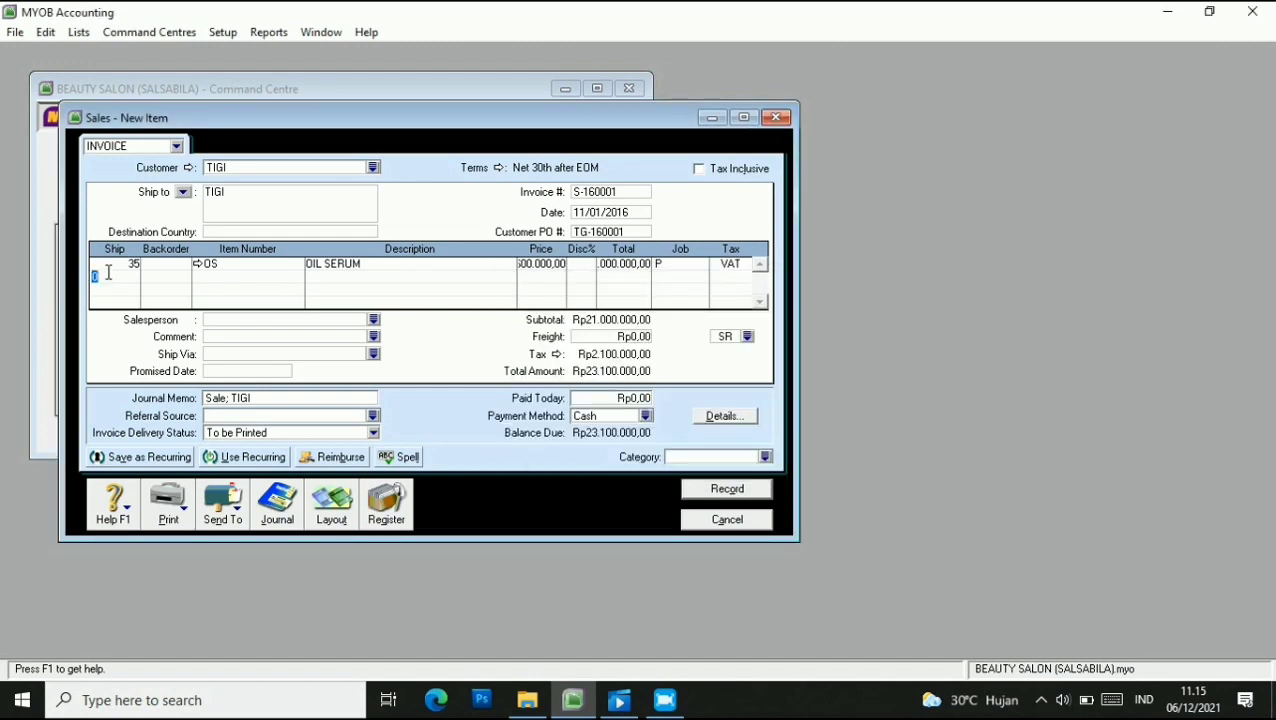
pyautogui.write('40')
pyautogui.press('Tab')
pyautogui.press('Tab')
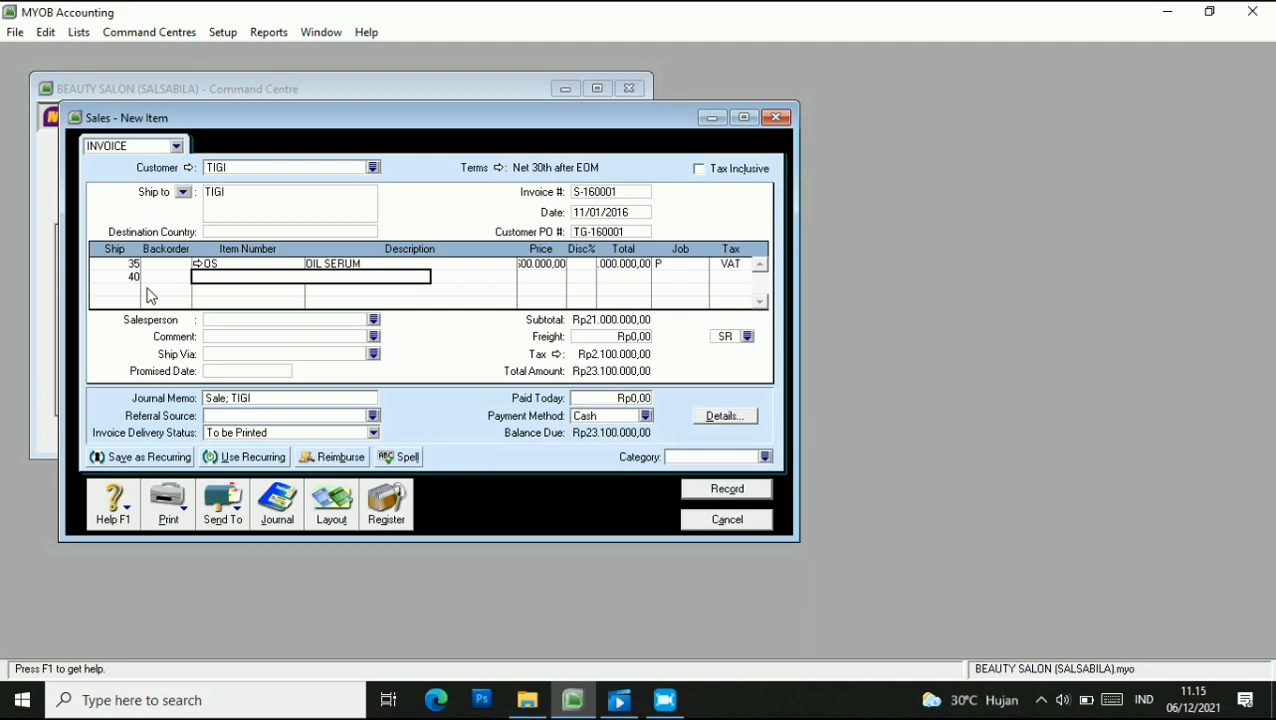
pyautogui.write('SH')
pyautogui.press('Tab')
pyautogui.click(540, 277)
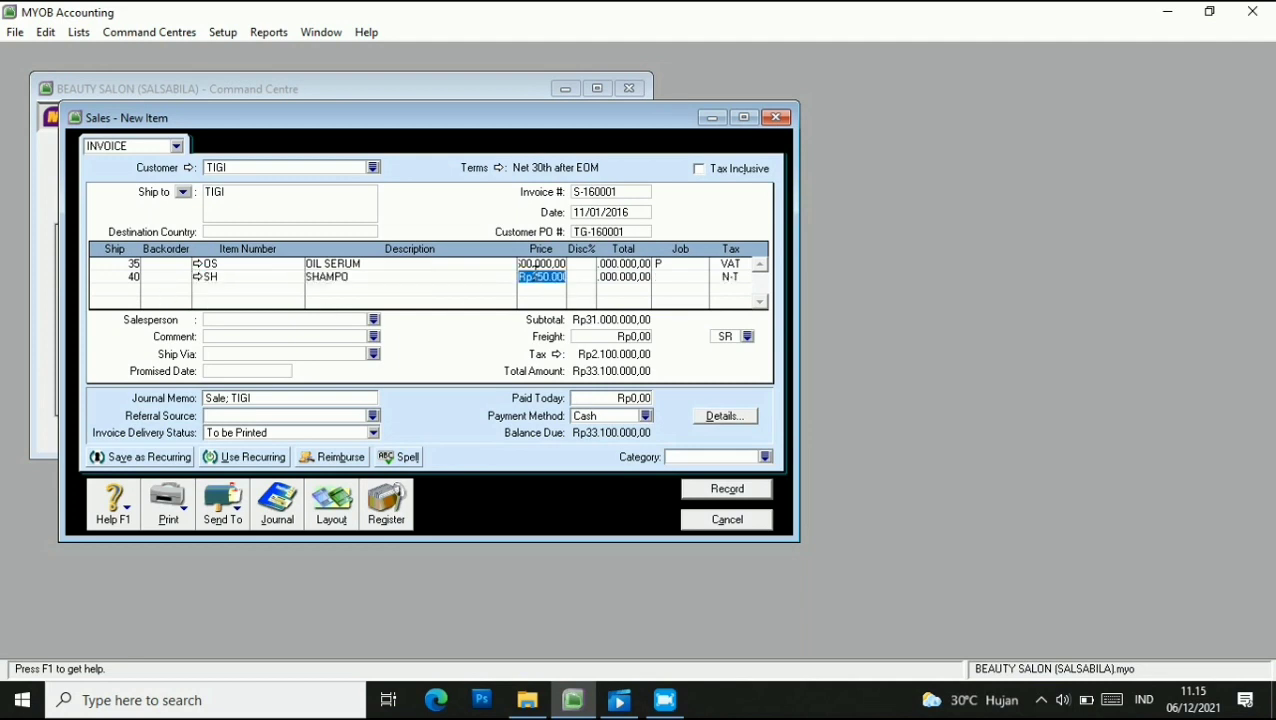
pyautogui.click(688, 277)
pyautogui.click(700, 274)
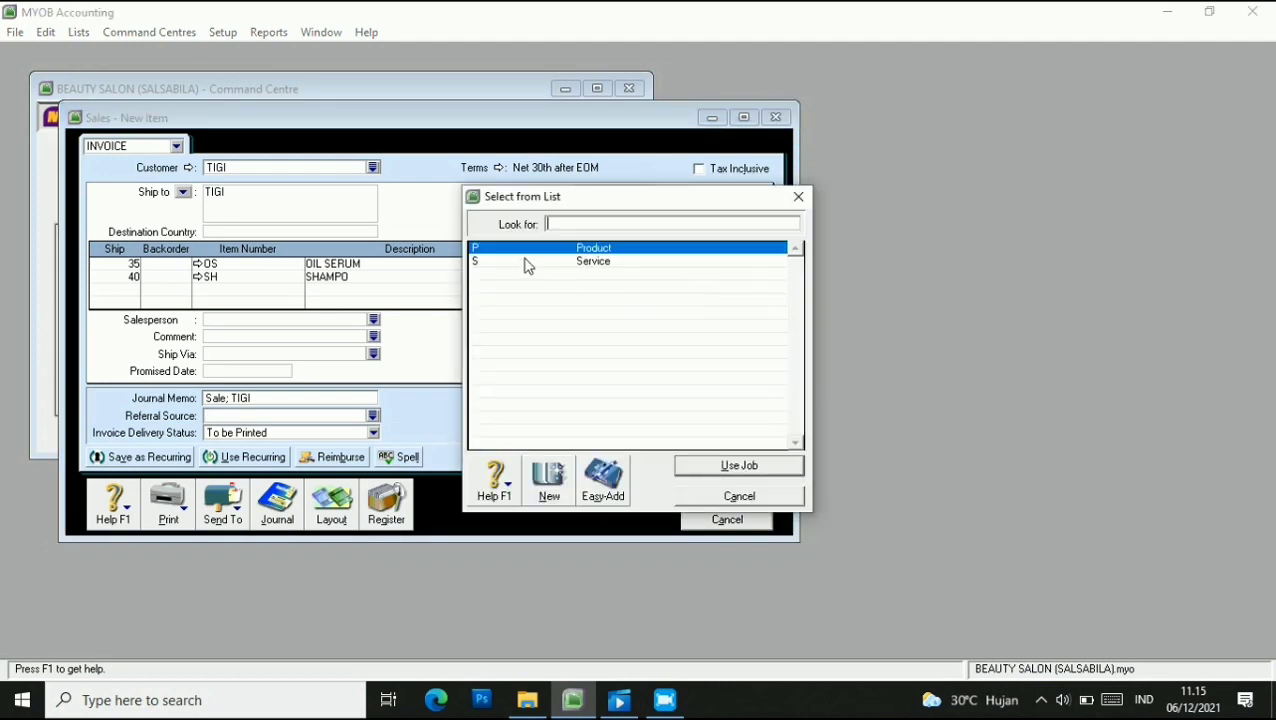
pyautogui.click(727, 471)
pyautogui.click(729, 277)
pyautogui.click(747, 279)
pyautogui.click(538, 273)
pyautogui.click(727, 466)
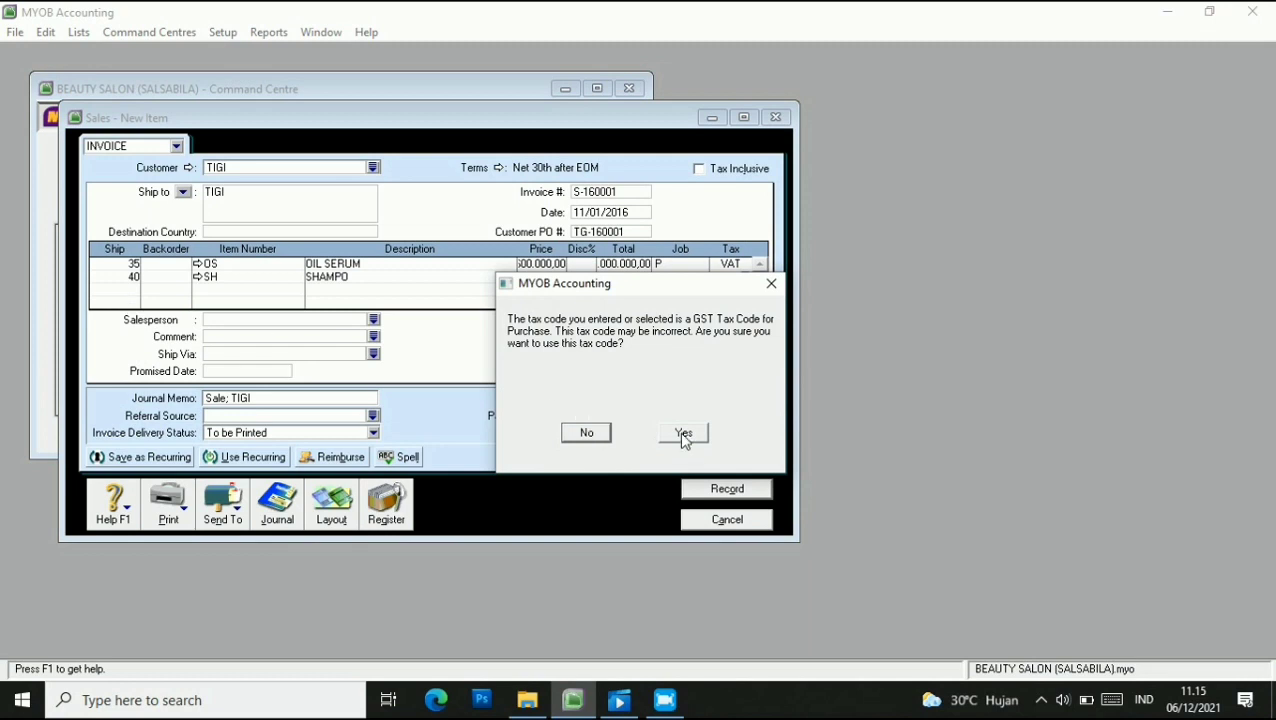
pyautogui.click(684, 433)
pyautogui.click(133, 290)
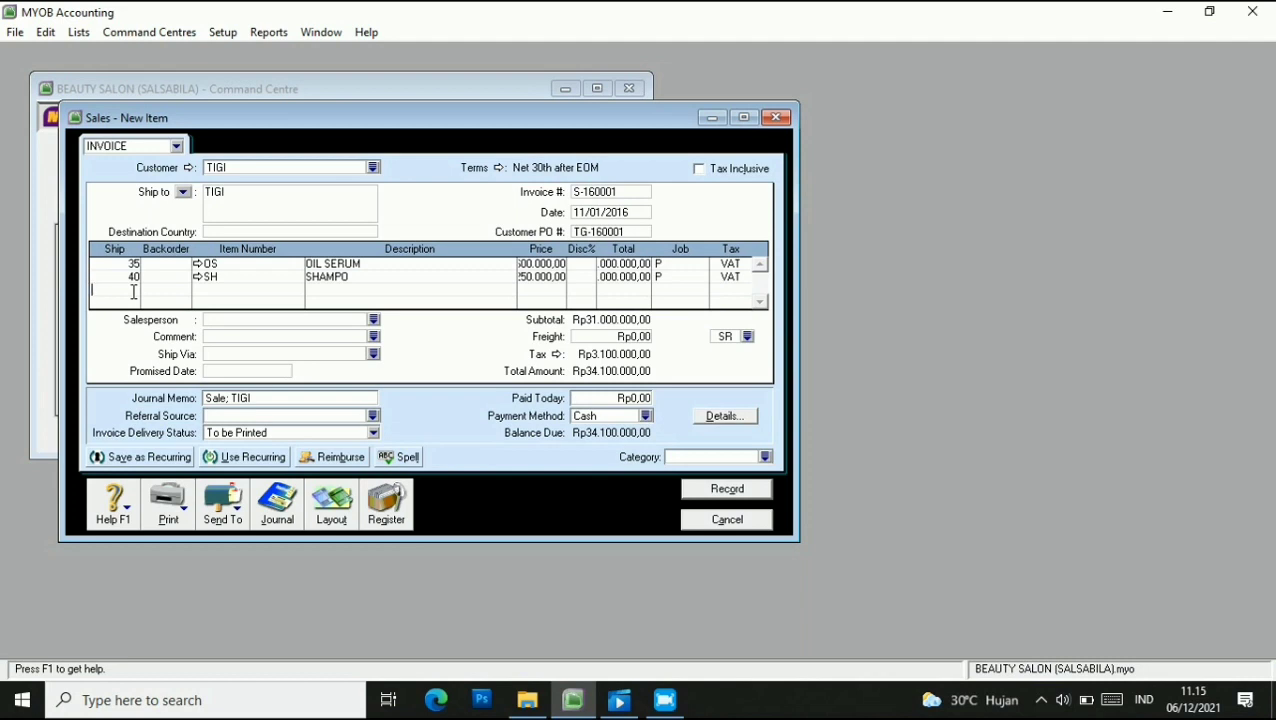
pyautogui.write('15')
# Complete the third line as 15 Thermal Spray (TS) with job P and VAT.
pyautogui.press('Tab')
pyautogui.press('Tab')
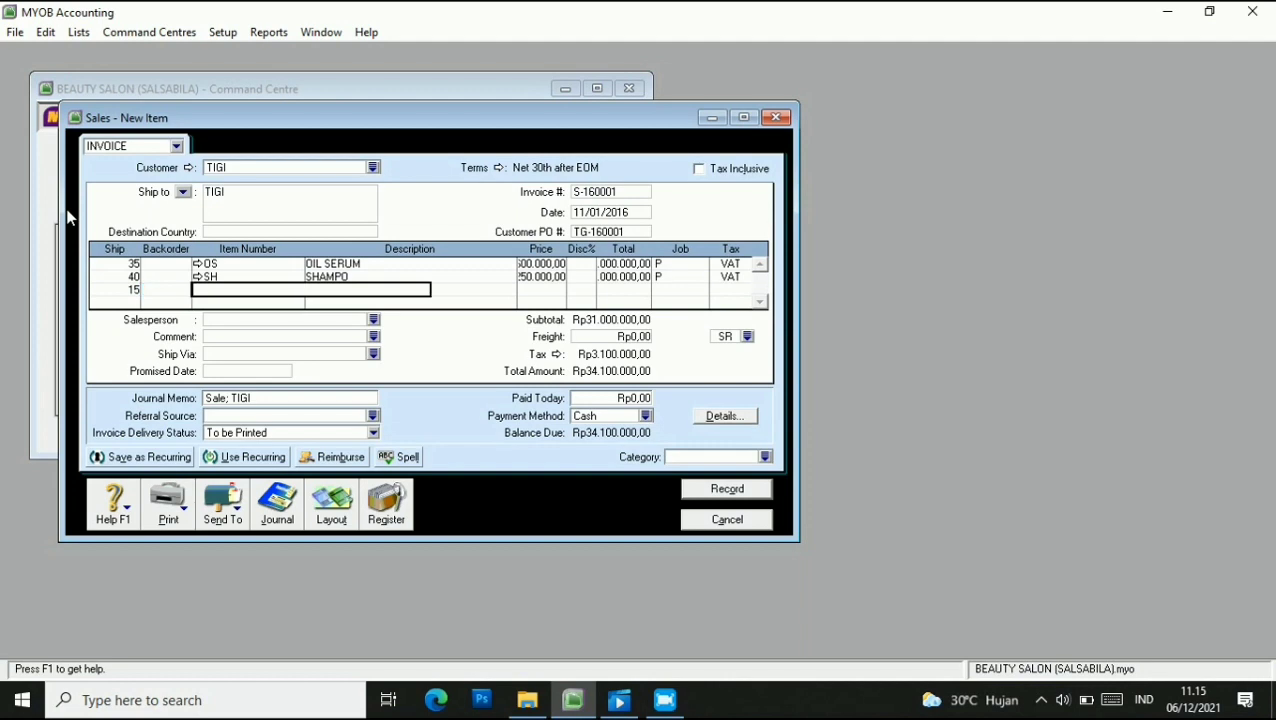
pyautogui.write('TS')
pyautogui.press('Tab')
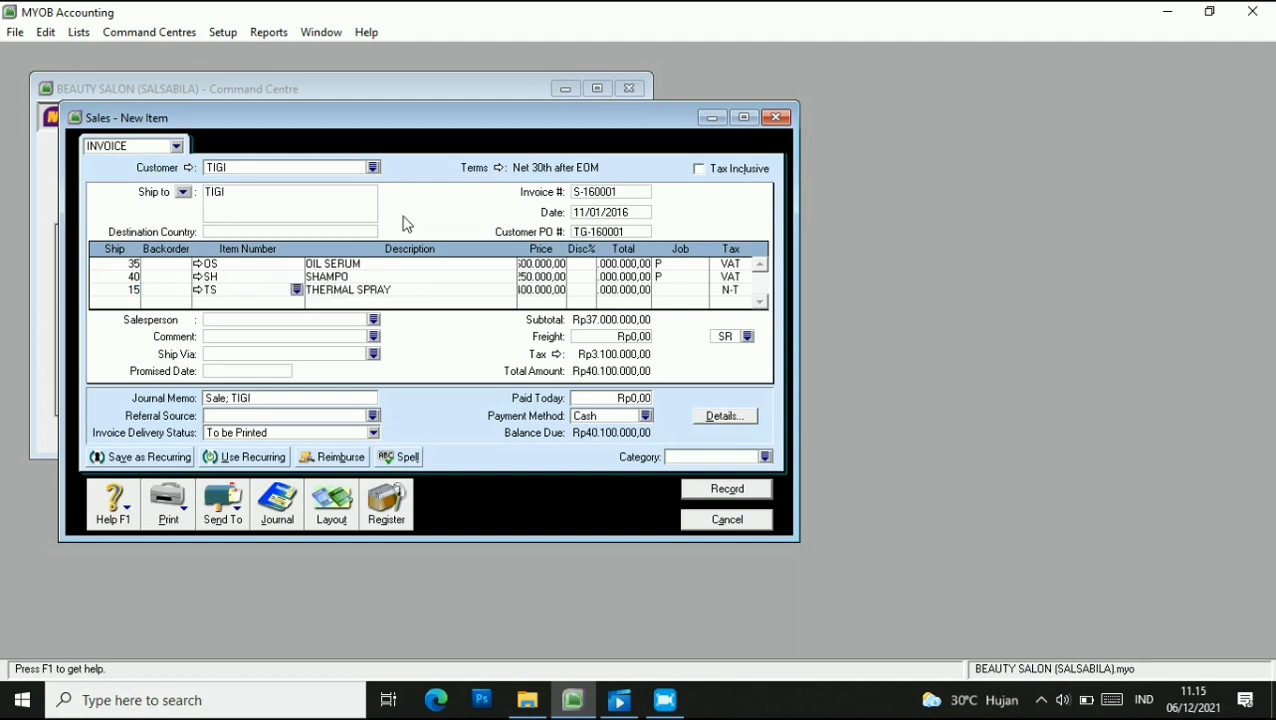
pyautogui.click(542, 291)
pyautogui.click(695, 289)
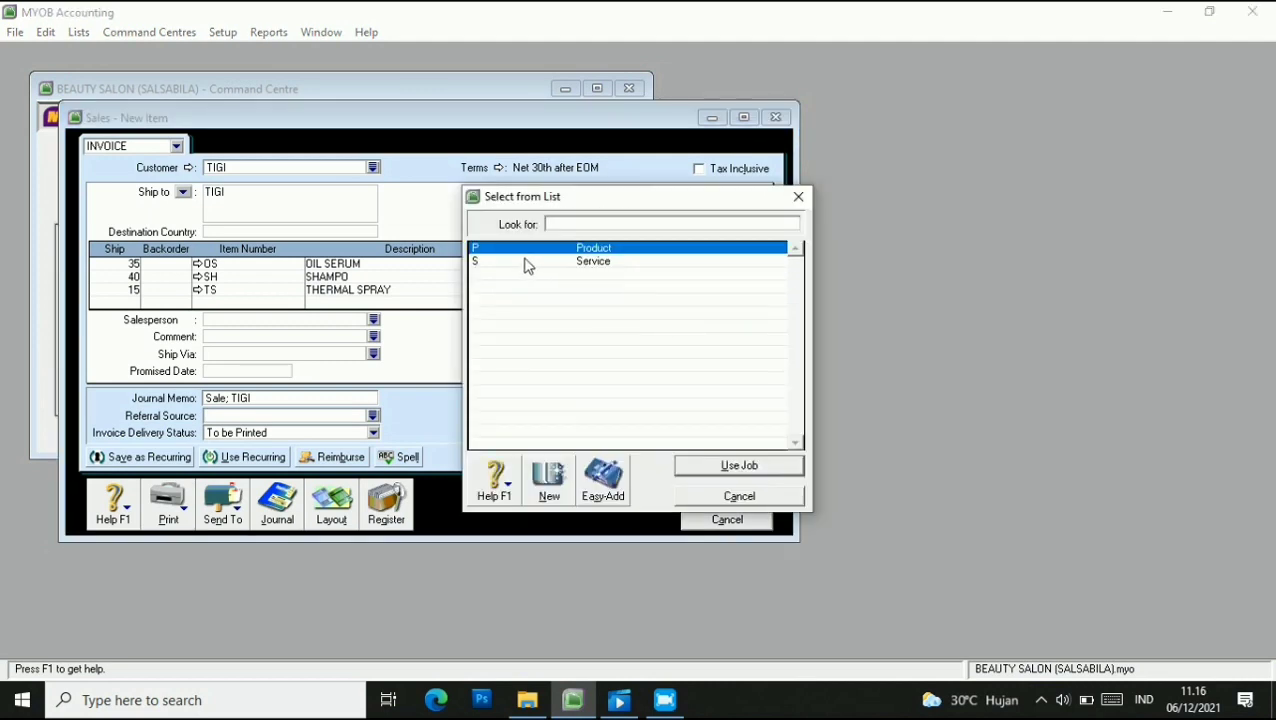
pyautogui.click(731, 466)
pyautogui.click(742, 289)
pyautogui.click(530, 274)
pyautogui.click(742, 466)
pyautogui.click(652, 438)
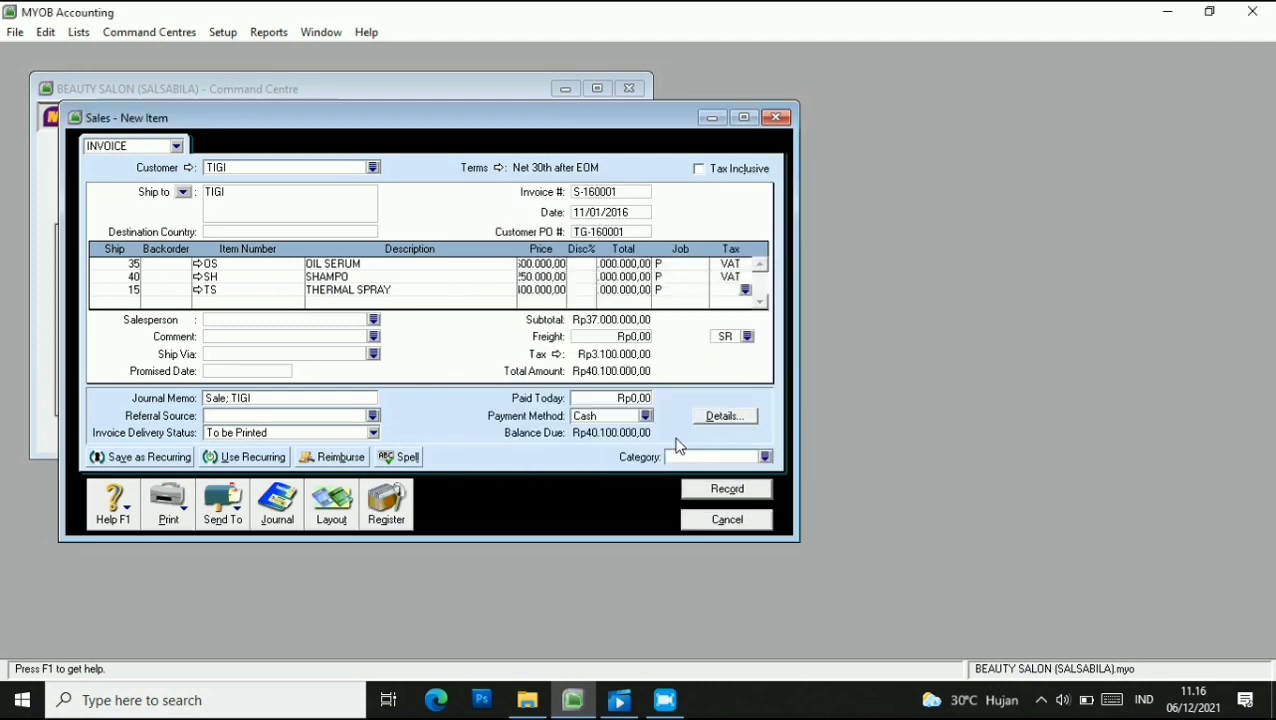
pyautogui.click(727, 338)
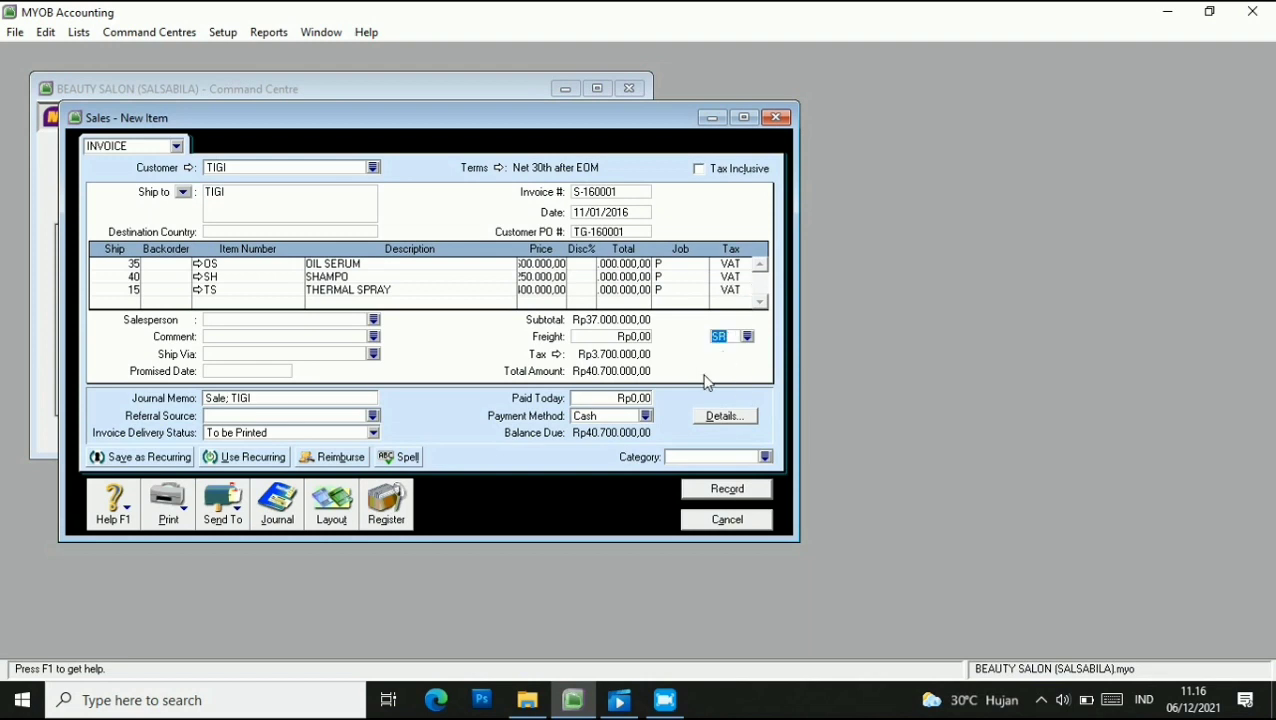
# Assign category PWT and a salesperson, then record the TIGI invoice.
pyautogui.click(765, 457)
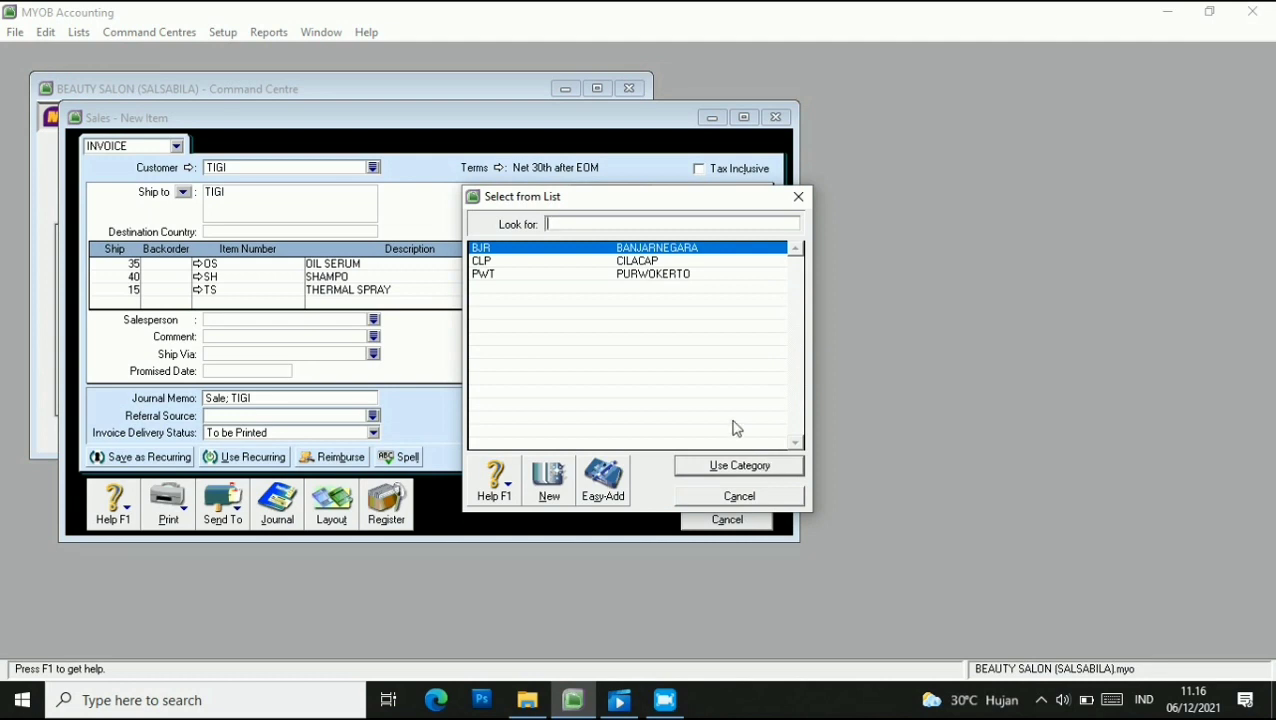
pyautogui.write('PWT')
pyautogui.click(739, 466)
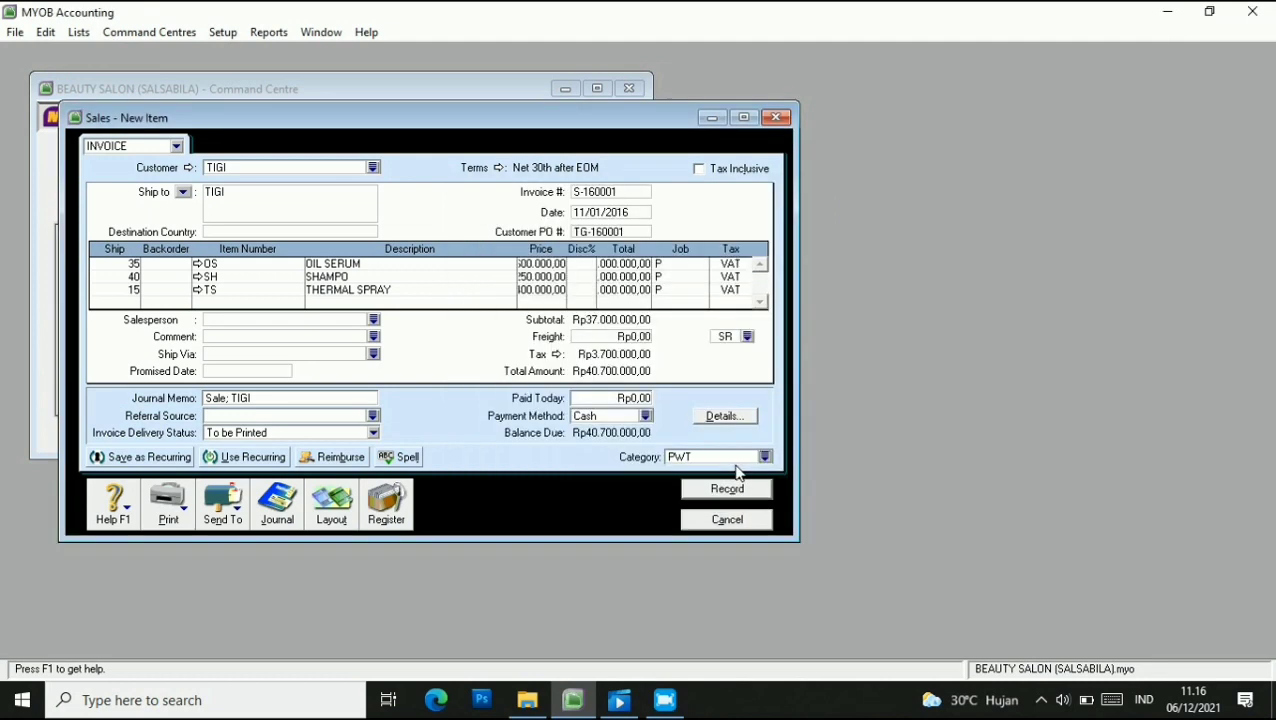
pyautogui.click(373, 320)
pyautogui.click(450, 262)
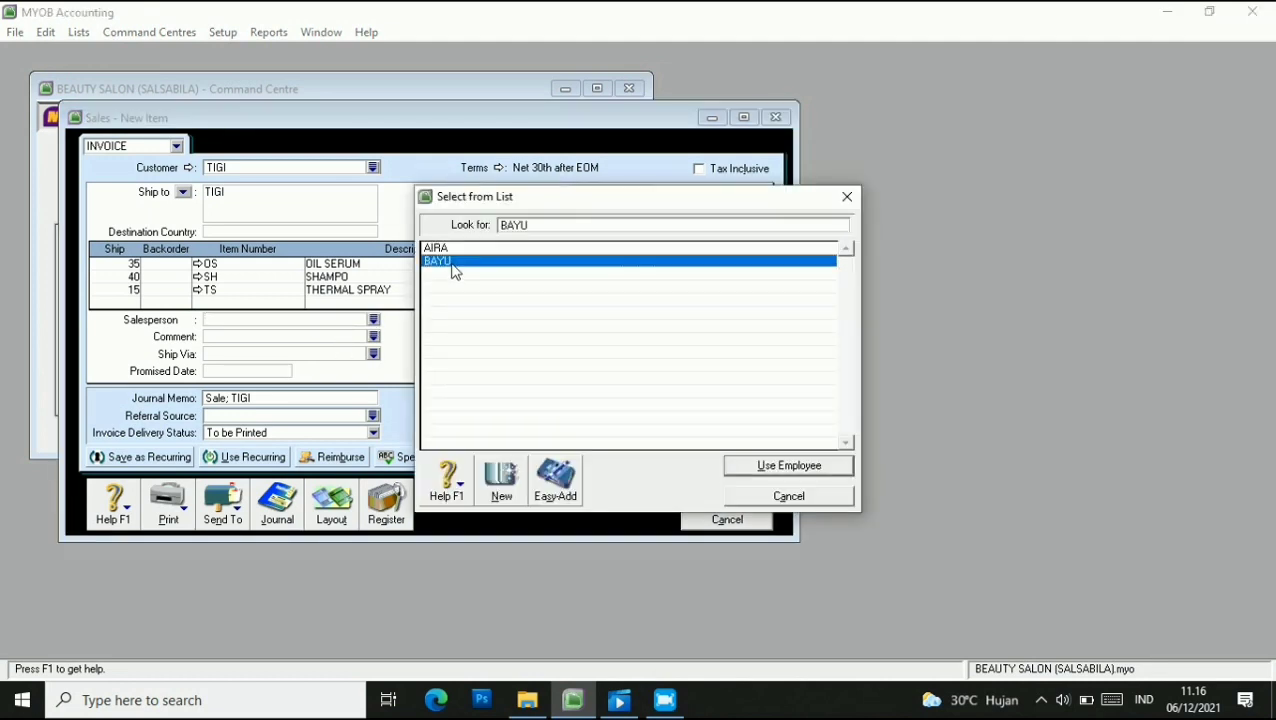
pyautogui.click(812, 465)
pyautogui.click(712, 495)
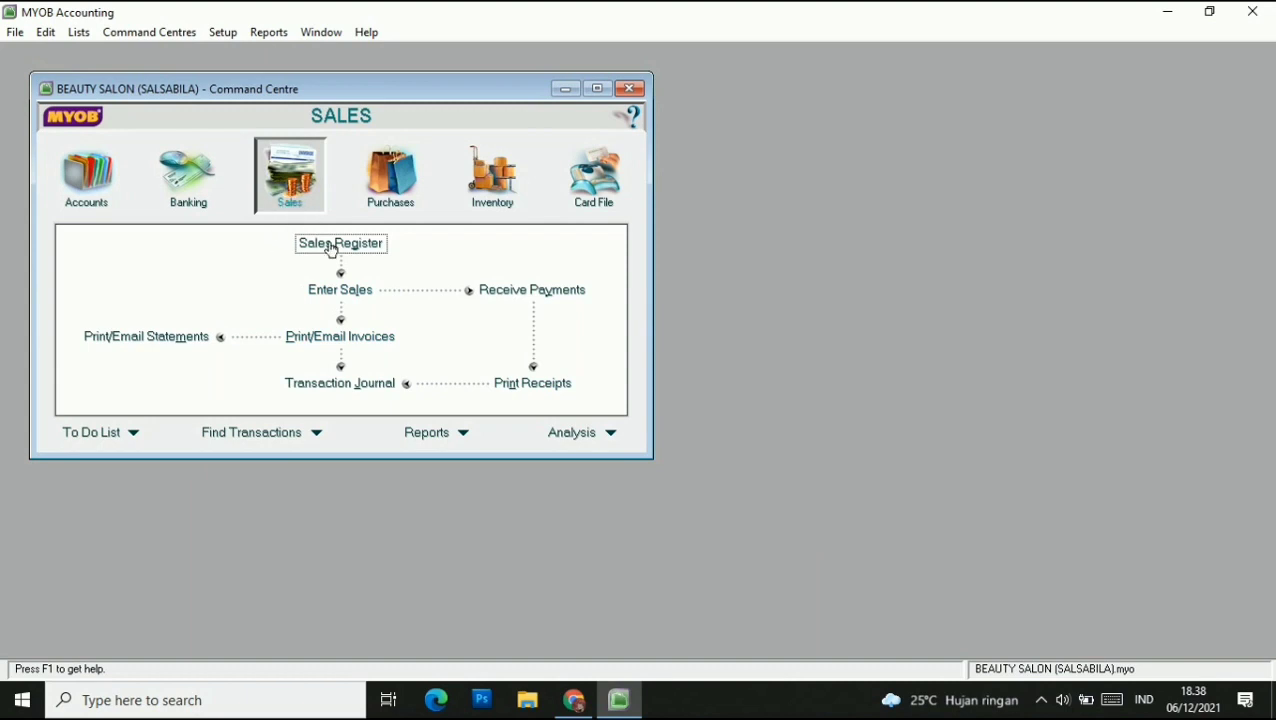
# Start a new sale for customer SEXY HAIR with C.O.D. payment terms.
pyautogui.click(352, 300)
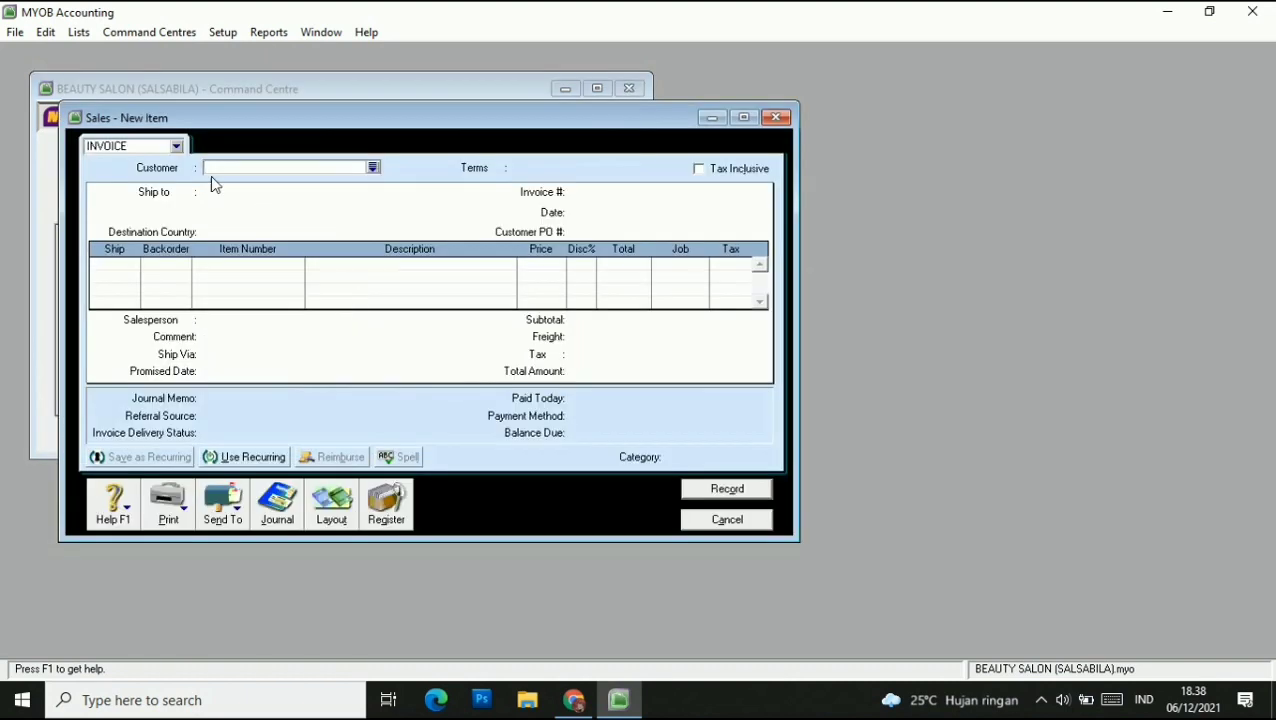
pyautogui.click(372, 169)
pyautogui.click(487, 250)
pyautogui.click(790, 466)
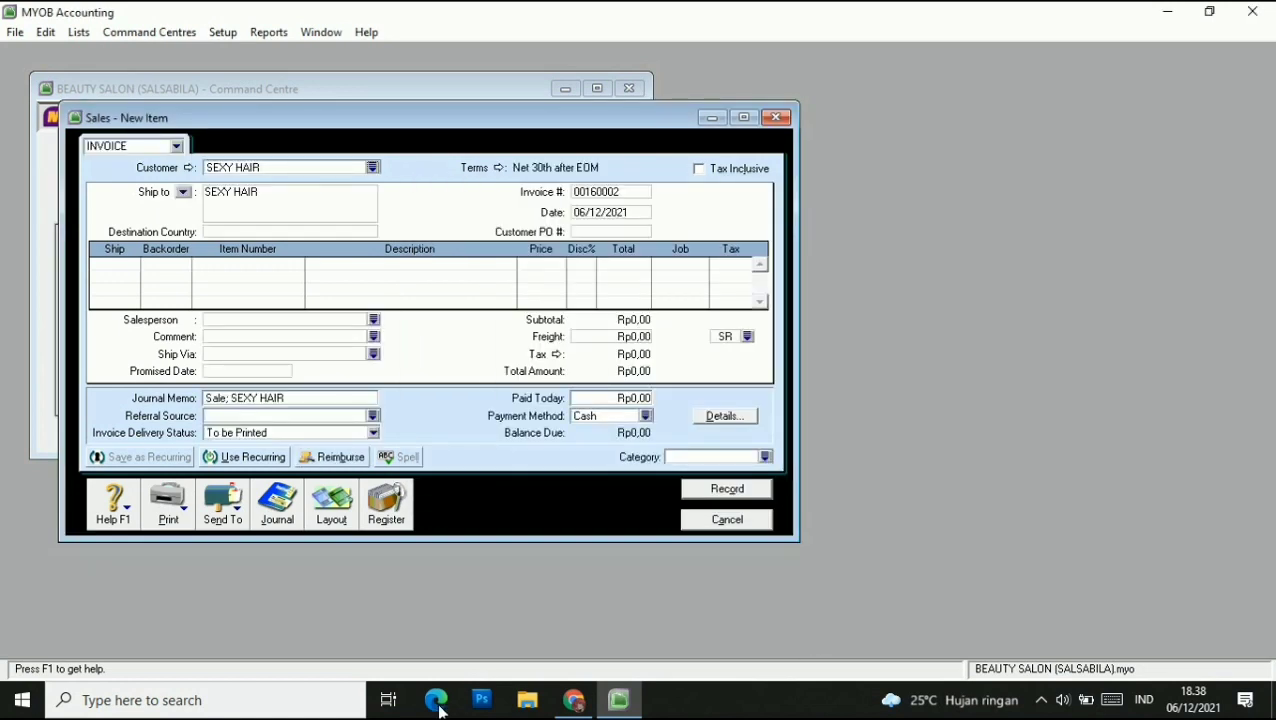
pyautogui.click(499, 168)
pyautogui.click(810, 232)
pyautogui.click(738, 251)
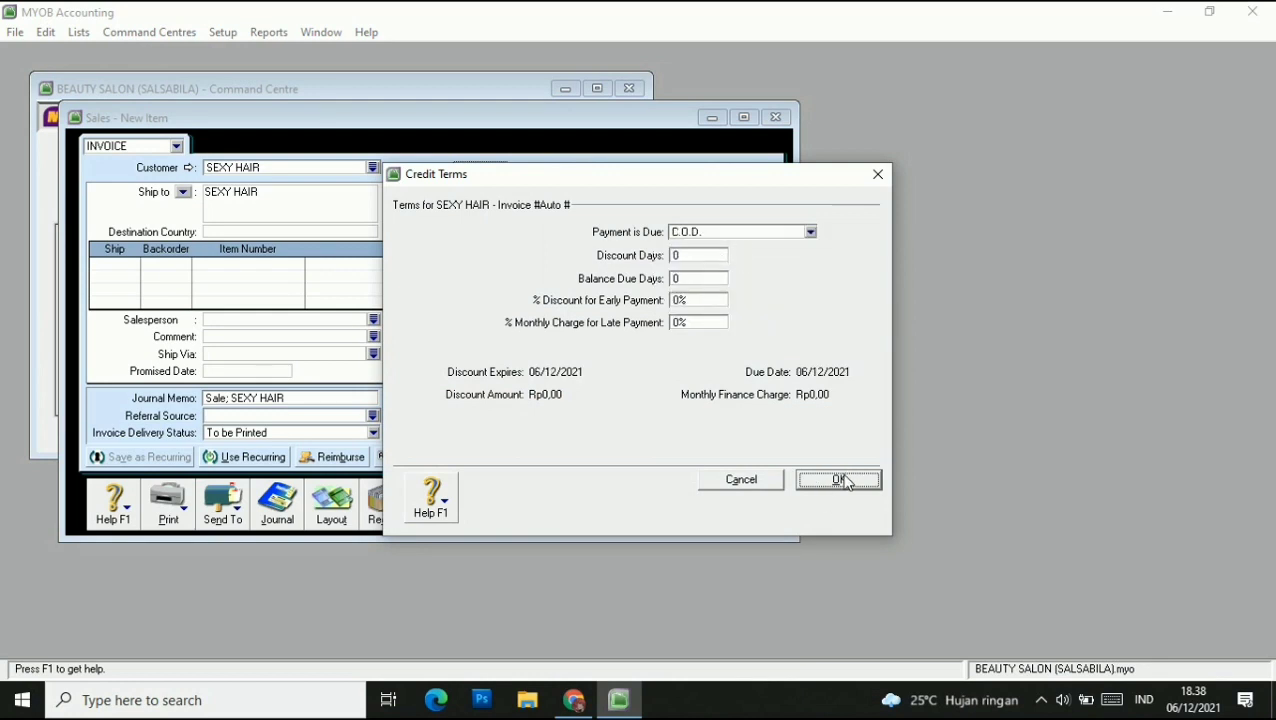
pyautogui.click(839, 479)
# Make the invoice tax inclusive, numbered S-160002 and dated 13/01/2016.
pyautogui.click(699, 171)
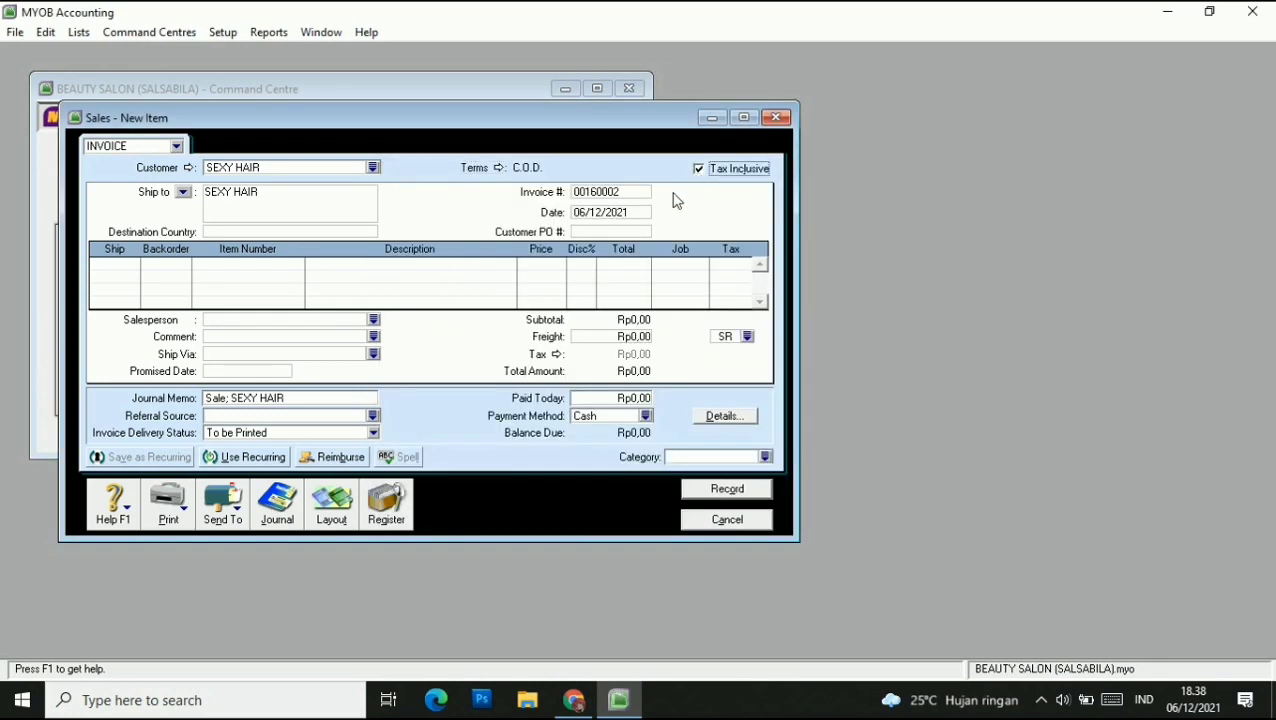
pyautogui.click(598, 194)
pyautogui.write('s-160002')
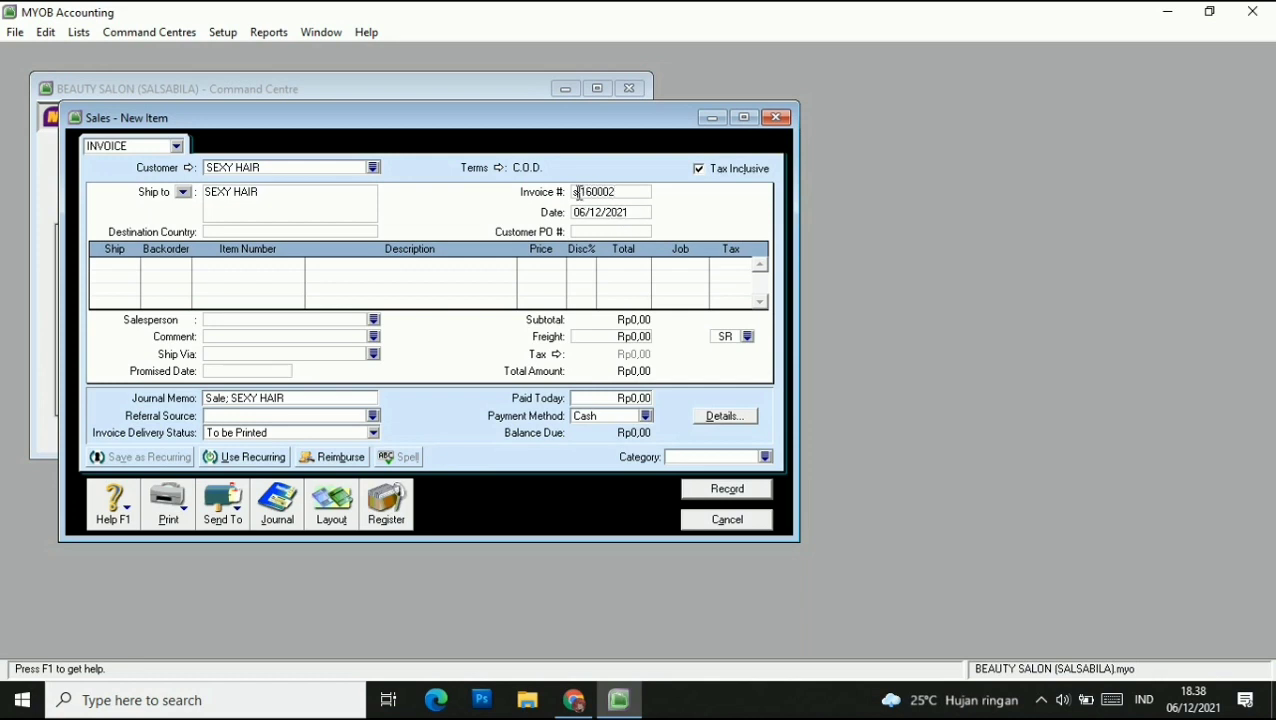
pyautogui.press('Tab')
pyautogui.click(583, 213)
pyautogui.press('BackSpace')
pyautogui.press('BackSpace')
pyautogui.write('13')
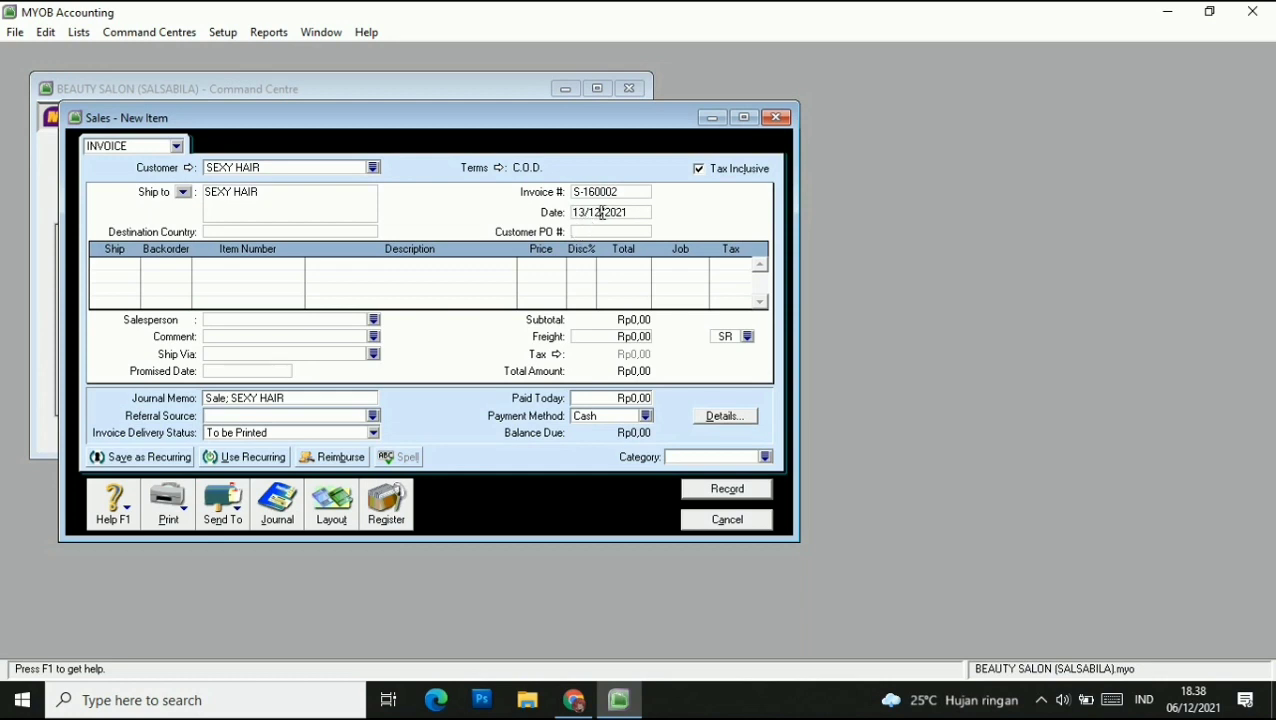
pyautogui.click(601, 213)
pyautogui.press('BackSpace')
pyautogui.write('6')
# Enter customer PO SH-160001 and switch the invoice to the Service layout.
pyautogui.click(597, 232)
pyautogui.write('SH')
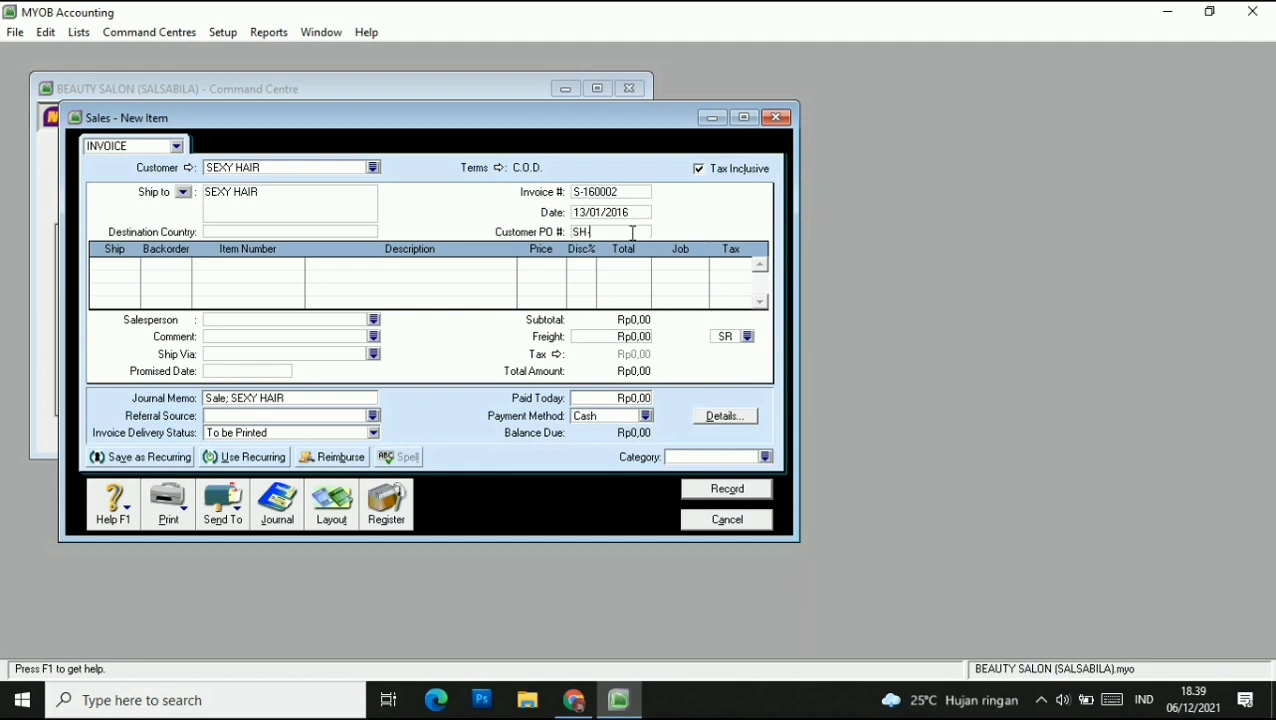
pyautogui.write('-160001')
pyautogui.click(124, 267)
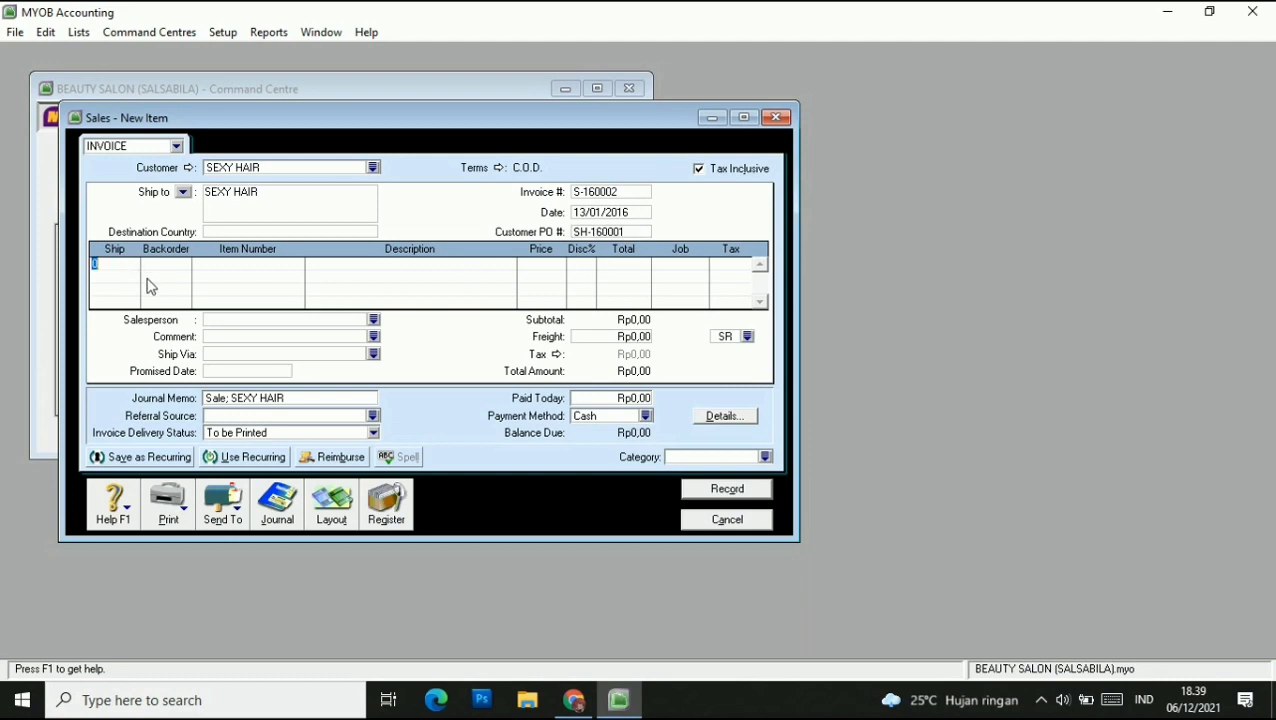
pyautogui.click(322, 505)
pyautogui.click(476, 314)
pyautogui.click(746, 457)
# Add a 'SALE SERVICE' line to account 4-1250 for Rp5.500.000.
pyautogui.click(175, 268)
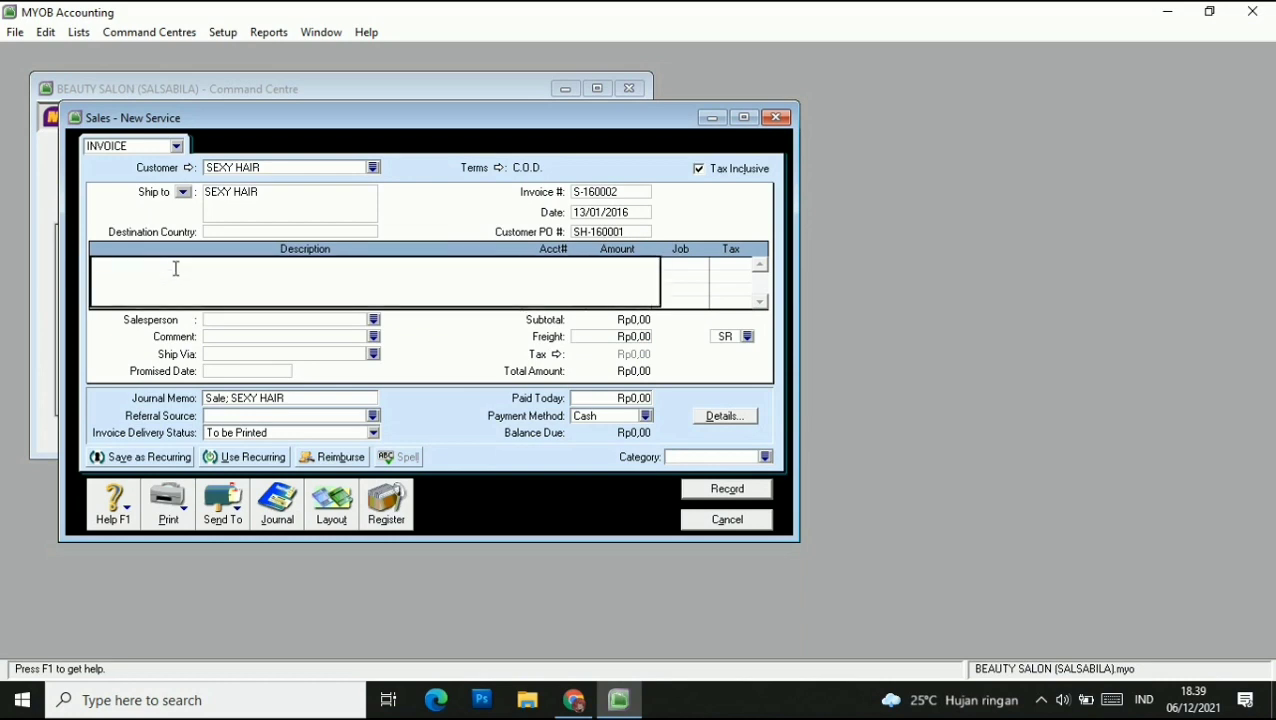
pyautogui.write('SALE SERVICE')
pyautogui.press('Tab')
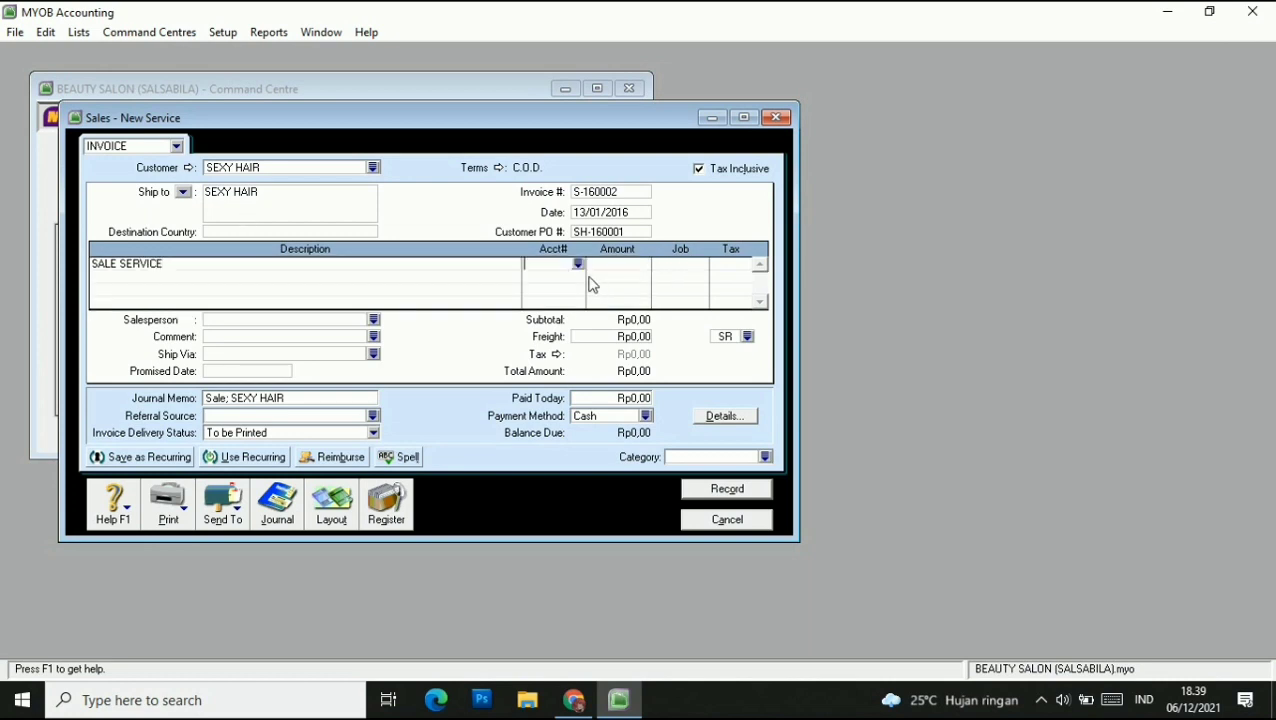
pyautogui.write('4')
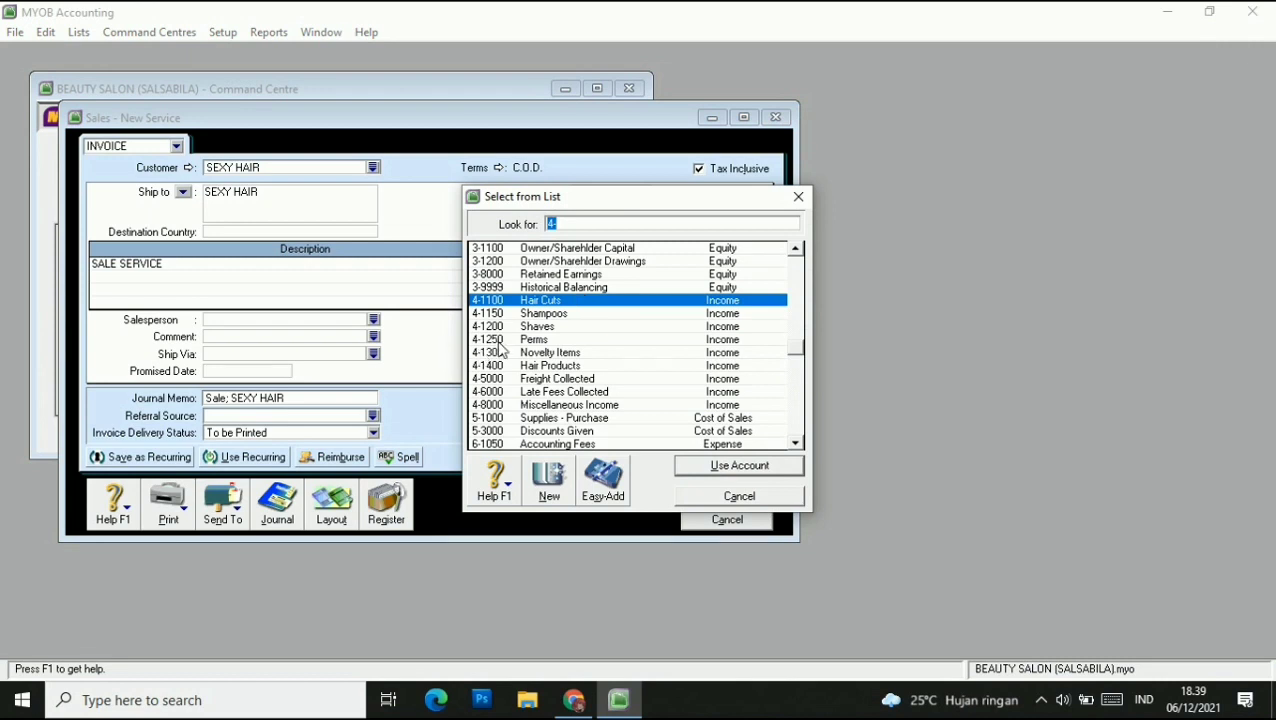
pyautogui.write('4-1250')
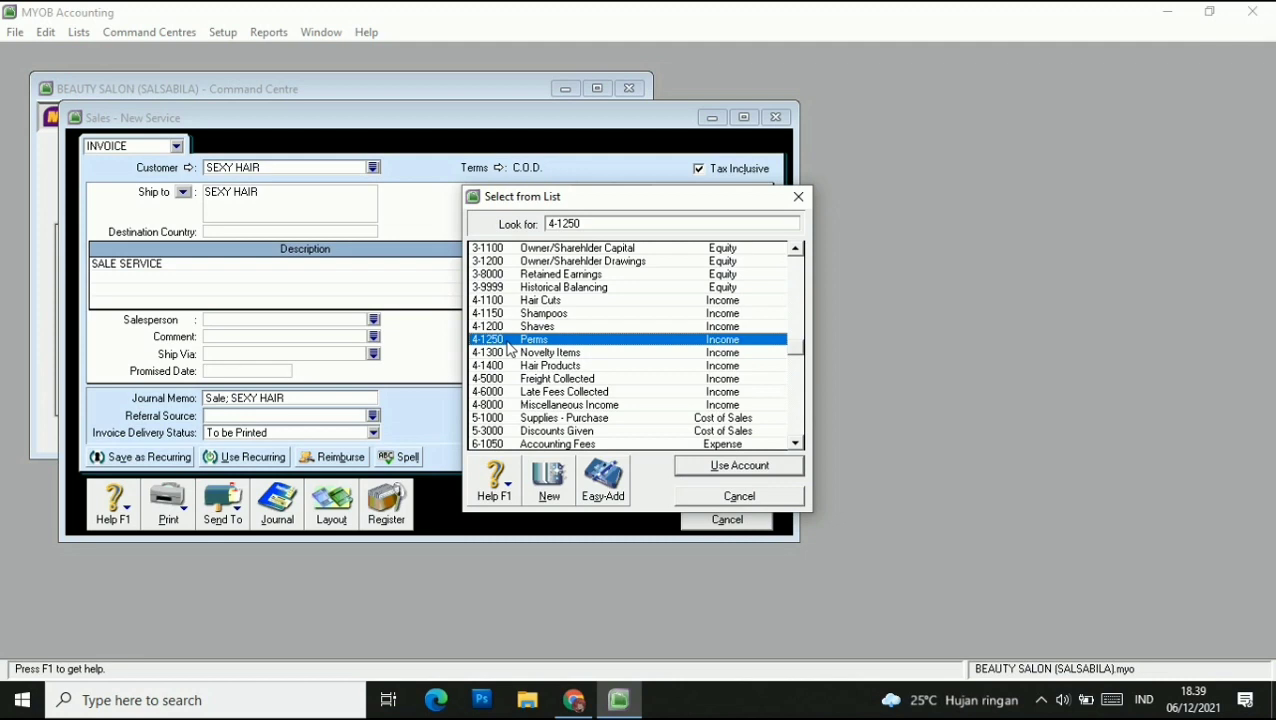
pyautogui.click(725, 468)
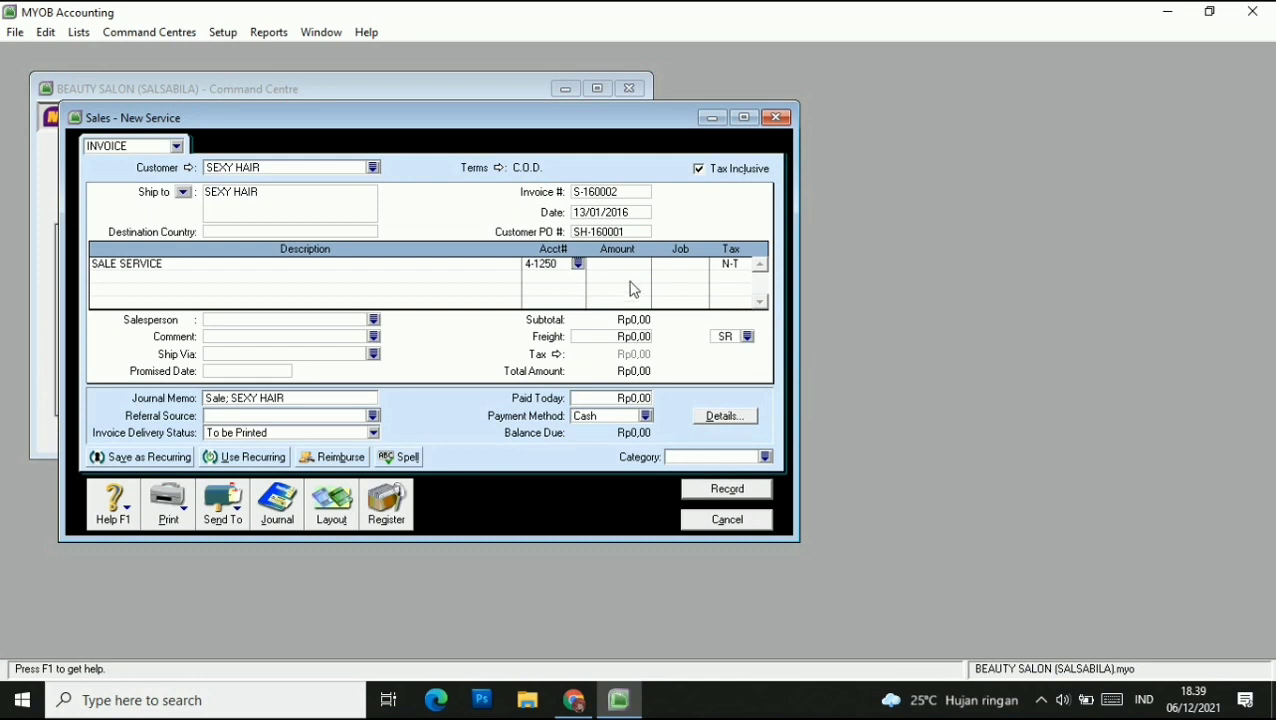
pyautogui.click(617, 266)
pyautogui.write('5.500.000')
pyautogui.click(688, 268)
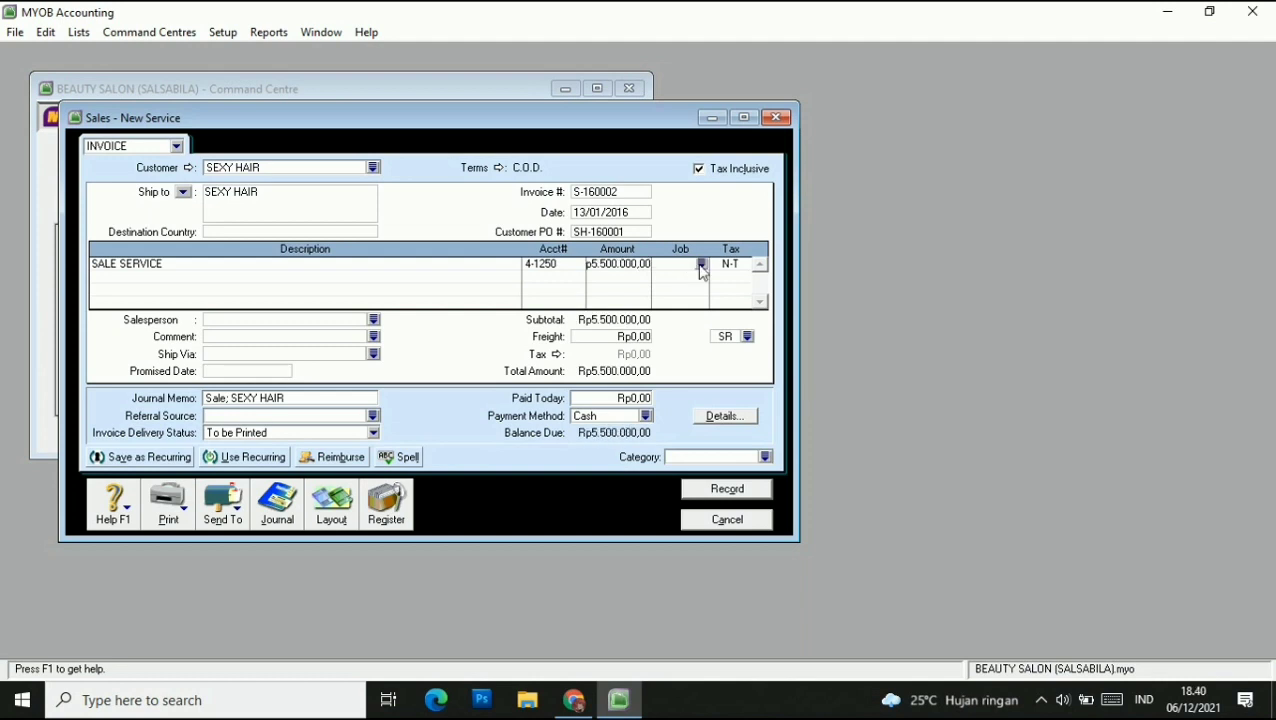
# Give the service line job S and the VAT tax code.
pyautogui.click(702, 265)
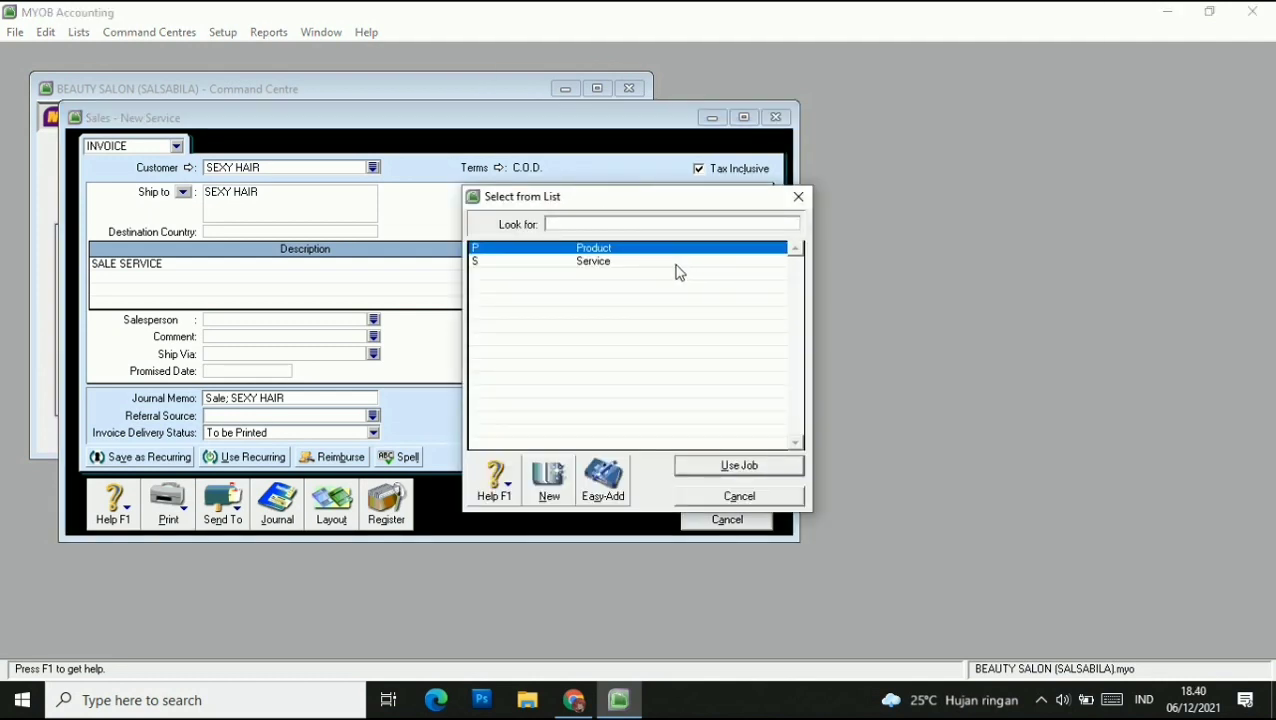
pyautogui.click(498, 261)
pyautogui.click(740, 468)
pyautogui.click(734, 268)
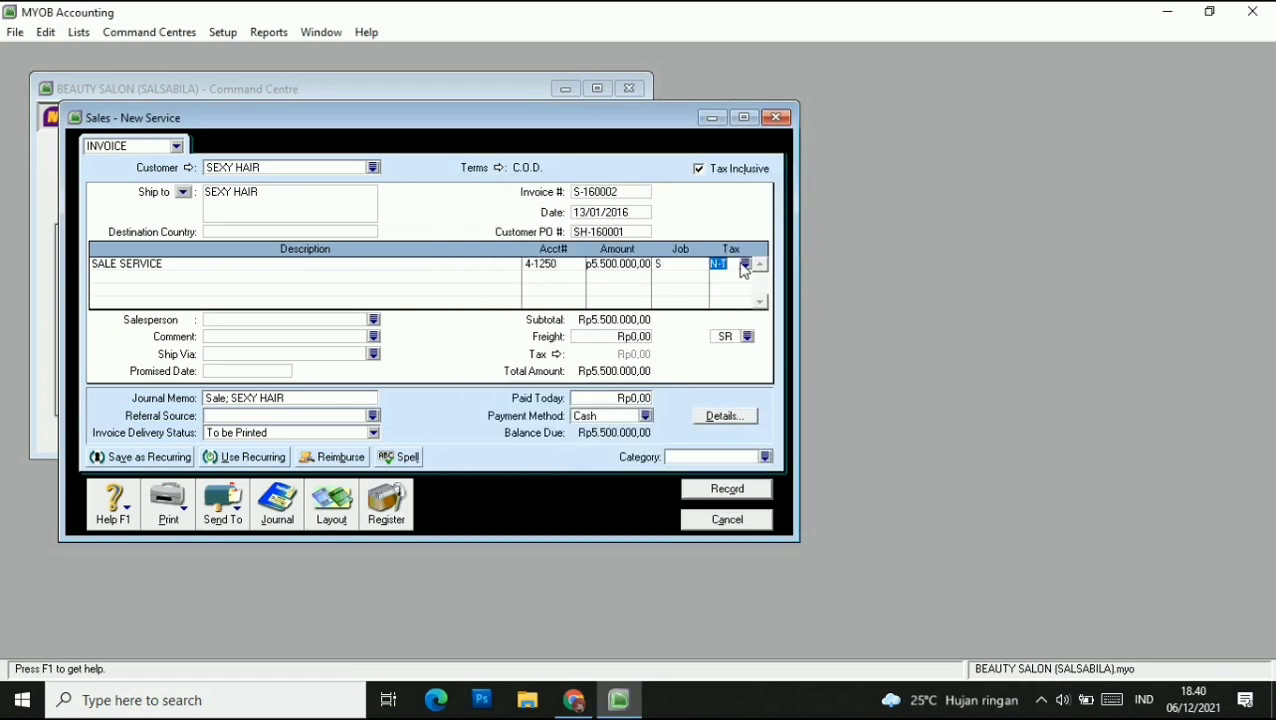
pyautogui.click(749, 266)
pyautogui.click(528, 275)
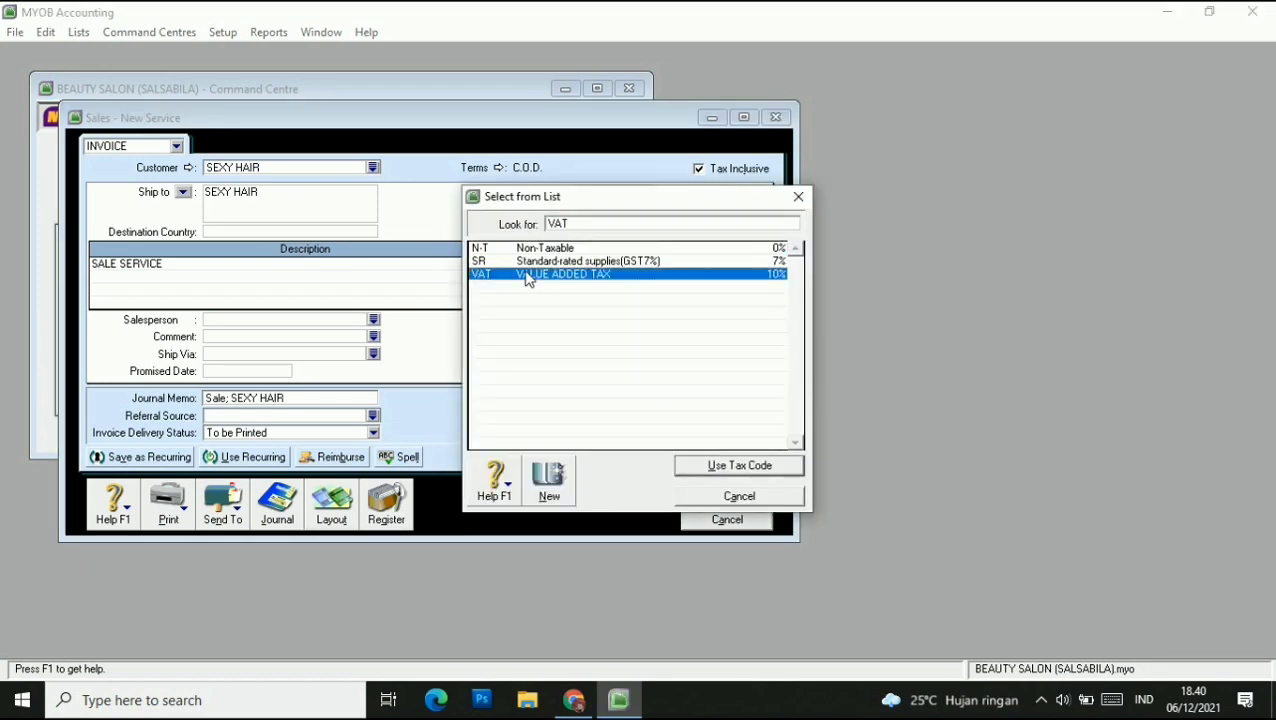
pyautogui.click(727, 467)
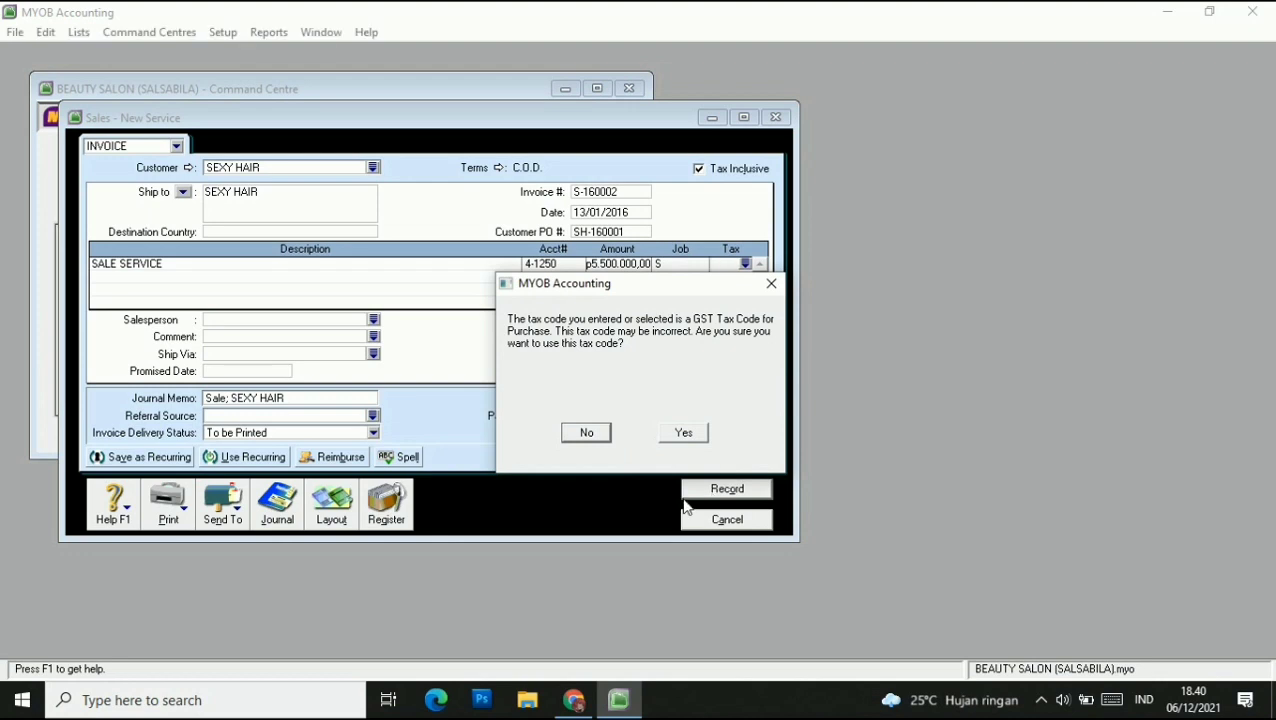
pyautogui.click(684, 433)
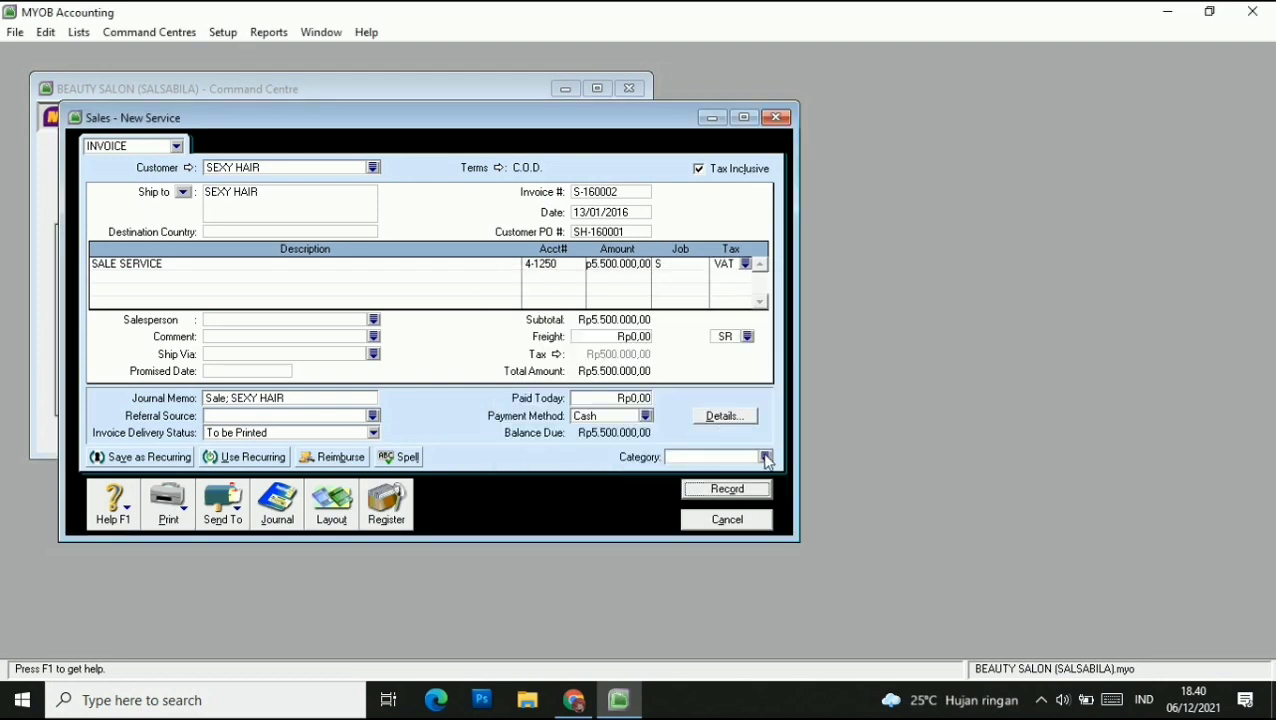
# Set category CLP and a salesperson, record the invoice, and close the form.
pyautogui.click(766, 456)
pyautogui.click(511, 262)
pyautogui.click(684, 465)
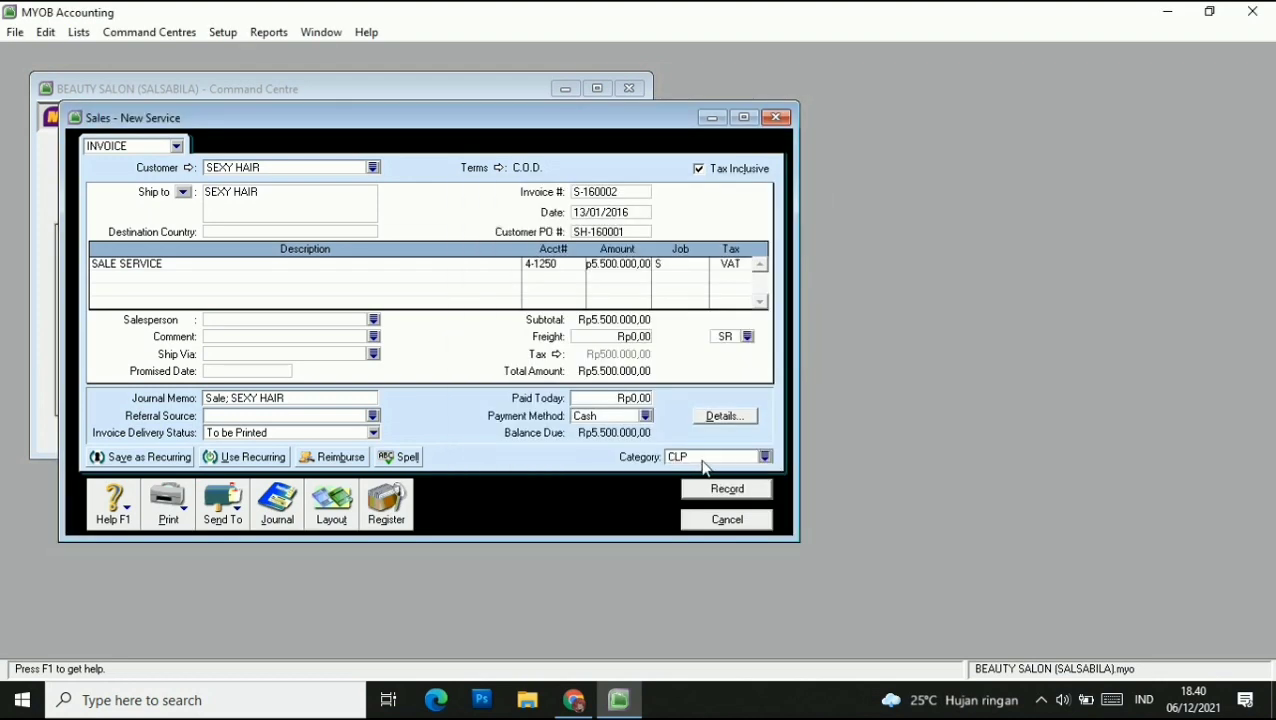
pyautogui.click(374, 320)
pyautogui.click(770, 466)
pyautogui.click(714, 490)
pyautogui.click(733, 525)
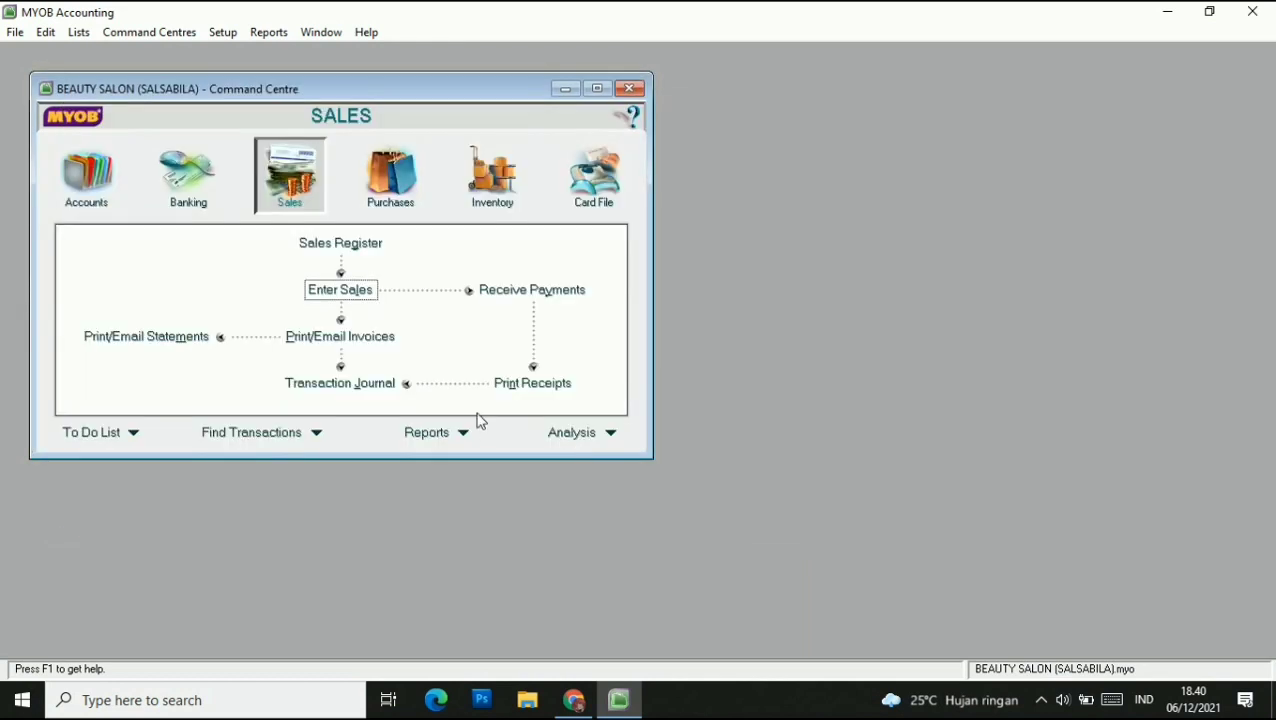
# Begin a SEXY HAIR payment into the cheque account with ID R-160001.
pyautogui.click(574, 293)
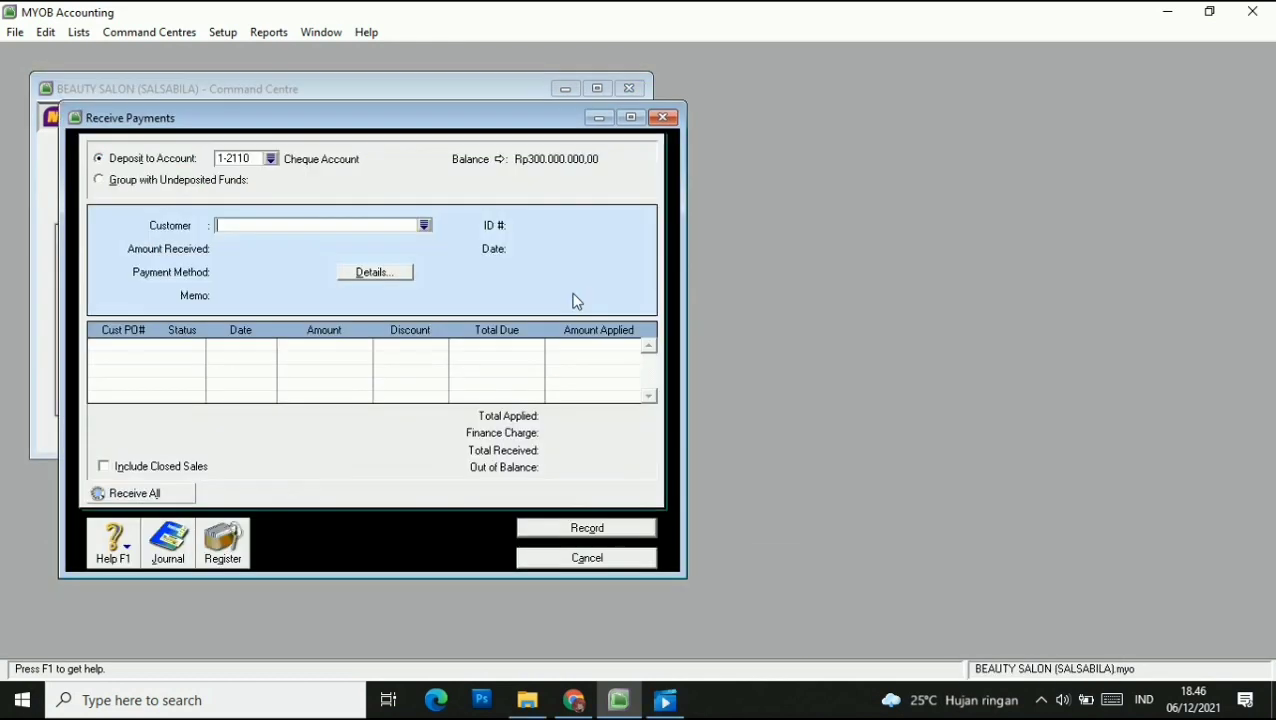
pyautogui.click(271, 158)
pyautogui.click(748, 497)
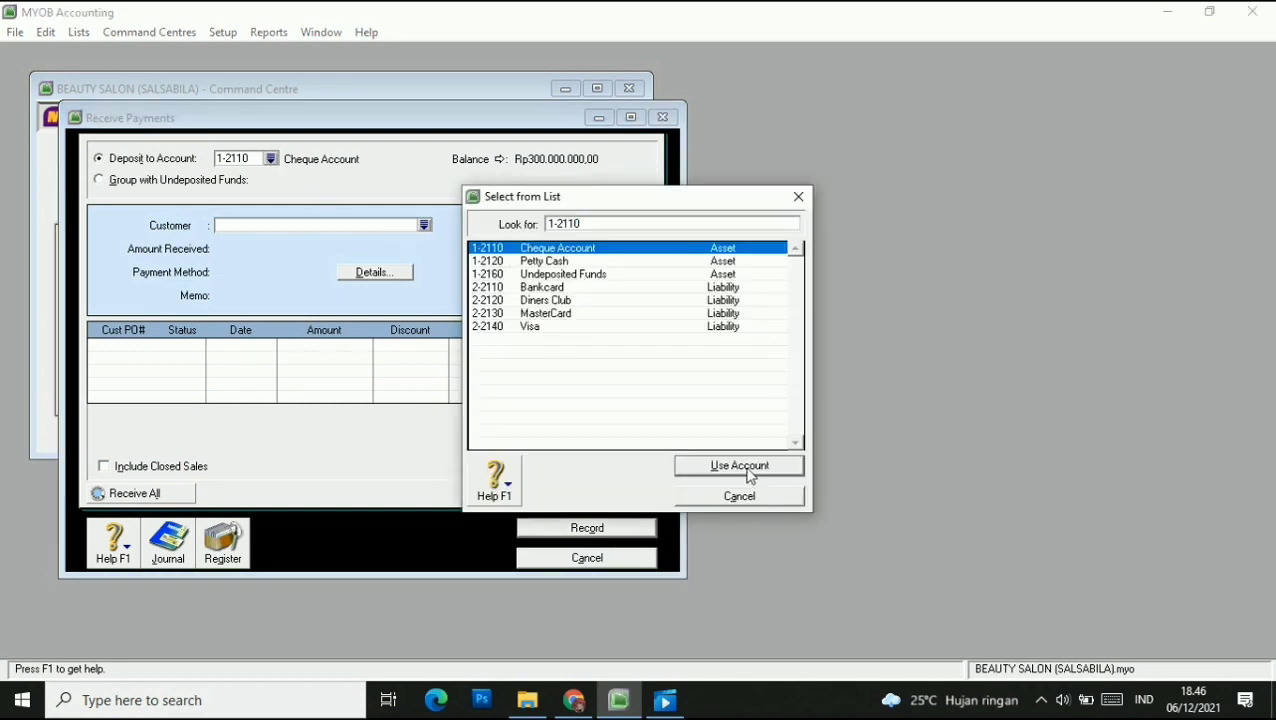
pyautogui.click(424, 225)
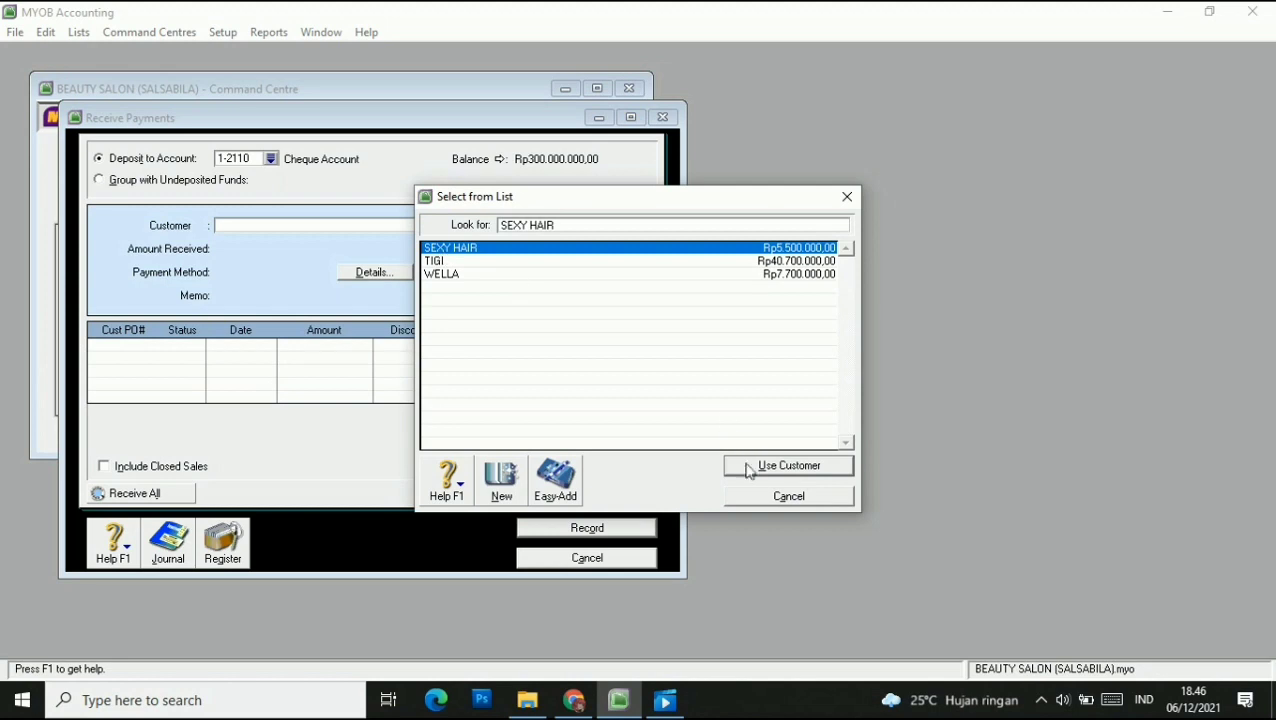
pyautogui.click(748, 466)
pyautogui.click(552, 226)
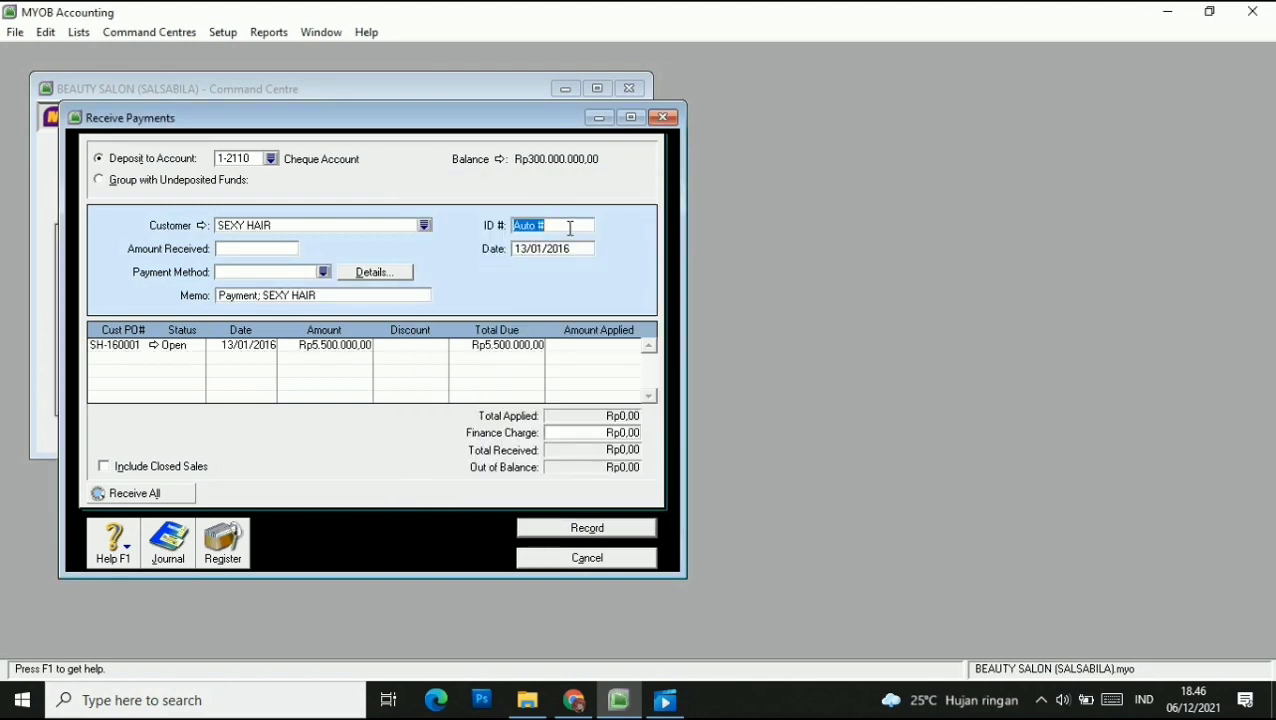
pyautogui.write('R-160001')
pyautogui.press('Tab')
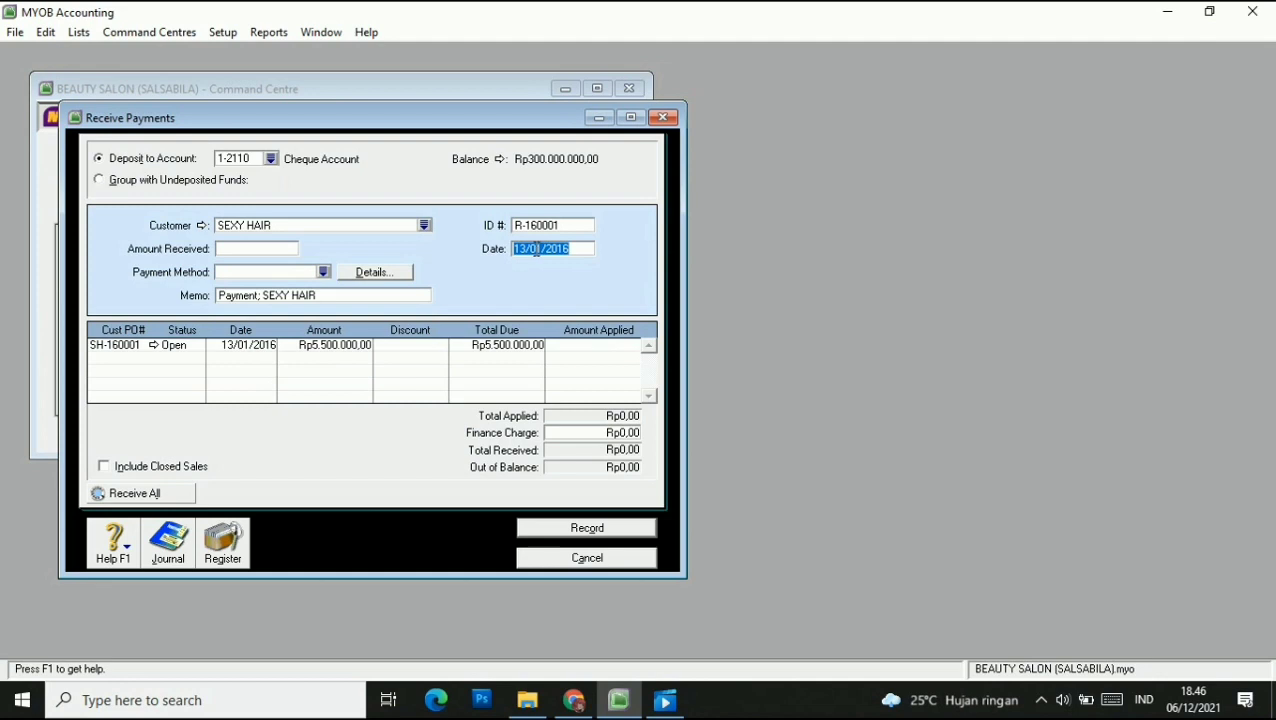
pyautogui.press('Tab')
# Apply Rp5.500.000 to invoice SH-160001, record the payment, and close the window.
pyautogui.write('5.500.000')
pyautogui.press('Tab')
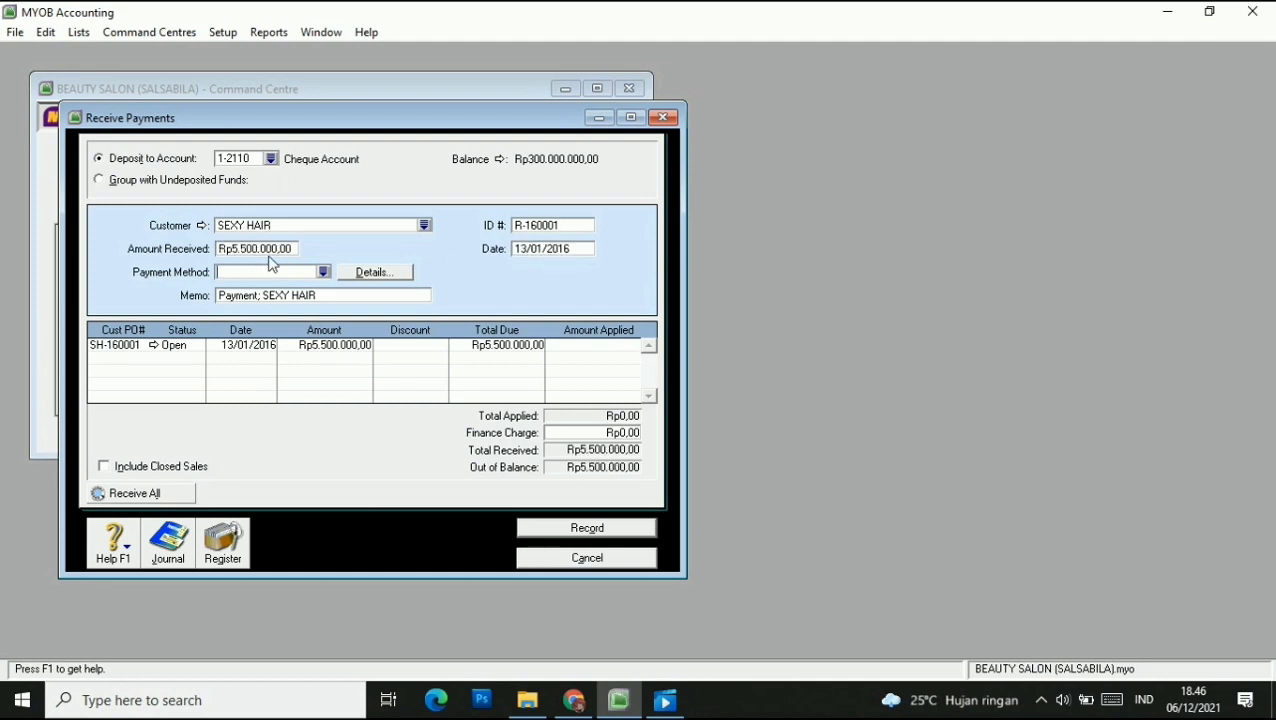
pyautogui.click(610, 346)
pyautogui.press('Tab')
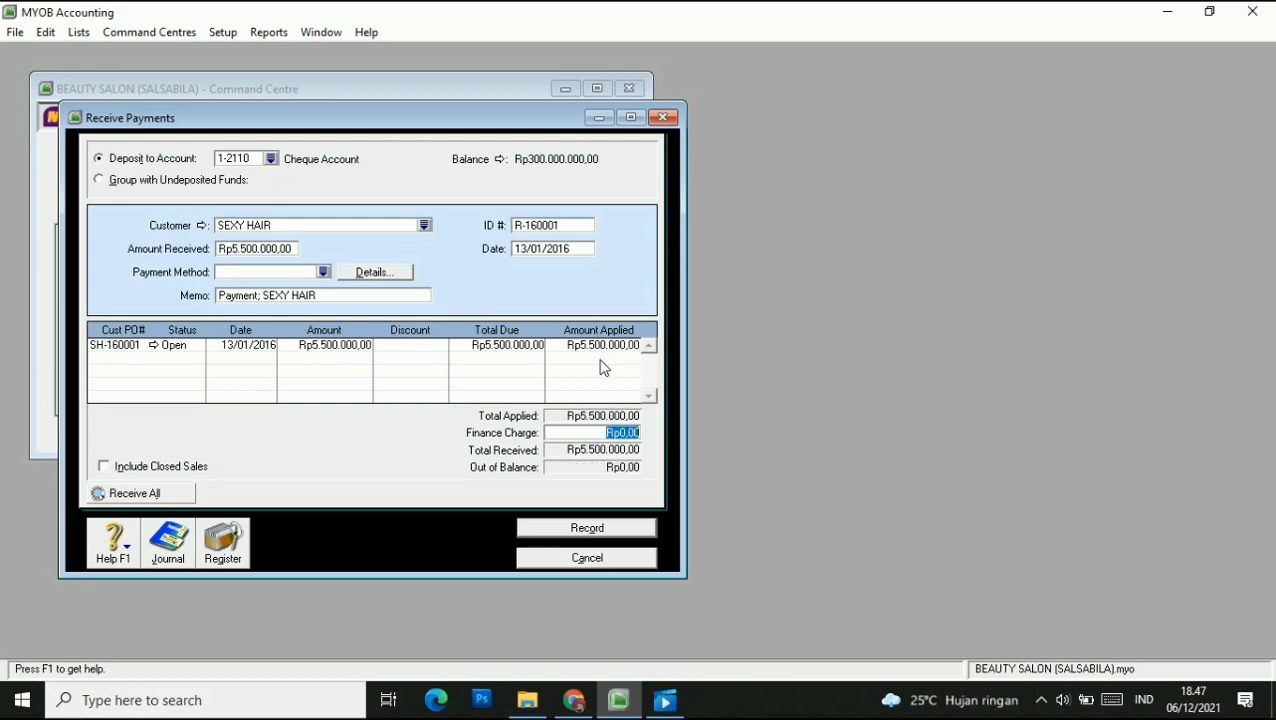
pyautogui.click(617, 538)
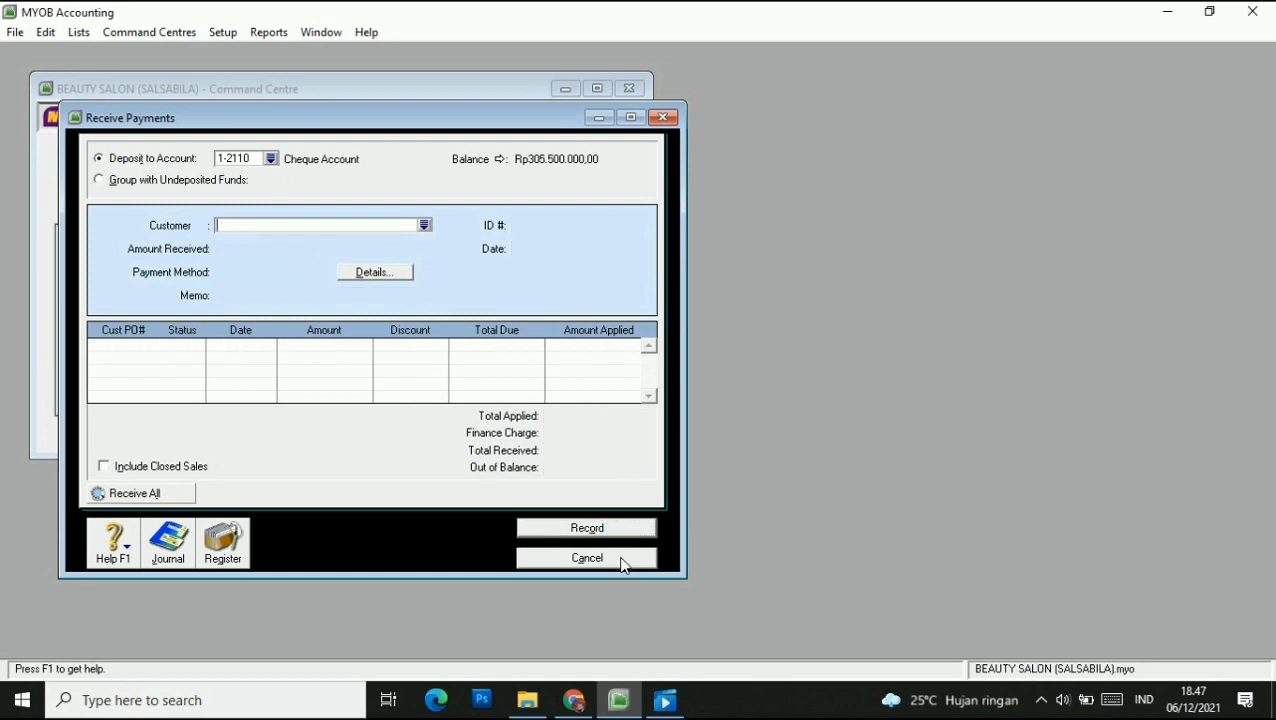
pyautogui.click(621, 558)
pyautogui.click(1041, 704)
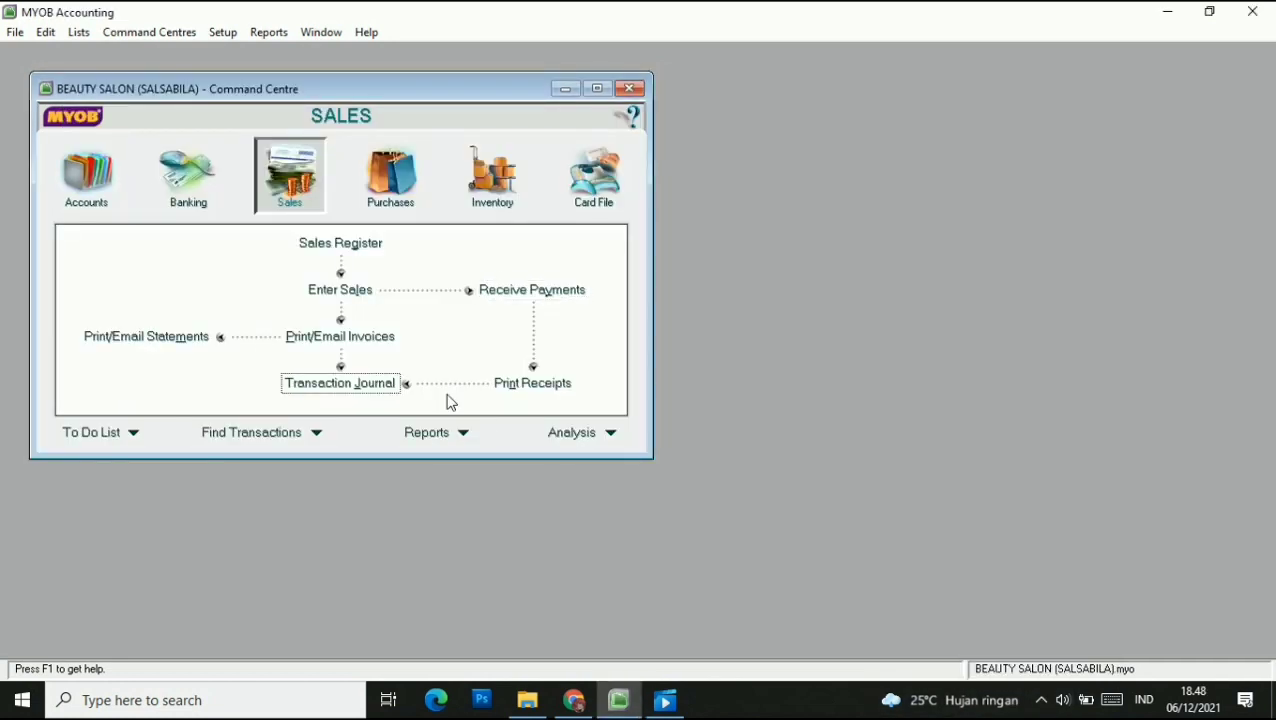
# Start a new sales invoice for customer SEXY HAIR.
pyautogui.click(345, 290)
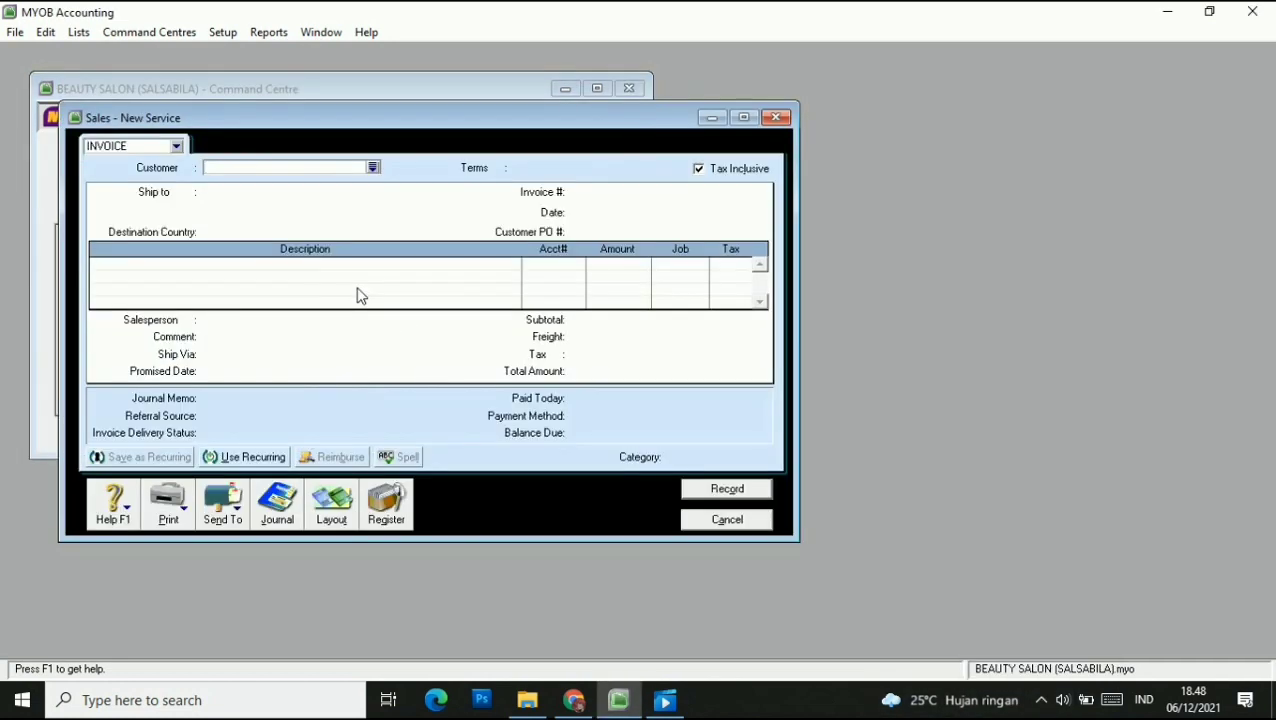
pyautogui.click(373, 168)
pyautogui.click(450, 249)
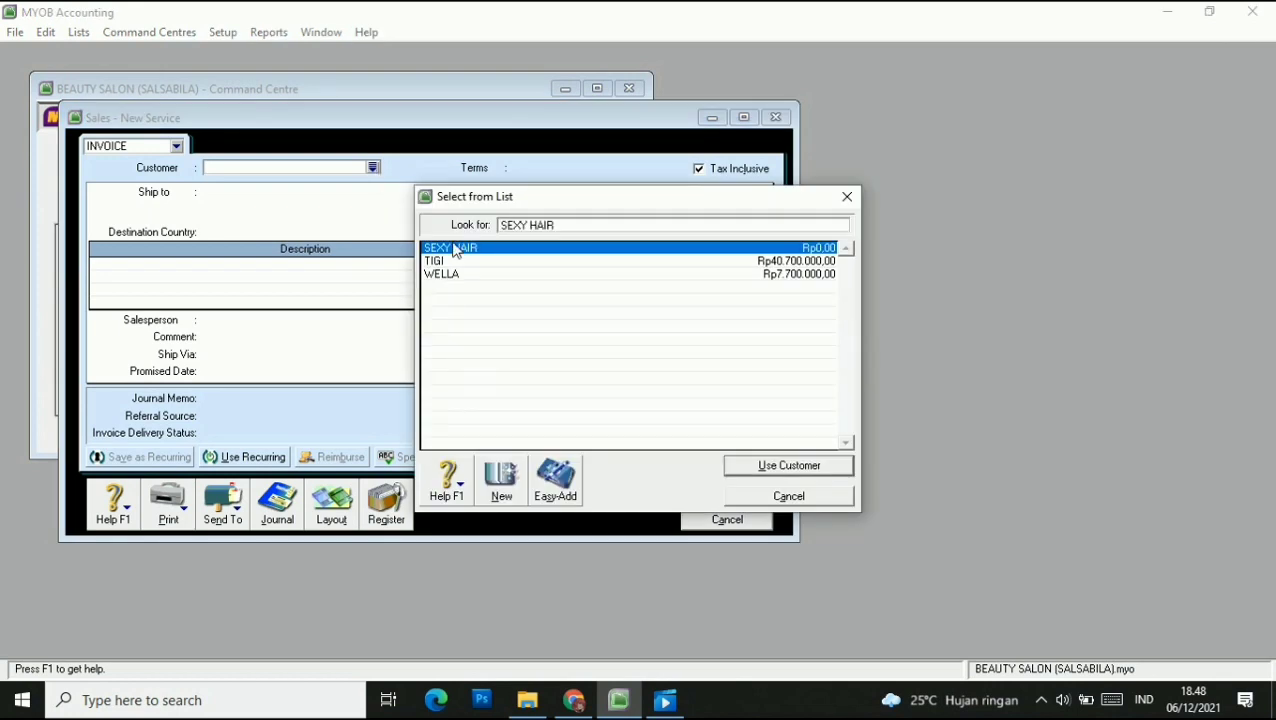
pyautogui.click(760, 466)
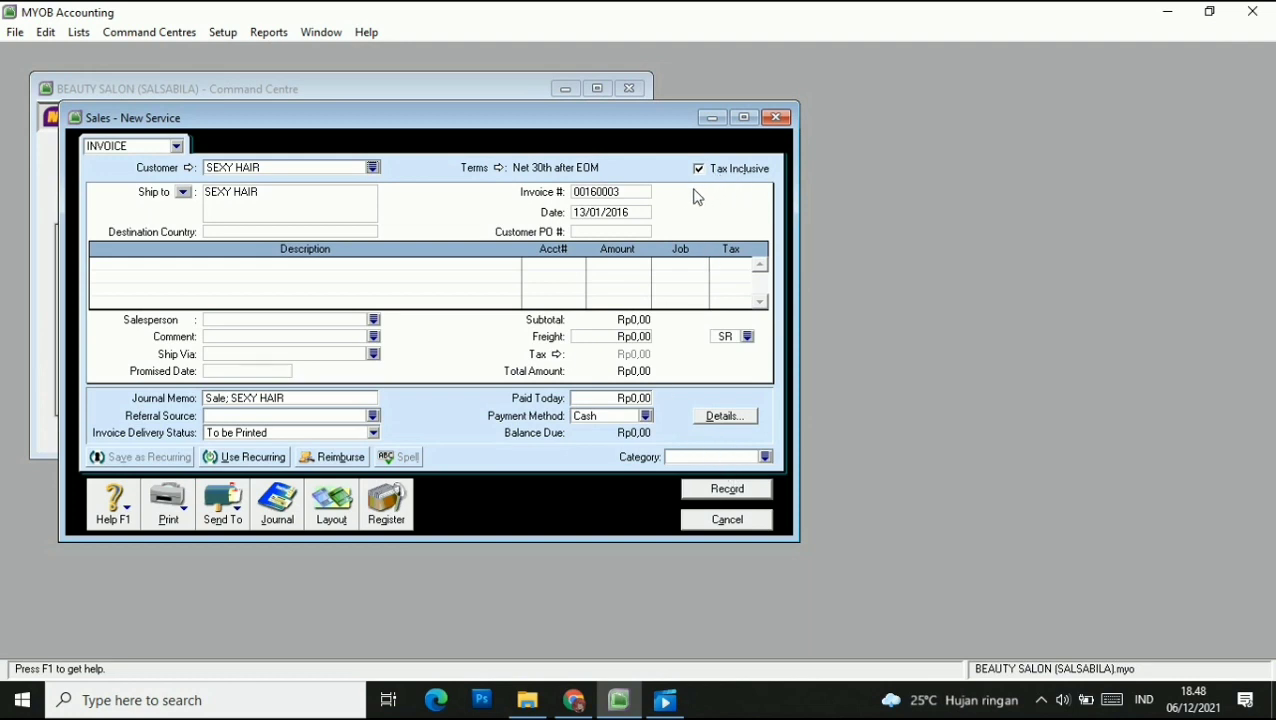
# Enter invoice number S-160003, date 17/01/2016 and customer PO SH-160001.
pyautogui.click(158, 266)
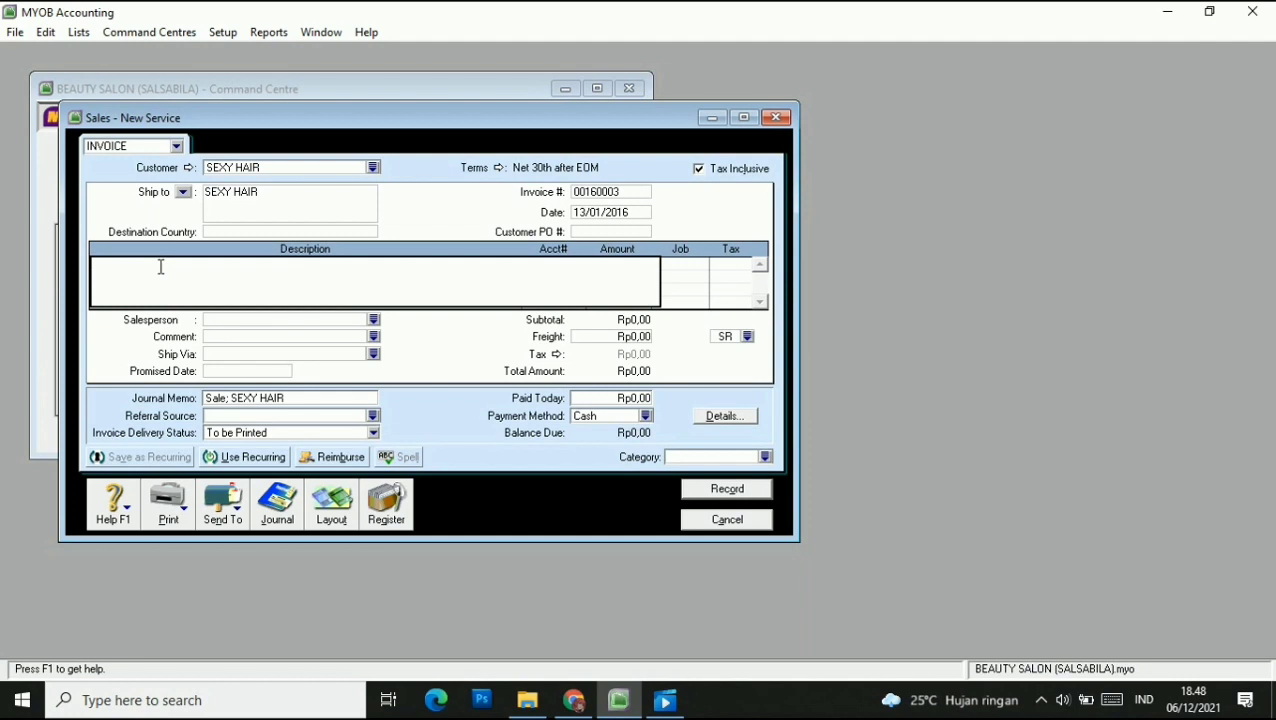
pyautogui.click(590, 192)
pyautogui.press('BackSpace')
pyautogui.write('SS-')
pyautogui.write('16')
pyautogui.write('0003')
pyautogui.click(587, 213)
pyautogui.write('17/01/2016')
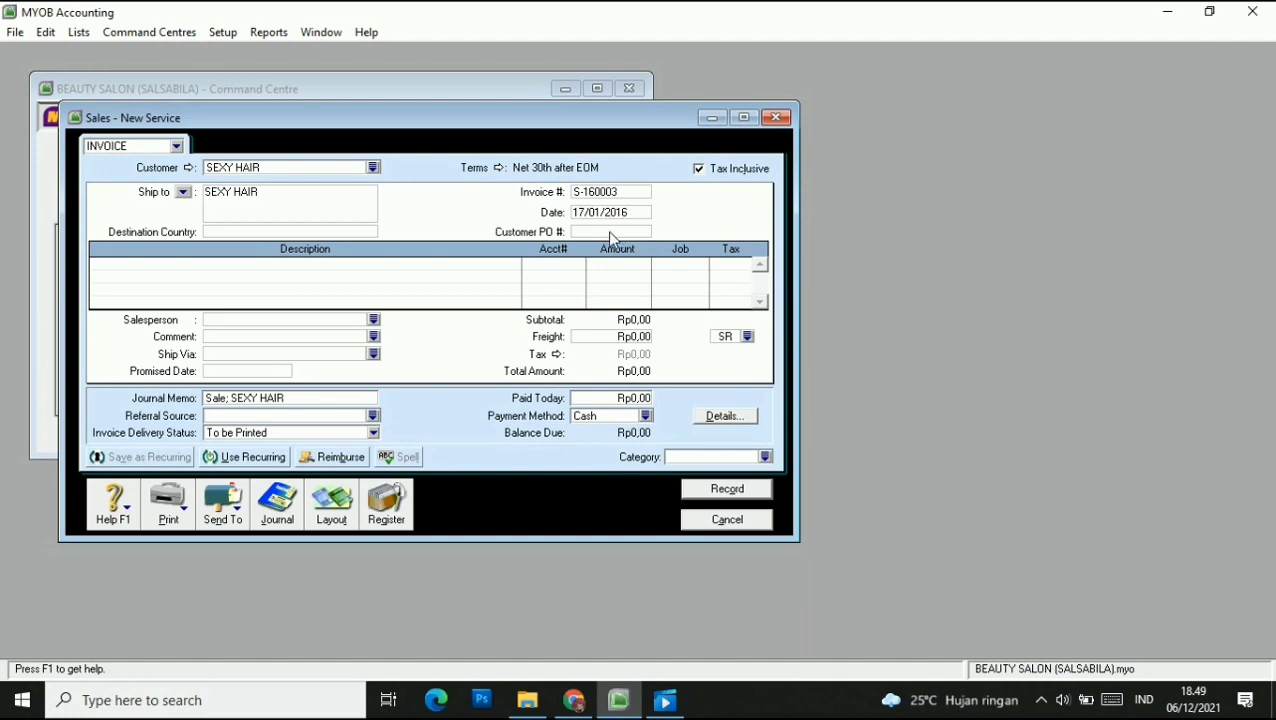
pyautogui.write('SH-160001')
pyautogui.press('Tab')
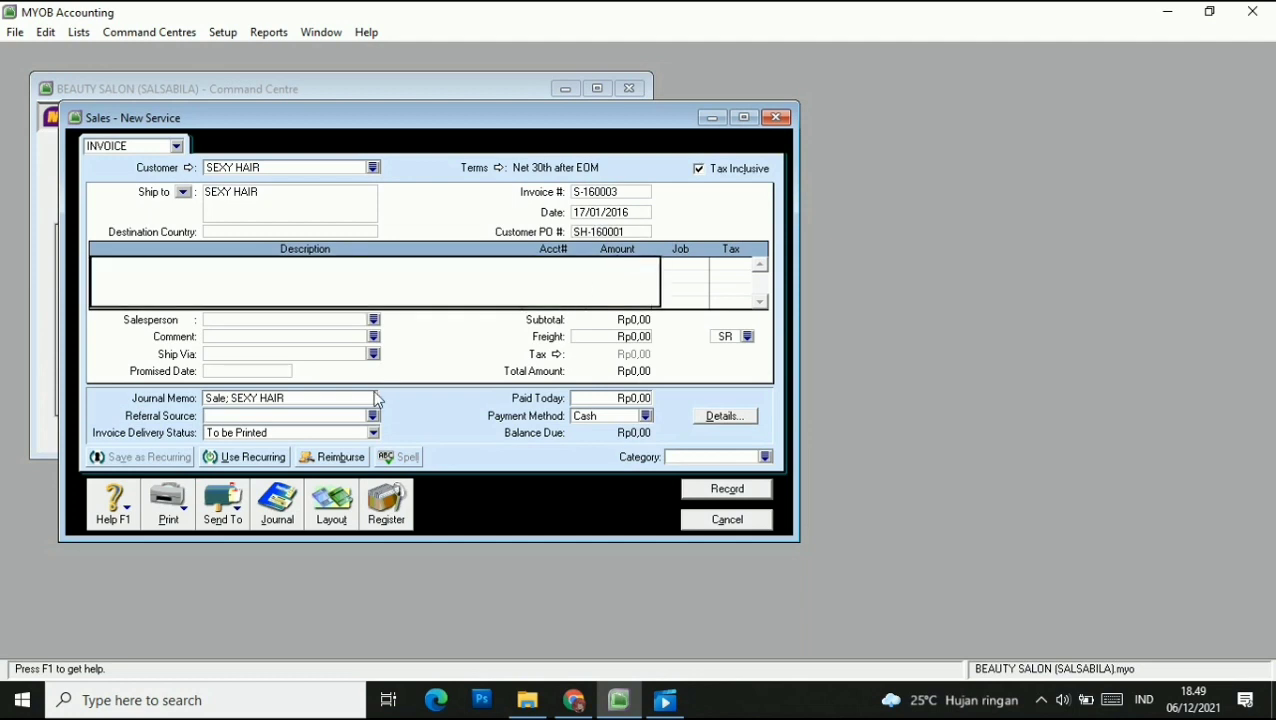
# Keep the Service invoice layout and start a line described 'DISCOUNT GIVEN'.
pyautogui.click(331, 510)
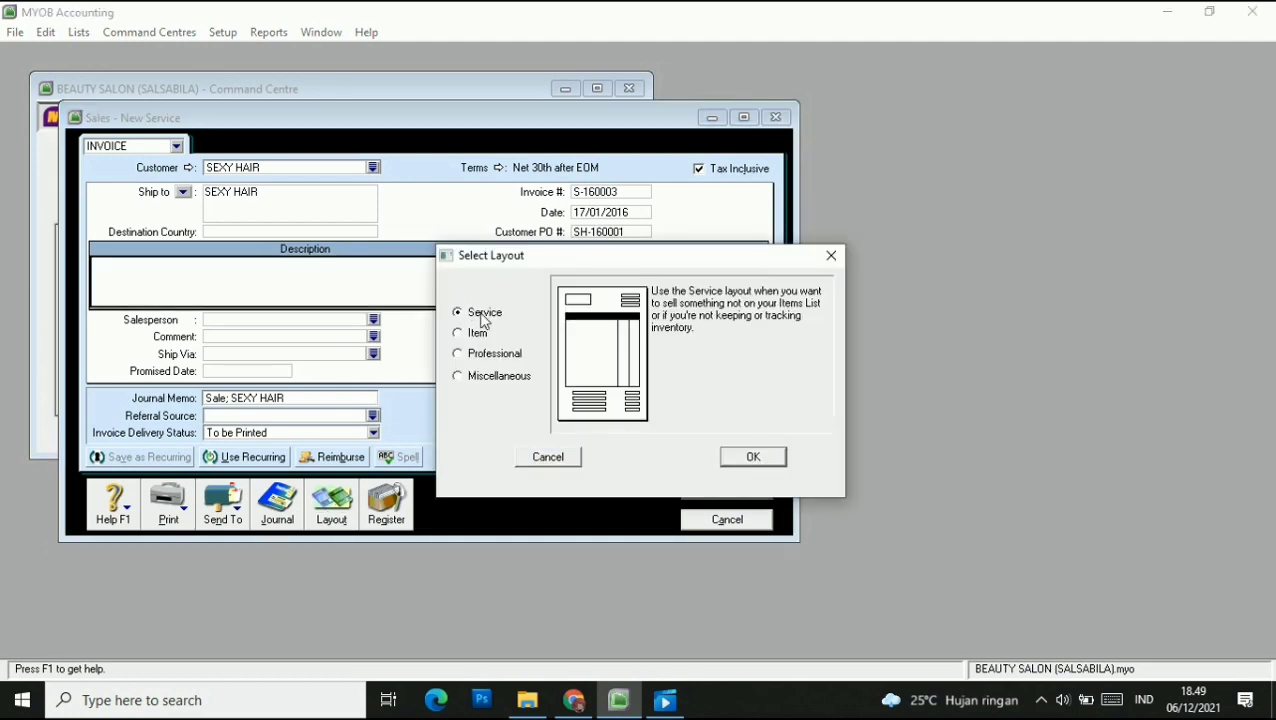
pyautogui.click(754, 458)
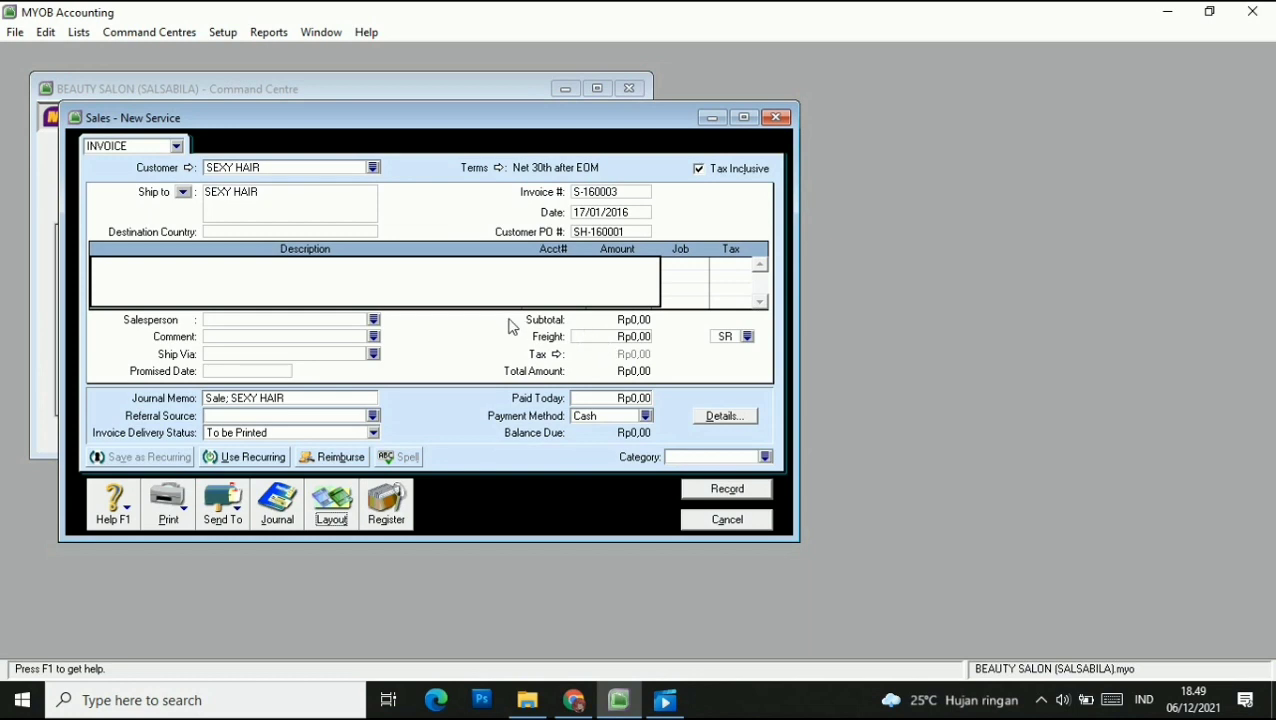
pyautogui.click(404, 280)
pyautogui.write('DISCOUNT GIVEN')
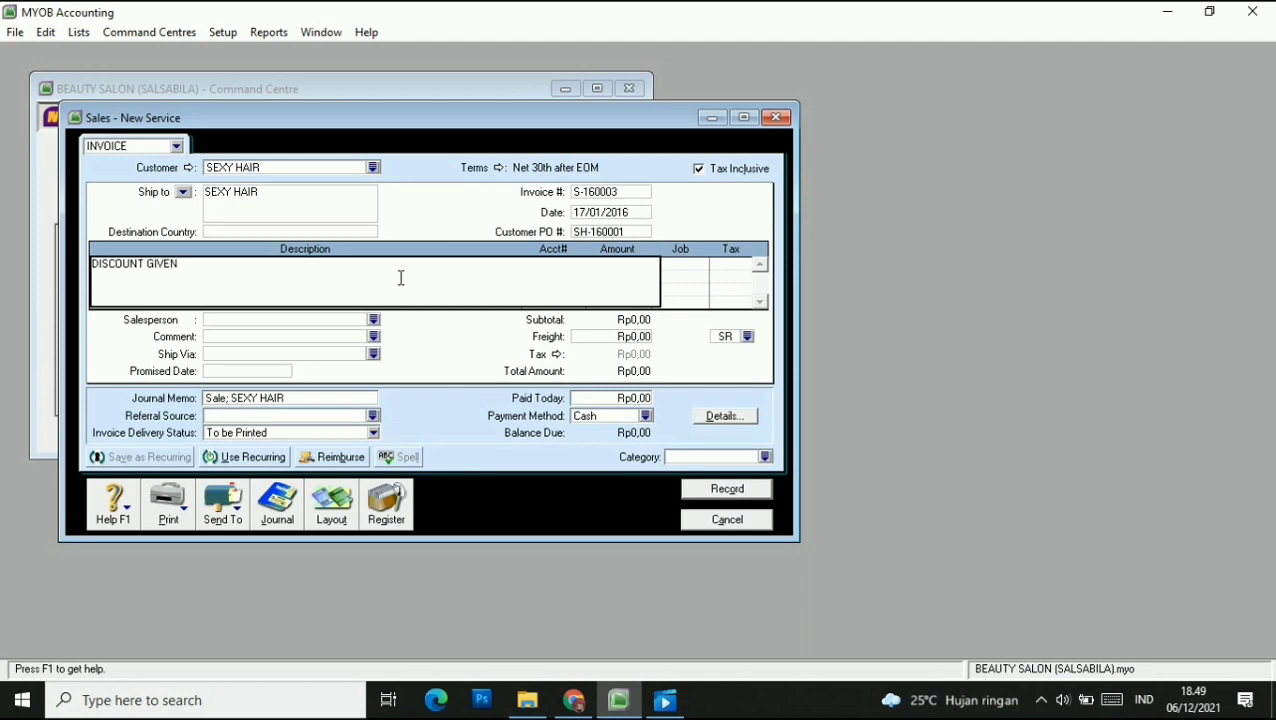
pyautogui.press('Tab')
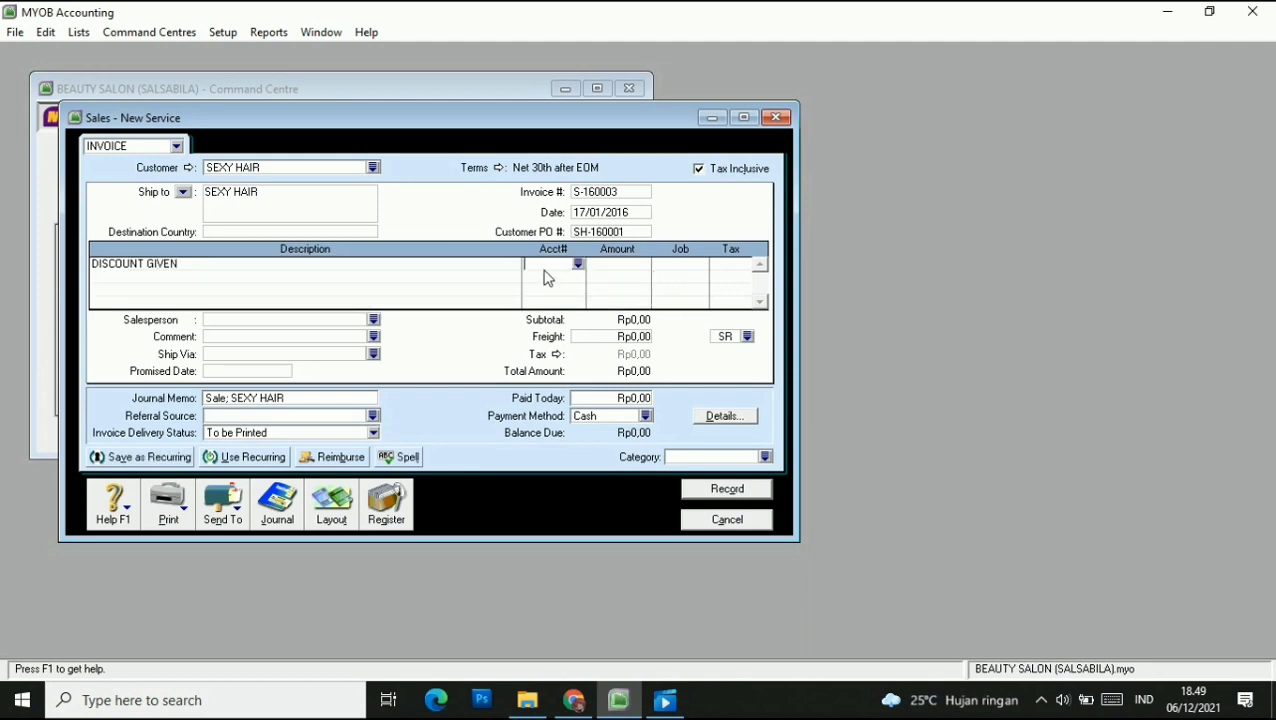
# Post the line to account 5-3000 Discounts Given with an amount of -Rp500.000,00.
pyautogui.click(579, 265)
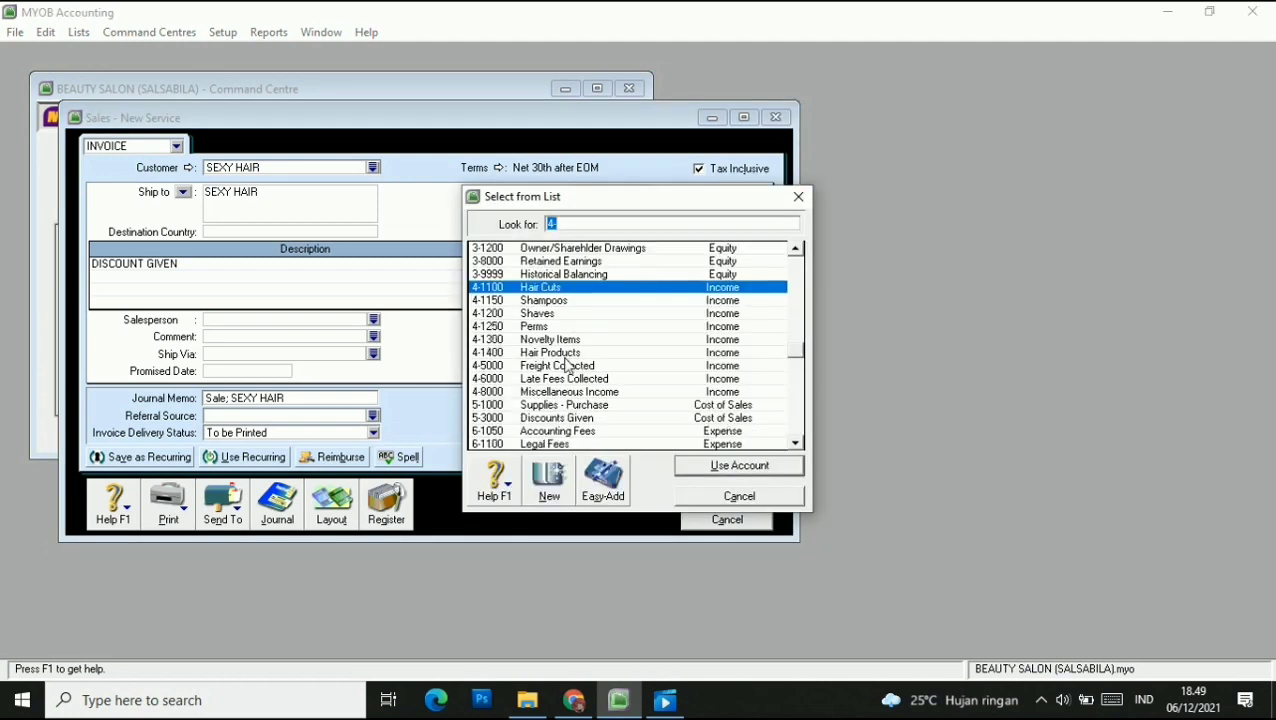
pyautogui.click(555, 418)
pyautogui.click(715, 466)
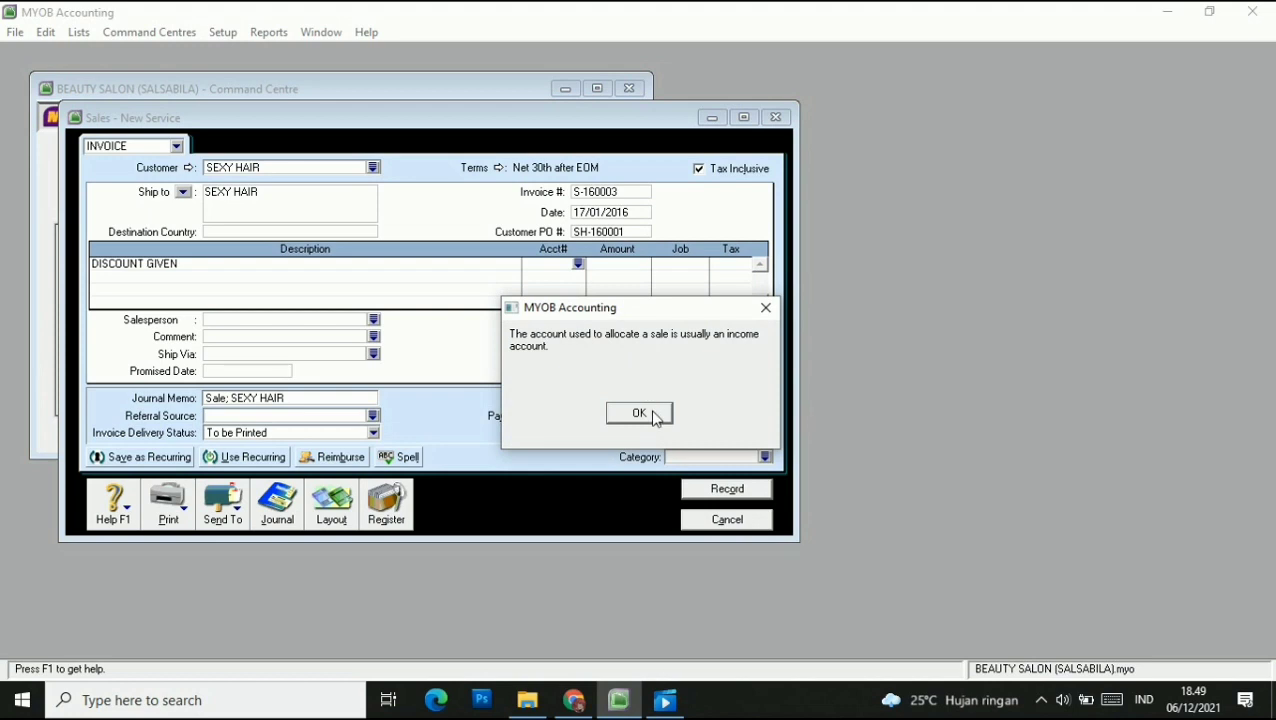
pyautogui.click(655, 413)
pyautogui.click(613, 264)
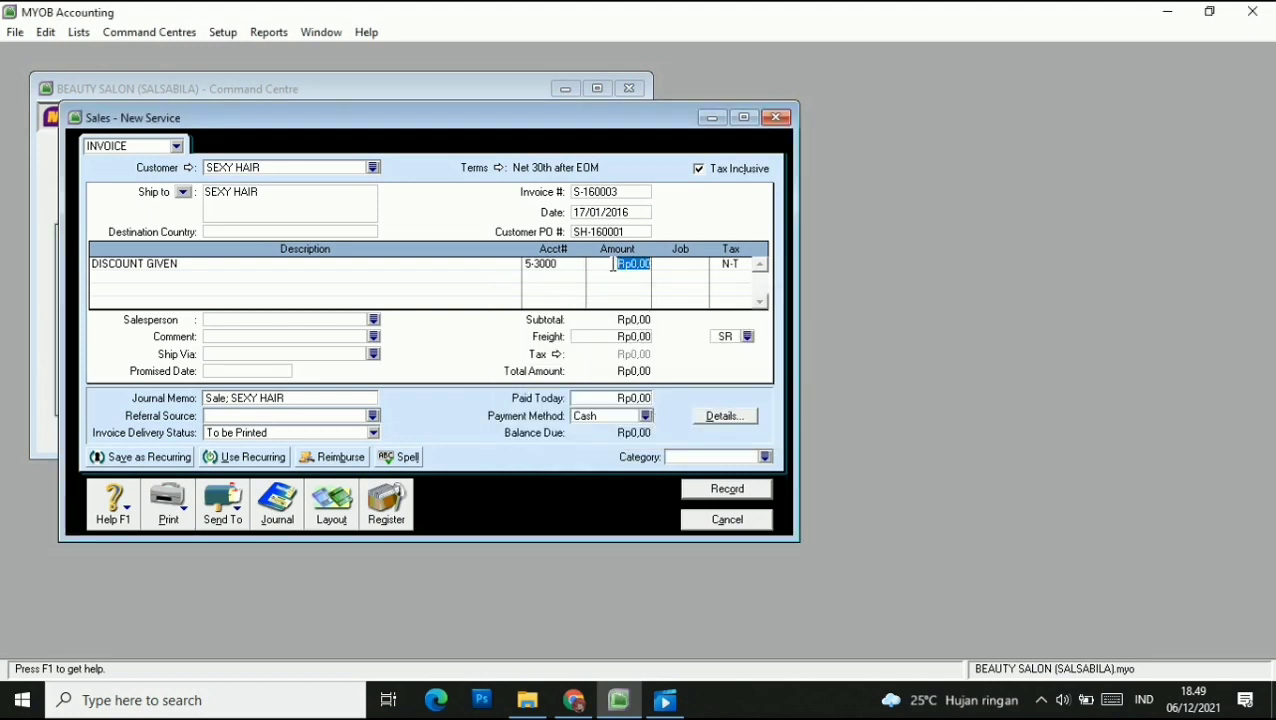
pyautogui.write('-500000')
pyautogui.click(689, 269)
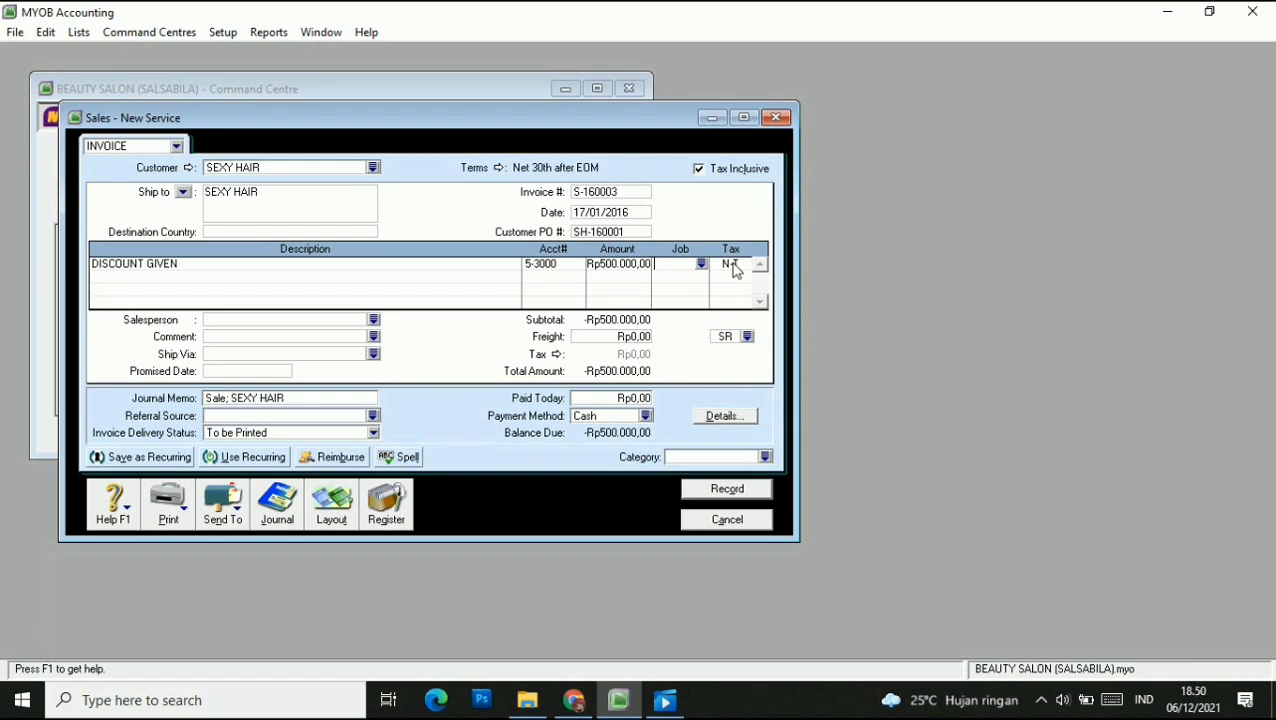
# Assign the salesperson and the CLP category to the invoice.
pyautogui.click(374, 320)
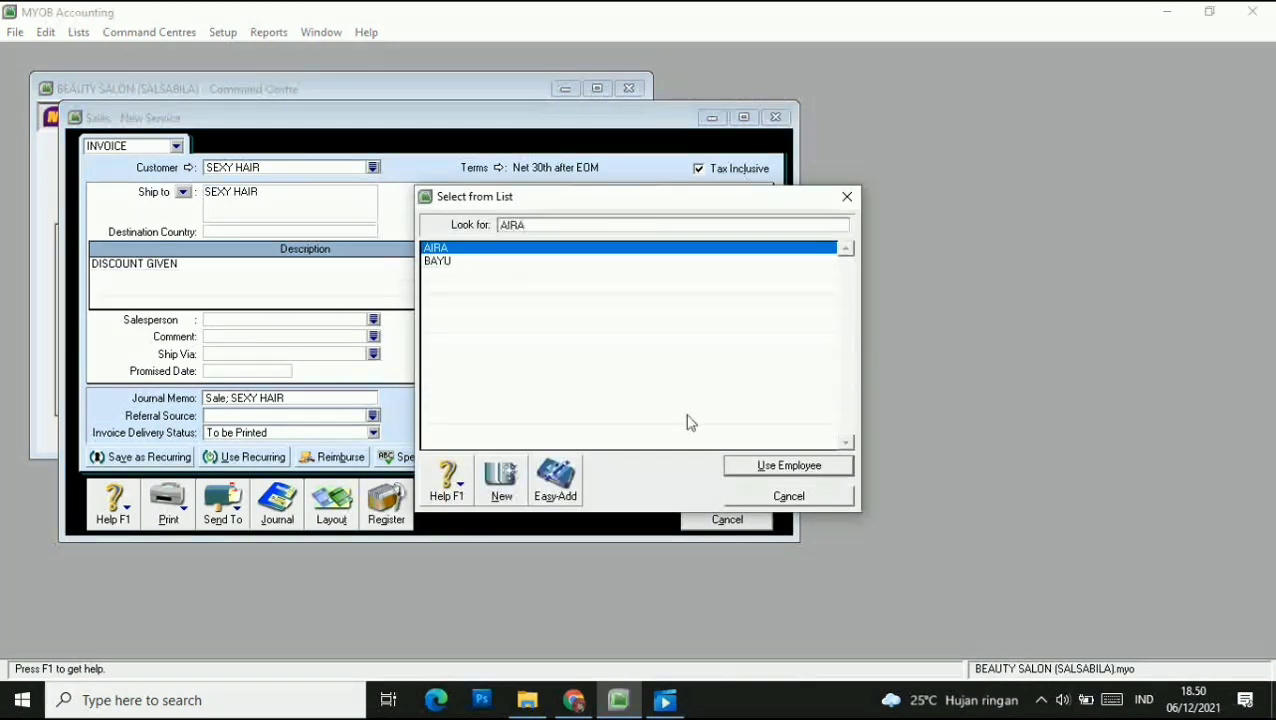
pyautogui.click(753, 472)
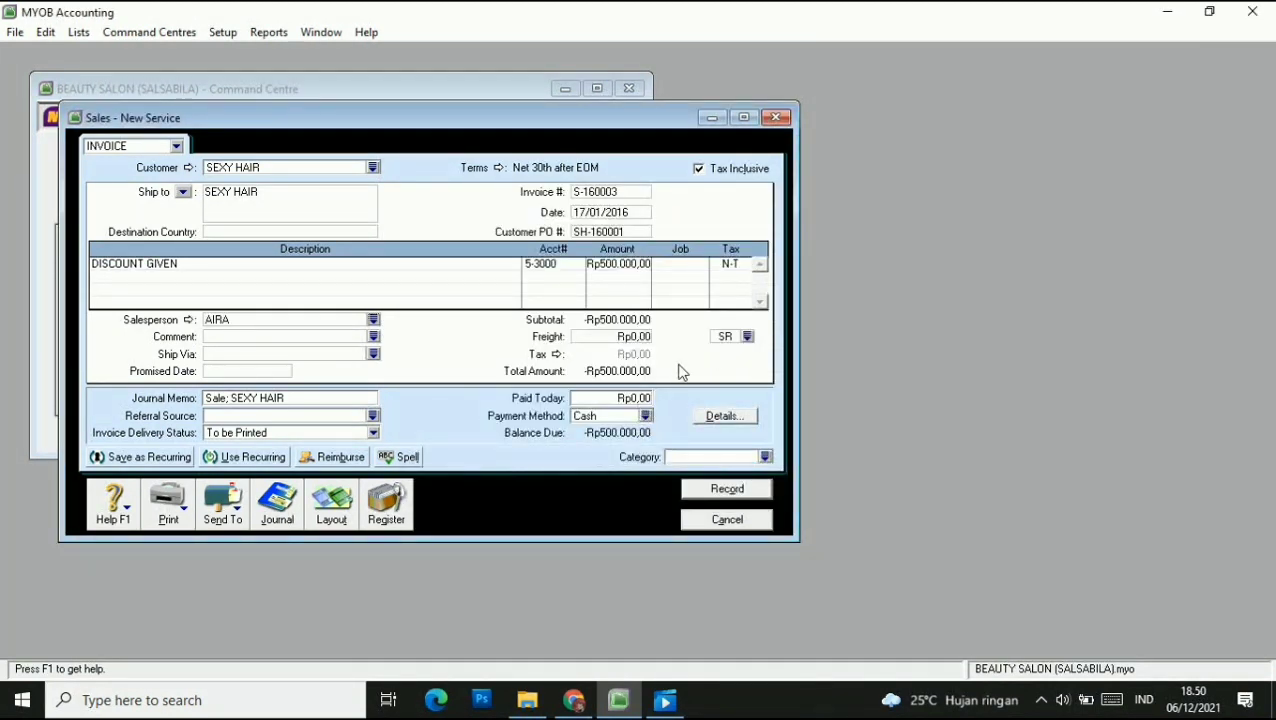
pyautogui.click(765, 457)
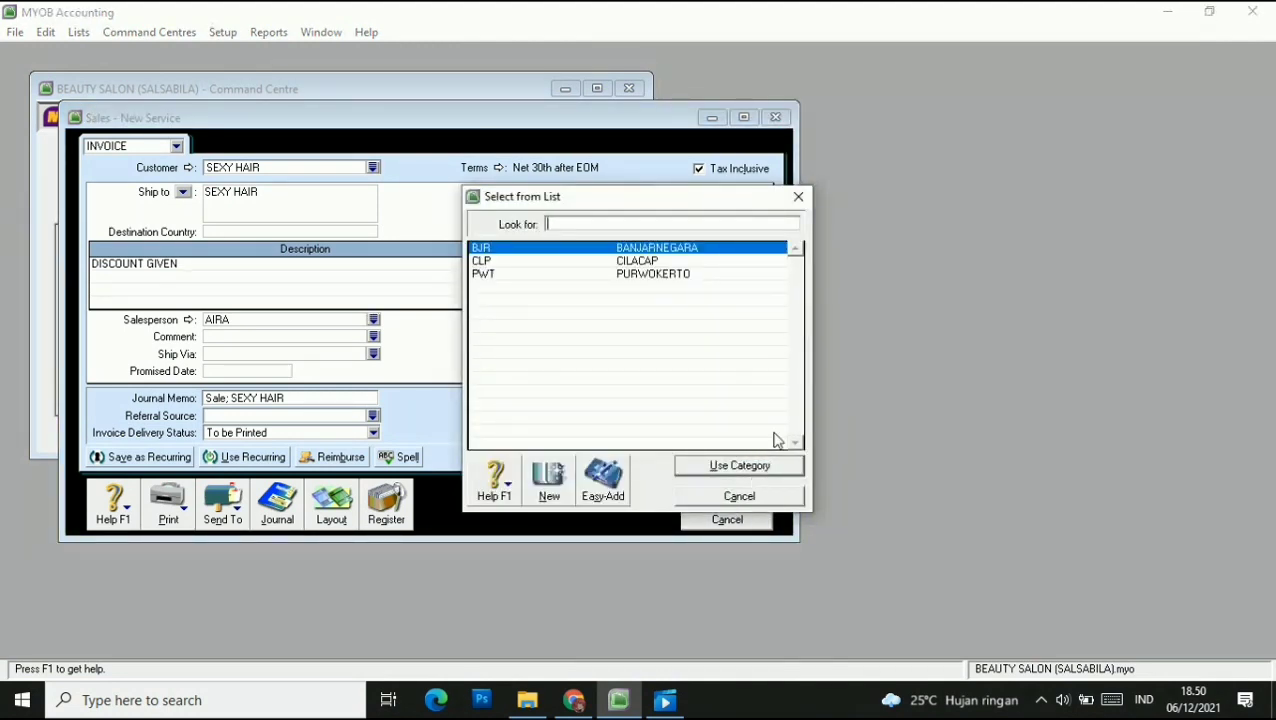
pyautogui.click(578, 261)
pyautogui.click(740, 466)
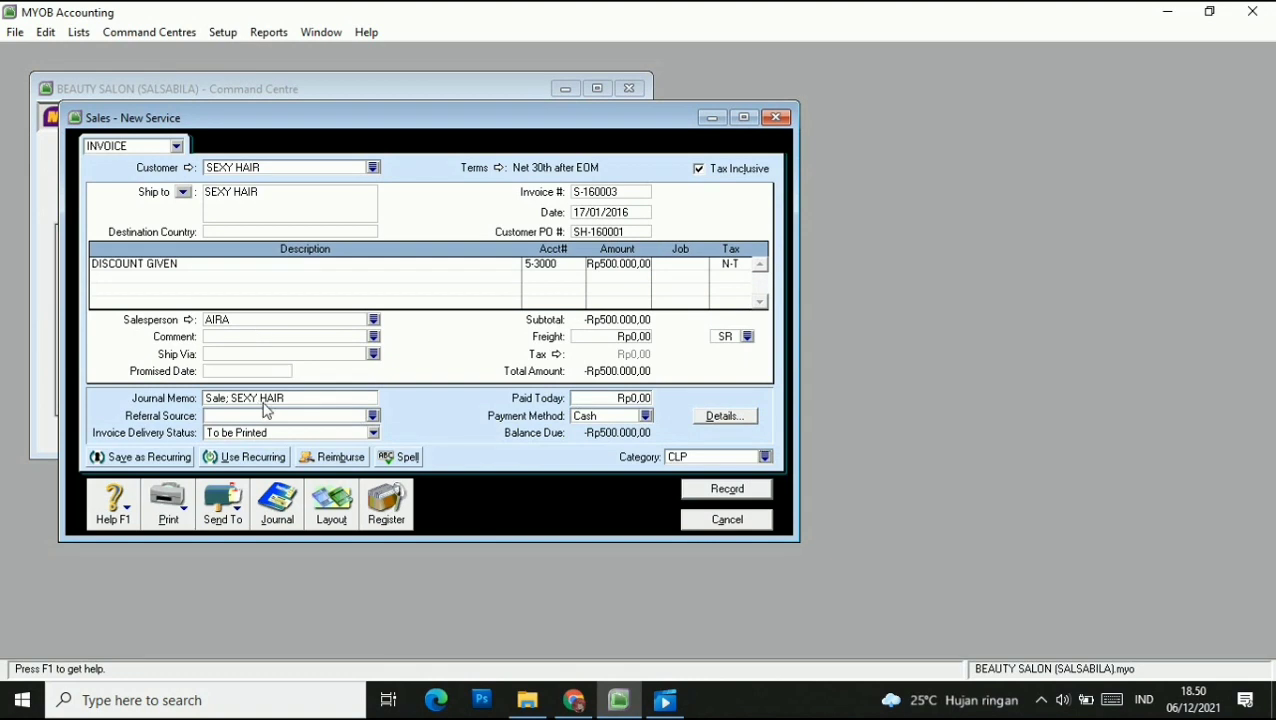
# Set the journal memo to 'SALES DISKON SEXY HAIR' and give the discount line the Service job.
pyautogui.click(301, 397)
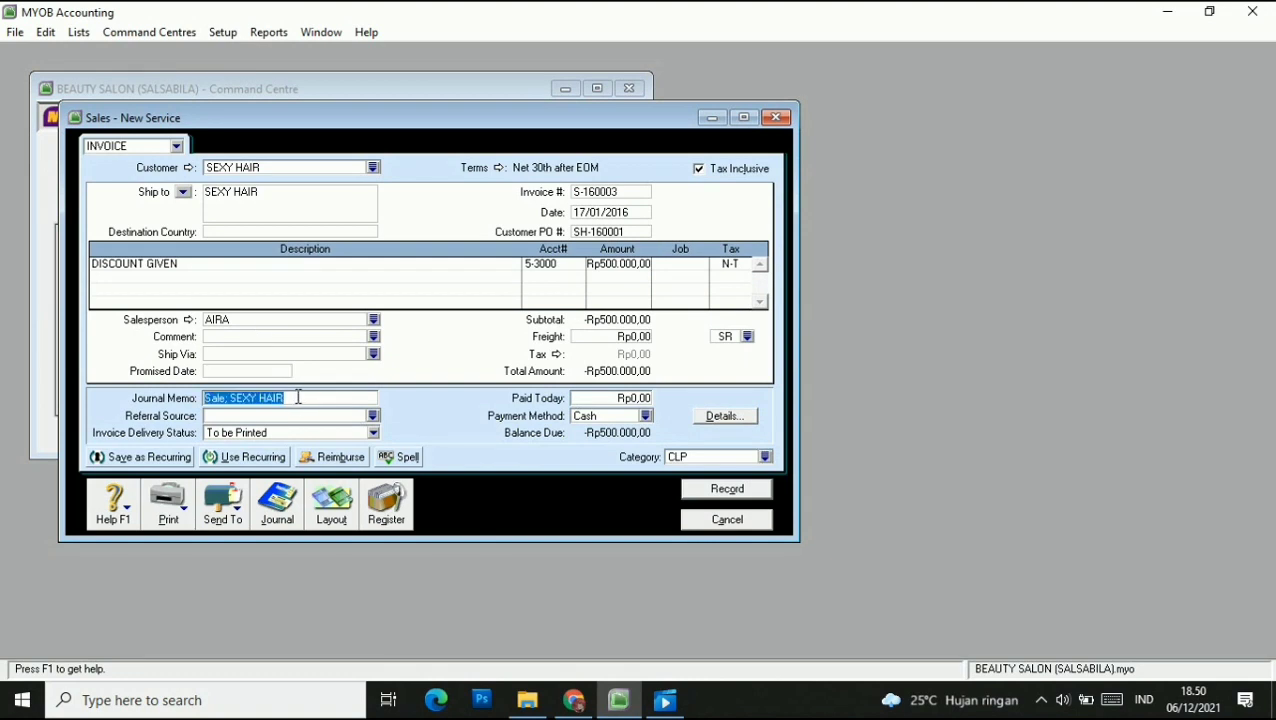
pyautogui.write('SALES ')
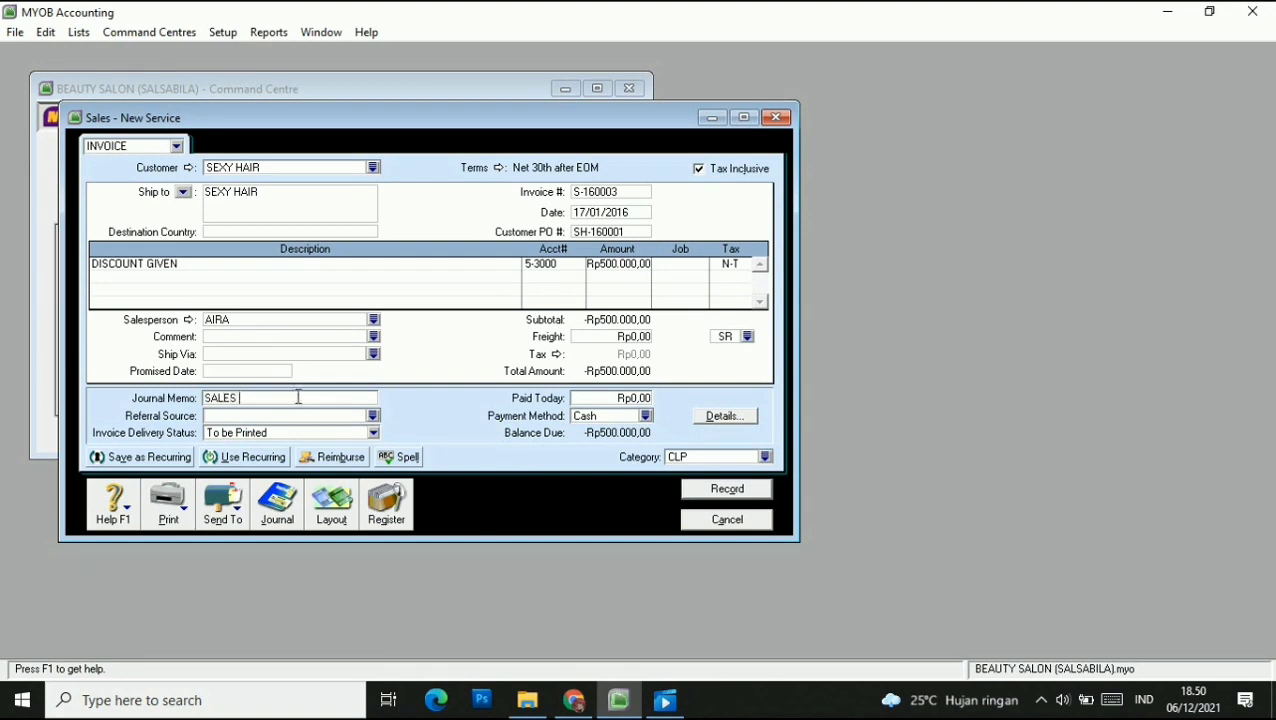
pyautogui.write('DISKON SEXY HAIR')
pyautogui.click(676, 262)
pyautogui.click(701, 264)
pyautogui.click(540, 263)
pyautogui.click(733, 462)
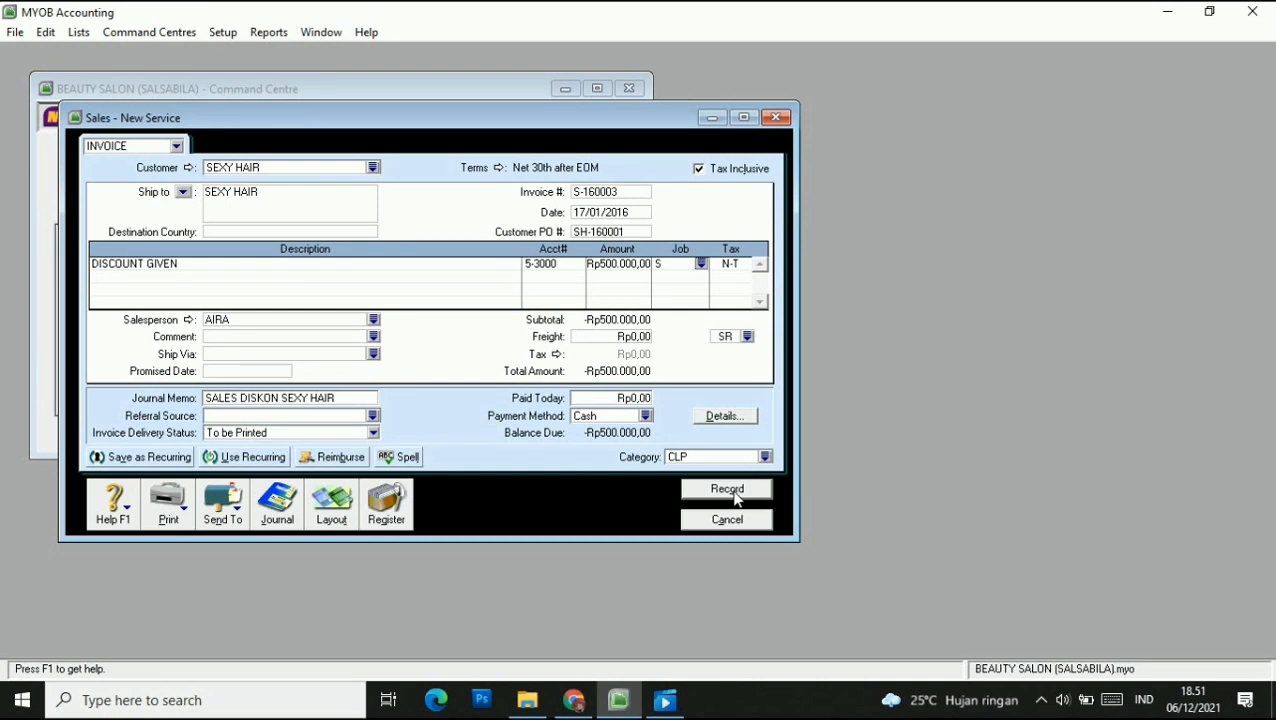
# Record the -Rp500.000,00 SEXY HAIR discount invoice S-160003 and close the blank sales form.
pyautogui.click(727, 489)
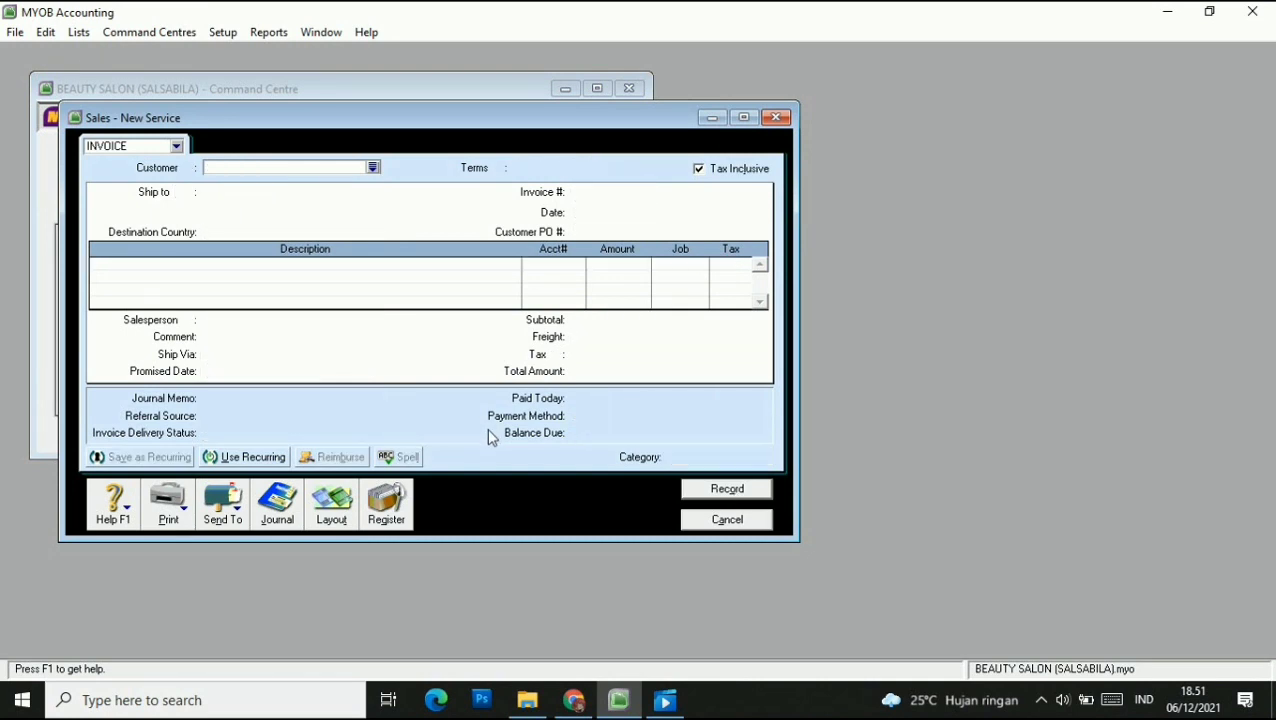
pyautogui.click(760, 522)
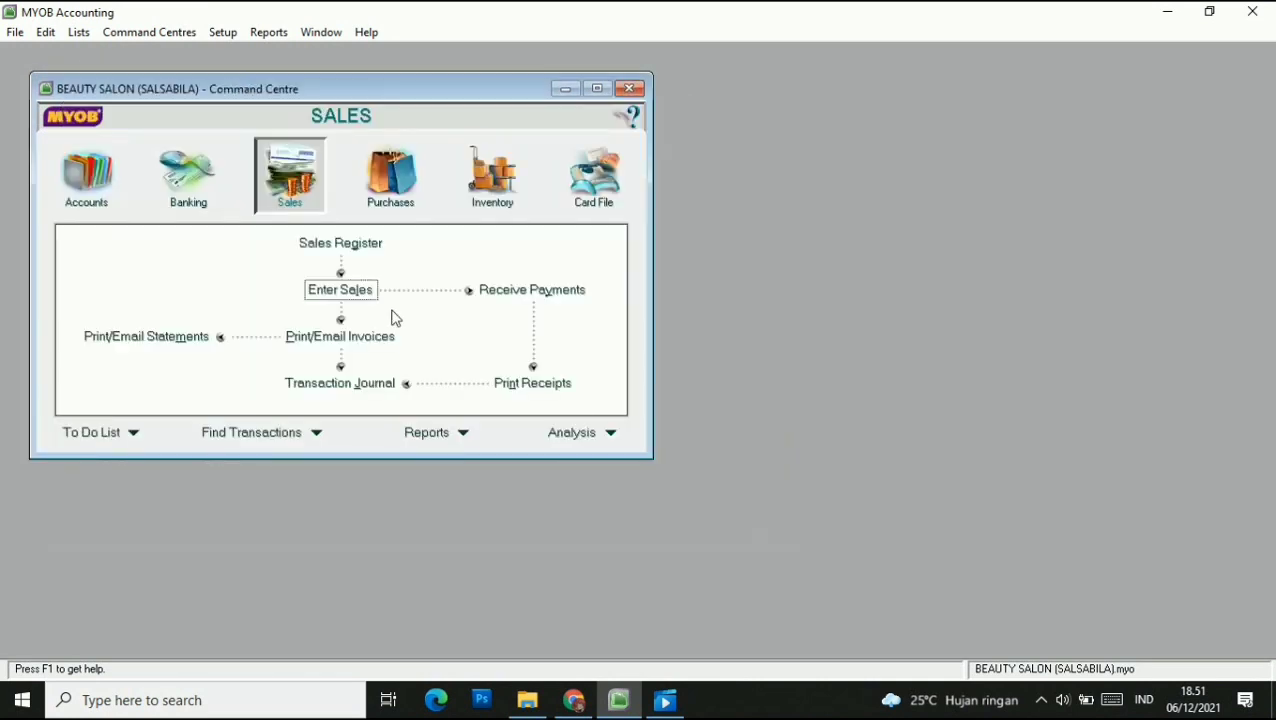
# Start a refund of SEXY HAIR's credit from Returns & Credits, paid from Petty Cash (1-2120).
pyautogui.click(355, 248)
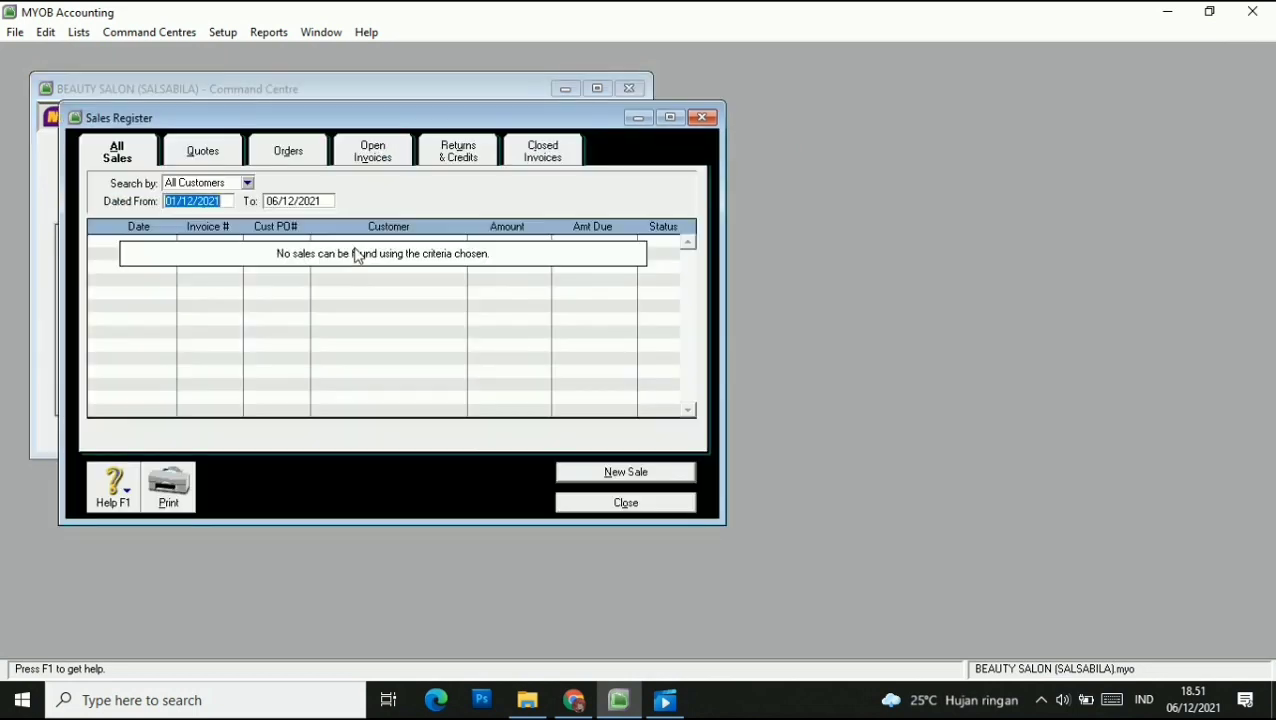
pyautogui.click(468, 155)
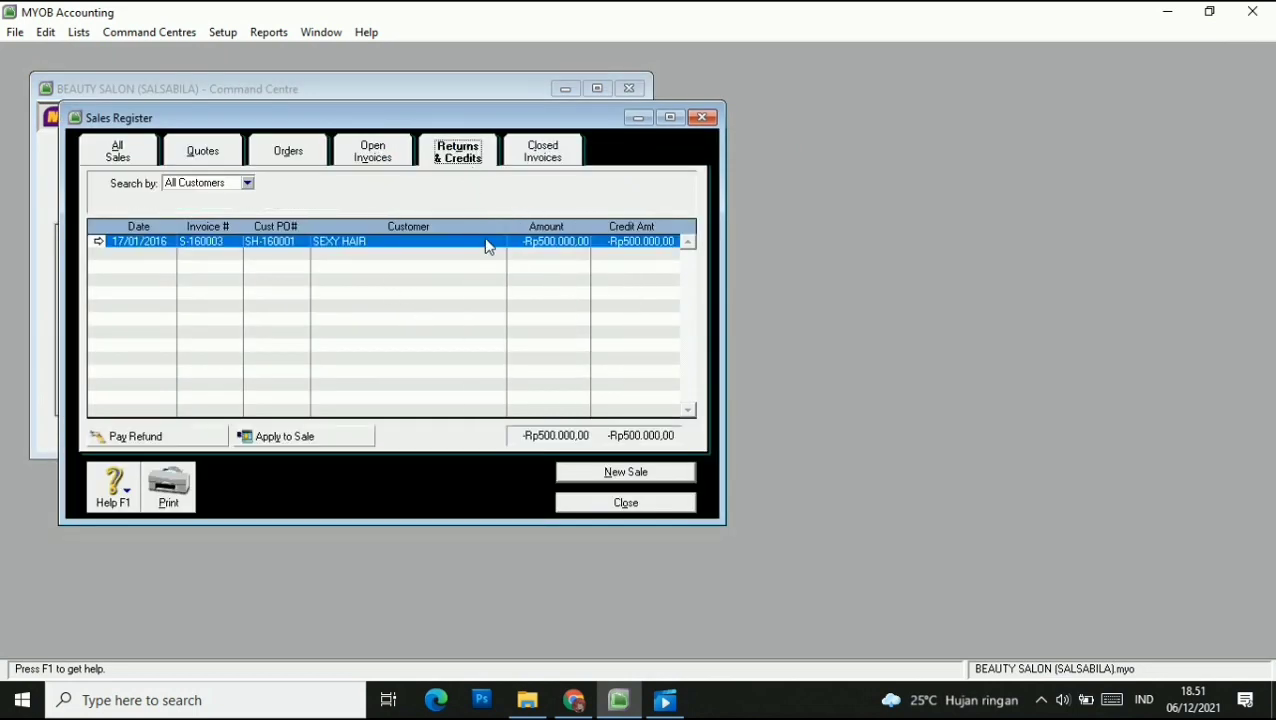
pyautogui.click(172, 437)
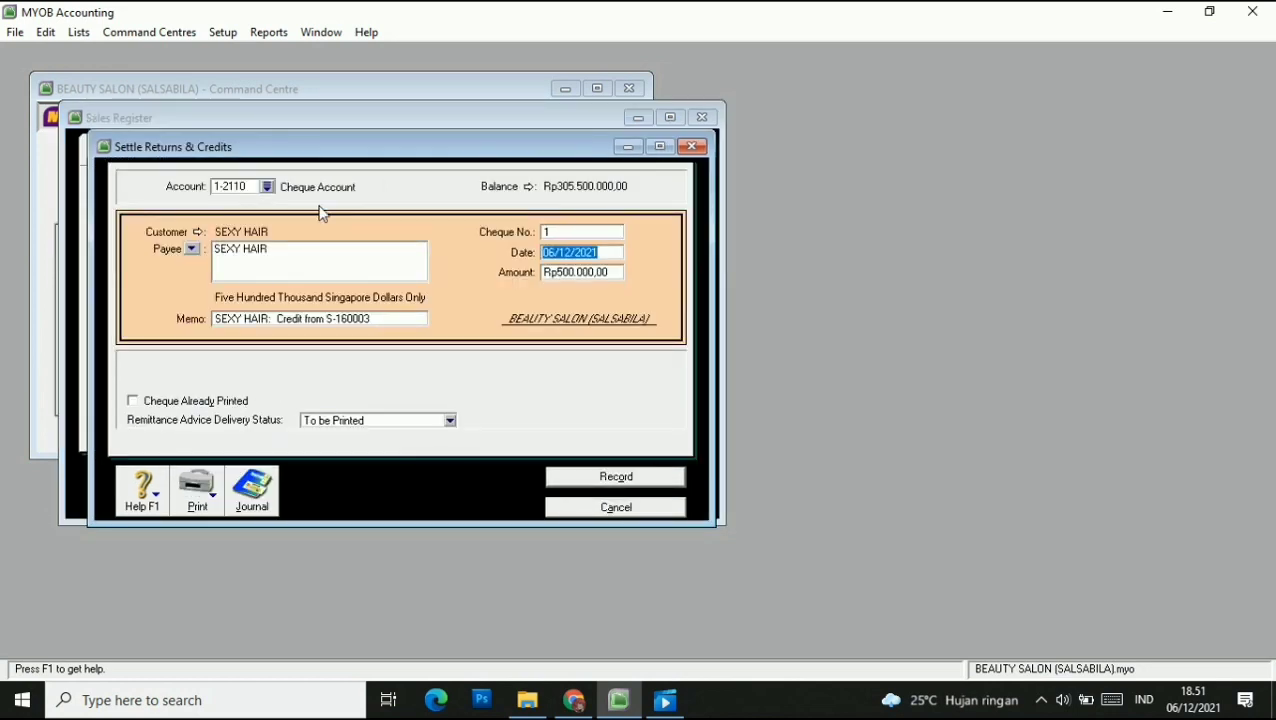
pyautogui.click(267, 187)
pyautogui.click(512, 261)
pyautogui.click(734, 464)
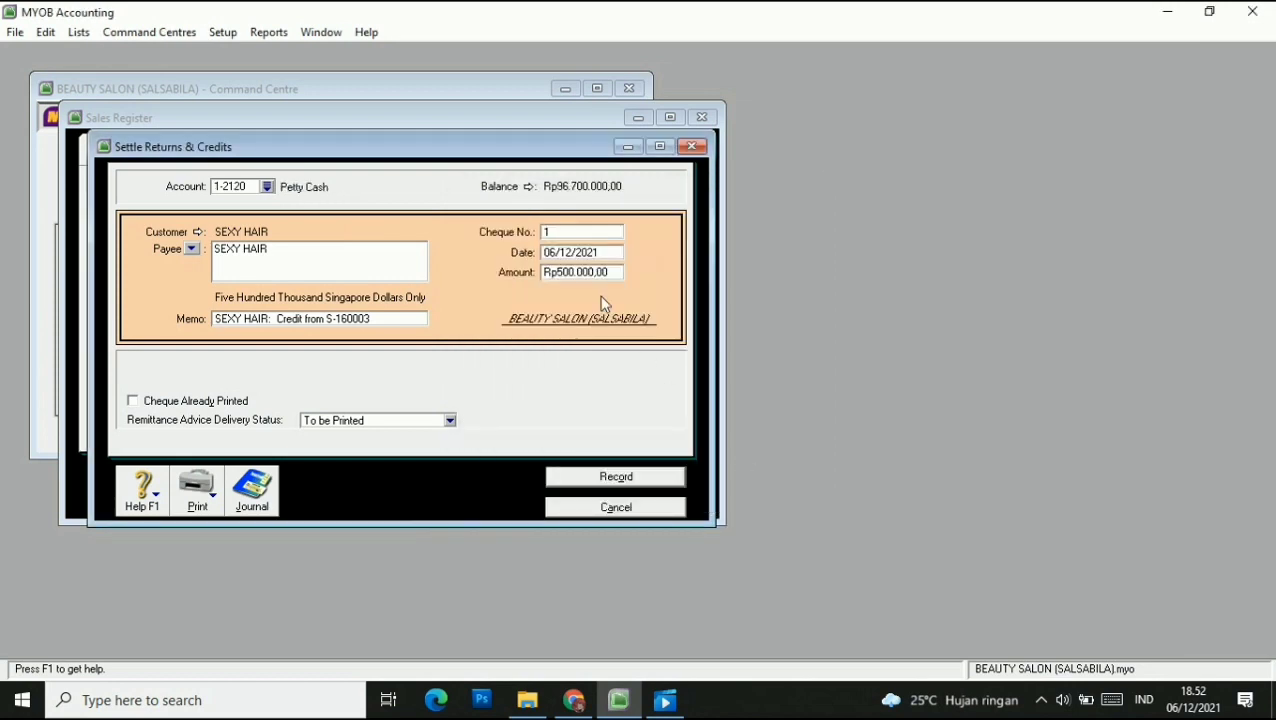
# Give the refund cheque number D-160002 and date 17/01/2016, then record it.
pyautogui.click(553, 232)
pyautogui.write('D-160002')
pyautogui.click(548, 260)
pyautogui.click(548, 260)
pyautogui.press('BackSpace')
pyautogui.press('BackSpace')
pyautogui.write('17')
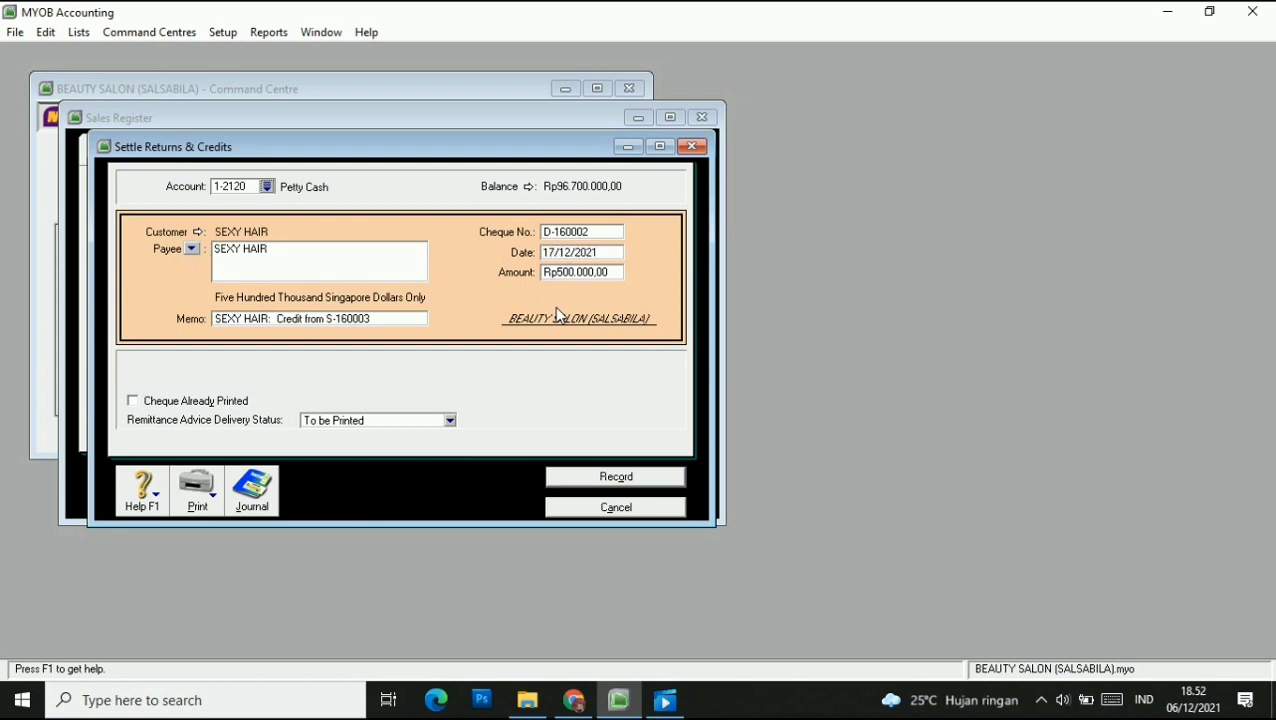
pyautogui.press('BackSpace')
pyautogui.press('BackSpace')
pyautogui.write('1')
pyautogui.press('End')
pyautogui.press('BackSpace')
pyautogui.press('BackSpace')
pyautogui.write('16')
pyautogui.press('Tab')
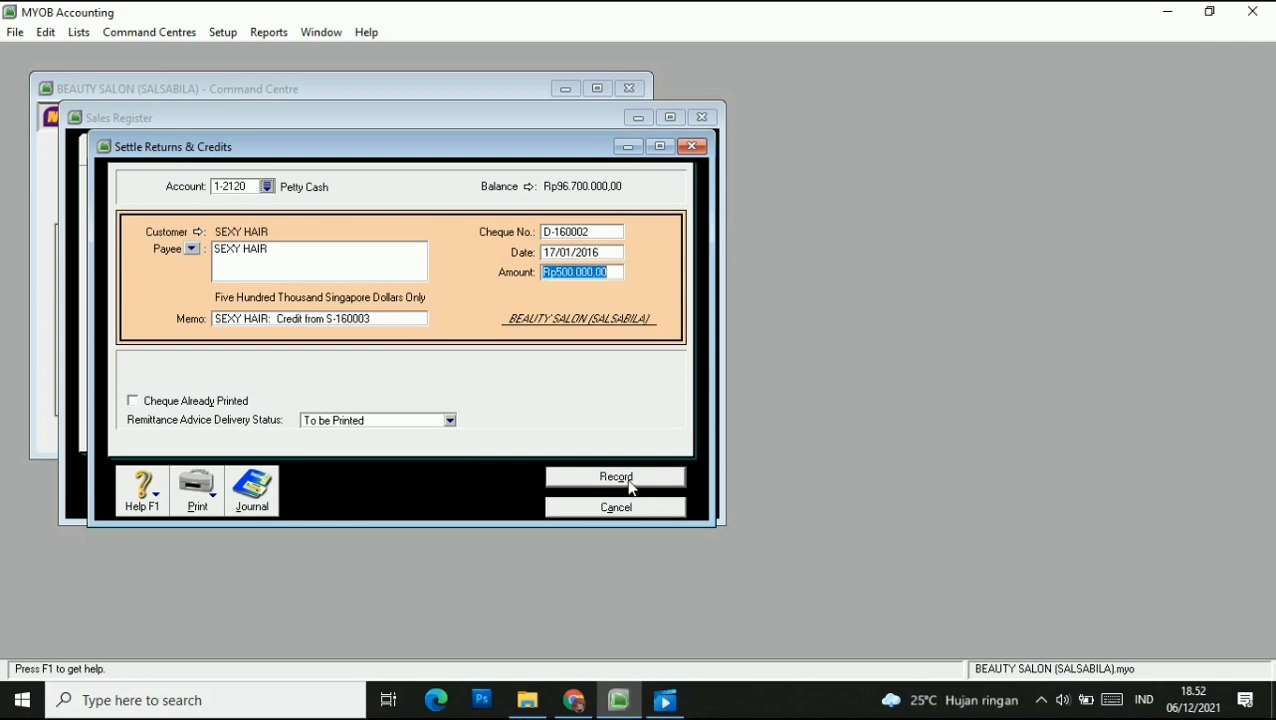
pyautogui.click(630, 487)
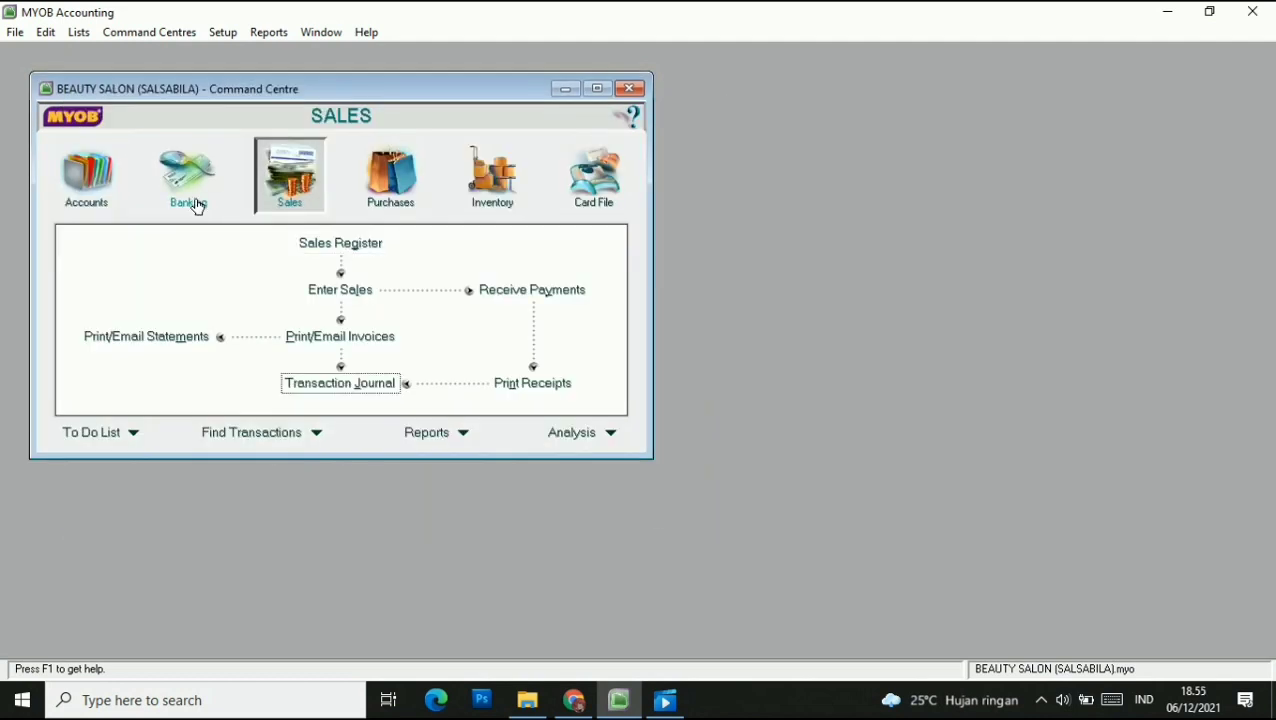
# Start a Spend Money payment with the employee's card as payee.
pyautogui.click(194, 198)
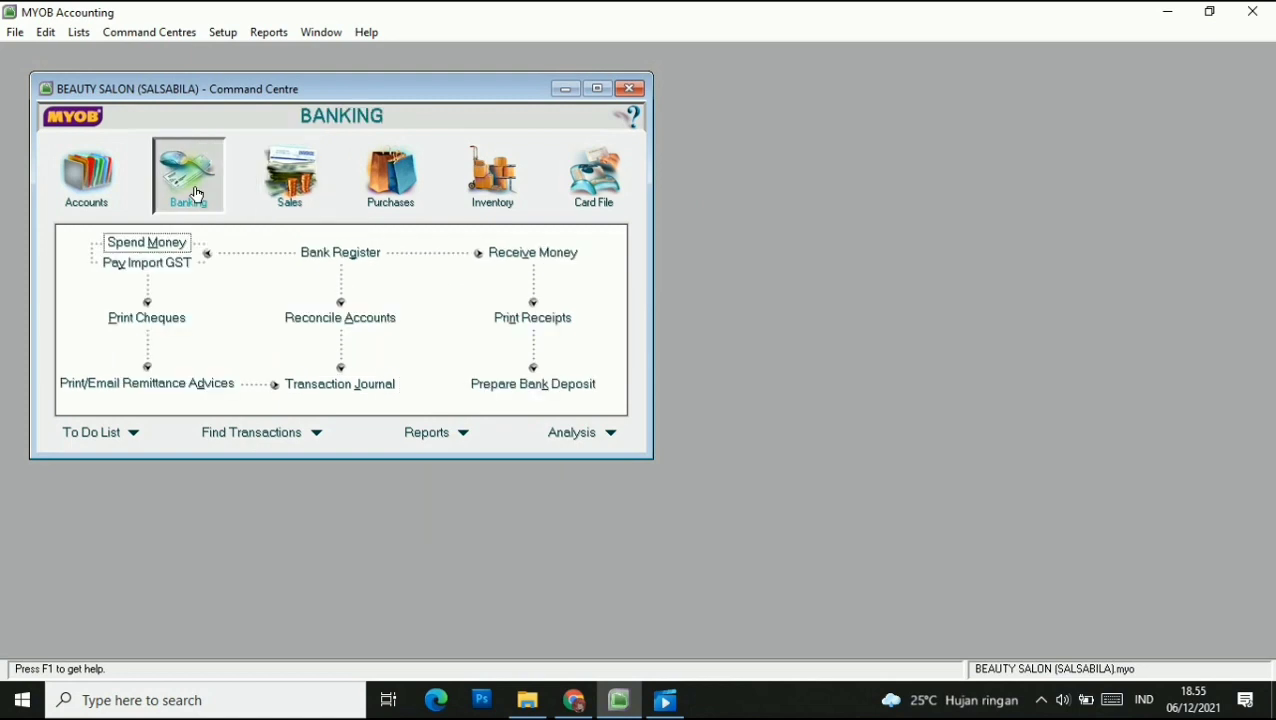
pyautogui.click(174, 244)
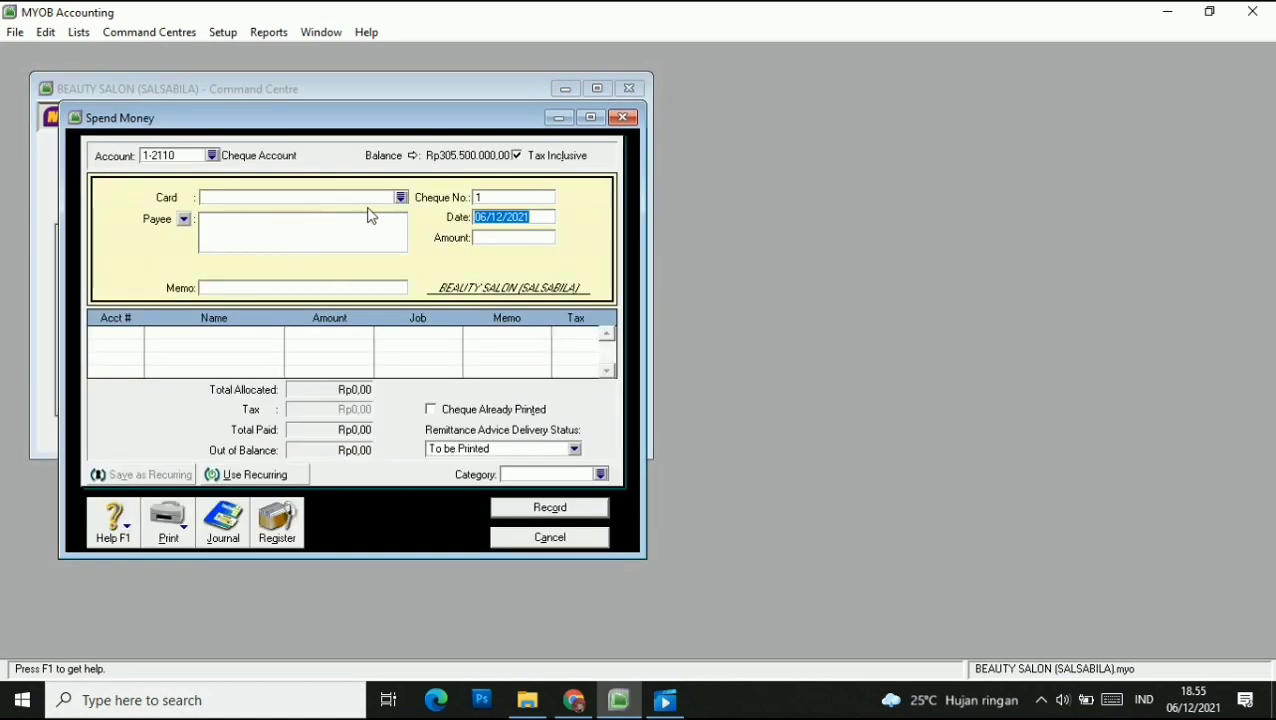
pyautogui.click(401, 197)
pyautogui.write('AIRA')
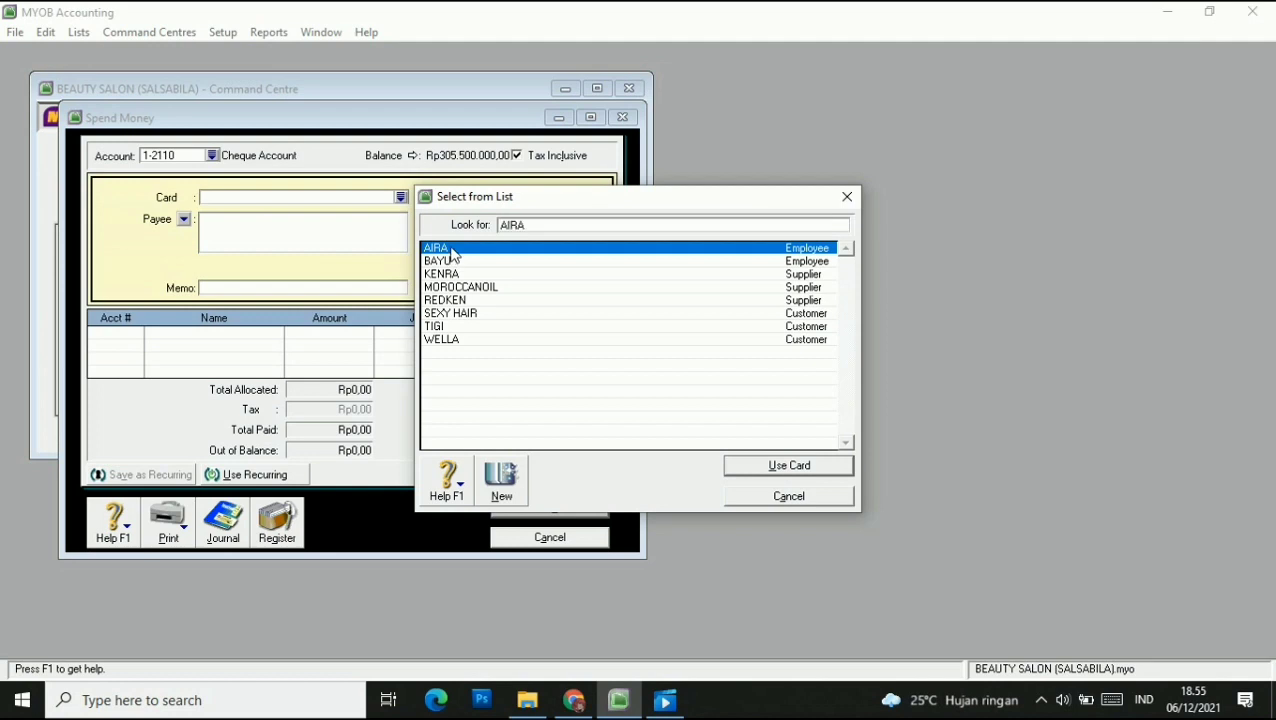
pyautogui.click(790, 466)
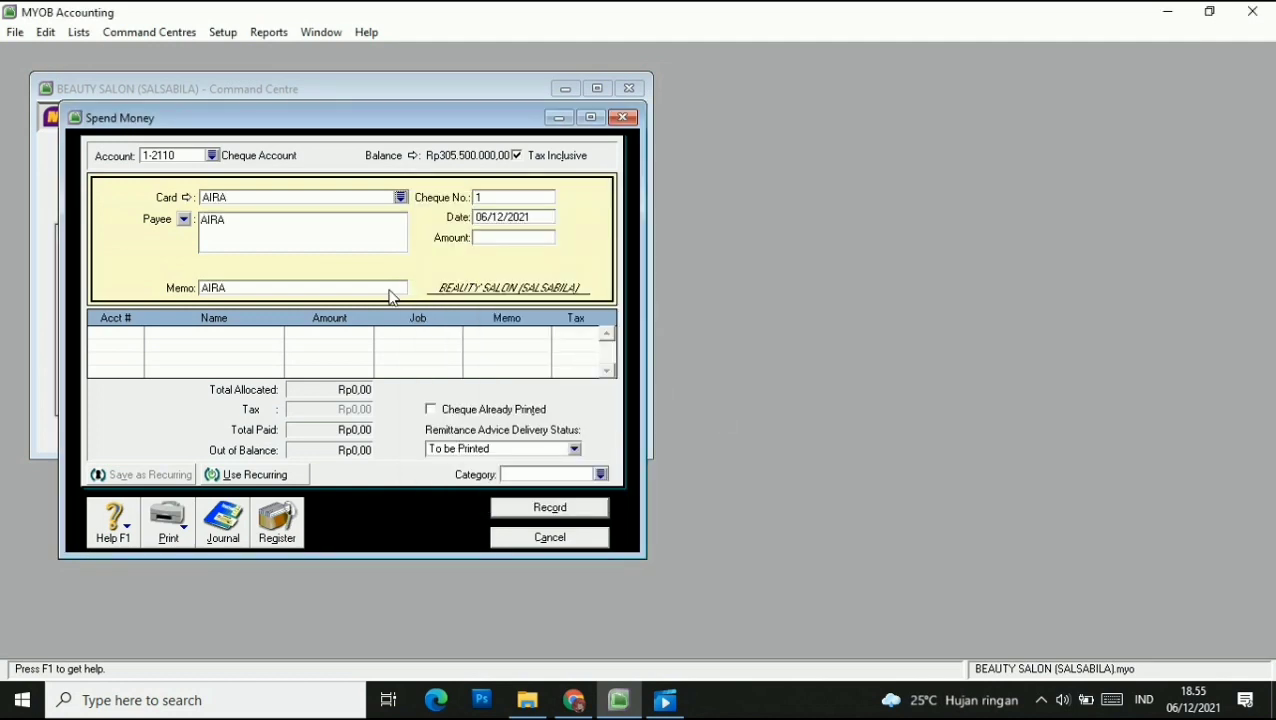
# Set the cheque number to D-160003 and the payment date to 25/01/2016.
pyautogui.click(502, 198)
pyautogui.write('D-160003')
pyautogui.press('Tab')
pyautogui.click(484, 217)
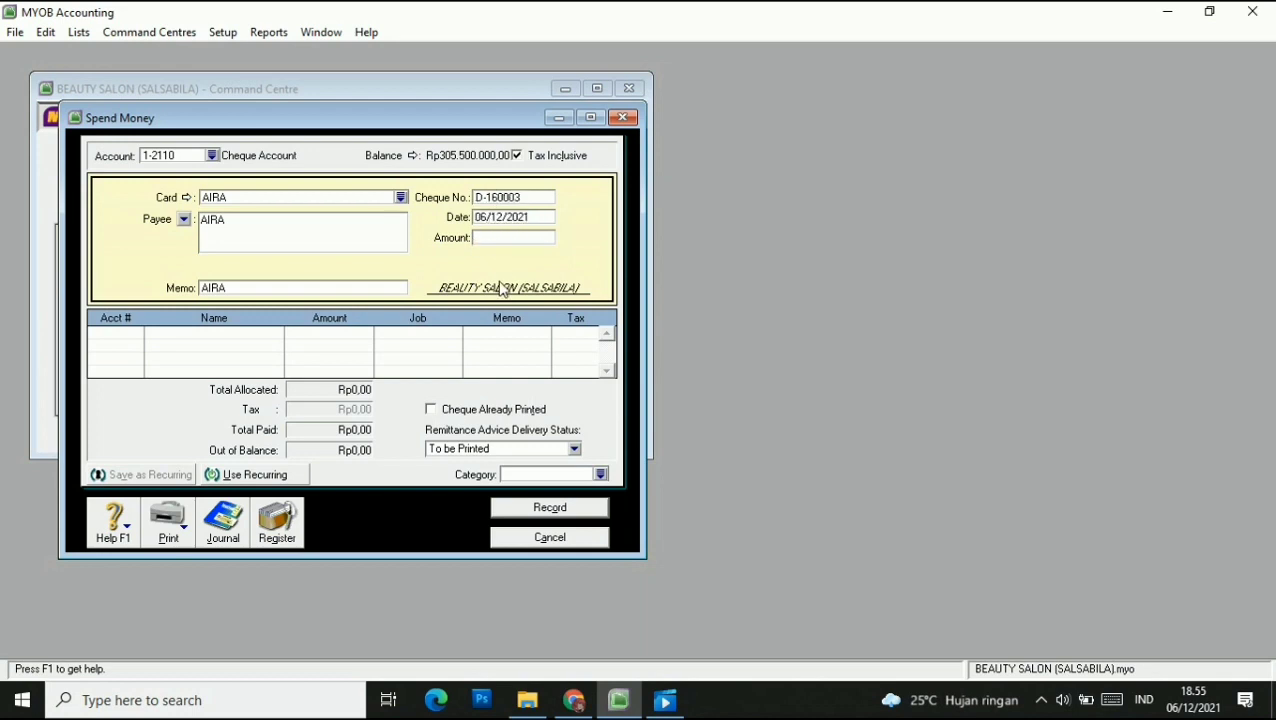
pyautogui.press('BackSpace')
pyautogui.press('BackSpace')
pyautogui.write('25')
pyautogui.press('space')
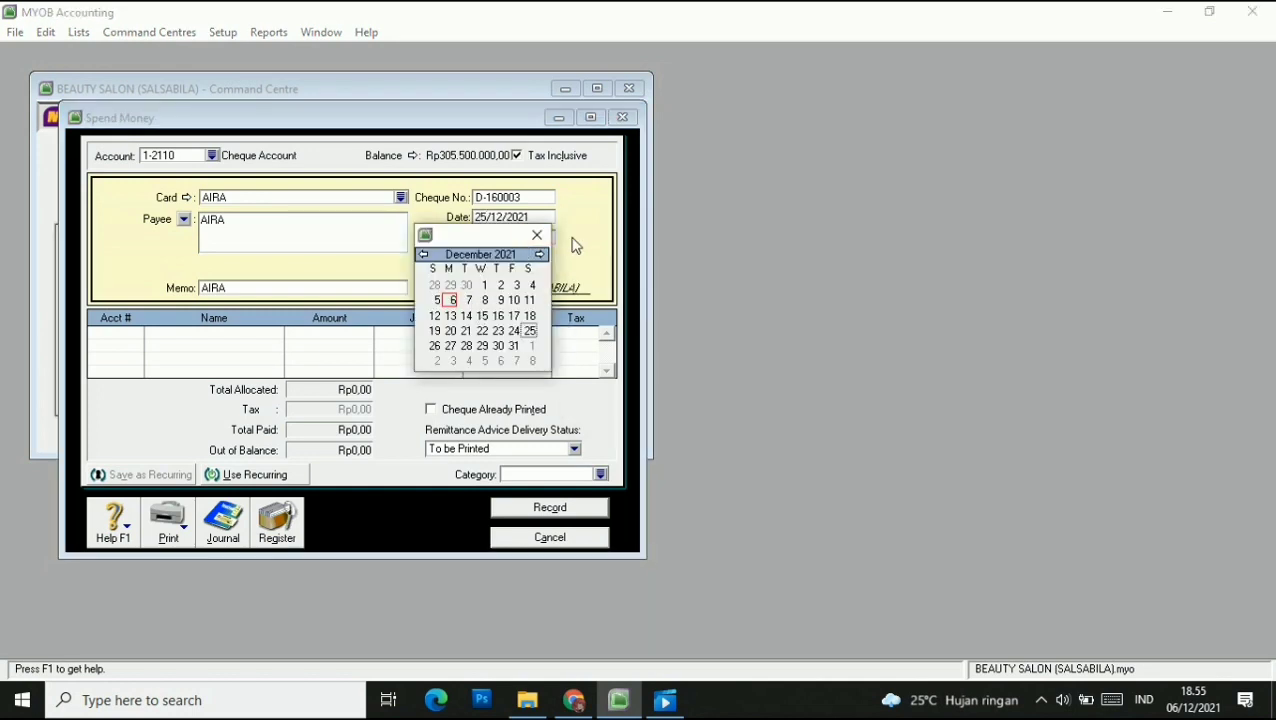
pyautogui.click(538, 235)
pyautogui.click(502, 218)
pyautogui.press('BackSpace')
pyautogui.click(532, 216)
pyautogui.press('BackSpace')
pyautogui.press('BackSpace')
pyautogui.write('16')
pyautogui.click(517, 240)
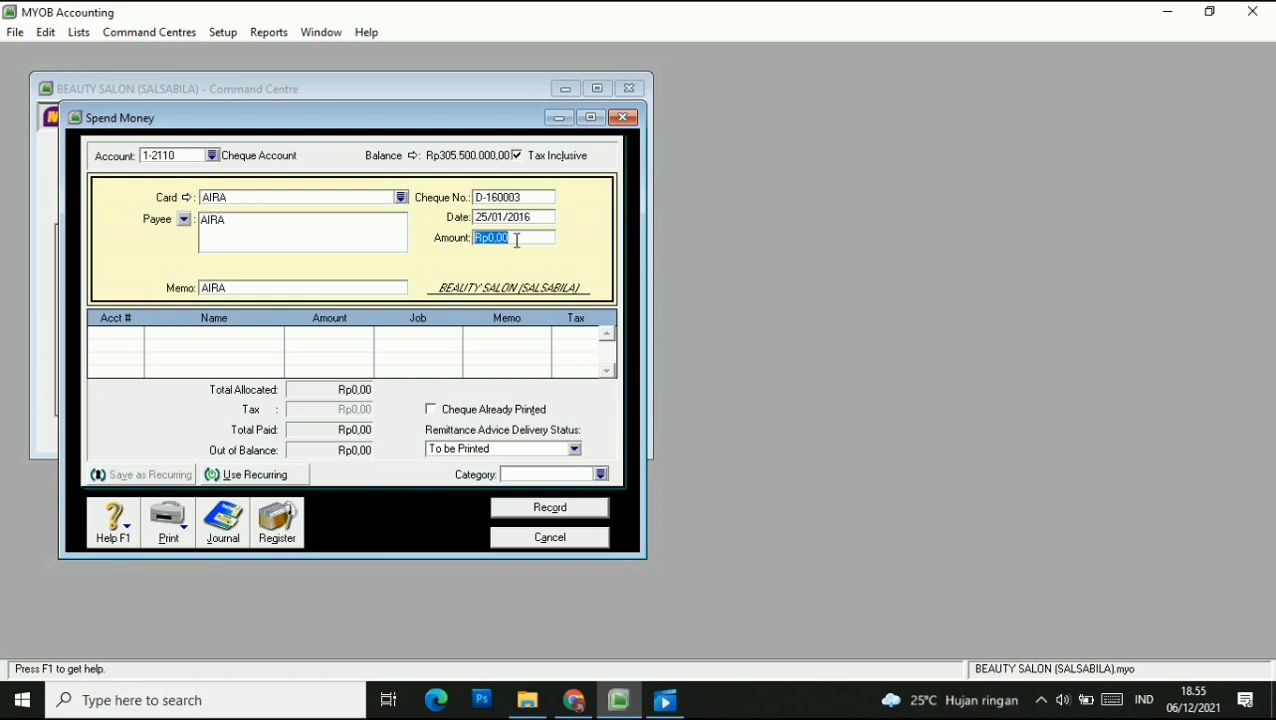
# Allocate Rp2.750.000 to 6-3100 Advertising and assign category BJR.
pyautogui.write('2750')
pyautogui.press('Tab')
pyautogui.click(121, 334)
pyautogui.write('6')
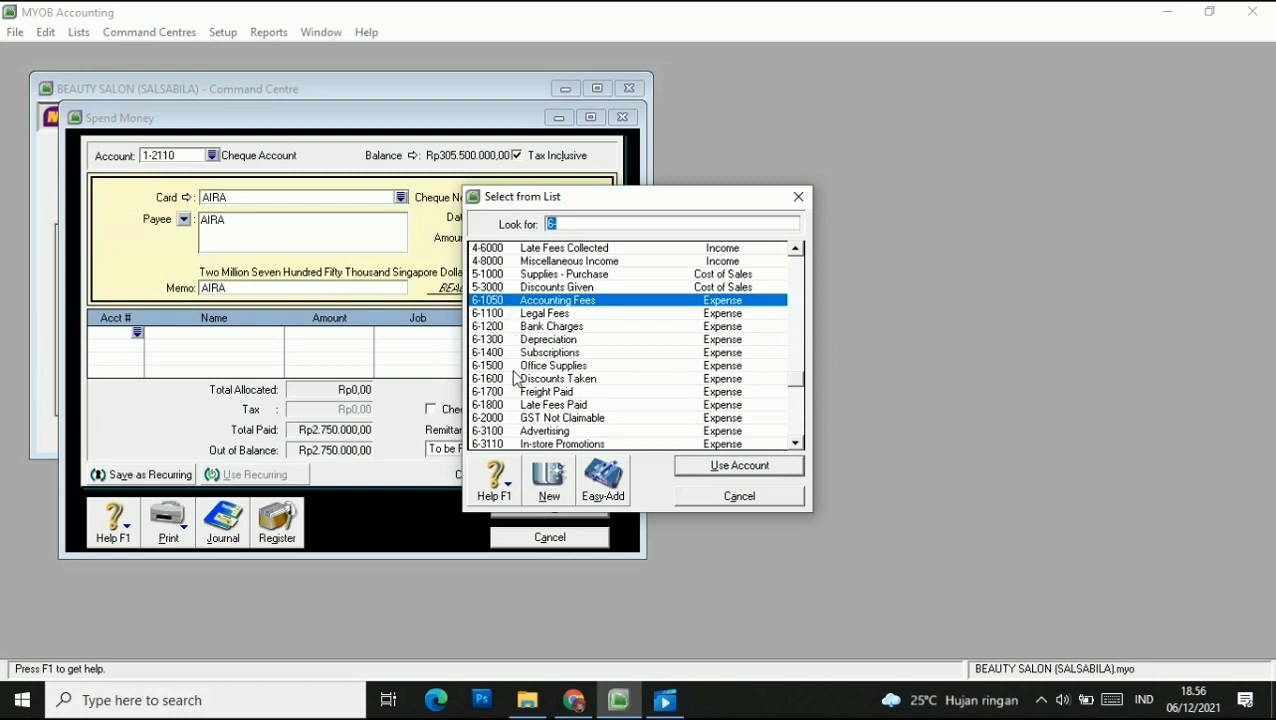
pyautogui.click(520, 431)
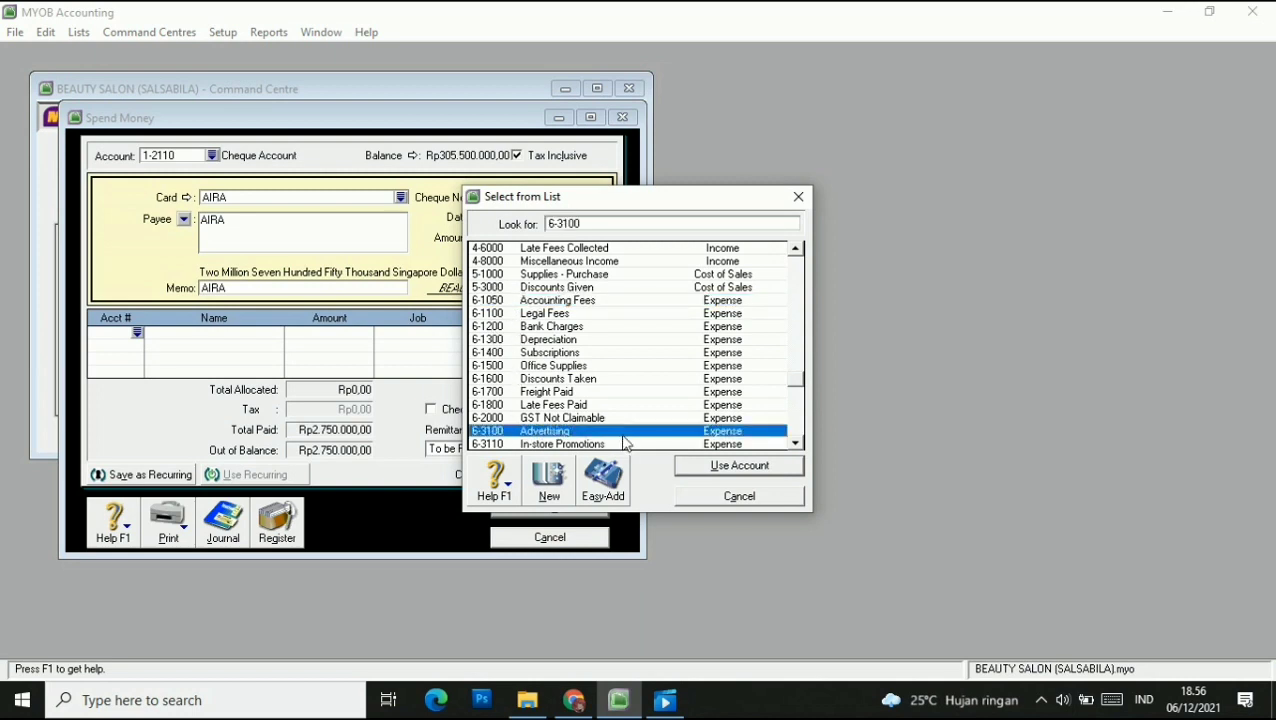
pyautogui.click(737, 466)
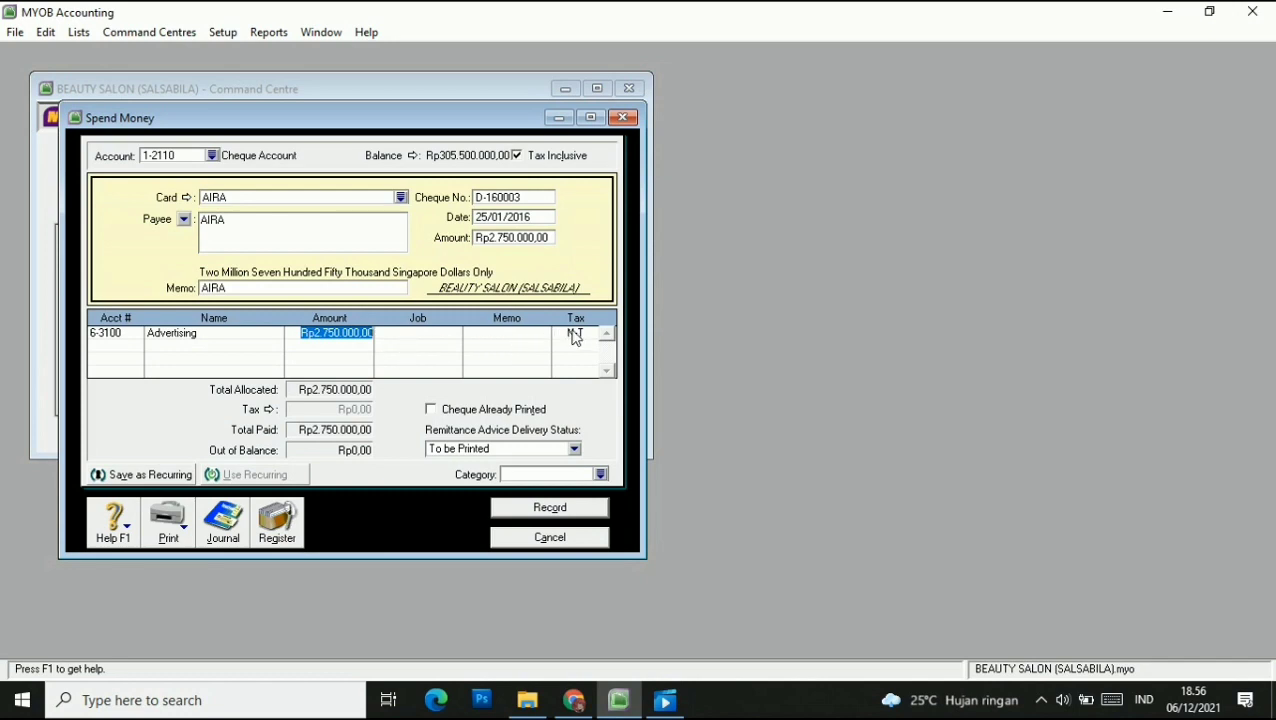
pyautogui.click(600, 474)
pyautogui.click(739, 466)
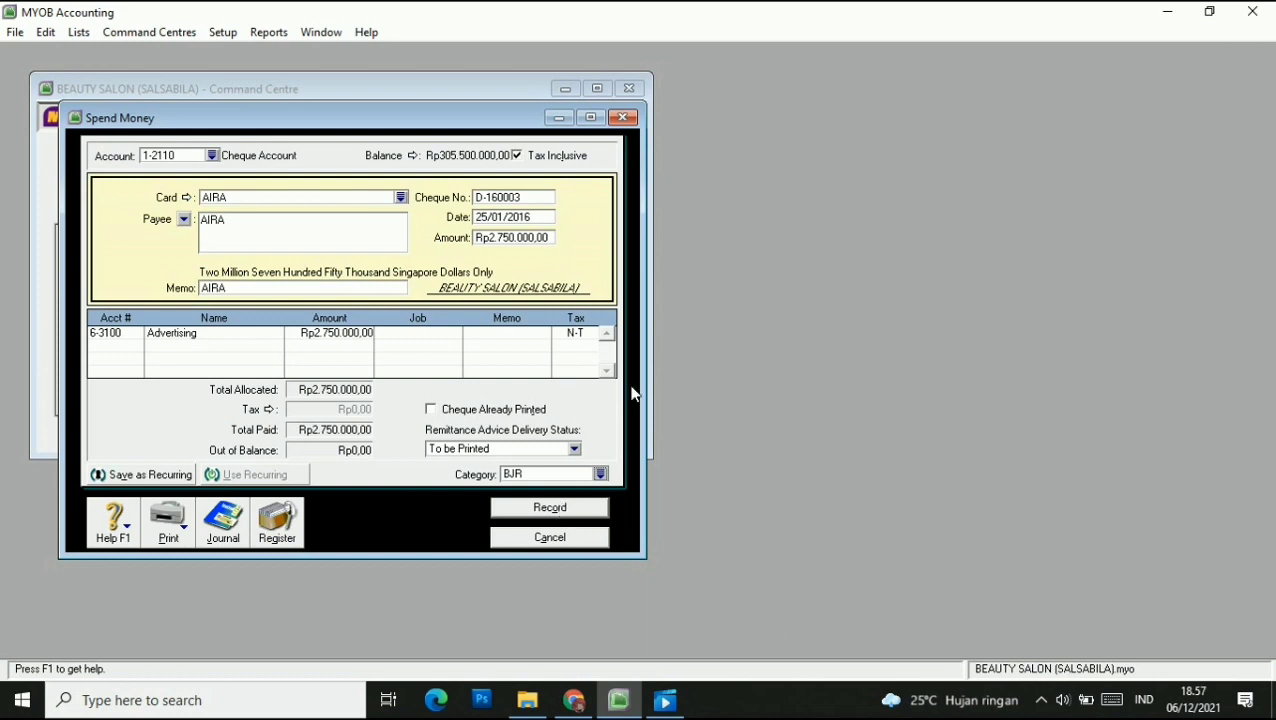
# Record the payment, accepting the missing-job warning, and close the Spend Money window.
pyautogui.click(575, 512)
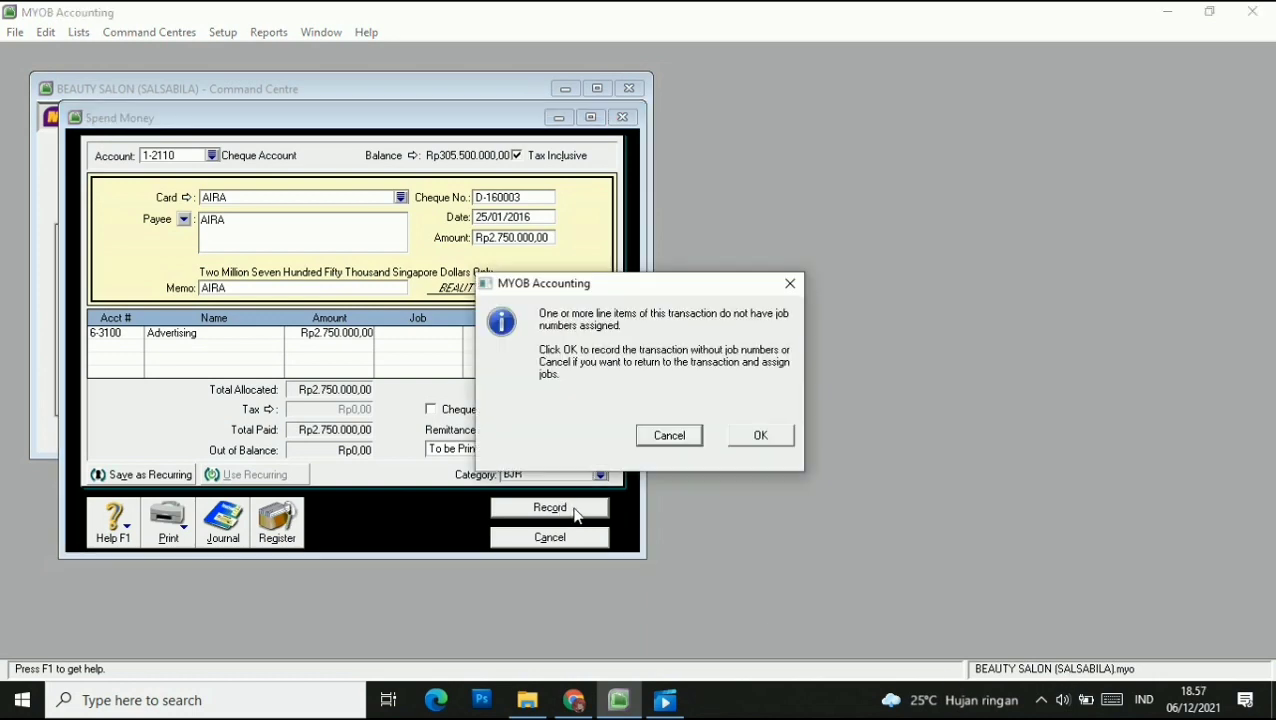
pyautogui.click(735, 439)
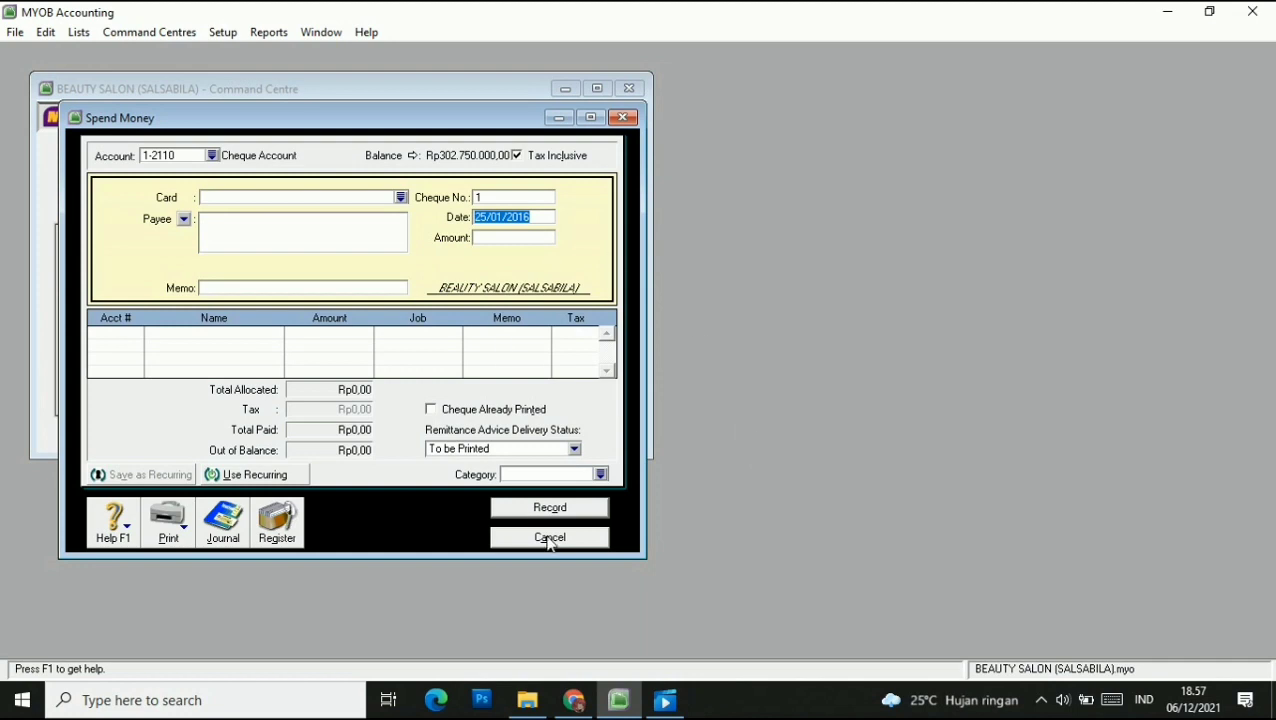
pyautogui.click(549, 538)
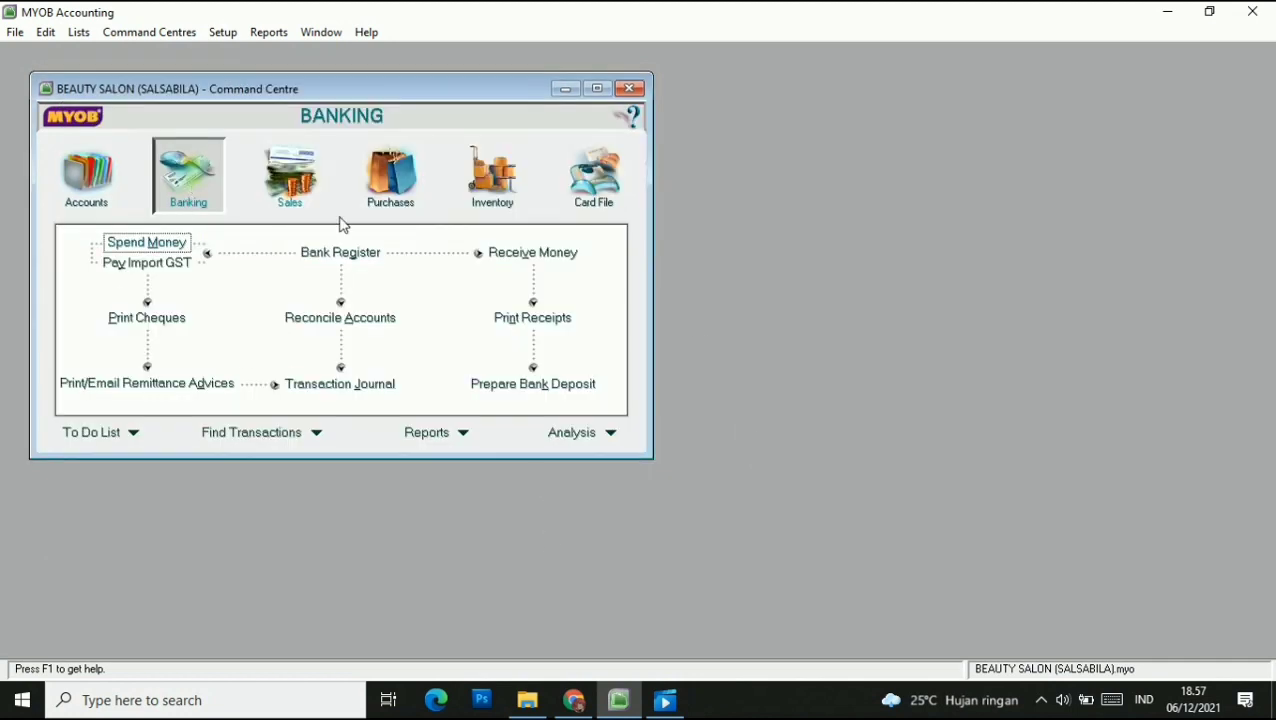
pyautogui.click(550, 256)
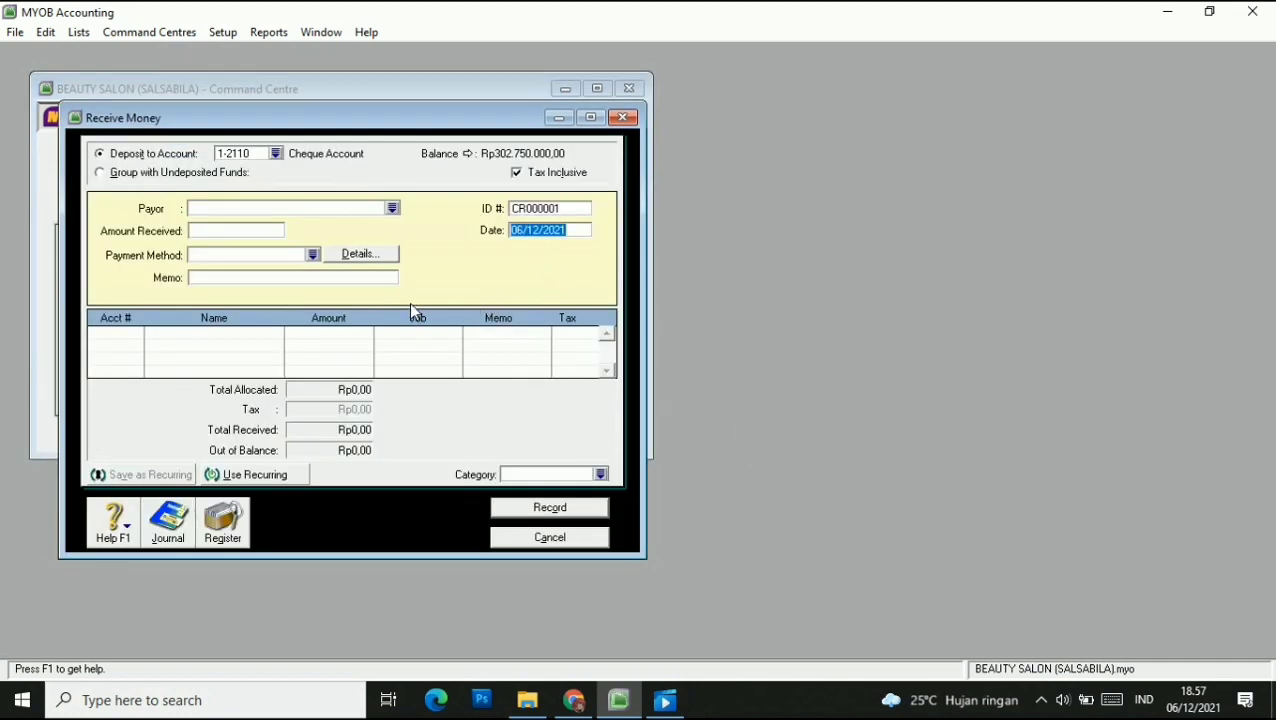
# Deposit into the Cheque Account from the employee's card with receipt ID R-160002.
pyautogui.click(279, 156)
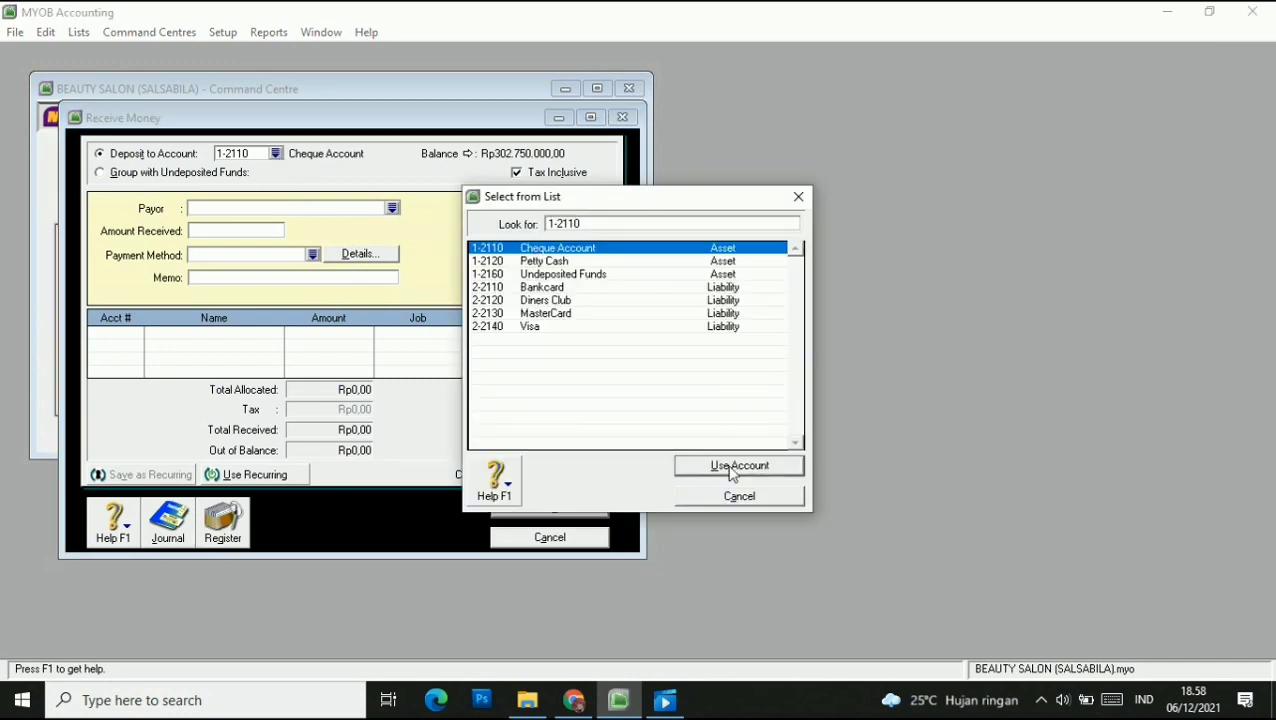
pyautogui.click(727, 464)
pyautogui.click(392, 208)
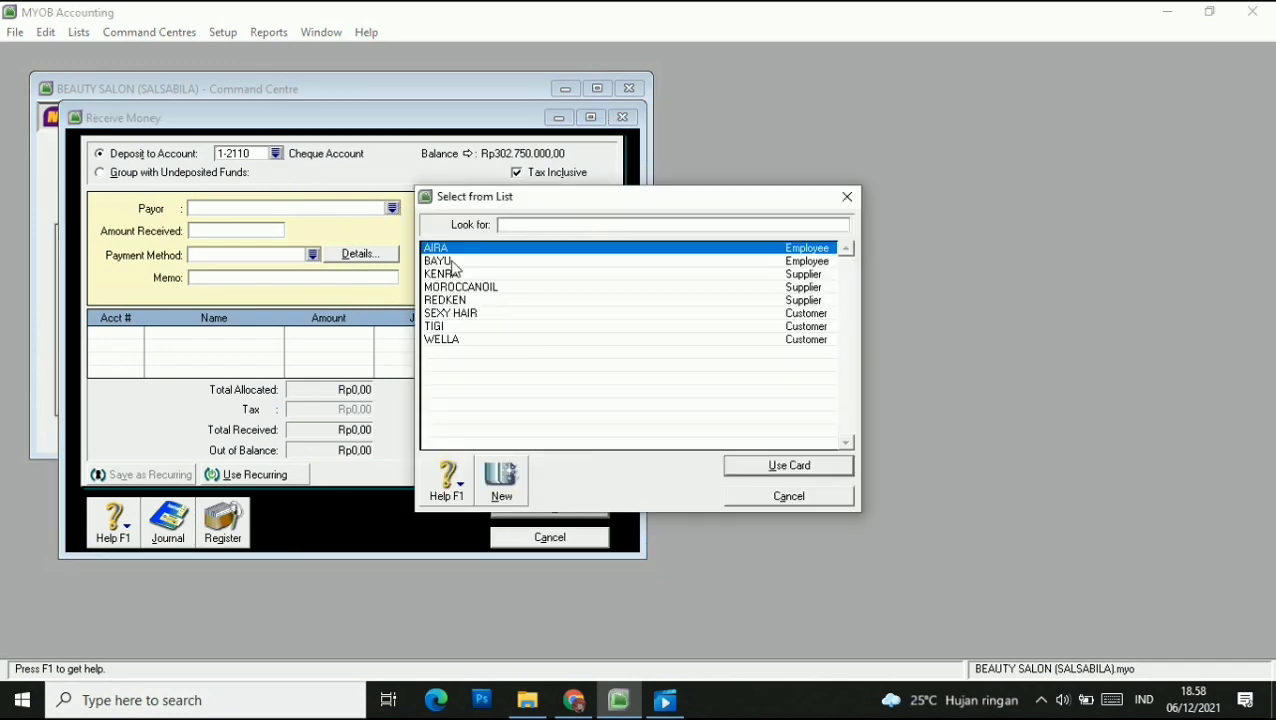
pyautogui.click(806, 466)
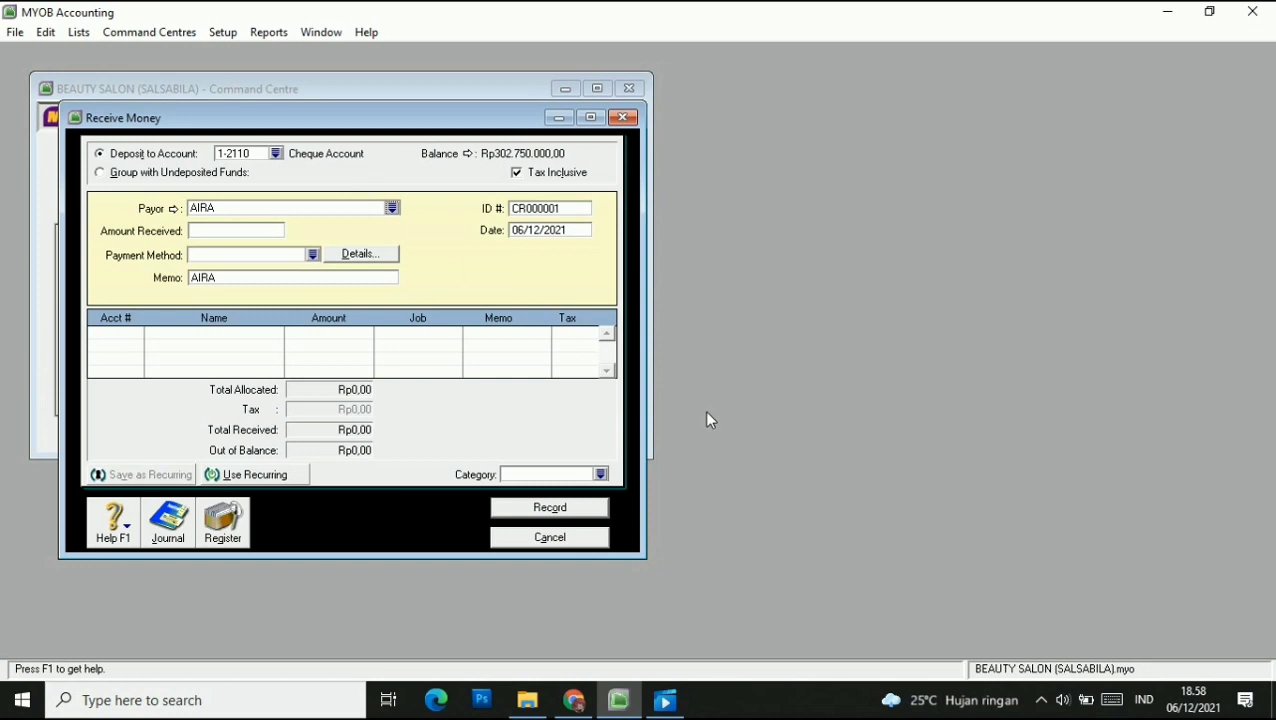
pyautogui.click(573, 211)
pyautogui.write('R-16000')
# Date the receipt 28/01/2016 with an amount received of Rp300.000.
pyautogui.click(517, 230)
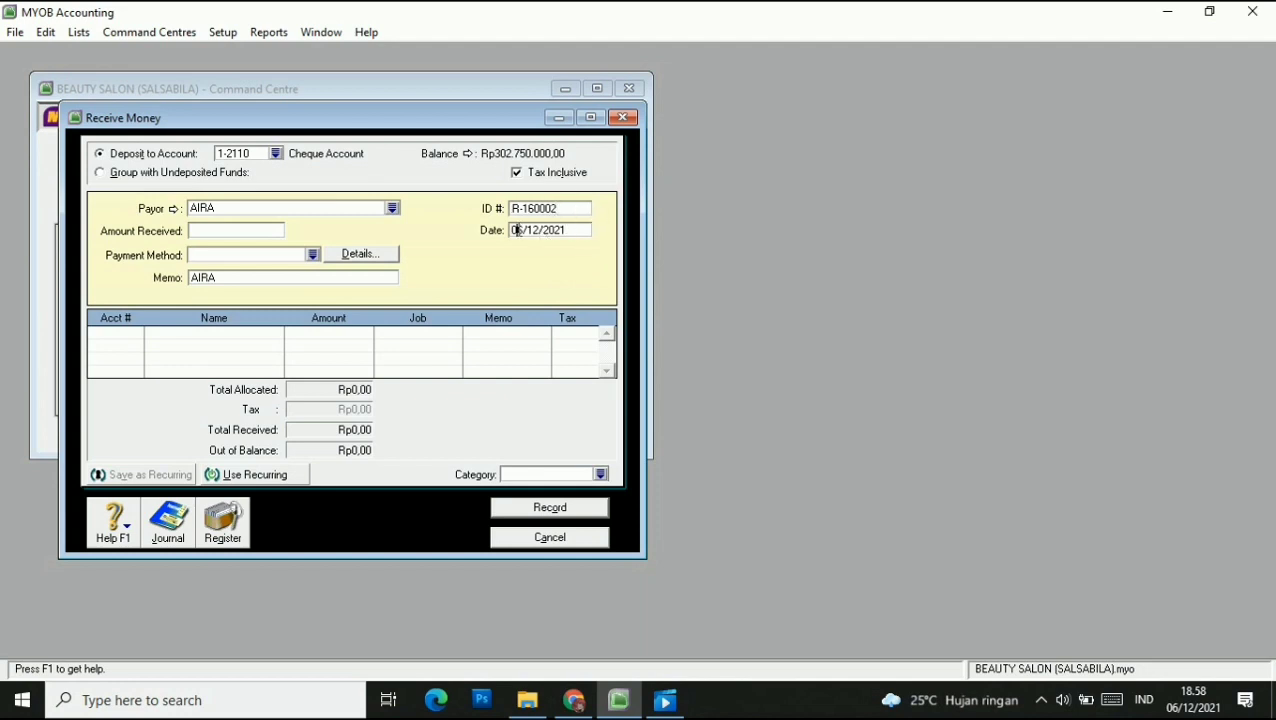
pyautogui.press('BackSpace')
pyautogui.press('BackSpace')
pyautogui.write('28')
pyautogui.press('BackSpace')
pyautogui.press('Right')
pyautogui.press('Right')
pyautogui.press('Right')
pyautogui.press('Right')
pyautogui.press('Right')
pyautogui.press('BackSpace')
pyautogui.press('BackSpace')
pyautogui.press('BackSpace')
pyautogui.write('016')
pyautogui.click(206, 234)
pyautogui.write('300000')
pyautogui.press('Tab')
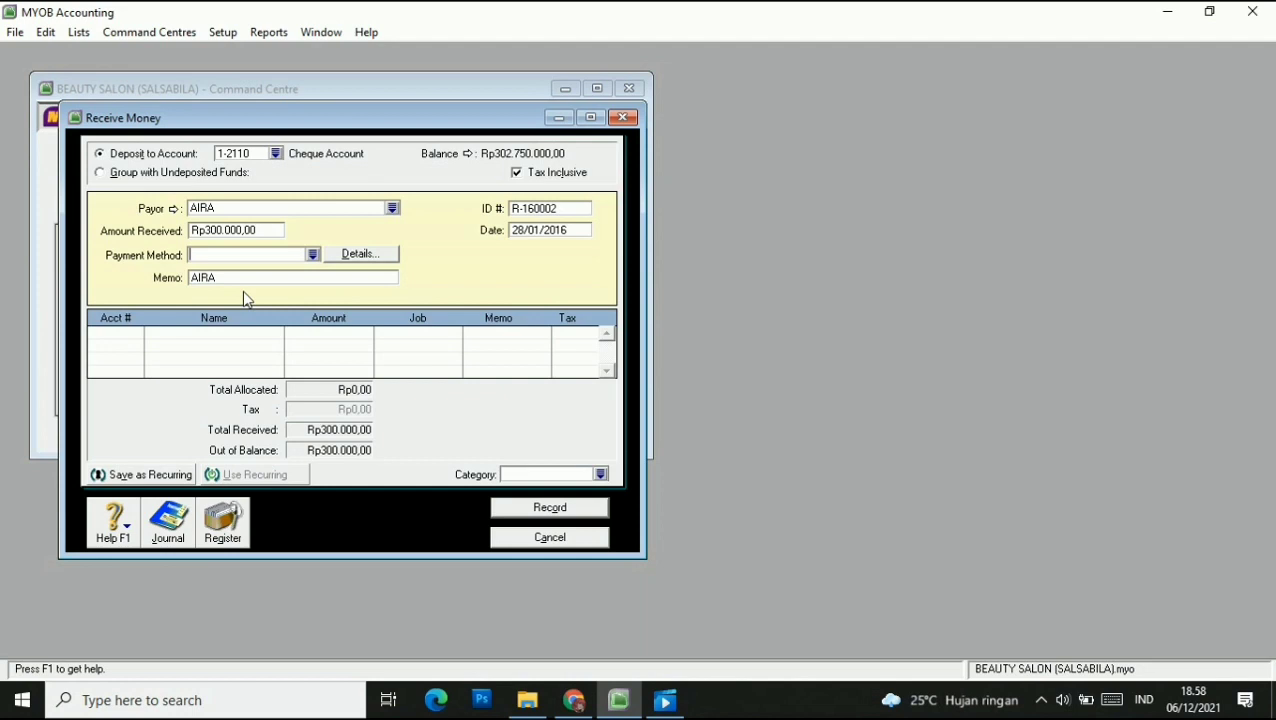
# Allocate Rp315.000 to 8-1000 Interest Income on the first line.
pyautogui.click(135, 337)
pyautogui.write('4')
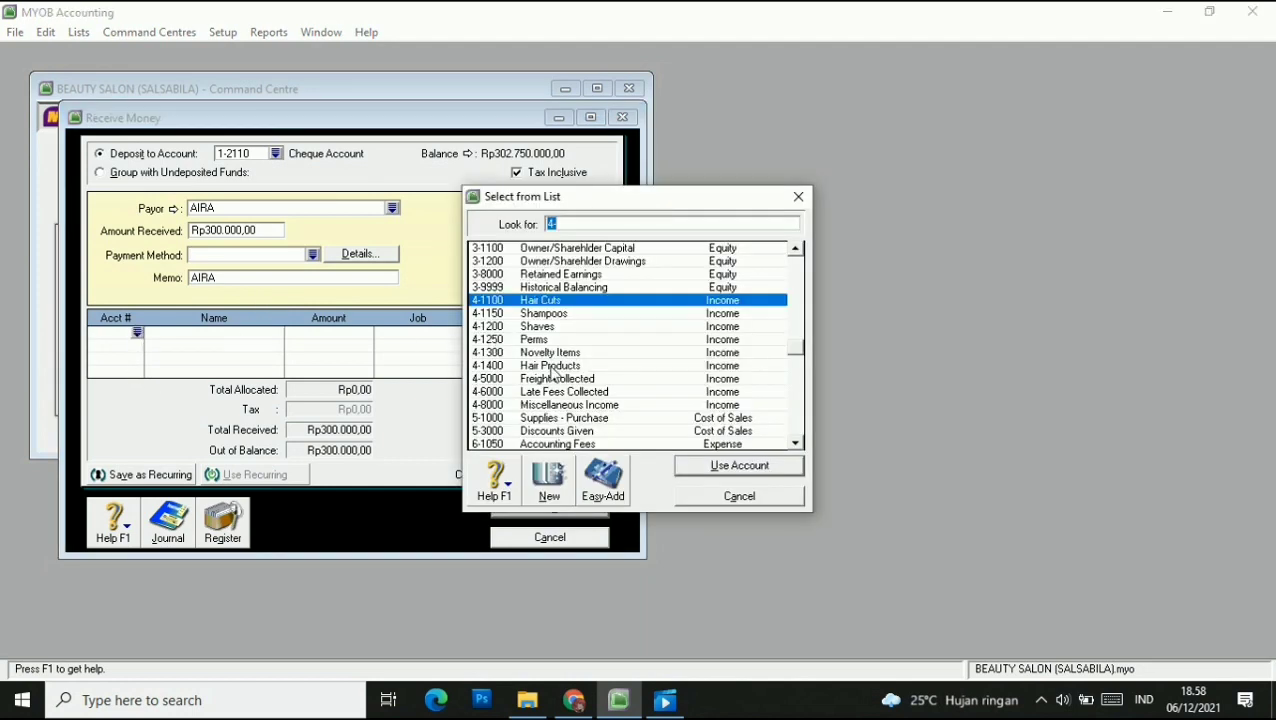
pyautogui.scroll(2, 550, 375)
pyautogui.scroll(-5, 553, 377)
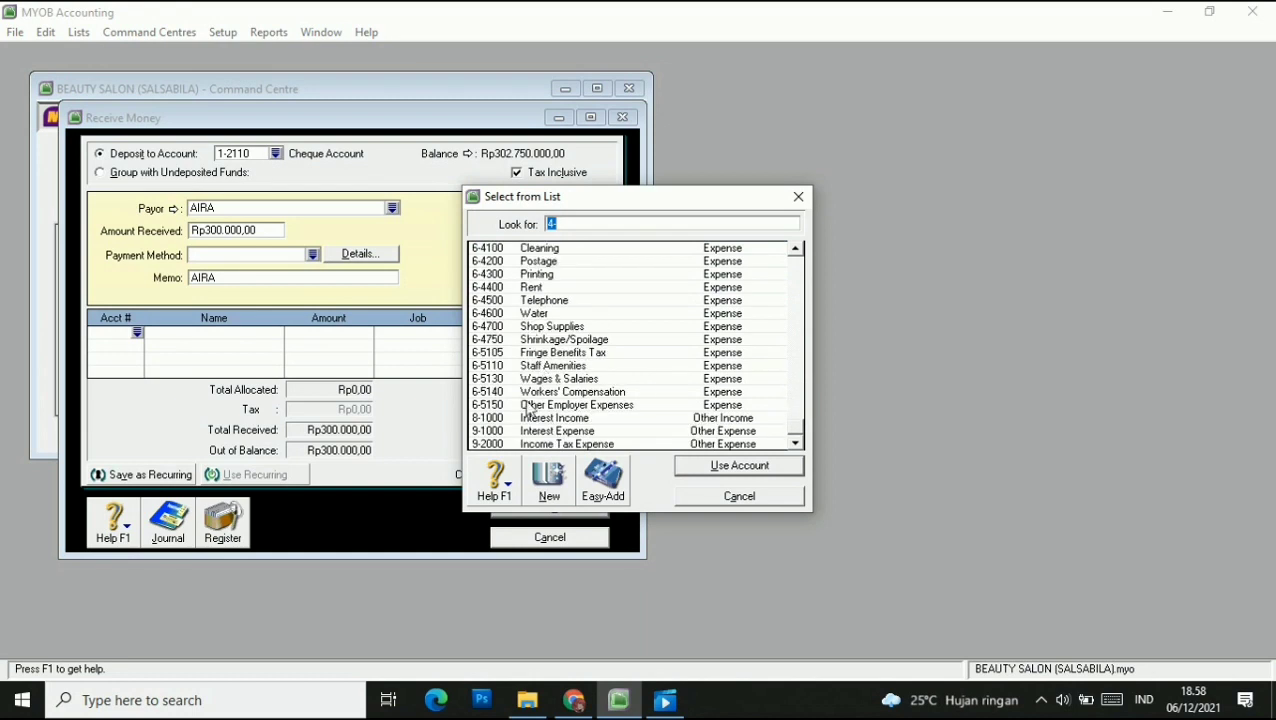
pyautogui.click(524, 419)
pyautogui.click(748, 466)
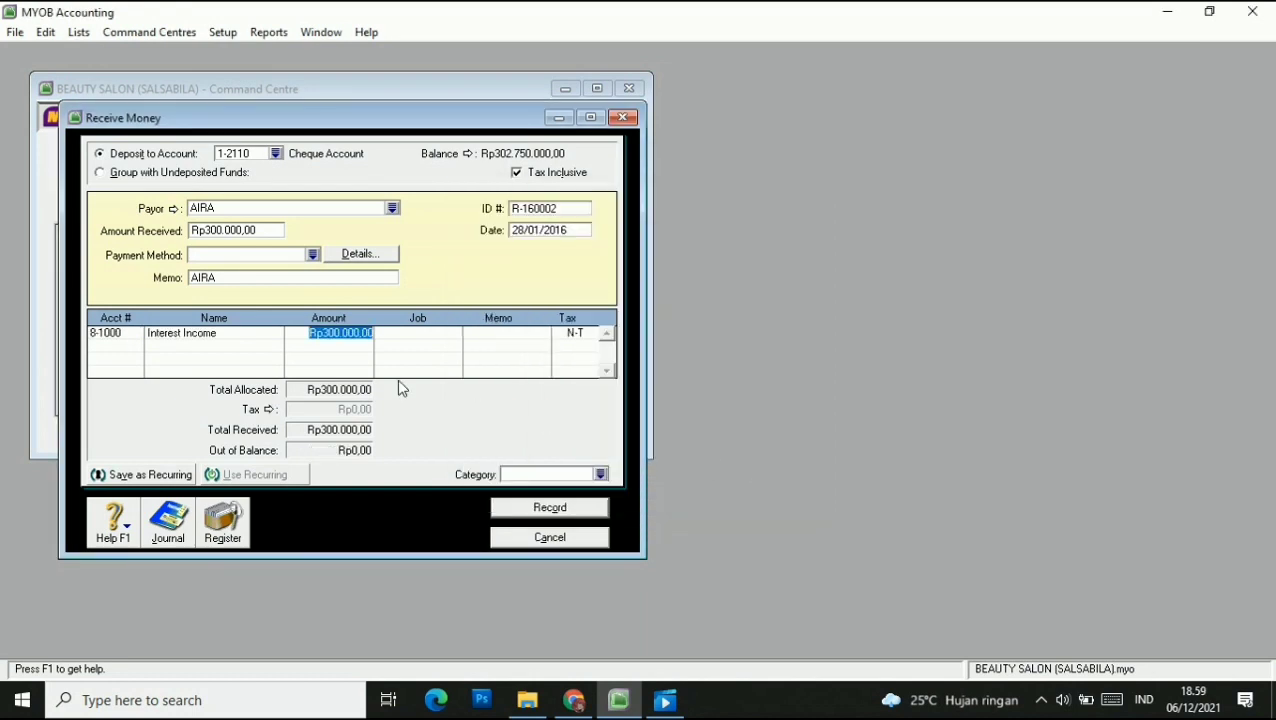
pyautogui.write('315000')
pyautogui.click(415, 334)
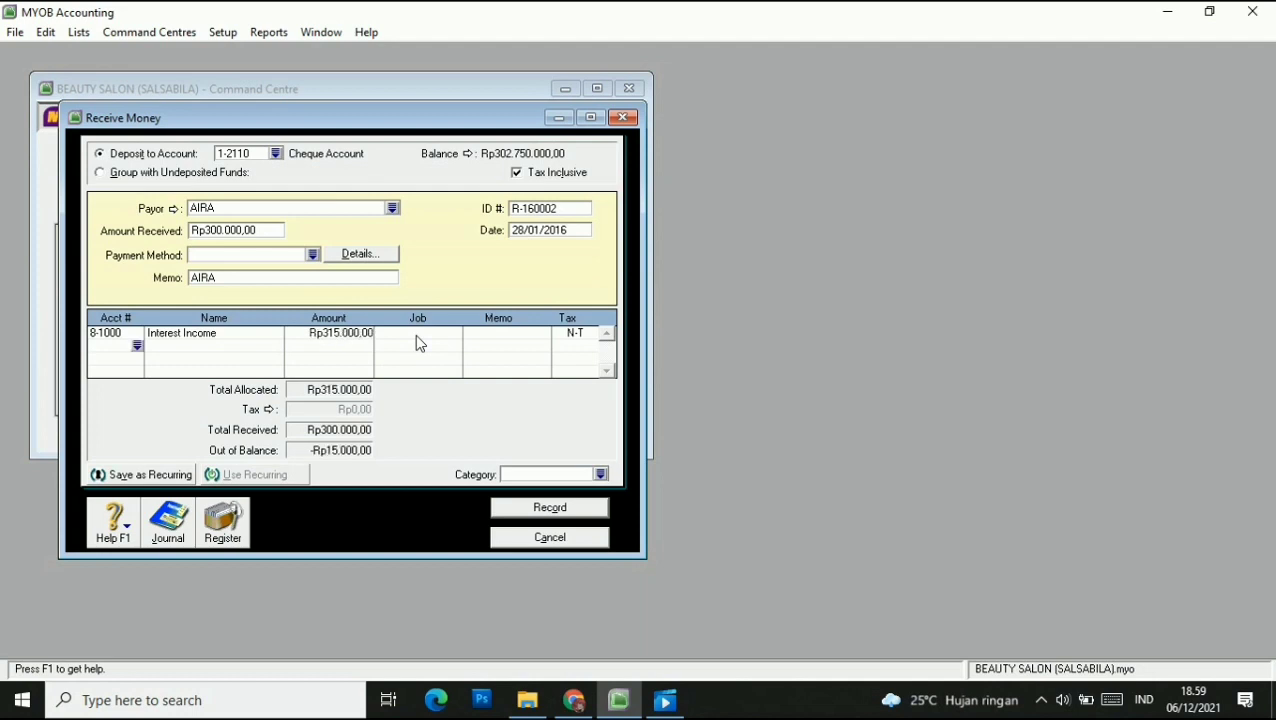
# Add a -Rp15.000 line to 6-1200 Bank Charges and set category CLP.
pyautogui.click(120, 345)
pyautogui.write('4')
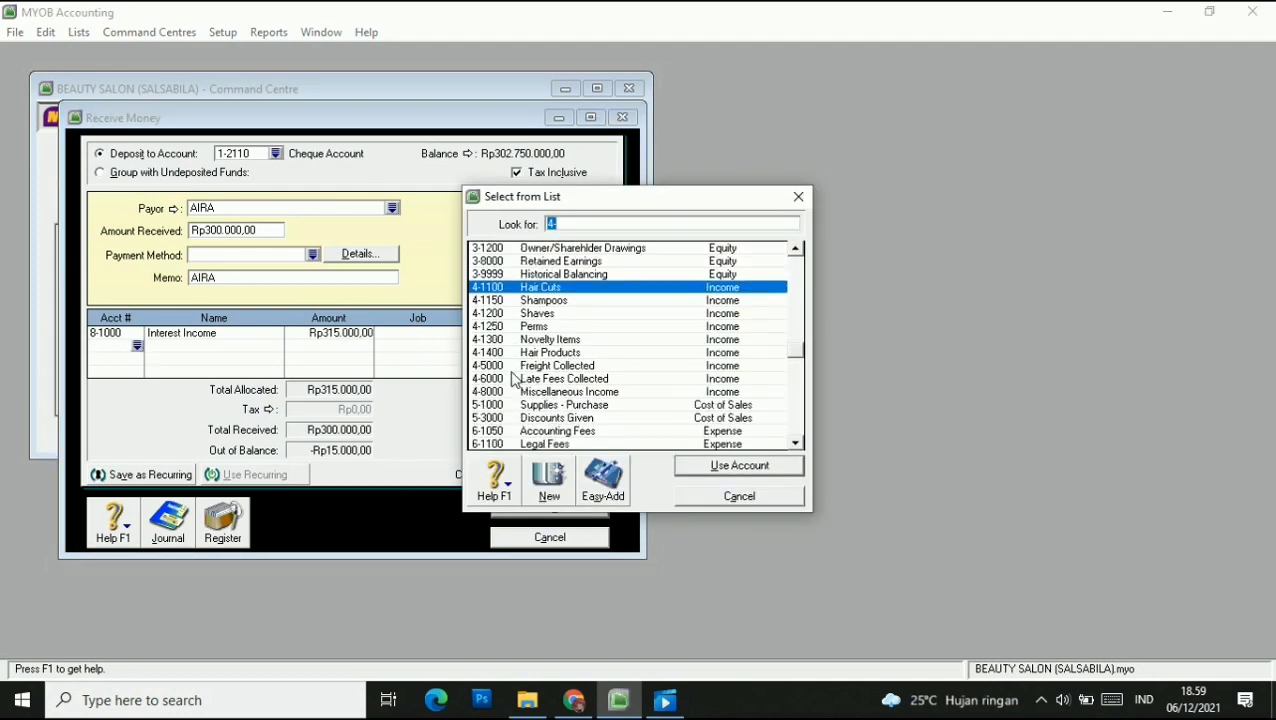
pyautogui.scroll(-1, 512, 380)
pyautogui.click(510, 444)
pyautogui.click(697, 465)
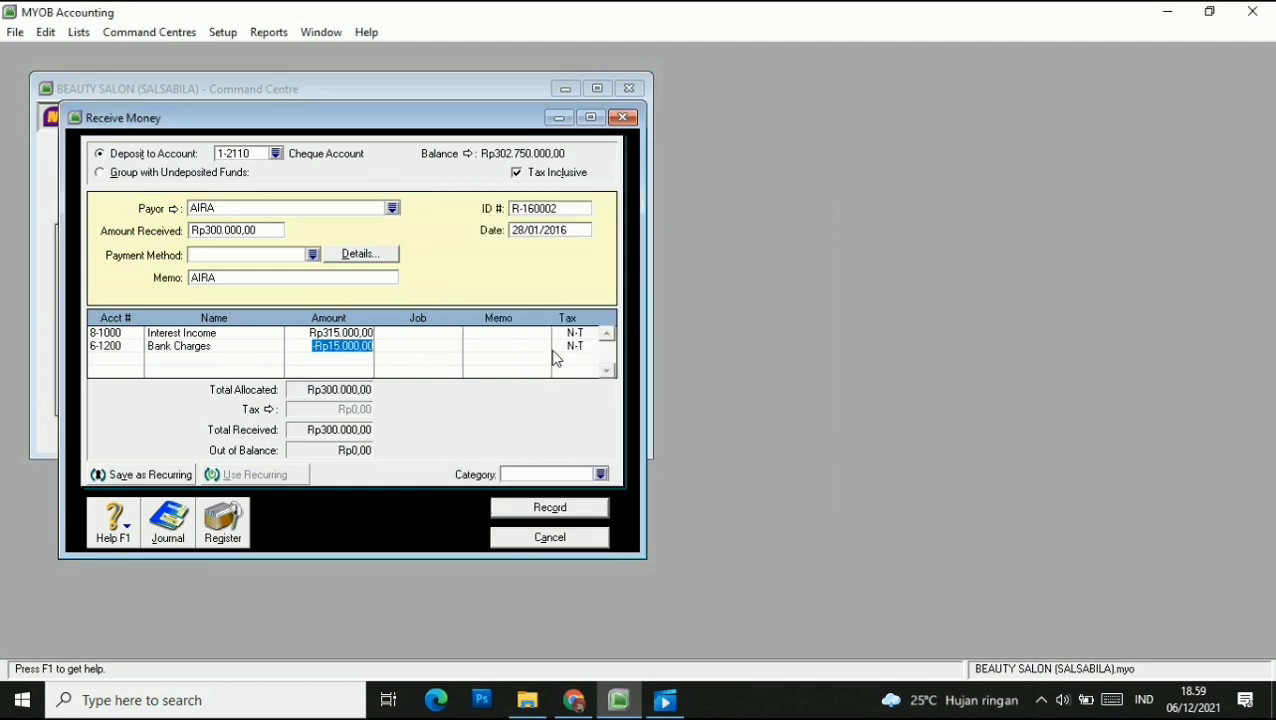
pyautogui.click(601, 474)
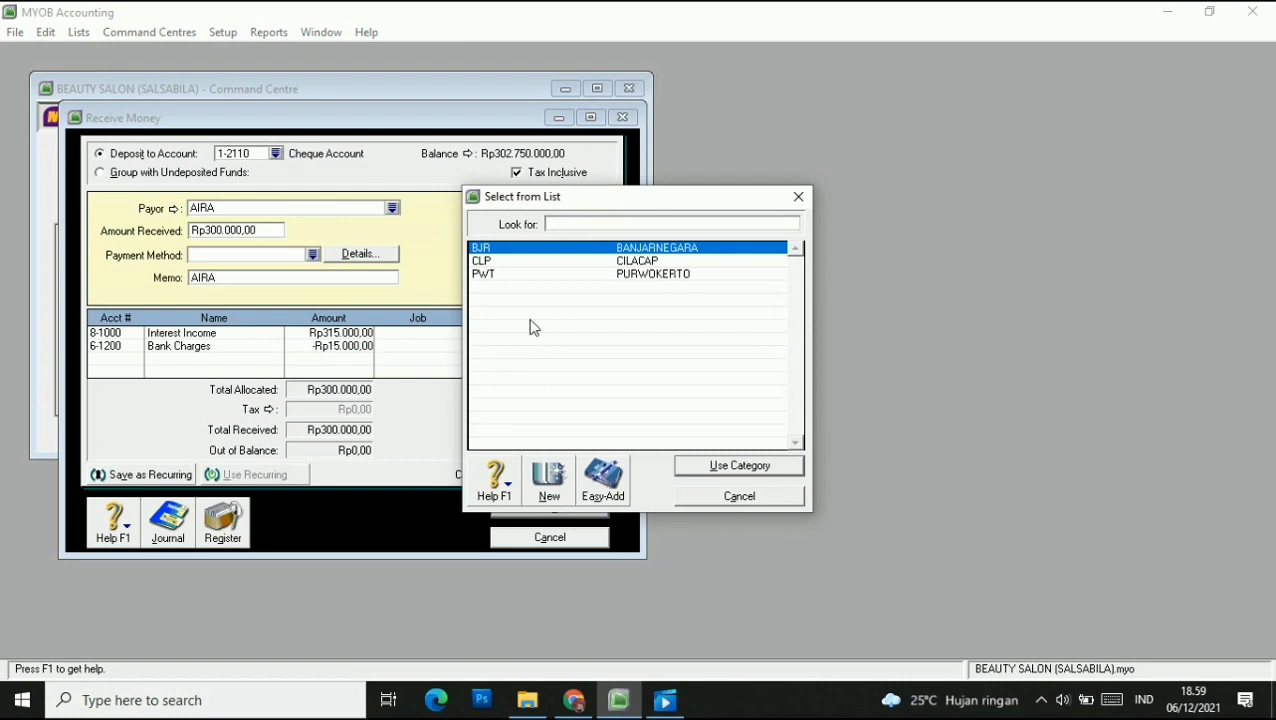
pyautogui.click(612, 262)
pyautogui.click(741, 465)
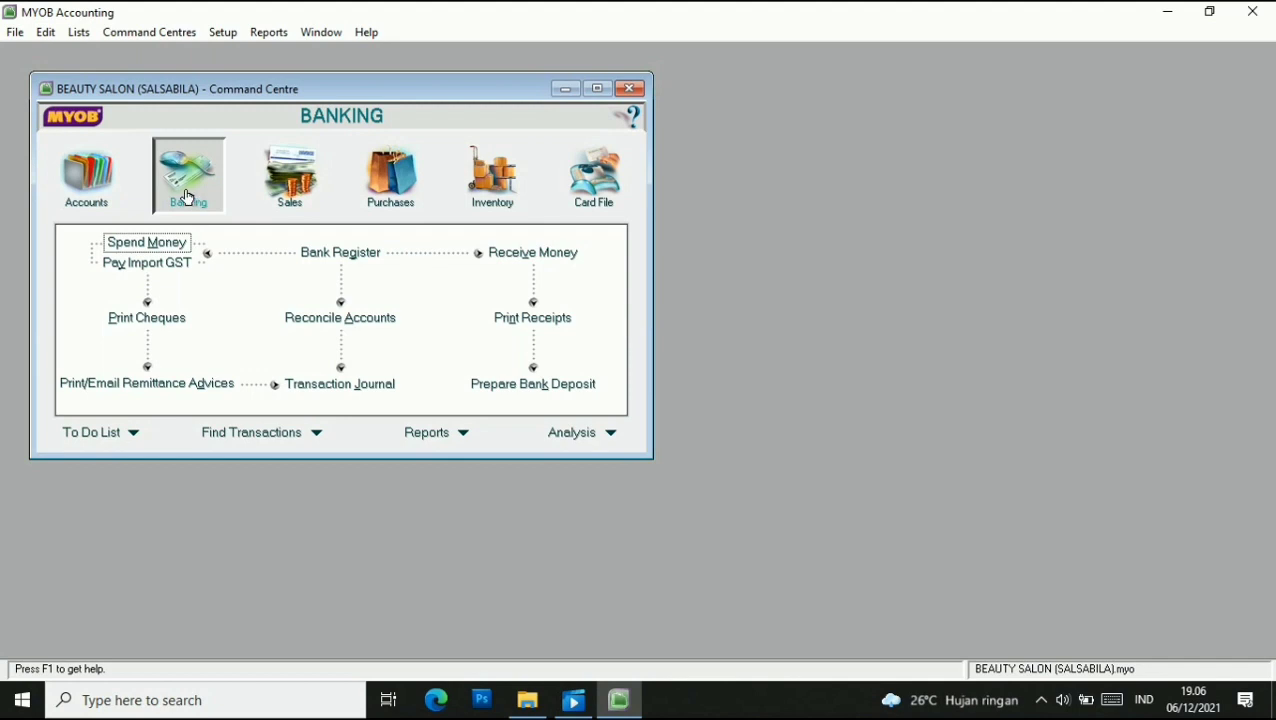
# Reconcile the Cheque Account 1-2110 against a bank statement dated 31/1/2016.
pyautogui.click(348, 318)
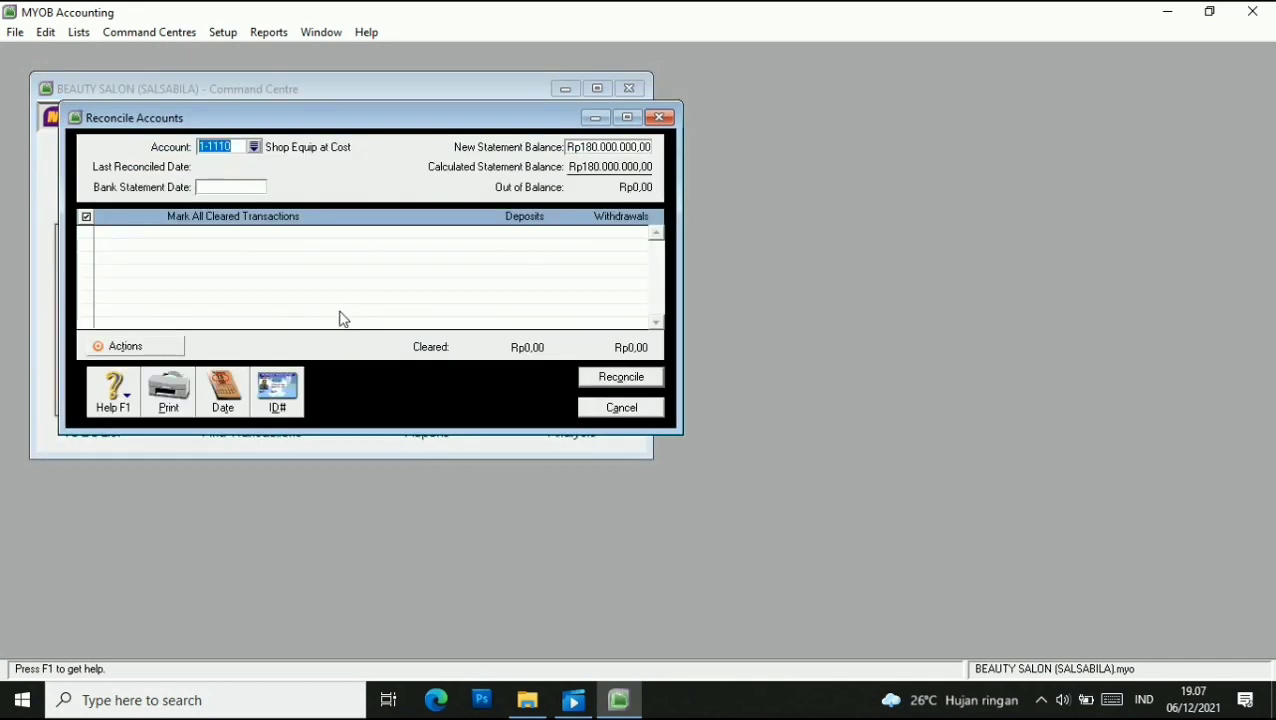
pyautogui.click(254, 148)
pyautogui.click(571, 302)
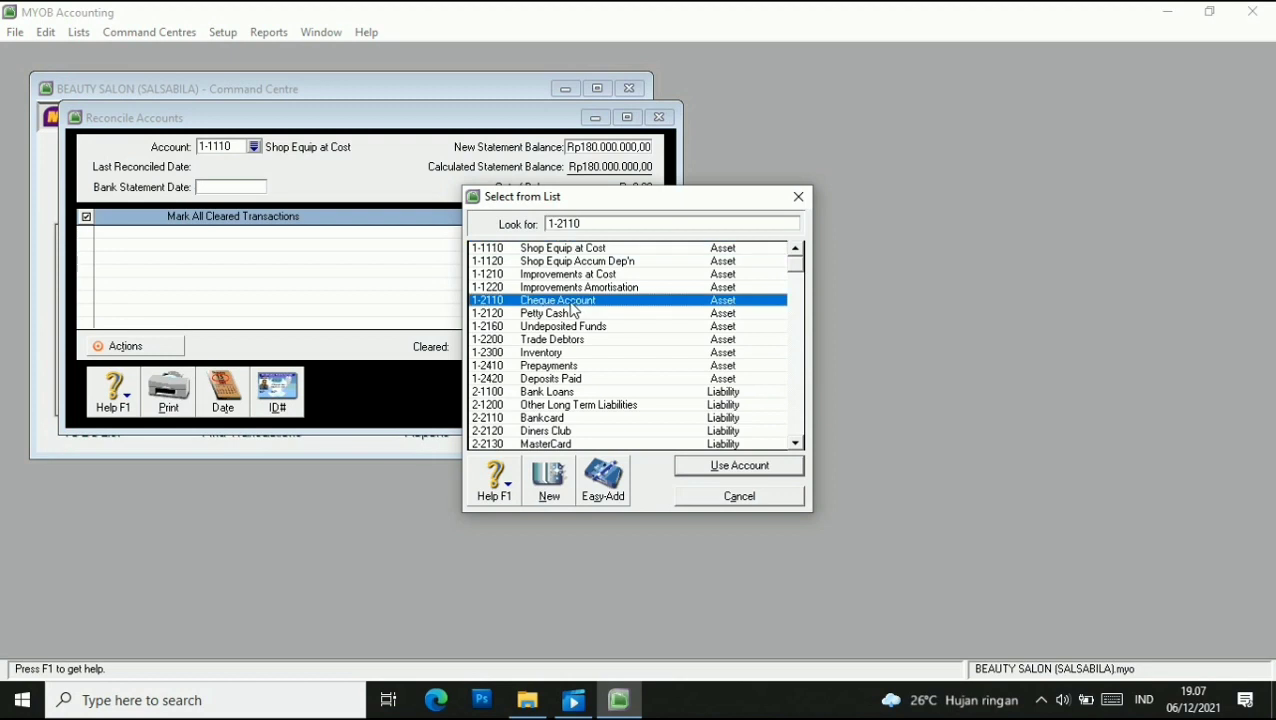
pyautogui.click(704, 466)
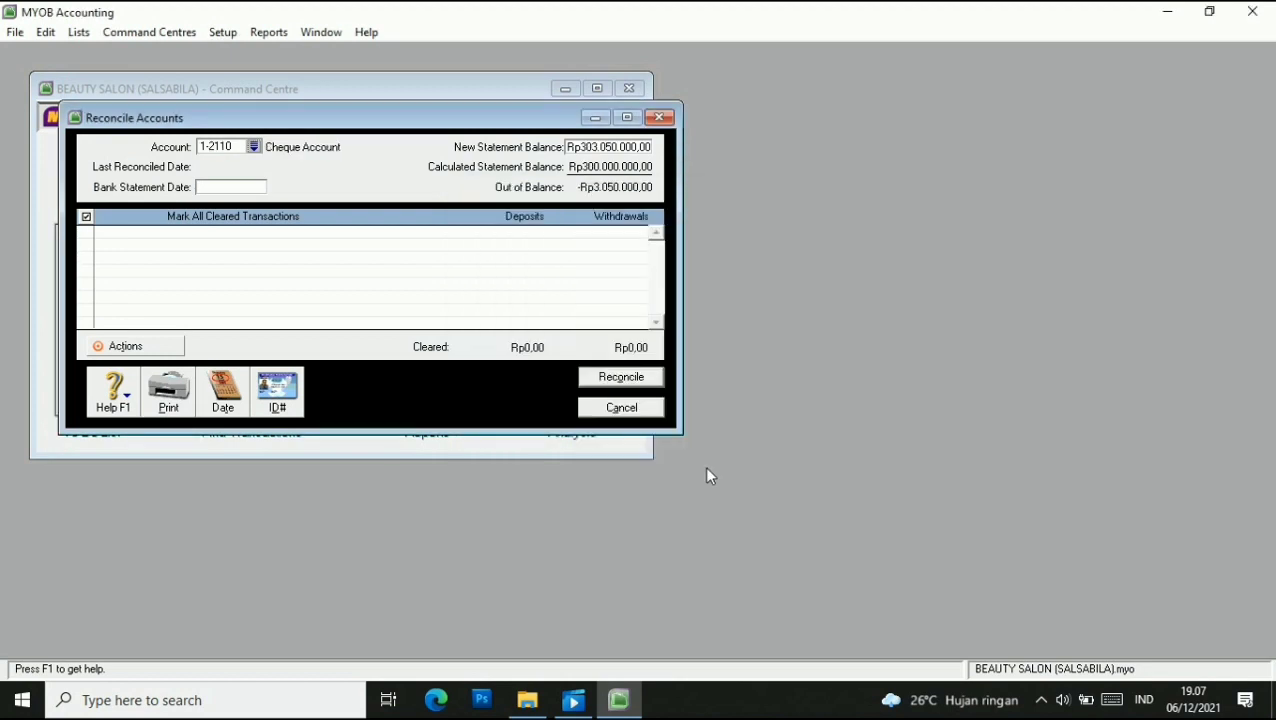
pyautogui.click(241, 188)
pyautogui.write('31/1/2016')
pyautogui.press('Tab')
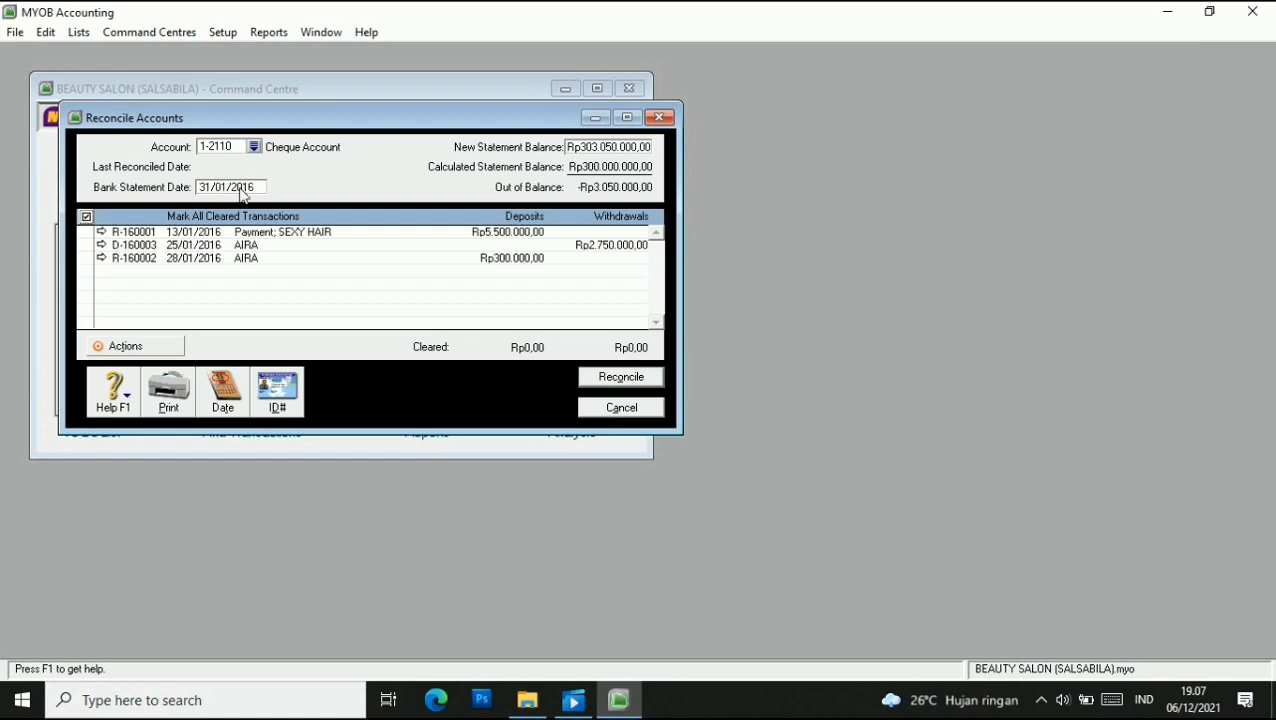
# Clear all three transactions, confirm the reconciliation and close the window.
pyautogui.click(85, 232)
pyautogui.click(85, 245)
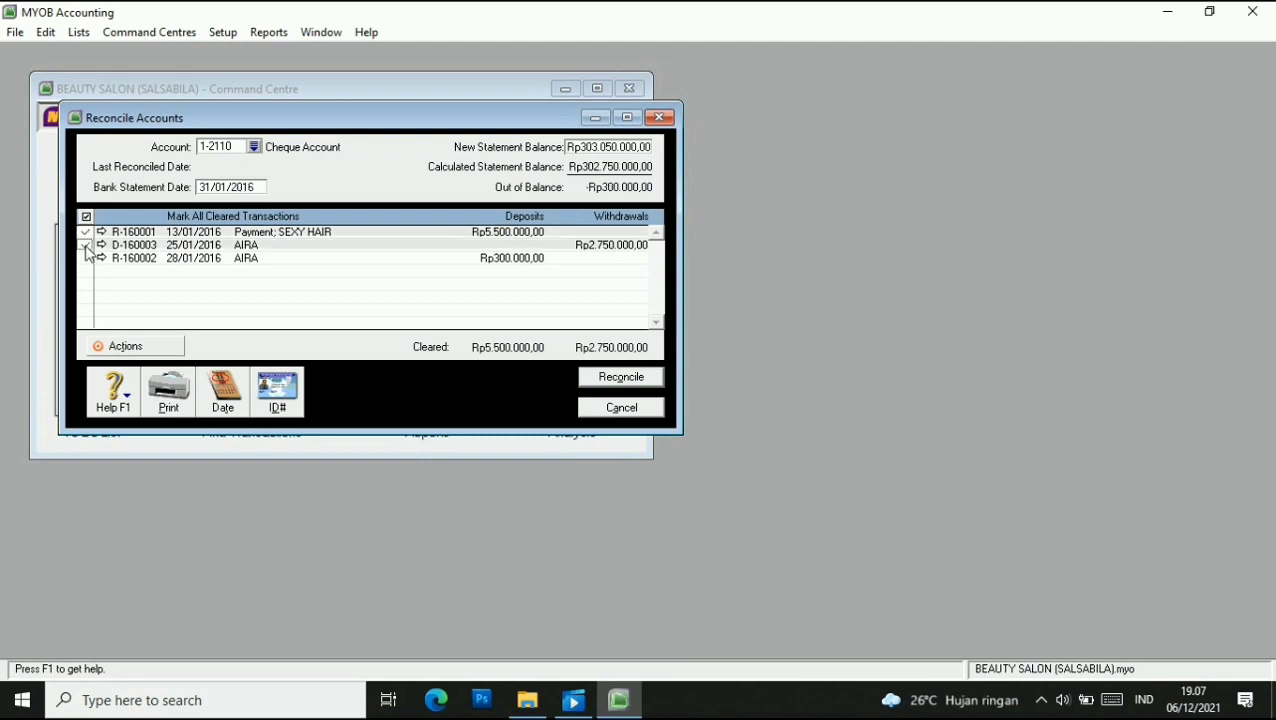
pyautogui.click(85, 258)
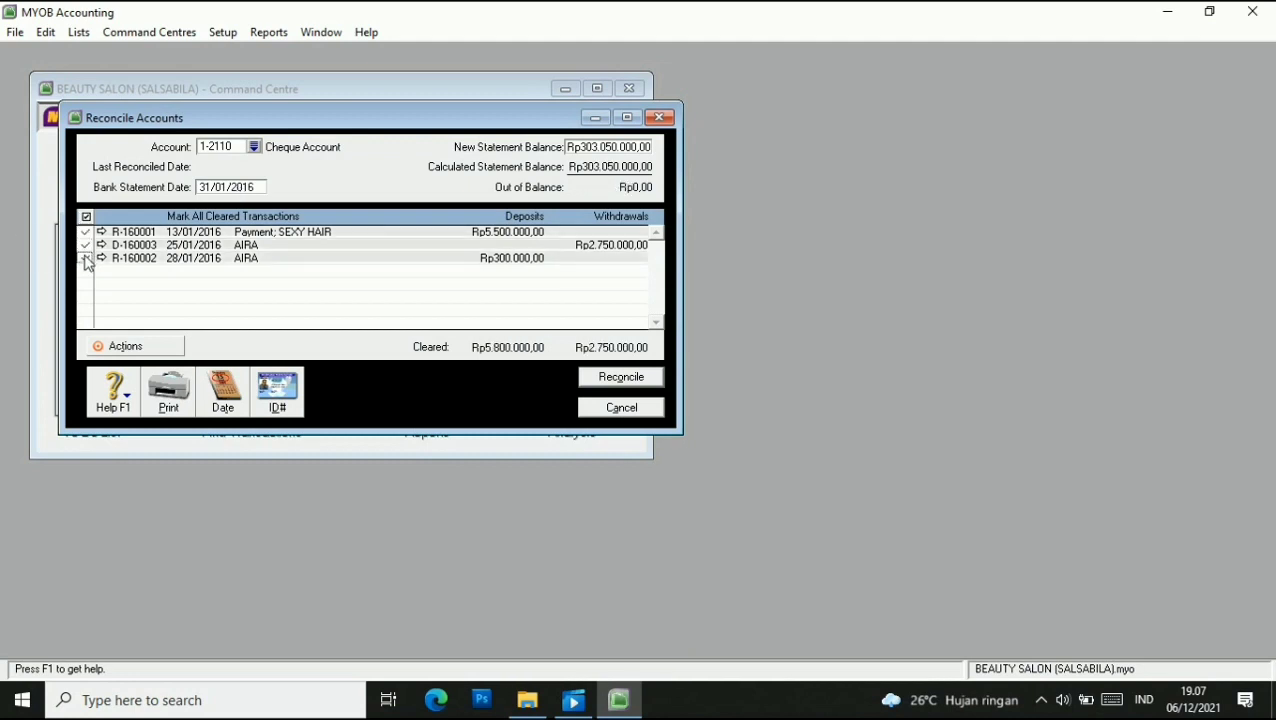
pyautogui.click(622, 379)
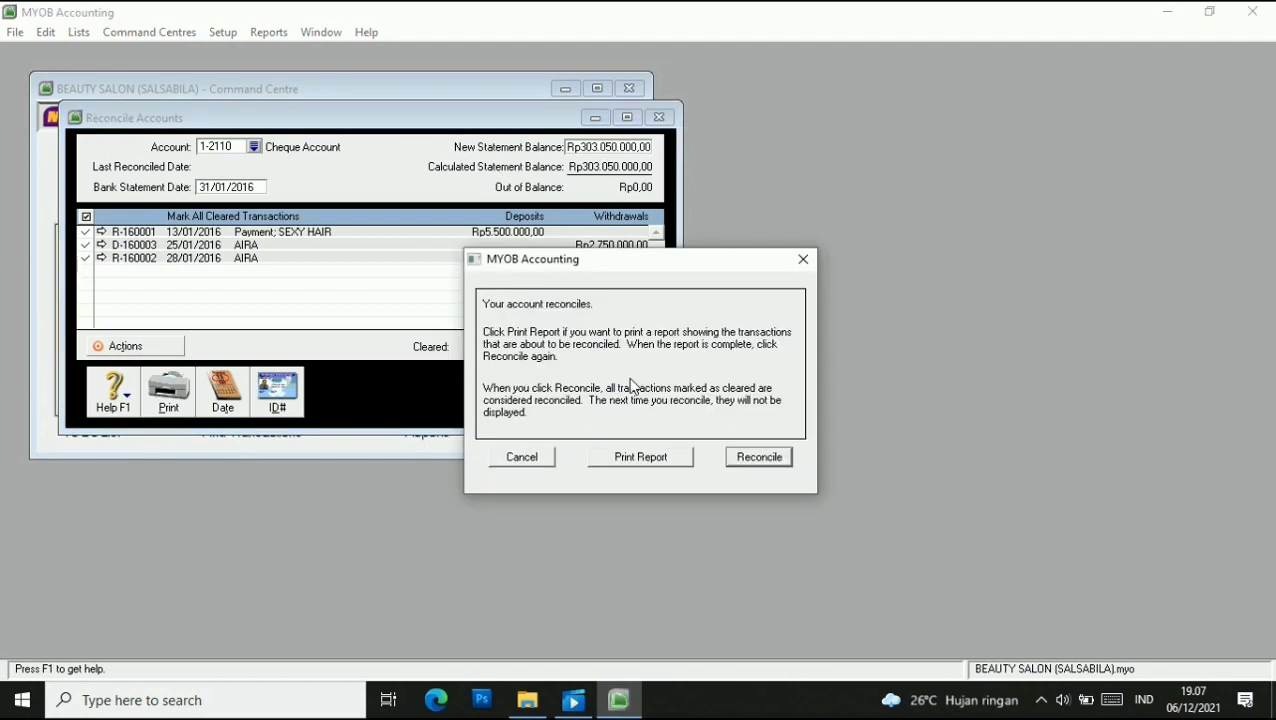
pyautogui.click(765, 458)
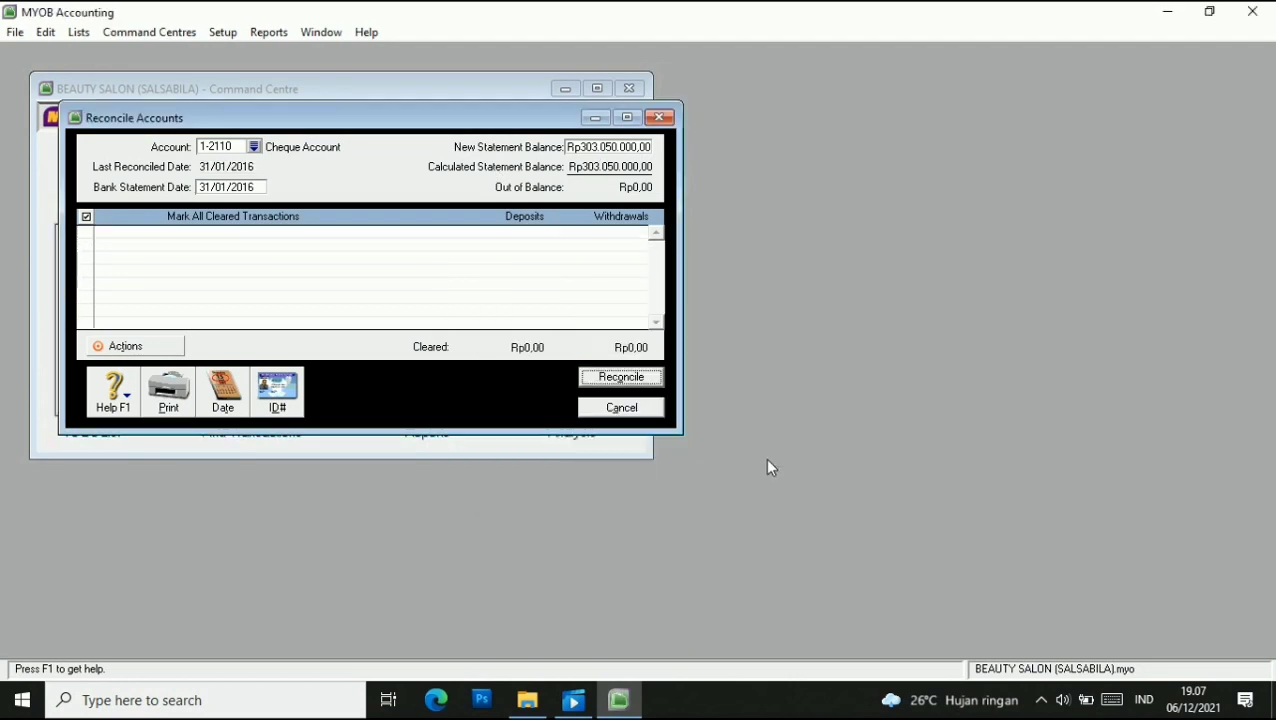
pyautogui.click(621, 408)
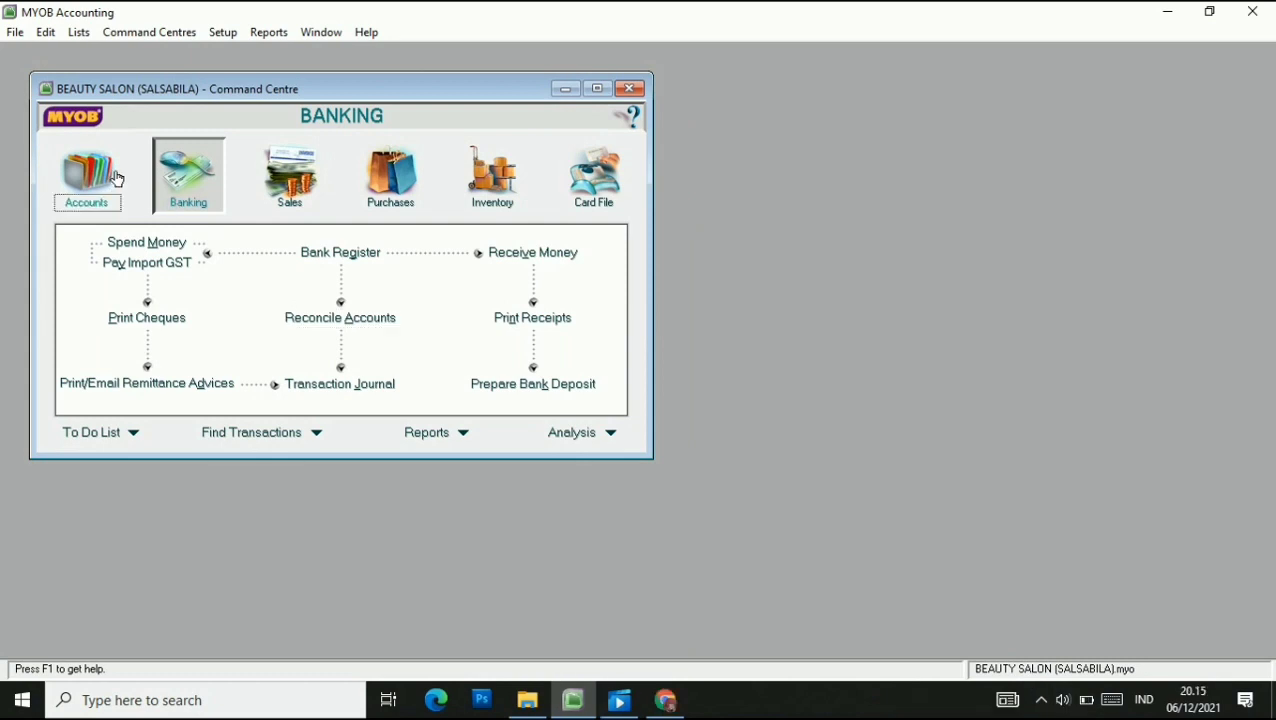
# Start general journal G-160001 dated 31/01/2016 with memo 'DEPRESIASI JANUARI'.
pyautogui.click(100, 177)
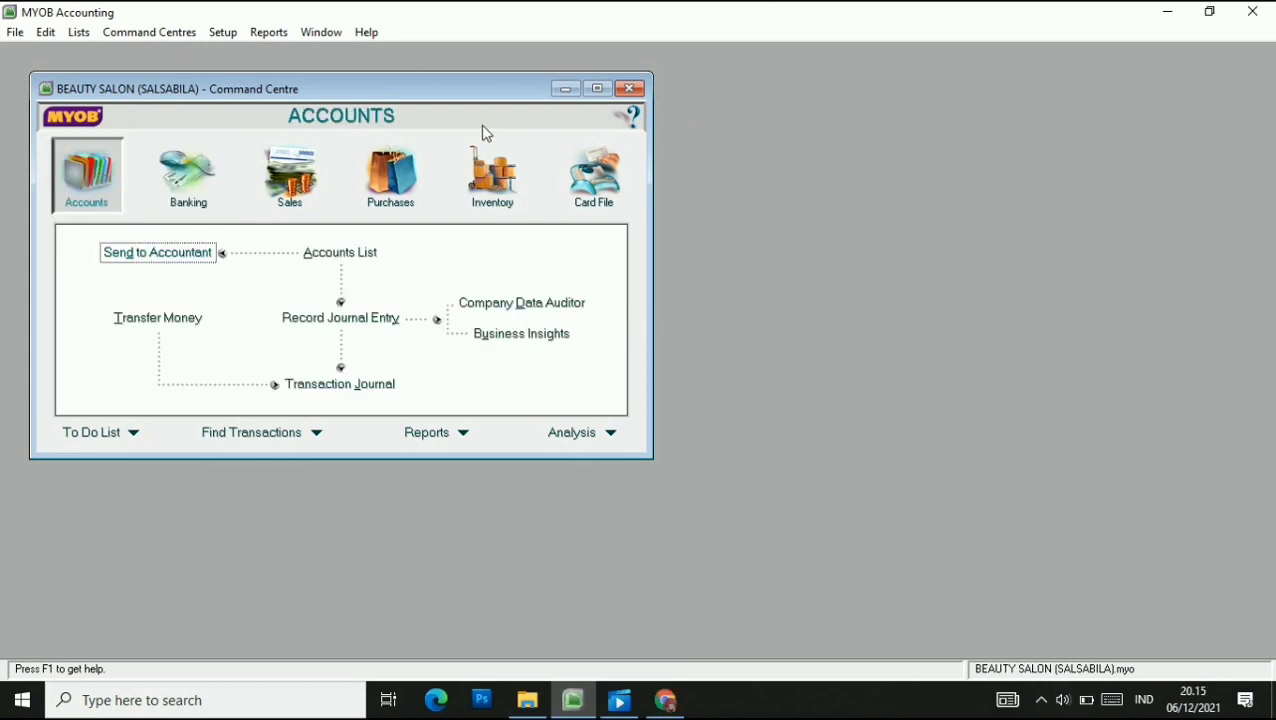
pyautogui.click(360, 323)
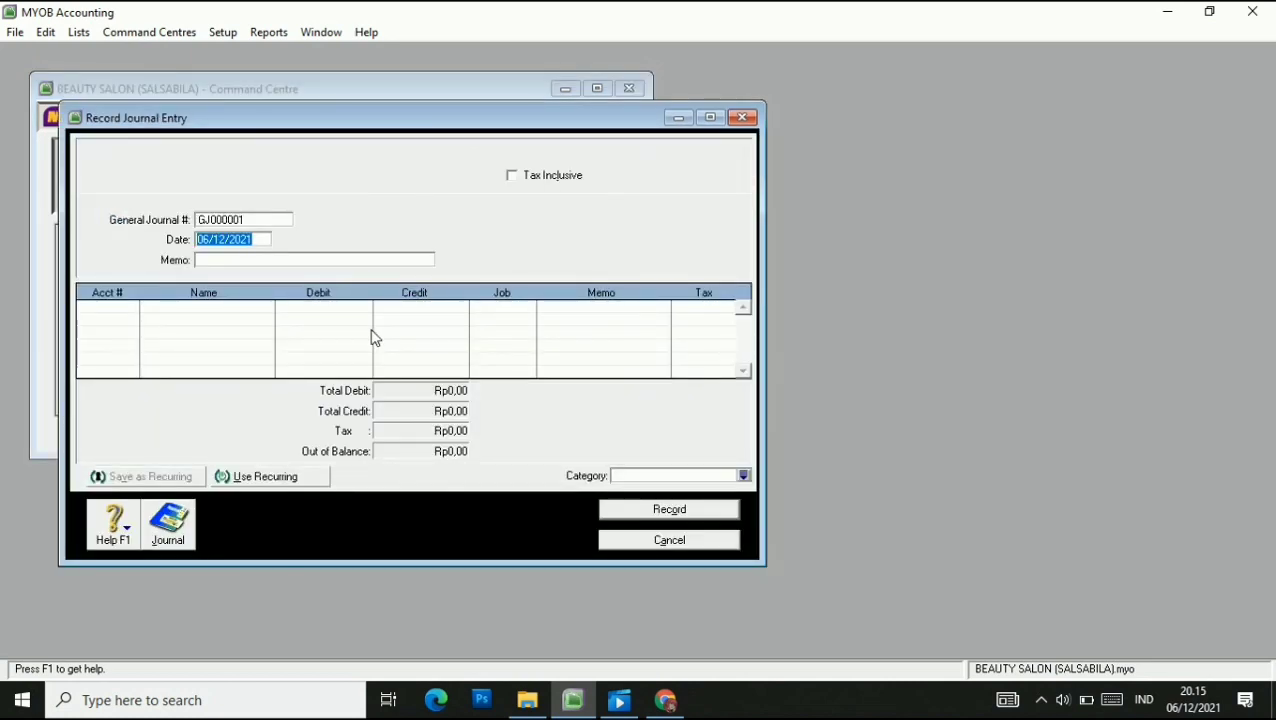
pyautogui.click(254, 222)
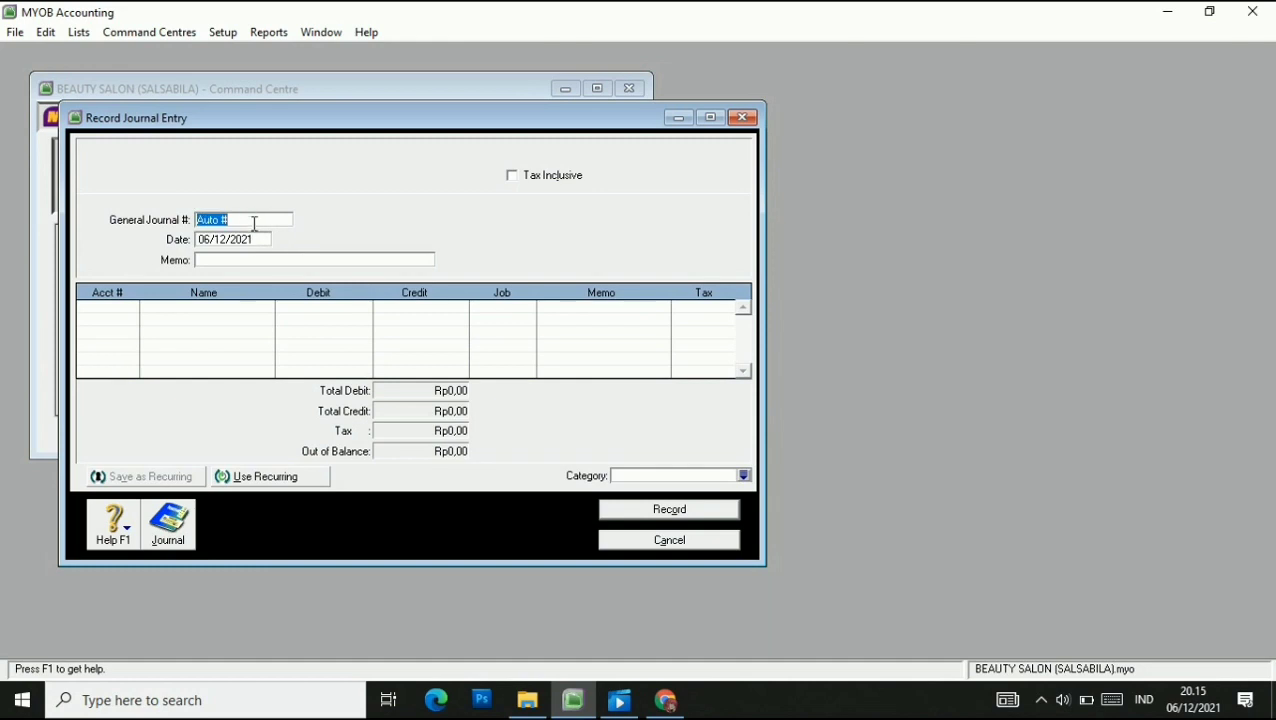
pyautogui.write('G-160001')
pyautogui.click(213, 240)
pyautogui.click(210, 240)
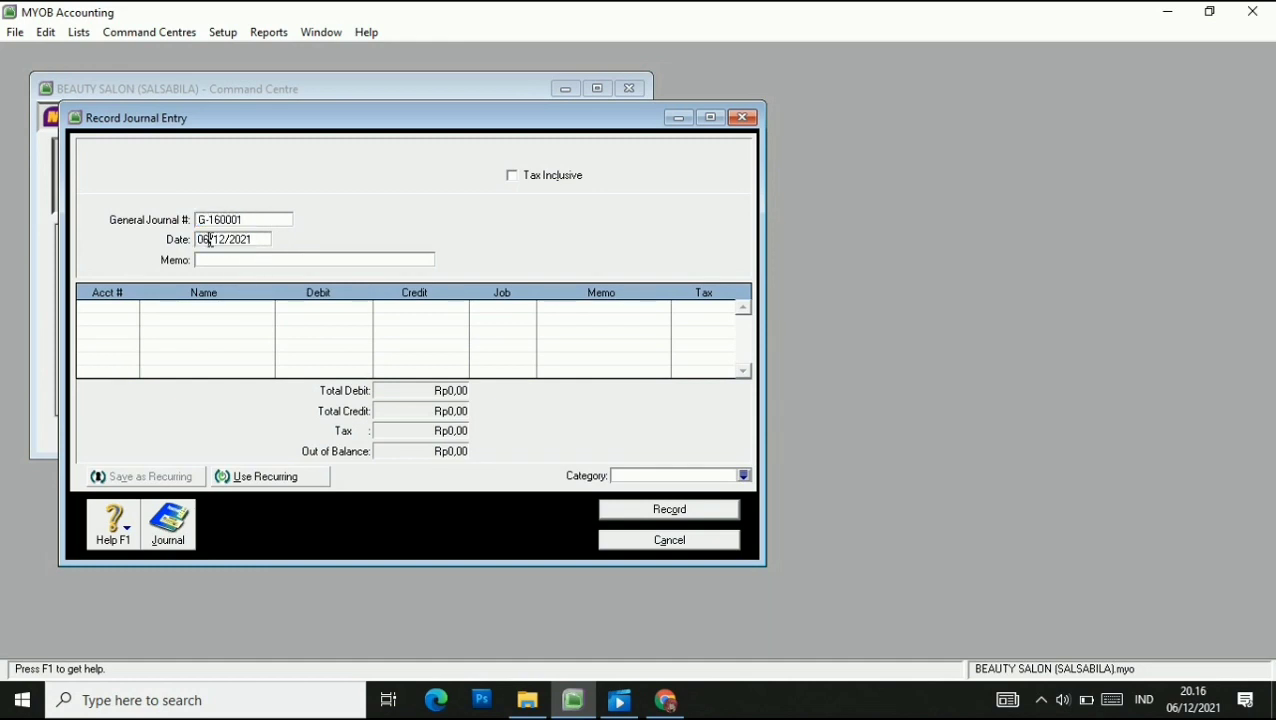
pyautogui.press('BackSpace')
pyautogui.press('BackSpace')
pyautogui.write('31')
pyautogui.press('Right')
pyautogui.press('Right')
pyautogui.press('Right')
pyautogui.press('BackSpace')
pyautogui.press('BackSpace')
pyautogui.press('BackSpace')
pyautogui.write('16')
pyautogui.click(230, 264)
pyautogui.write('DEPRESIASI JANUAR')
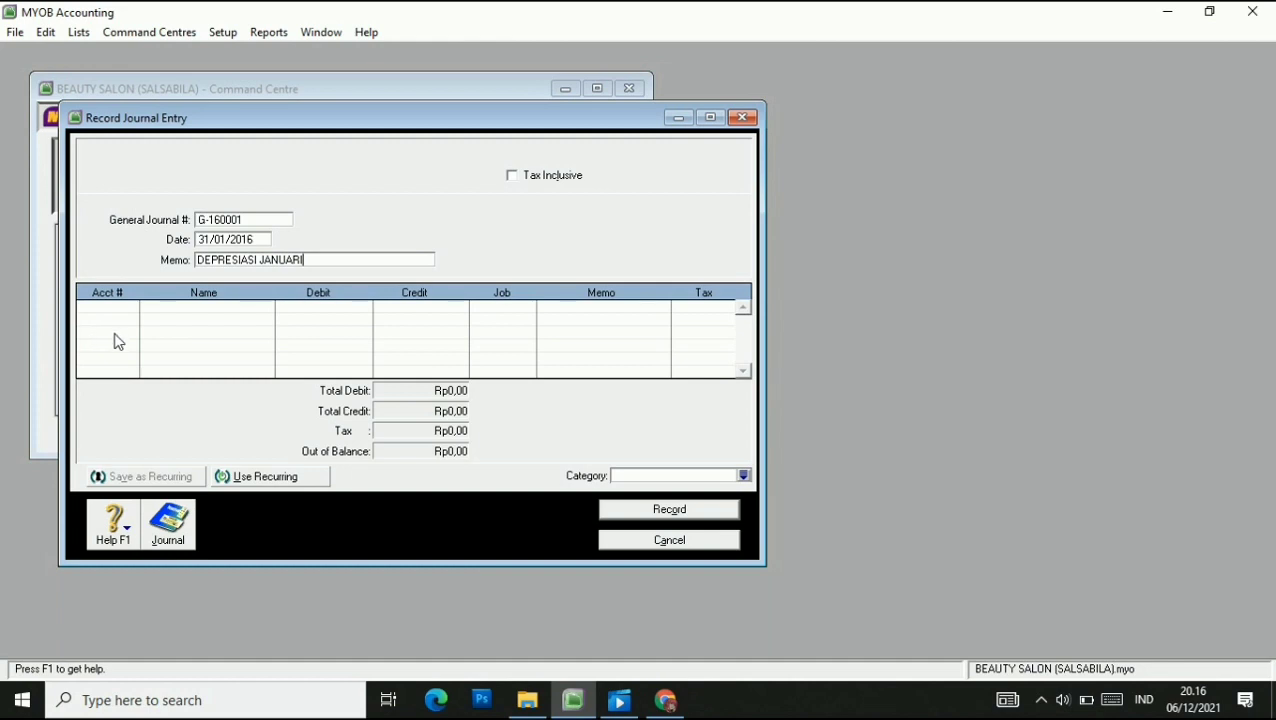
# Debit 1-1110 Shop Equip at Cost Rp120.000 and credit 1-1120 Shop Equip Accum Dep'n Rp120.000.
pyautogui.click(111, 307)
pyautogui.click(130, 307)
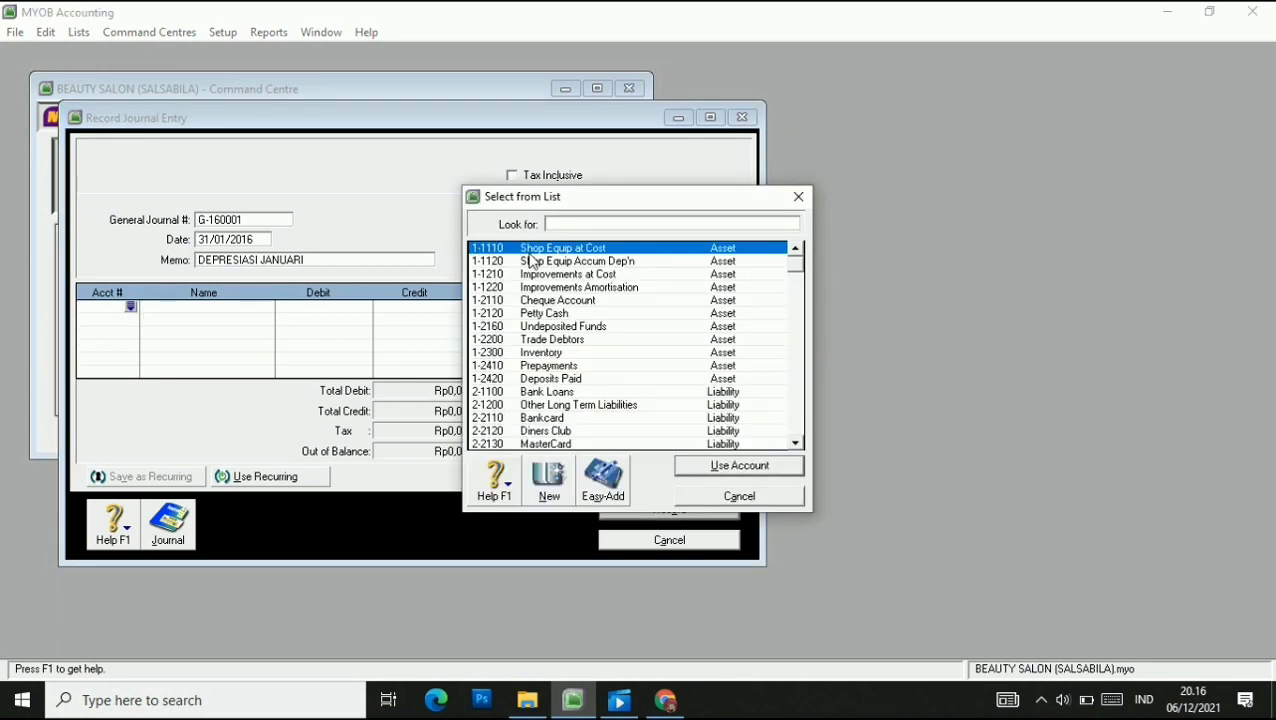
pyautogui.write('1-1110')
pyautogui.click(720, 466)
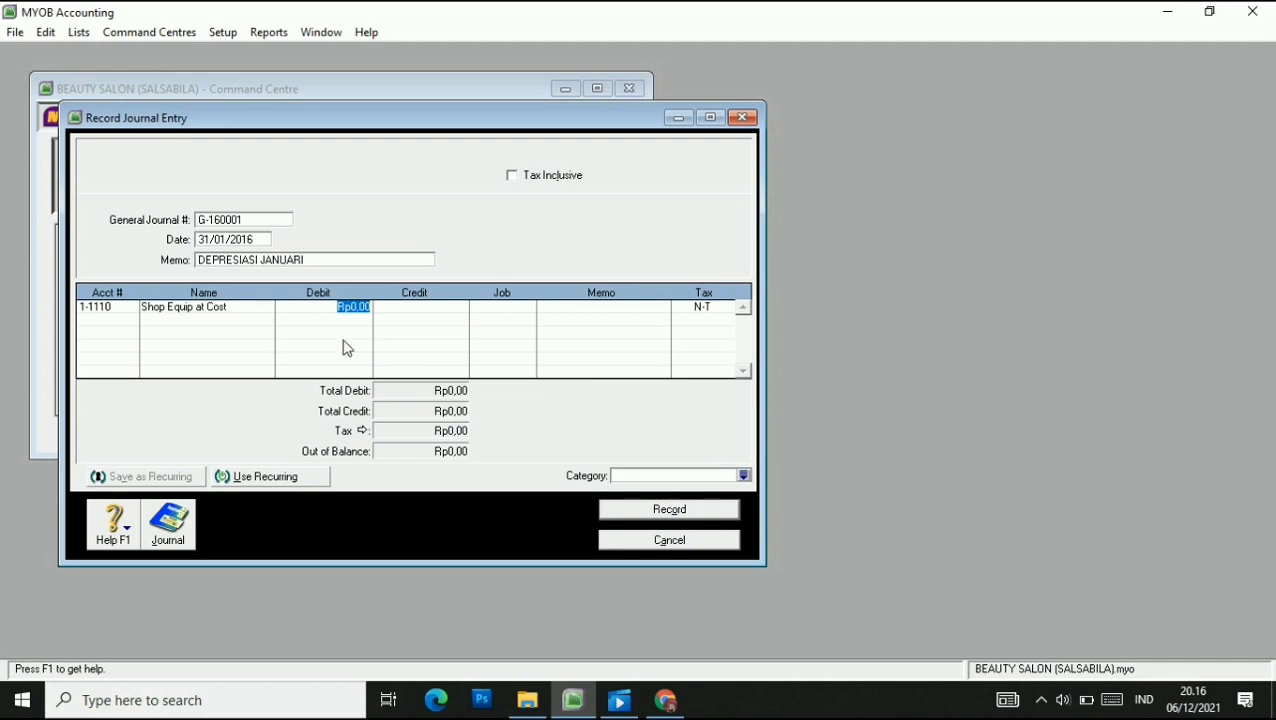
pyautogui.write('120000')
pyautogui.click(118, 319)
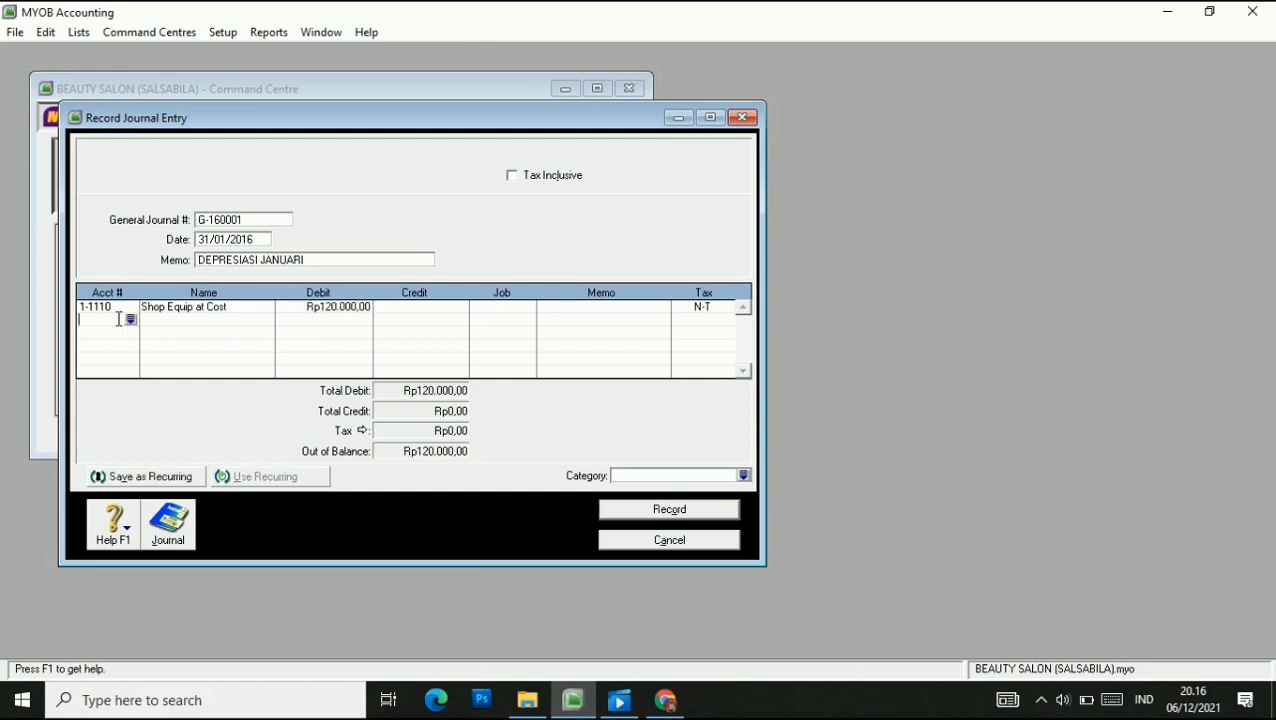
pyautogui.click(130, 319)
pyautogui.click(618, 261)
pyautogui.click(714, 470)
pyautogui.click(426, 322)
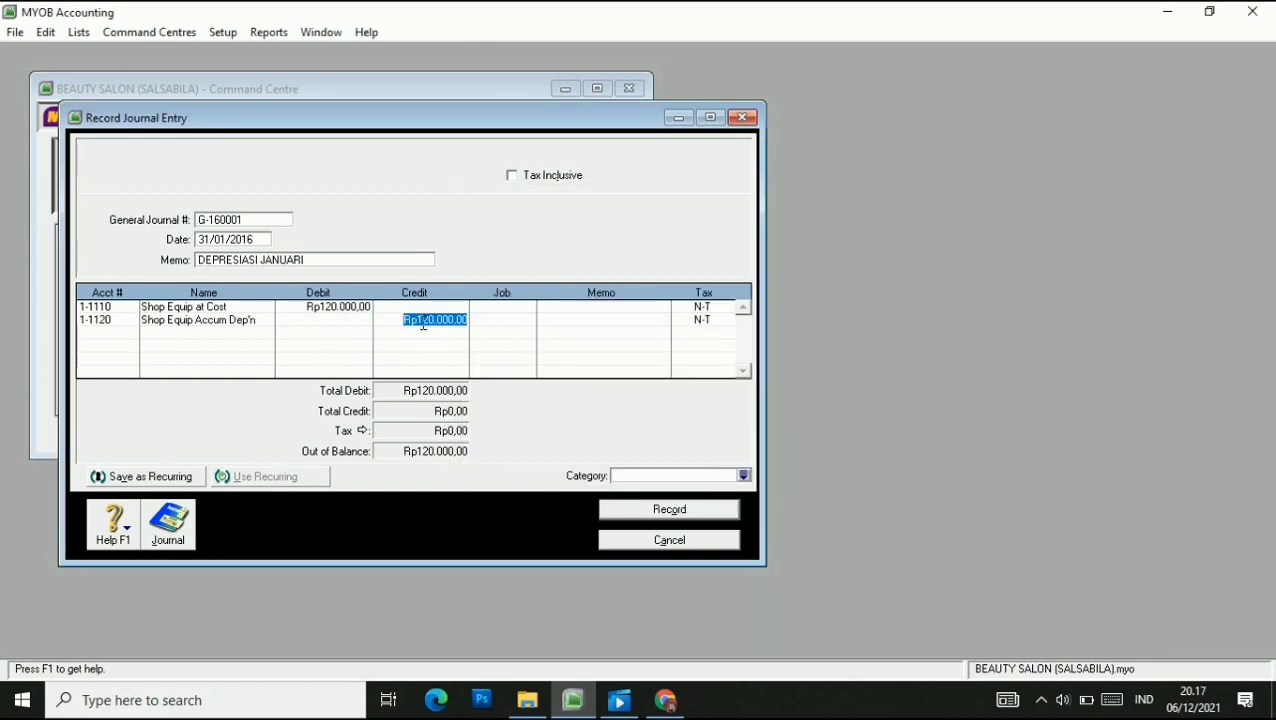
pyautogui.click(490, 319)
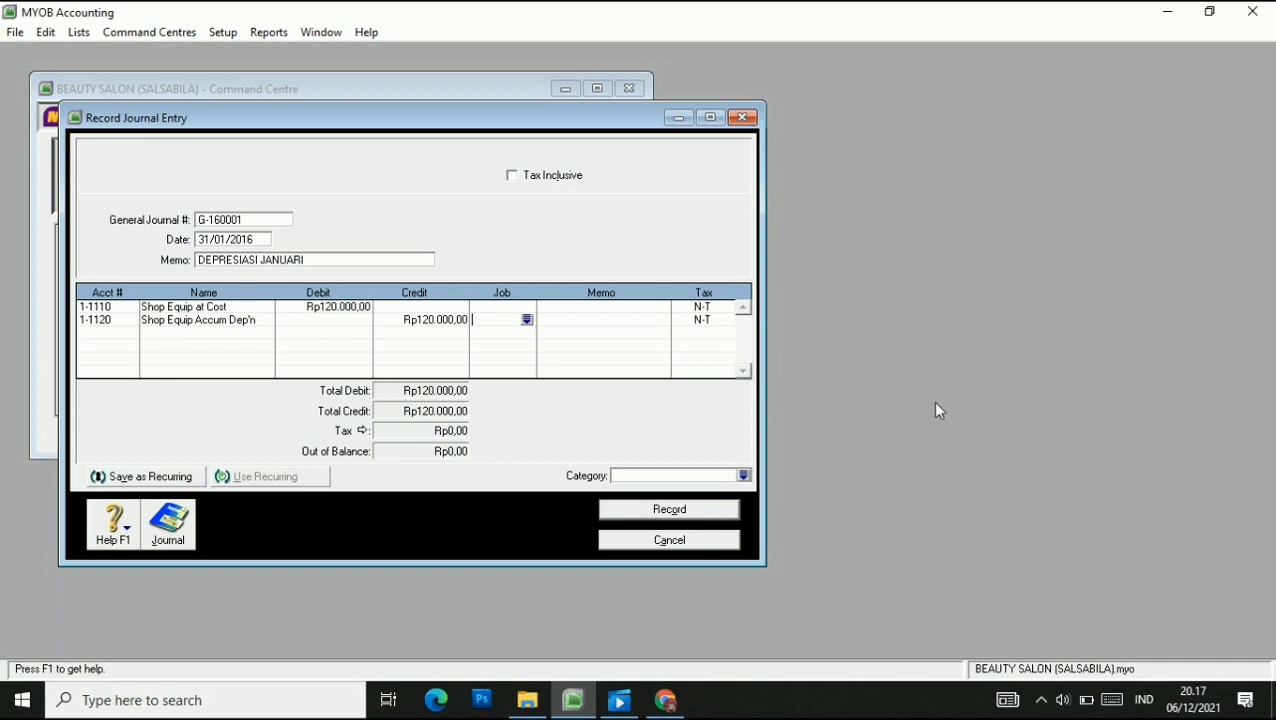
# Assign category BJR to the journal and save it as recurring.
pyautogui.click(744, 475)
pyautogui.click(640, 247)
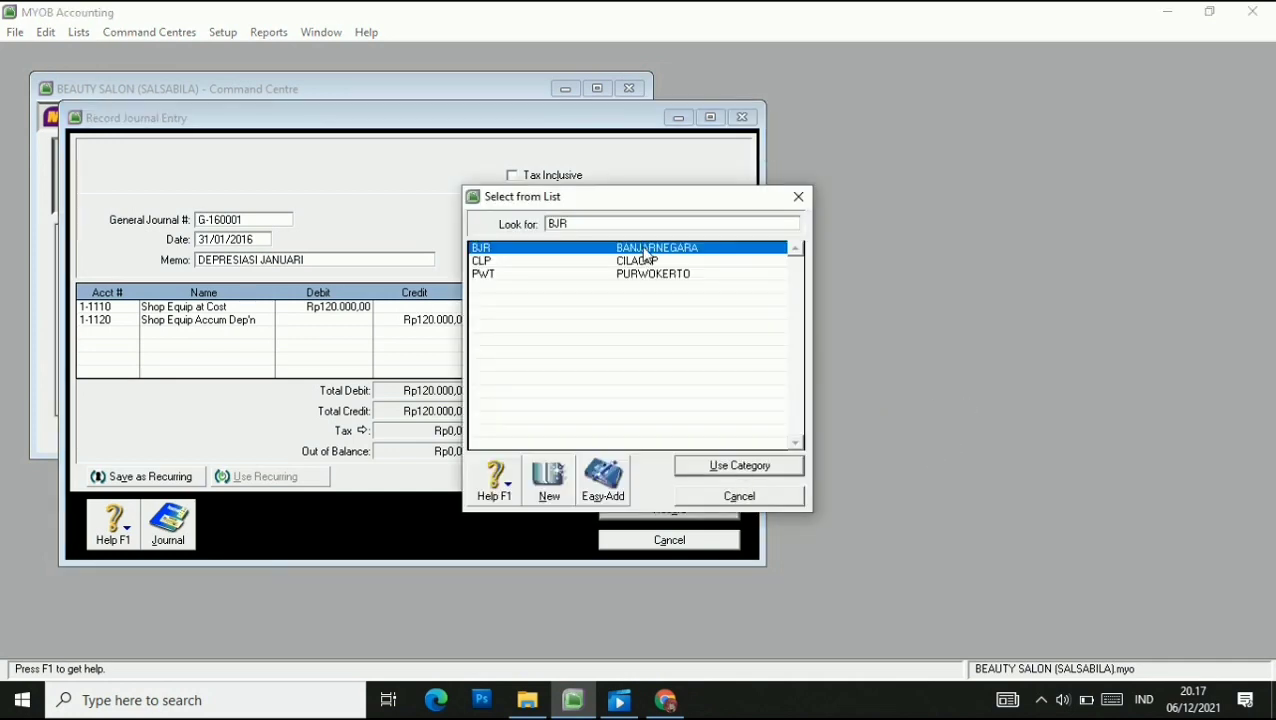
pyautogui.click(740, 468)
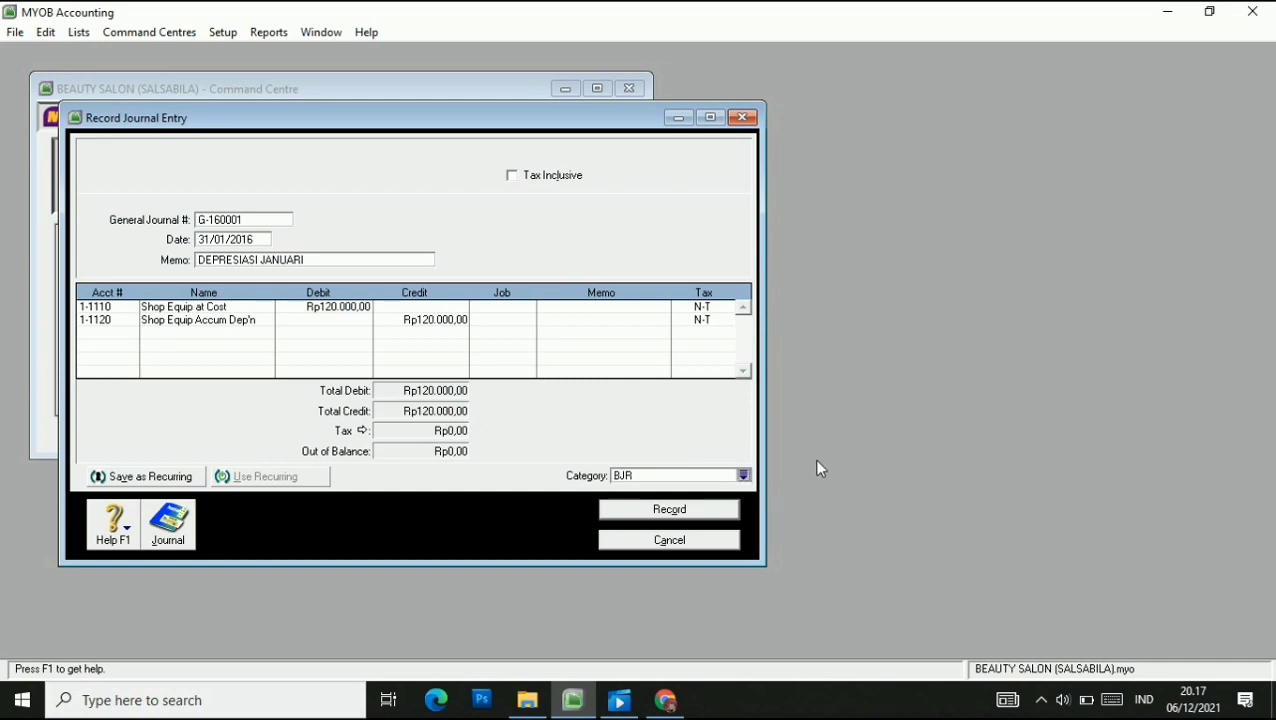
pyautogui.click(145, 477)
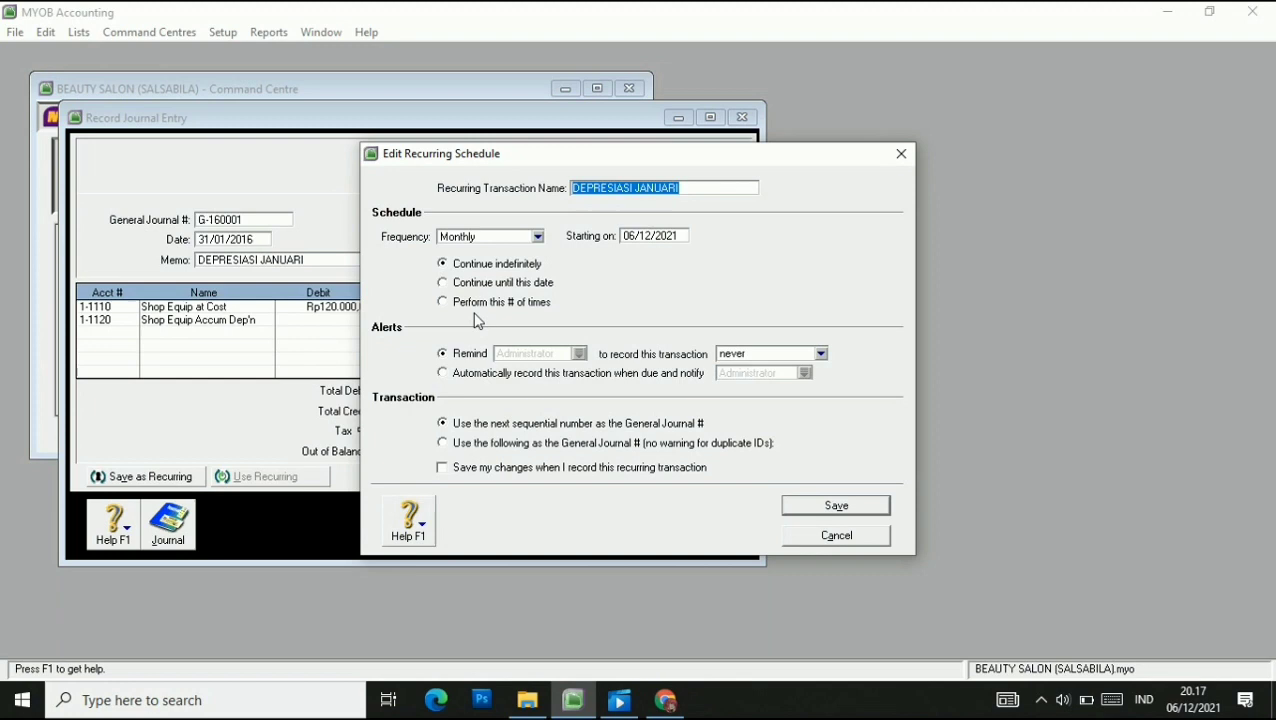
# Set the recurring schedule start date to 29/2/2016, save it, and record the journal.
pyautogui.click(673, 237)
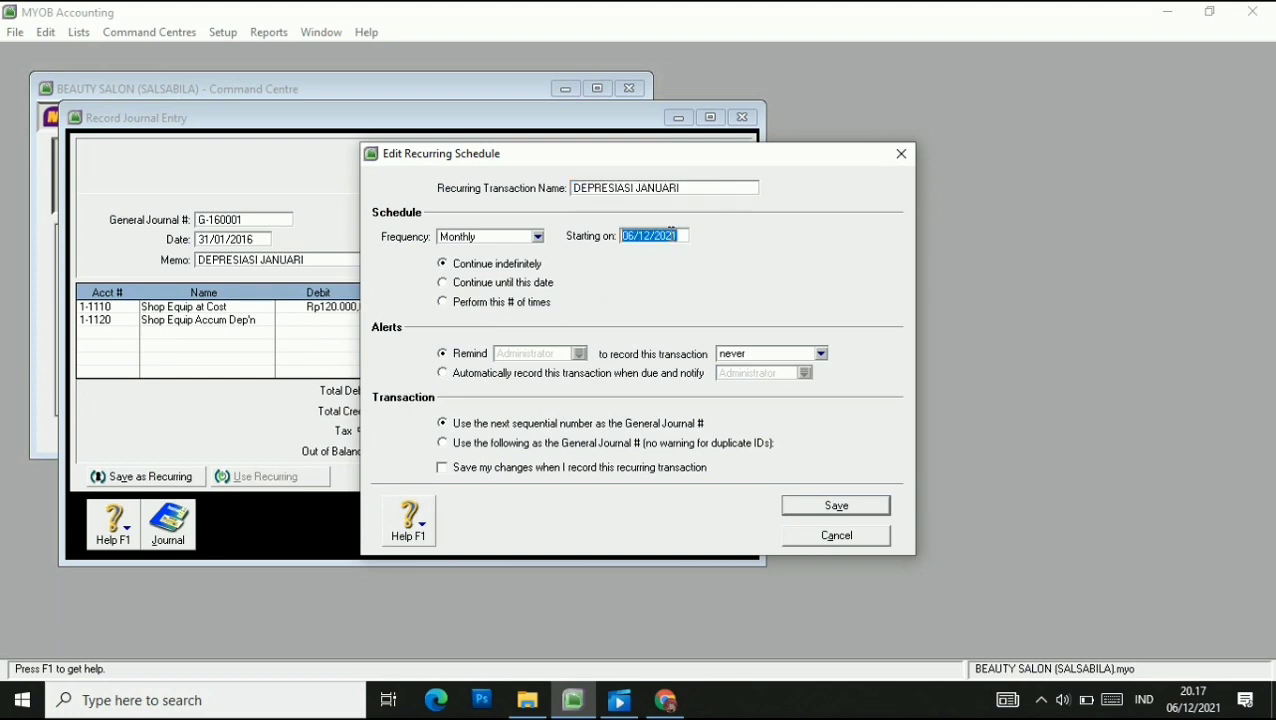
pyautogui.click(638, 237)
pyautogui.press('BackSpace')
pyautogui.press('BackSpace')
pyautogui.write('29')
pyautogui.press('BackSpace')
pyautogui.press('BackSpace')
pyautogui.write('2')
pyautogui.press('BackSpace')
pyautogui.press('BackSpace')
pyautogui.write('16')
pyautogui.click(835, 506)
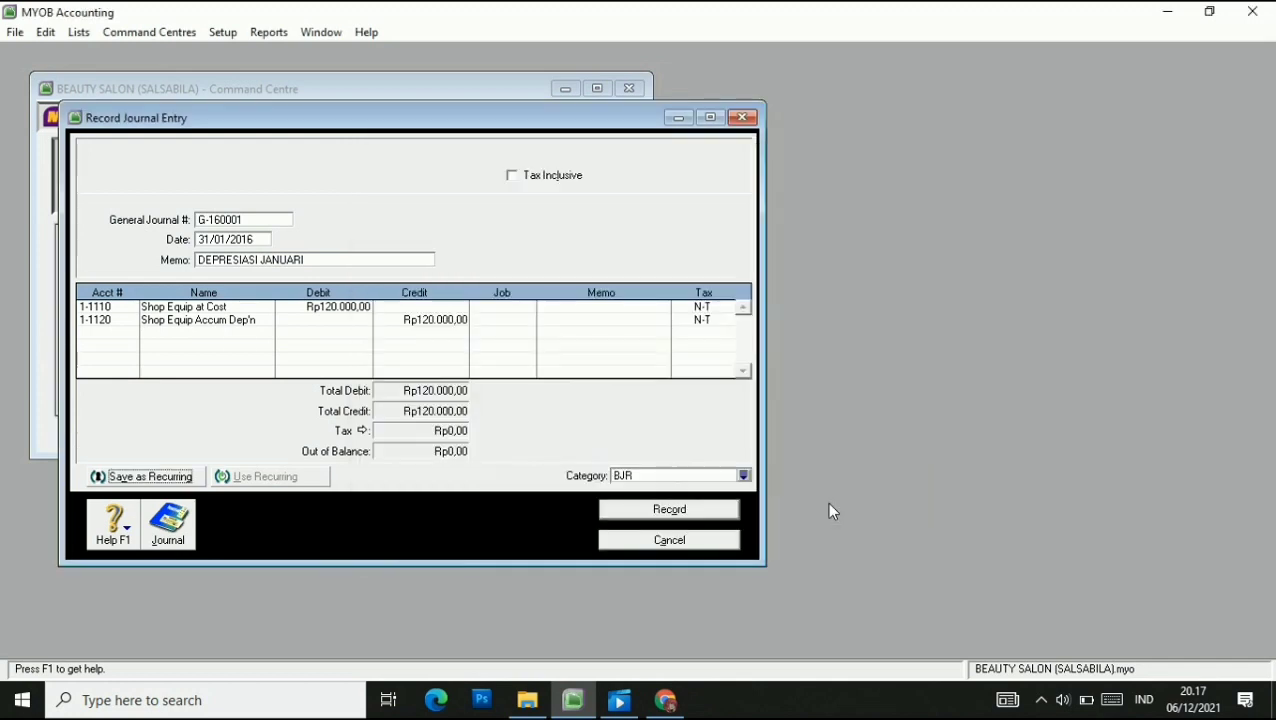
pyautogui.click(683, 512)
pyautogui.click(78, 32)
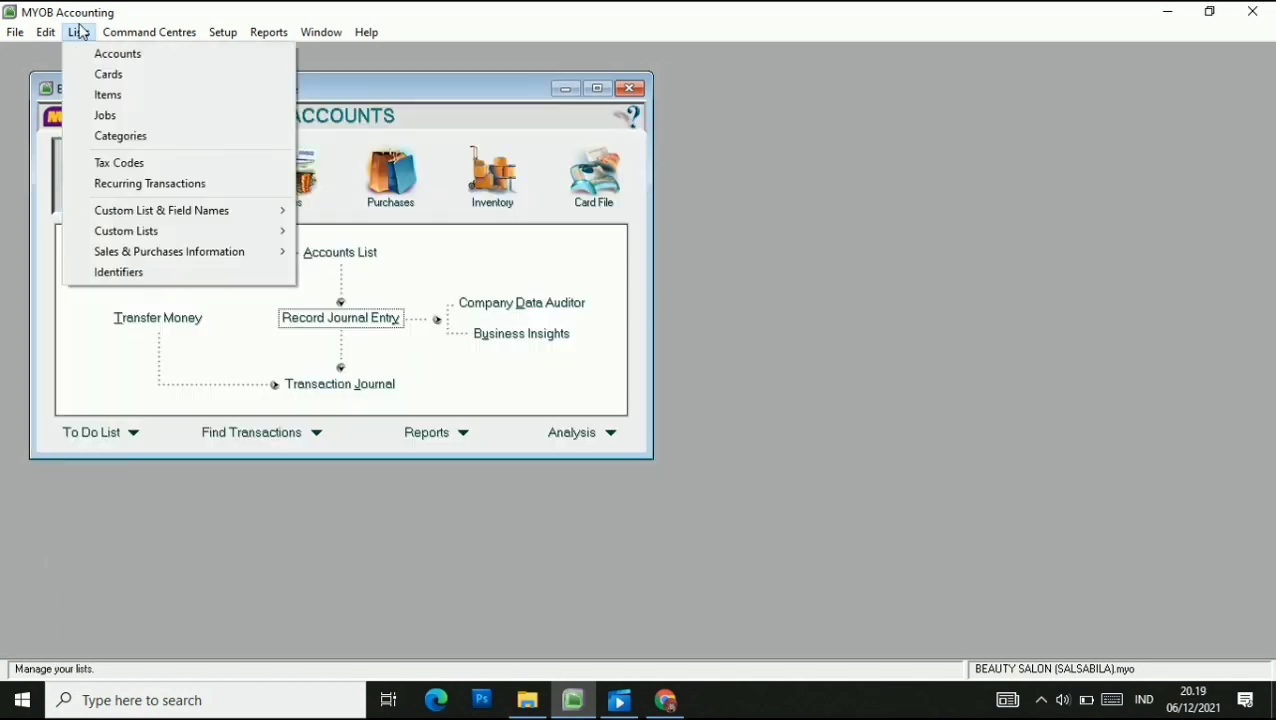
# Use the DEPRESIASI JANUARI recurring journal as G-160003, dated 29/02/2016, memo DEPRESIASI FEBRUARI.
pyautogui.click(150, 183)
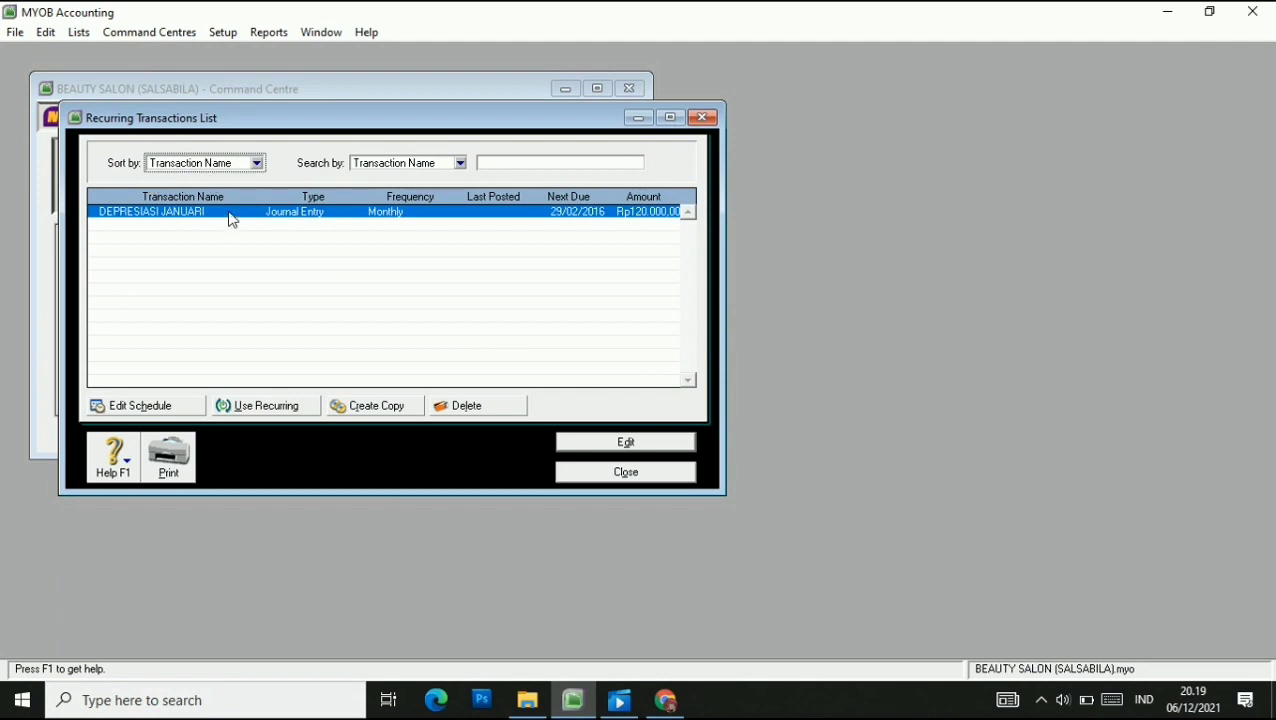
pyautogui.click(233, 410)
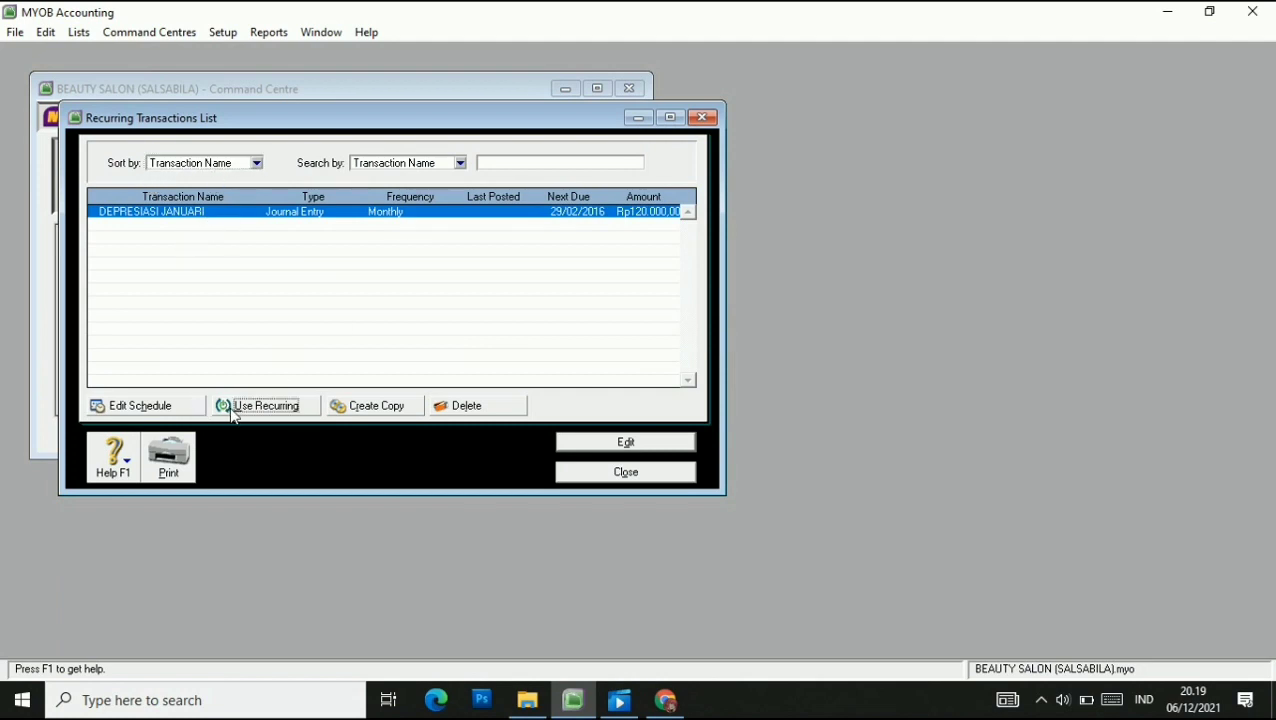
pyautogui.click(284, 247)
pyautogui.write('G')
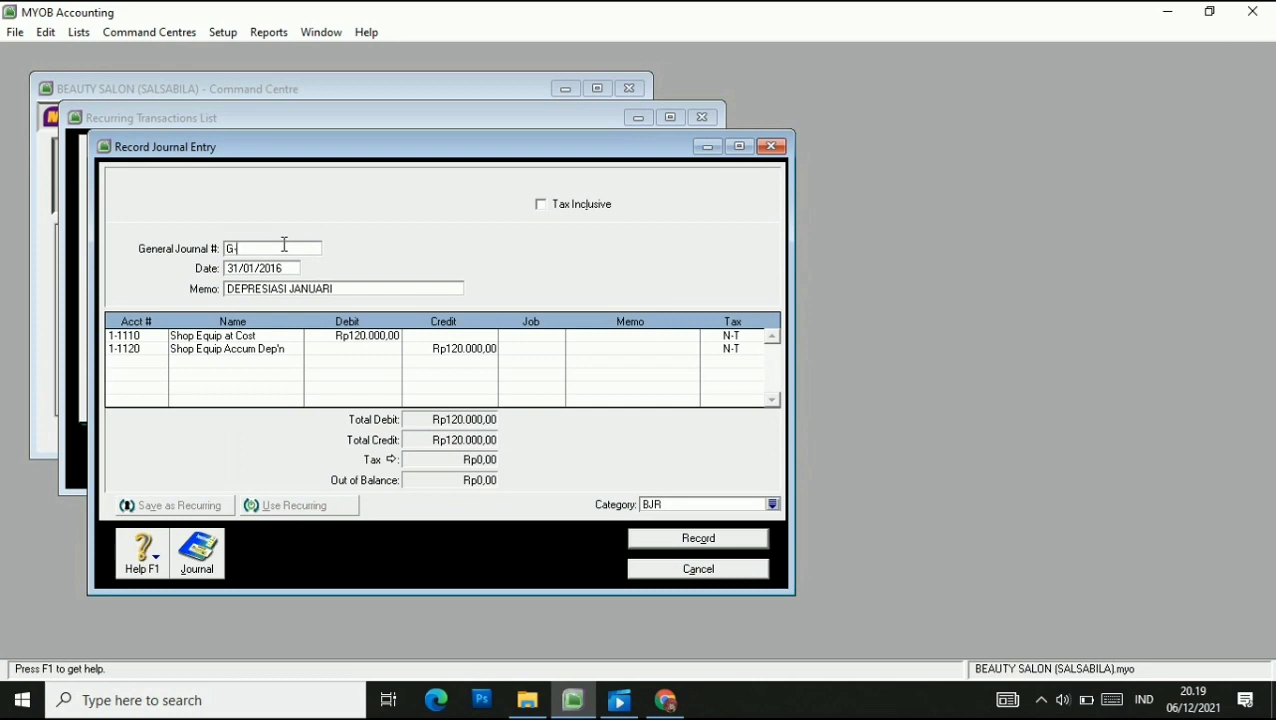
pyautogui.write('-160003')
pyautogui.click(242, 267)
pyautogui.click(235, 266)
pyautogui.press('BackSpace')
pyautogui.press('BackSpace')
pyautogui.write('29')
pyautogui.press('BackSpace')
pyautogui.write('2')
pyautogui.click(340, 291)
pyautogui.click(340, 291)
pyautogui.press('BackSpace')
pyautogui.press('BackSpace')
pyautogui.press('BackSpace')
pyautogui.press('BackSpace')
pyautogui.press('BackSpace')
pyautogui.press('BackSpace')
pyautogui.press('BackSpace')
pyautogui.write('FEBRUARI')
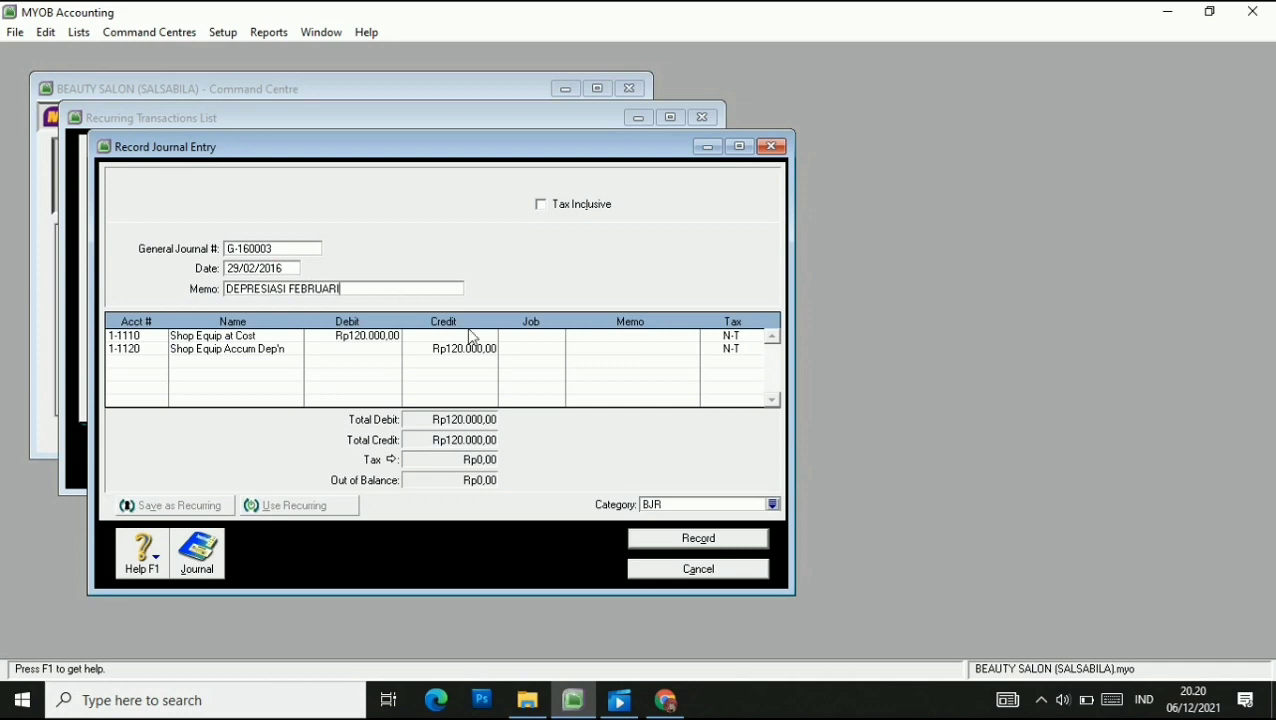
# Keep category BJR, record the February depreciation journal, and close the recurring list.
pyautogui.click(1046, 706)
pyautogui.click(1059, 620)
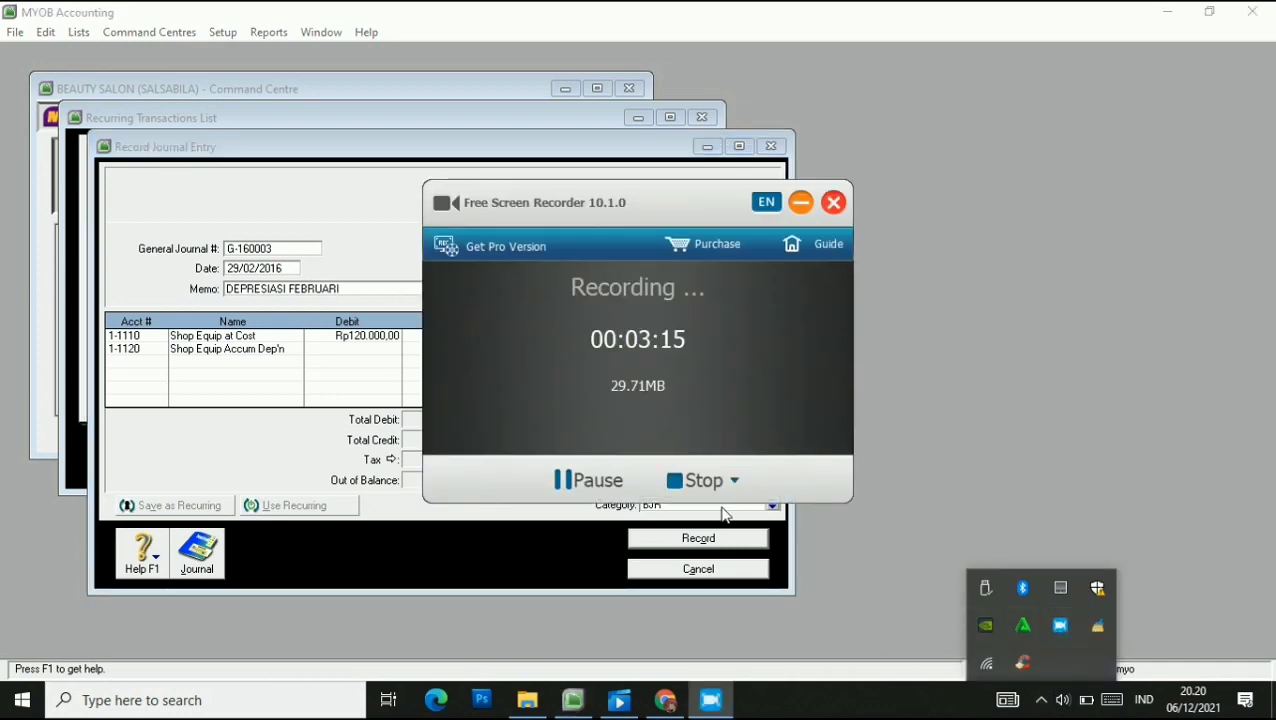
pyautogui.click(800, 202)
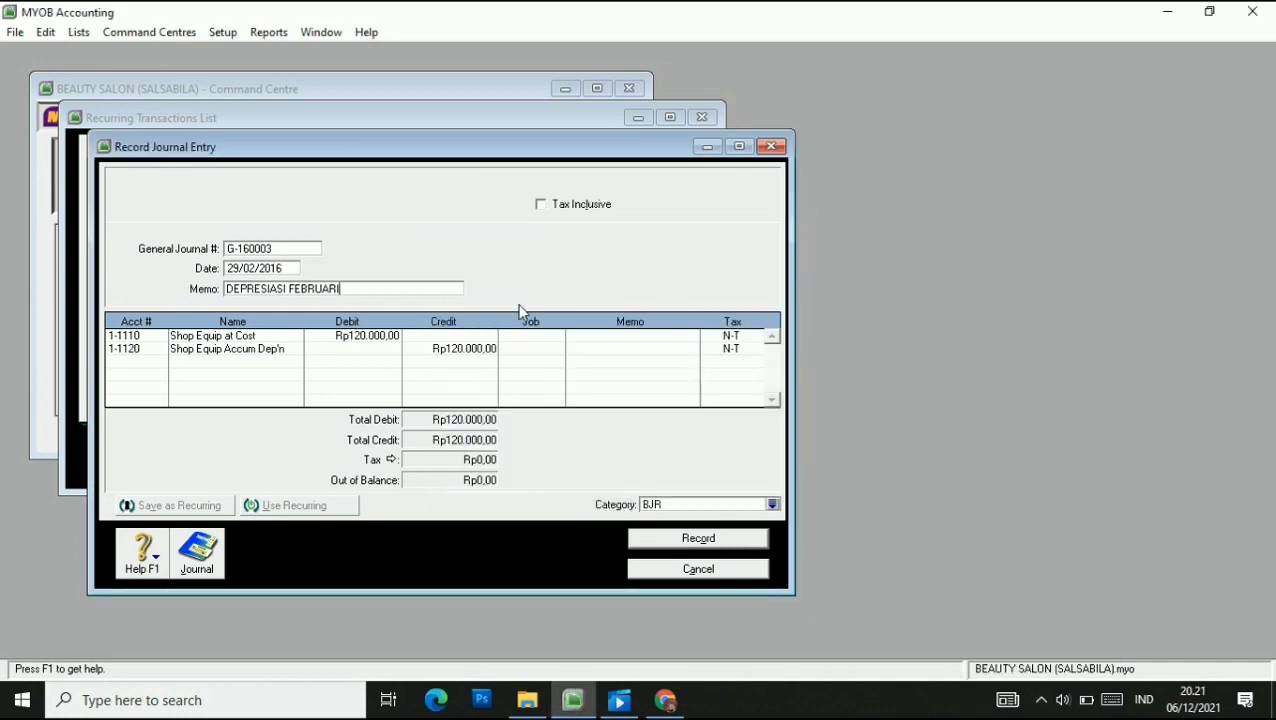
pyautogui.click(773, 505)
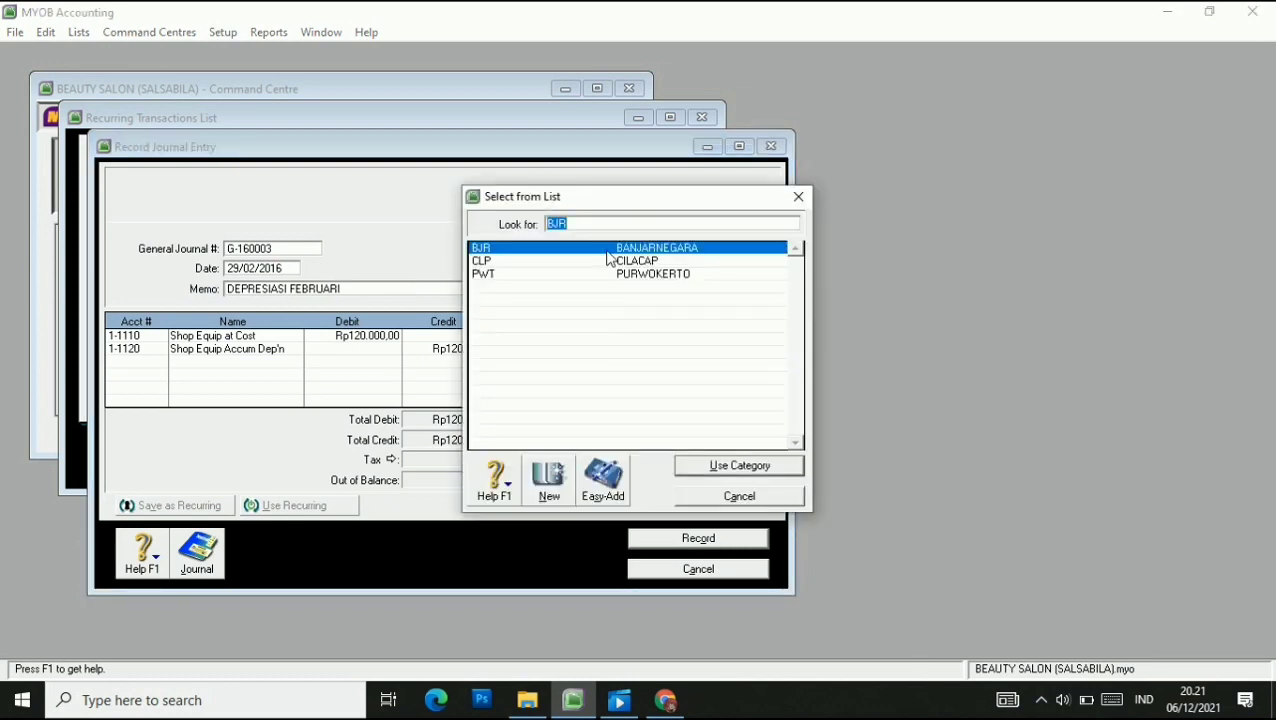
pyautogui.click(710, 469)
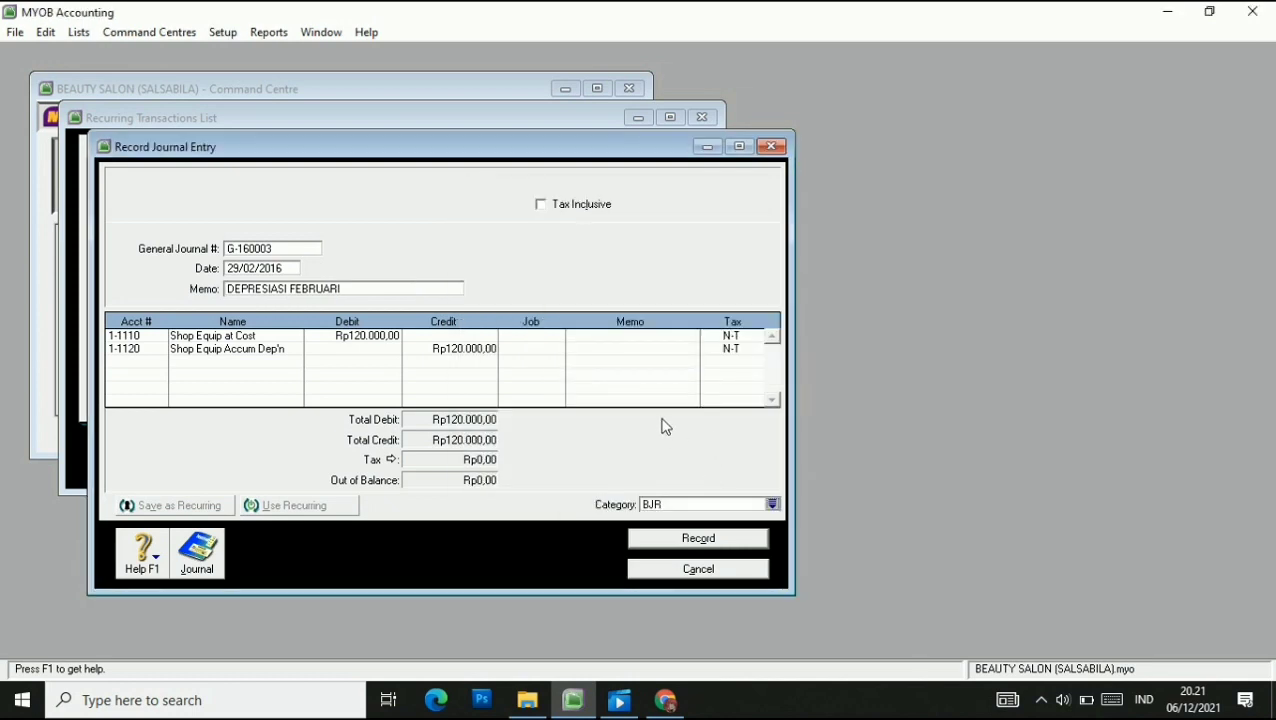
pyautogui.click(716, 545)
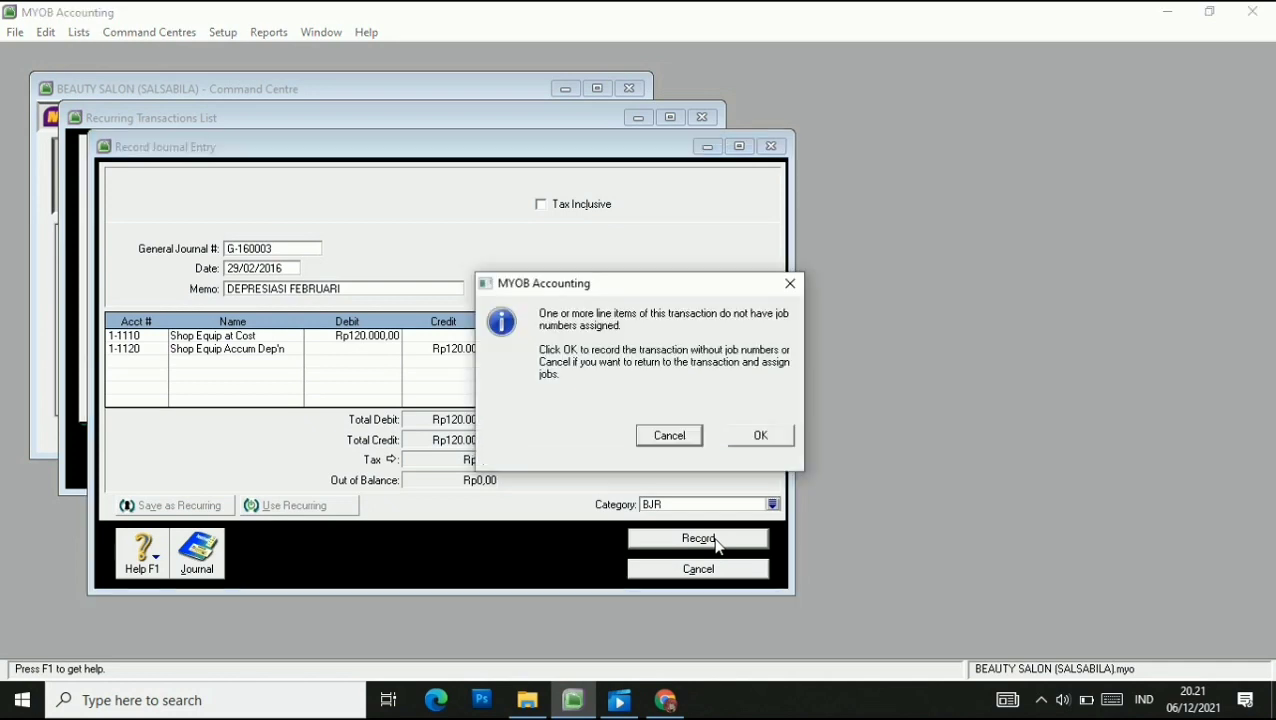
pyautogui.click(760, 438)
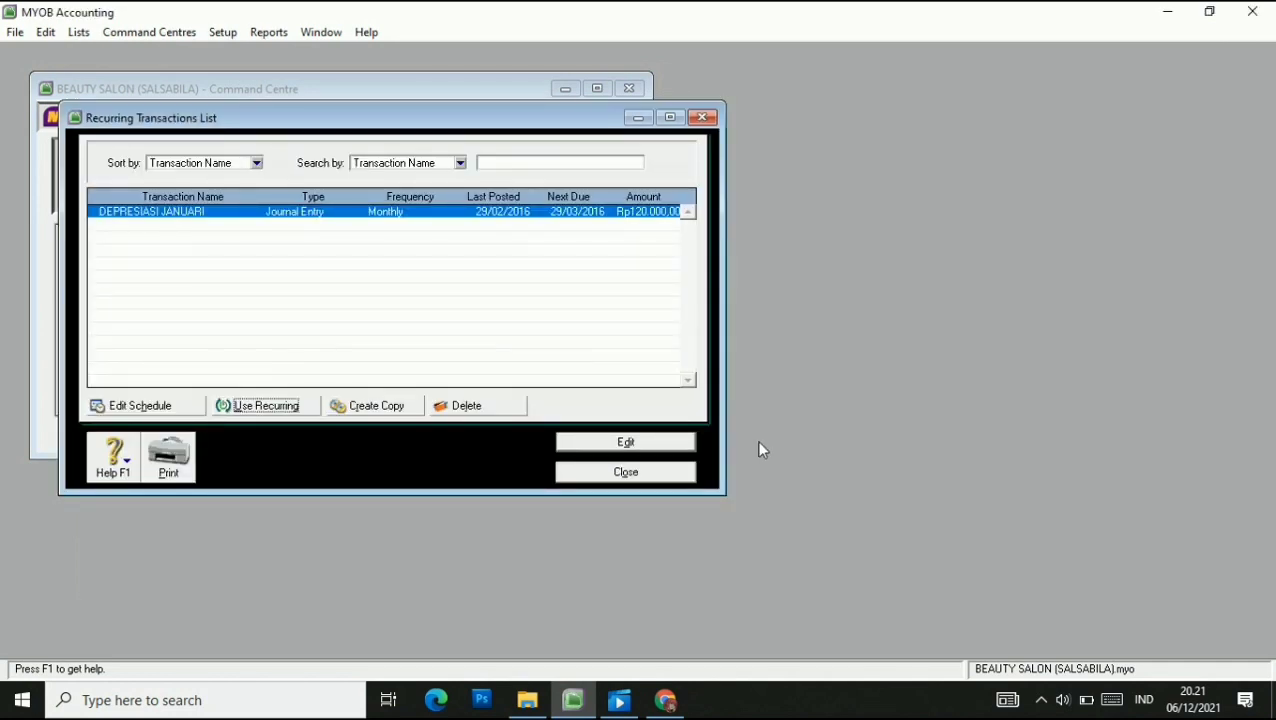
pyautogui.click(662, 474)
pyautogui.click(1041, 703)
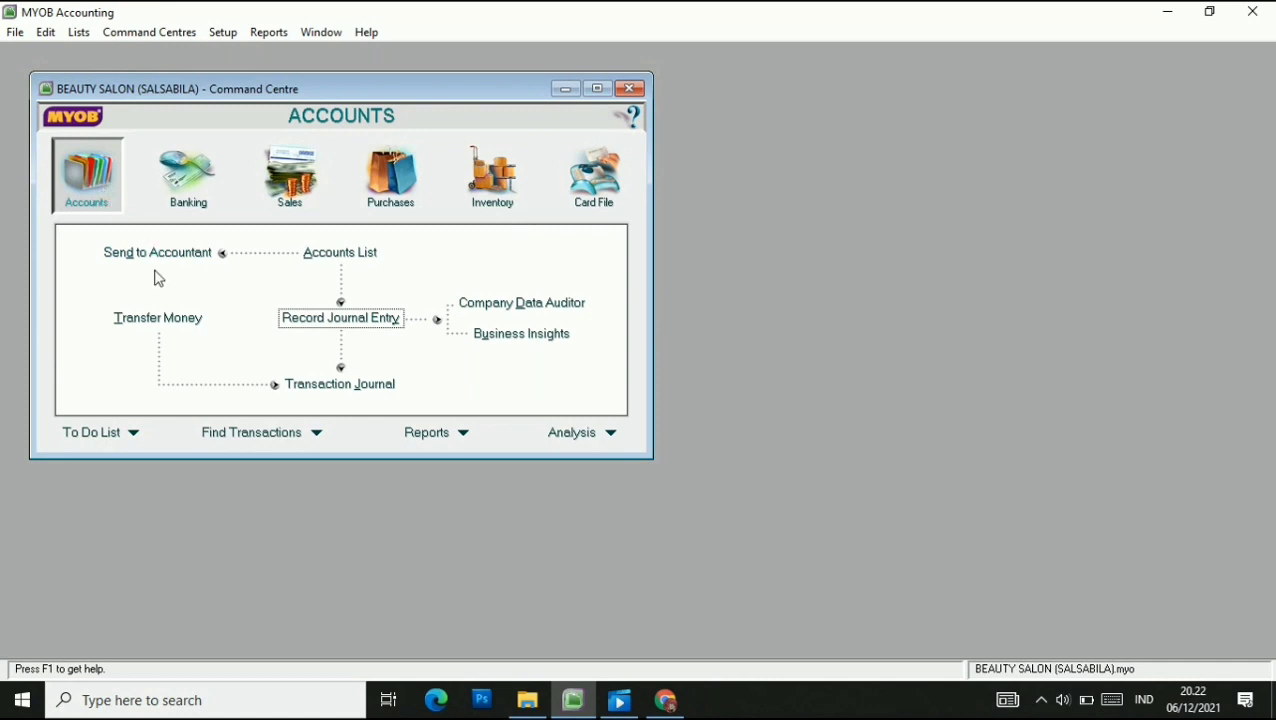
# Start a new general journal entry G-160002 dated 31/01/2016.
pyautogui.click(346, 318)
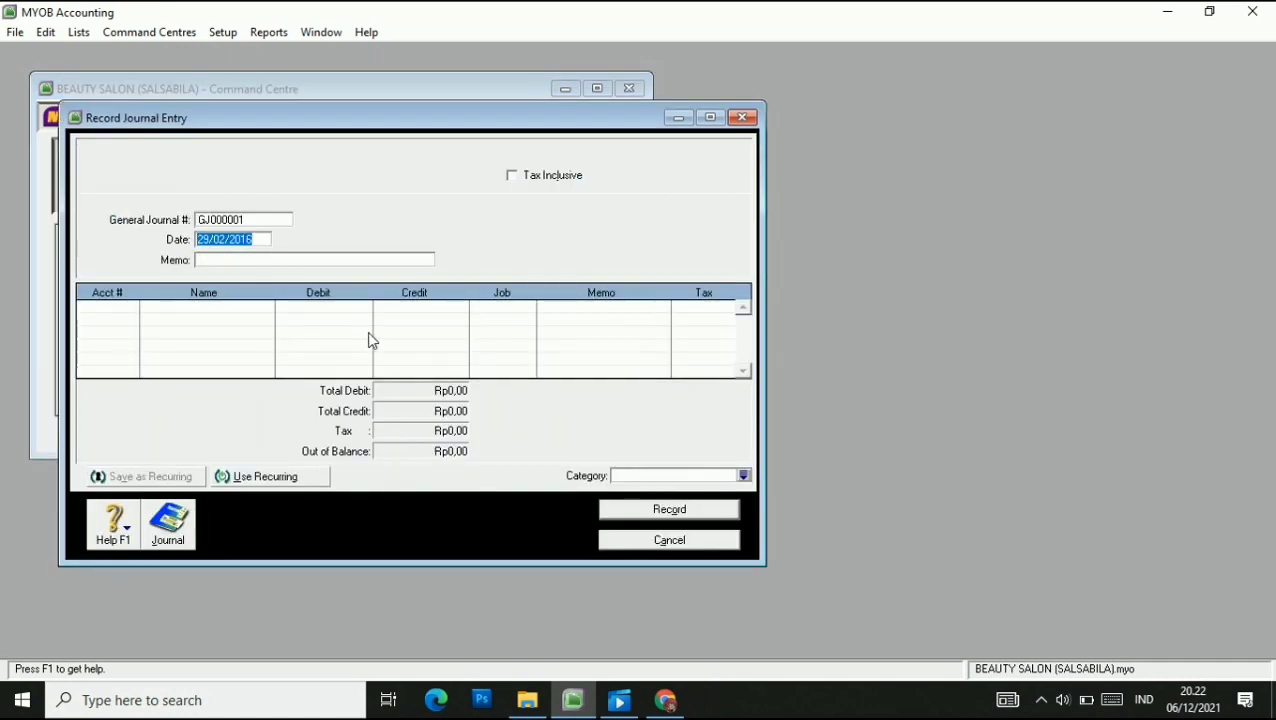
pyautogui.click(259, 214)
pyautogui.write('G-16000')
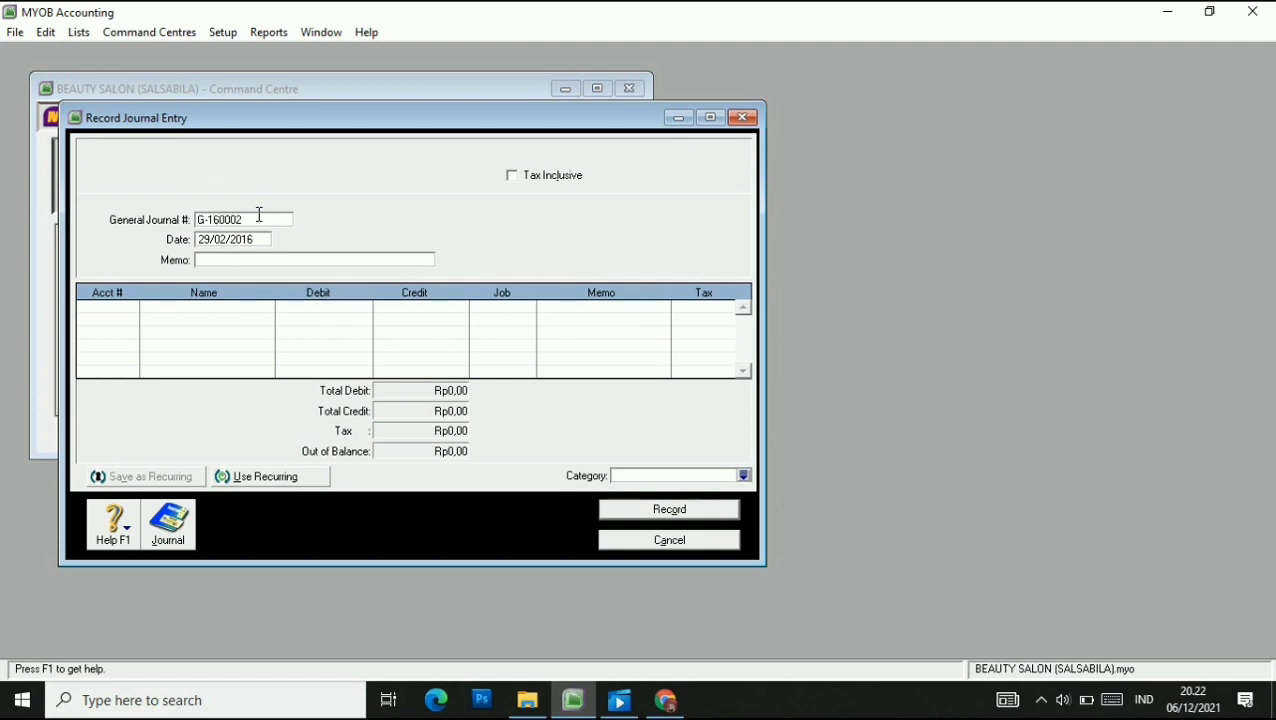
pyautogui.write('2')
pyautogui.press('Tab')
pyautogui.click(209, 260)
pyautogui.press('BackSpace')
pyautogui.press('BackSpace')
pyautogui.write('31')
pyautogui.moveTo(219, 241); pyautogui.dragTo(226, 243)
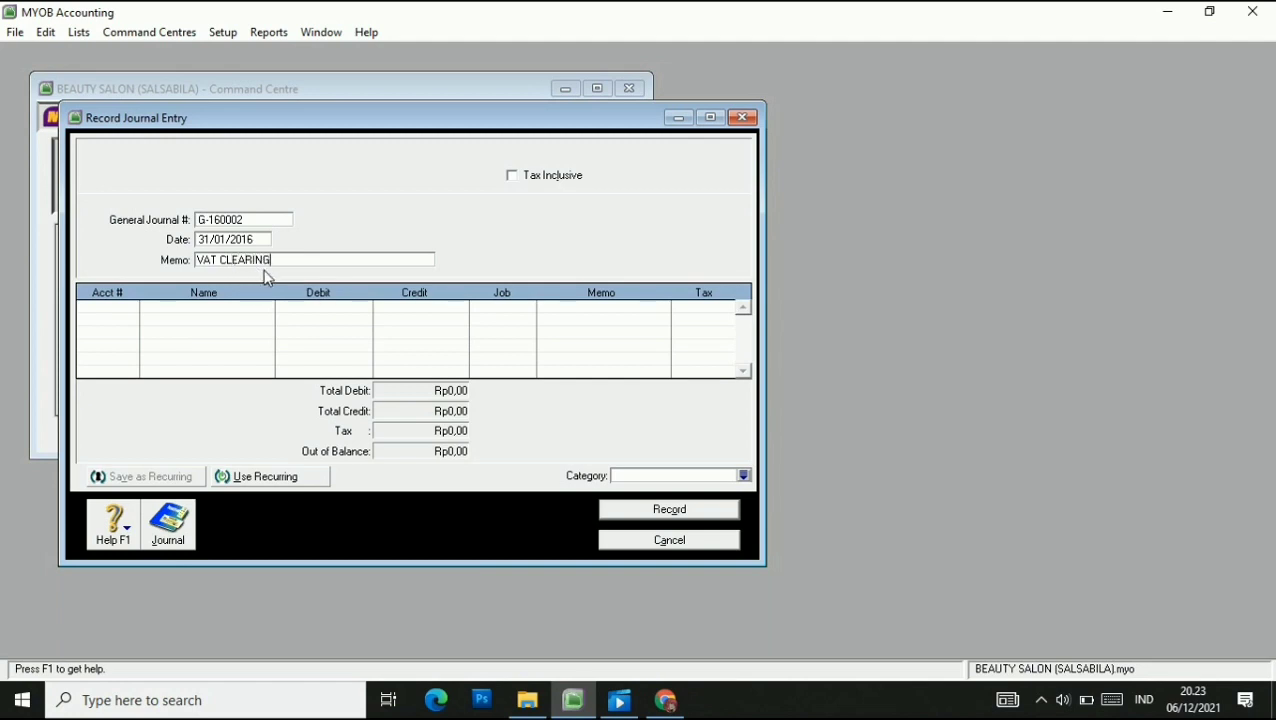
# Debit VAT Collected 700.000 and VAT Clearing (2-2340) 200.000.
pyautogui.click(116, 308)
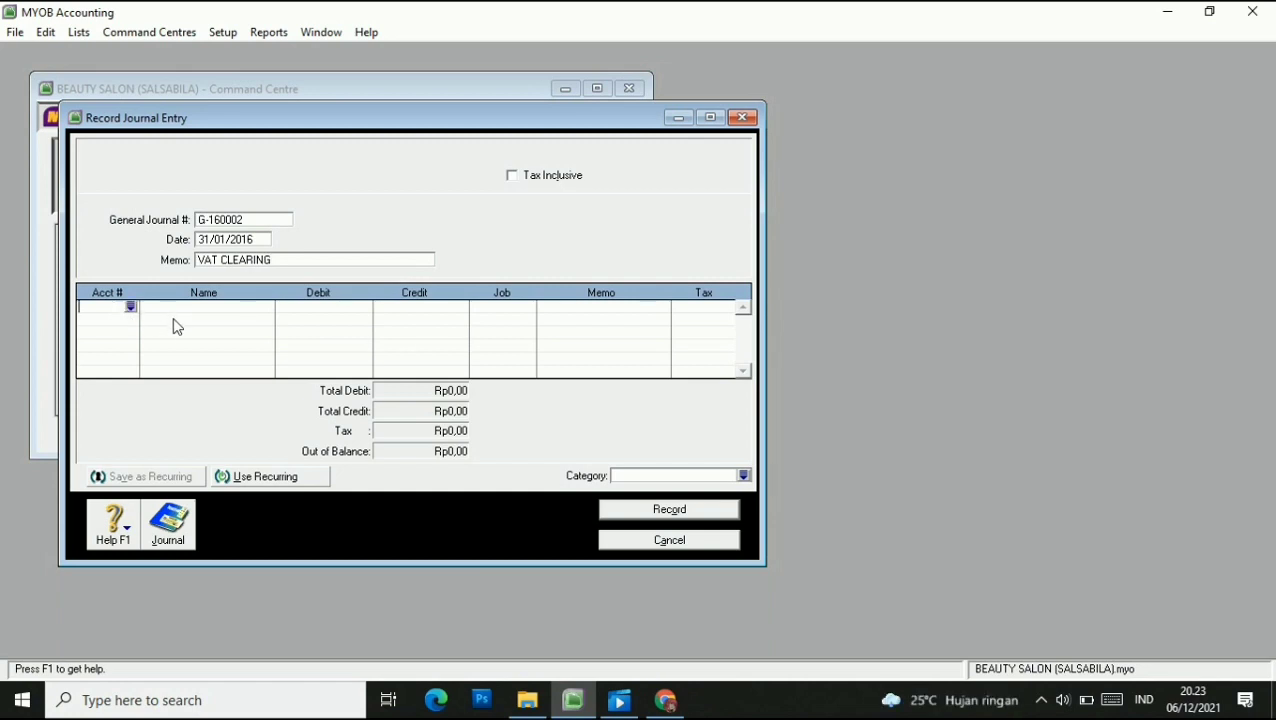
pyautogui.click(130, 306)
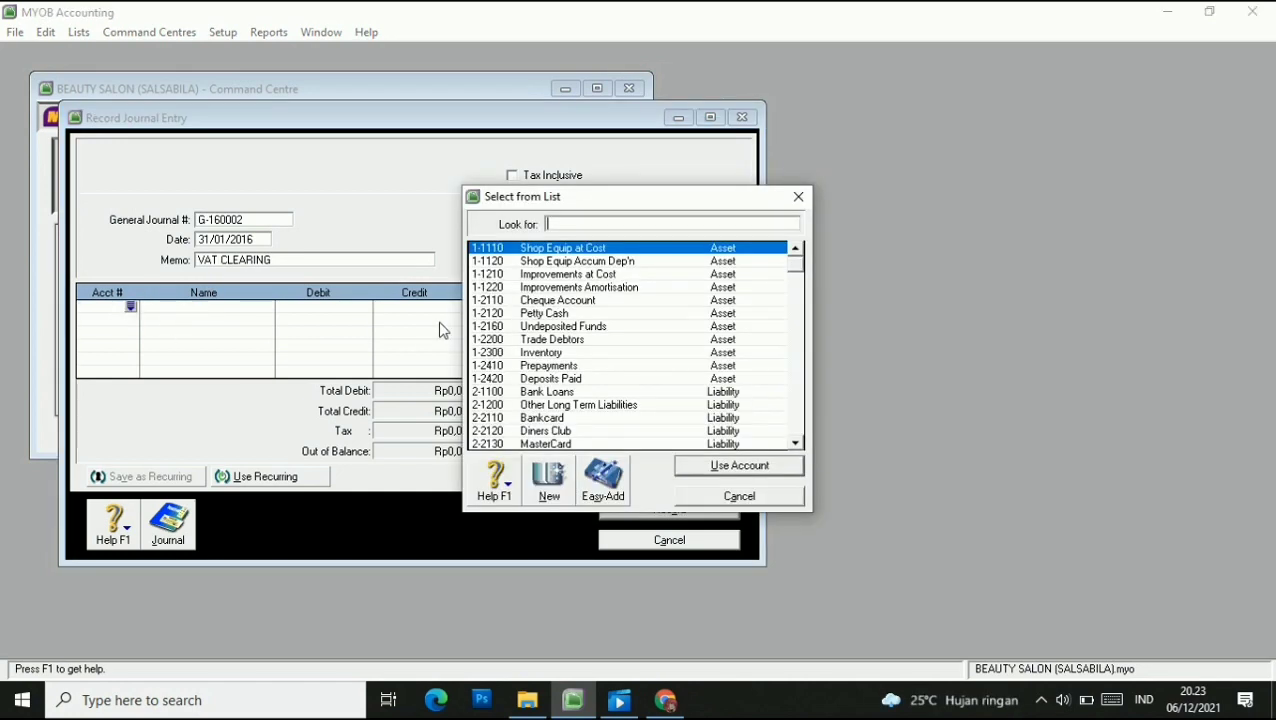
pyautogui.scroll(-4, 545, 378)
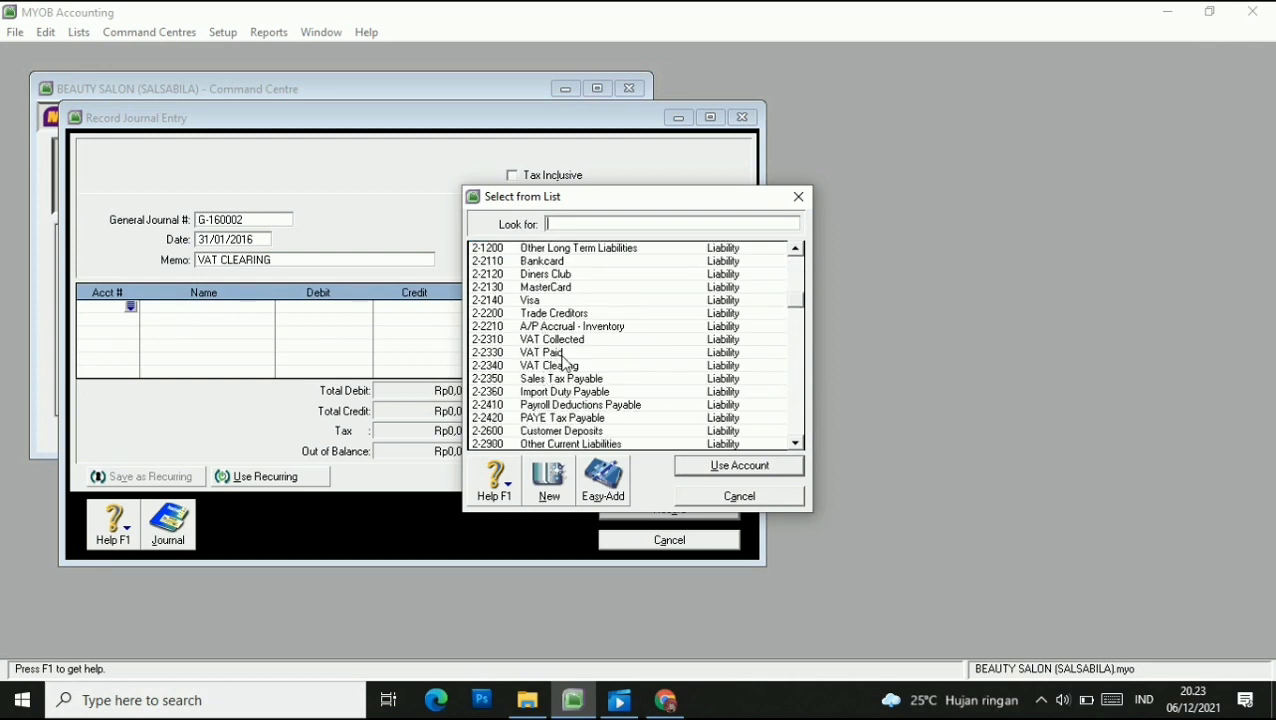
pyautogui.click(572, 340)
pyautogui.click(722, 466)
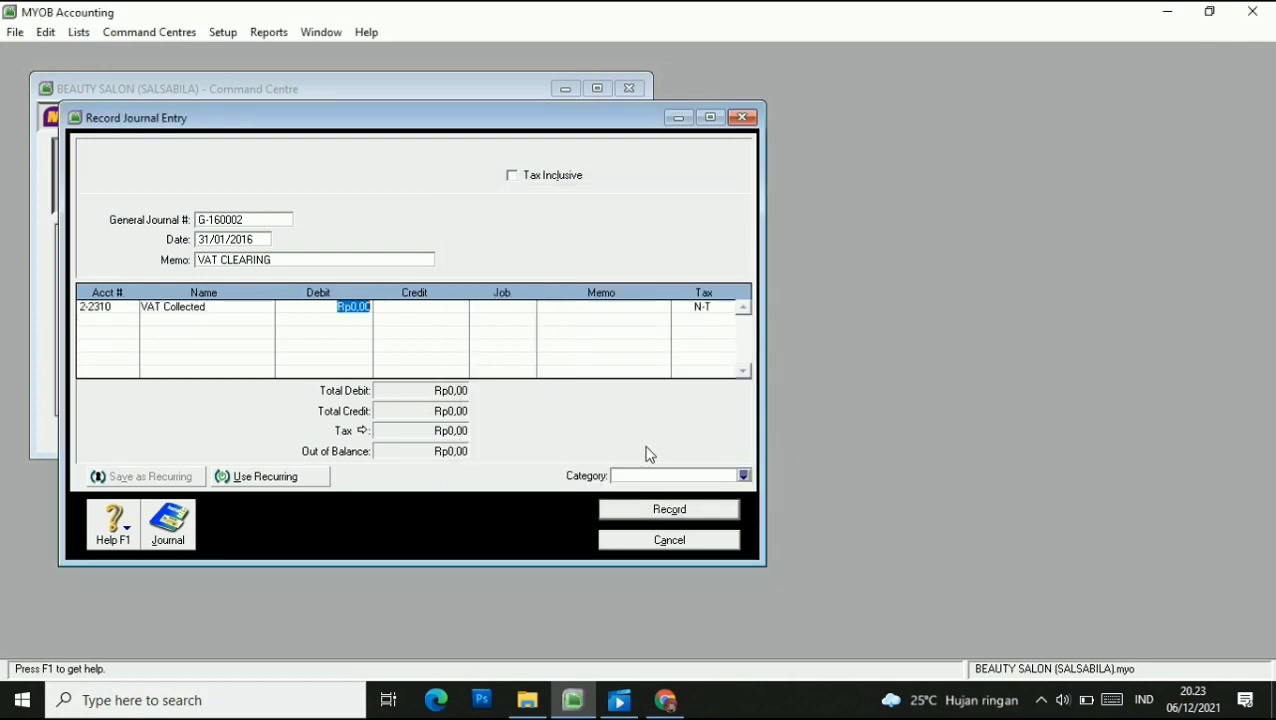
pyautogui.write('700000')
pyautogui.click(117, 320)
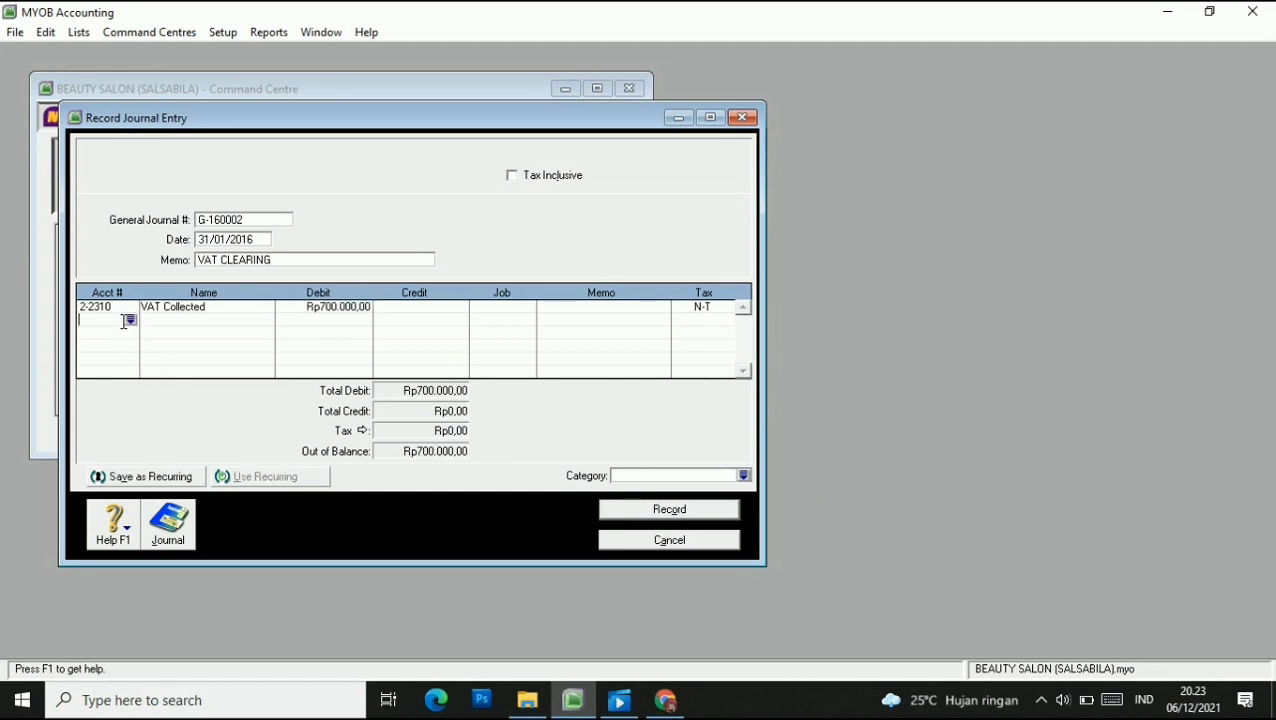
pyautogui.click(131, 321)
pyautogui.write('2-2340')
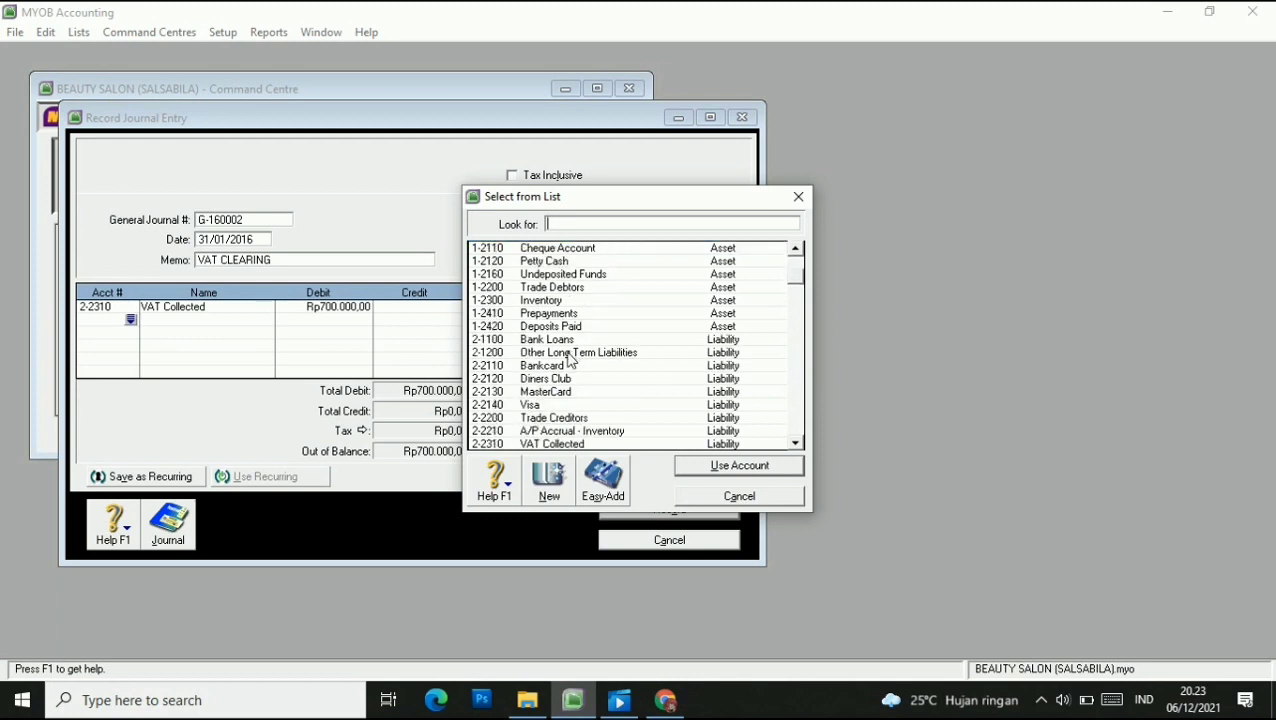
pyautogui.click(726, 470)
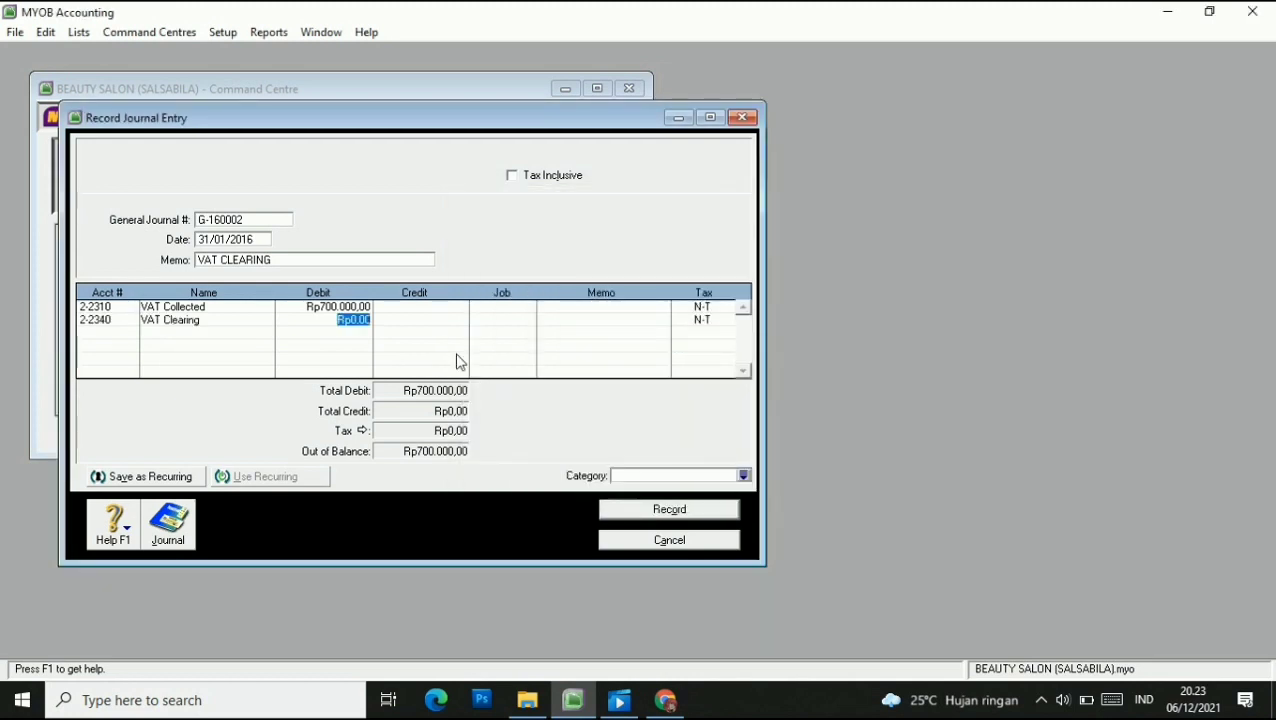
pyautogui.write('200000')
# Credit VAT Paid (2-2330) 900.000 on the third line.
pyautogui.click(110, 338)
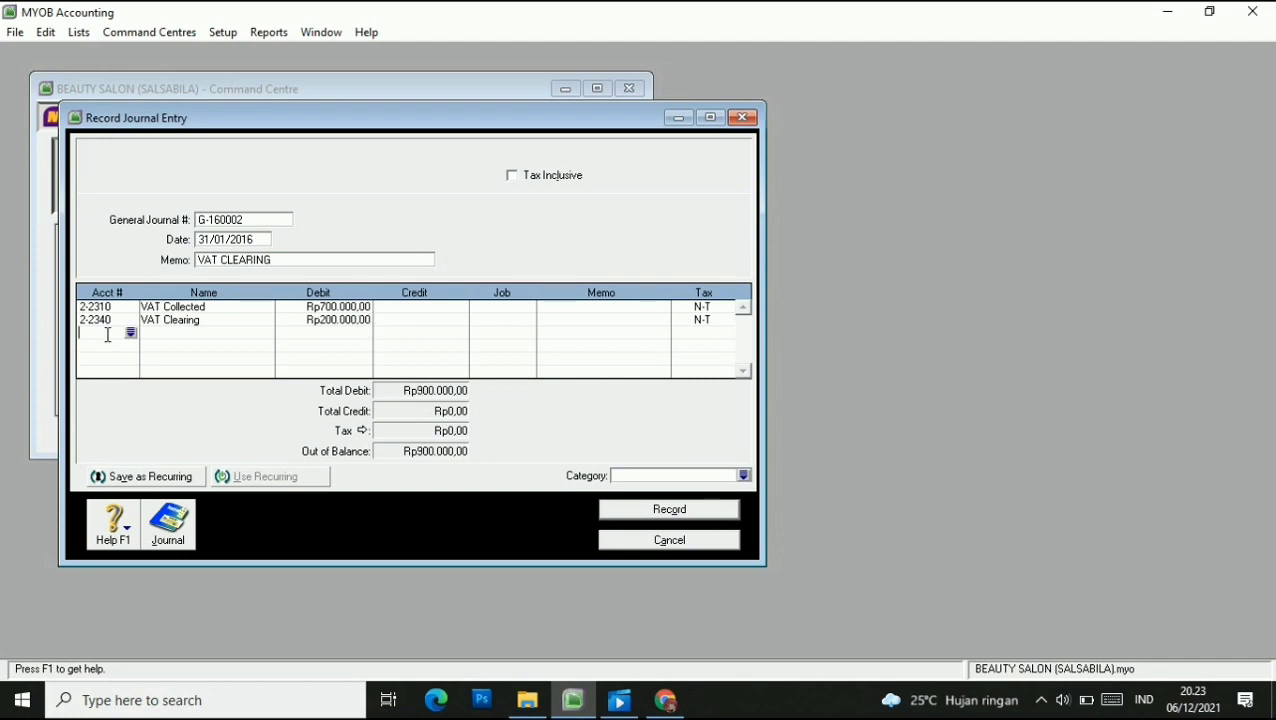
pyautogui.click(131, 334)
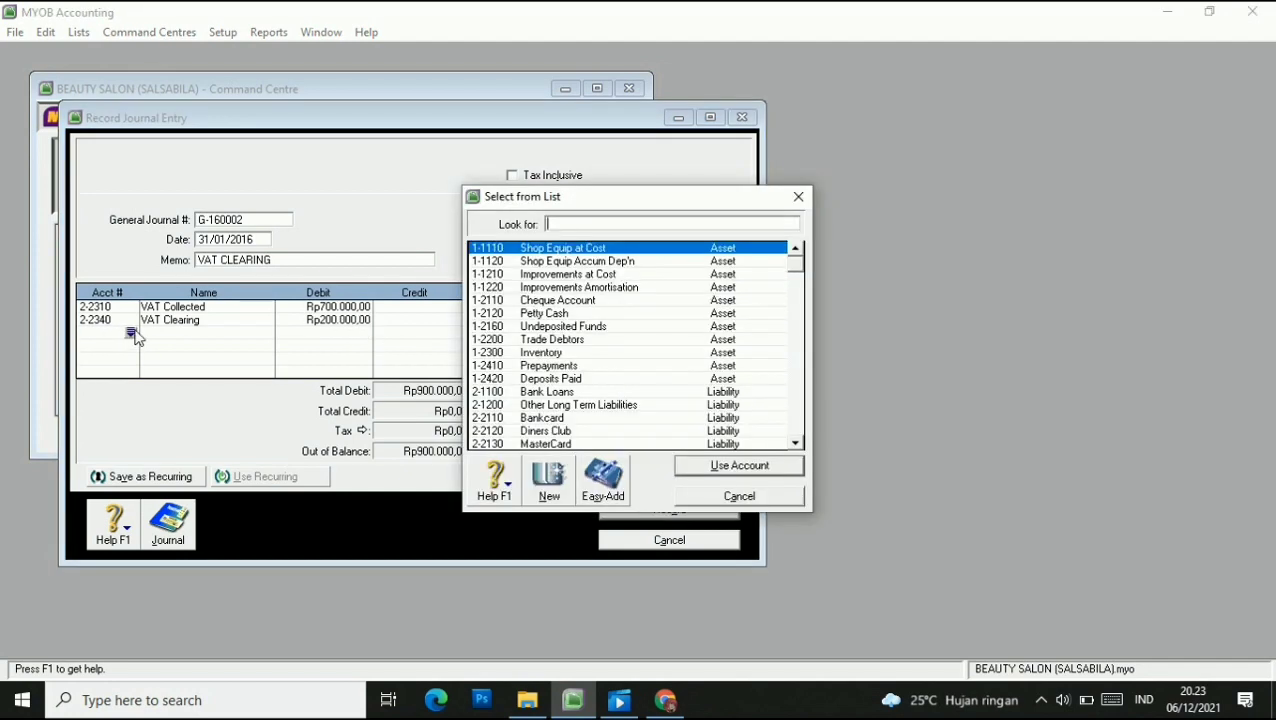
pyautogui.write('2-2330')
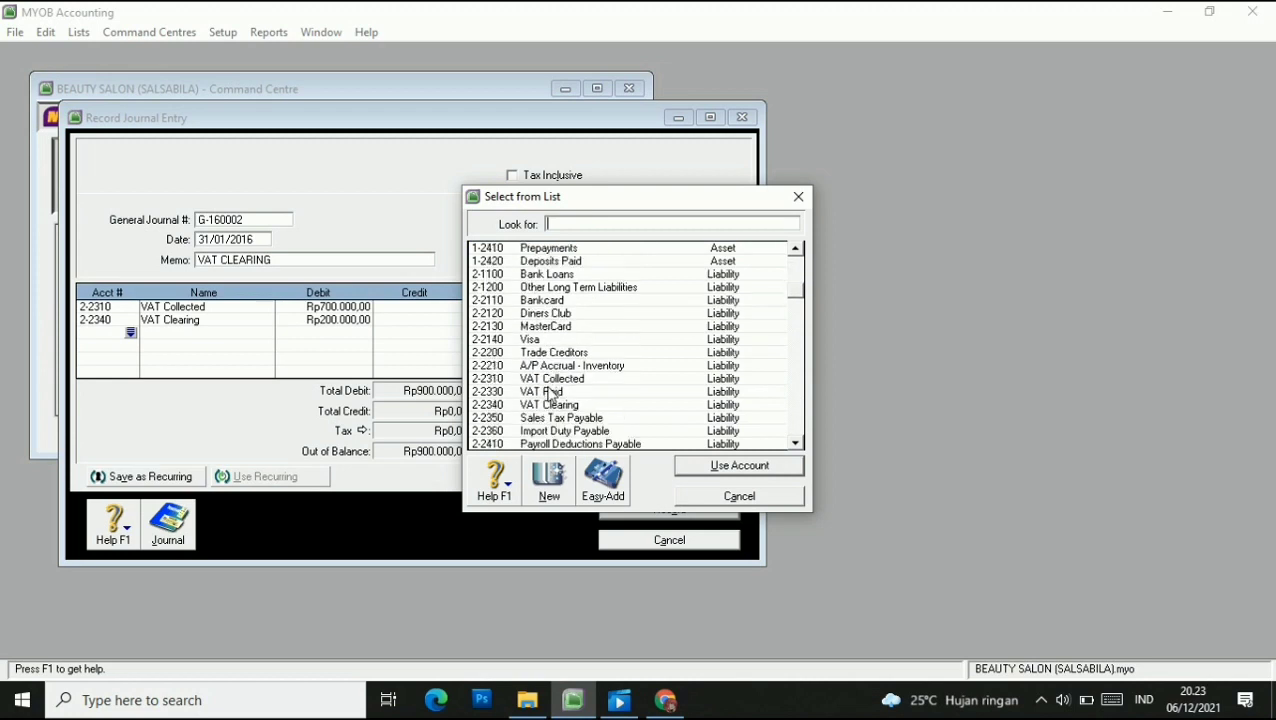
pyautogui.click(709, 466)
pyautogui.press('Tab')
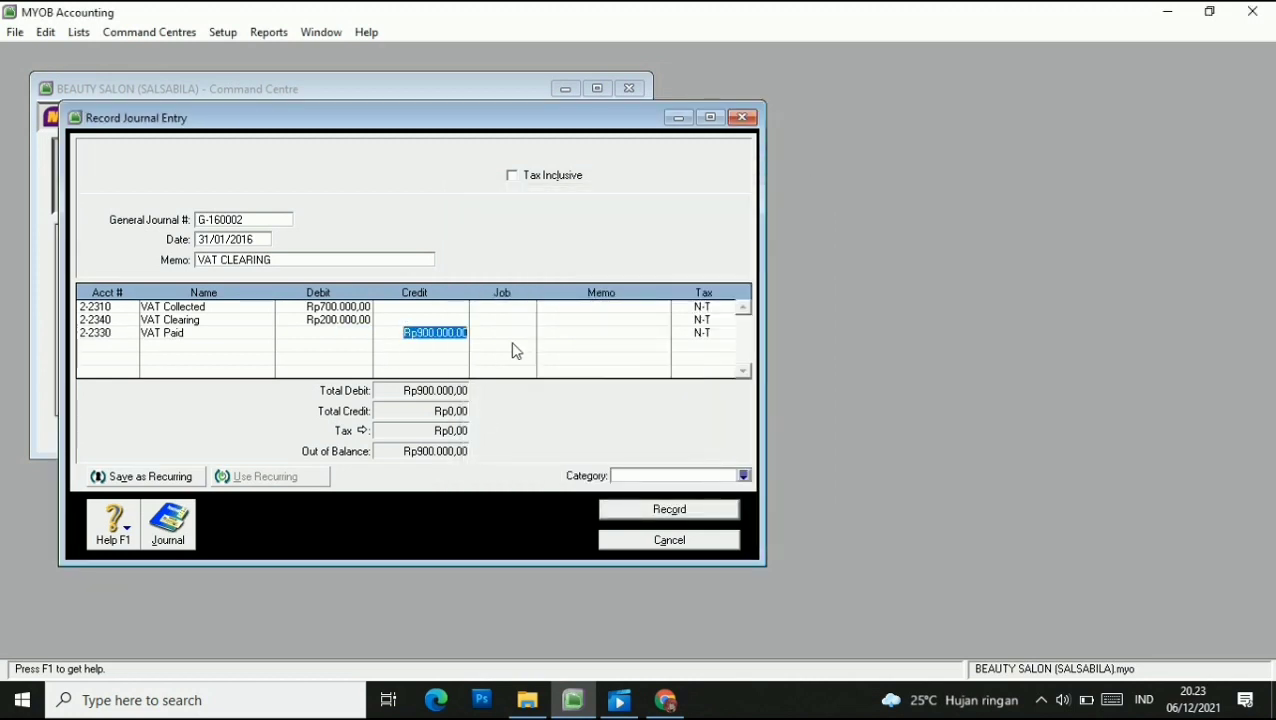
pyautogui.press('Return')
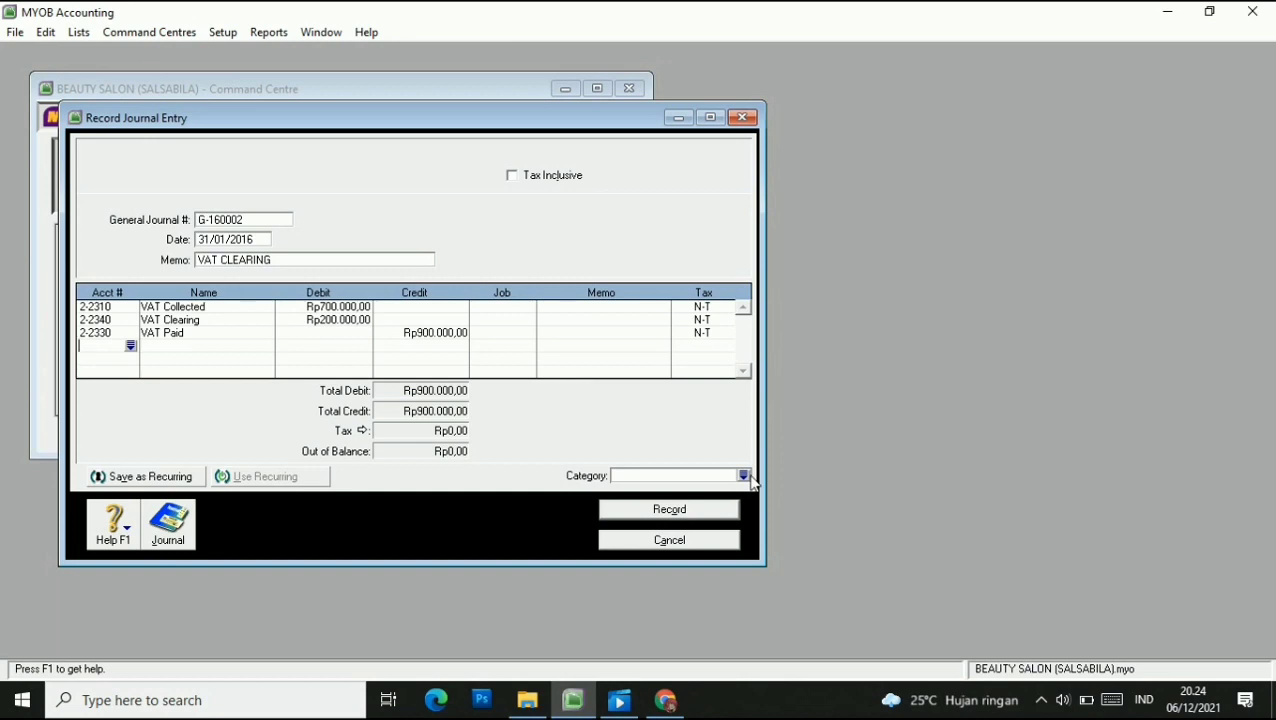
# Set category BJR, record the VAT clearing journal, and close the empty entry window.
pyautogui.click(750, 477)
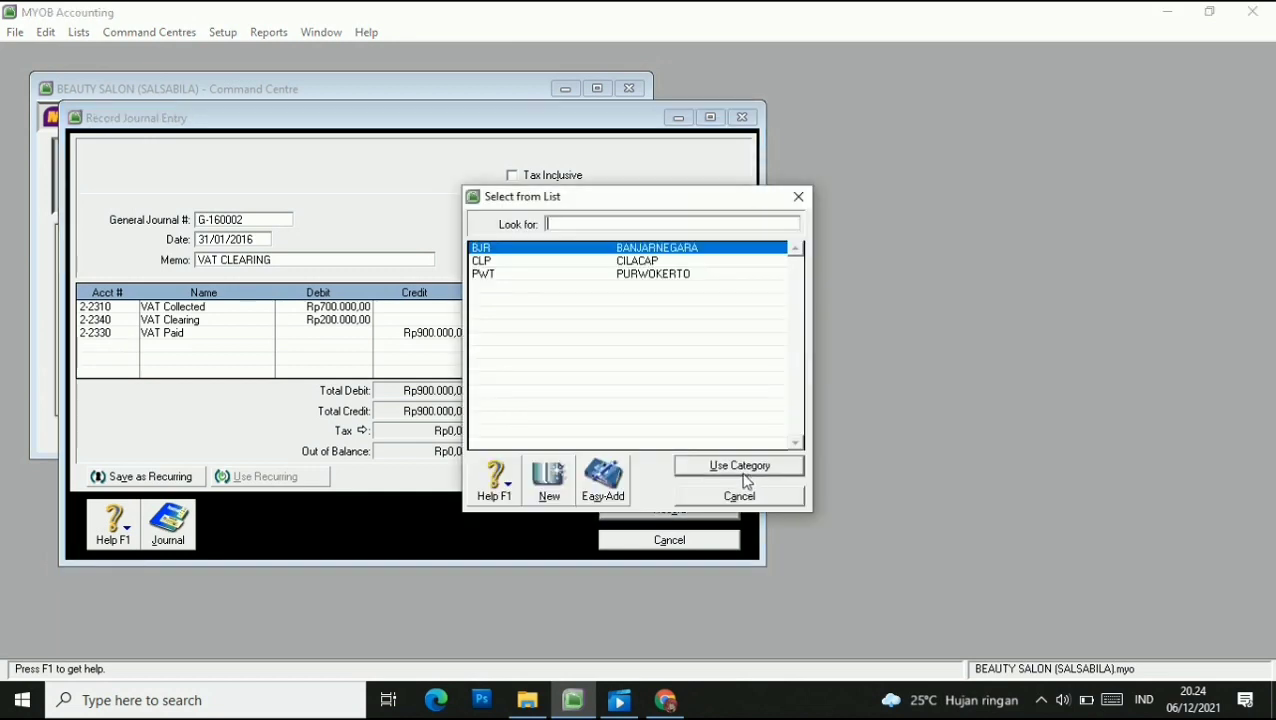
pyautogui.click(498, 258)
pyautogui.click(732, 465)
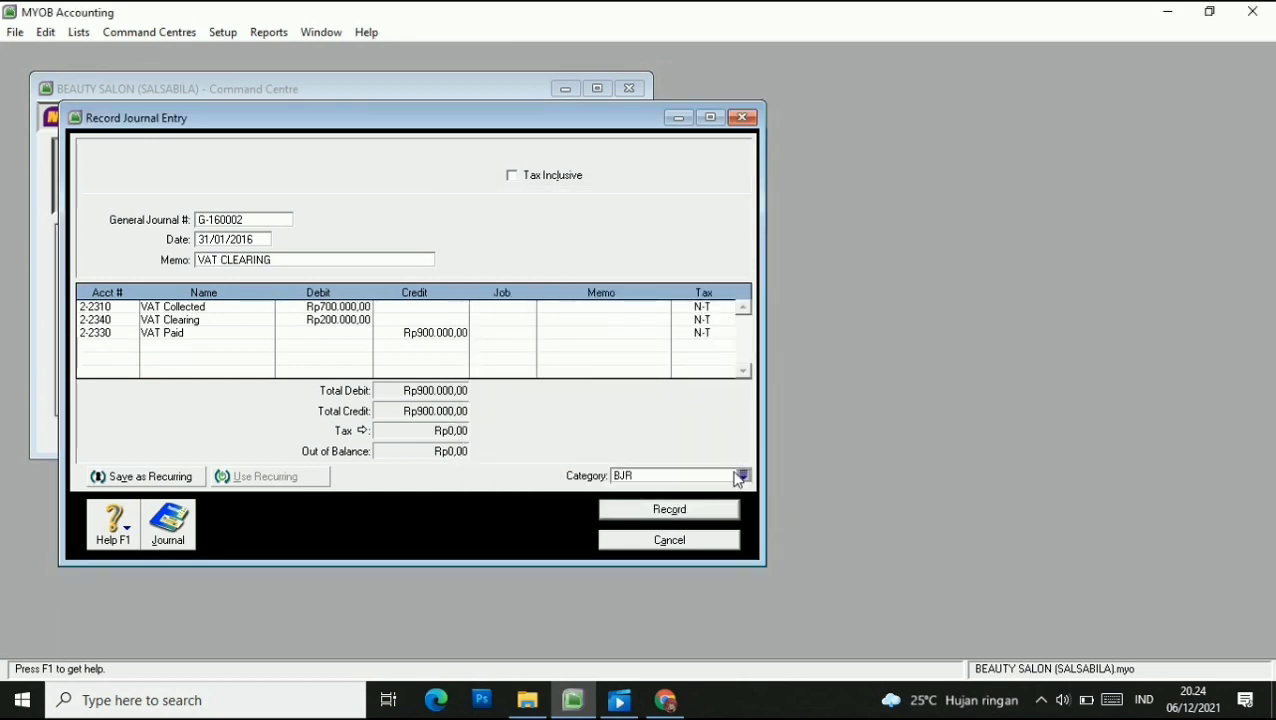
pyautogui.click(667, 512)
pyautogui.click(754, 433)
pyautogui.click(690, 540)
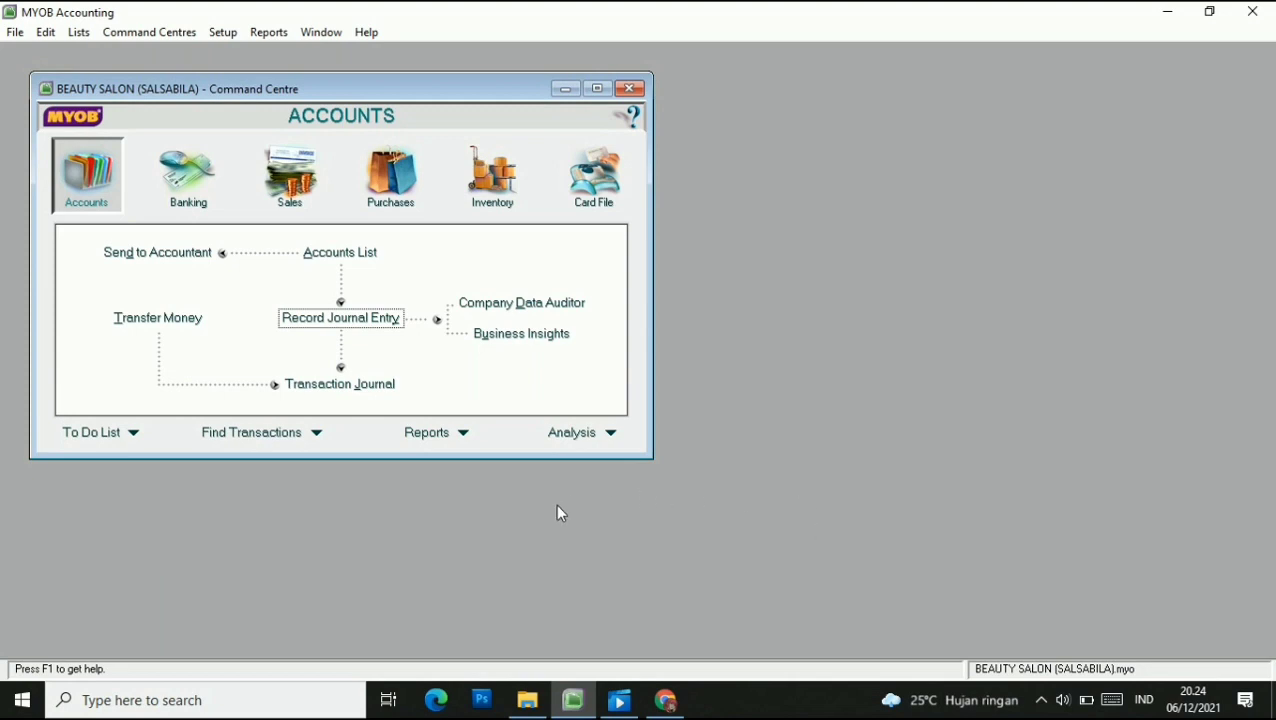
pyautogui.click(505, 180)
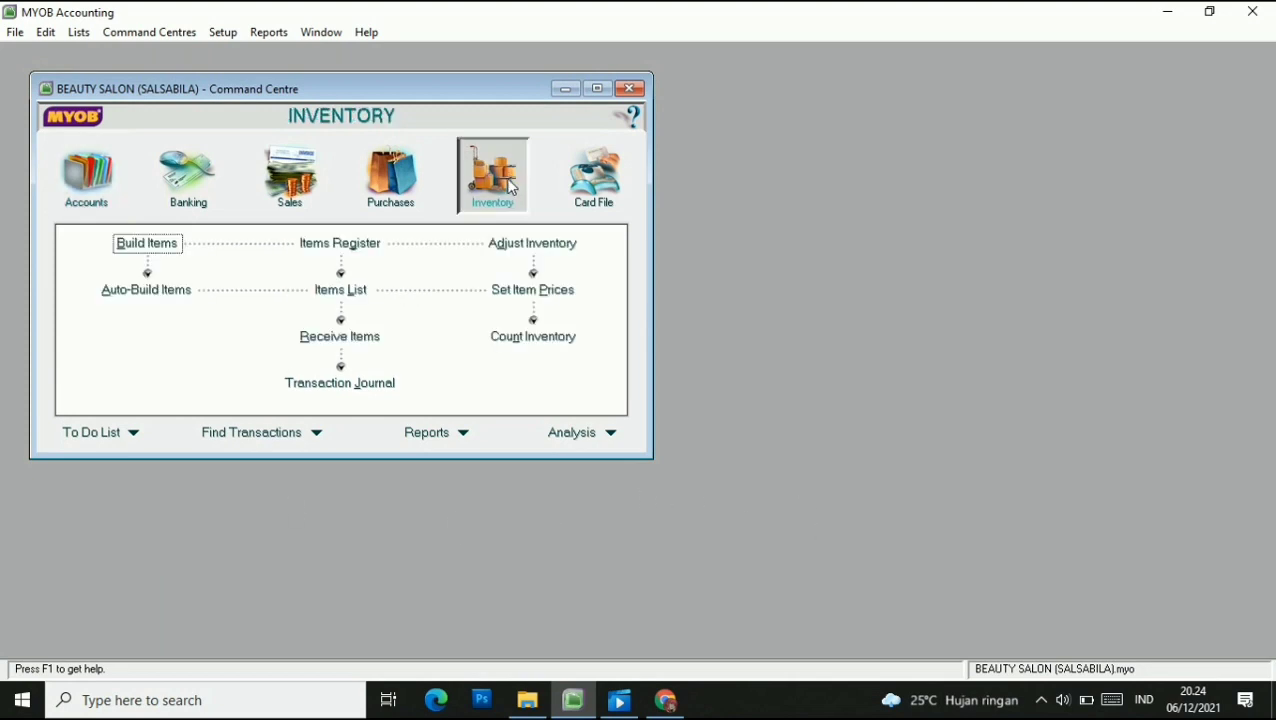
# Start inventory adjustment I-160002 dated 31/01/2016 with memo ADJUST INVENTORY.
pyautogui.click(512, 247)
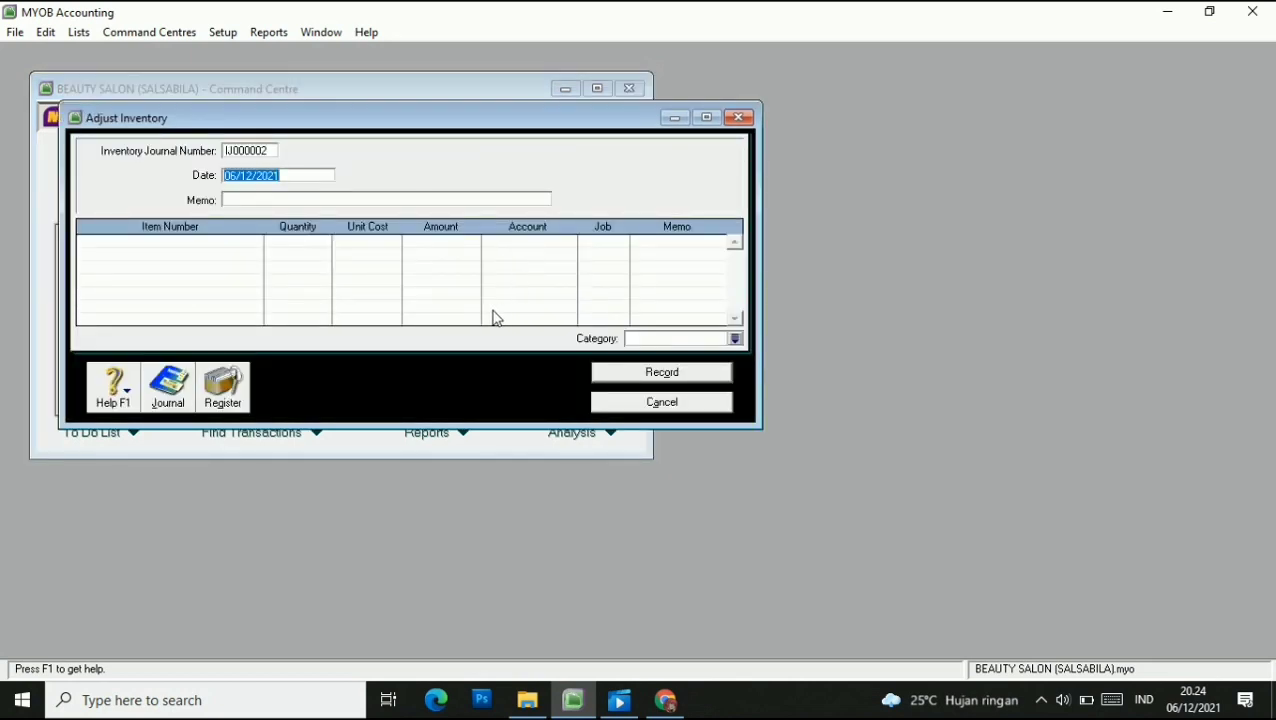
pyautogui.click(265, 152)
pyautogui.press('BackSpace')
pyautogui.write('I-16000')
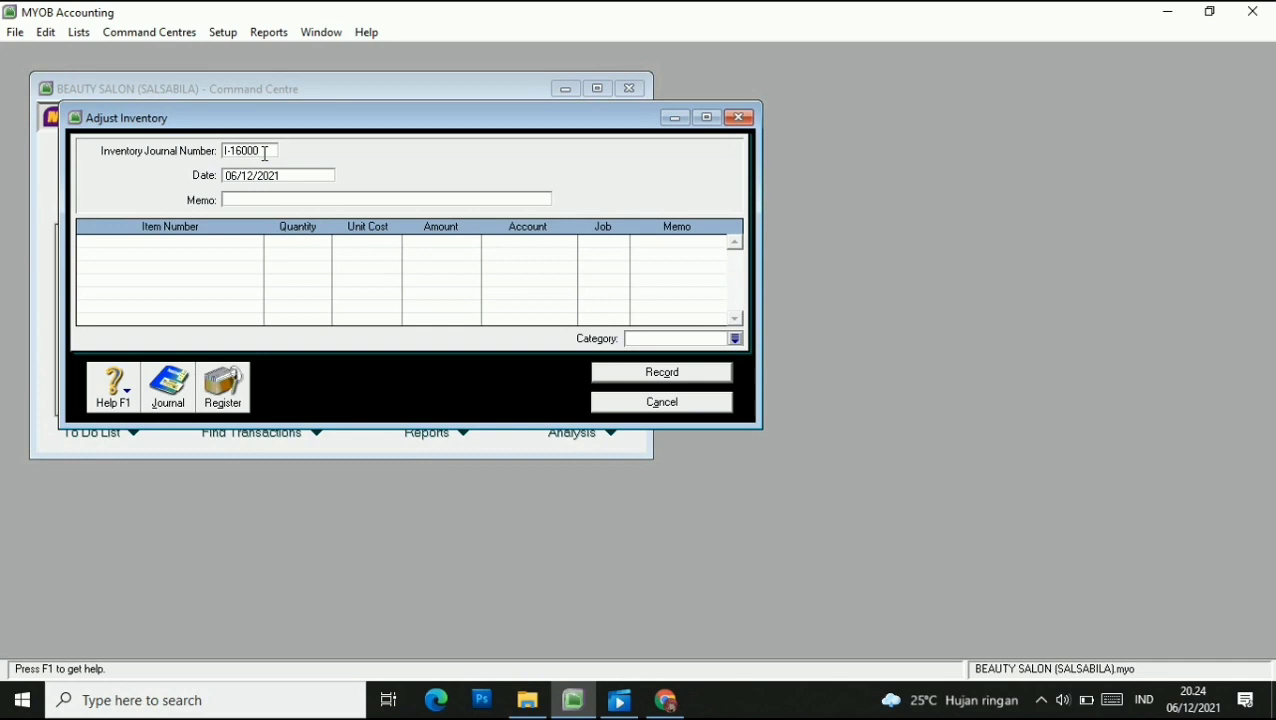
pyautogui.write('2')
pyautogui.click(282, 176)
pyautogui.write('31/12/2021')
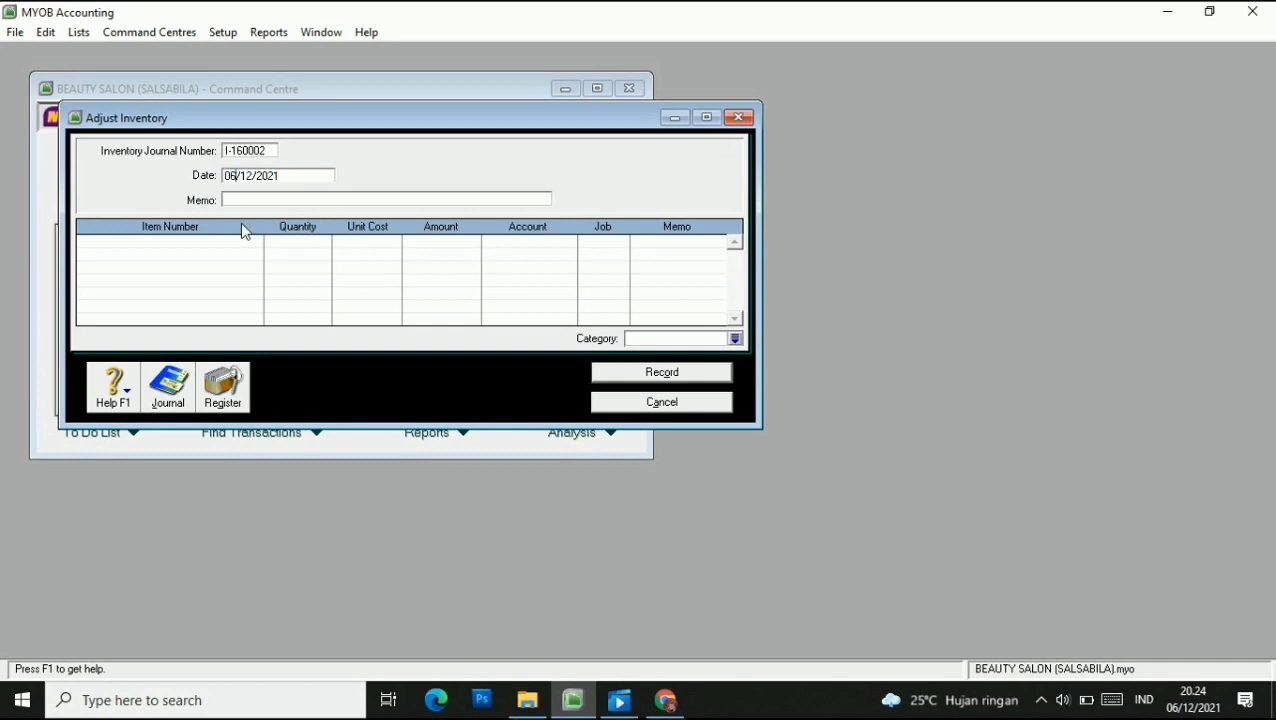
pyautogui.click(250, 178)
pyautogui.press('BackSpace')
pyautogui.click(280, 172)
pyautogui.press('BackSpace')
pyautogui.press('BackSpace')
pyautogui.write('16')
pyautogui.click(263, 198)
pyautogui.write('ADJUST INVENTORY')
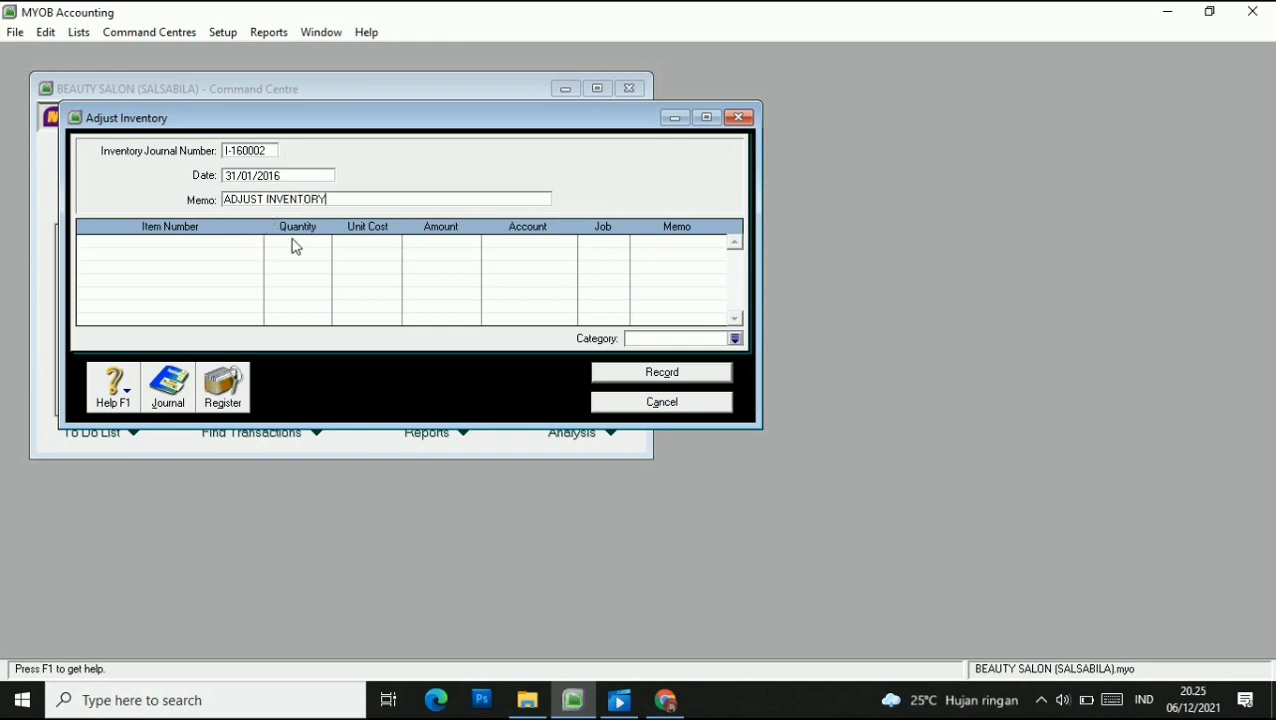
# Add 5 units of item OS (OIL SERUM) to the adjustment.
pyautogui.click(212, 241)
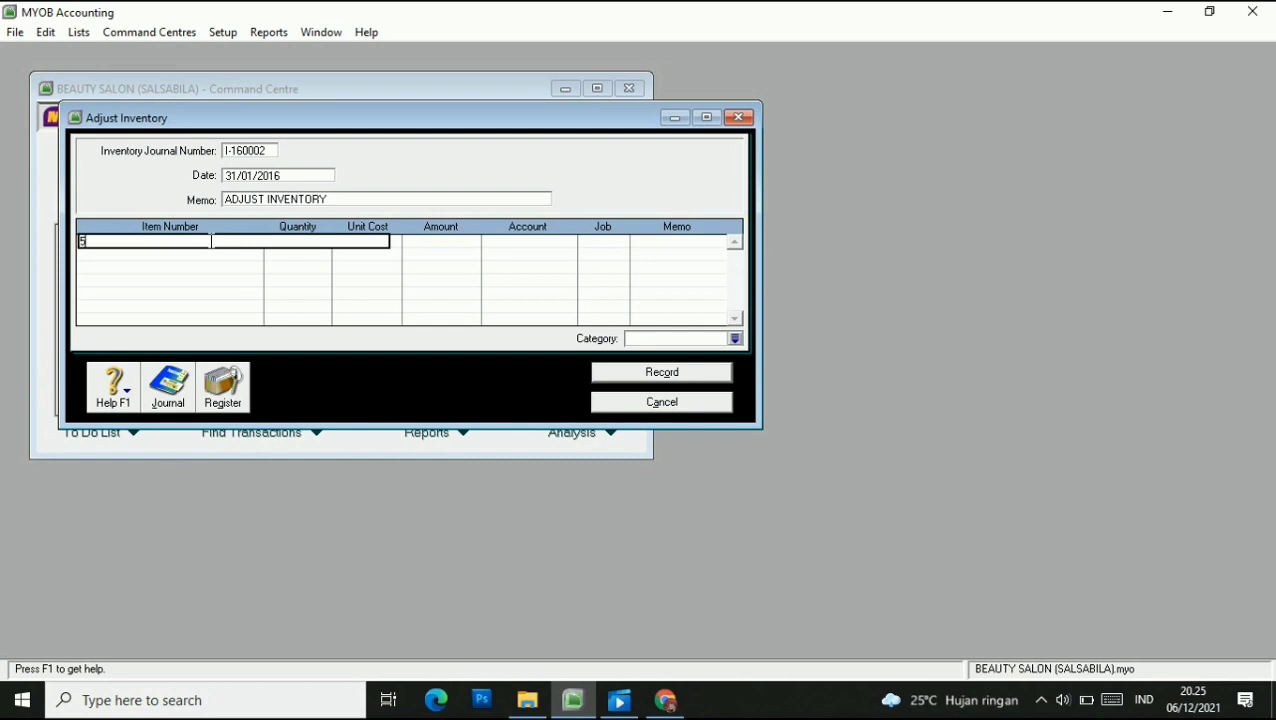
pyautogui.press('Tab')
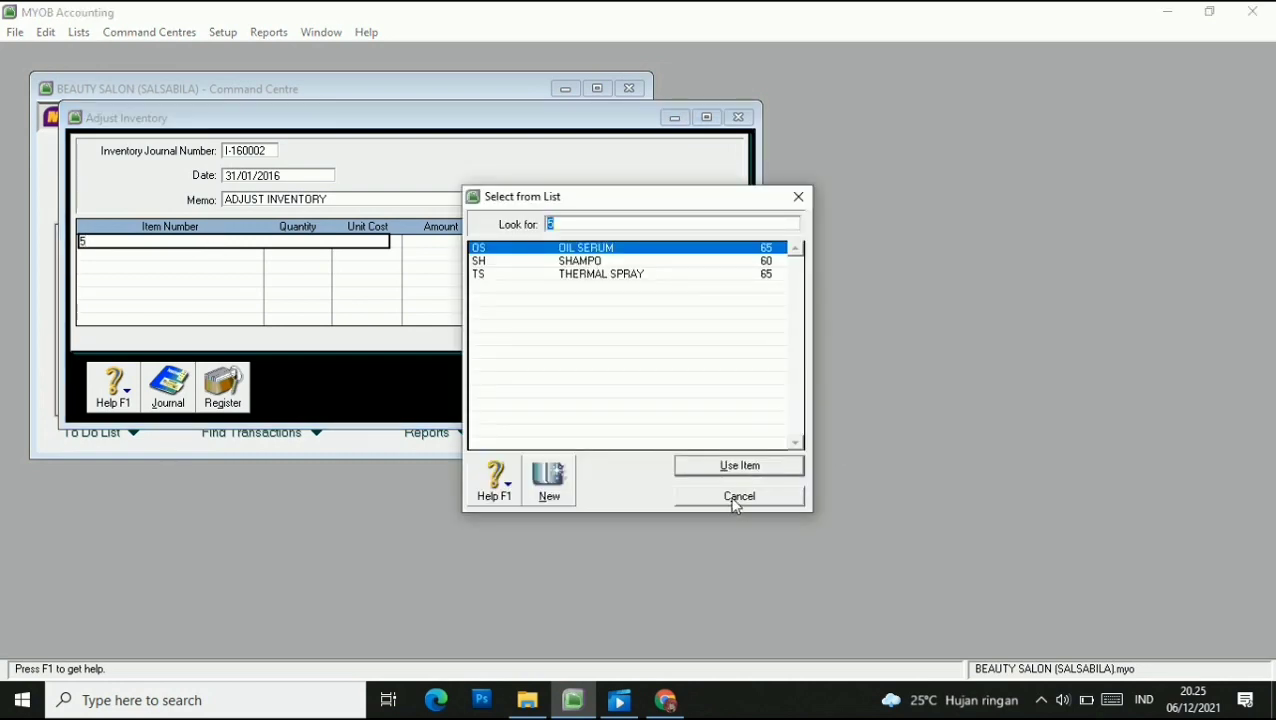
pyautogui.write('OS')
pyautogui.click(782, 467)
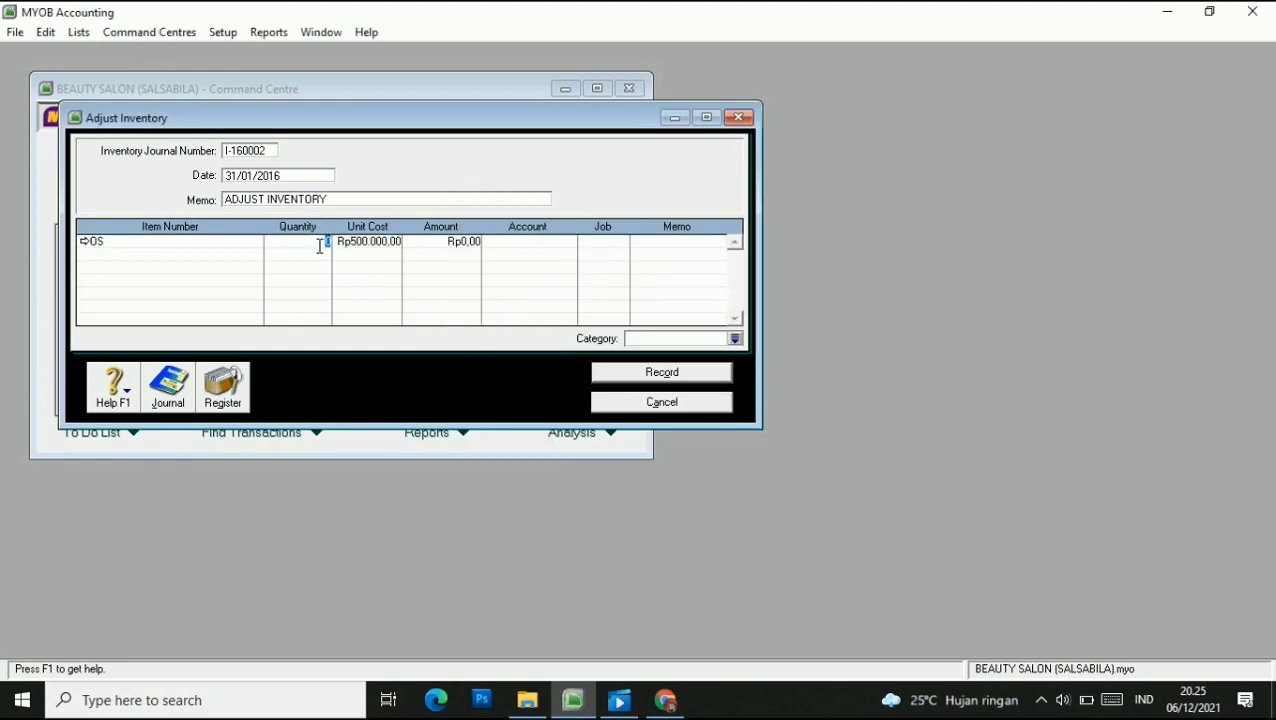
pyautogui.write('5')
pyautogui.press('Tab')
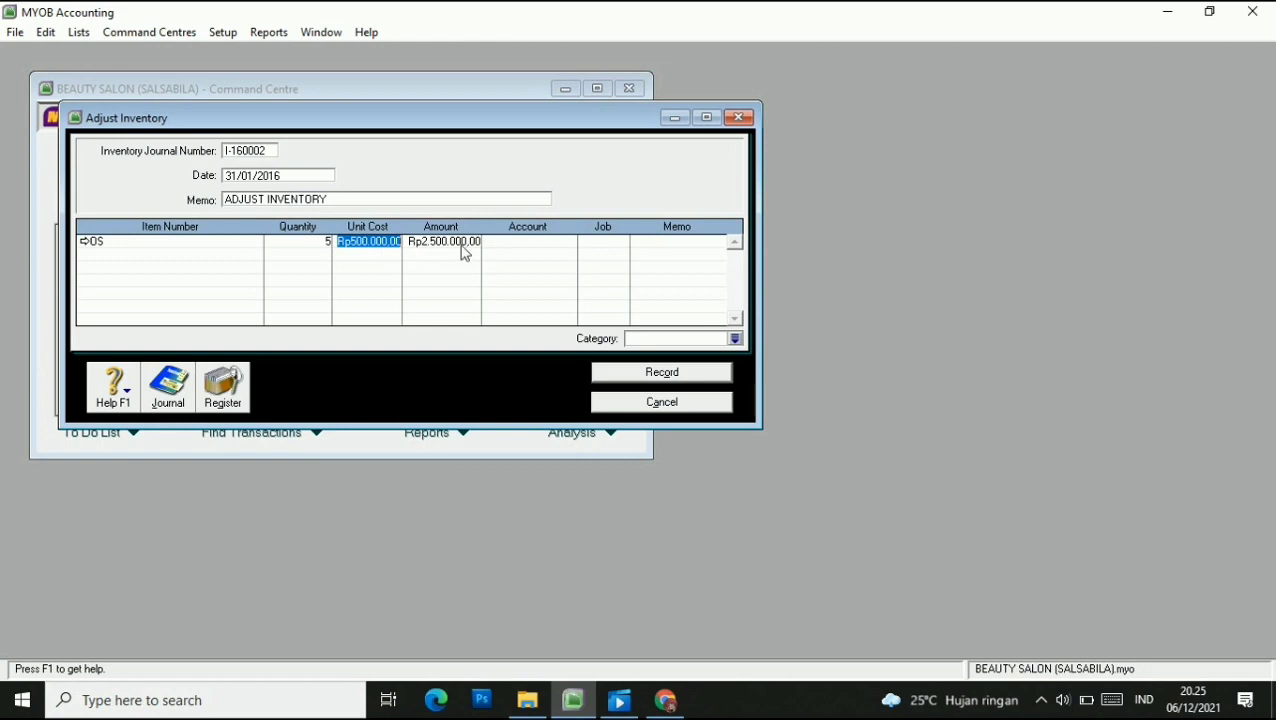
# Charge the OS line to account 5-1000 and job P, with category BJR.
pyautogui.click(572, 245)
pyautogui.write('6')
pyautogui.press('Tab')
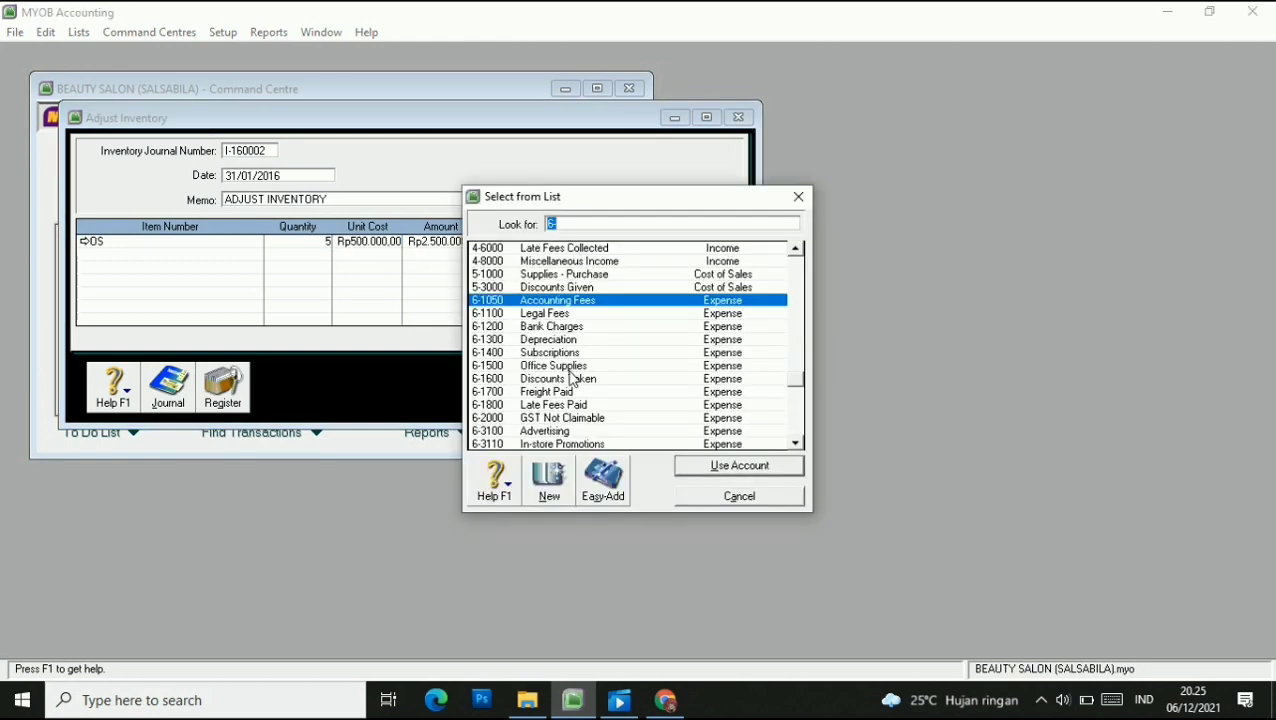
pyautogui.click(572, 282)
pyautogui.click(730, 468)
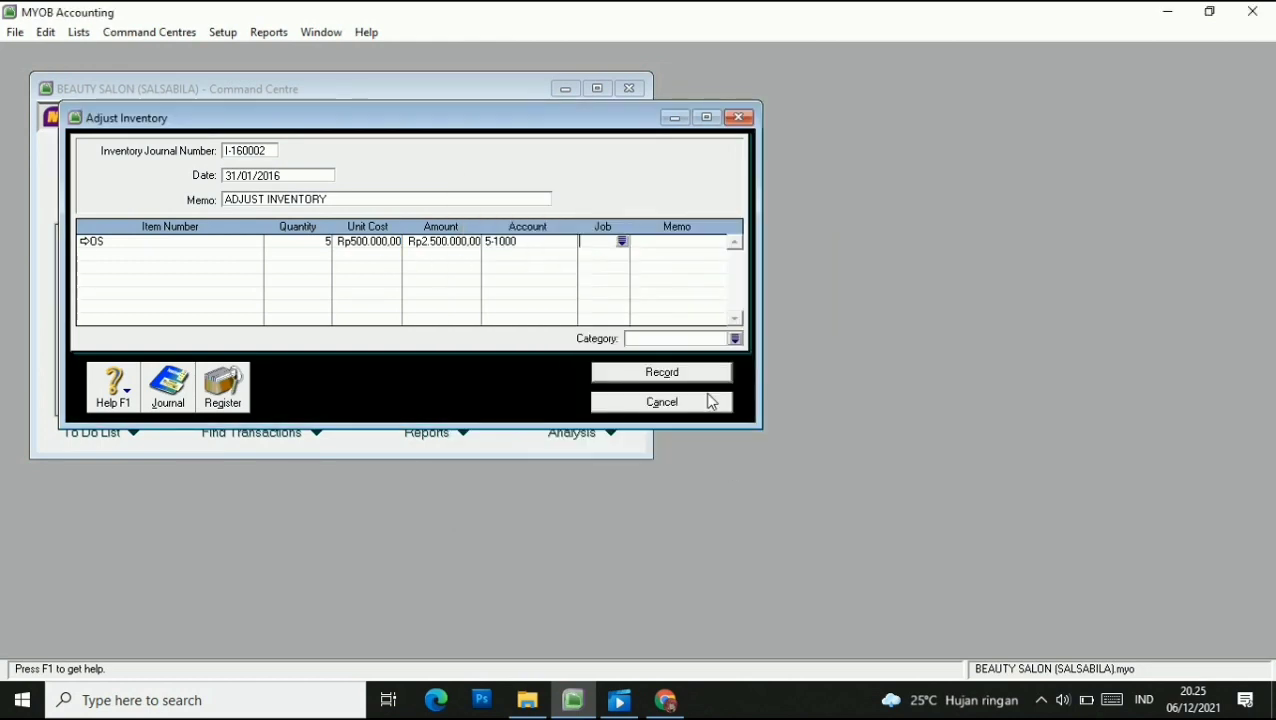
pyautogui.write('P')
pyautogui.click(622, 241)
pyautogui.click(706, 463)
pyautogui.click(732, 337)
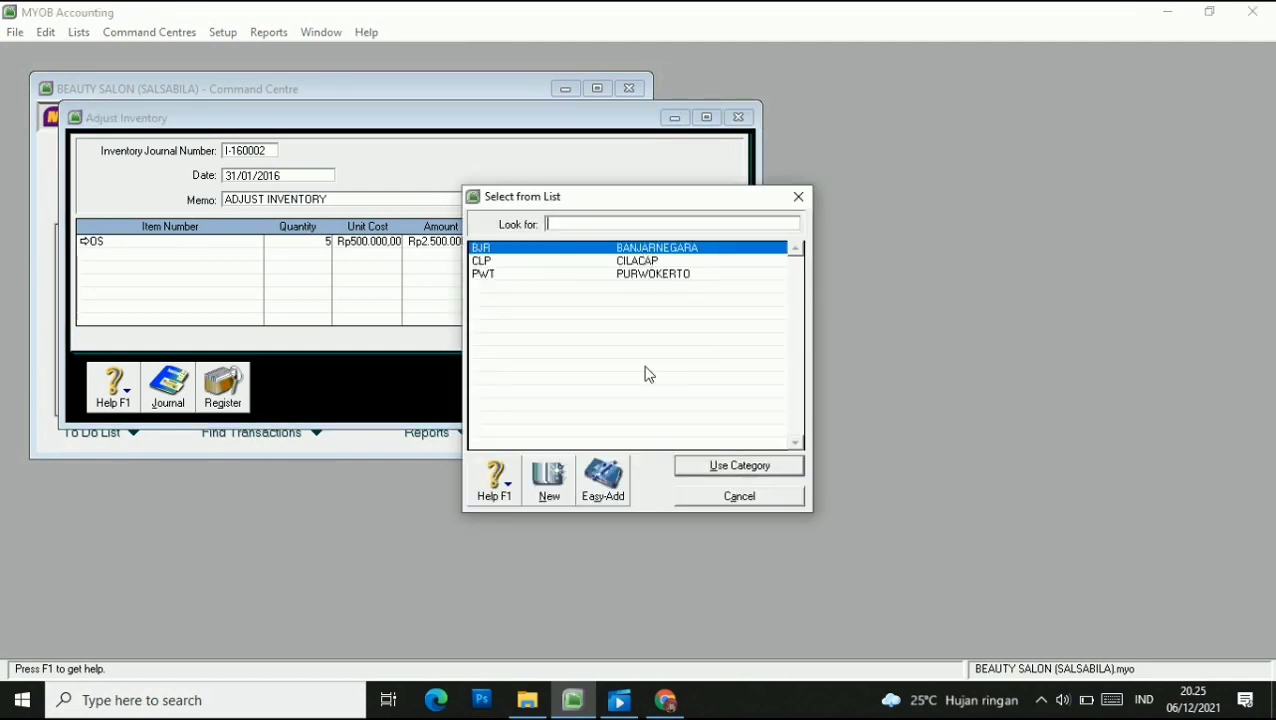
pyautogui.click(625, 251)
pyautogui.click(730, 467)
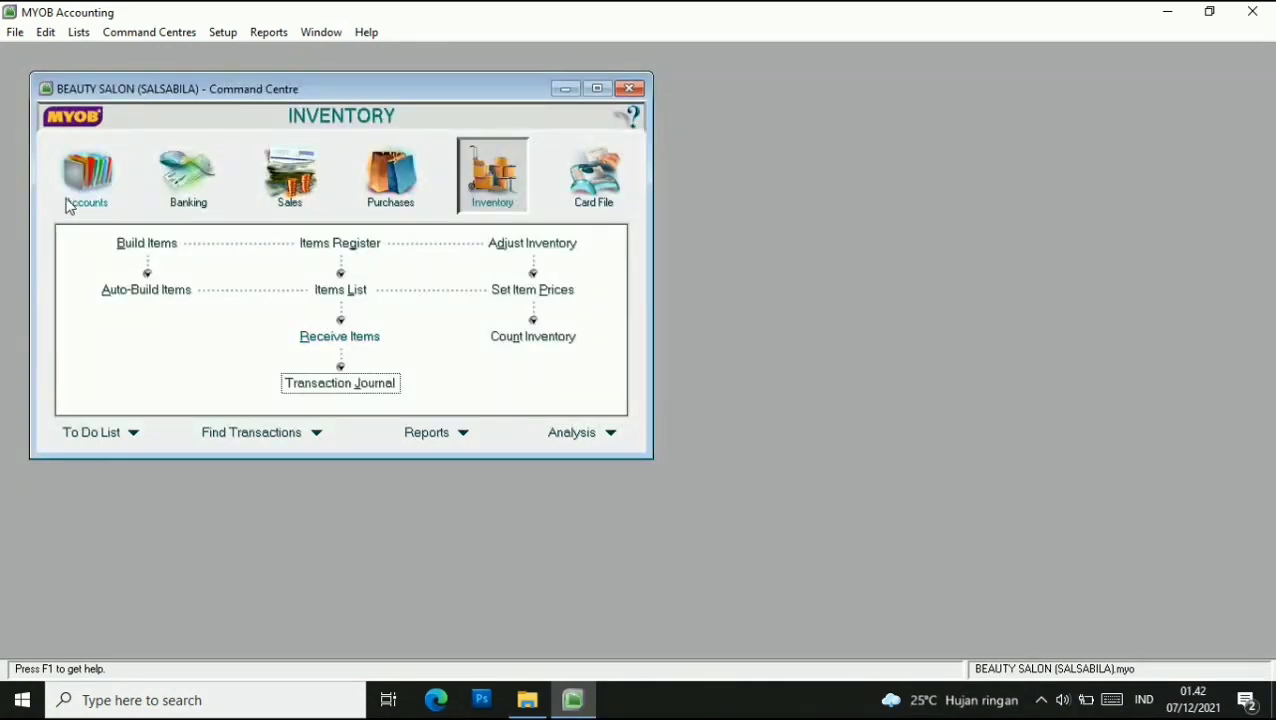
# Run the Account Transactions [Accrual] report for 01/01/2016–31/01/2016 and enlarge it.
pyautogui.click(87, 190)
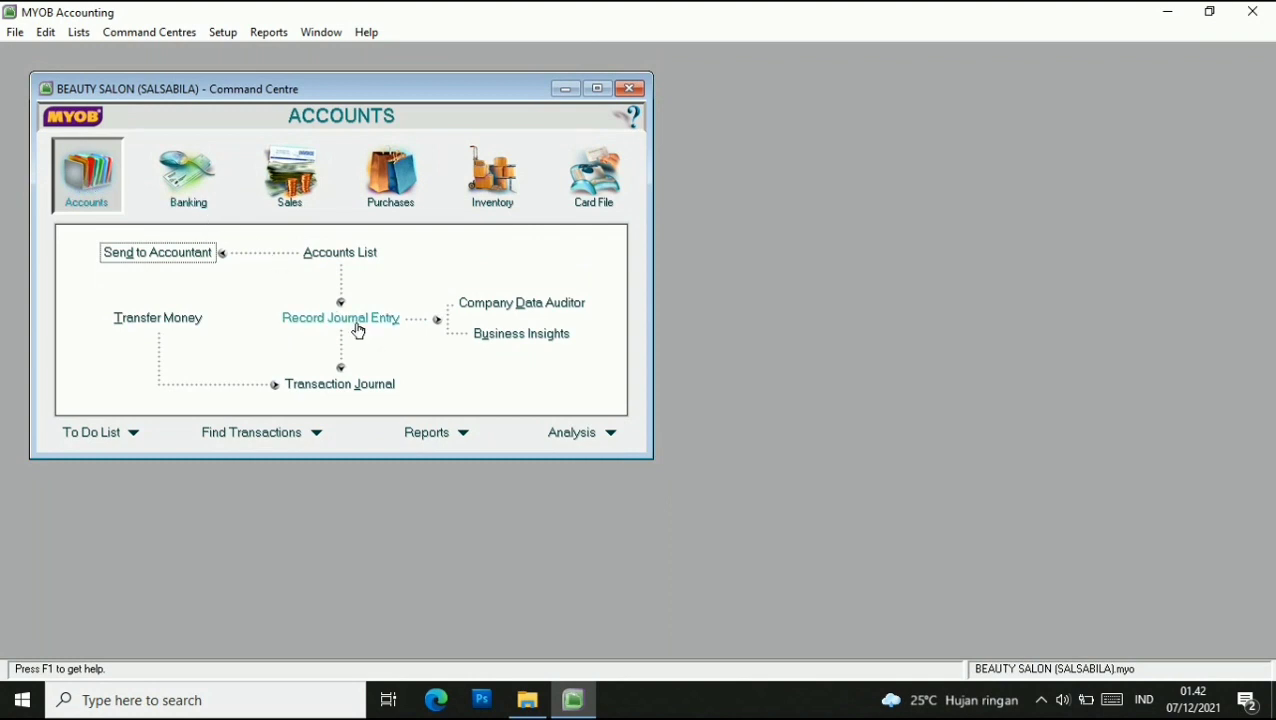
pyautogui.click(464, 433)
pyautogui.click(478, 451)
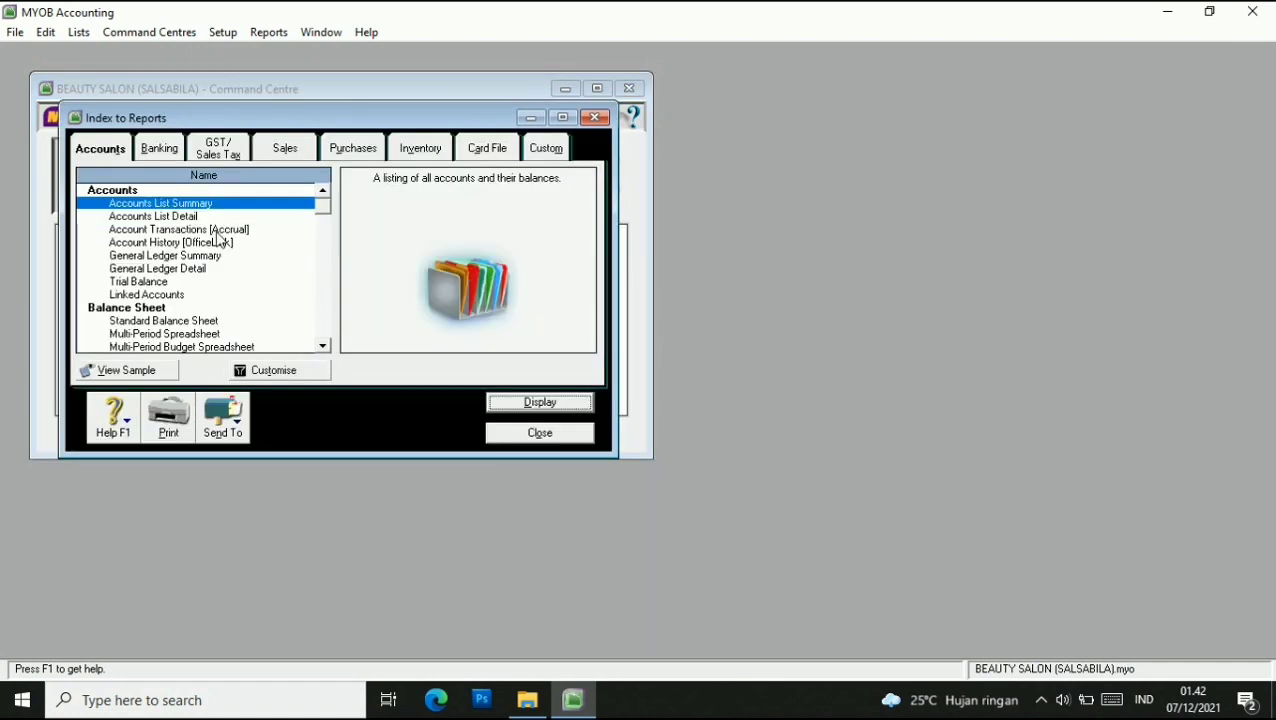
pyautogui.click(216, 231)
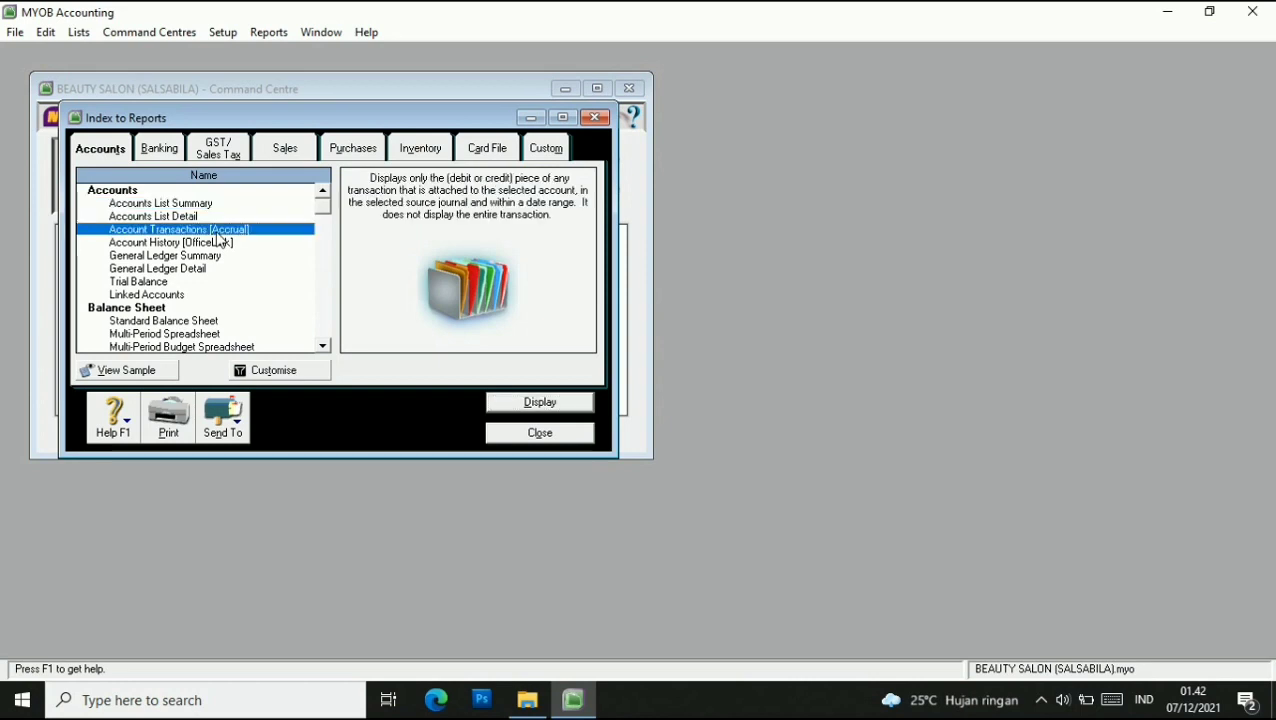
pyautogui.click(280, 372)
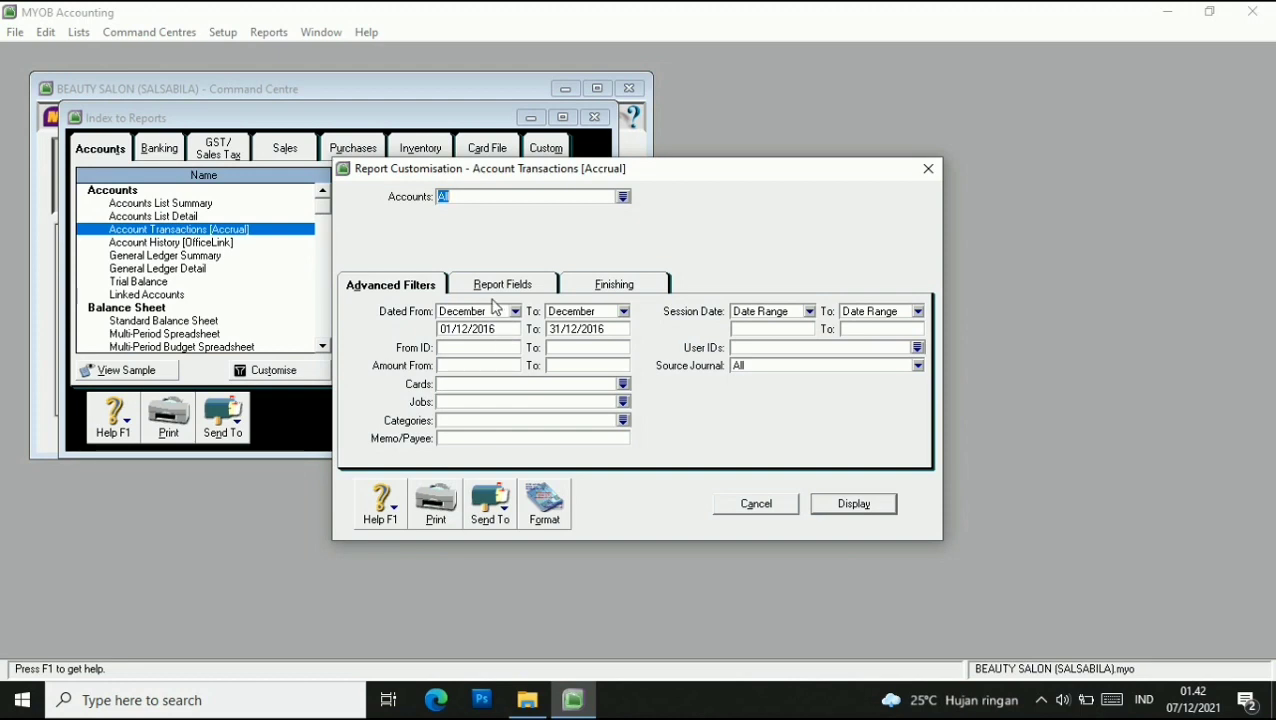
pyautogui.click(466, 330)
pyautogui.click(467, 331)
pyautogui.press('BackSpace')
pyautogui.click(572, 331)
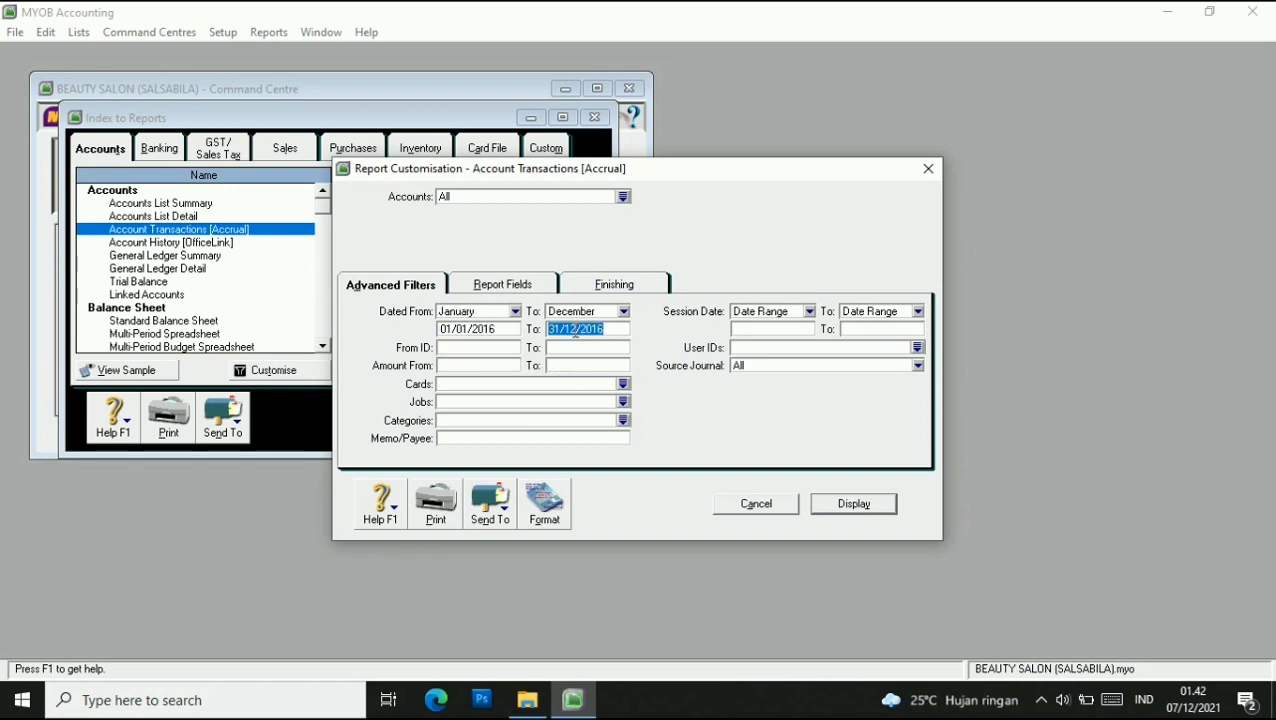
pyautogui.click(576, 330)
pyautogui.press('BackSpace')
pyautogui.press('Return')
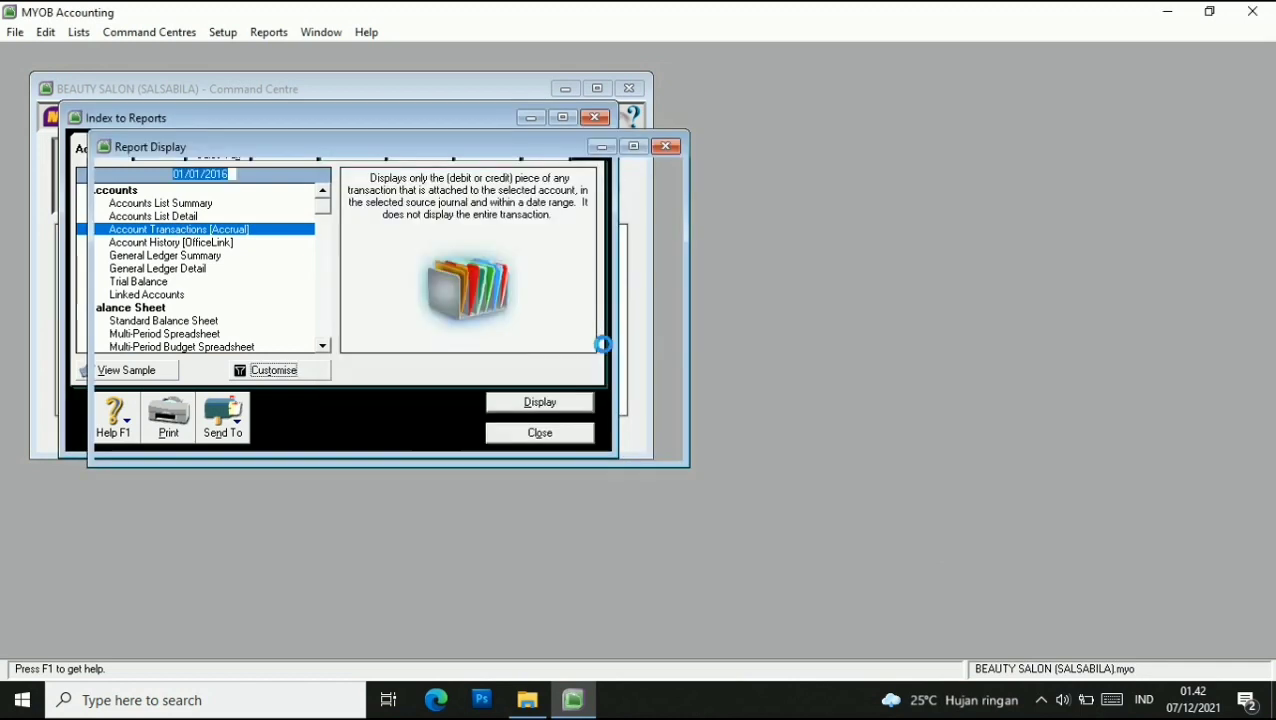
pyautogui.click(628, 147)
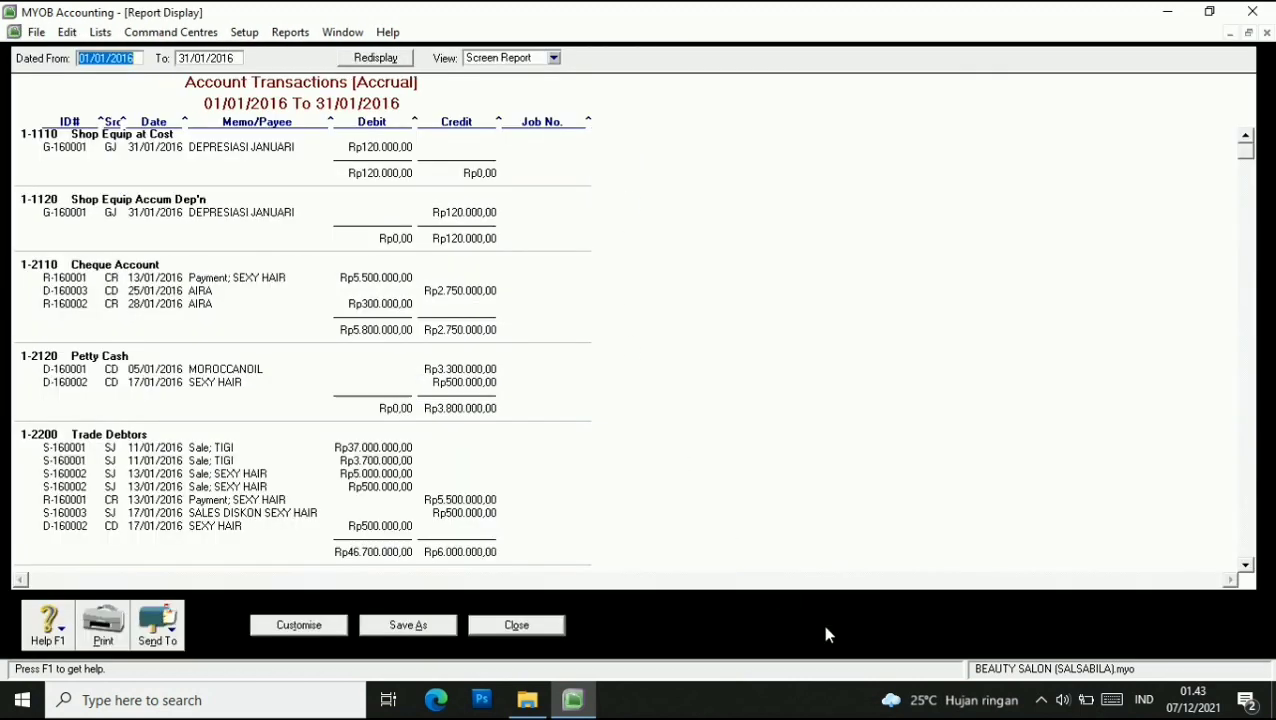
# Maximize the report and export it with PDF as the file type.
pyautogui.click(1041, 695)
pyautogui.click(1060, 625)
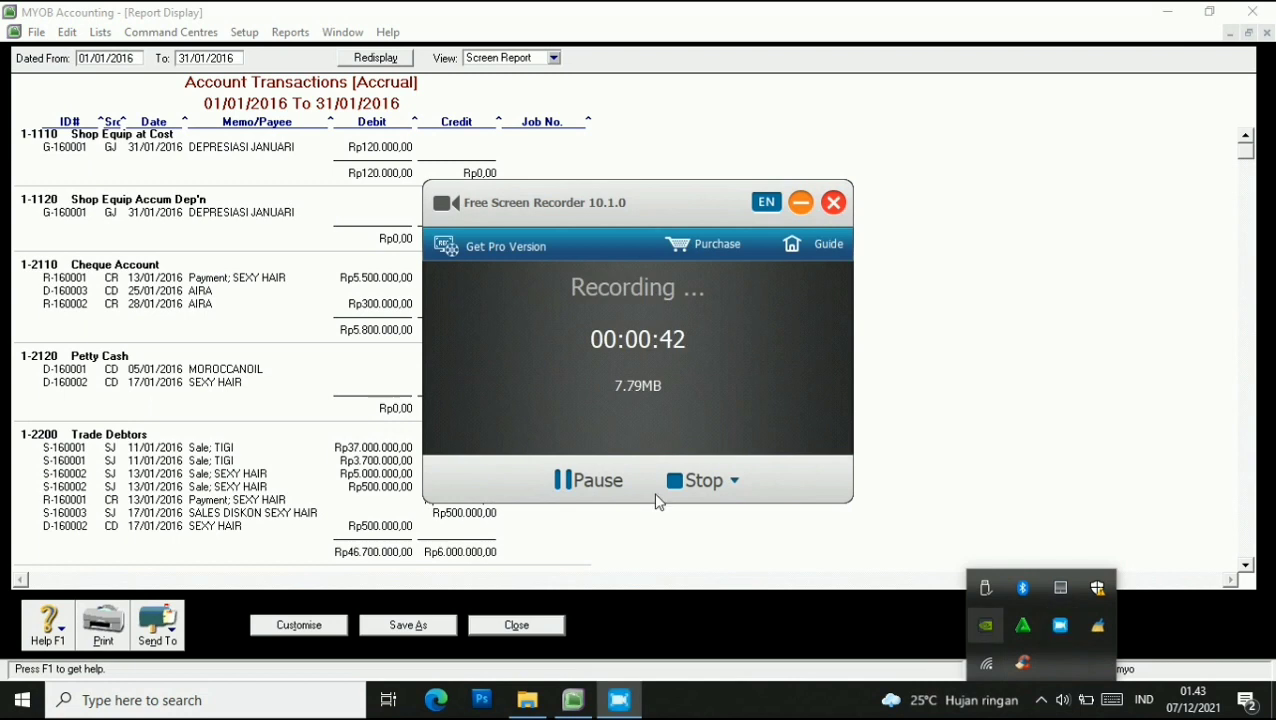
pyautogui.click(625, 482)
pyautogui.click(634, 482)
pyautogui.click(800, 203)
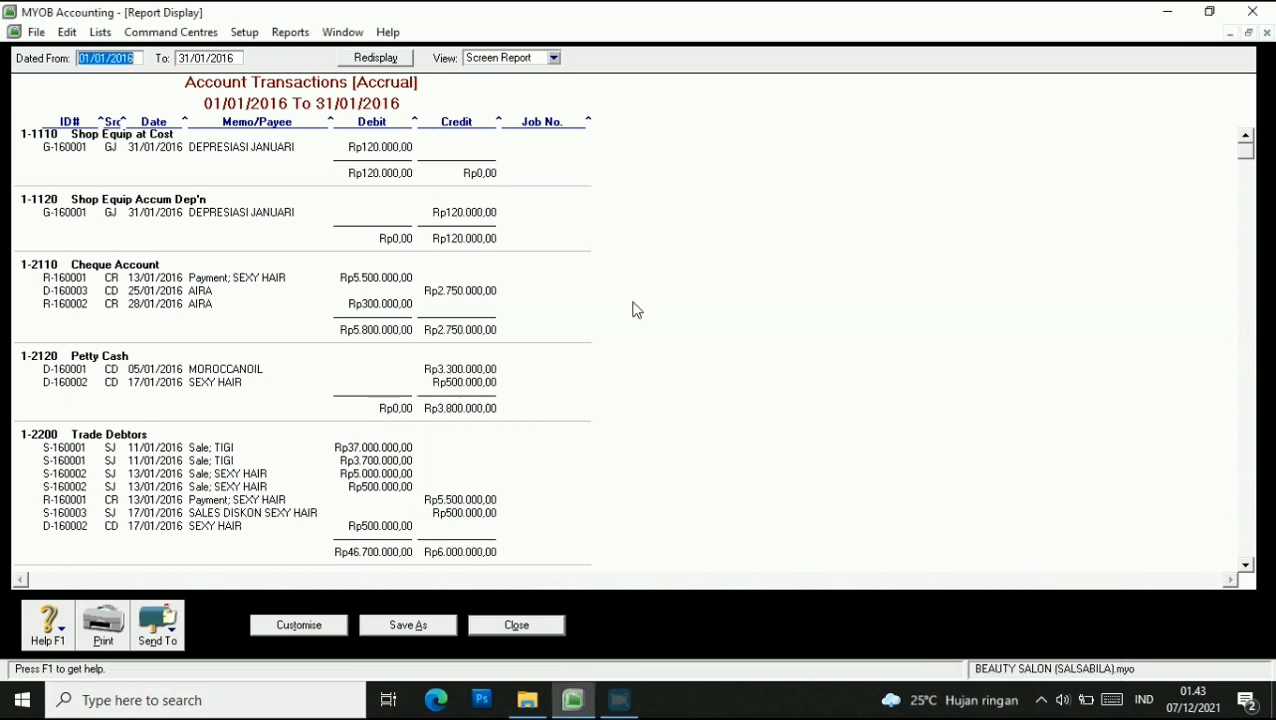
pyautogui.click(168, 628)
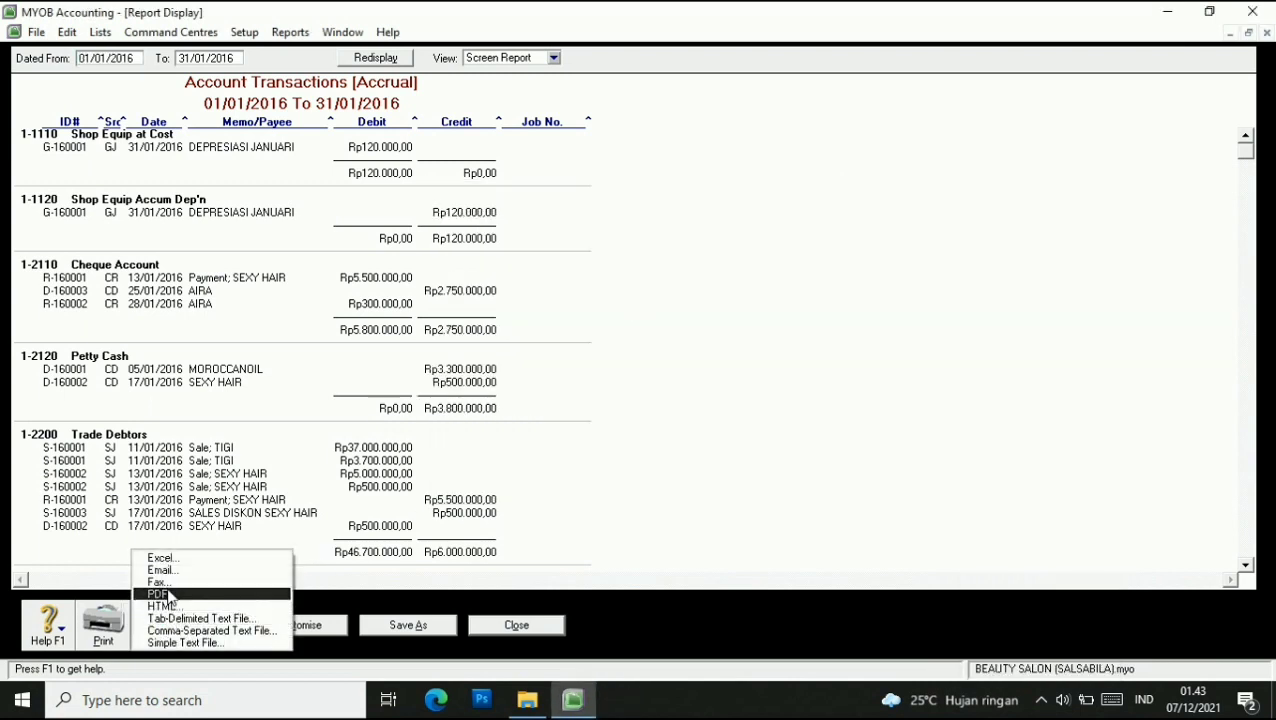
pyautogui.click(165, 594)
pyautogui.click(238, 390)
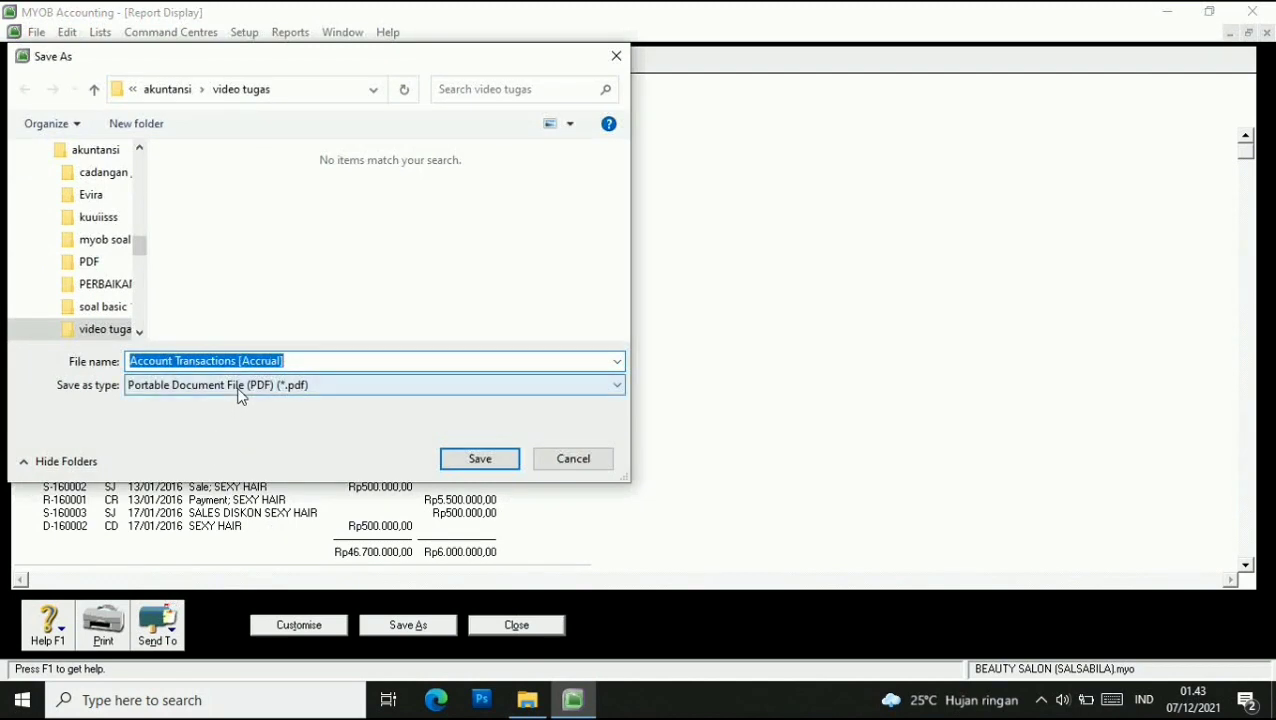
pyautogui.click(239, 403)
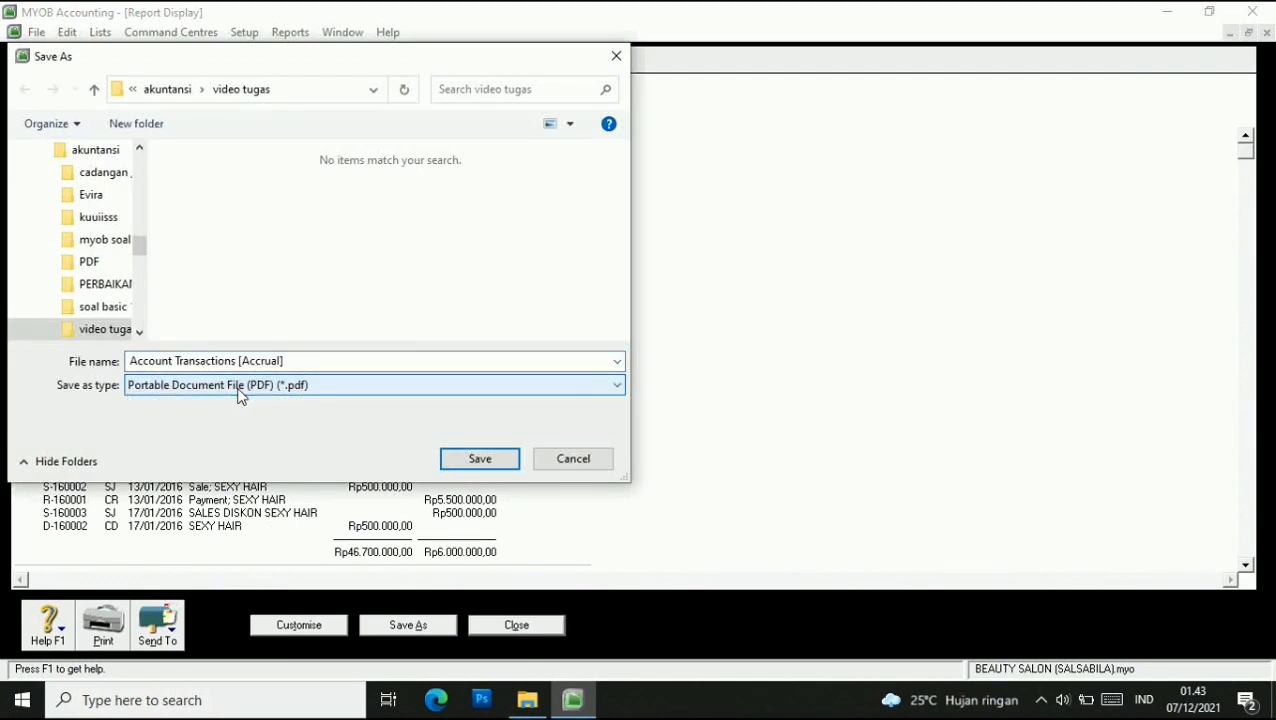
# Save it as 'Account Transactions [Accrual]LALA' and close the report.
pyautogui.click(305, 361)
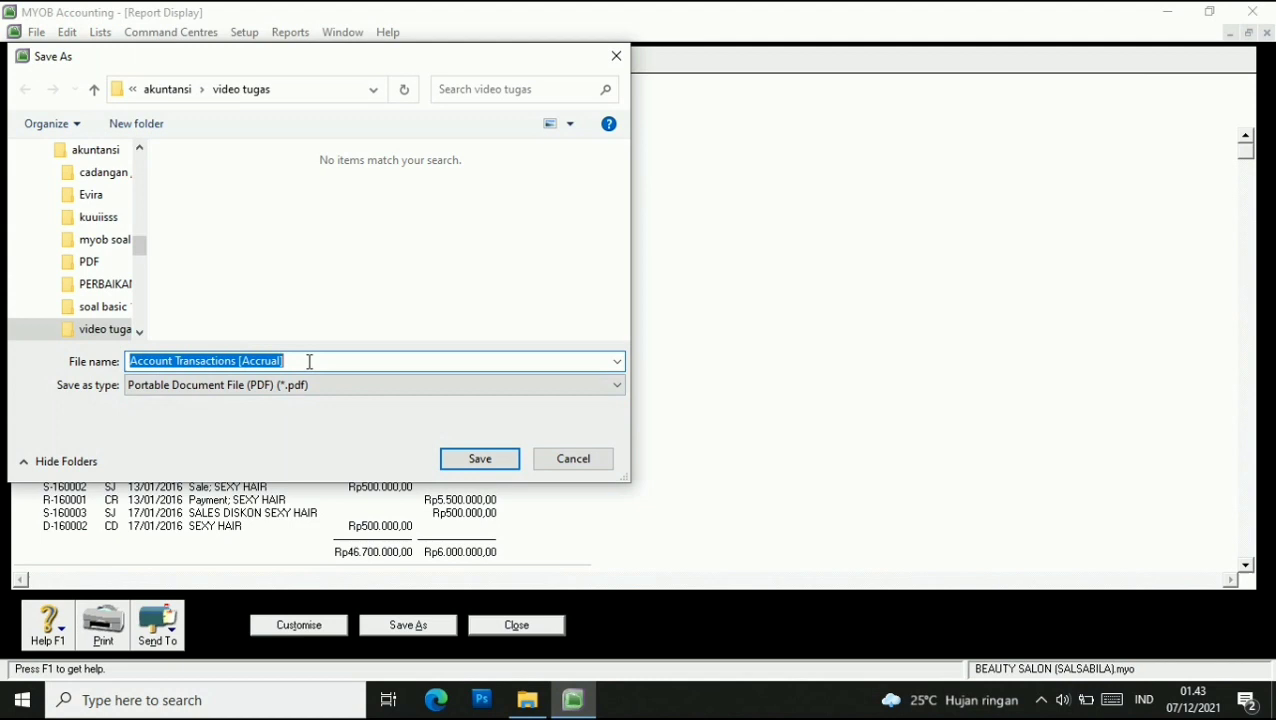
pyautogui.click(309, 362)
pyautogui.write('lala')
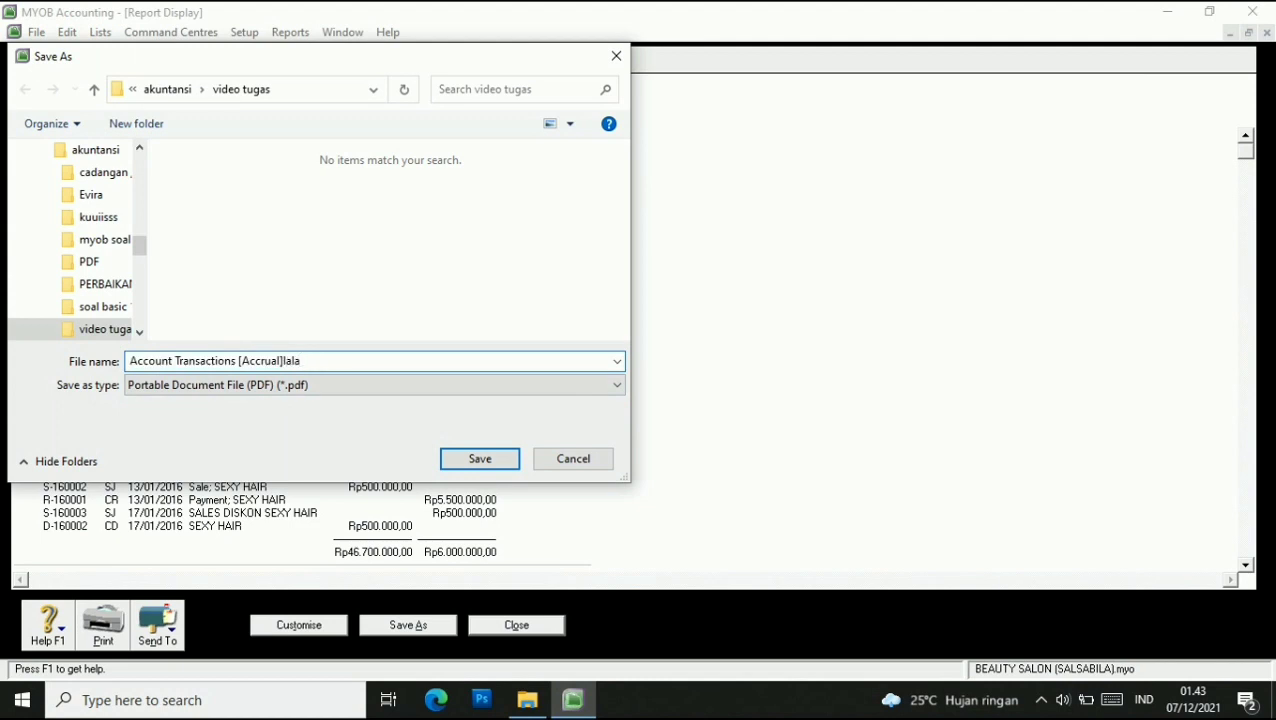
pyautogui.press('BackSpace')
pyautogui.press('BackSpace')
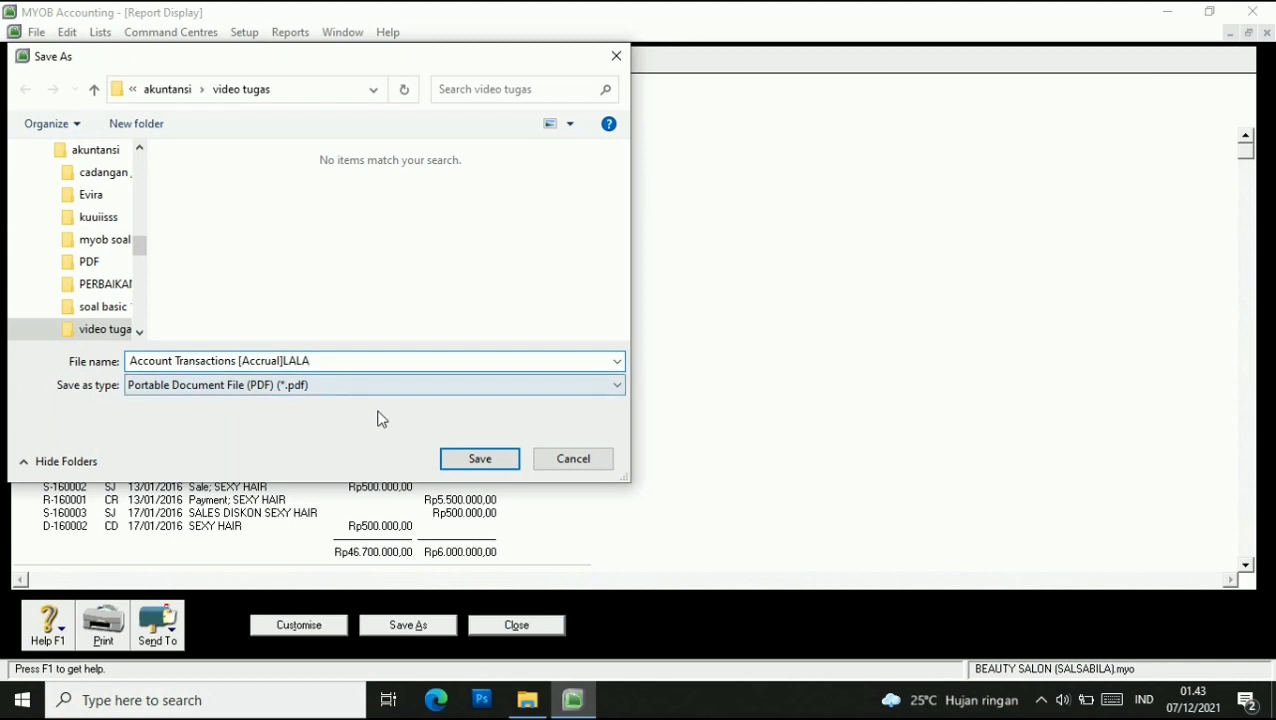
pyautogui.click(481, 459)
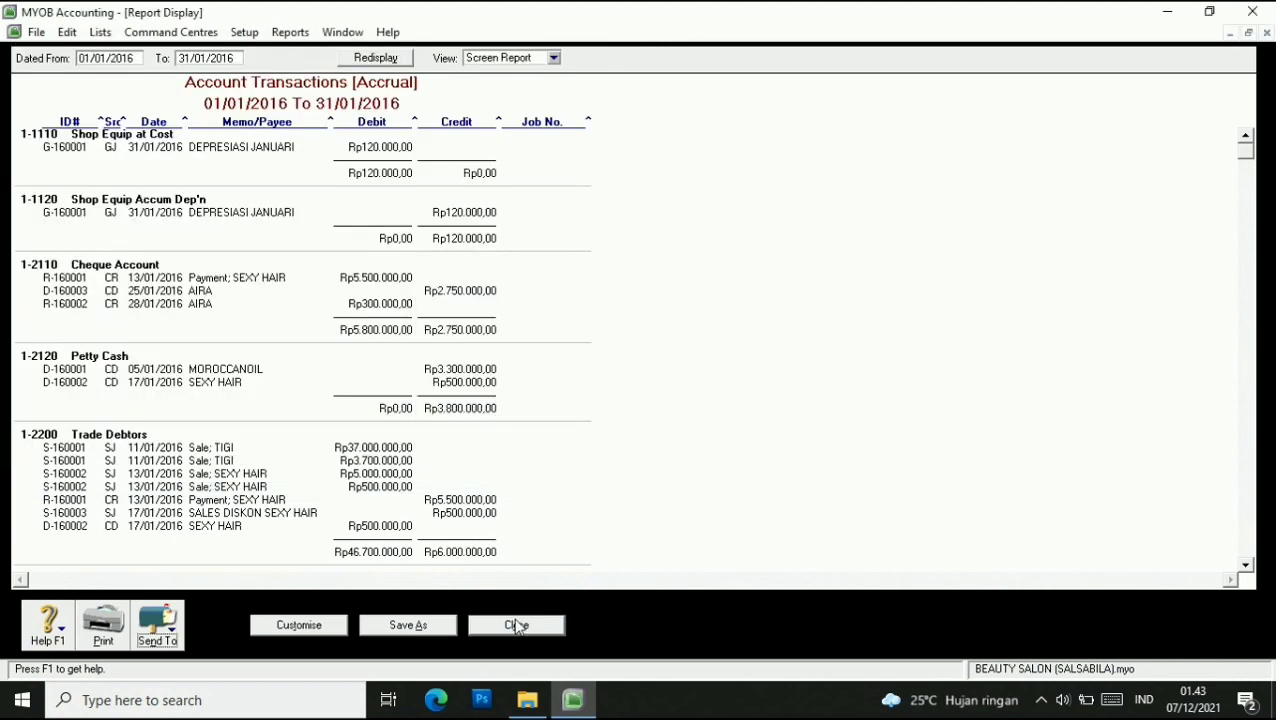
pyautogui.click(514, 624)
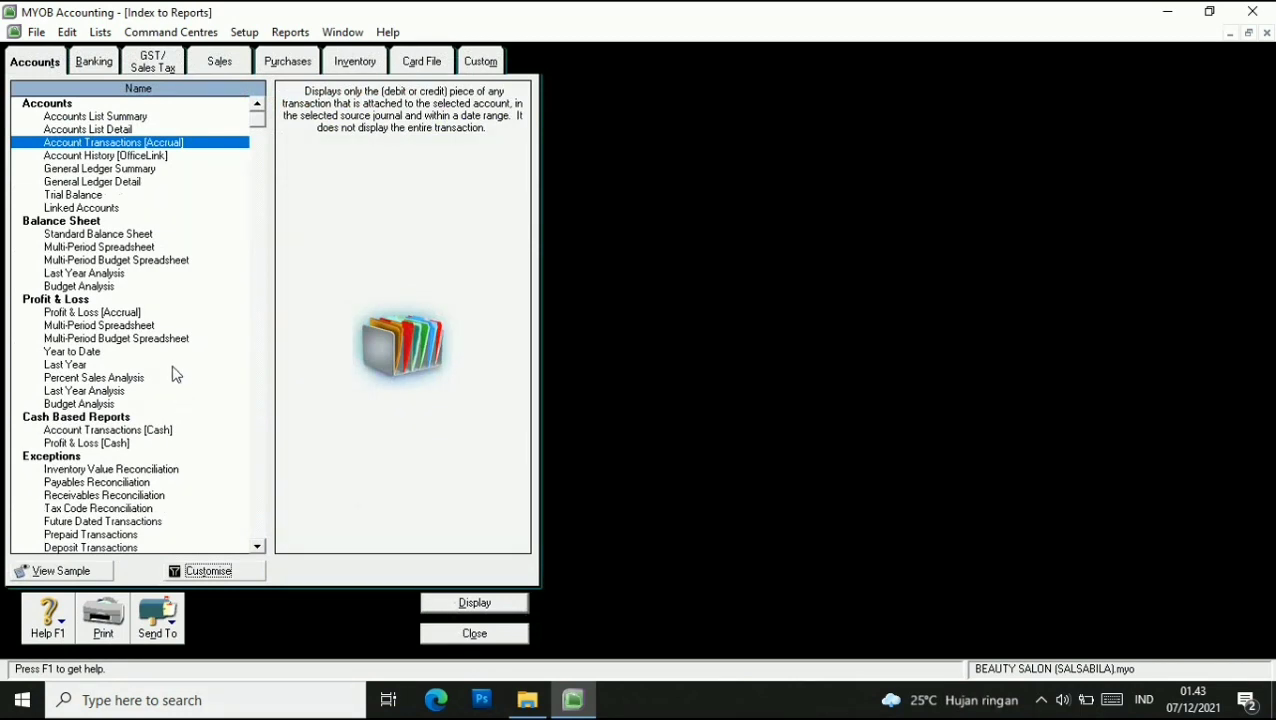
# Display the Standard Balance Sheet for January 2016.
pyautogui.click(93, 236)
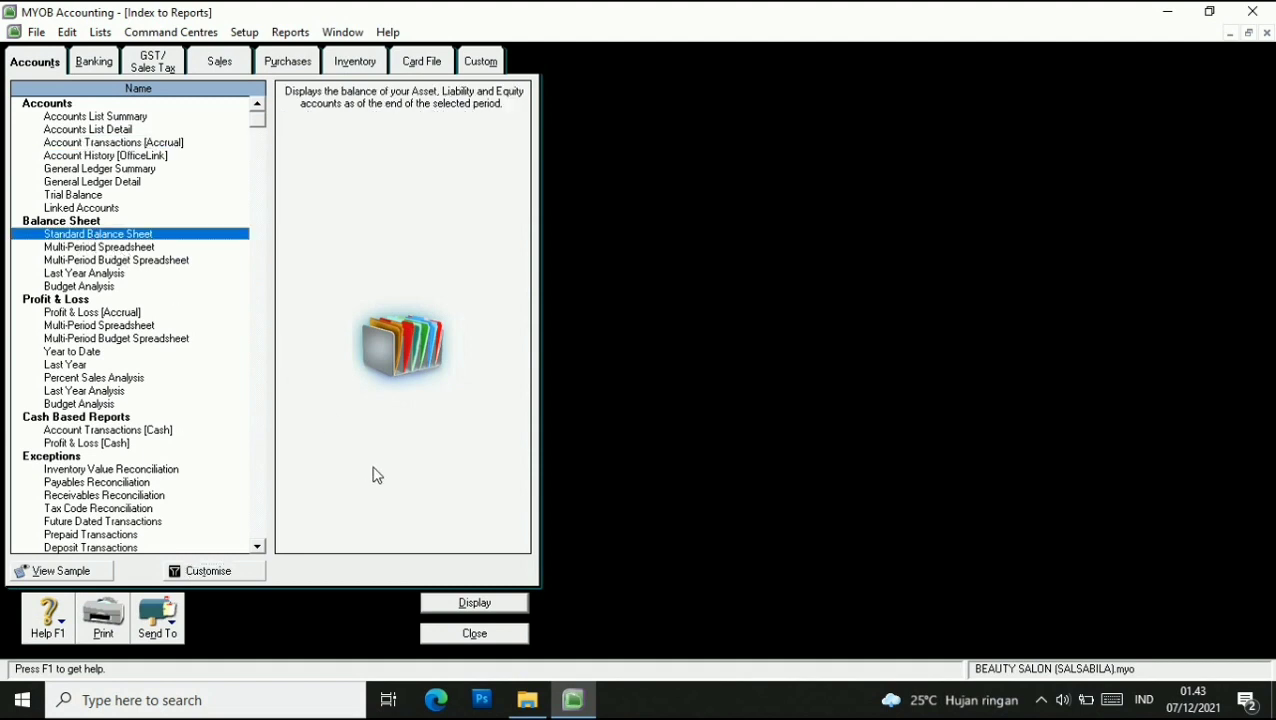
pyautogui.click(218, 571)
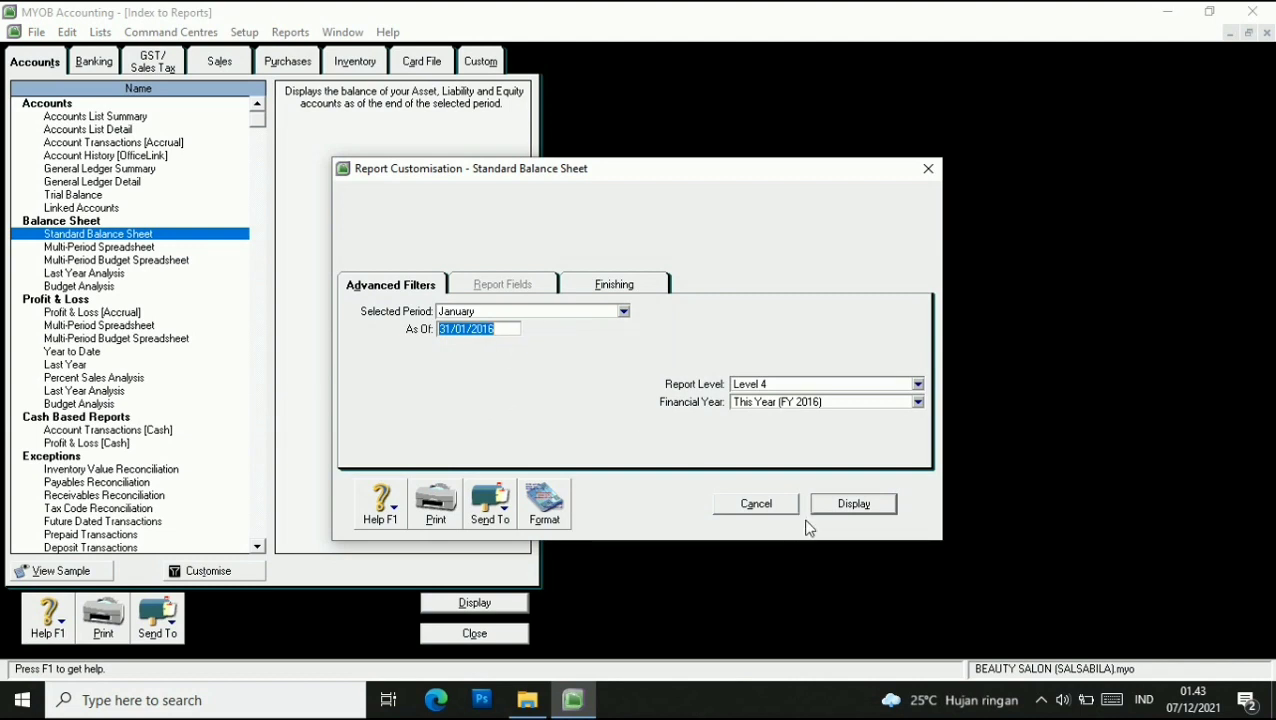
pyautogui.click(840, 506)
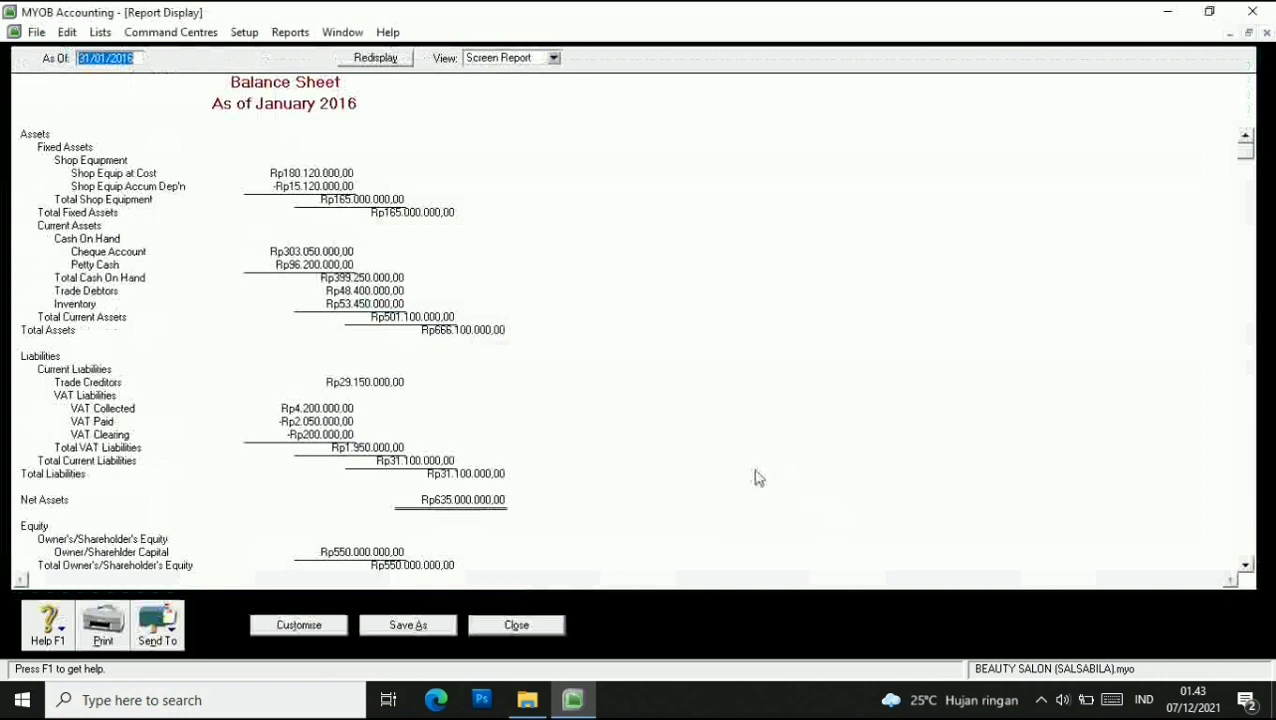
# Export the balance sheet as PDF 'Standard Balance SheetLALA' and close the report.
pyautogui.click(167, 634)
pyautogui.click(205, 597)
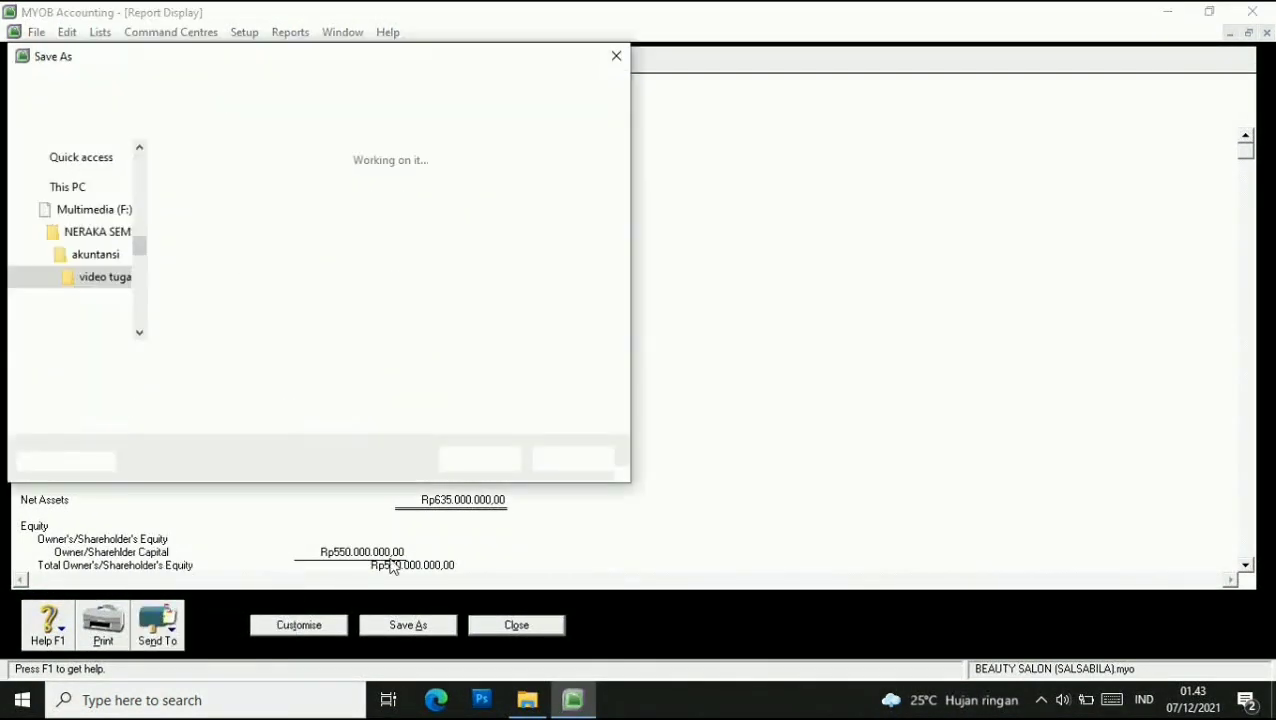
pyautogui.click(332, 361)
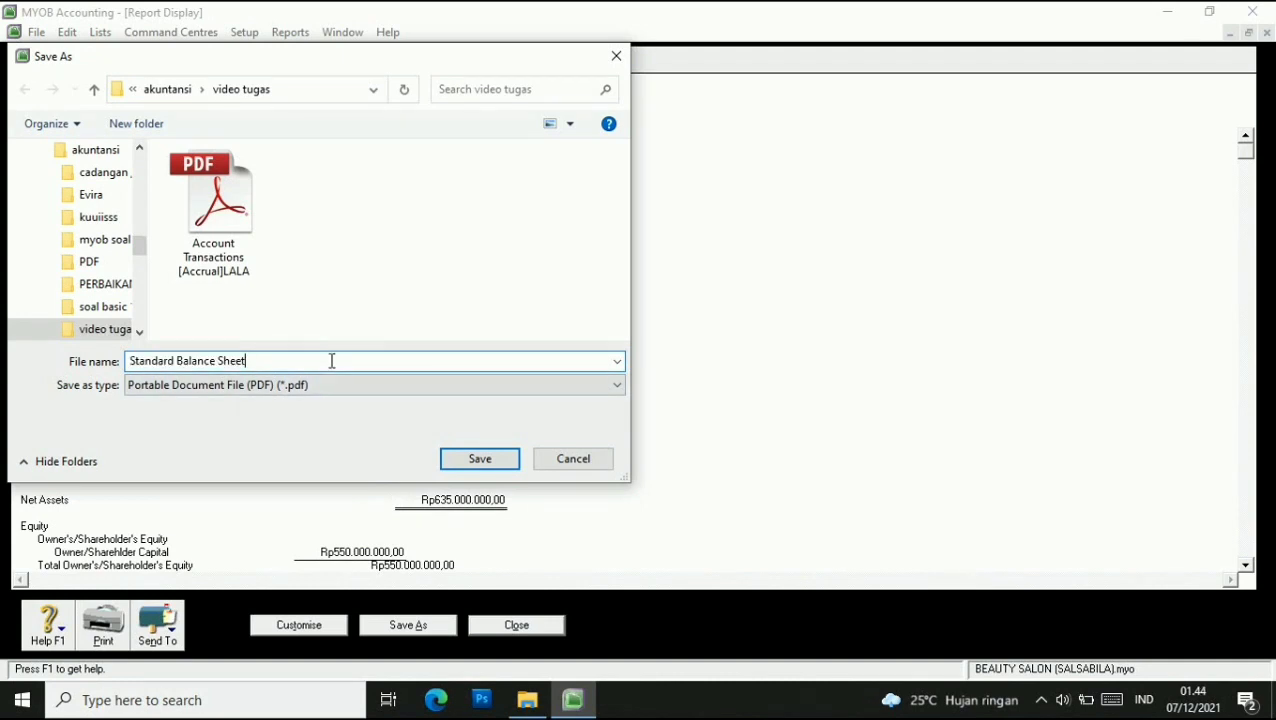
pyautogui.click(507, 466)
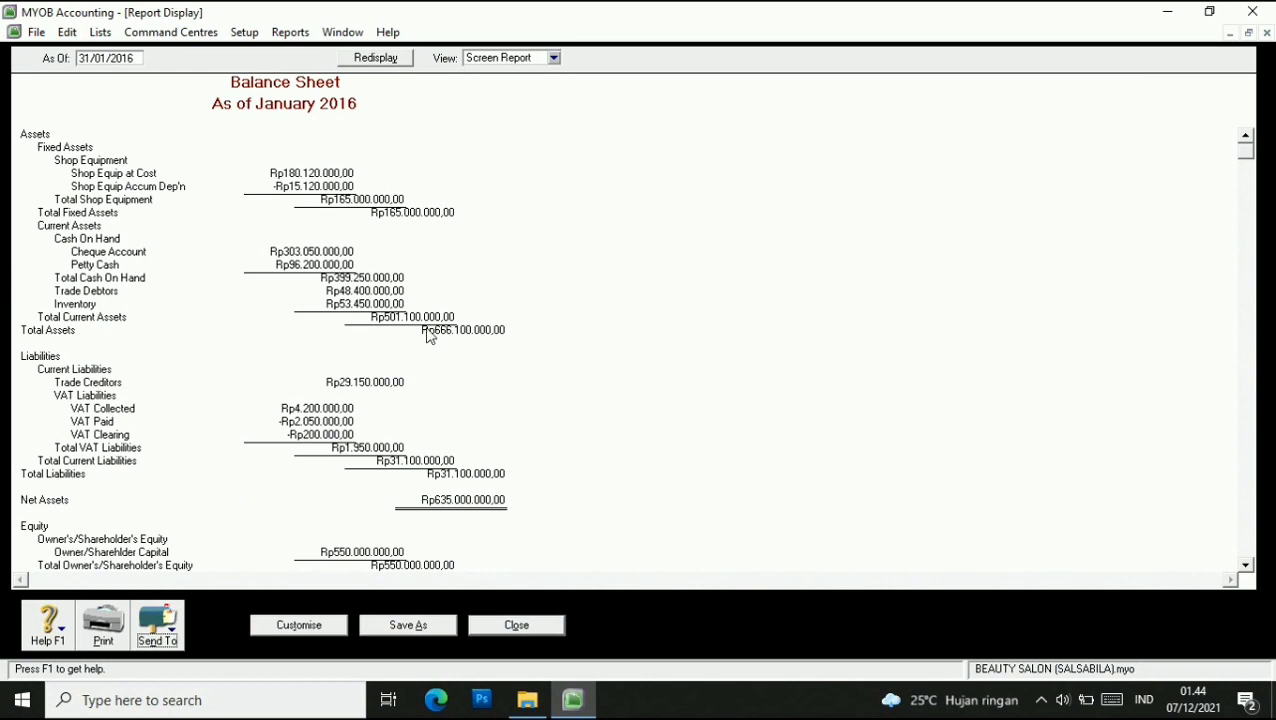
pyautogui.click(510, 625)
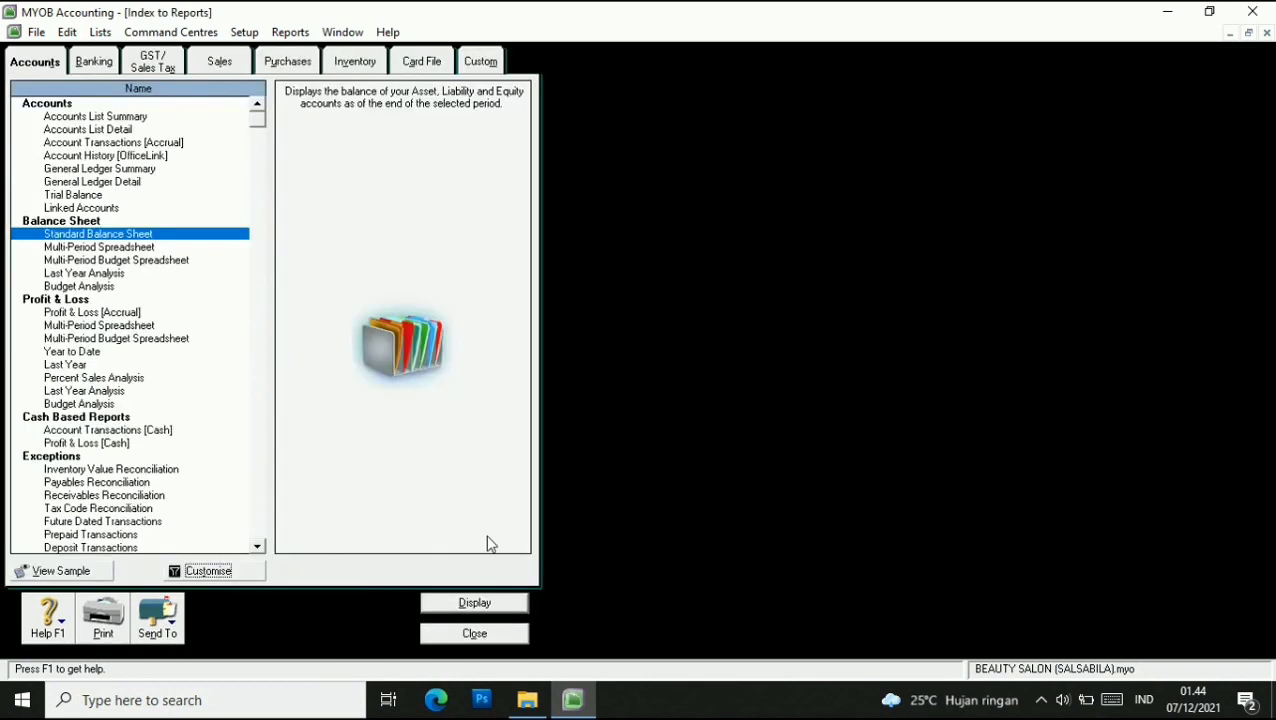
# Select Profit & Loss [Accrual] and display it with the period ending in January 2016.
pyautogui.click(118, 318)
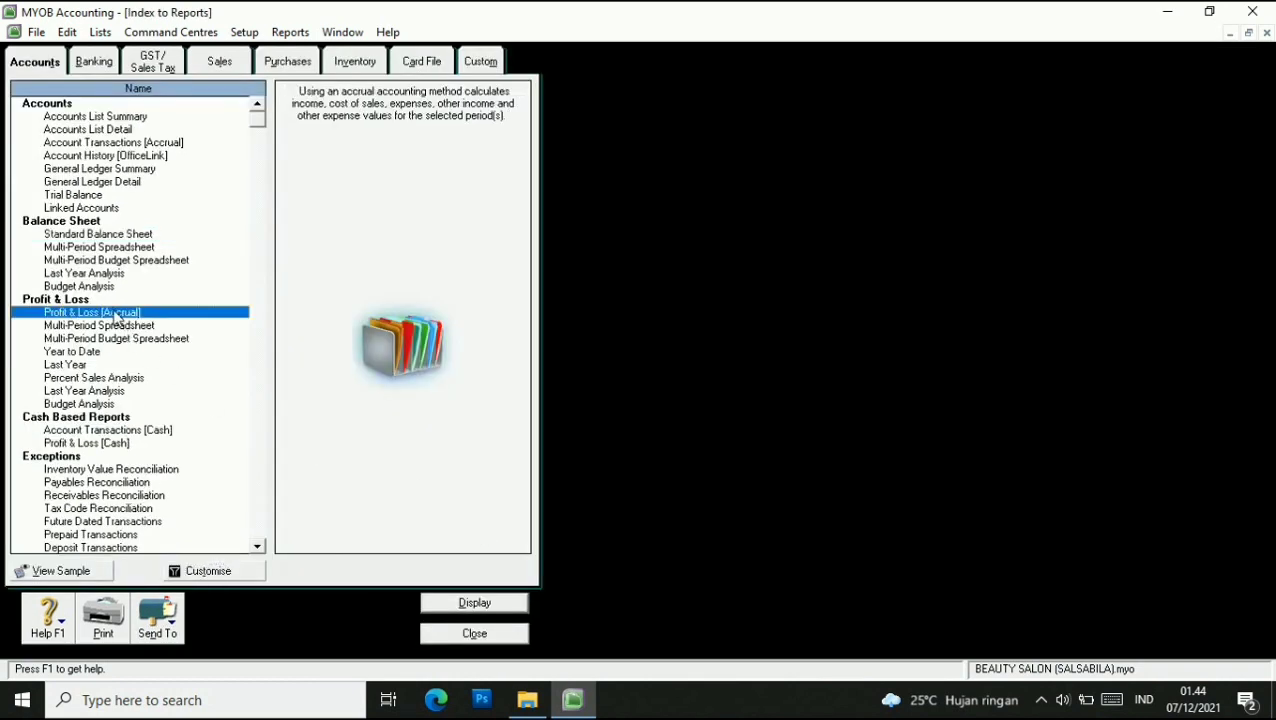
pyautogui.click(166, 632)
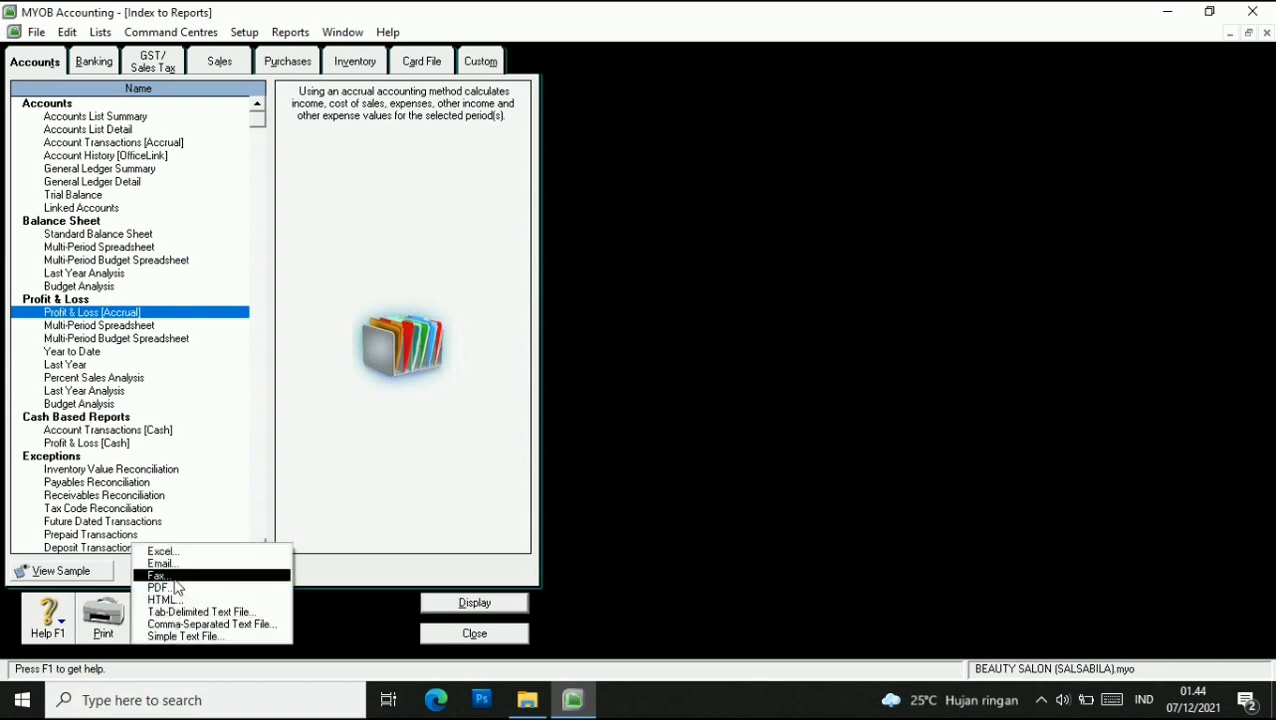
pyautogui.click(160, 588)
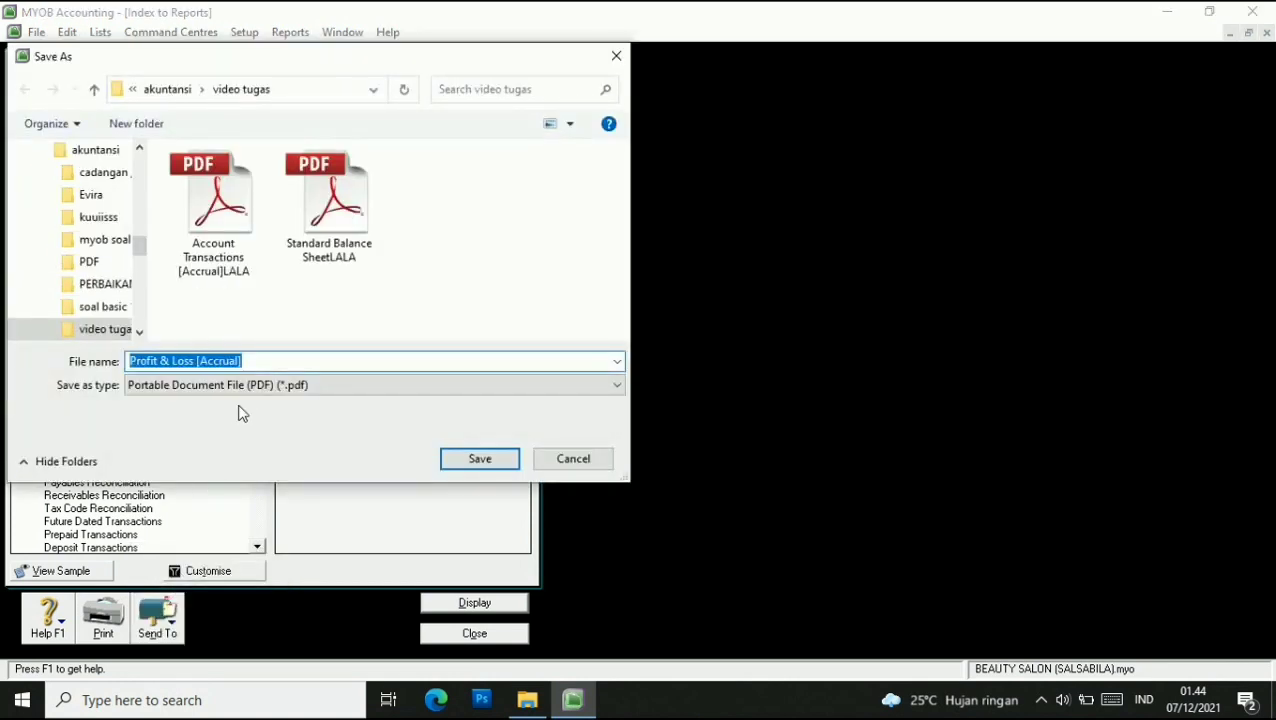
pyautogui.click(570, 460)
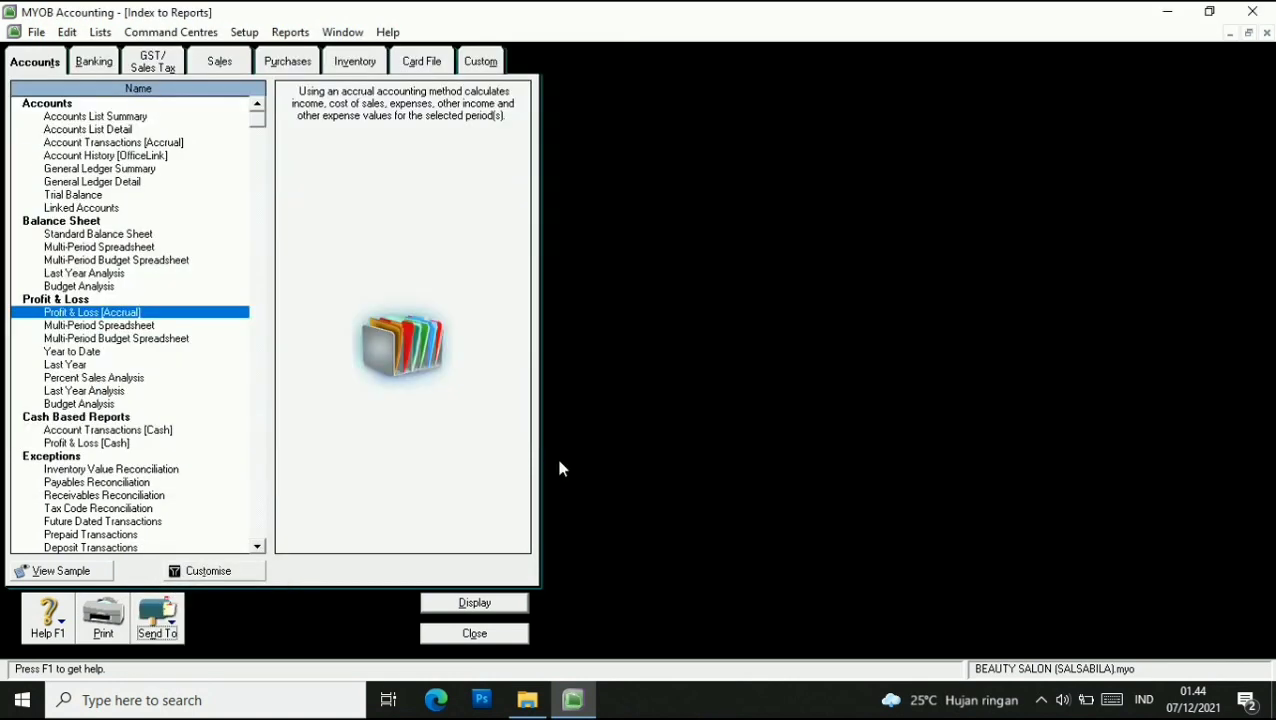
pyautogui.click(200, 573)
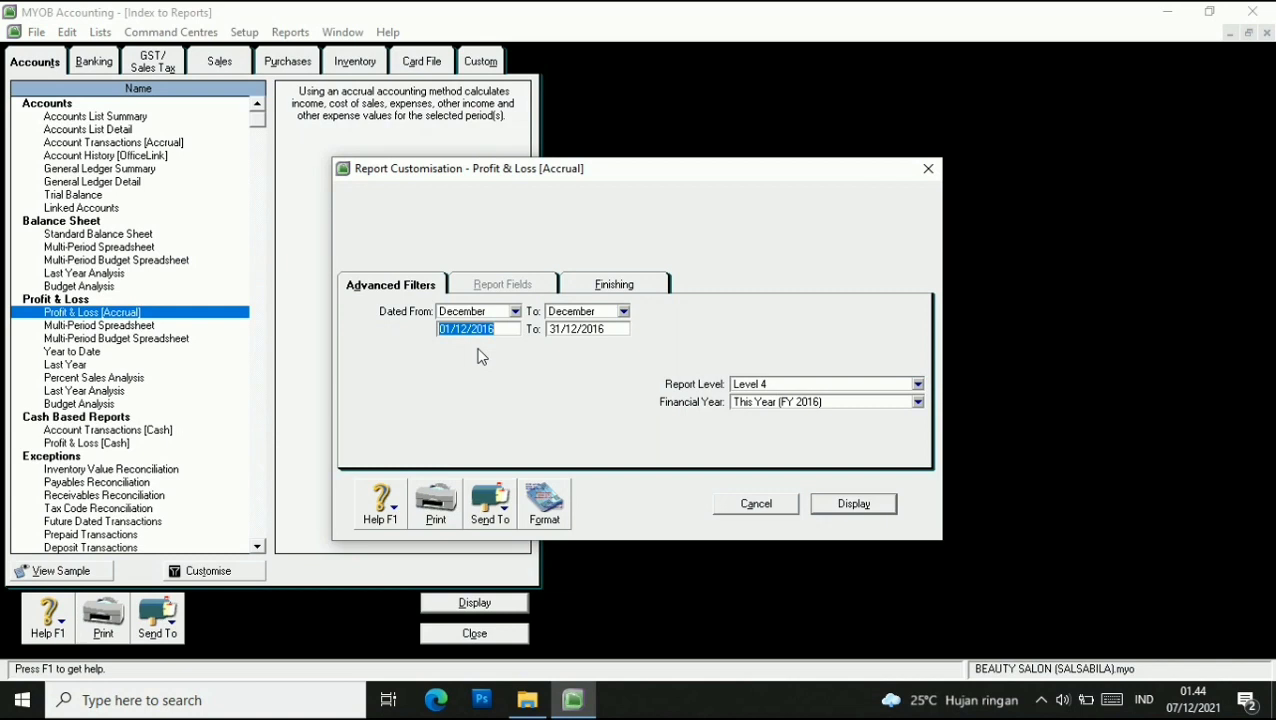
pyautogui.click(577, 330)
pyautogui.click(577, 330)
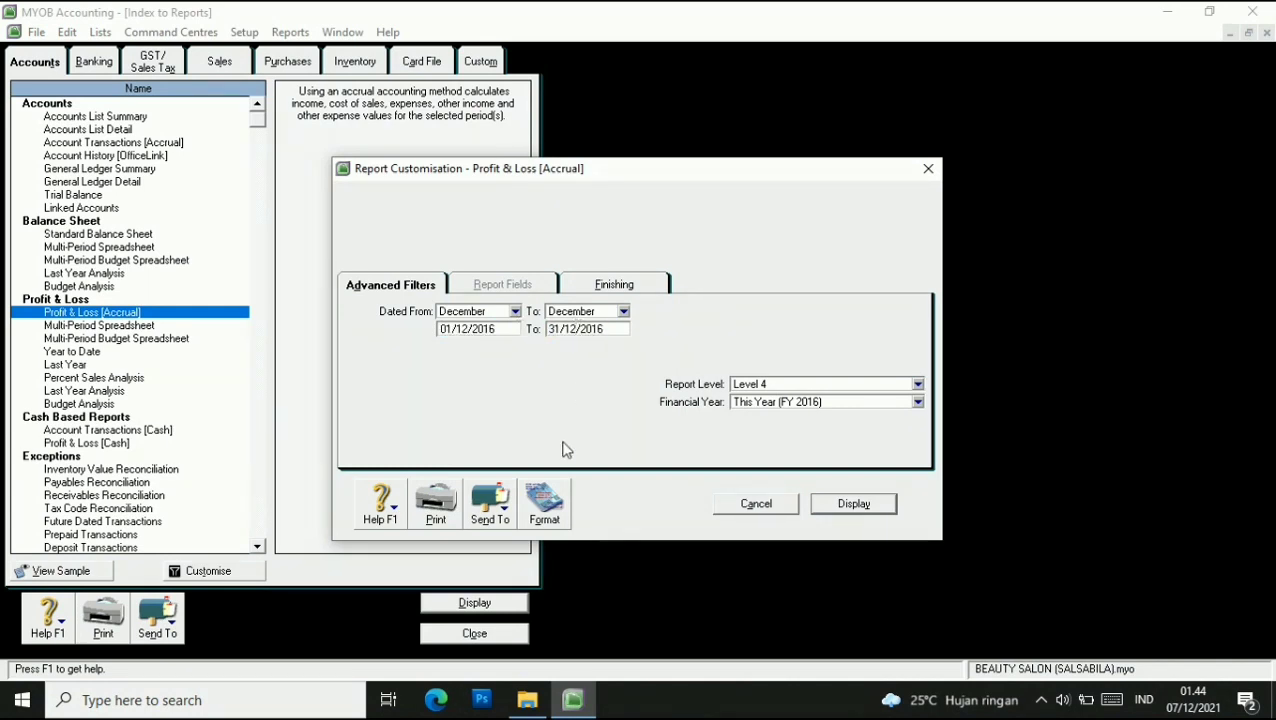
pyautogui.press('BackSpace')
pyautogui.press('Return')
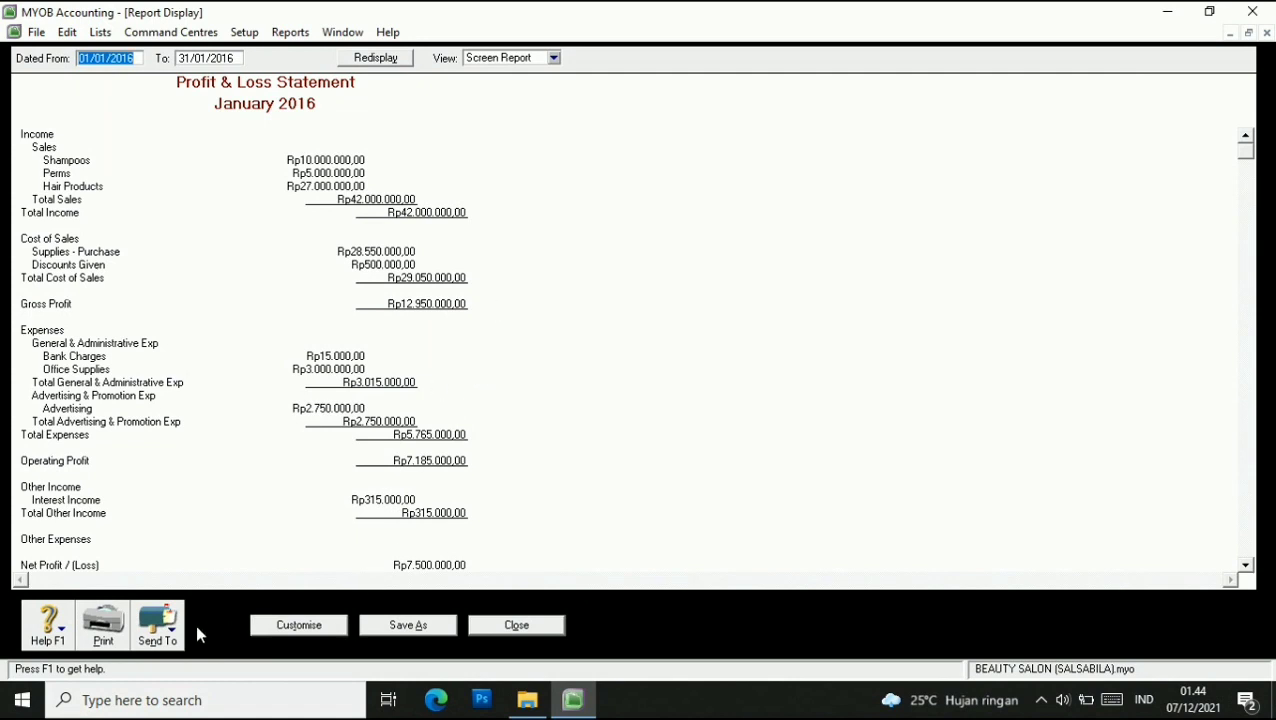
# Save the report as PDF 'Profit & Loss [Accrual]LALA' and close it.
pyautogui.click(160, 625)
pyautogui.click(165, 595)
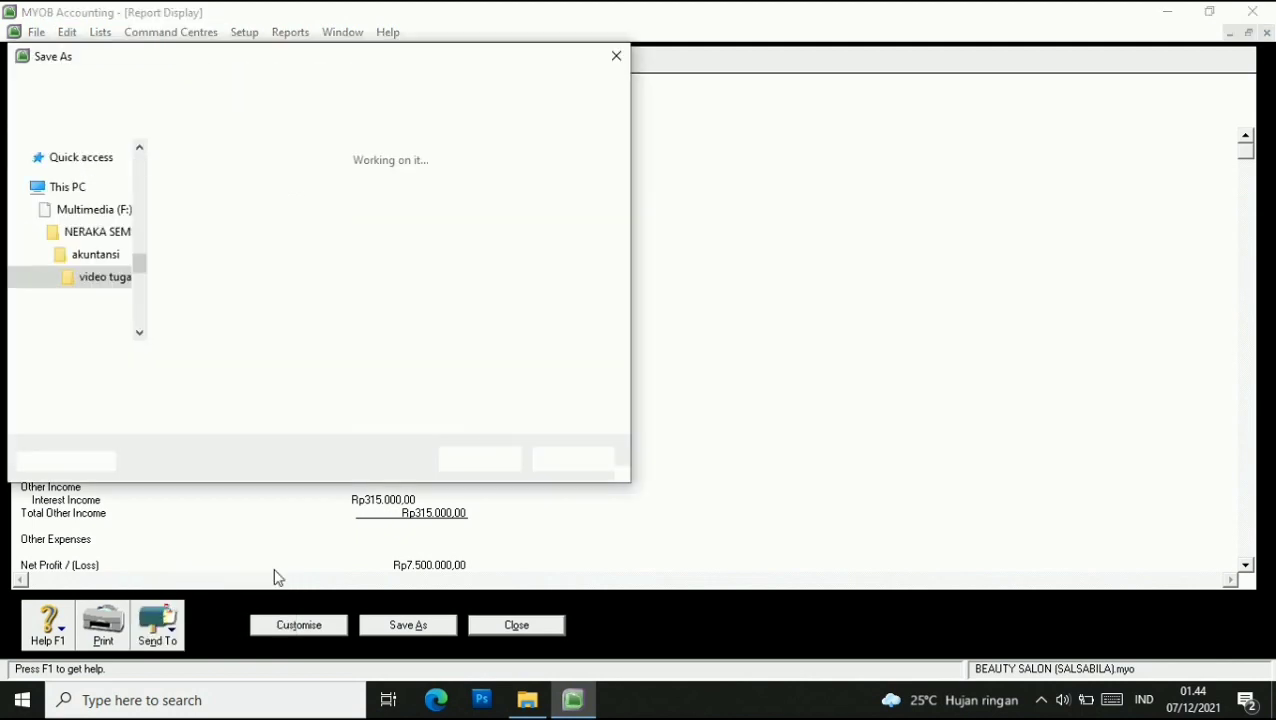
pyautogui.click(272, 362)
pyautogui.write('LALA')
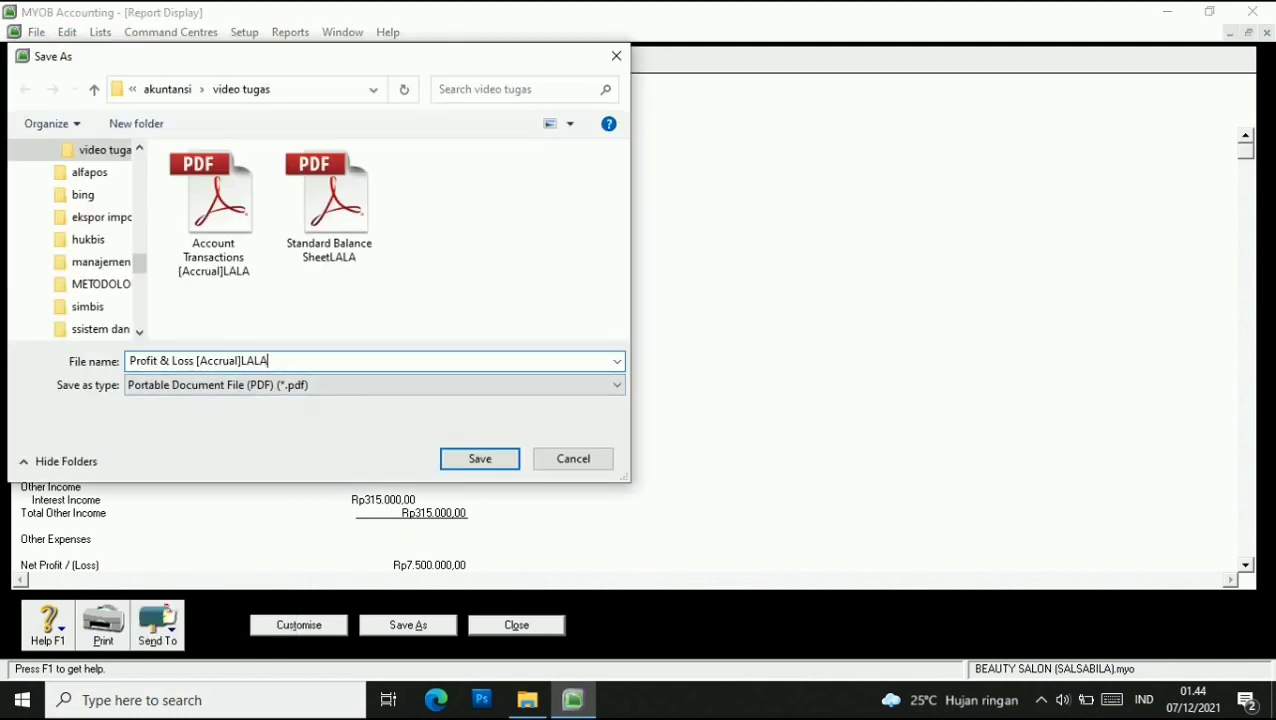
pyautogui.click(480, 459)
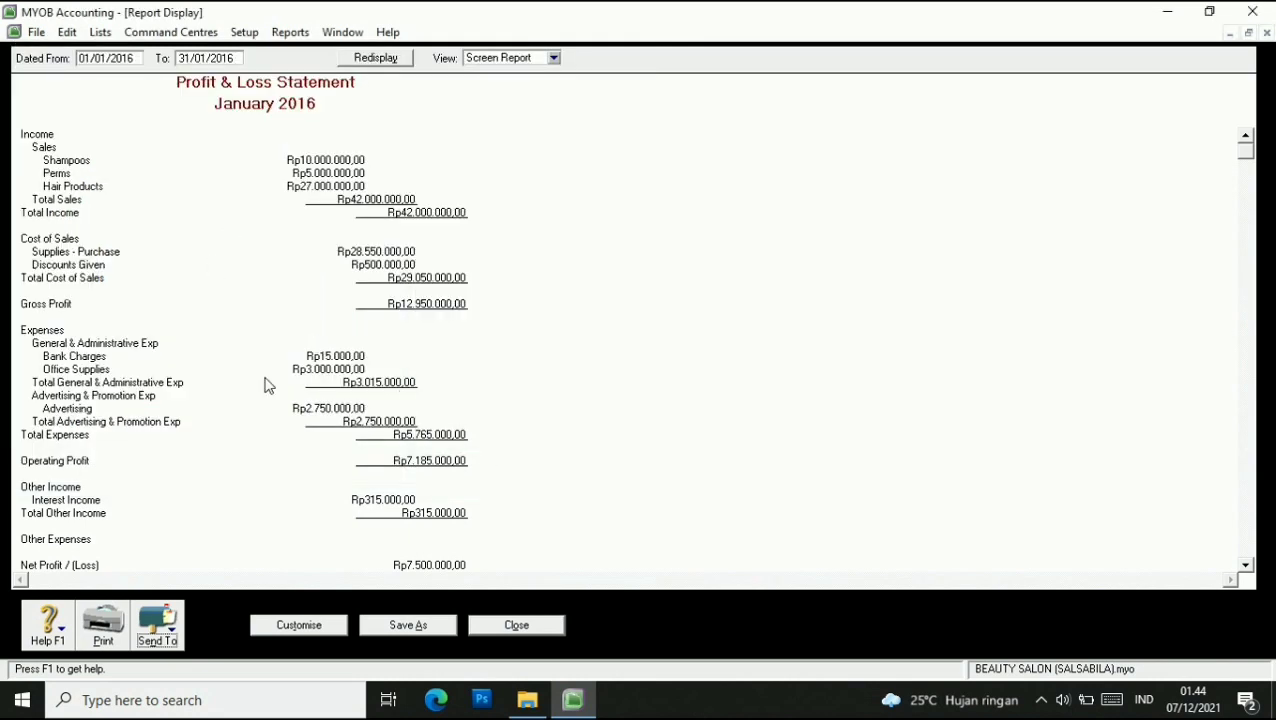
pyautogui.click(516, 624)
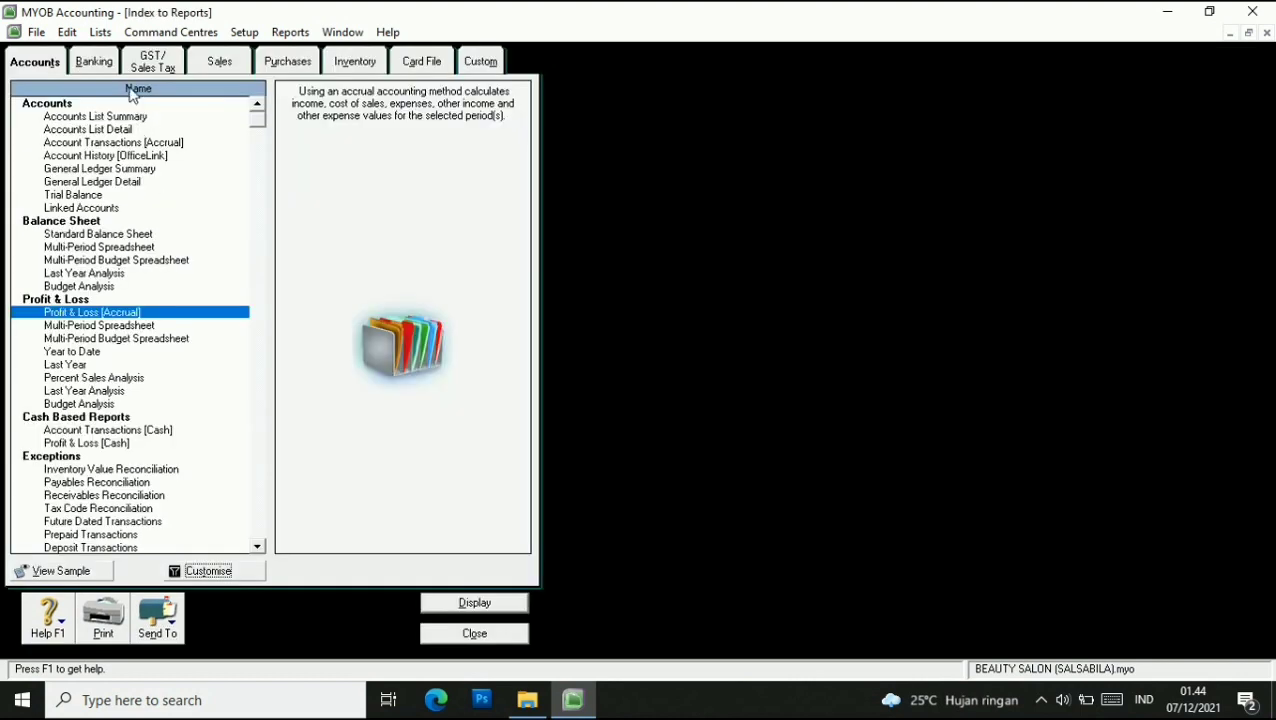
# Display the Bank Register for 01/01/2016 to 31/01/2016.
pyautogui.click(99, 64)
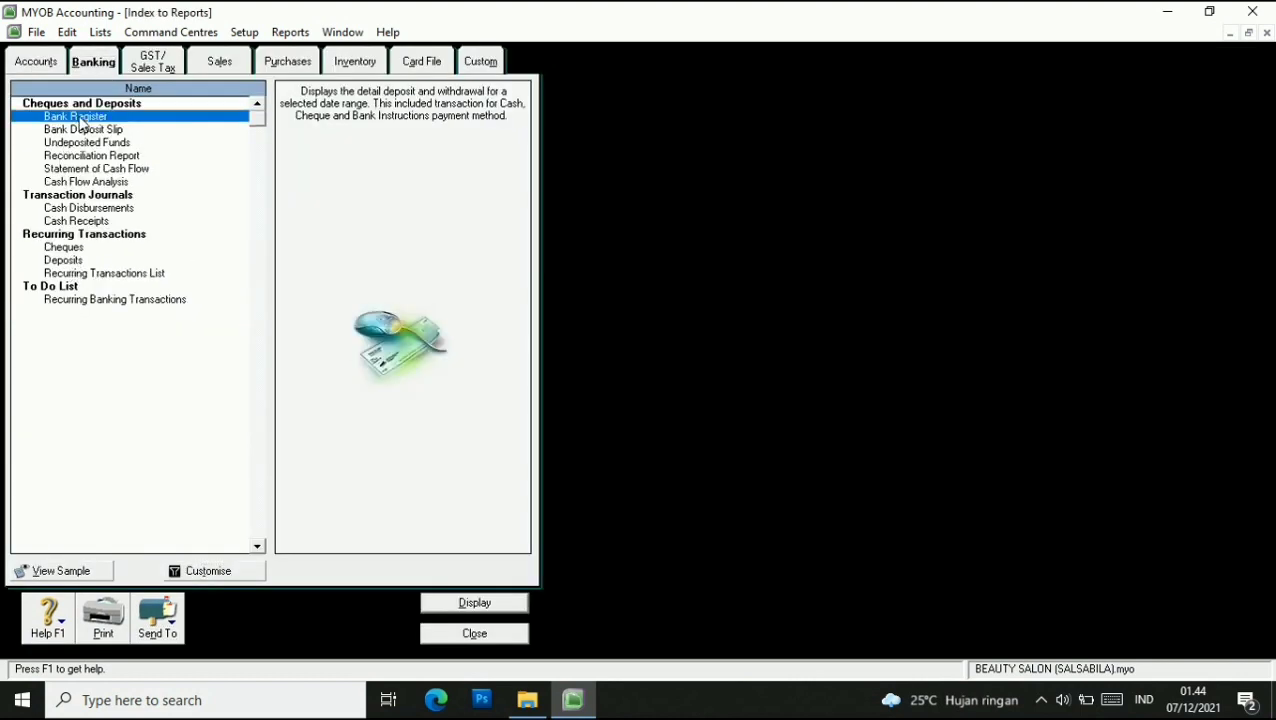
pyautogui.click(227, 572)
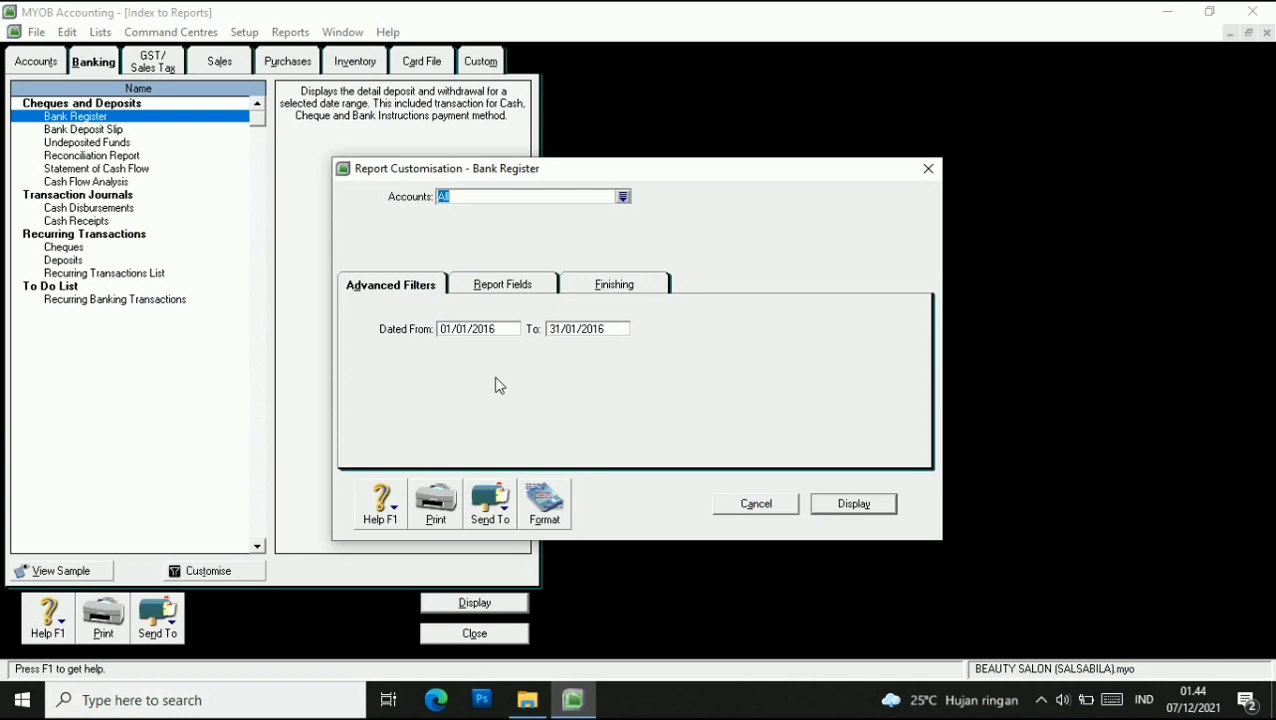
pyautogui.click(562, 330)
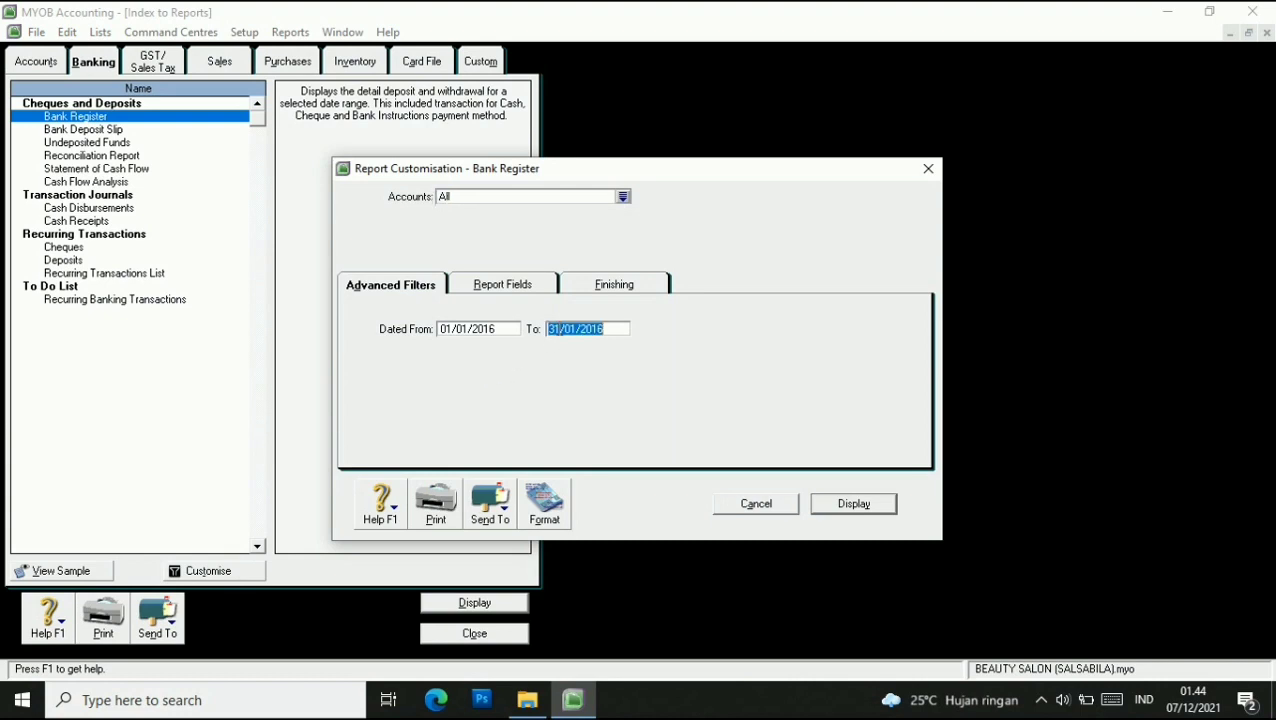
pyautogui.click(577, 330)
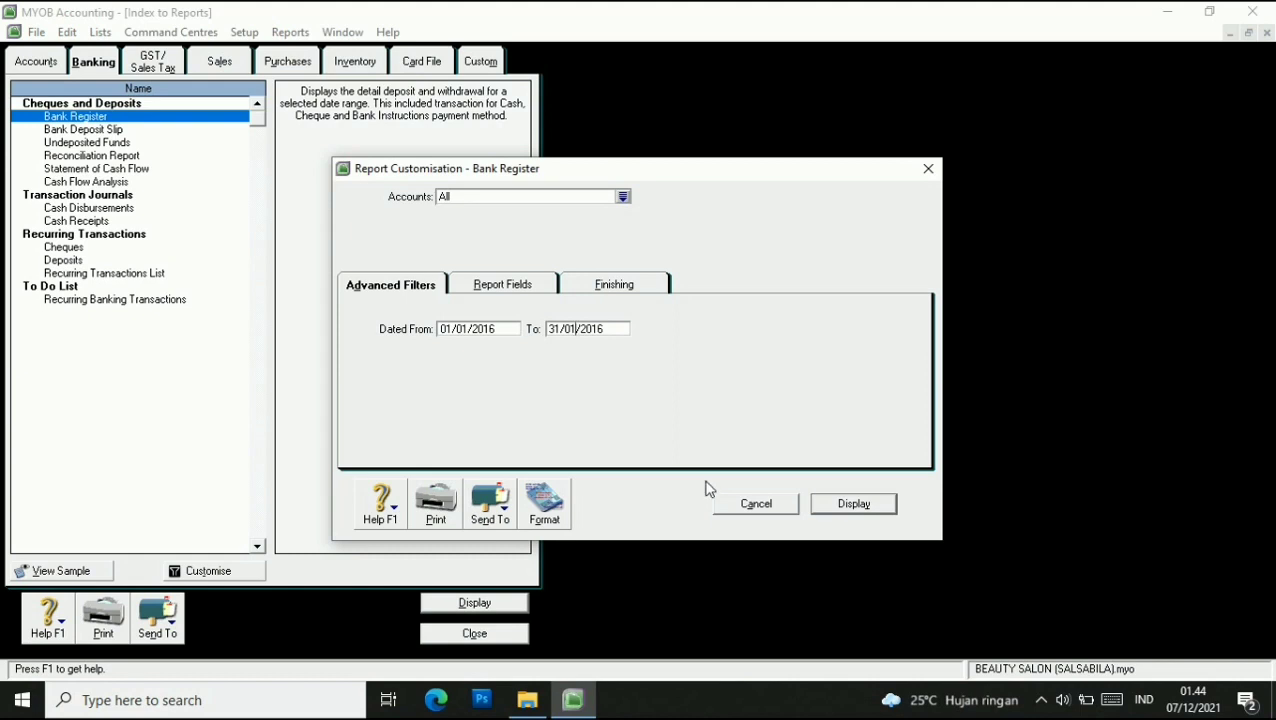
pyautogui.click(842, 507)
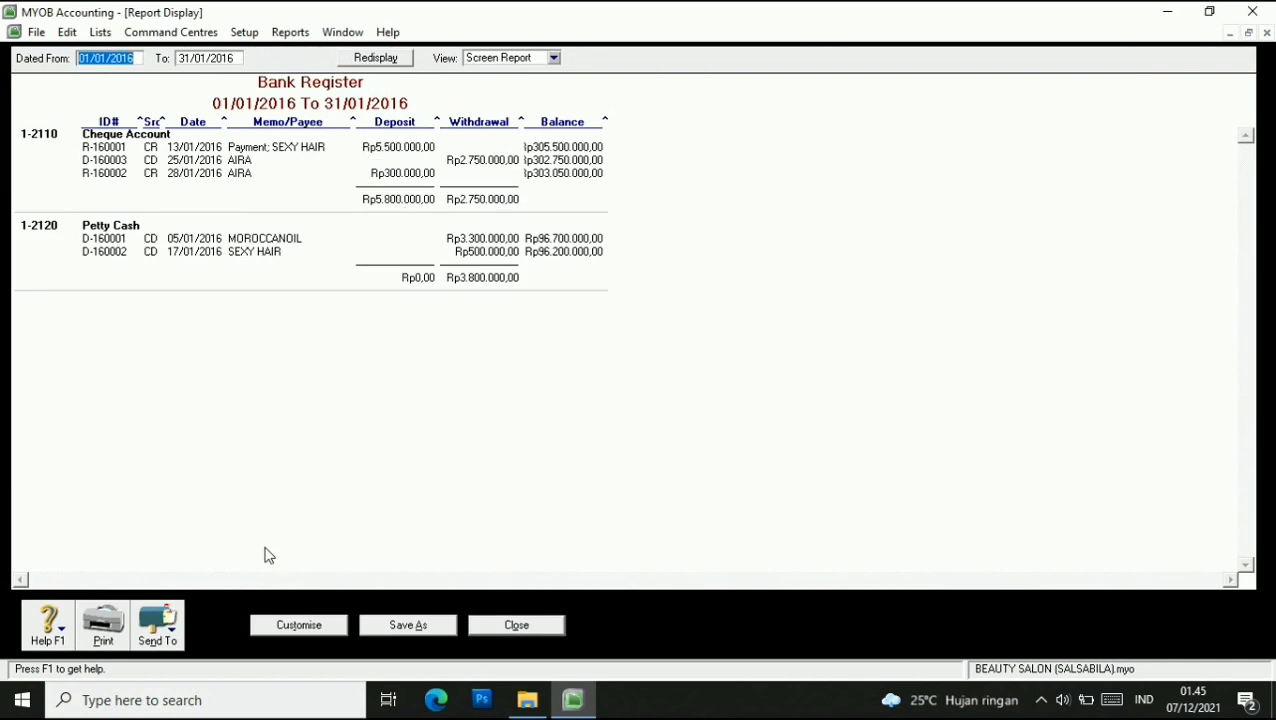
# Save the Bank Register as PDF 'Bank RegisterLALA', close it, and pick the Reconciliation Report.
pyautogui.click(156, 625)
pyautogui.click(160, 589)
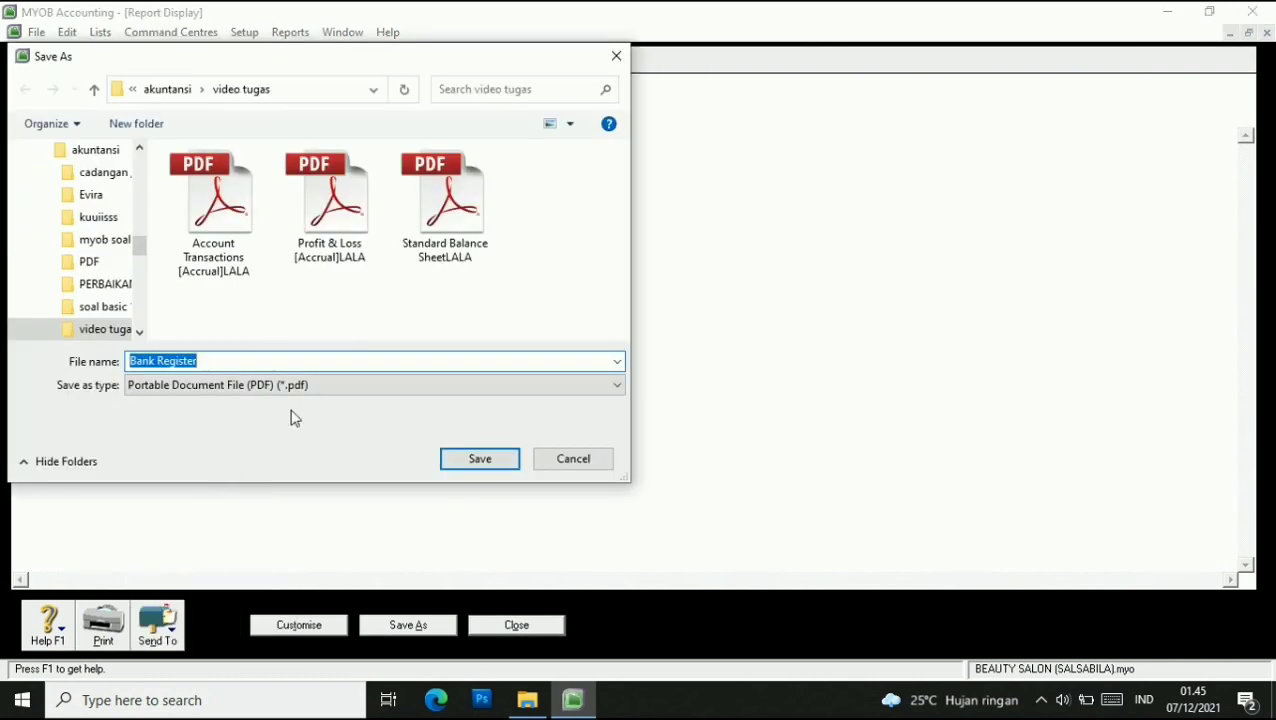
pyautogui.click(227, 368)
pyautogui.click(482, 462)
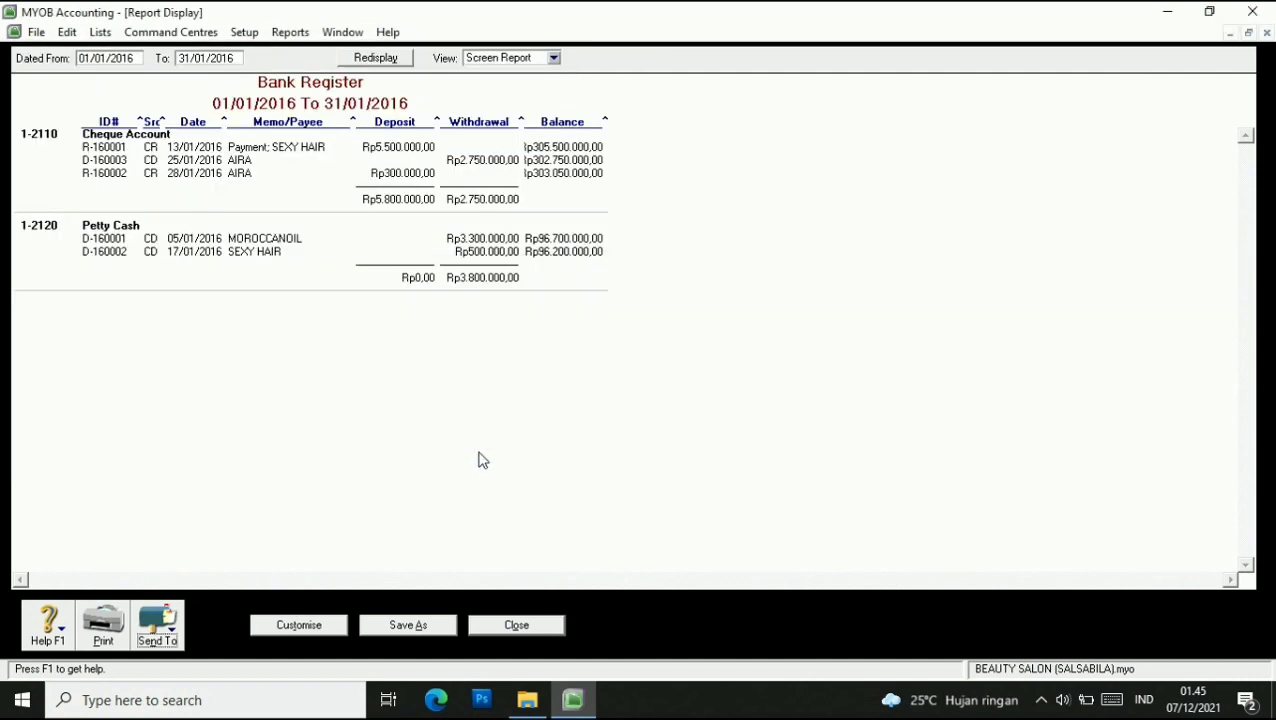
pyautogui.click(520, 638)
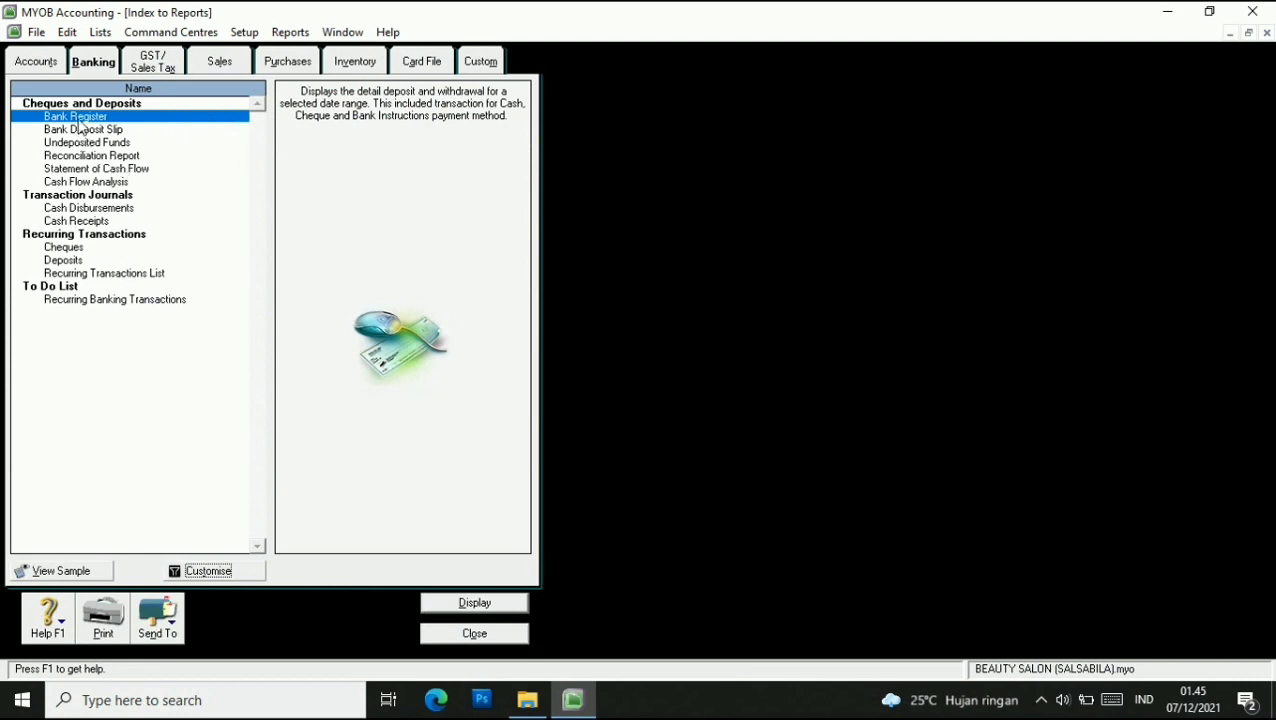
pyautogui.click(101, 158)
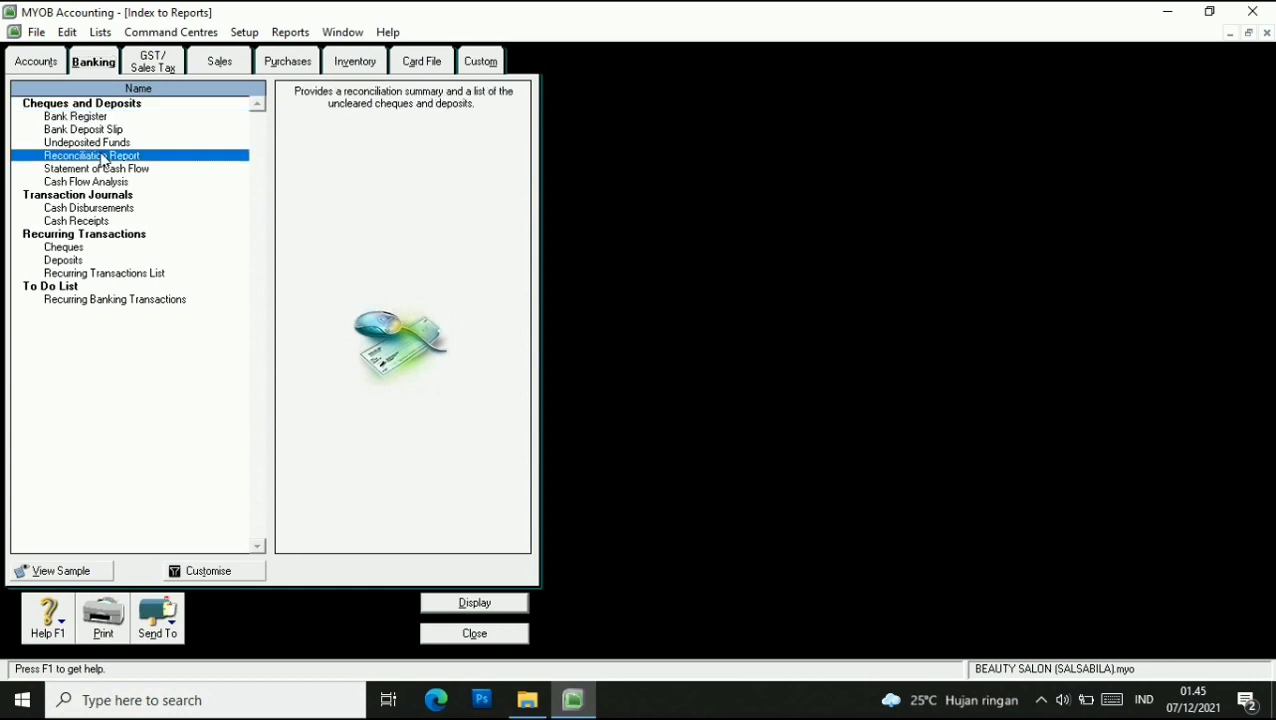
# Set the Reconciliation Report statement date to 31/01/2016 and display the report.
pyautogui.click(214, 571)
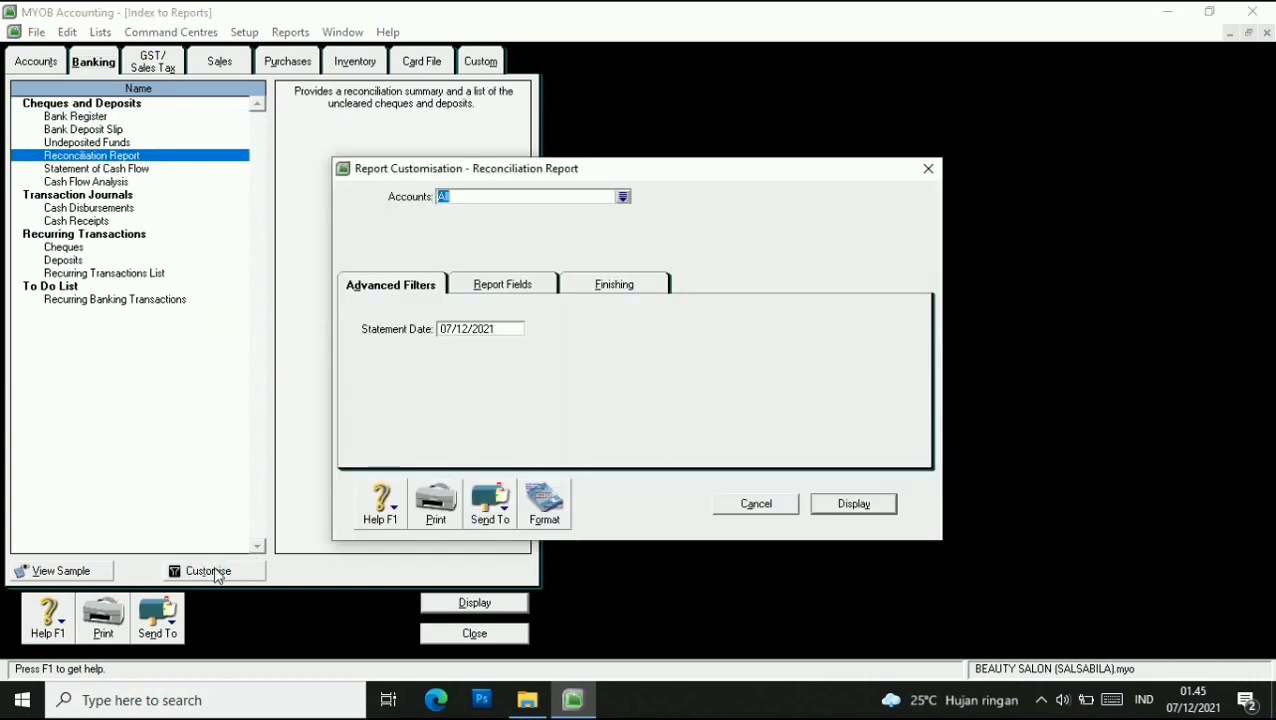
pyautogui.click(447, 328)
pyautogui.press('BackSpace')
pyautogui.press('BackSpace')
pyautogui.write('31')
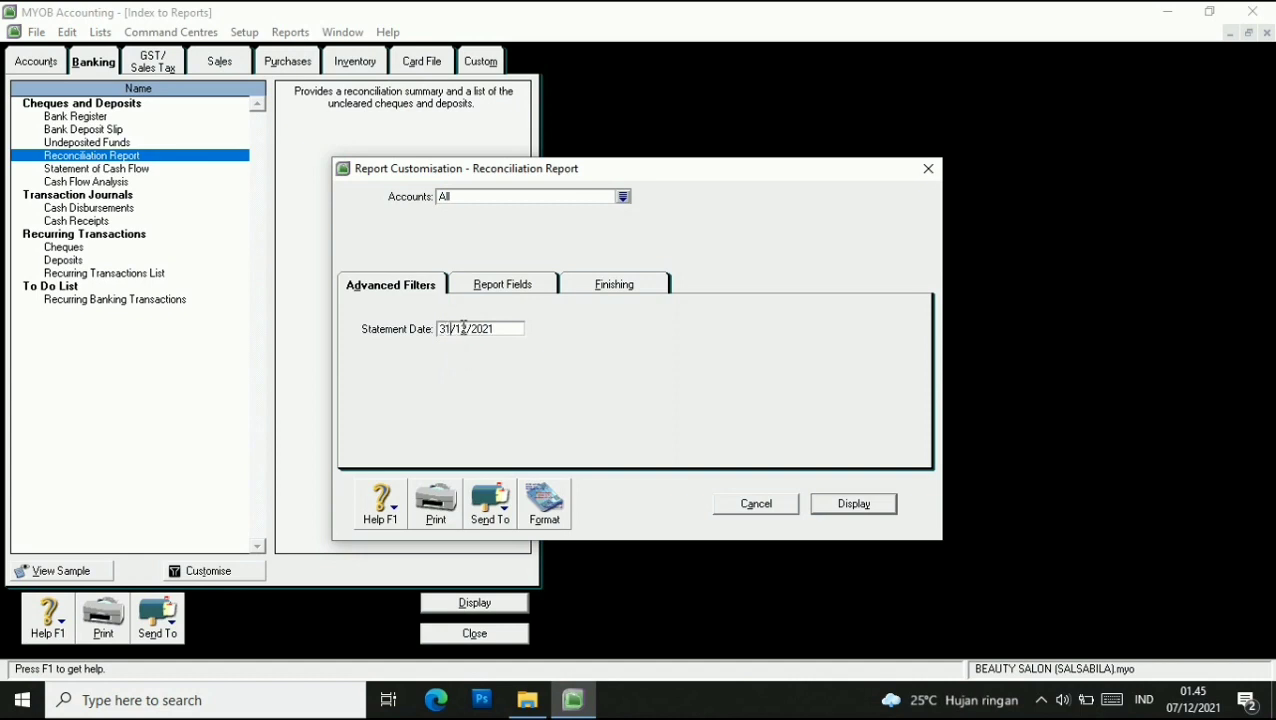
pyautogui.press('BackSpace')
pyautogui.click(857, 504)
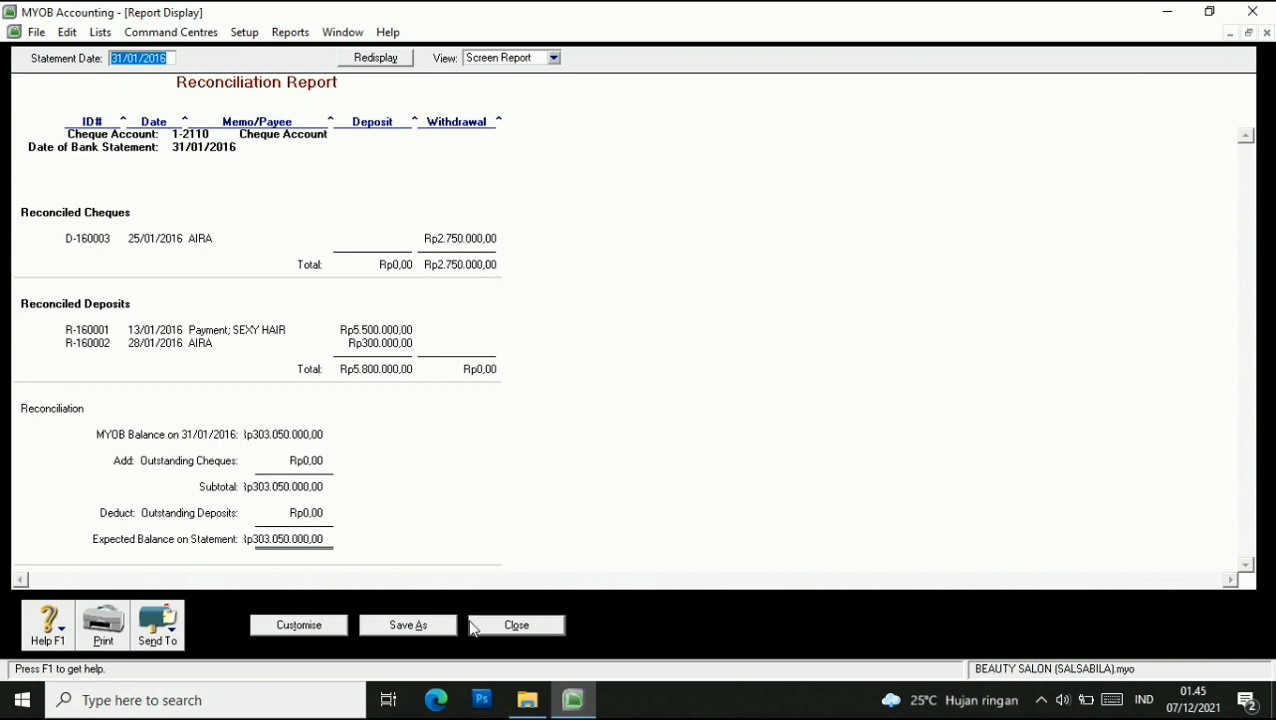
# Save the report as PDF 'Reconciliation ReportLALA' and close the report display.
pyautogui.click(157, 625)
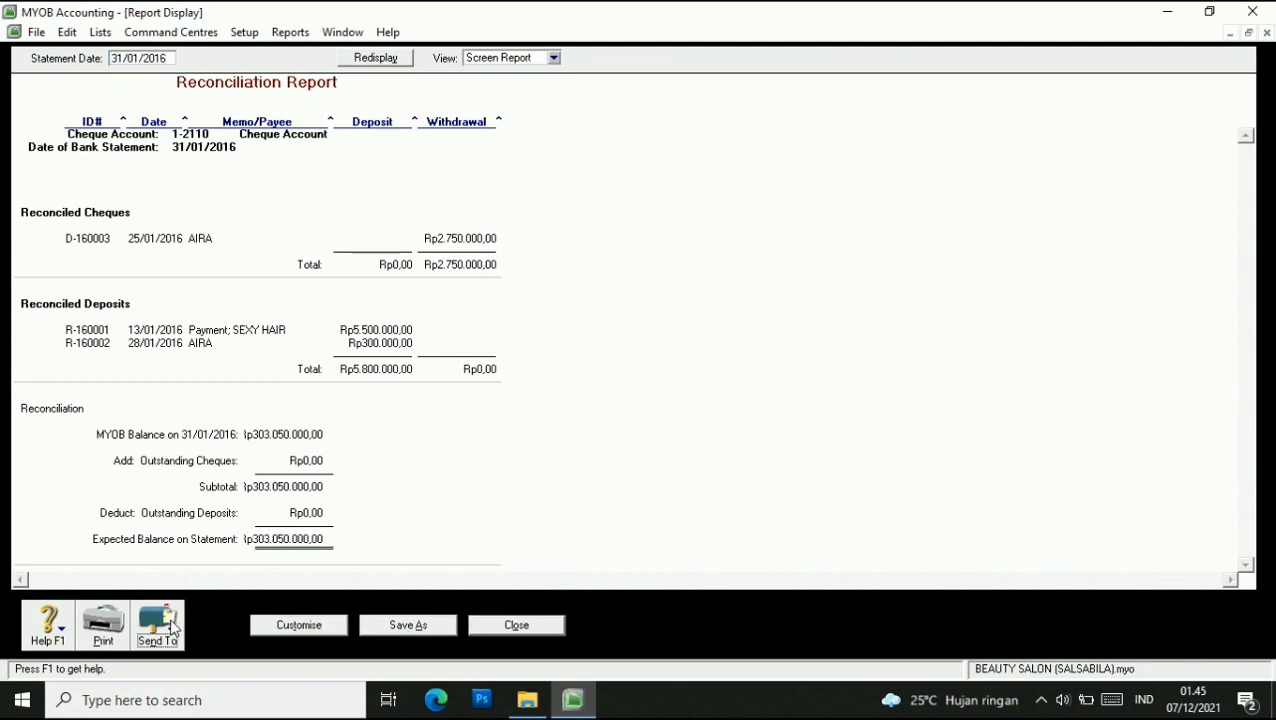
pyautogui.click(196, 594)
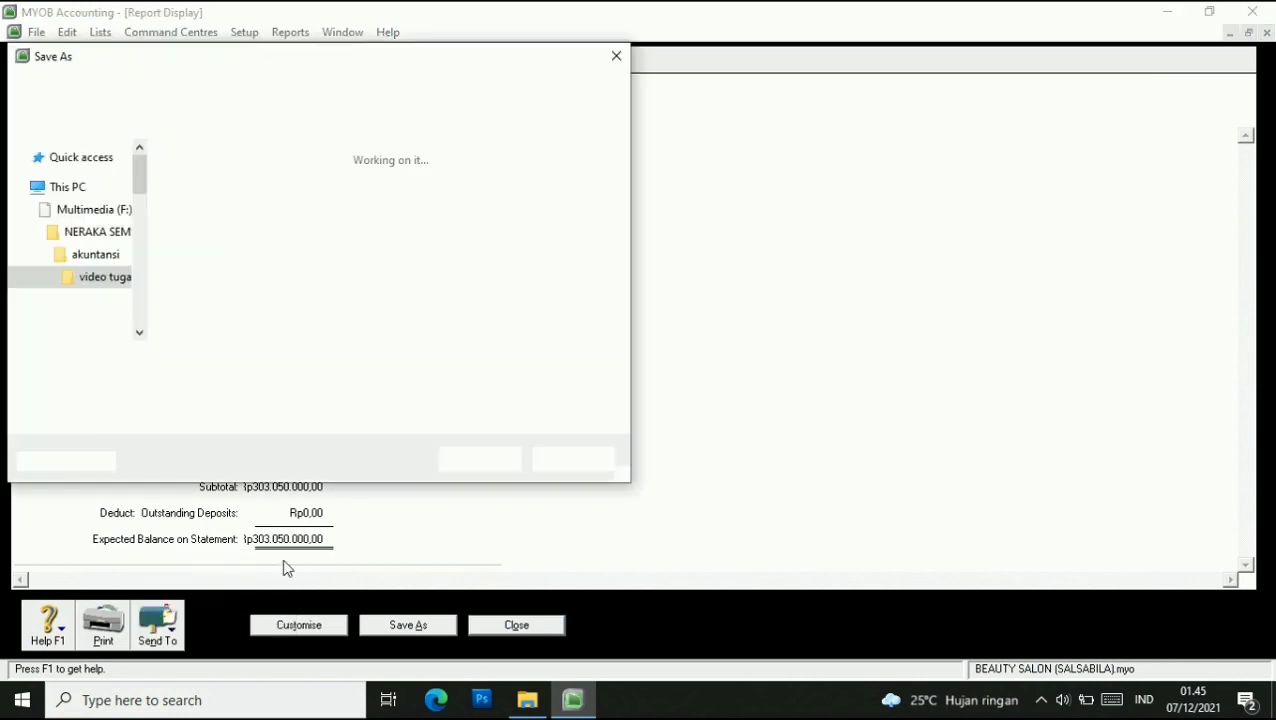
pyautogui.click(262, 358)
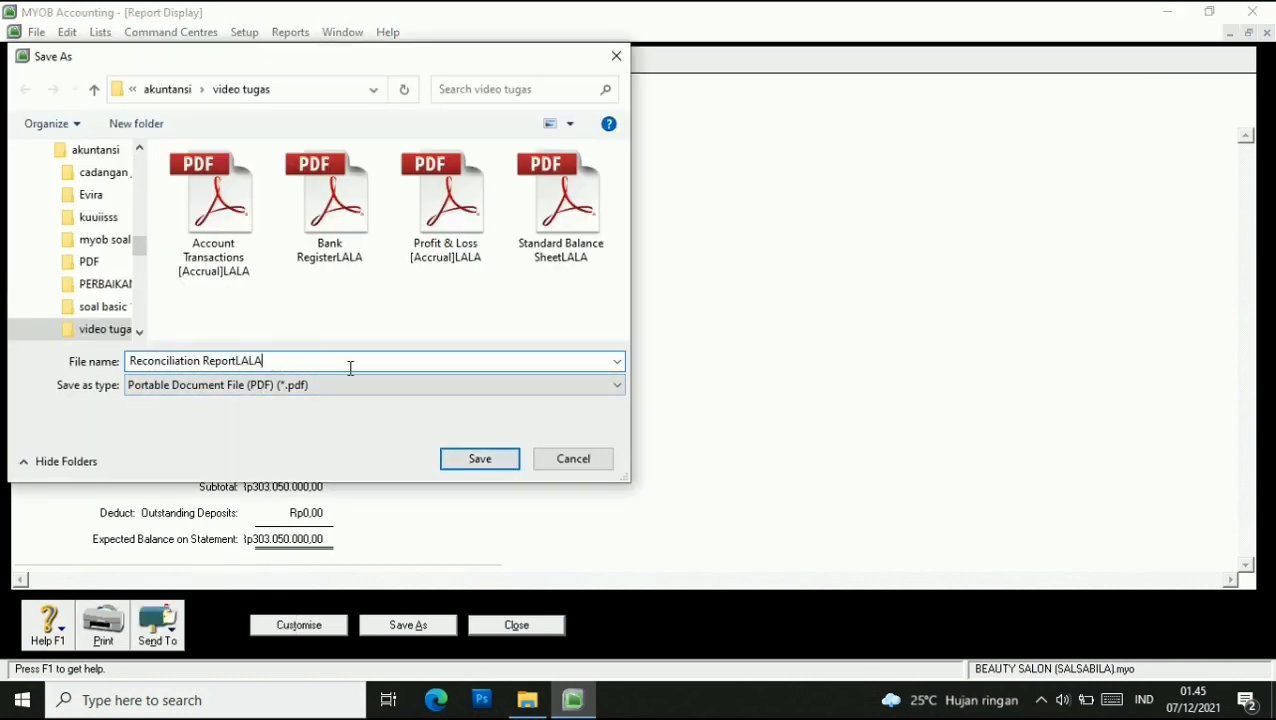
pyautogui.click(460, 466)
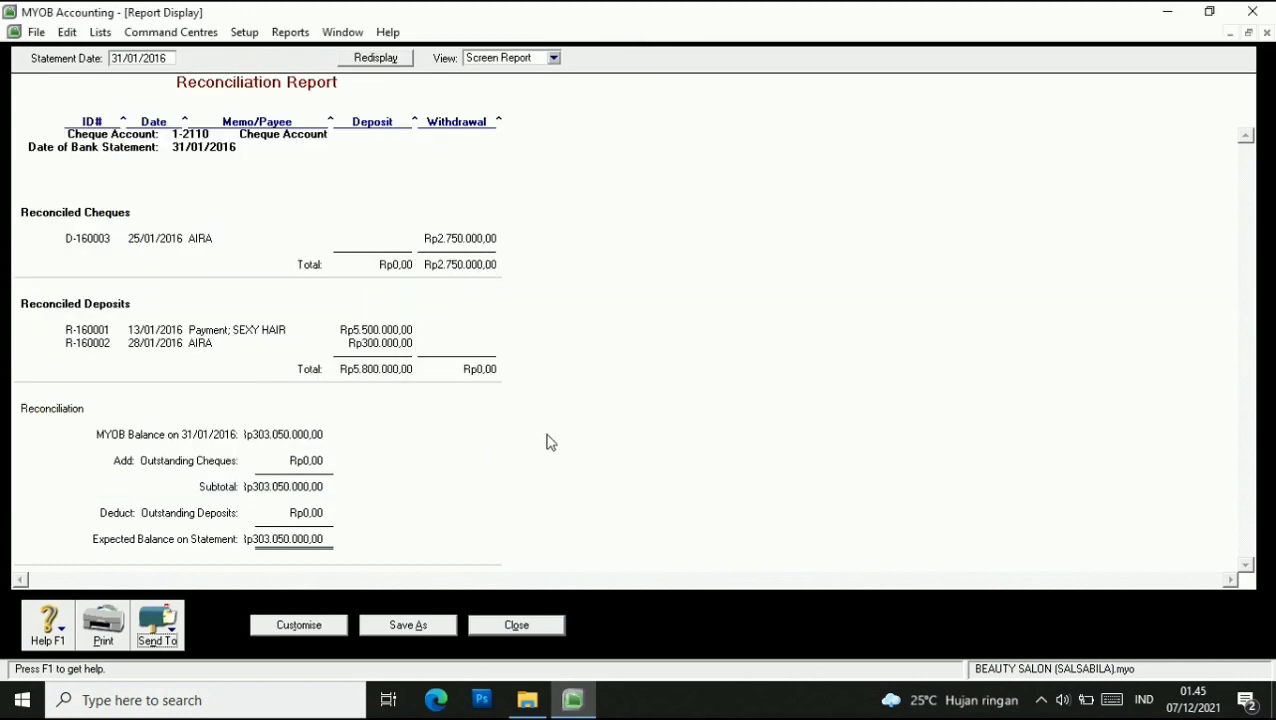
pyautogui.click(517, 626)
# Back up only the company file as MYOB1207LALA.ZIP in the Backup folder.
pyautogui.click(474, 633)
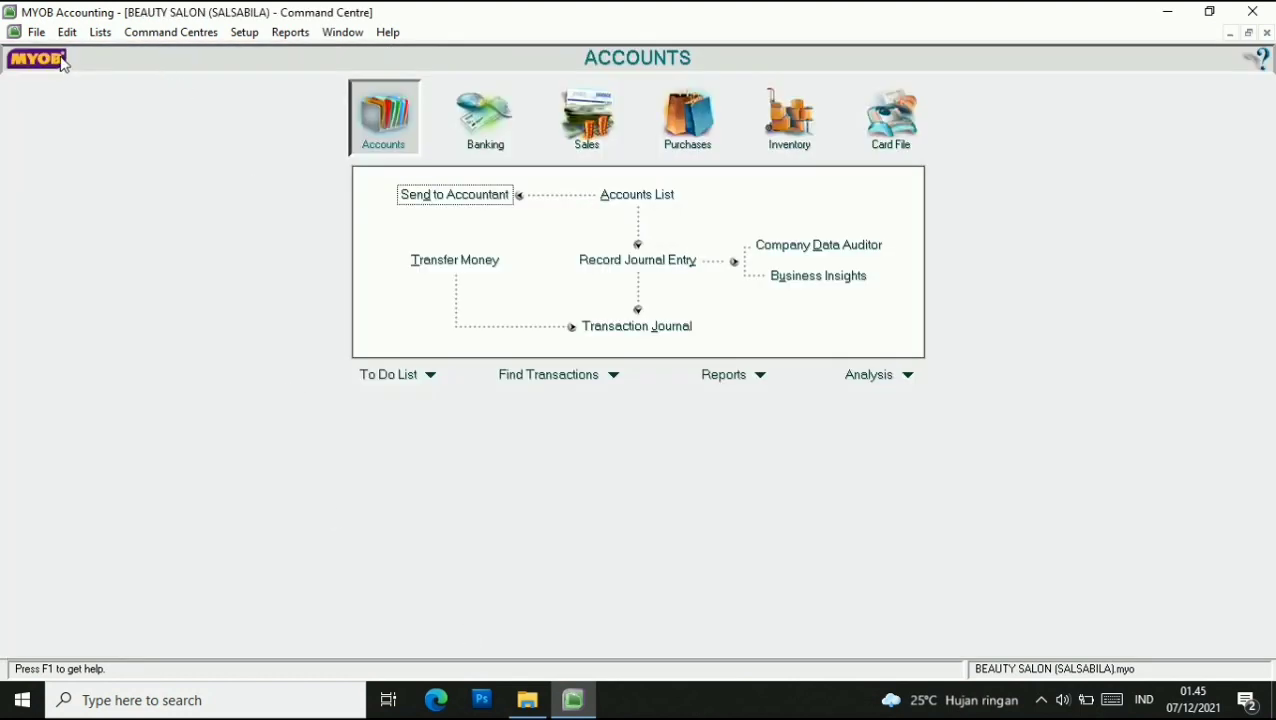
pyautogui.click(99, 34)
pyautogui.moveTo(43, 38)
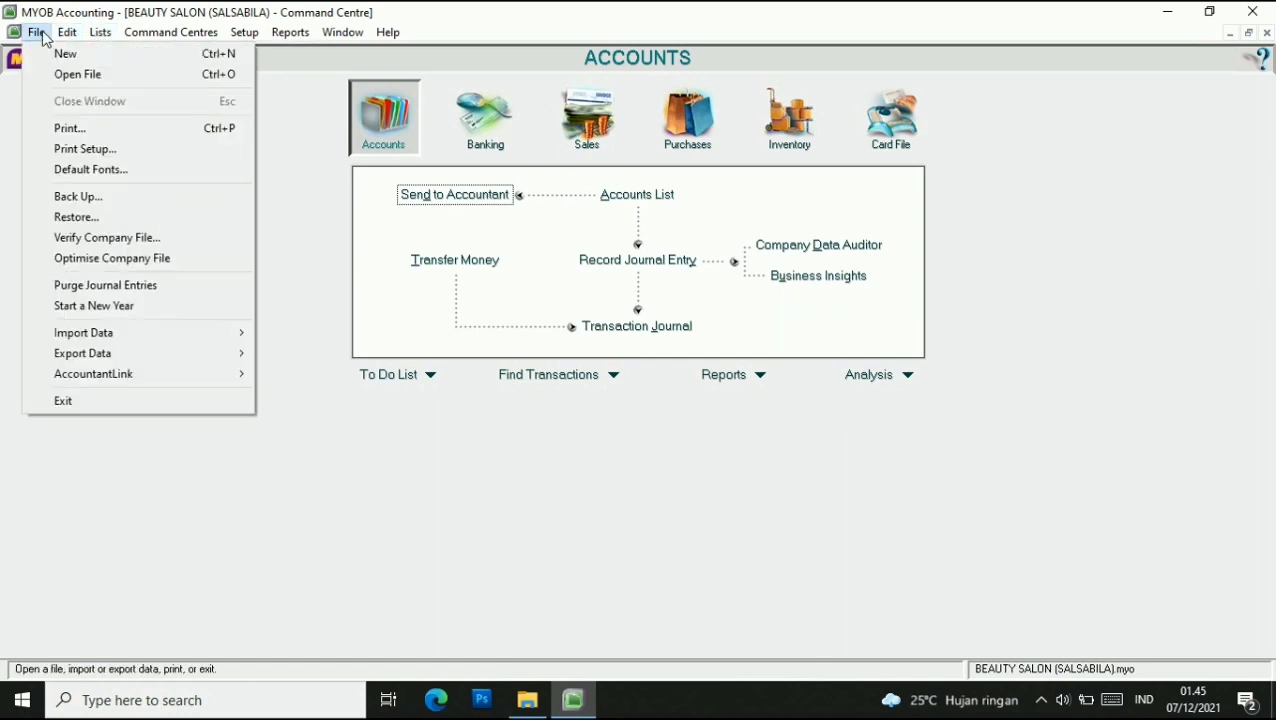
pyautogui.click(79, 197)
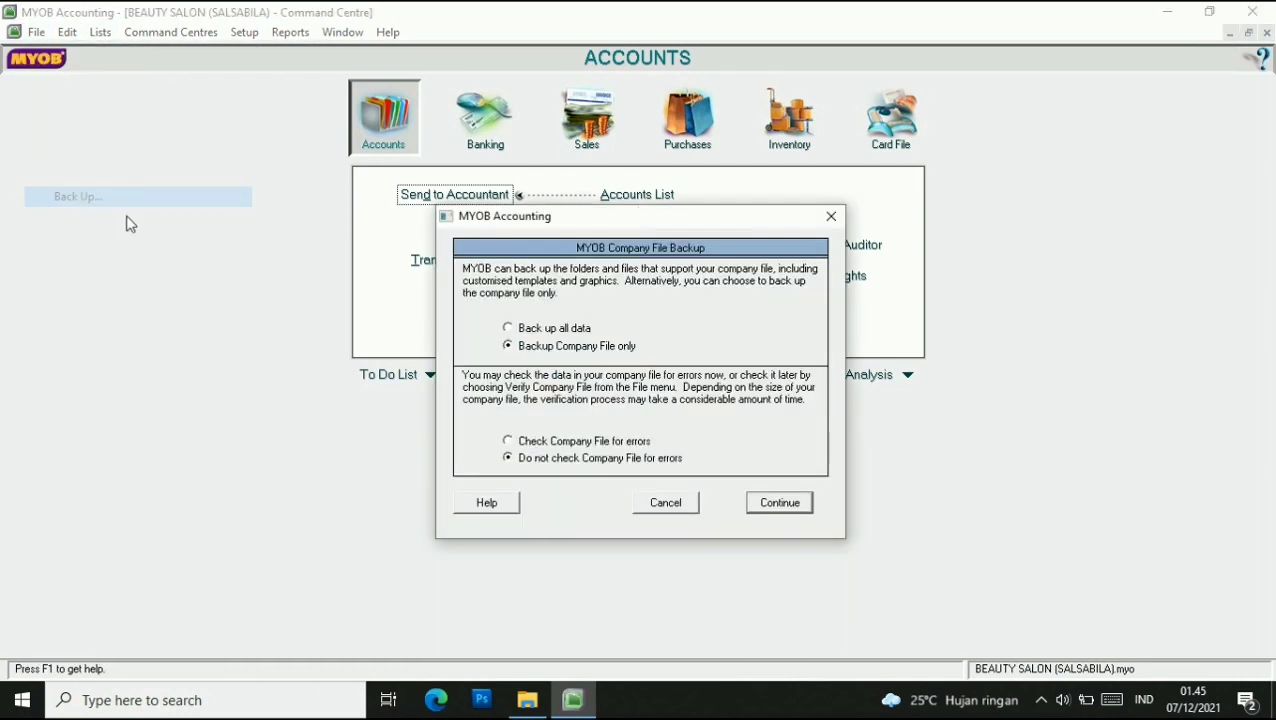
pyautogui.click(780, 503)
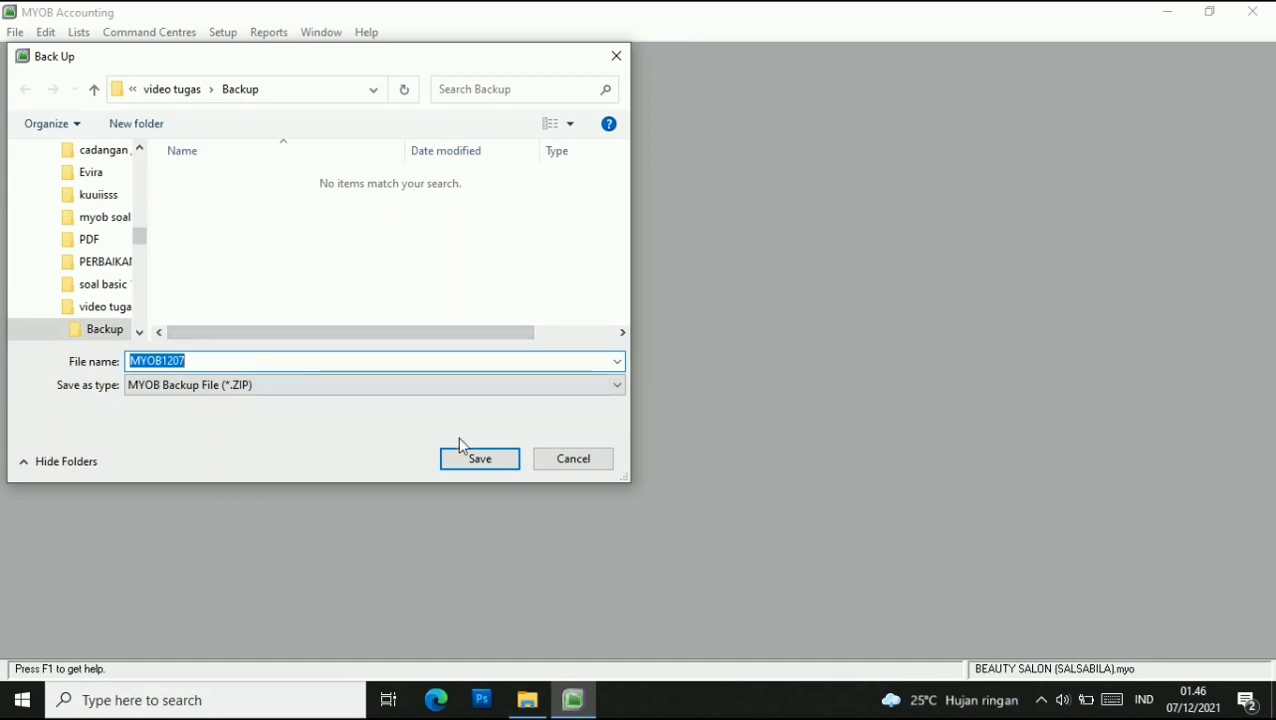
pyautogui.click(335, 360)
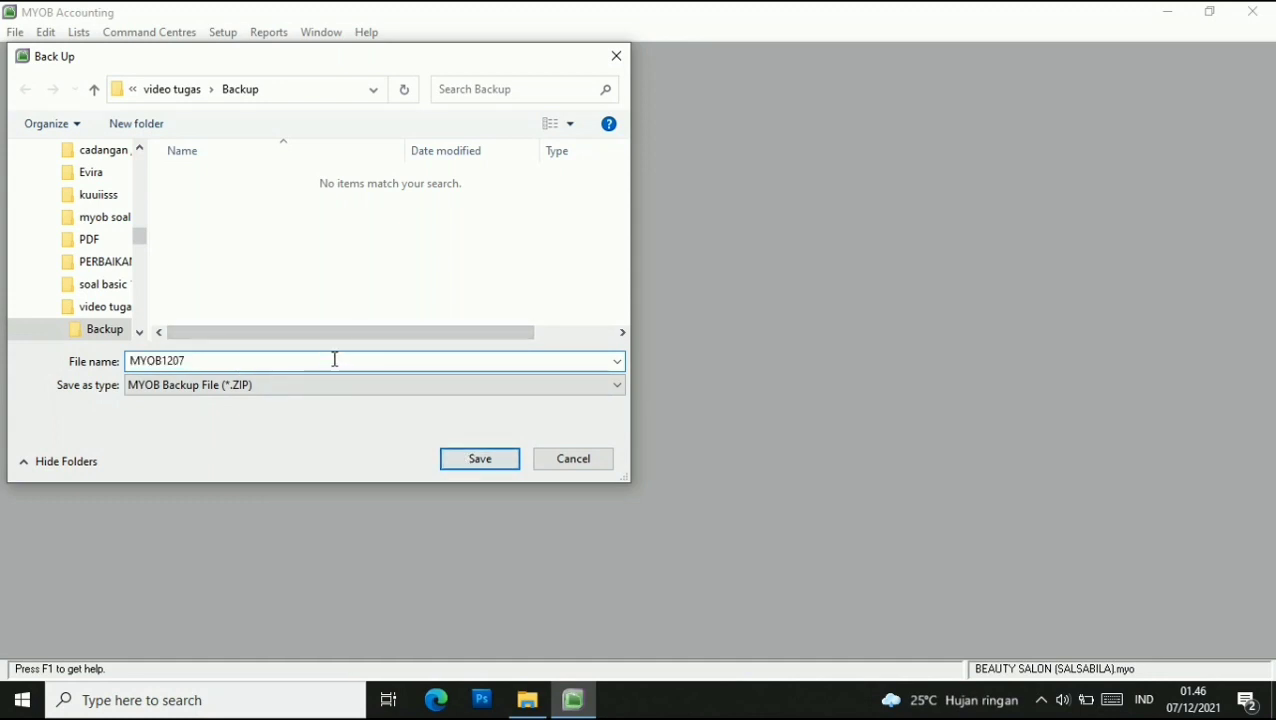
pyautogui.write('LALA')
pyautogui.click(471, 464)
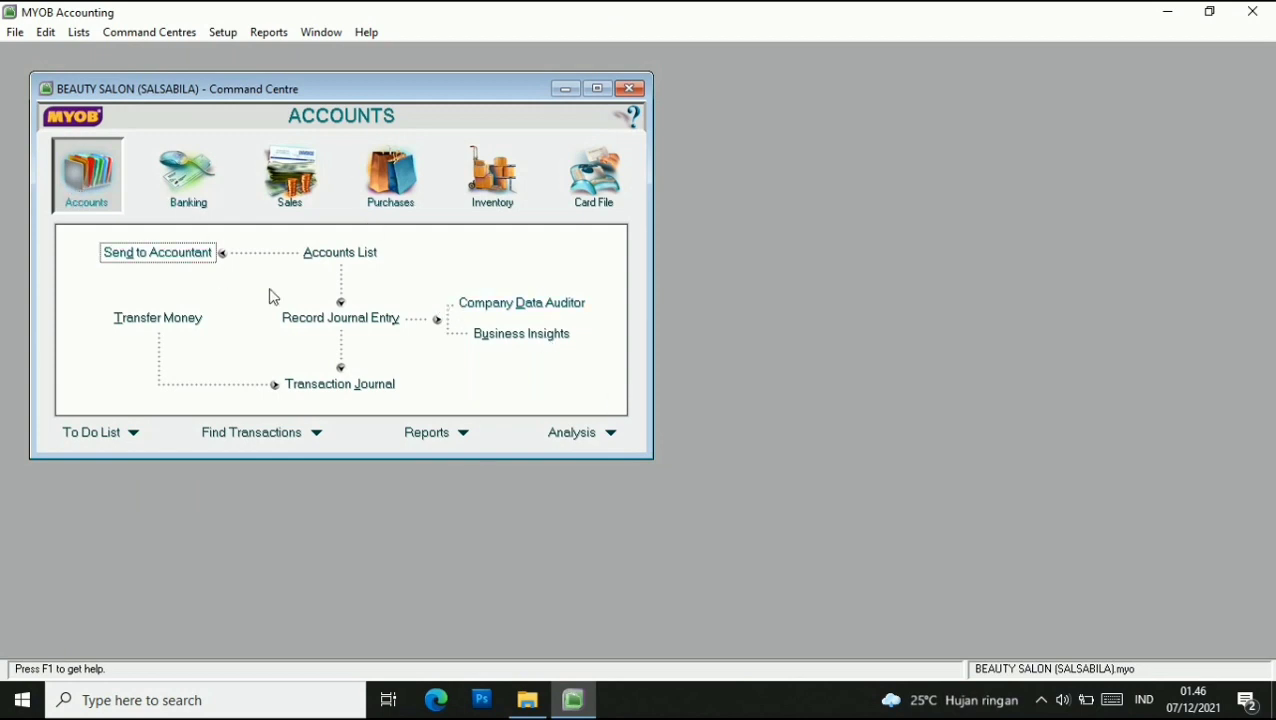
pyautogui.click(513, 302)
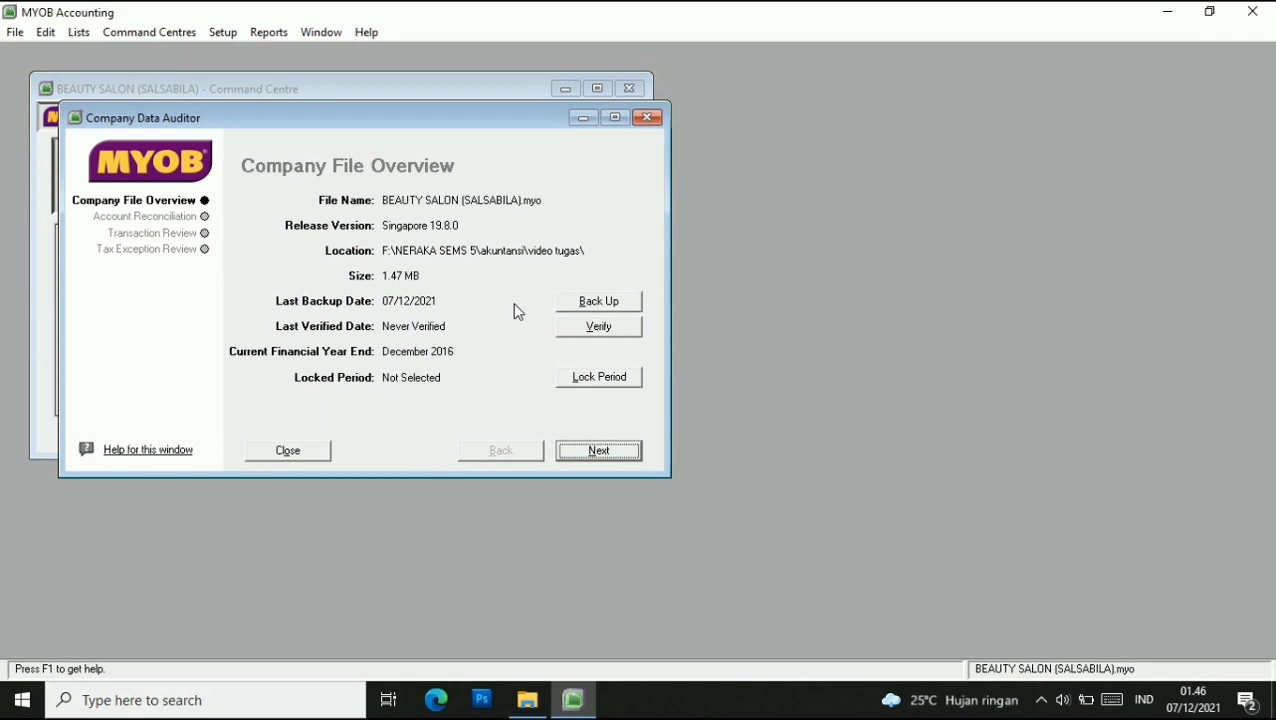
# Run the auditor's Transaction Review with the end date set to 31/01/2016.
pyautogui.click(149, 240)
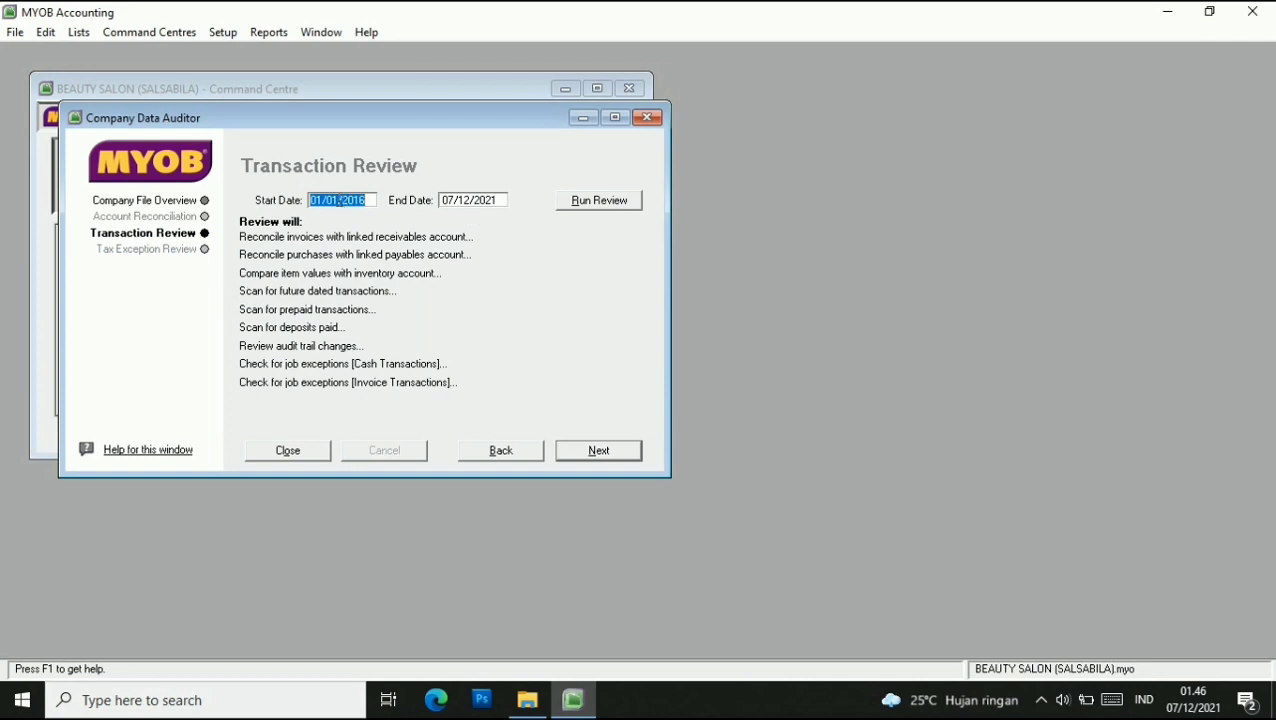
pyautogui.click(454, 196)
pyautogui.click(451, 203)
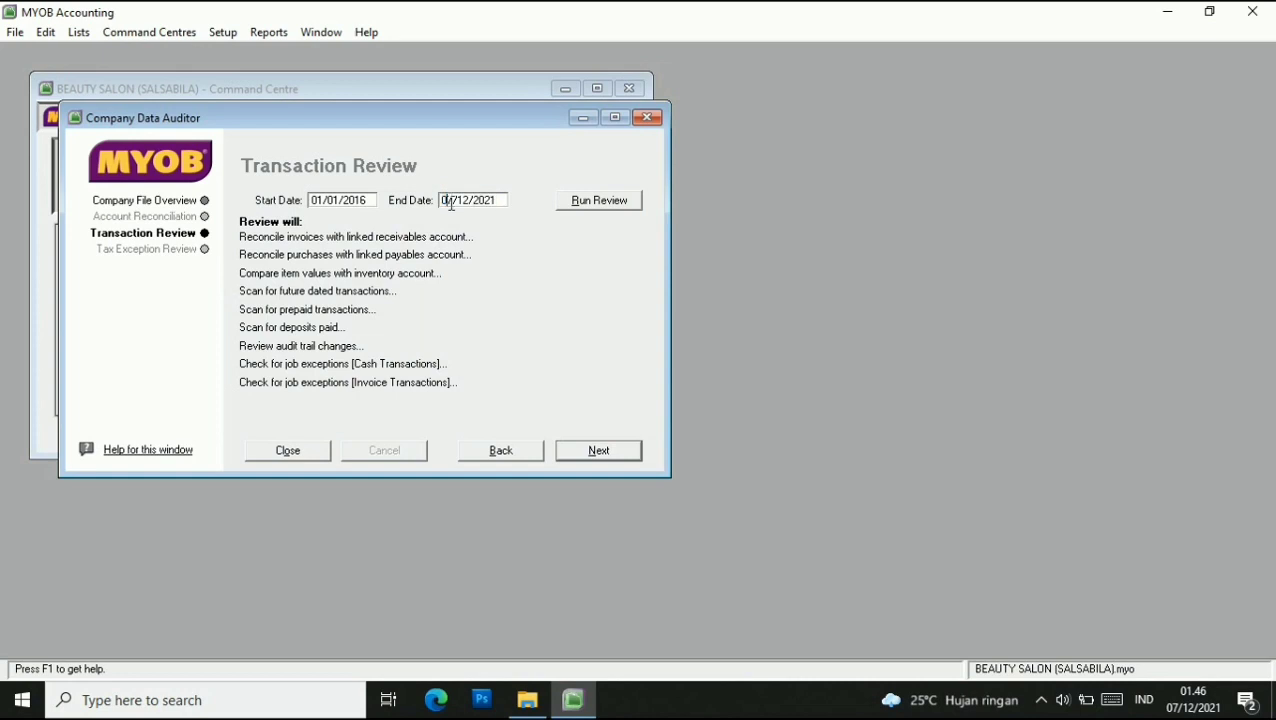
pyautogui.press('BackSpace')
pyautogui.press('BackSpace')
pyautogui.write('31')
pyautogui.press('BackSpace')
pyautogui.click(581, 208)
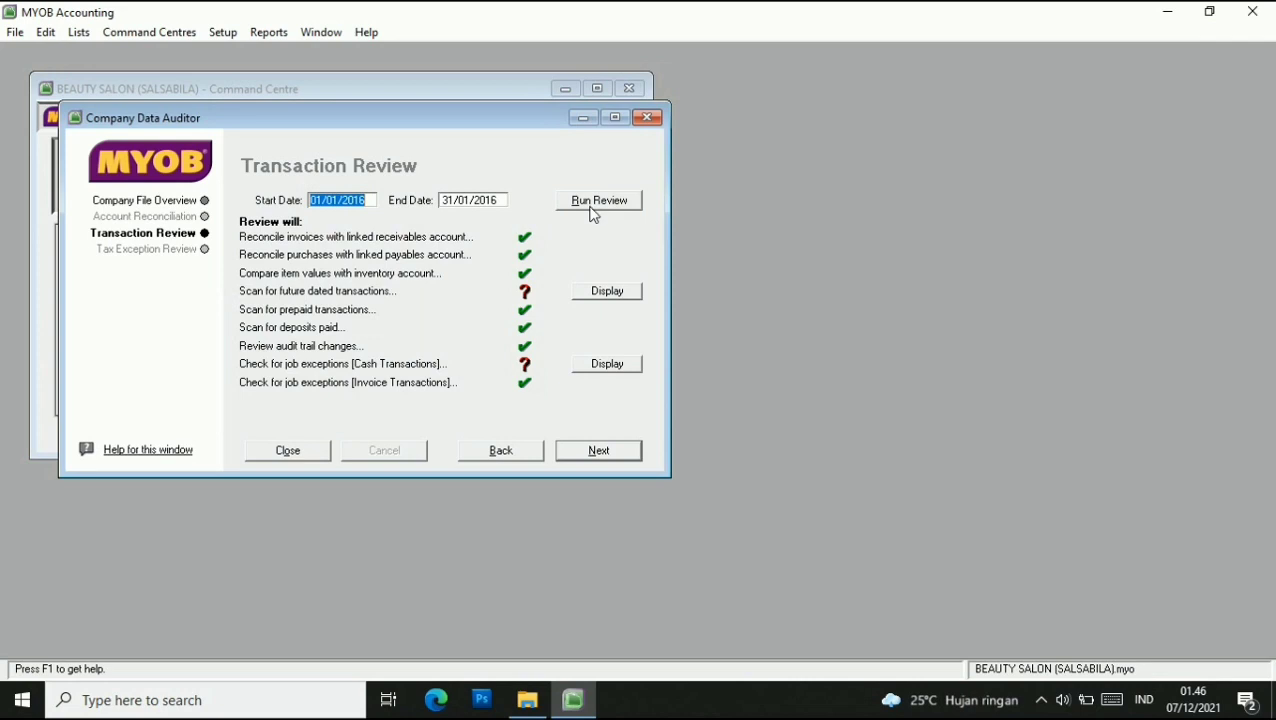
# Save the maximised Future Dated Transactions report to video tugas as 'Future Dated TransactionsLALA', then close the auditor.
pyautogui.click(609, 292)
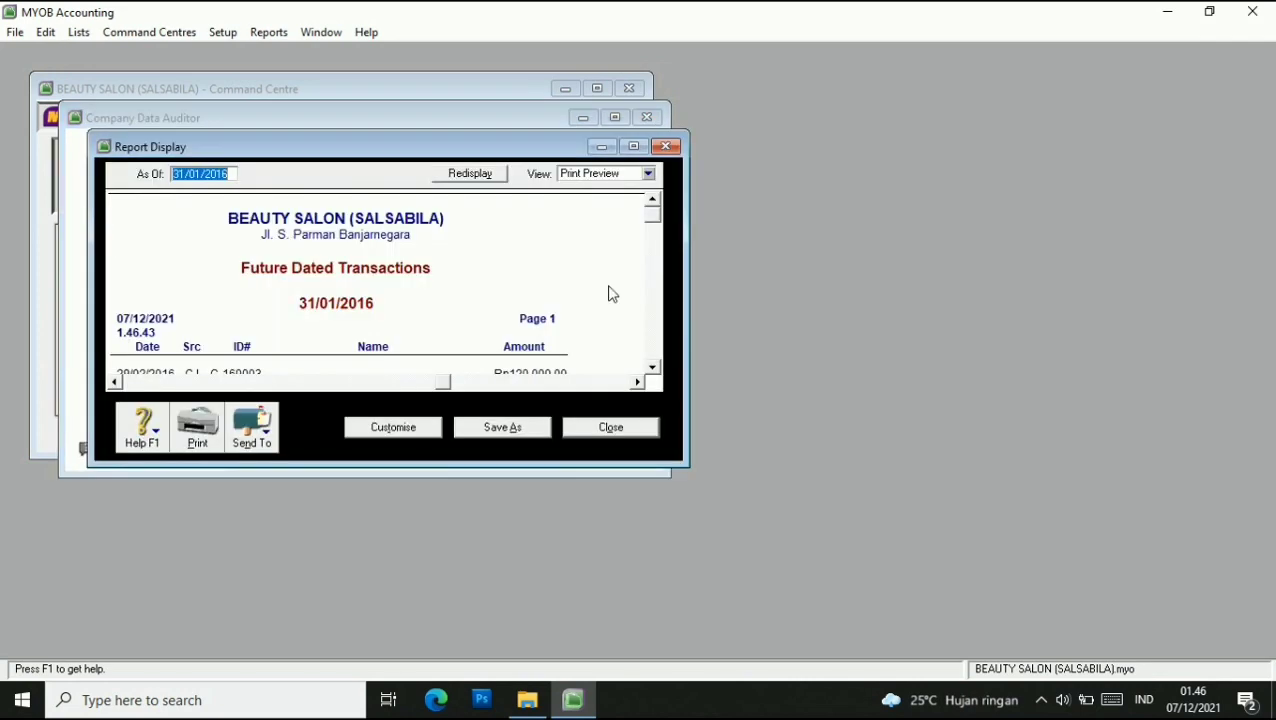
pyautogui.click(633, 147)
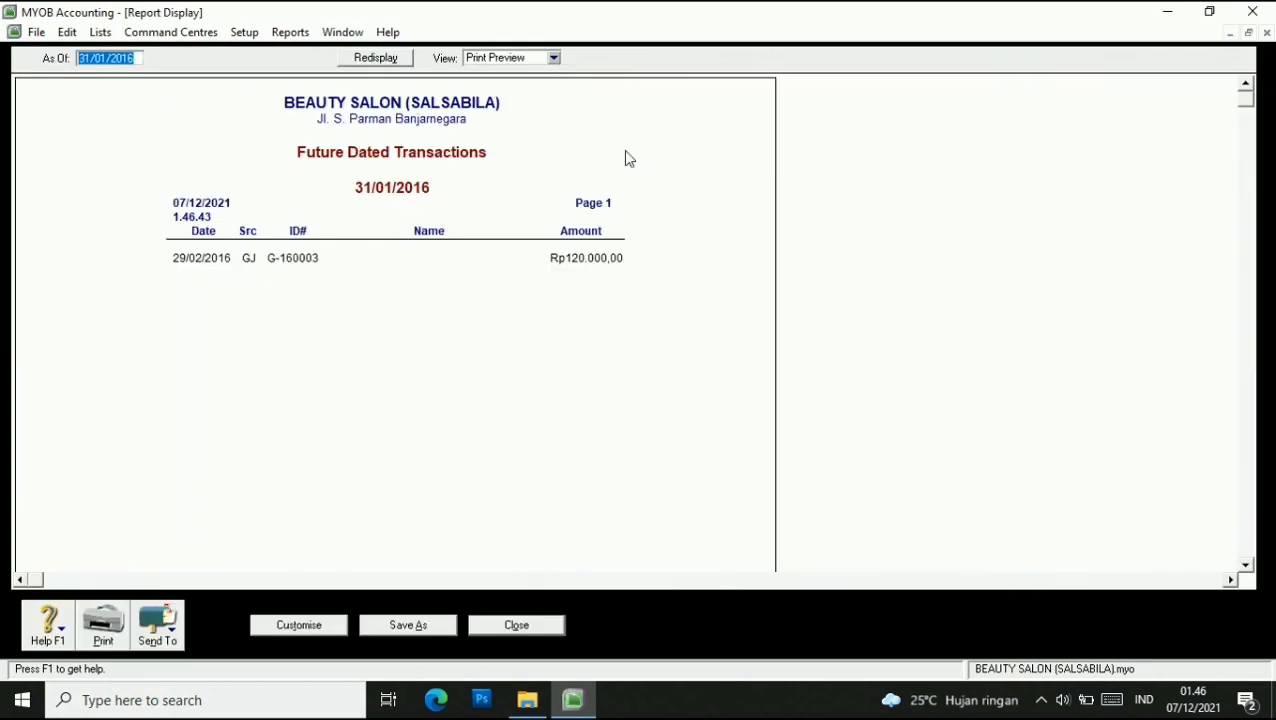
pyautogui.click(163, 628)
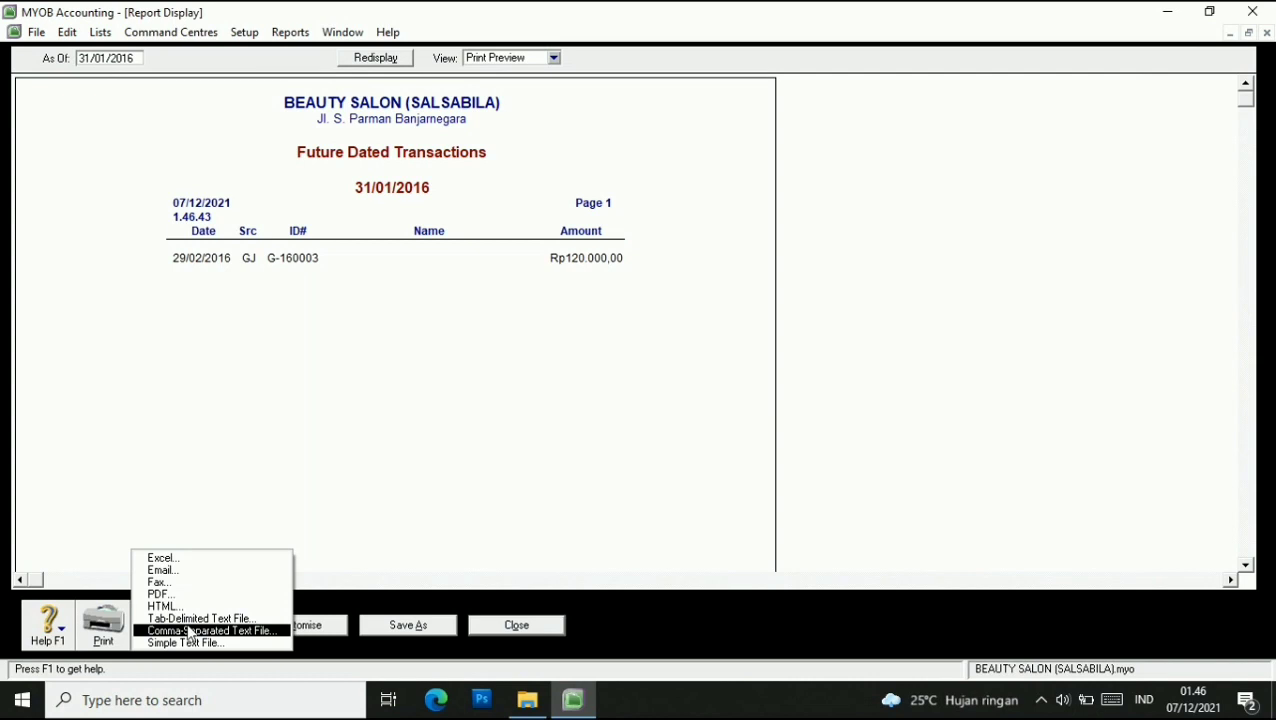
pyautogui.click(174, 595)
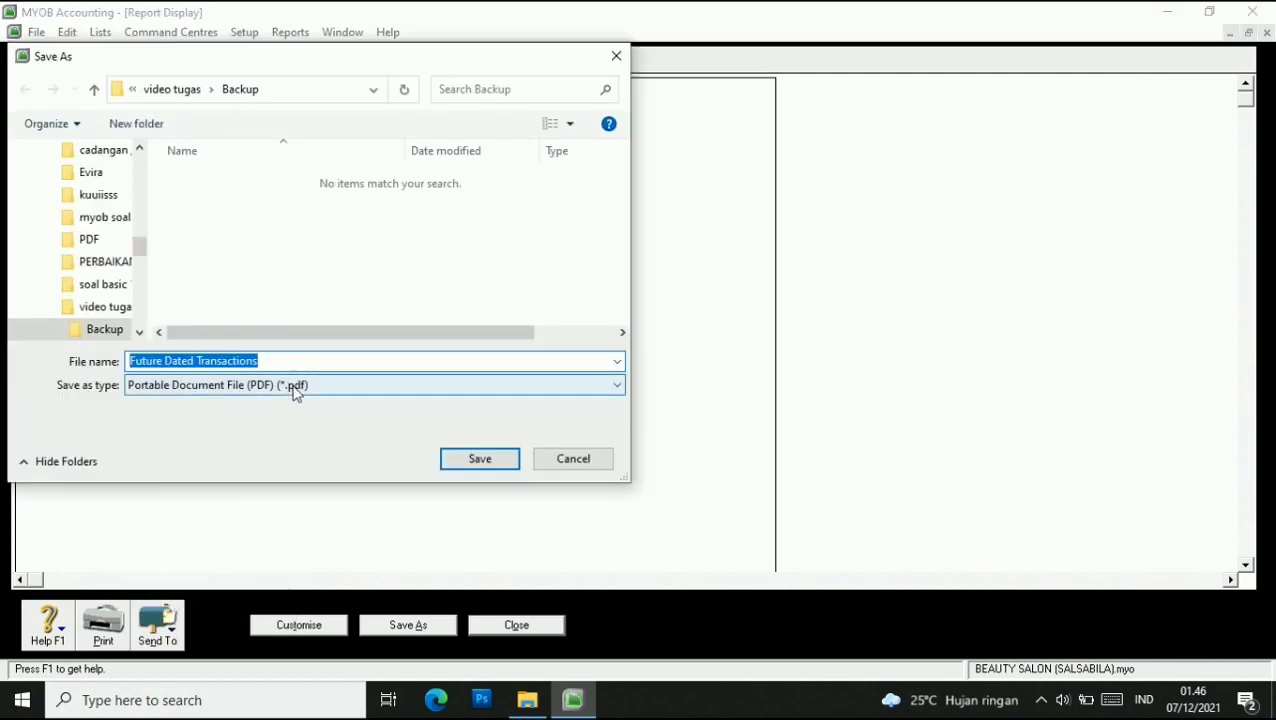
pyautogui.click(296, 390)
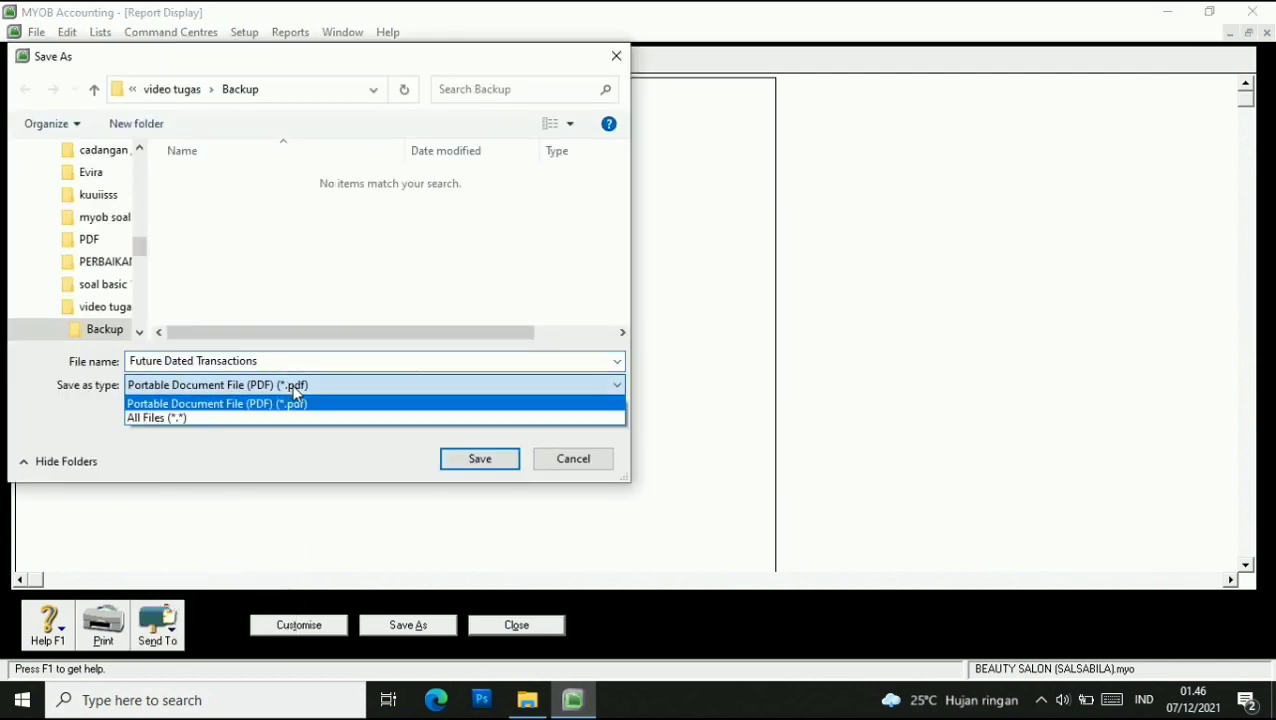
pyautogui.click(172, 92)
pyautogui.click(171, 90)
pyautogui.click(291, 361)
pyautogui.write('LALA')
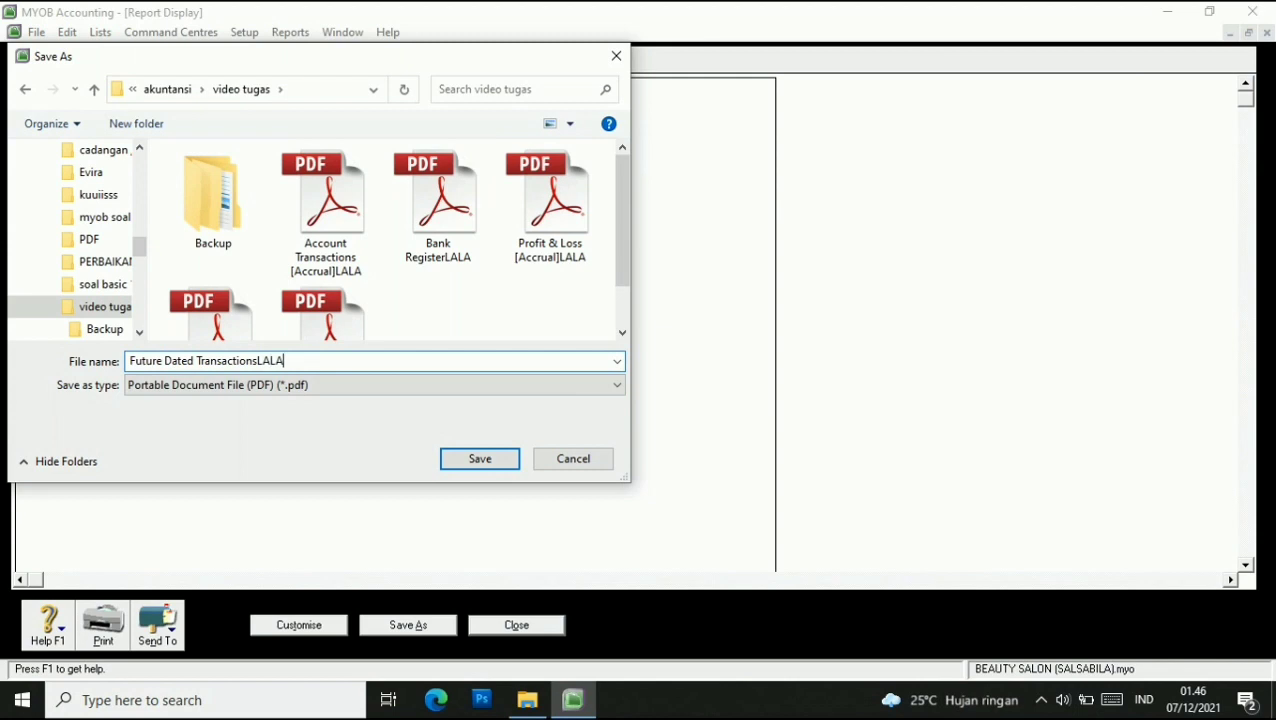
pyautogui.click(479, 459)
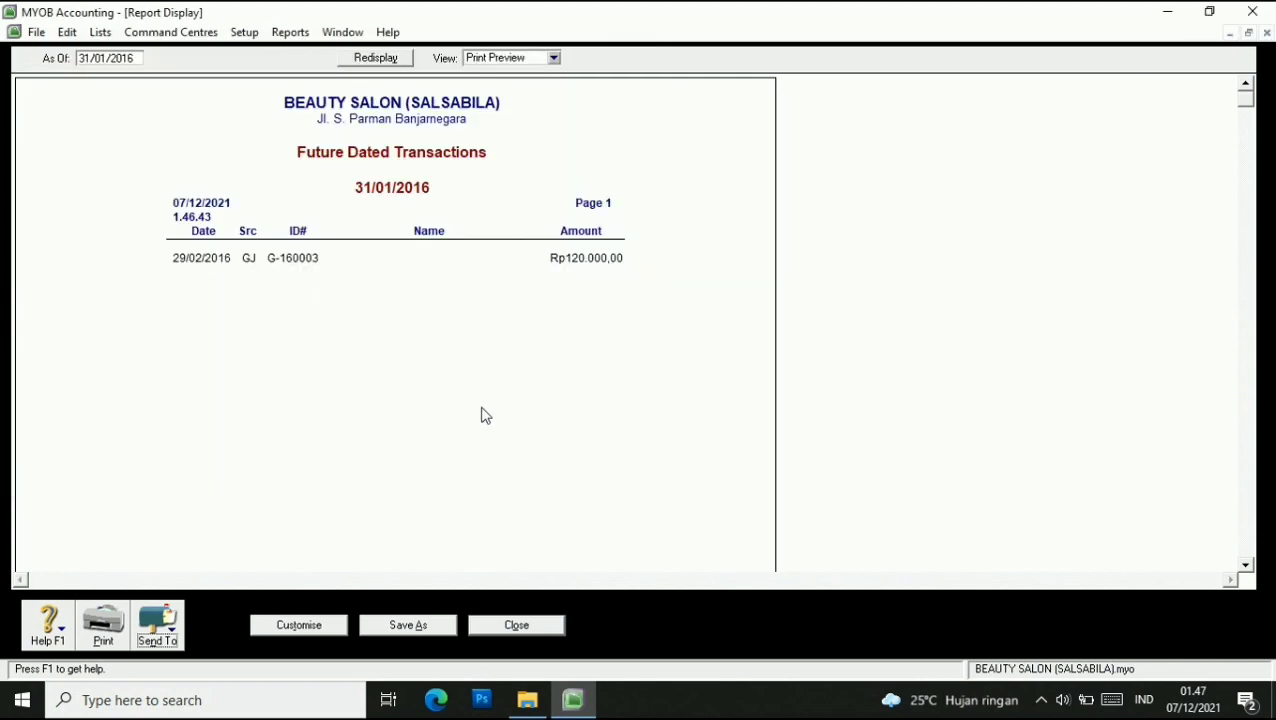
pyautogui.click(536, 630)
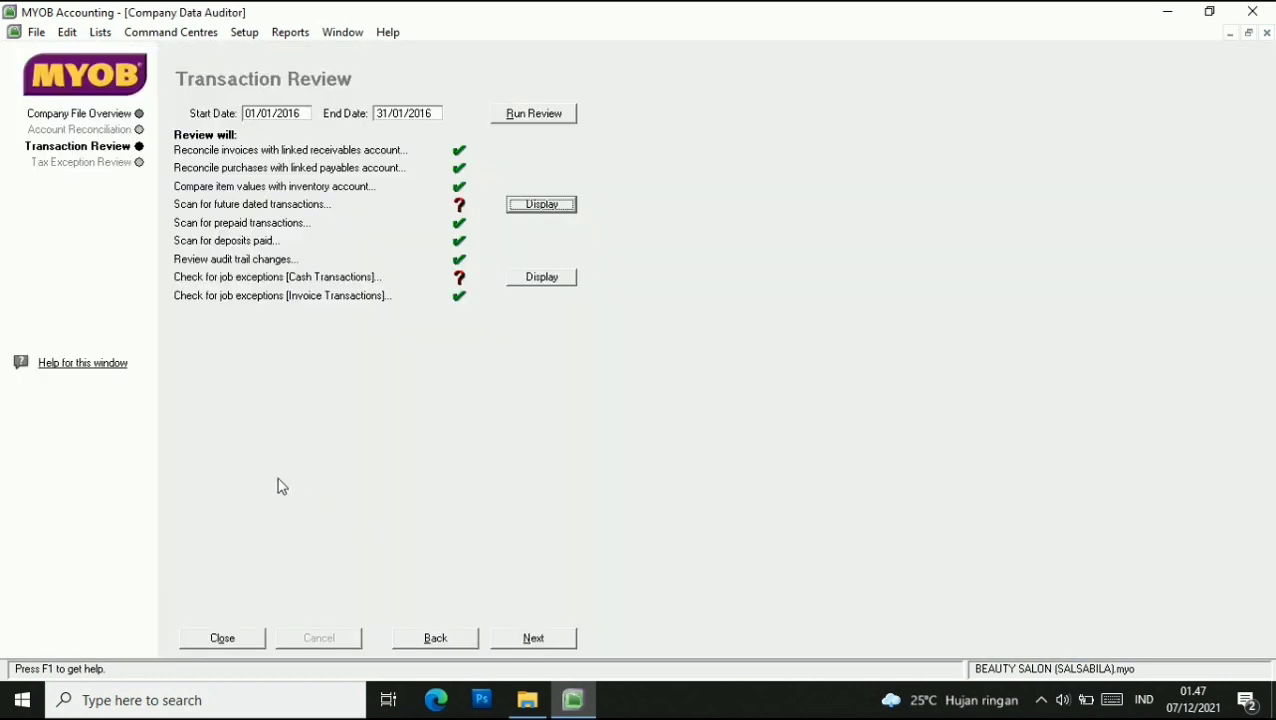
pyautogui.click(240, 638)
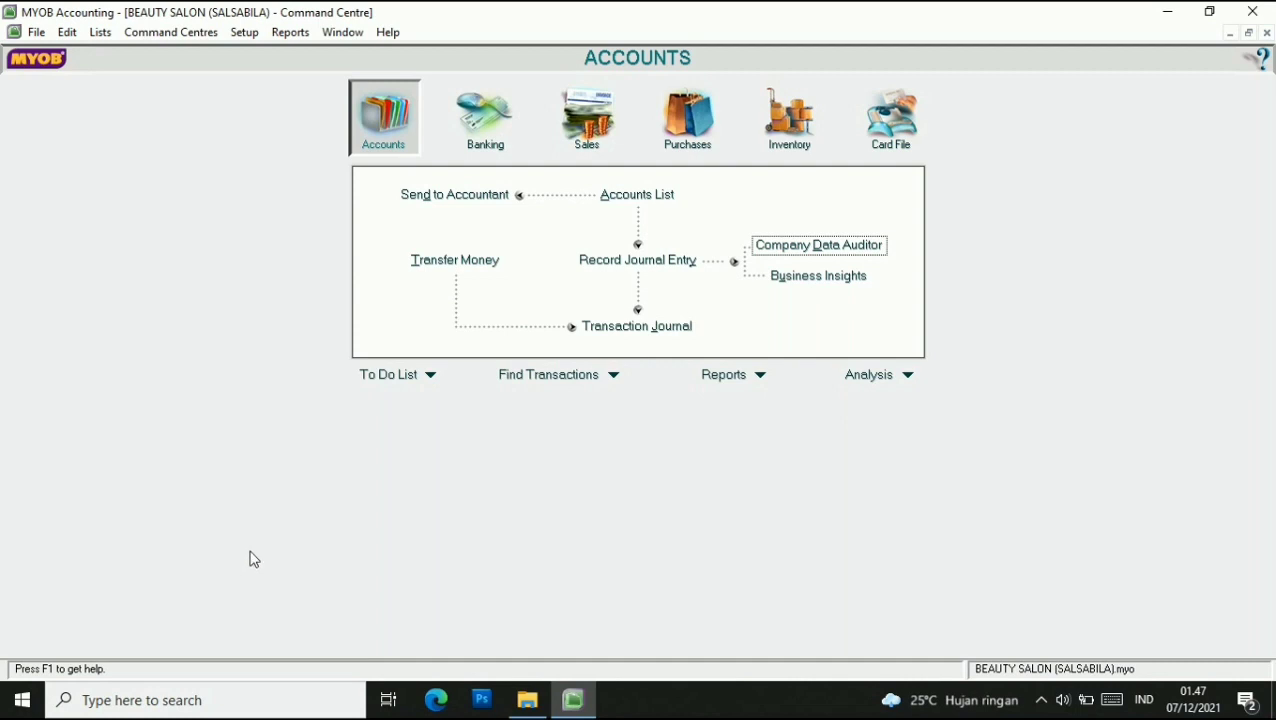
# Filter the Transaction Journal to Dated From 08/01/2016 To 08/01/2016.
pyautogui.click(616, 328)
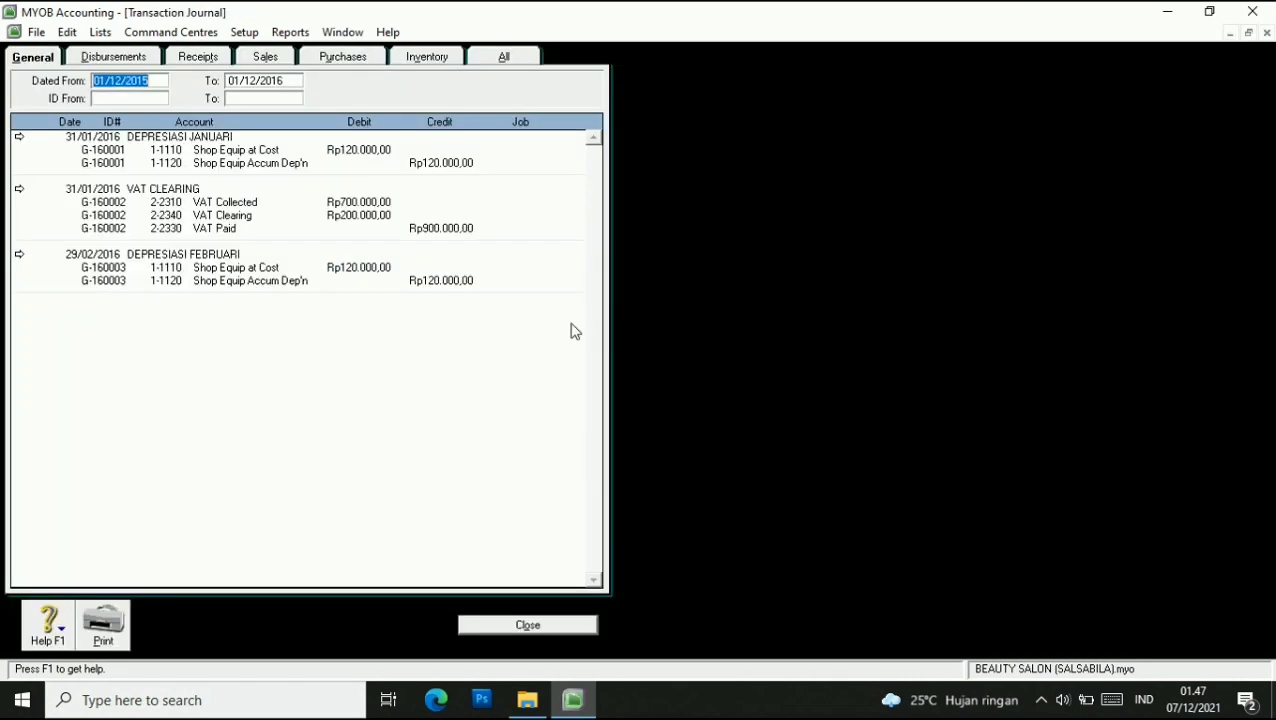
pyautogui.click(96, 82)
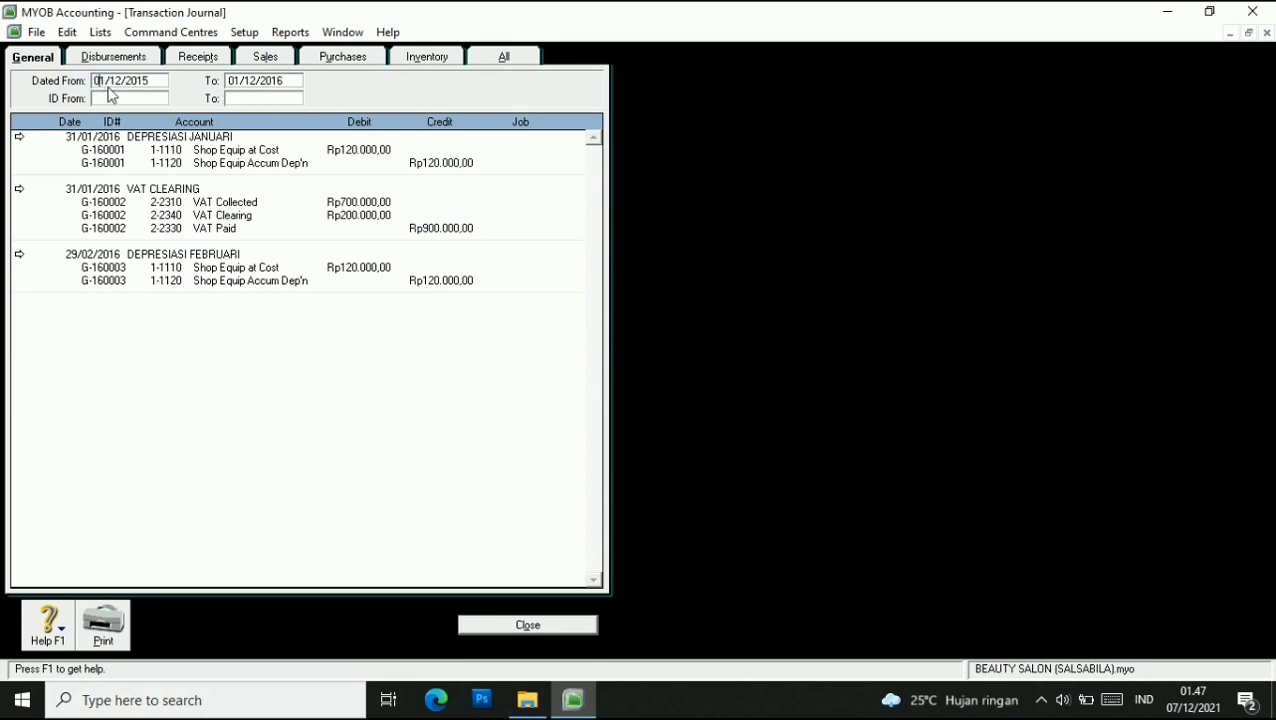
pyautogui.press('BackSpace')
pyautogui.write('8')
pyautogui.press('BackSpace')
pyautogui.press('Right')
pyautogui.press('Right')
pyautogui.write('16')
pyautogui.click(238, 86)
pyautogui.press('BackSpace')
pyautogui.write('8')
pyautogui.press('BackSpace')
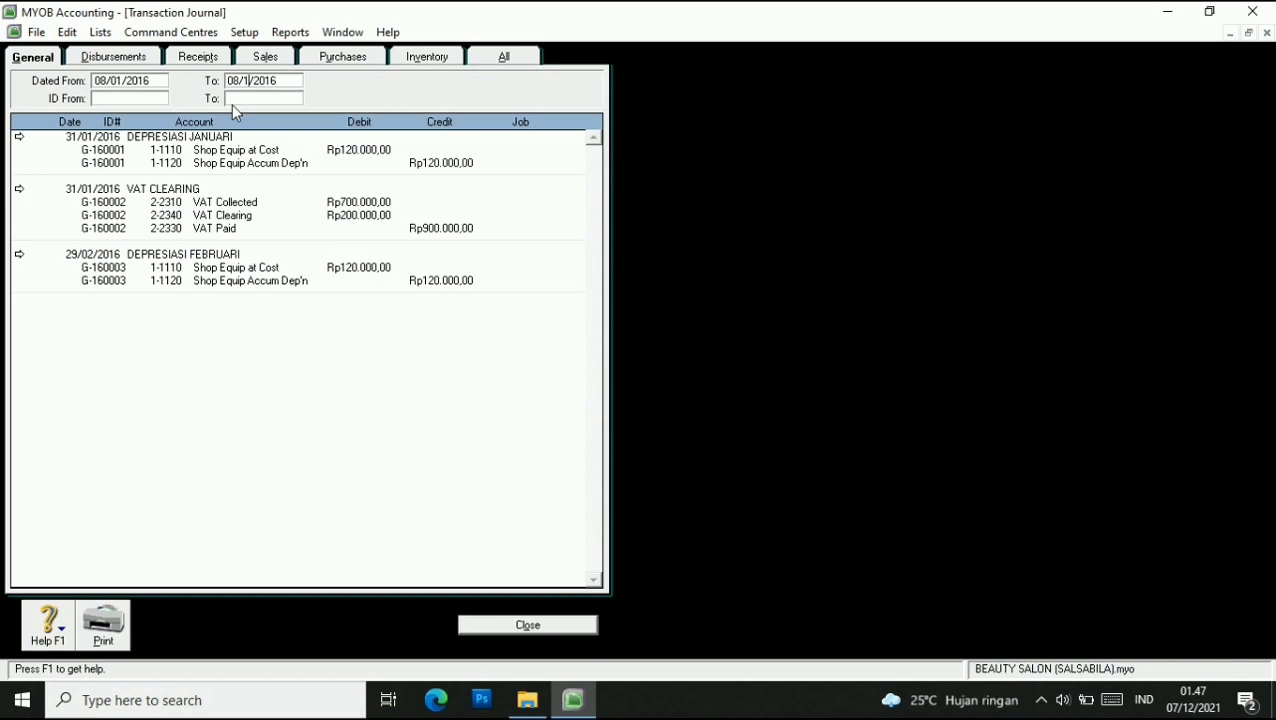
pyautogui.press('Tab')
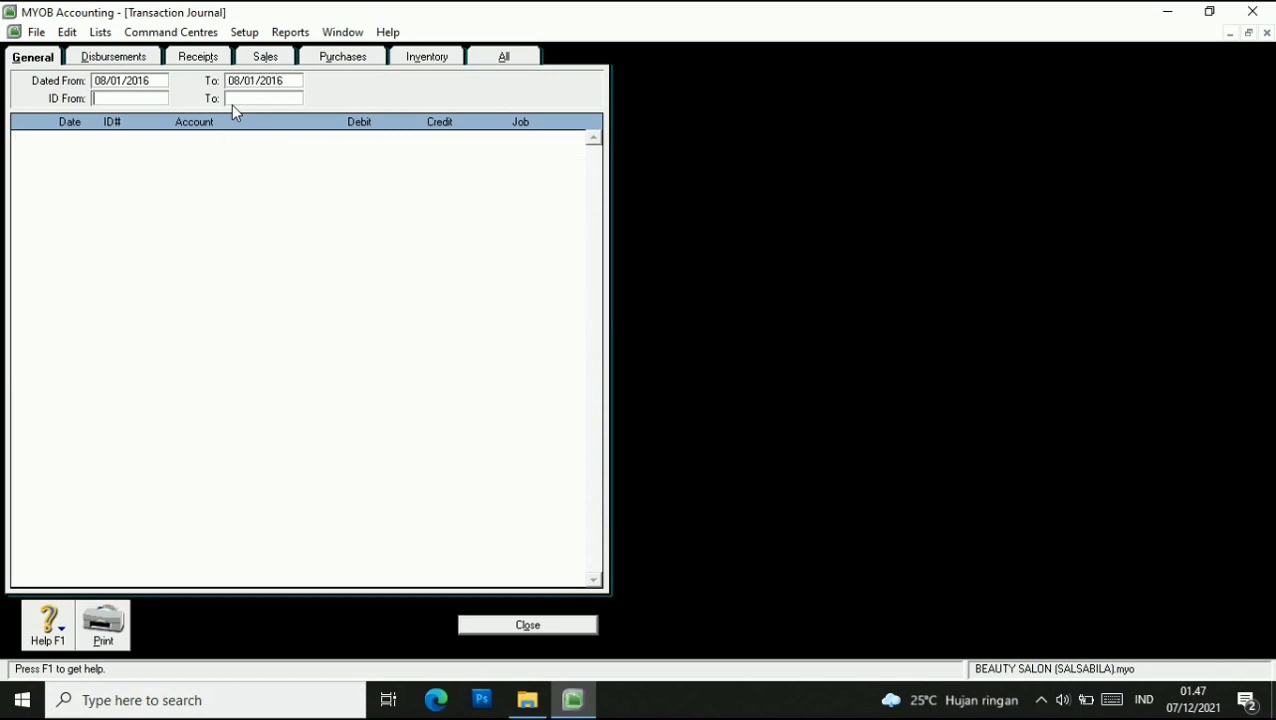
# Try deleting the REDKEN purchase return from all entries; dismiss the cannot-delete warning.
pyautogui.click(497, 57)
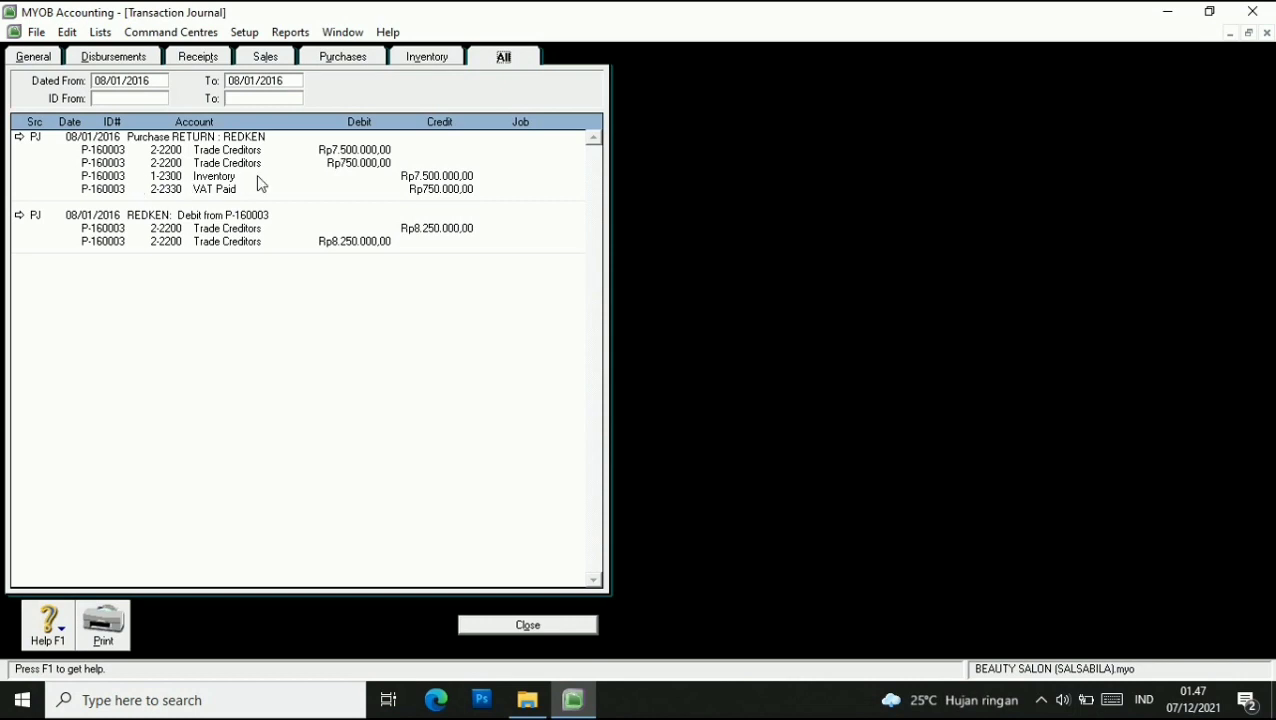
pyautogui.rightClick(62, 147)
pyautogui.click(37, 156)
pyautogui.doubleClick(98, 148)
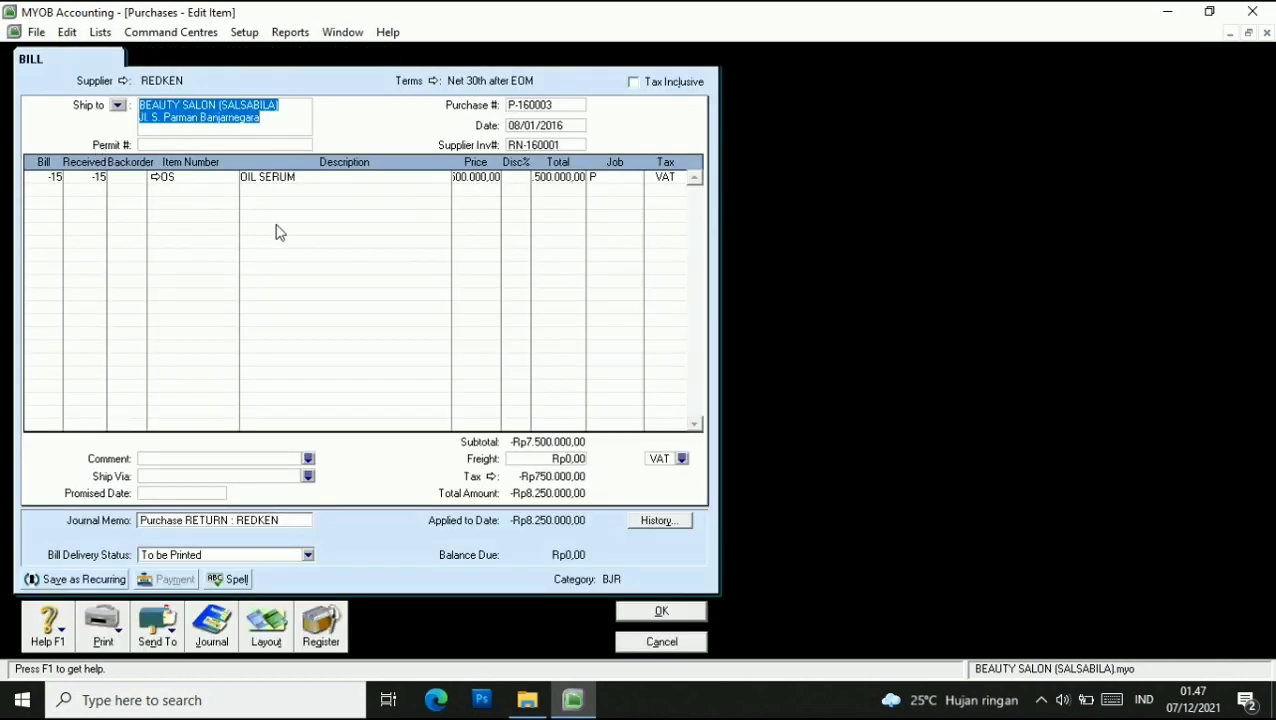
pyautogui.rightClick(279, 227)
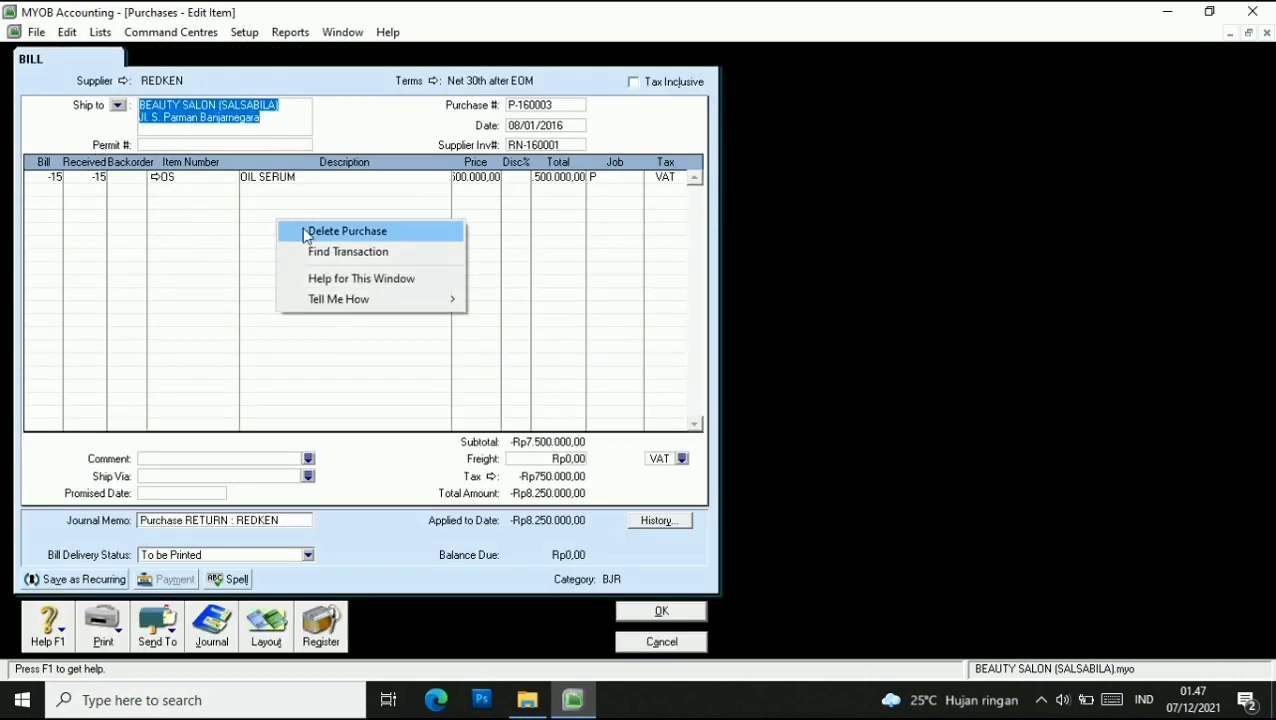
pyautogui.click(306, 234)
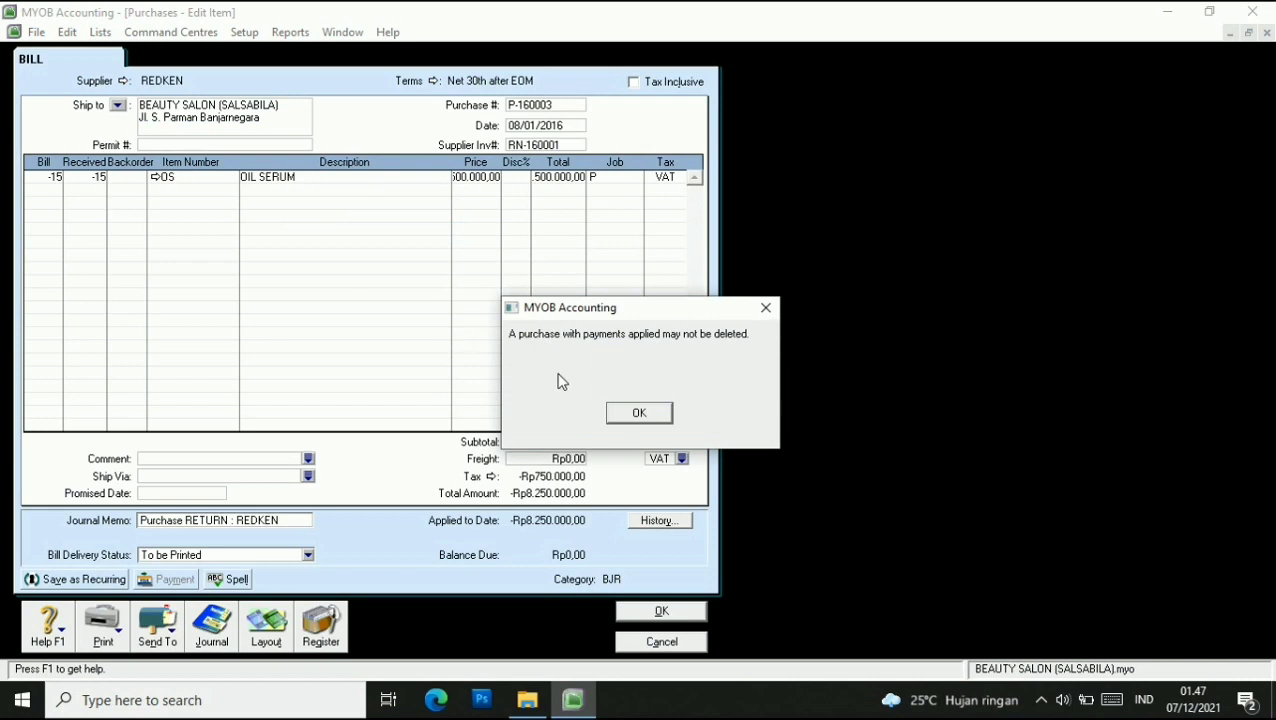
pyautogui.click(624, 412)
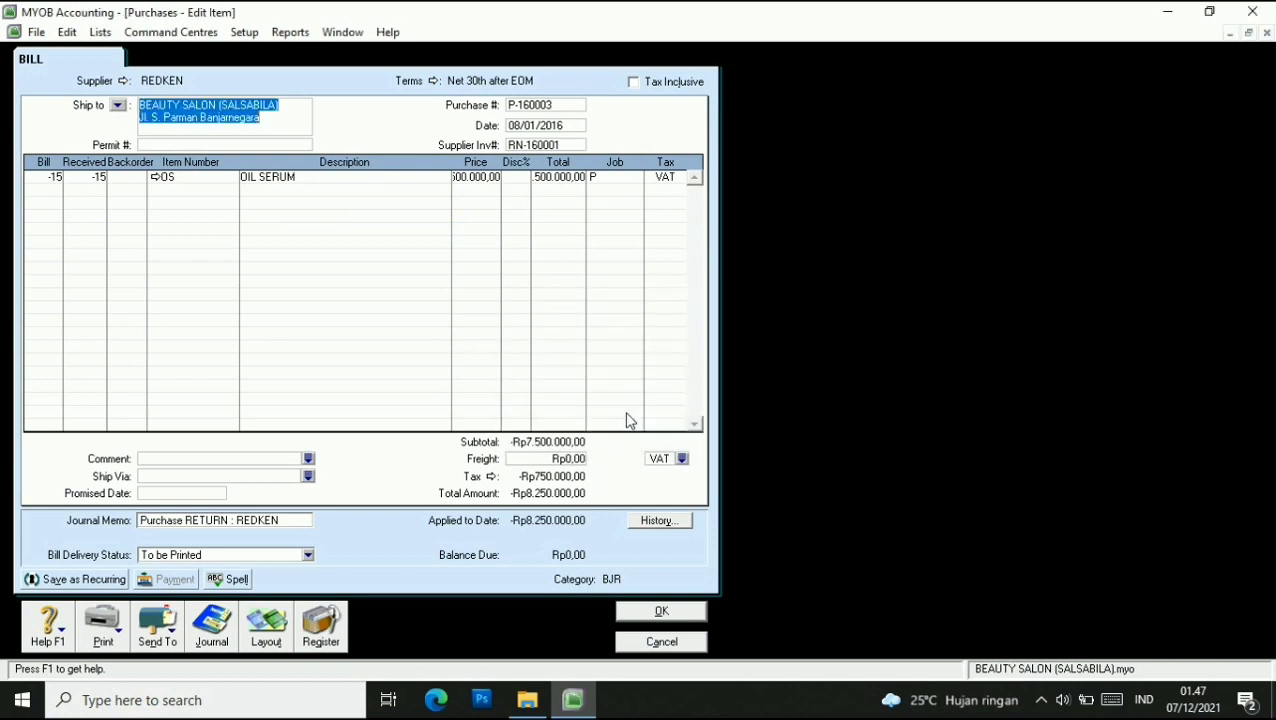
pyautogui.click(662, 641)
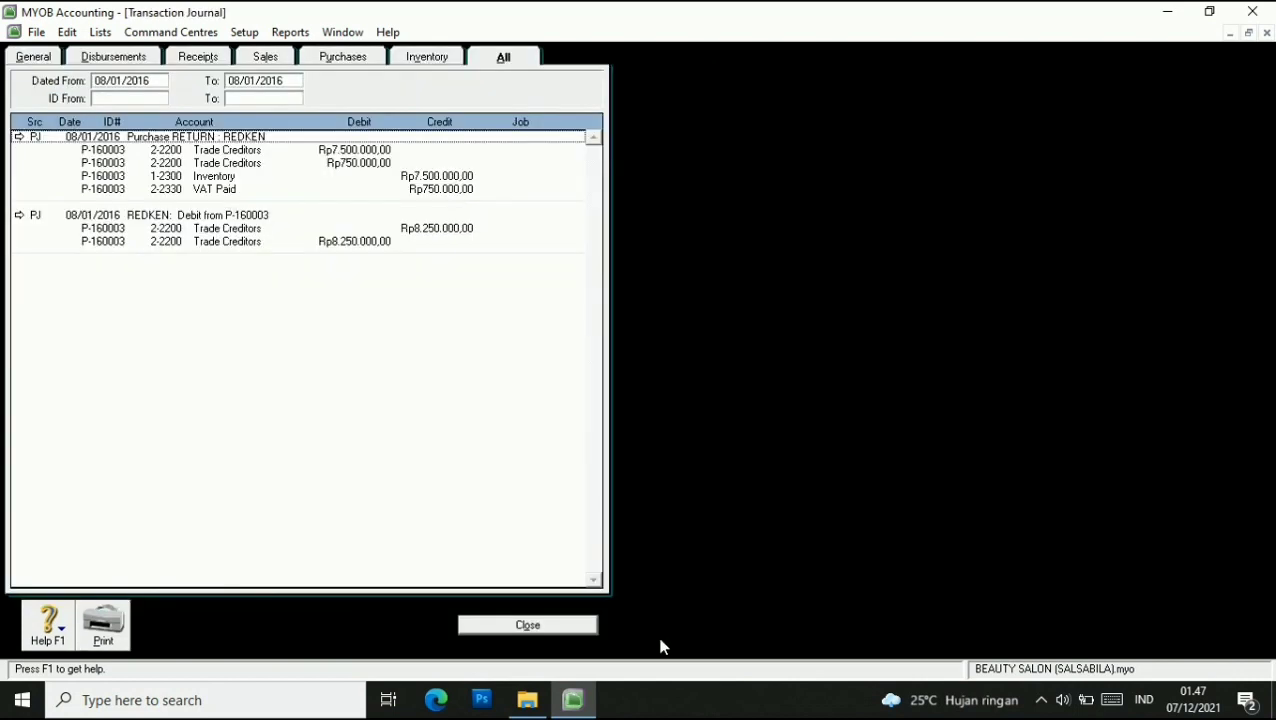
# Delete the REDKEN applied debit, then purchase return P-160003, and close the journal.
pyautogui.doubleClick(62, 224)
pyautogui.rightClick(160, 211)
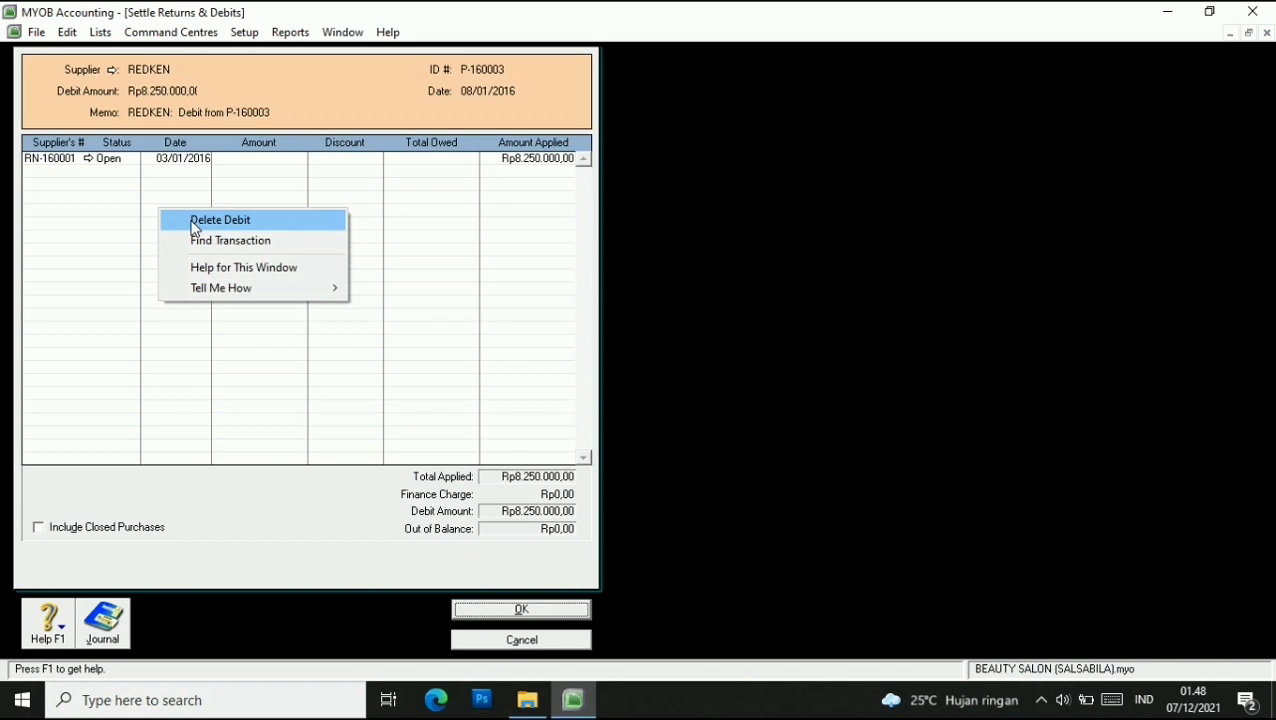
pyautogui.click(194, 227)
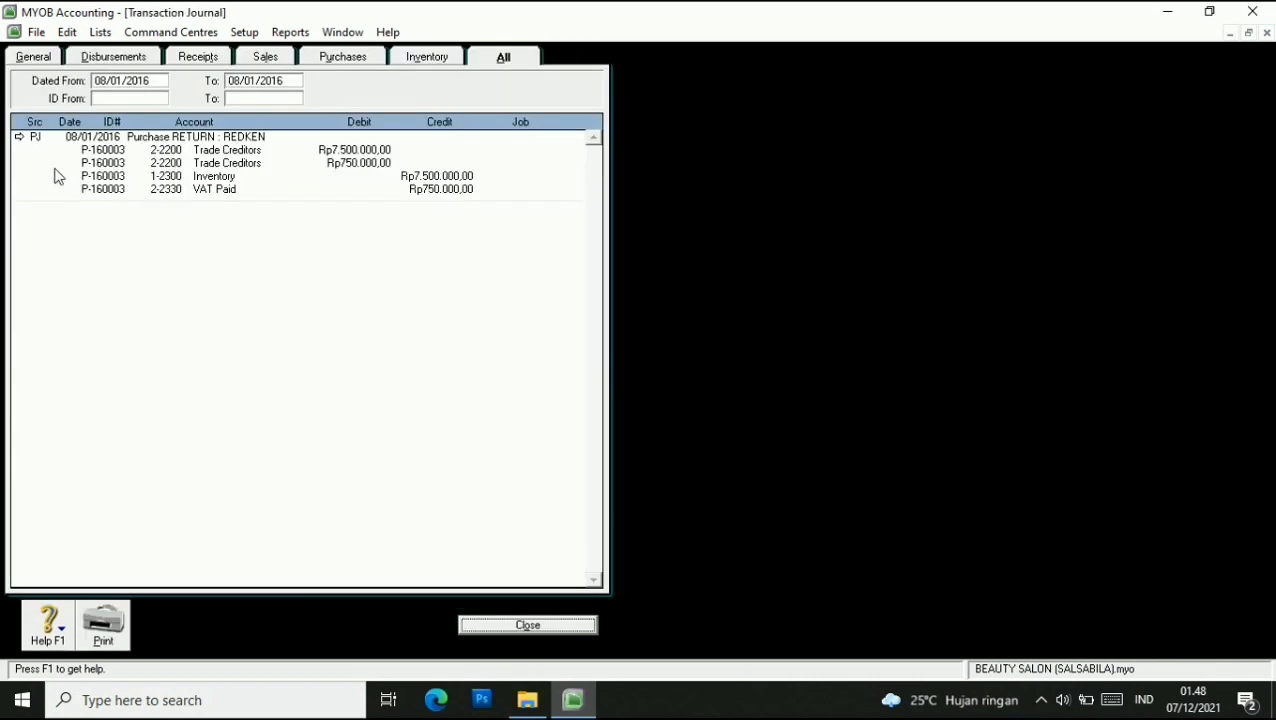
pyautogui.doubleClick(57, 147)
pyautogui.rightClick(356, 300)
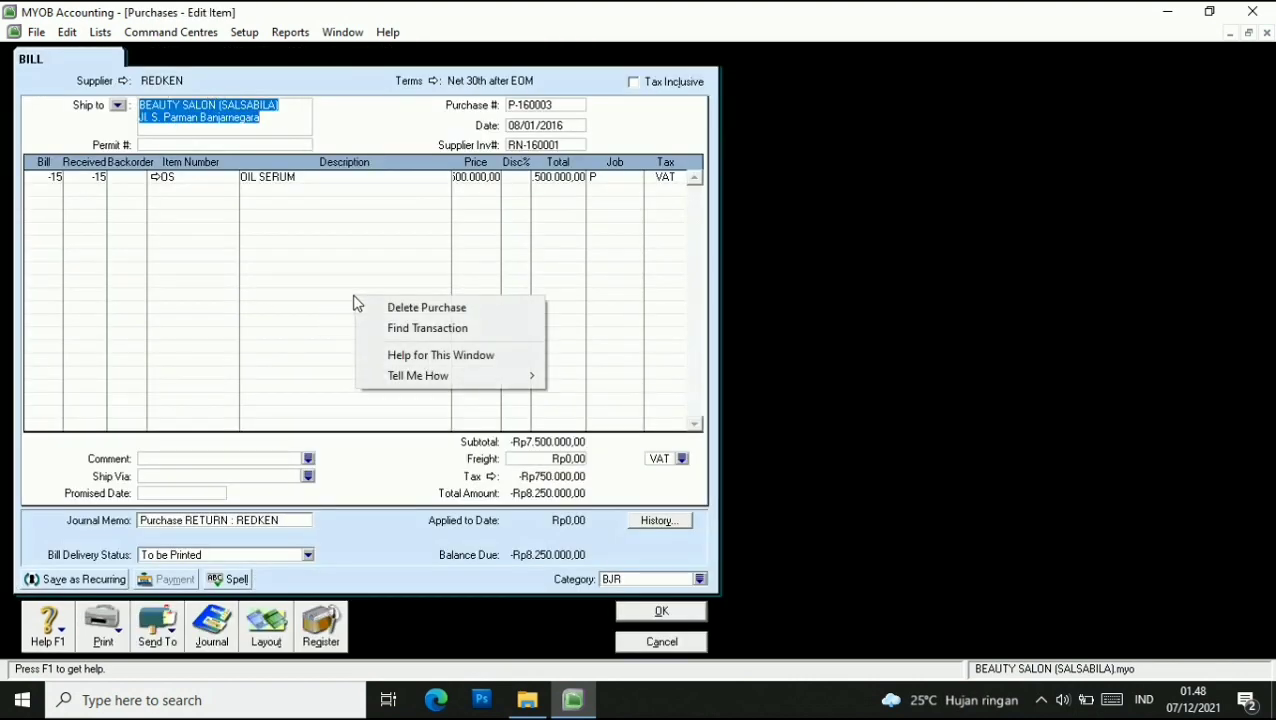
pyautogui.click(378, 308)
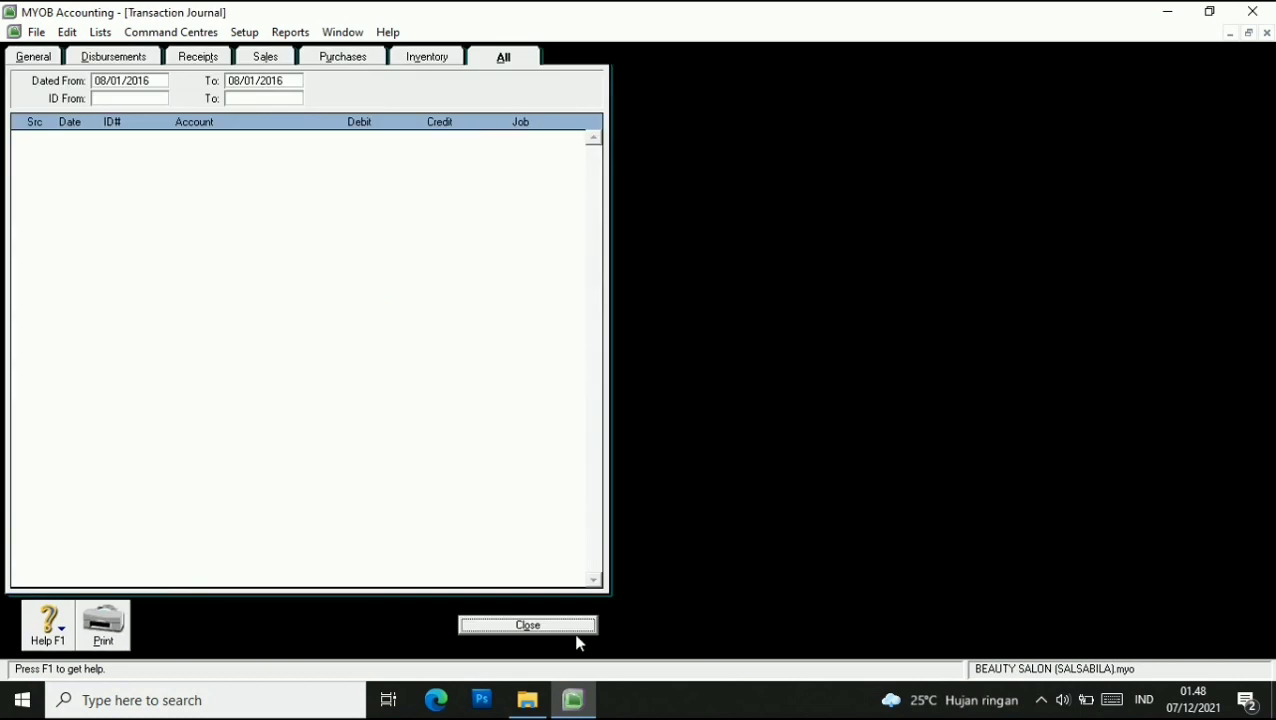
pyautogui.click(528, 625)
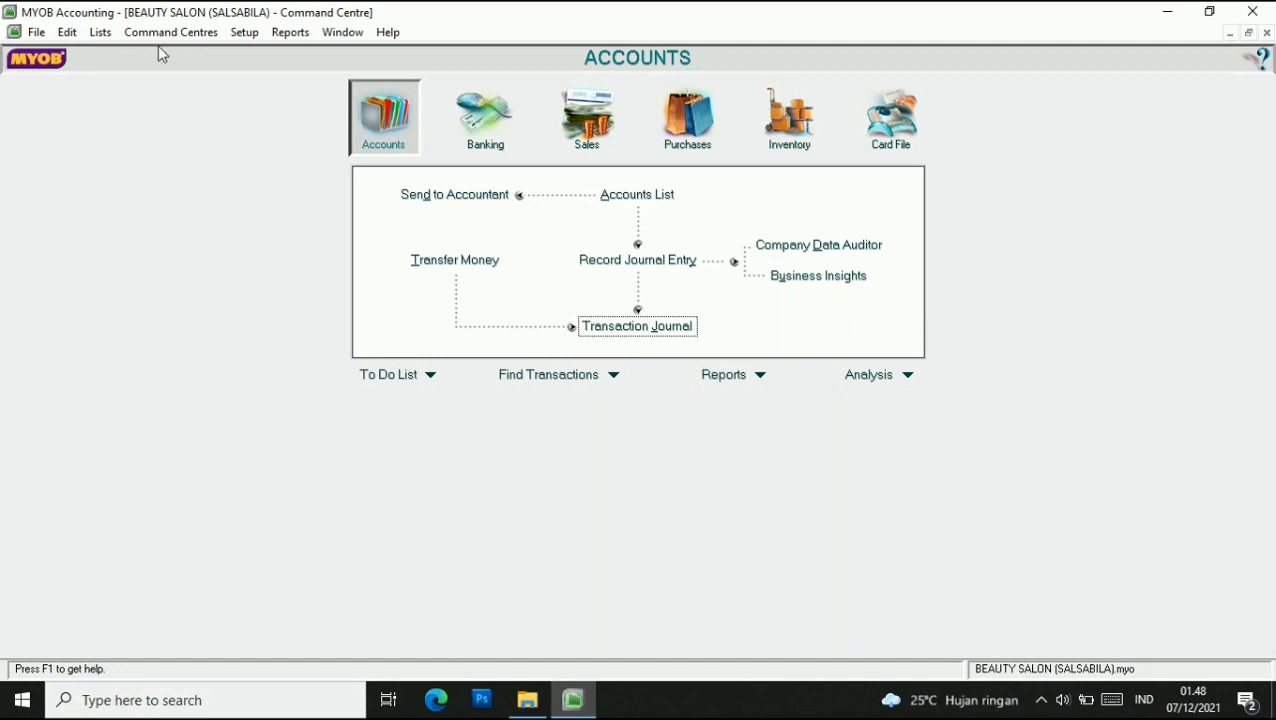
# Open recurring DEPRESIASI JANUARI and change the 1-1110 debit to Rp130.000,00.
pyautogui.click(101, 33)
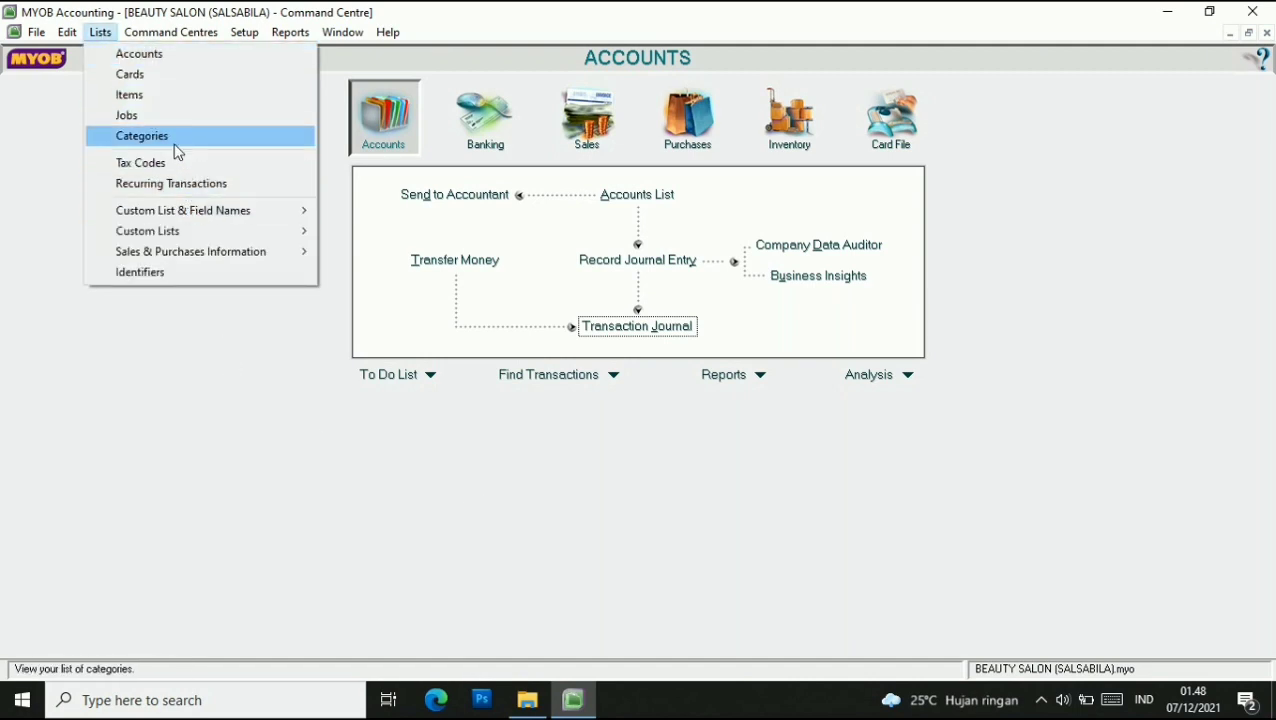
pyautogui.click(185, 181)
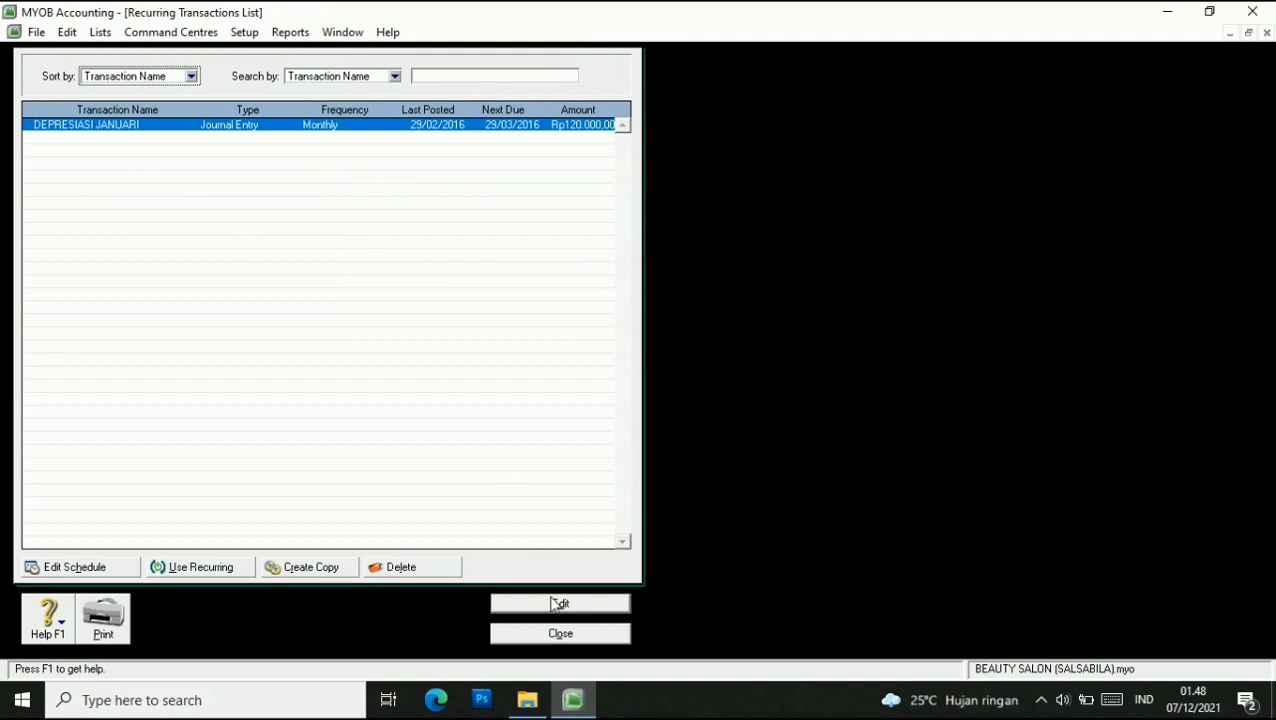
pyautogui.click(543, 603)
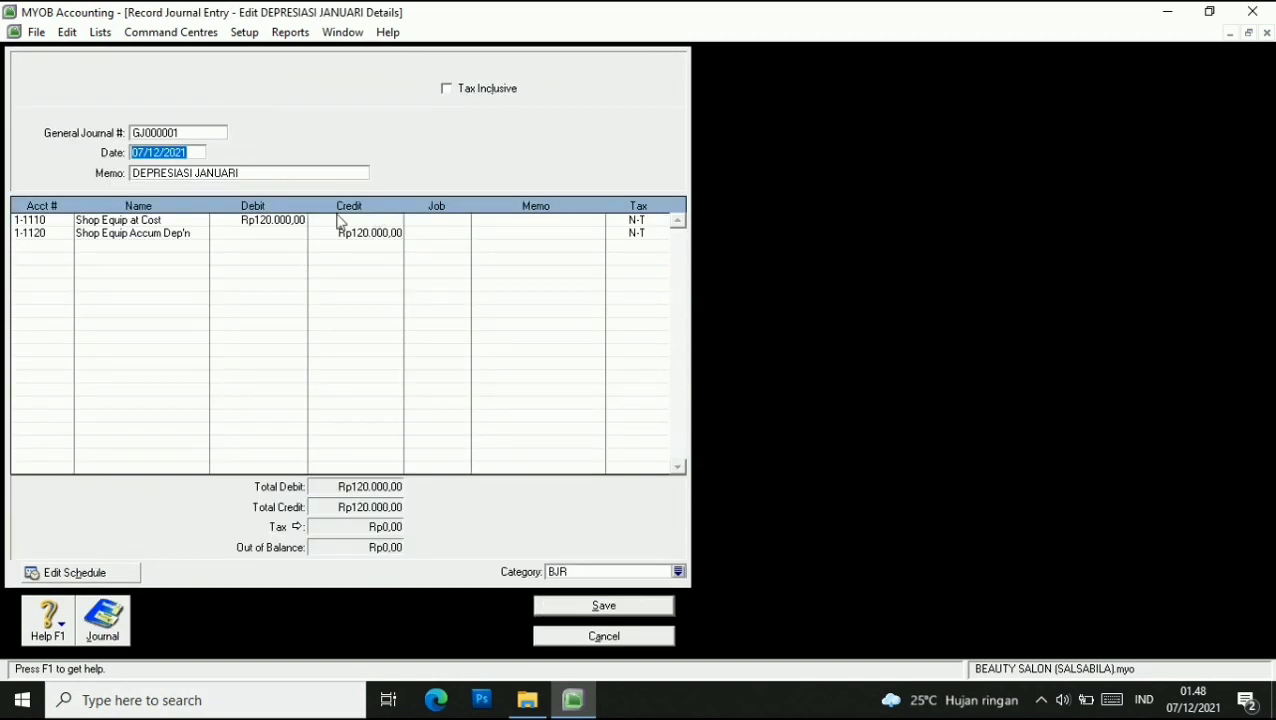
pyautogui.click(270, 221)
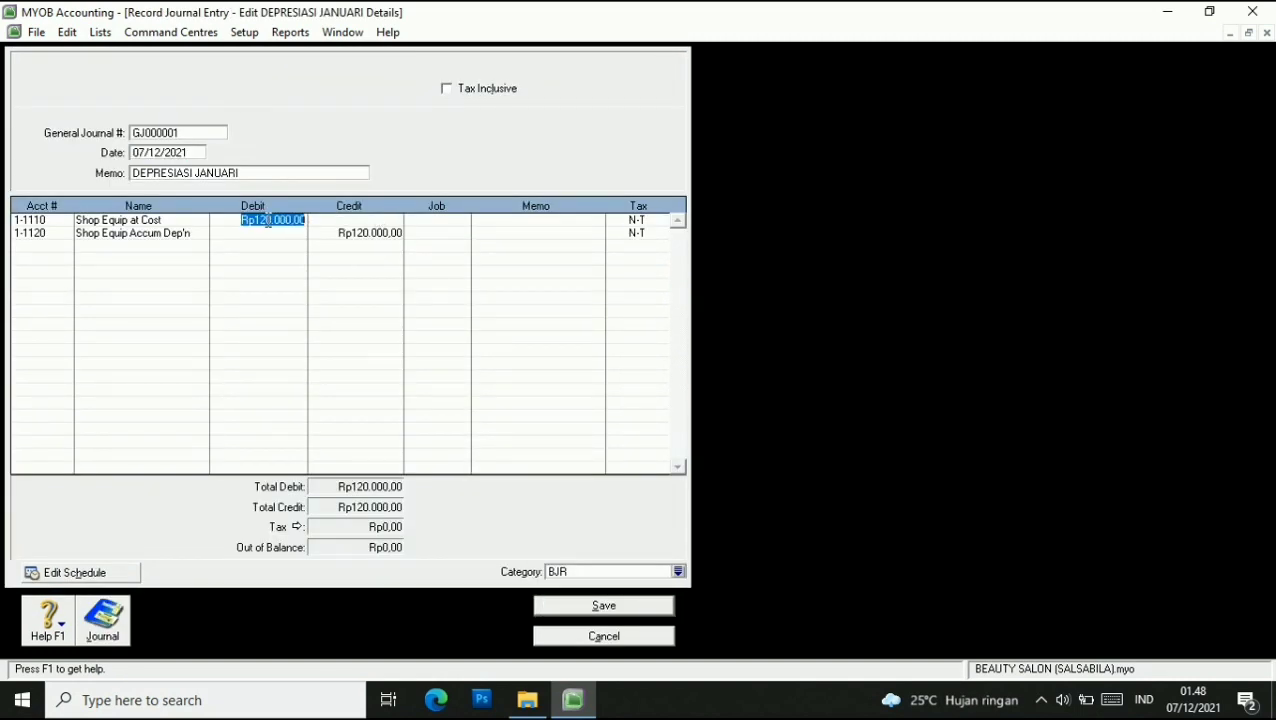
pyautogui.click(266, 221)
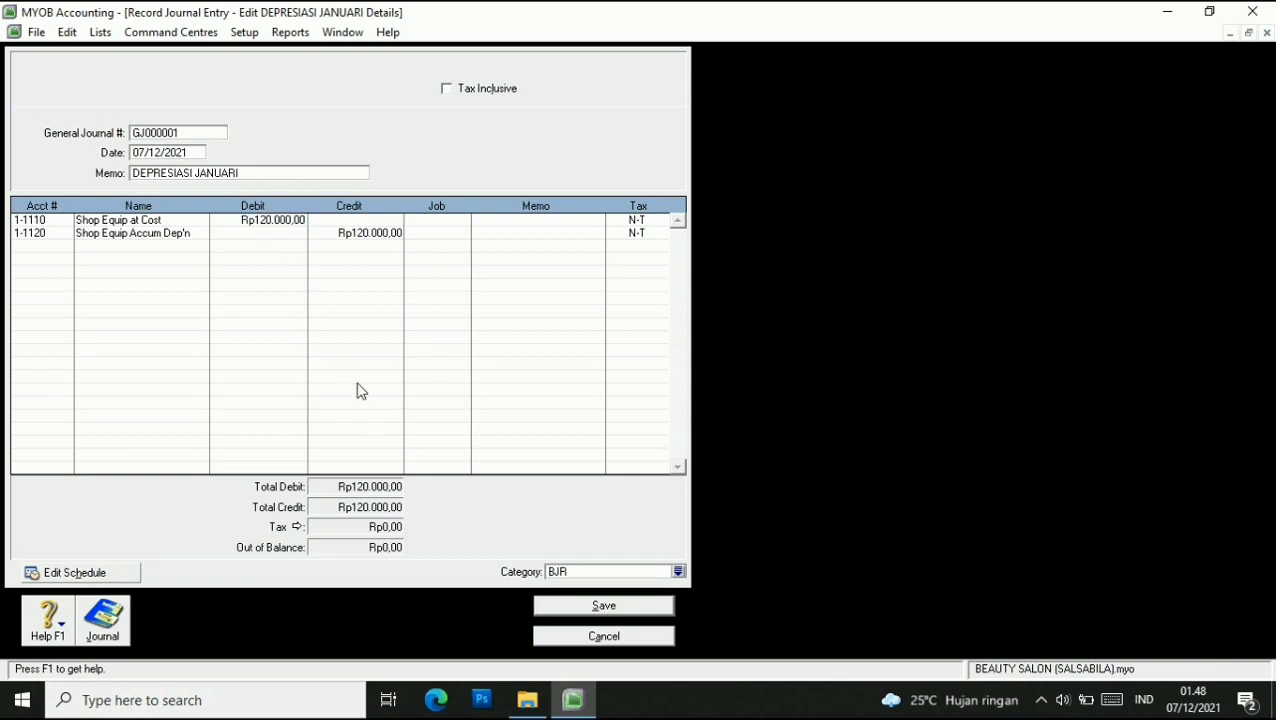
pyautogui.press('BackSpace')
pyautogui.write('3')
# Change the 1-1120 credit to Rp130.000,00, save the recurring journal, and close the list.
pyautogui.click(357, 236)
pyautogui.click(362, 232)
pyautogui.press('BackSpace')
pyautogui.write('3')
pyautogui.click(449, 234)
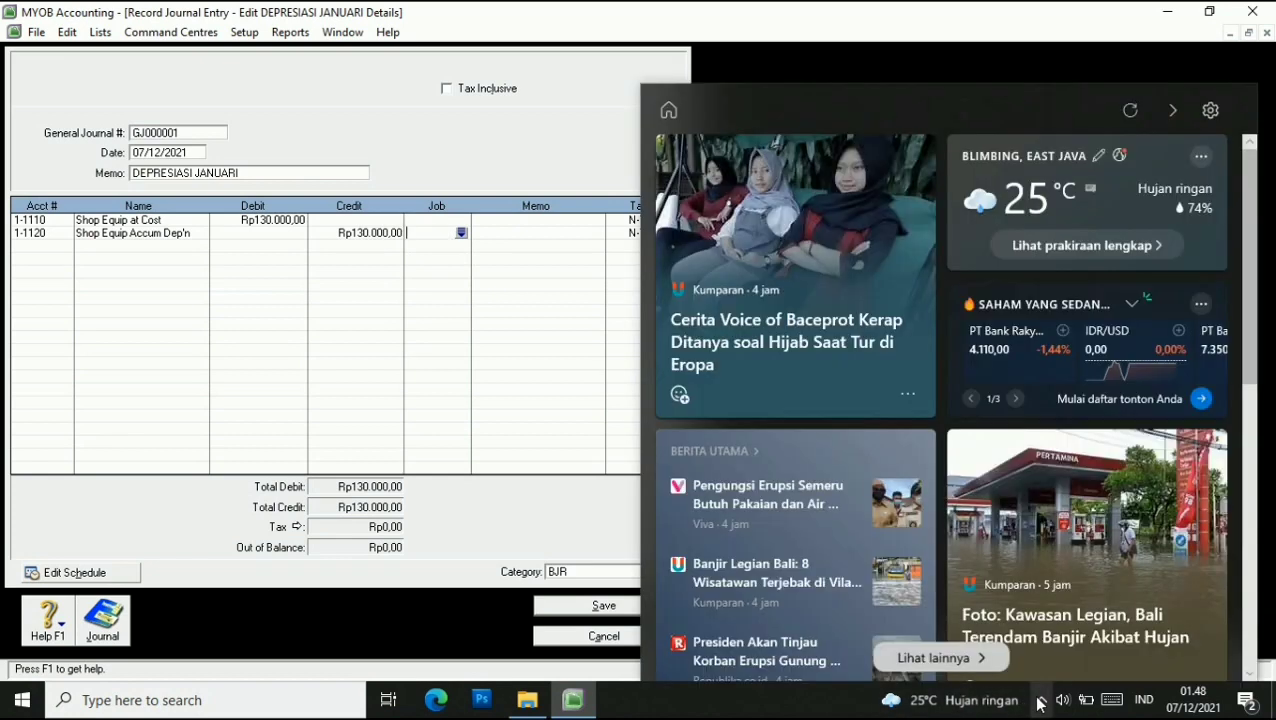
pyautogui.click(1040, 700)
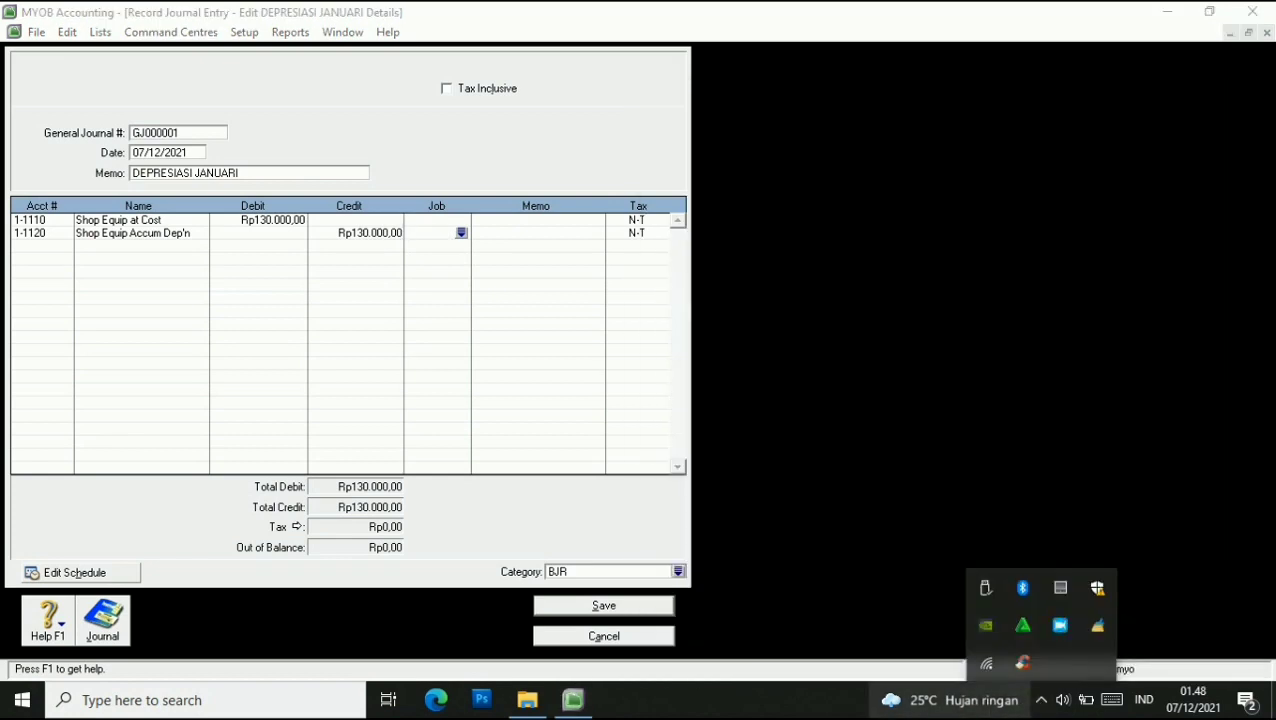
pyautogui.moveTo(950, 700)
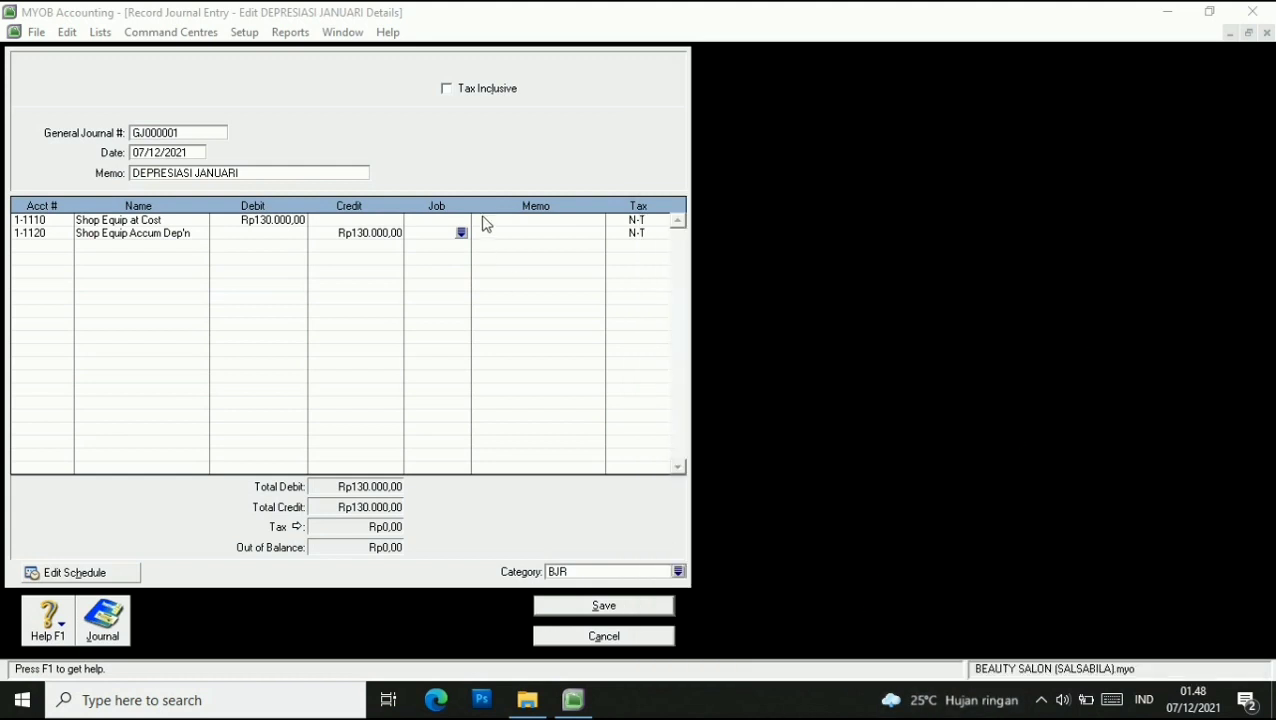
pyautogui.click(602, 605)
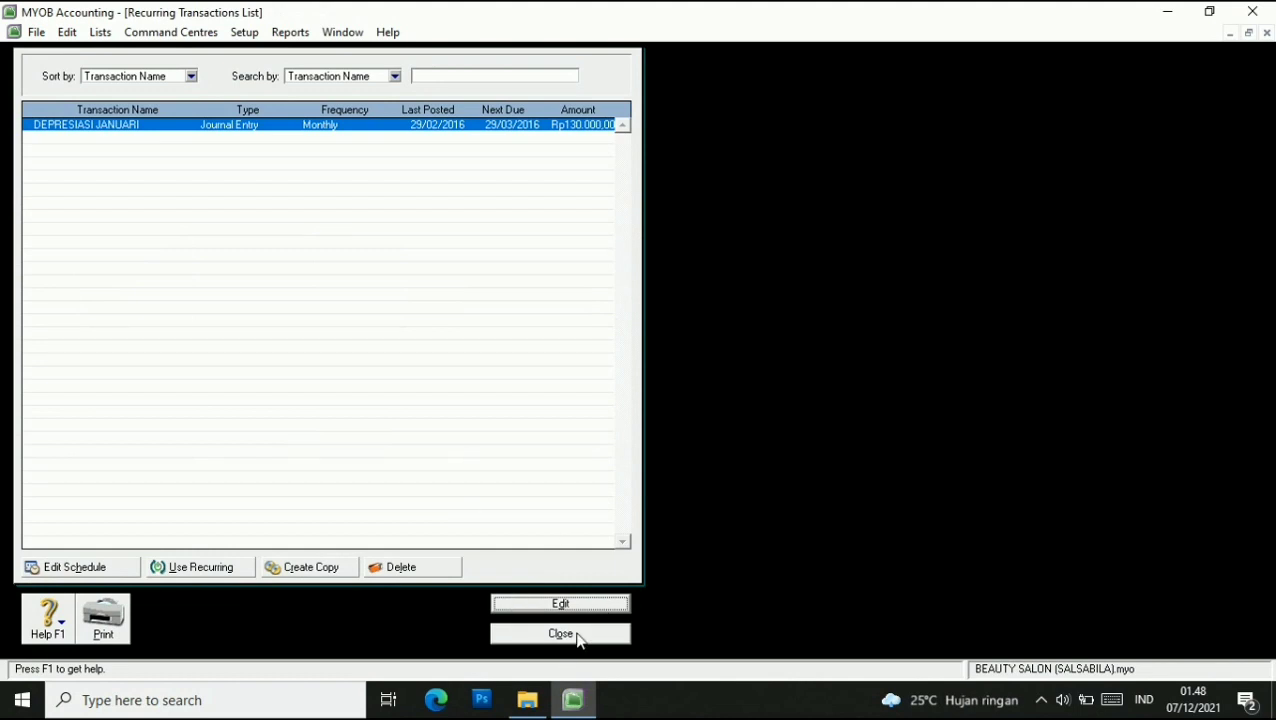
pyautogui.click(562, 635)
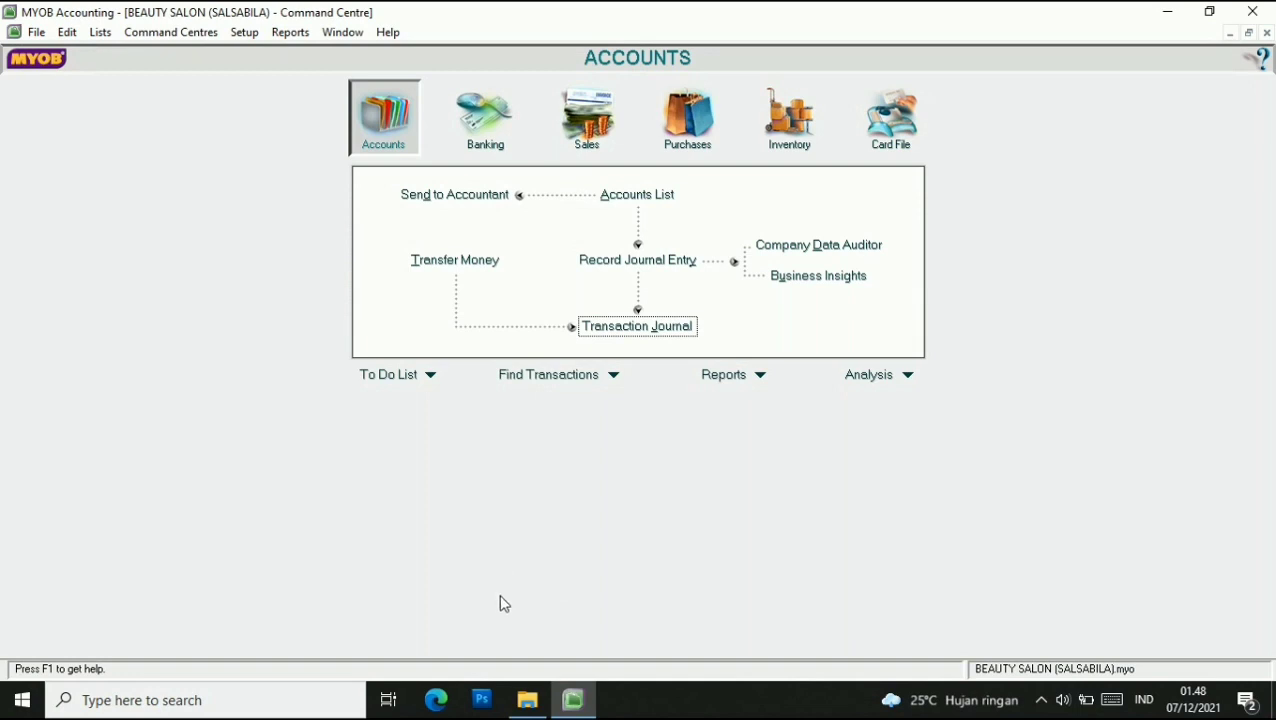
# Display the Items Register Summary with Current Value removed from the report fields.
pyautogui.click(760, 377)
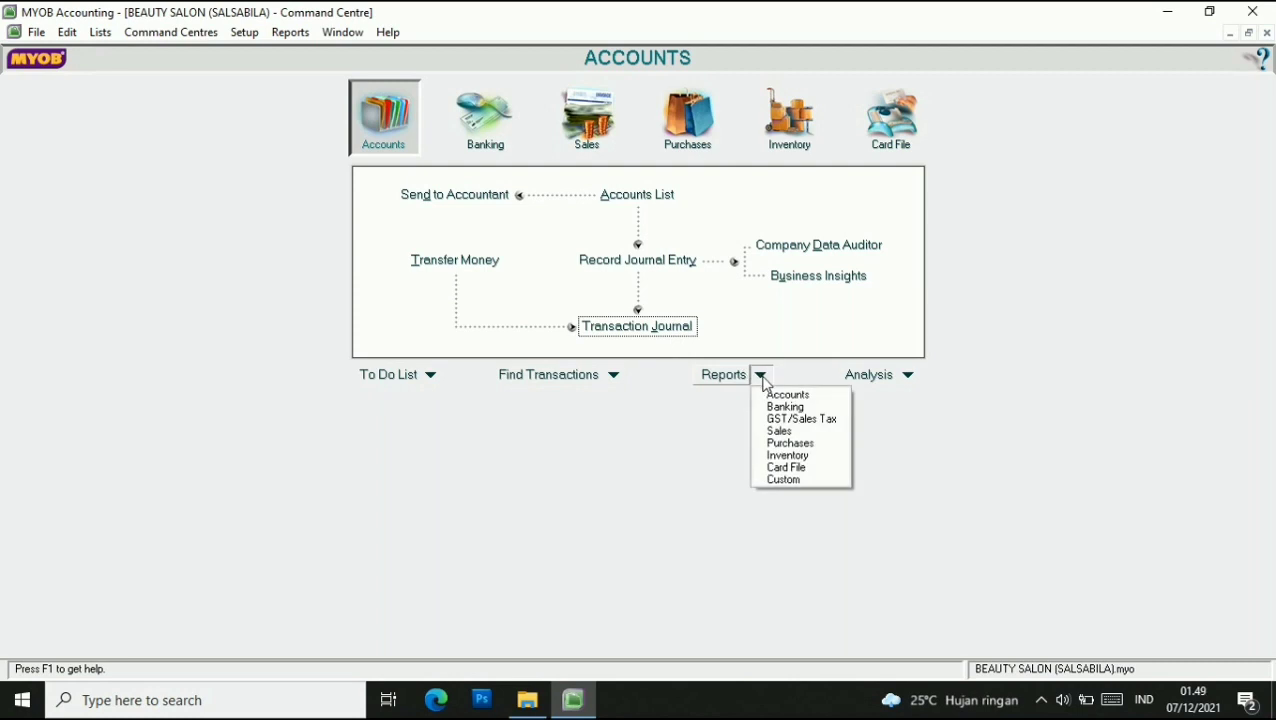
pyautogui.click(768, 397)
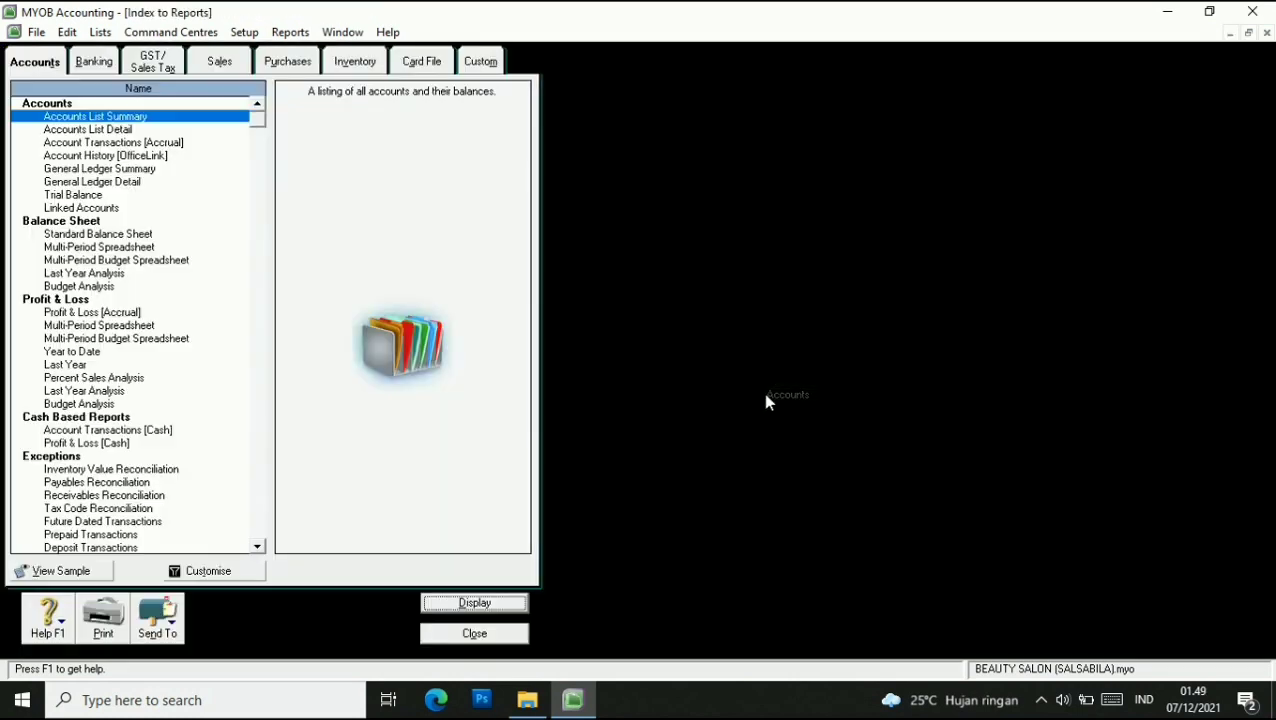
pyautogui.click(357, 64)
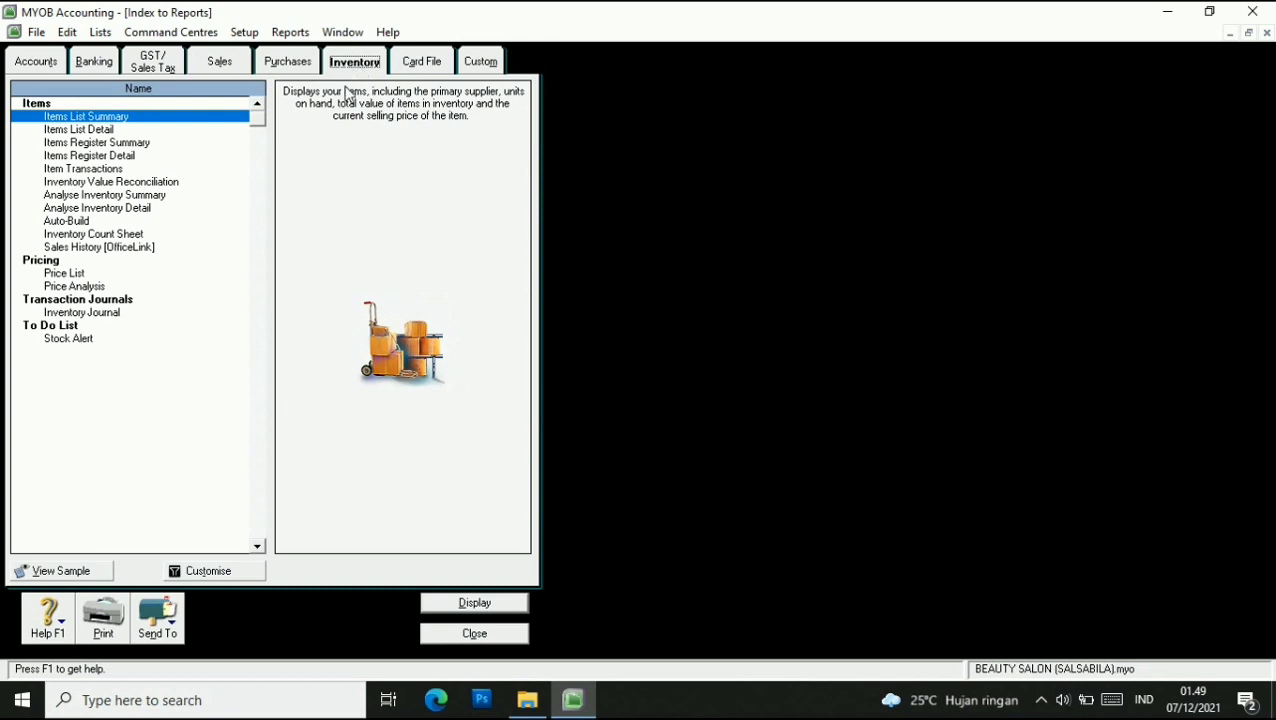
pyautogui.click(90, 143)
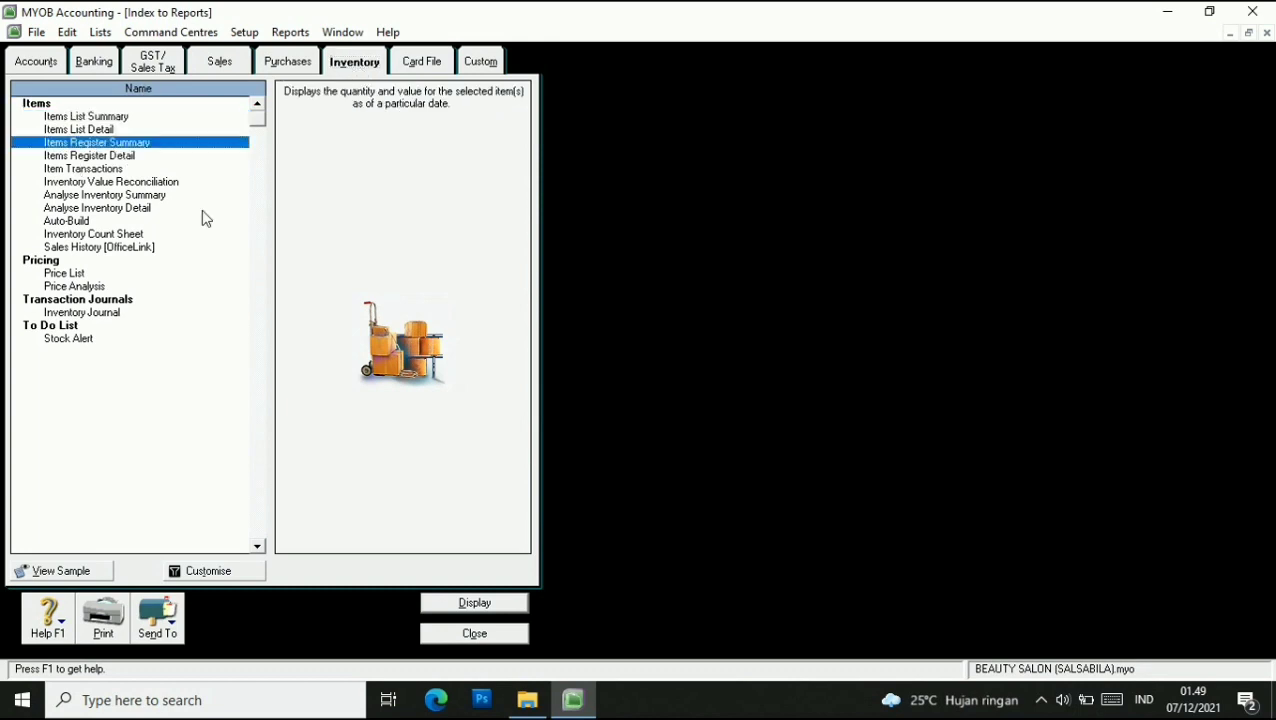
pyautogui.click(245, 571)
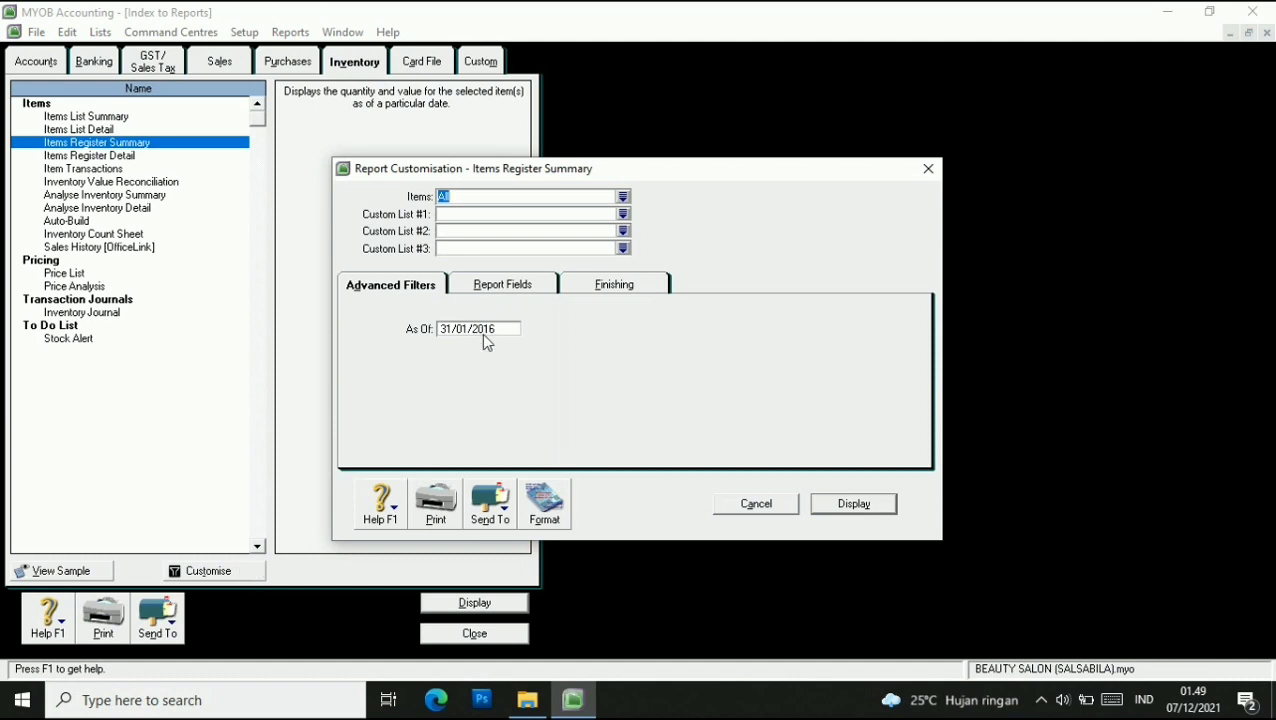
pyautogui.click(512, 288)
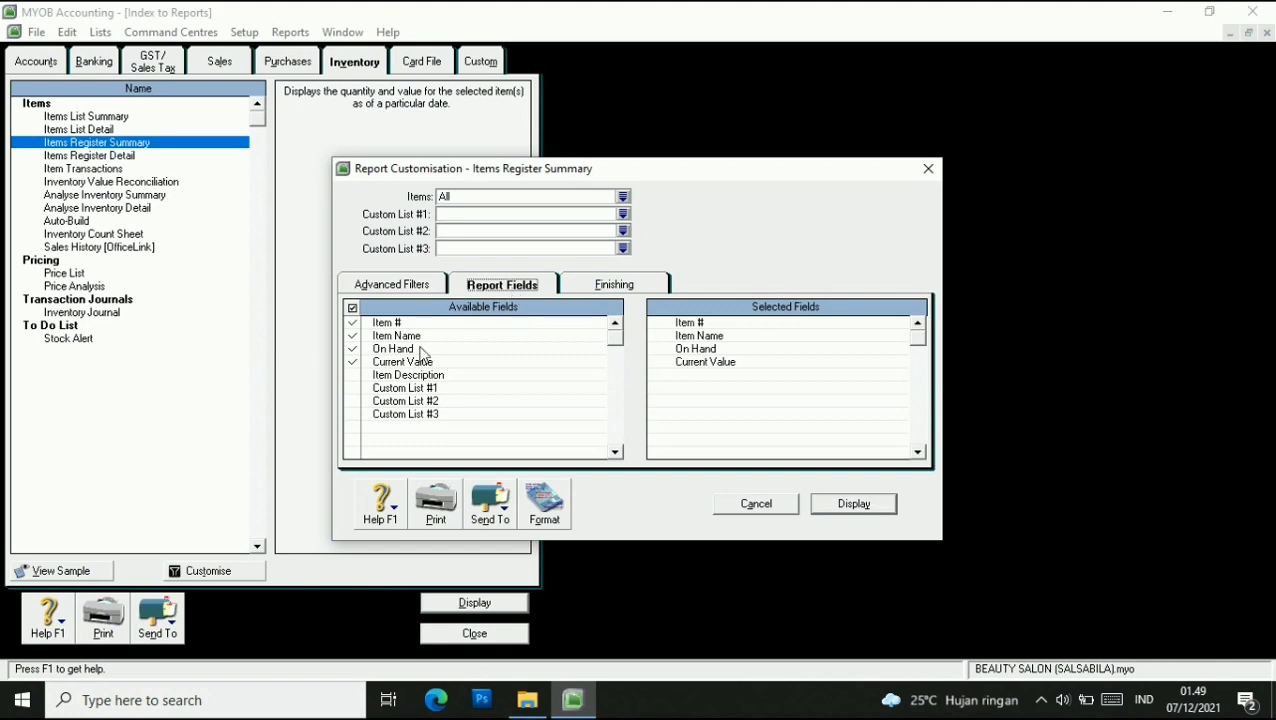
pyautogui.click(353, 337)
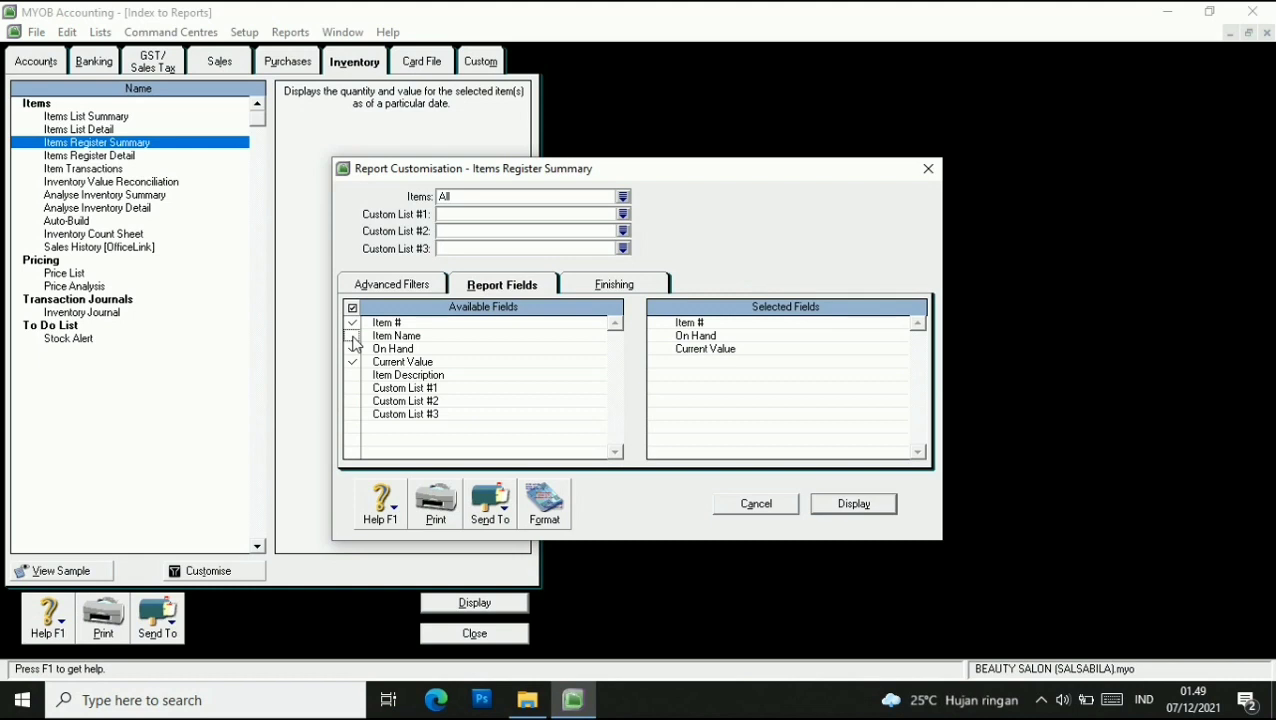
pyautogui.click(352, 336)
pyautogui.click(352, 362)
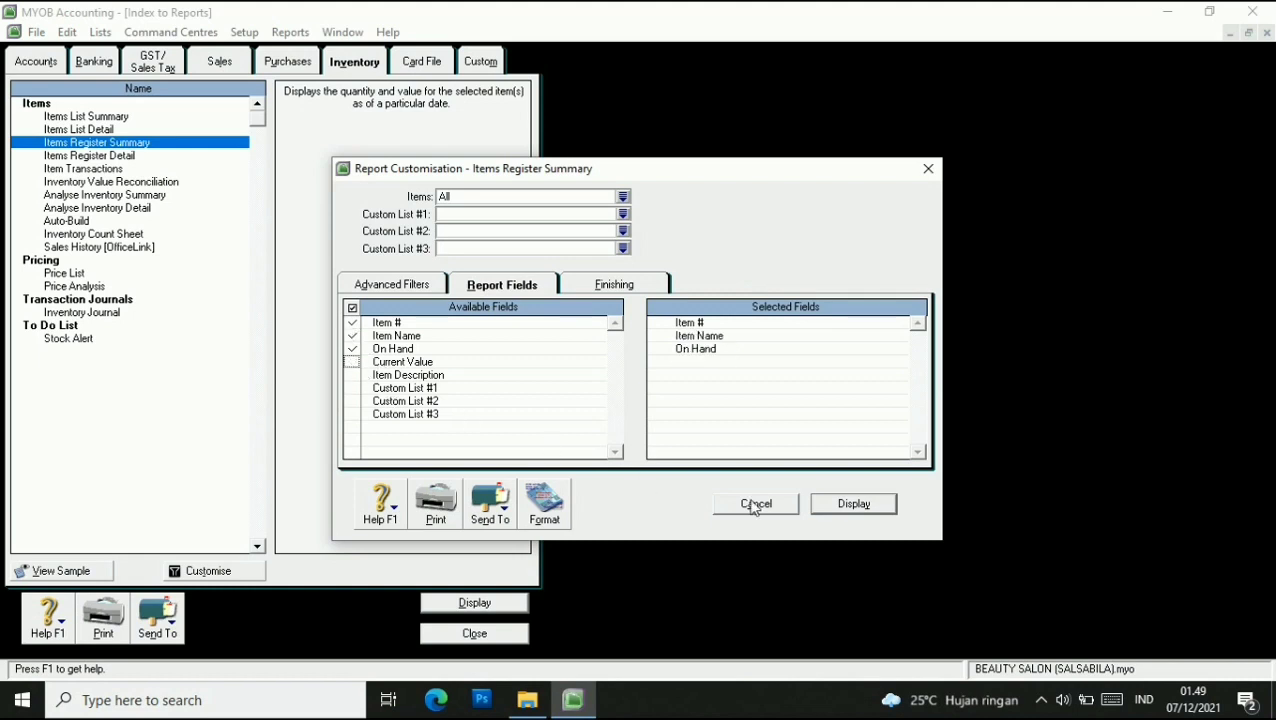
pyautogui.click(856, 515)
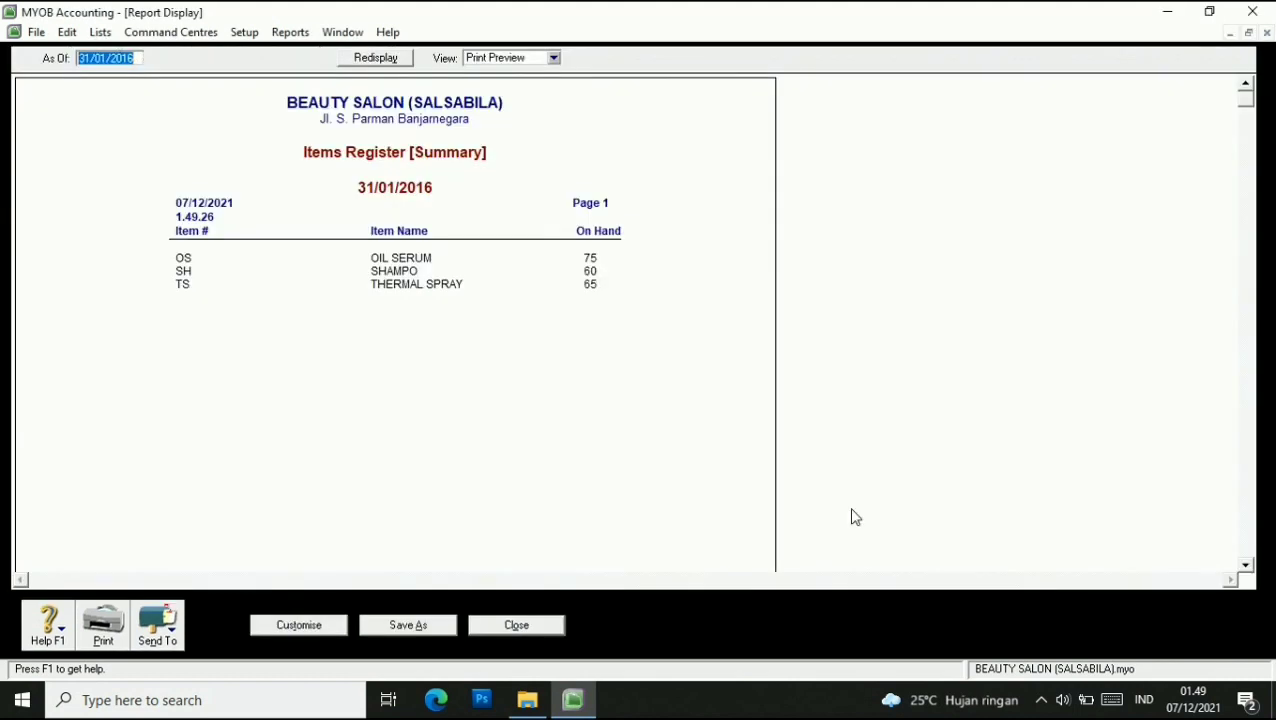
# Export the Items Register Summary to PDF with LALA appended to the file name.
pyautogui.click(157, 622)
pyautogui.click(178, 595)
pyautogui.click(350, 365)
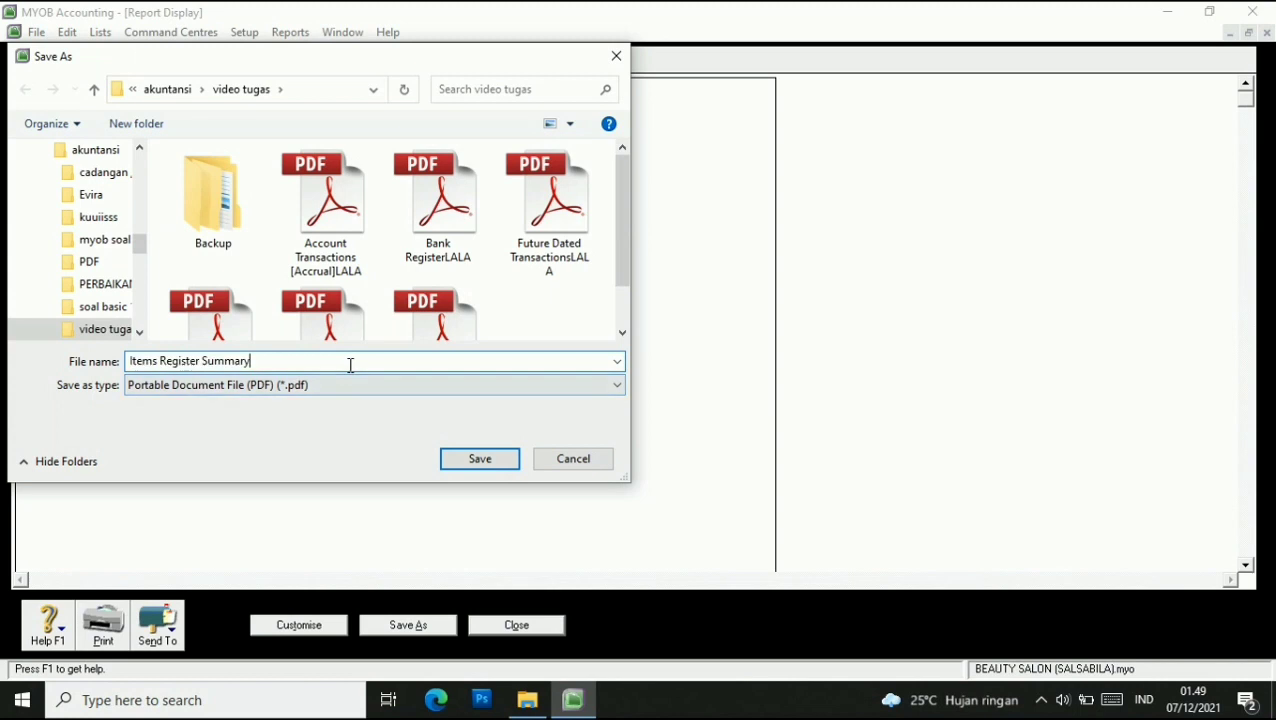
pyautogui.write('LALA')
pyautogui.click(480, 461)
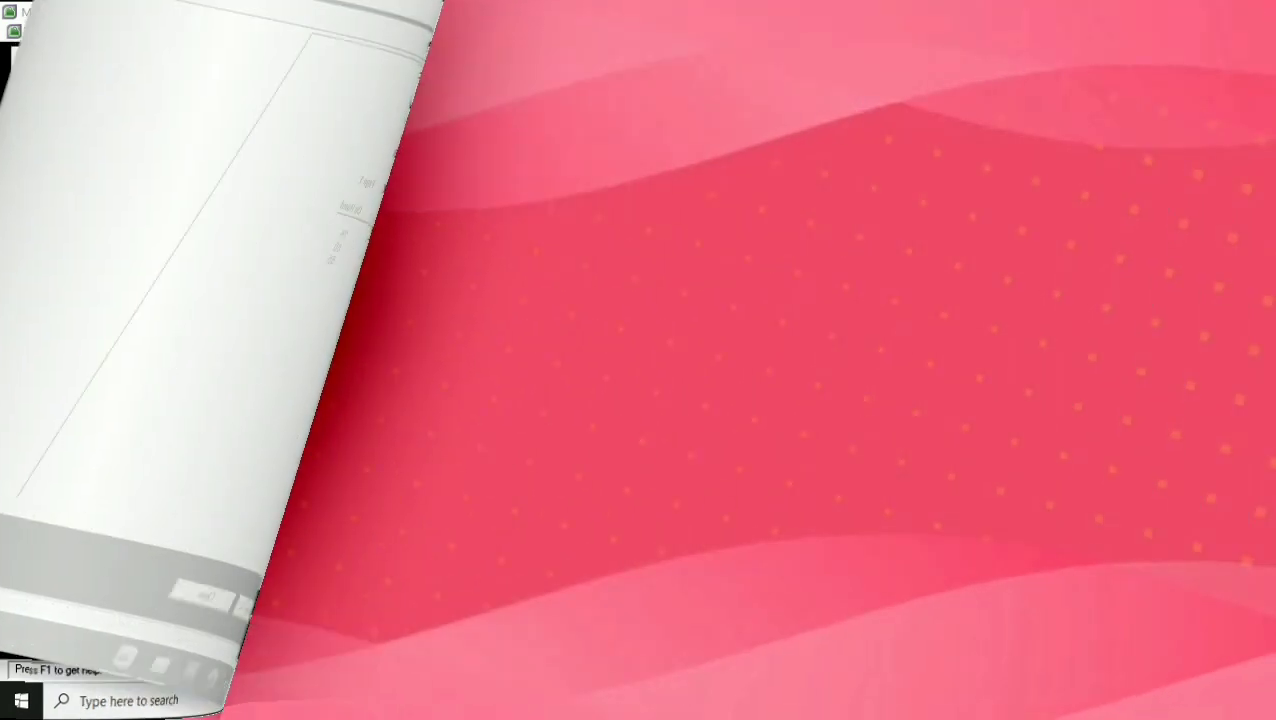